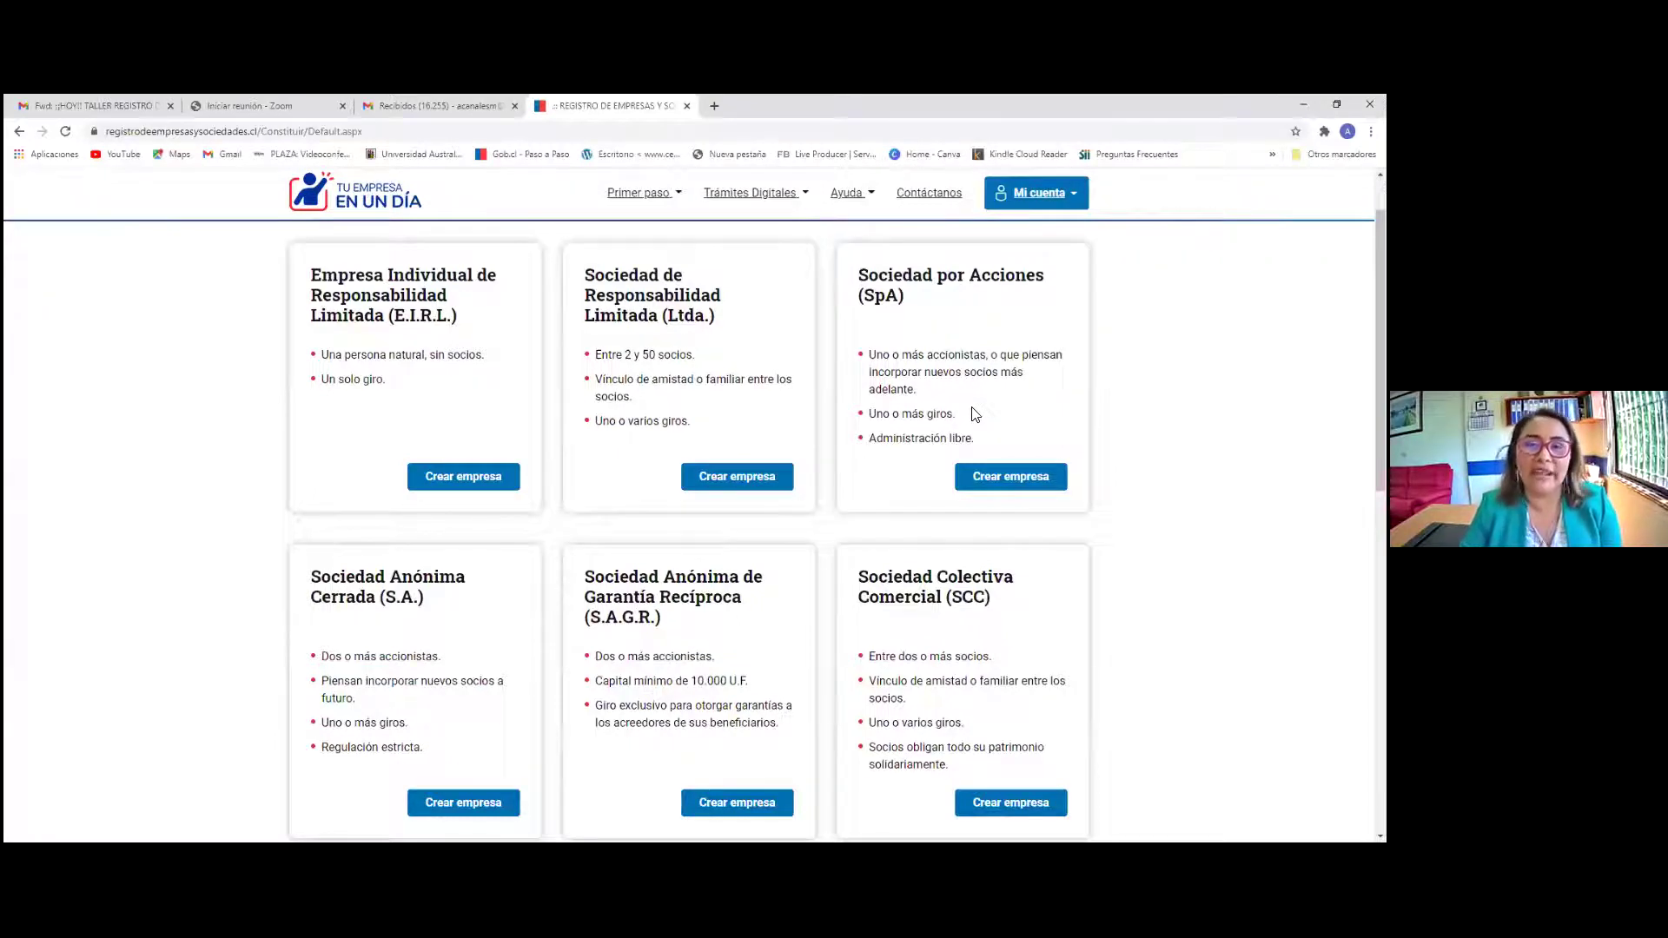
Start a new SpA constitution form from the Sociedad por Acciones (SpA) card
left_click(1013, 476)
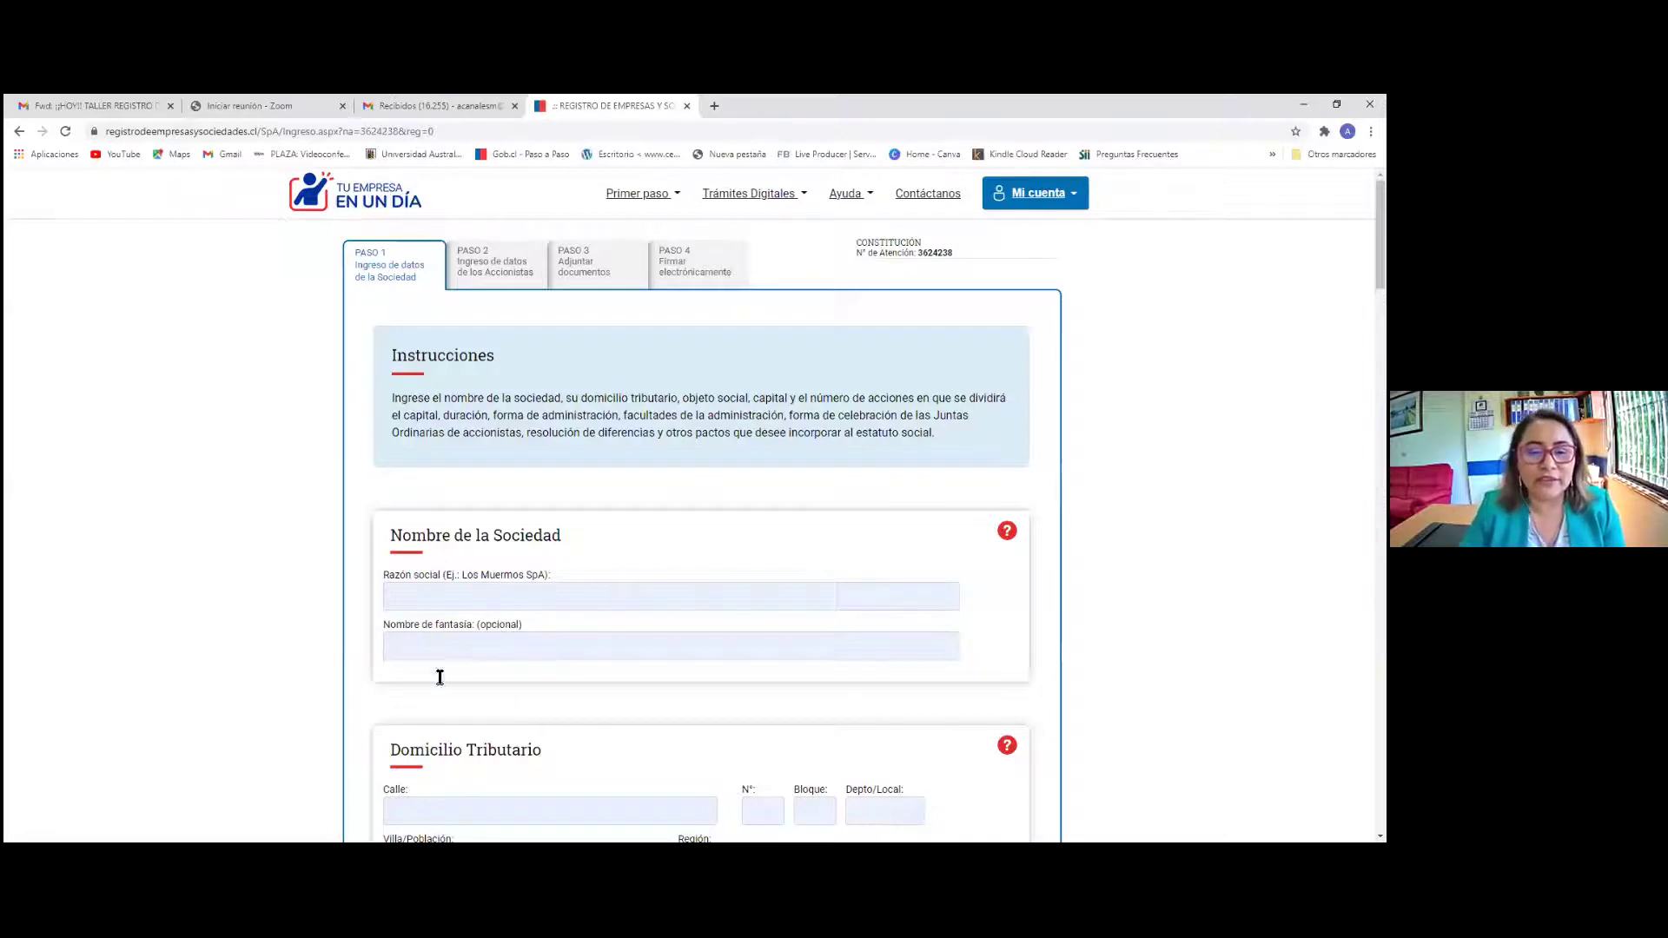
scroll(440, 674, "down", 2)
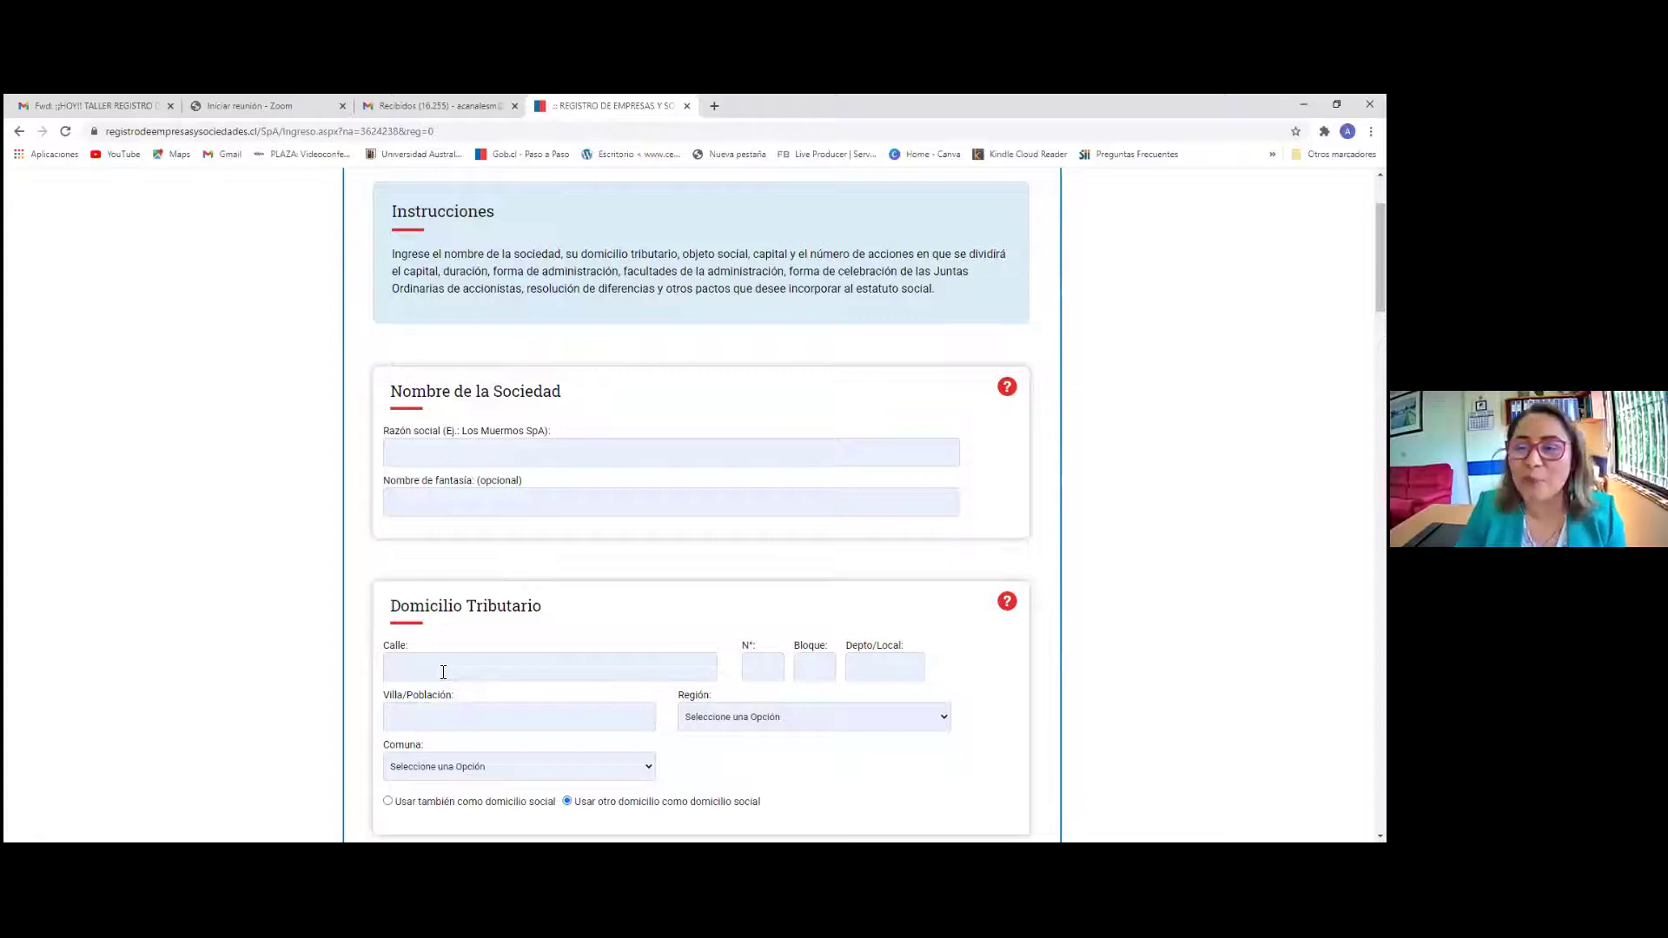
scroll(469, 666, "up", 1)
scroll(470, 666, "down", 1)
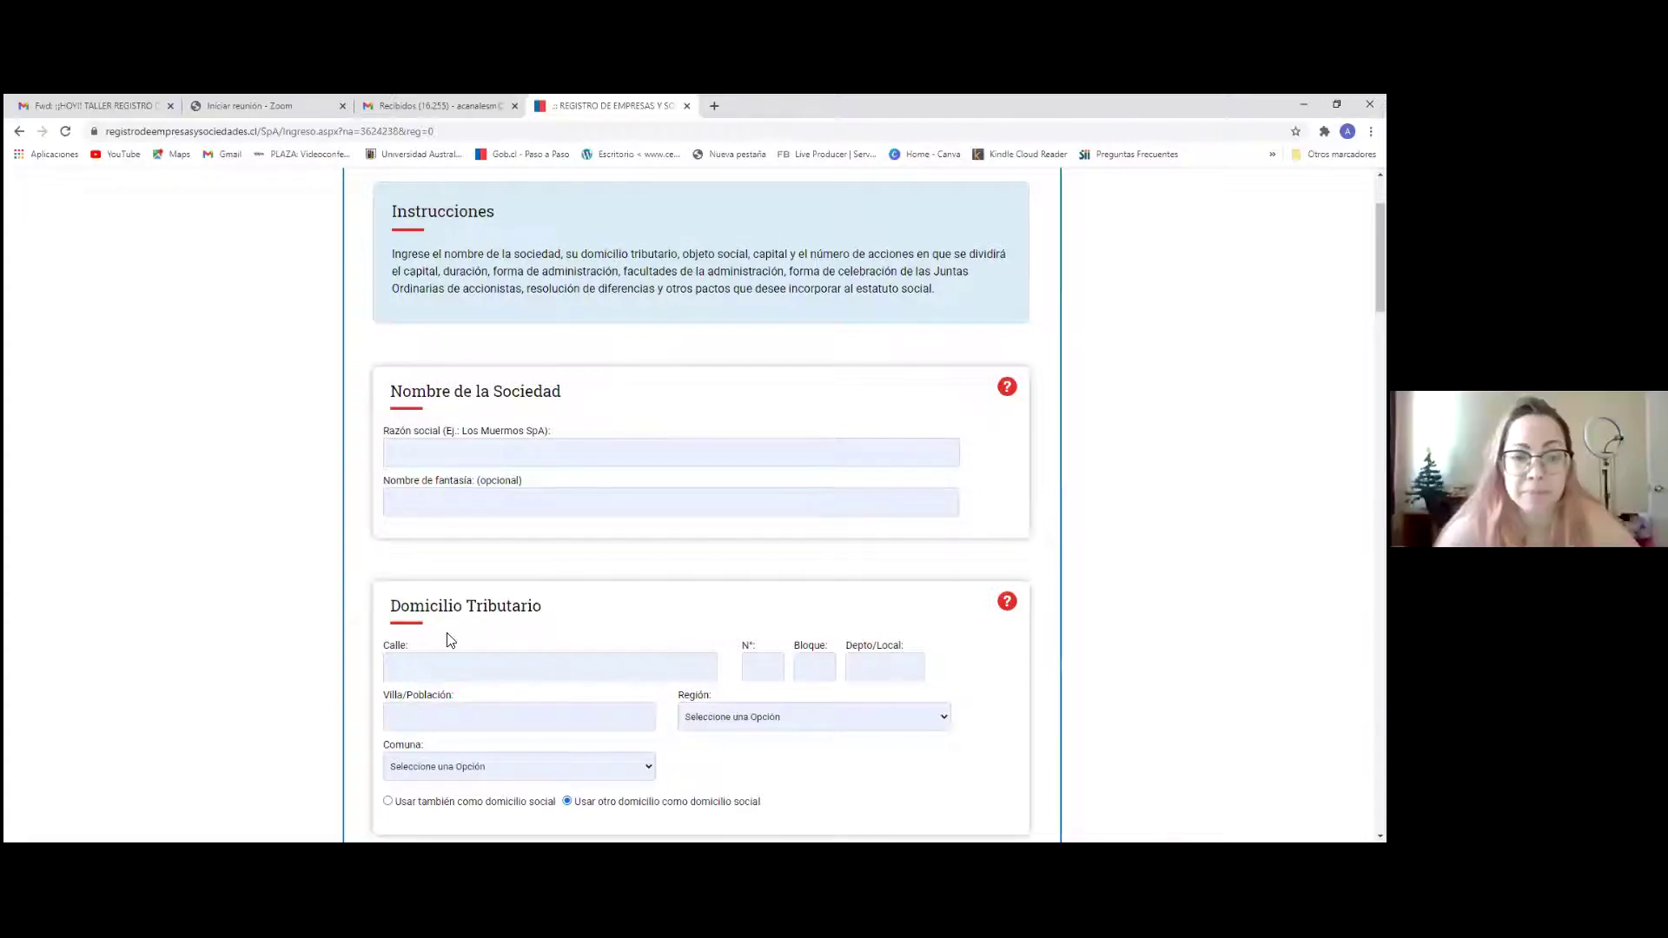
scroll(1008, 540, "up", 2)
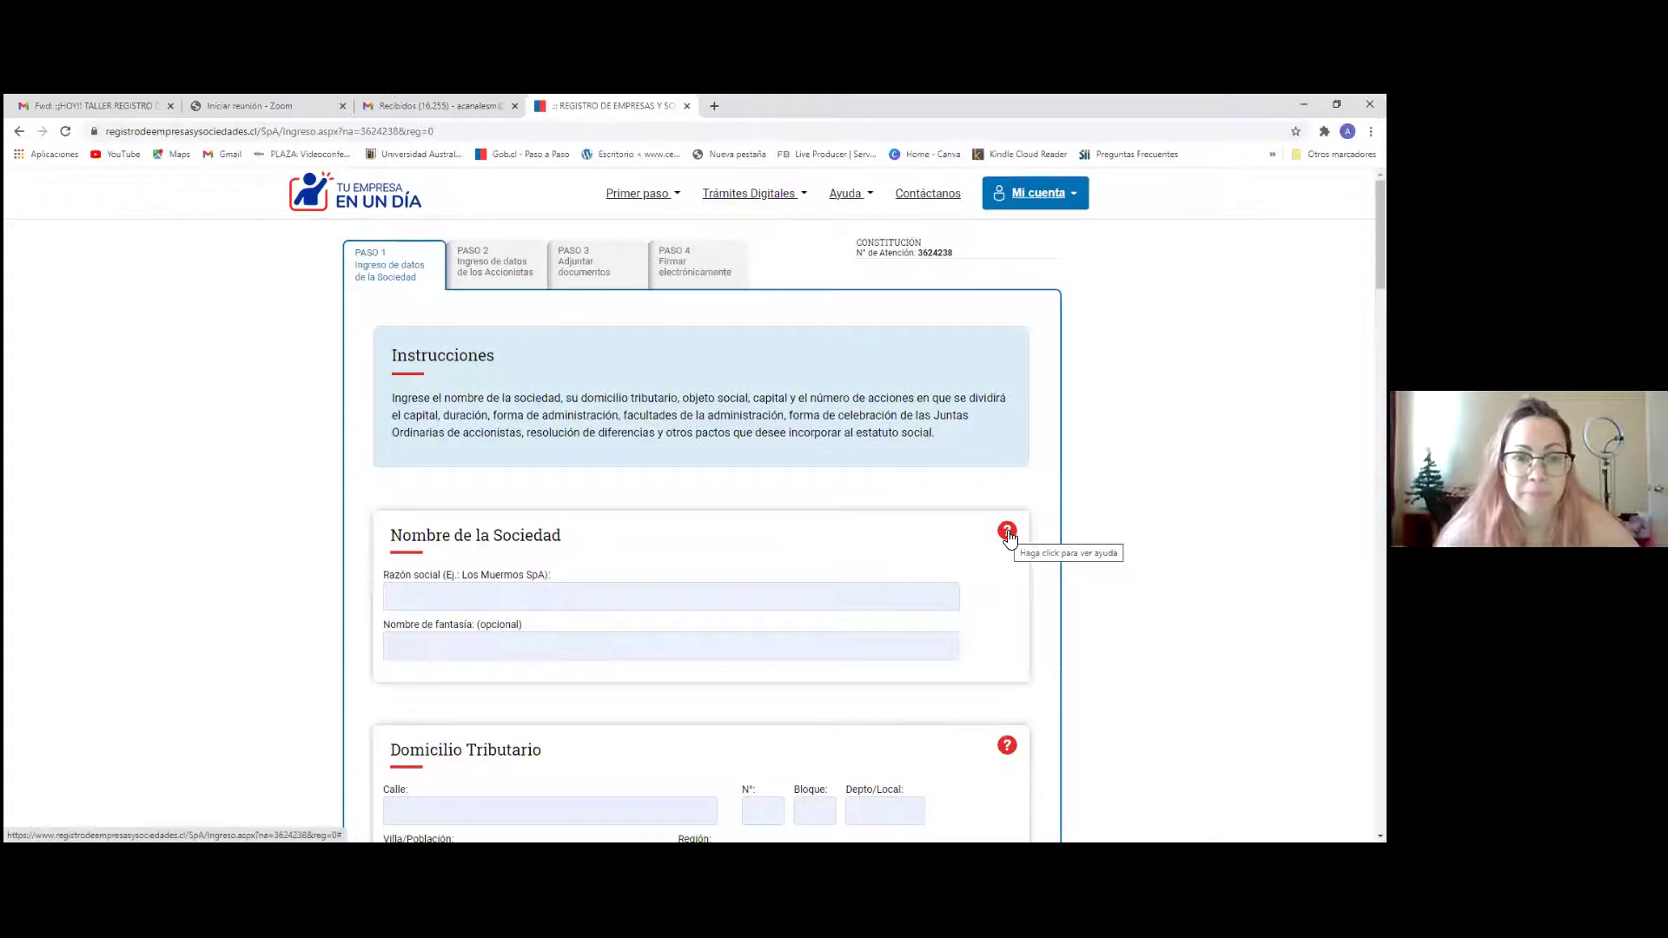
left_click(1007, 532)
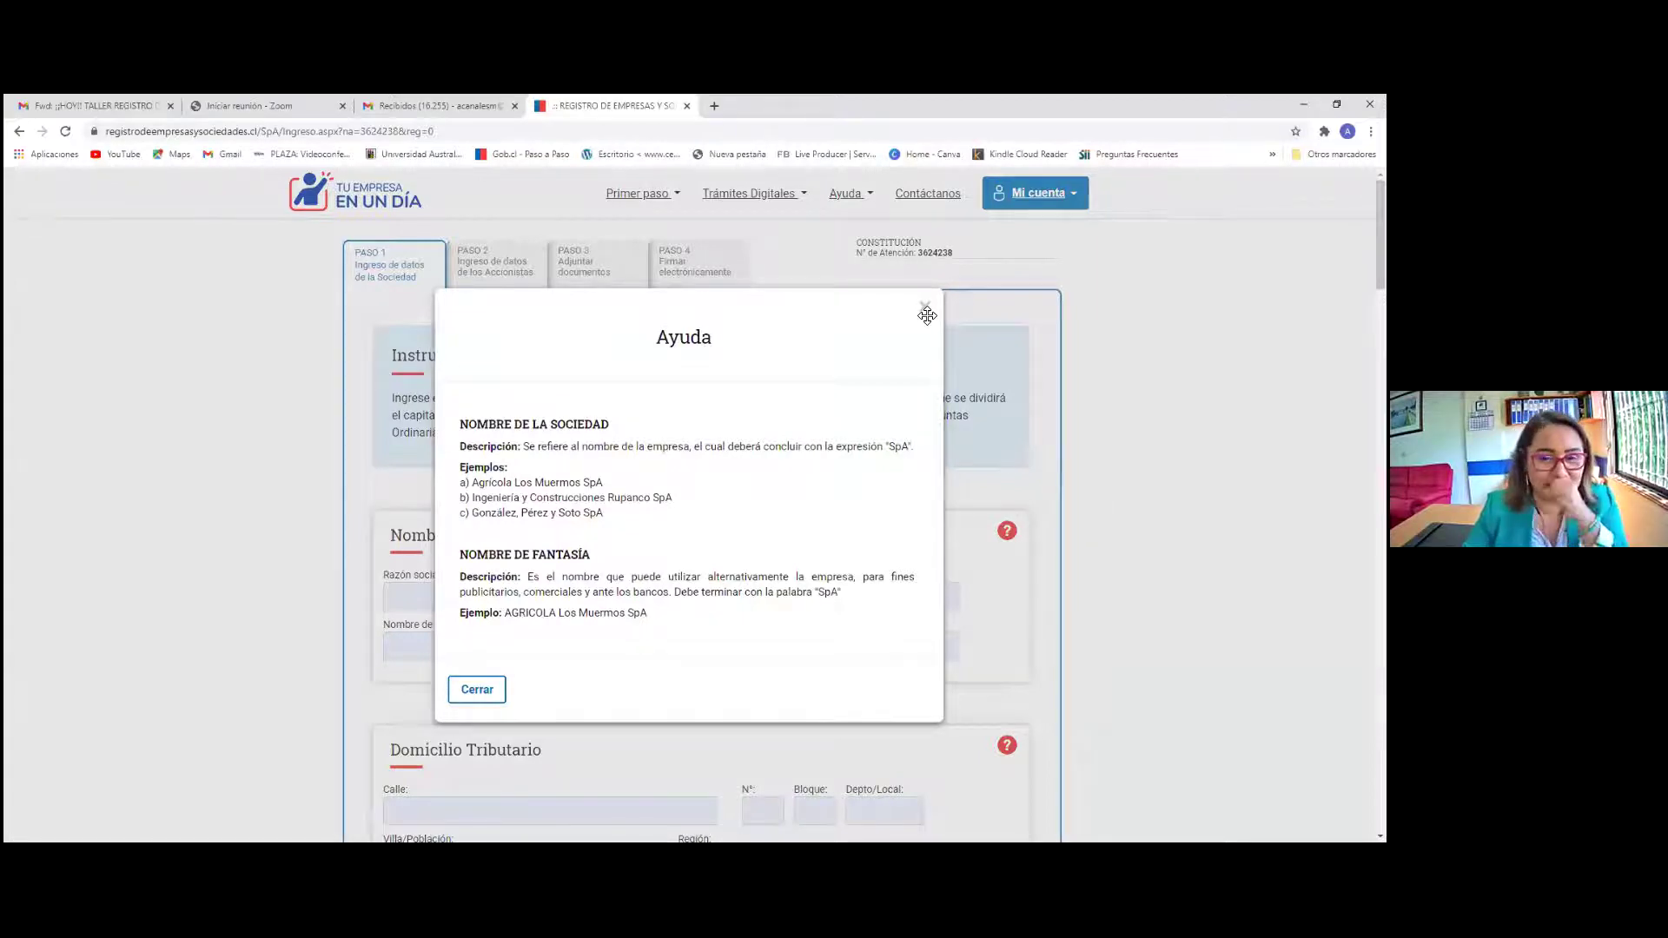
left_click(927, 313)
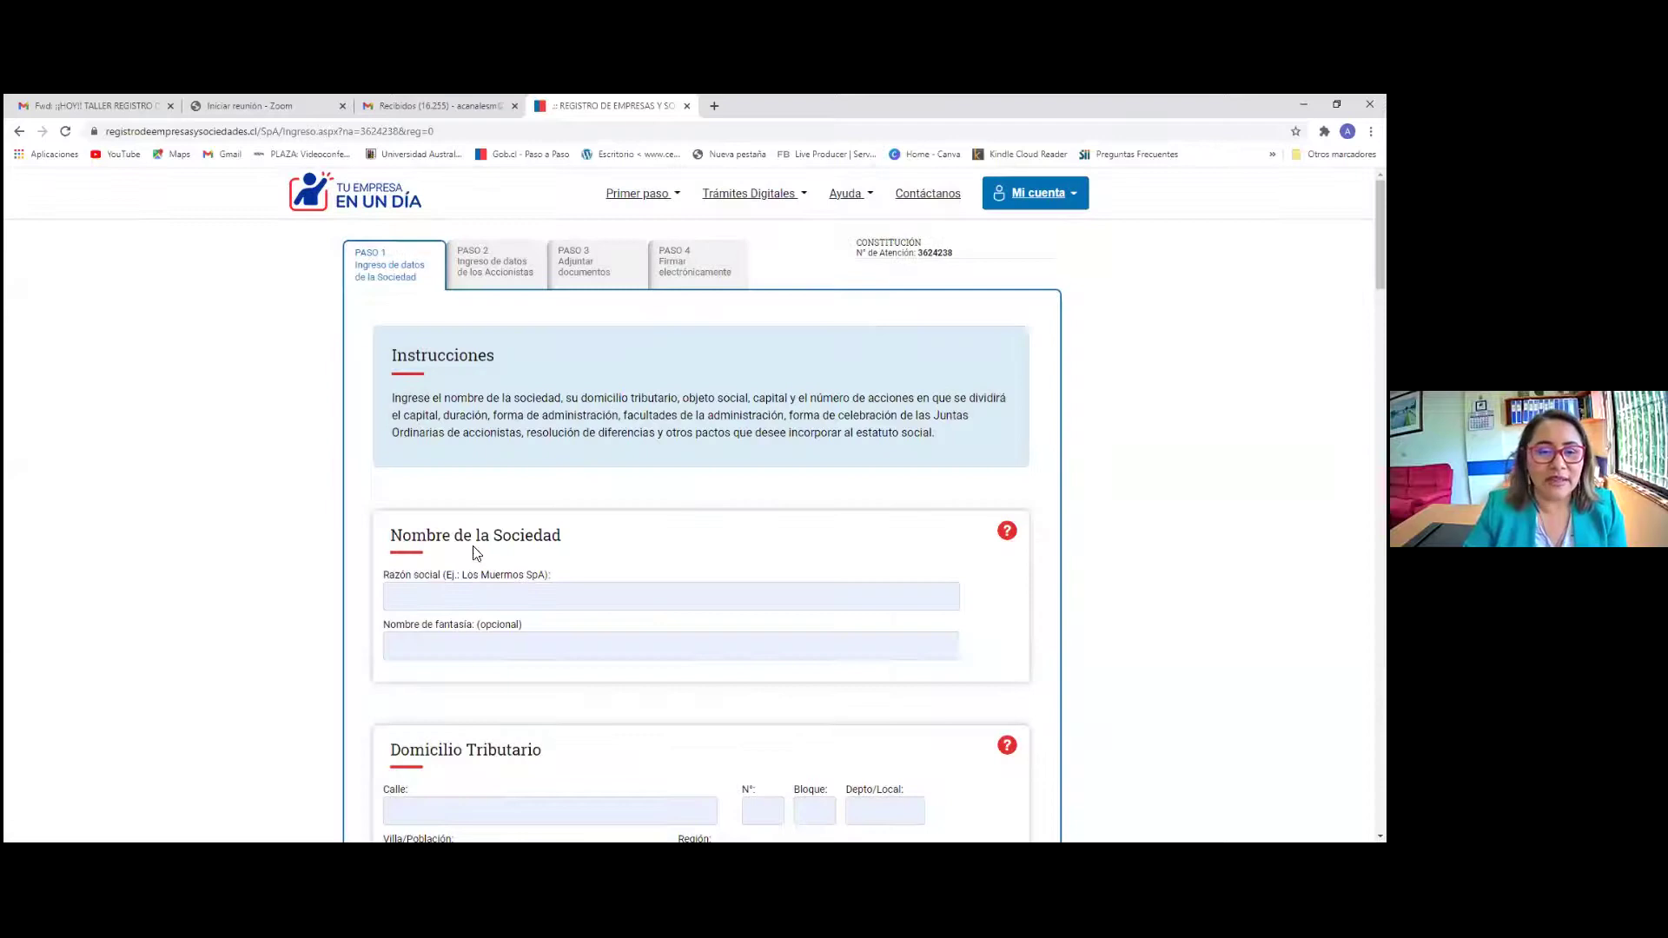
Dismiss the saved autofill suggestions and type the legal name 'La teacher Mary Sp' in Razón social
left_click(410, 591)
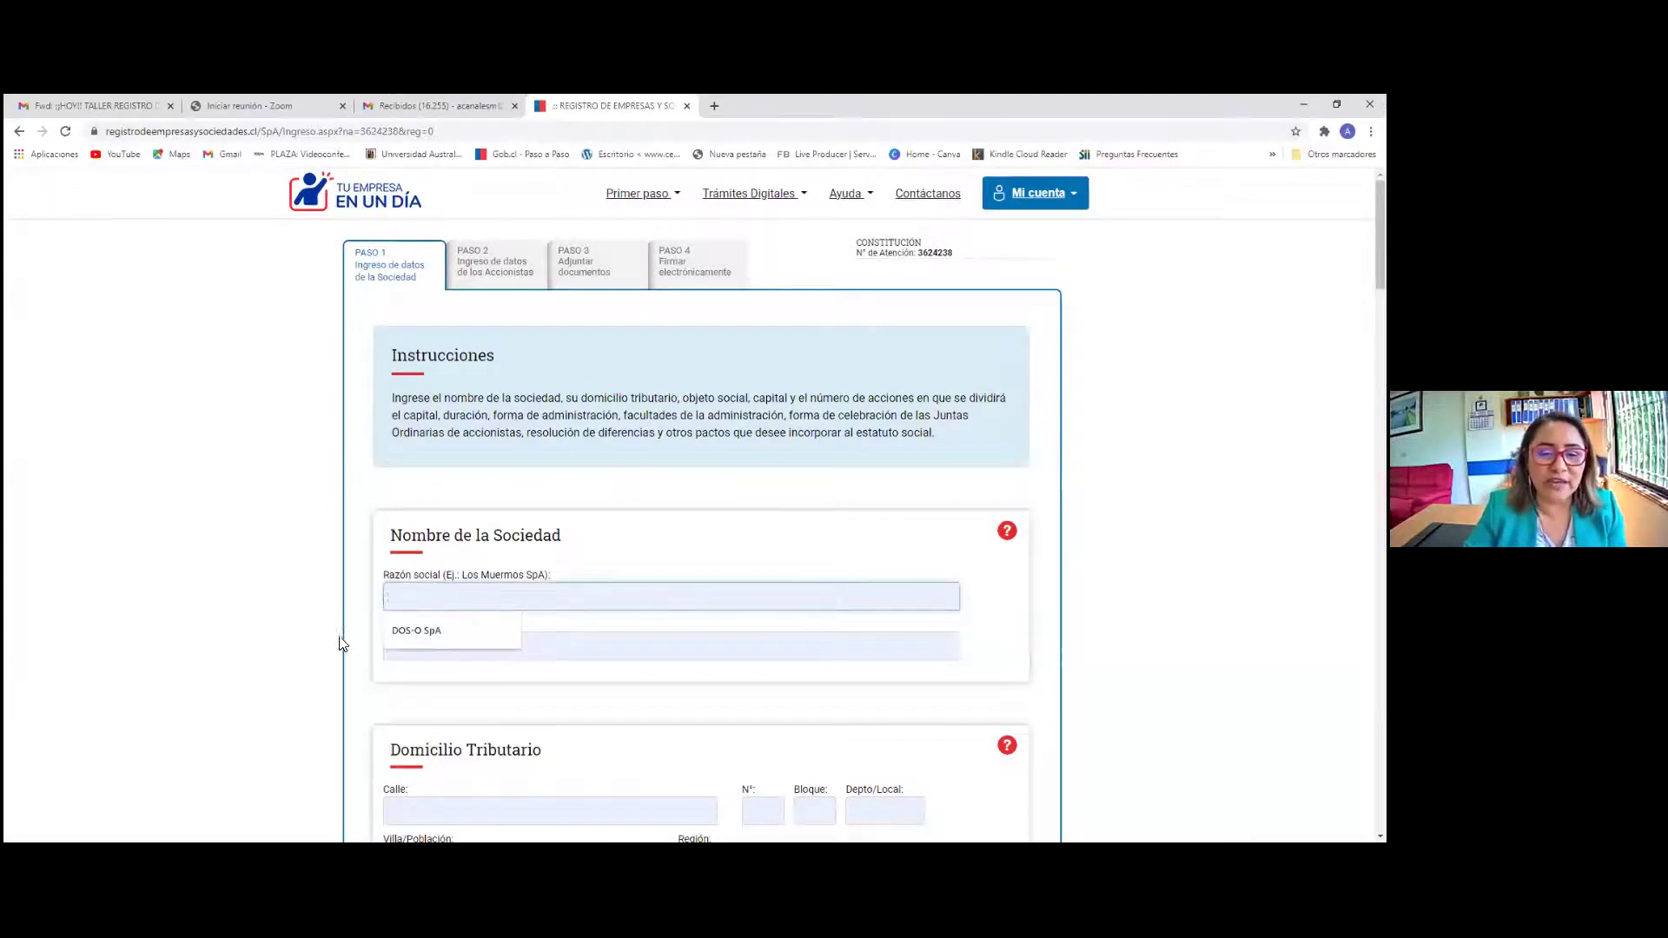
left_click(313, 667)
left_click(456, 650)
left_click(295, 656)
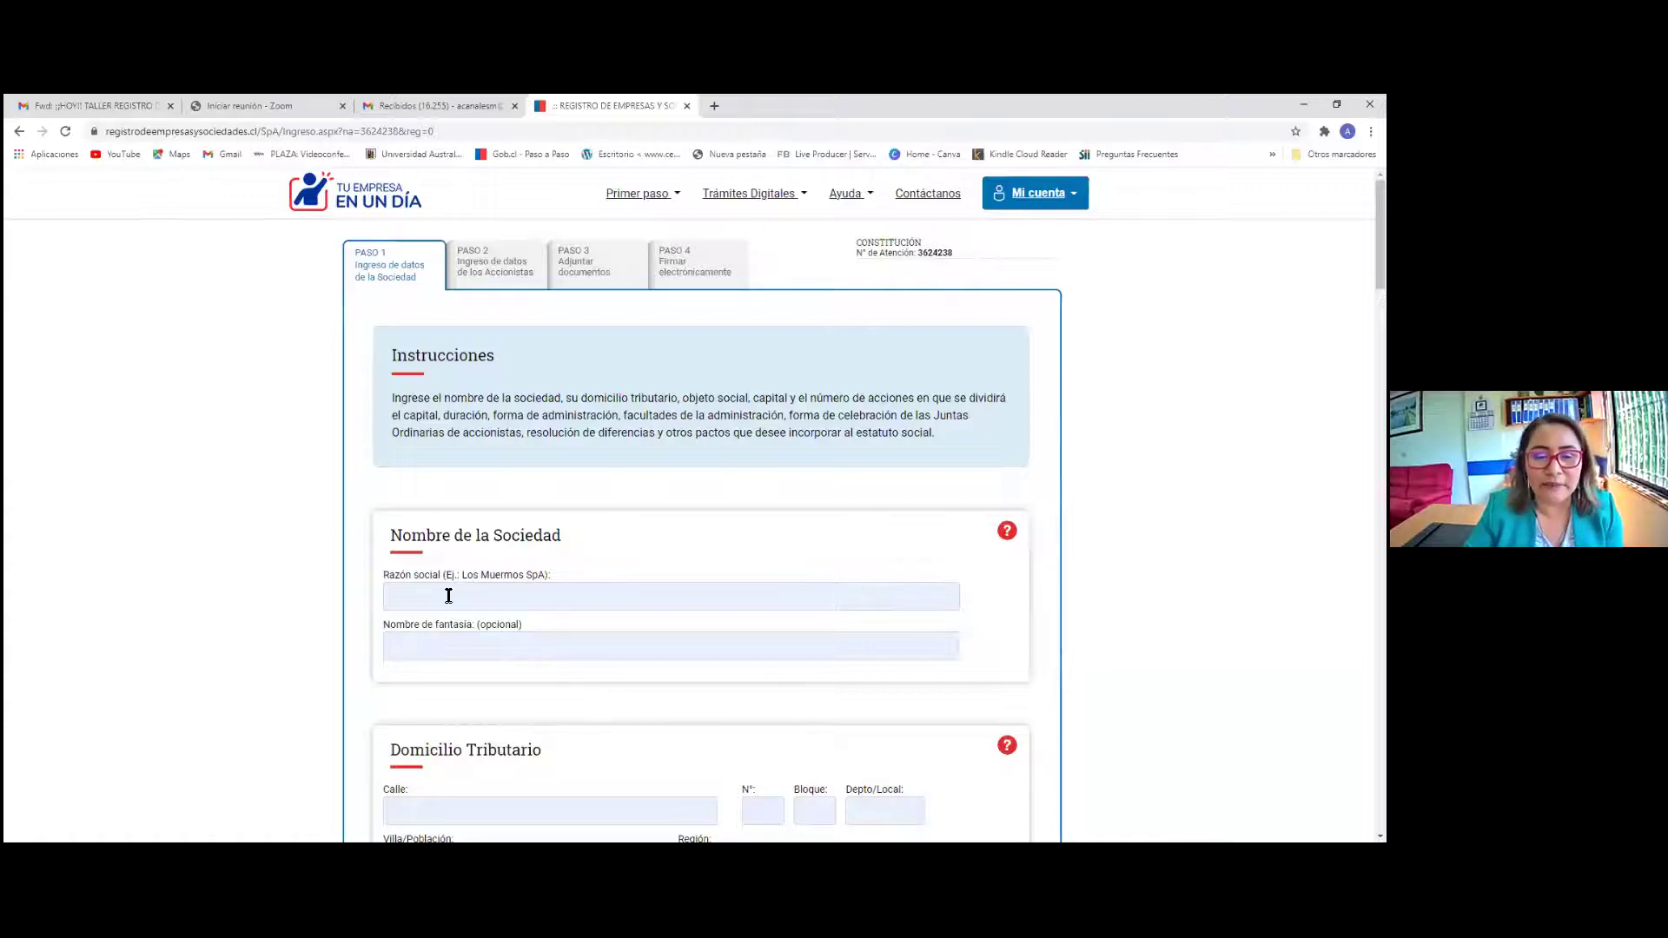
left_click(448, 598)
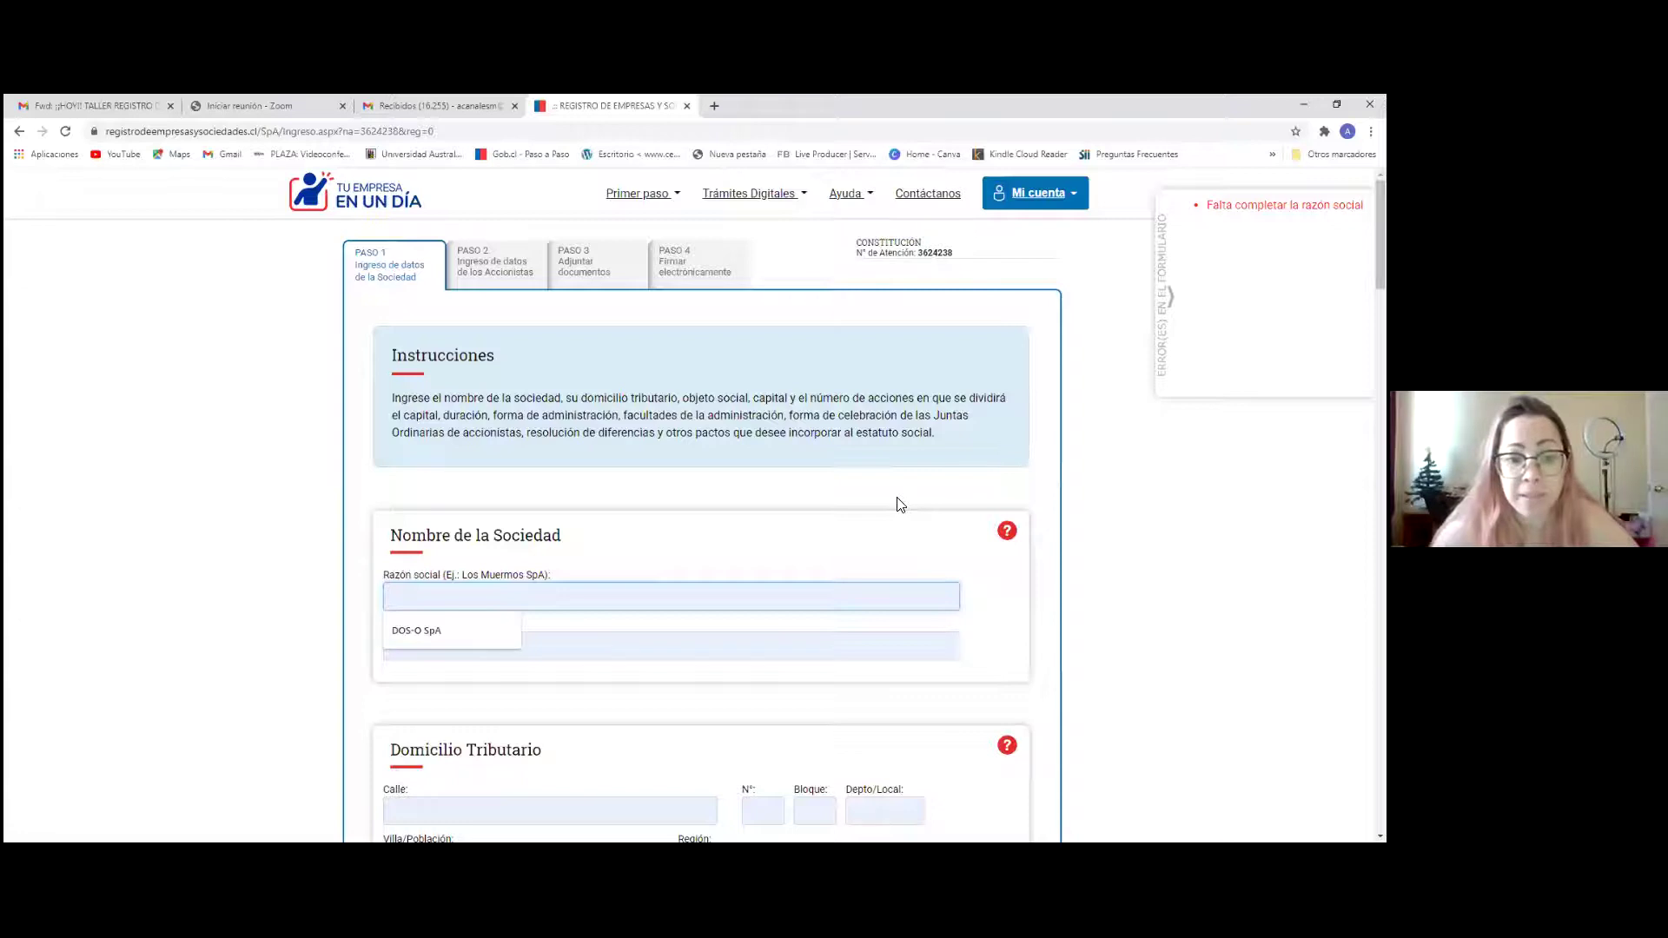
type("LA TE")
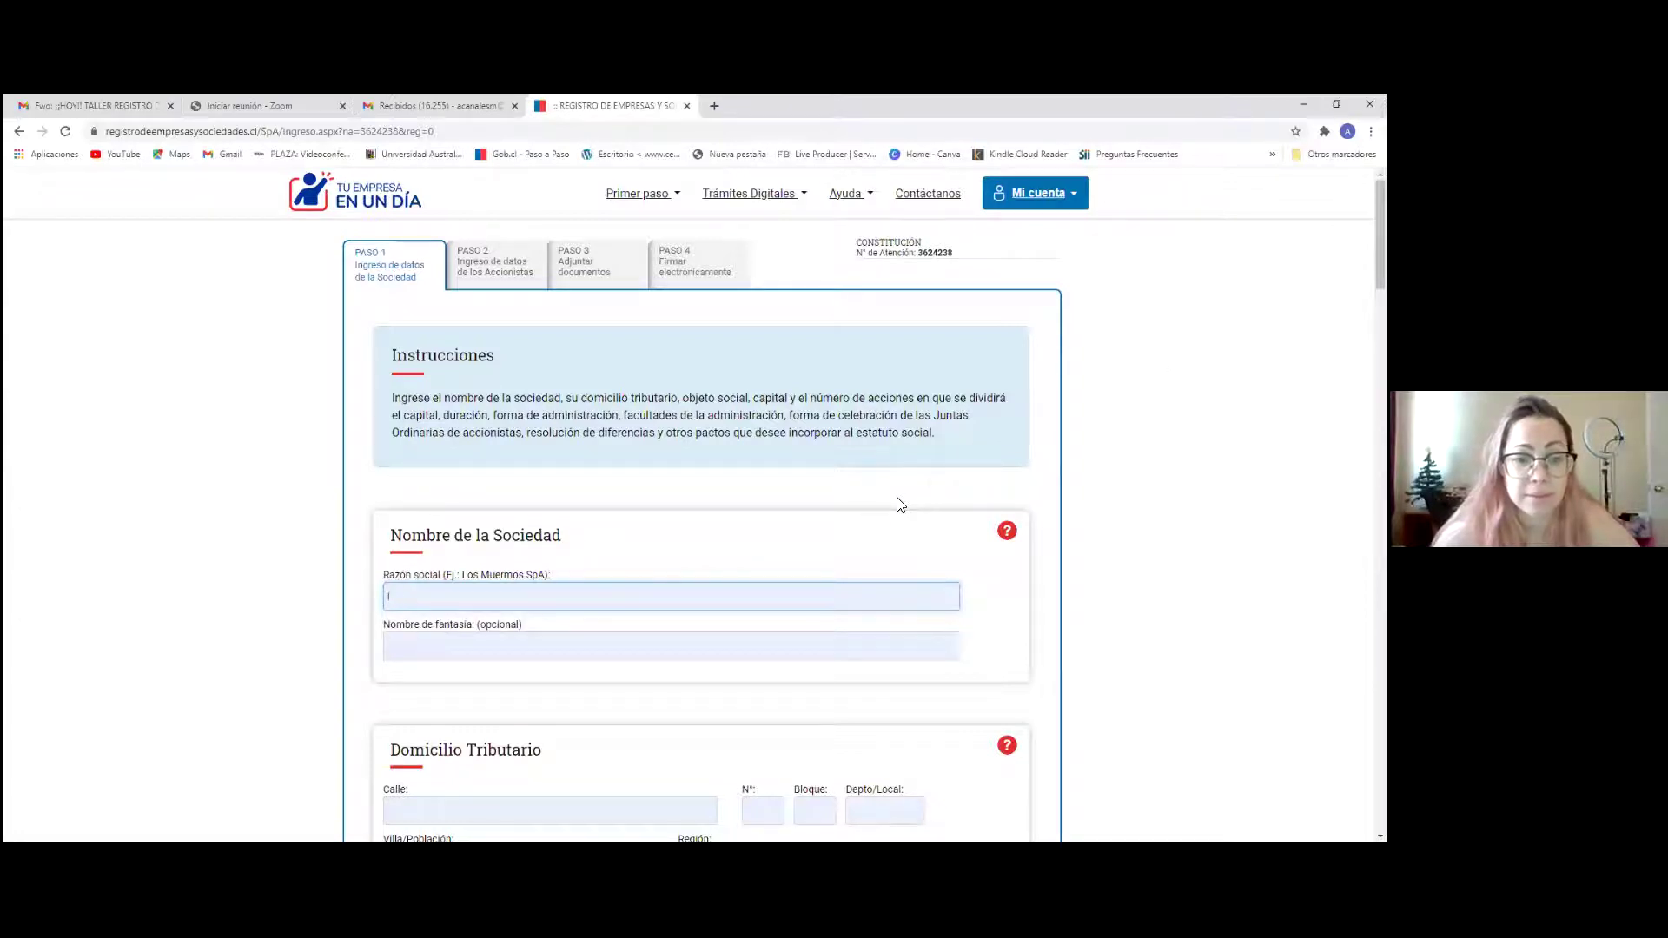
type("La")
key("BackSpace")
key("BackSpace")
type("La teacher")
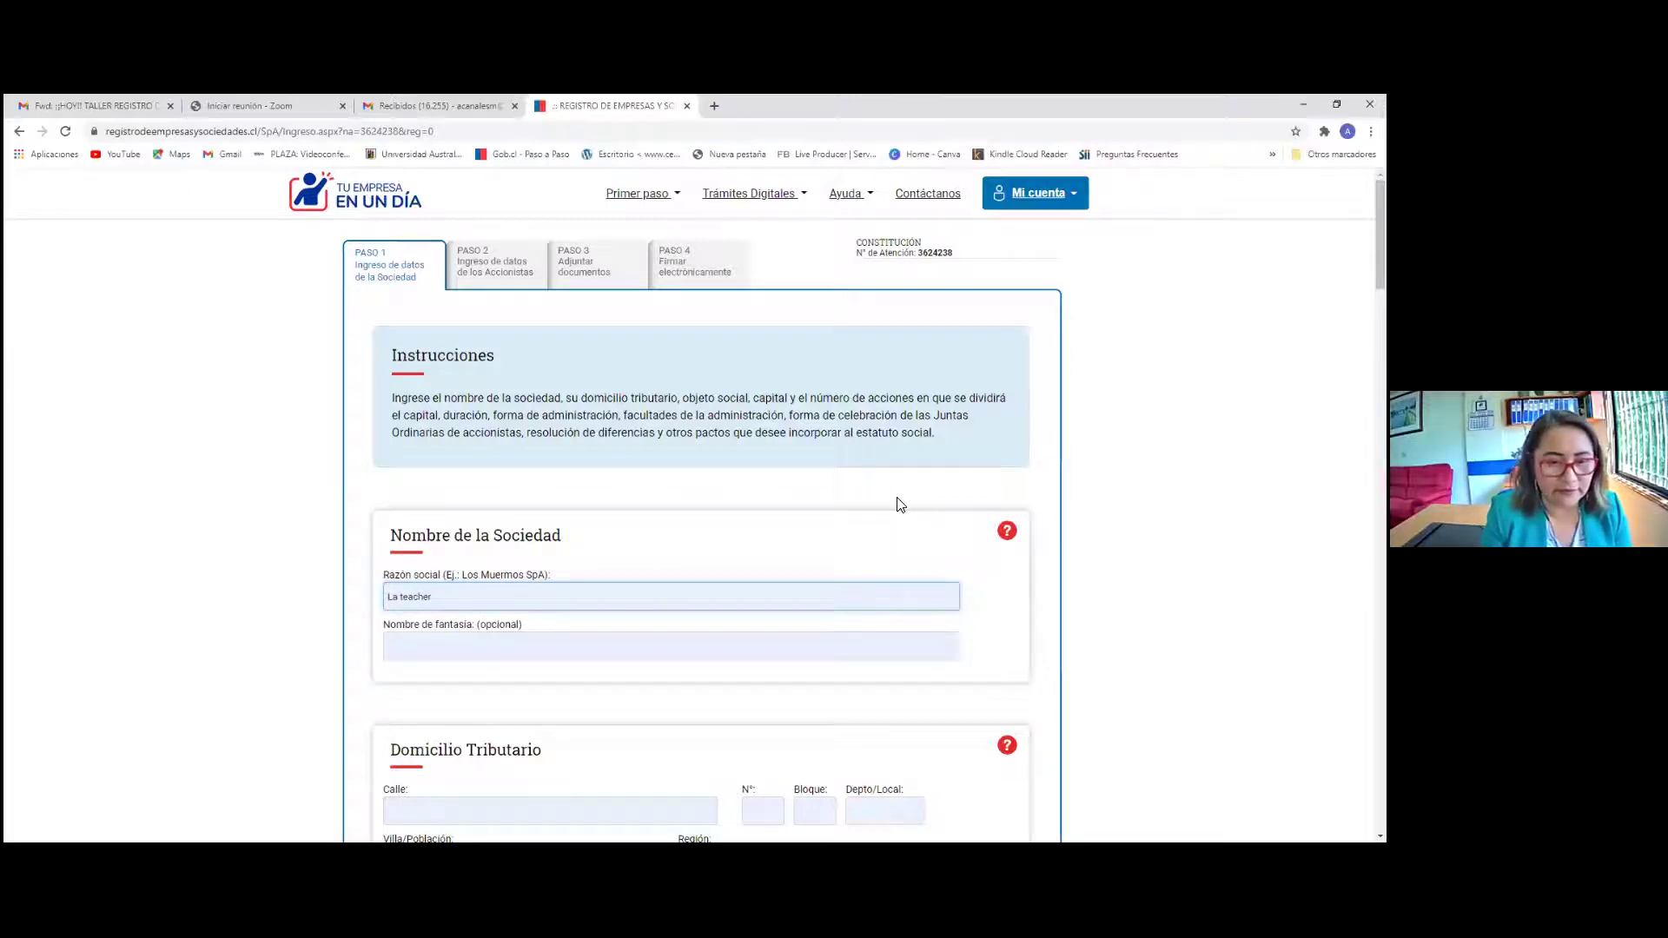
type(" Mary")
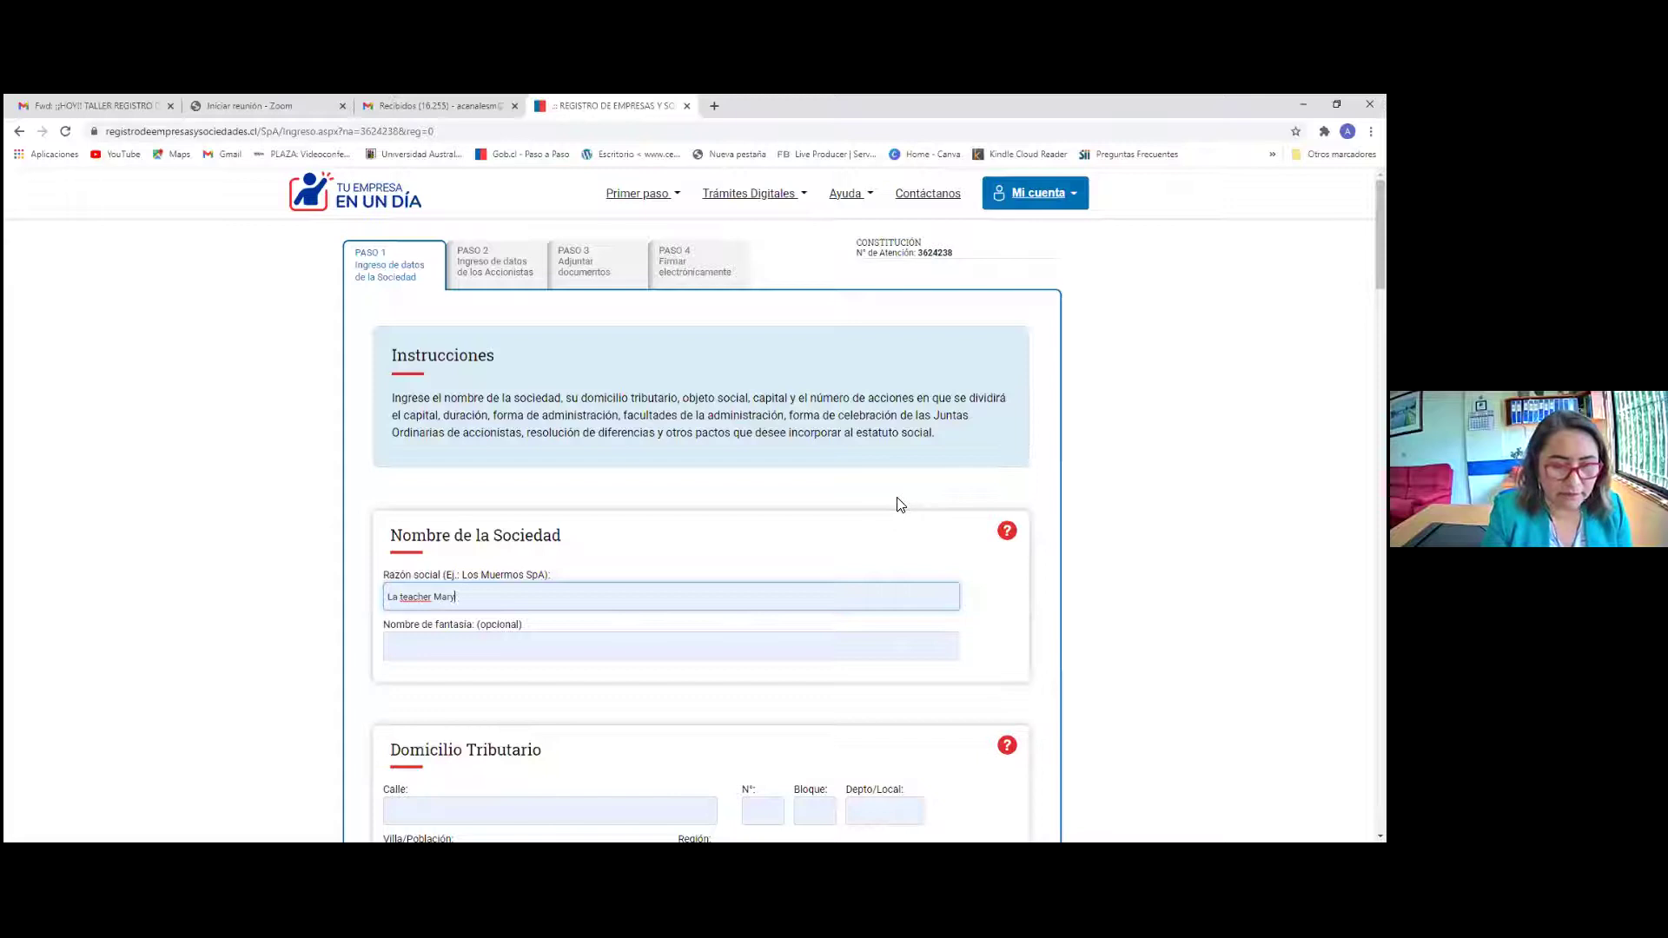
type(" Spa")
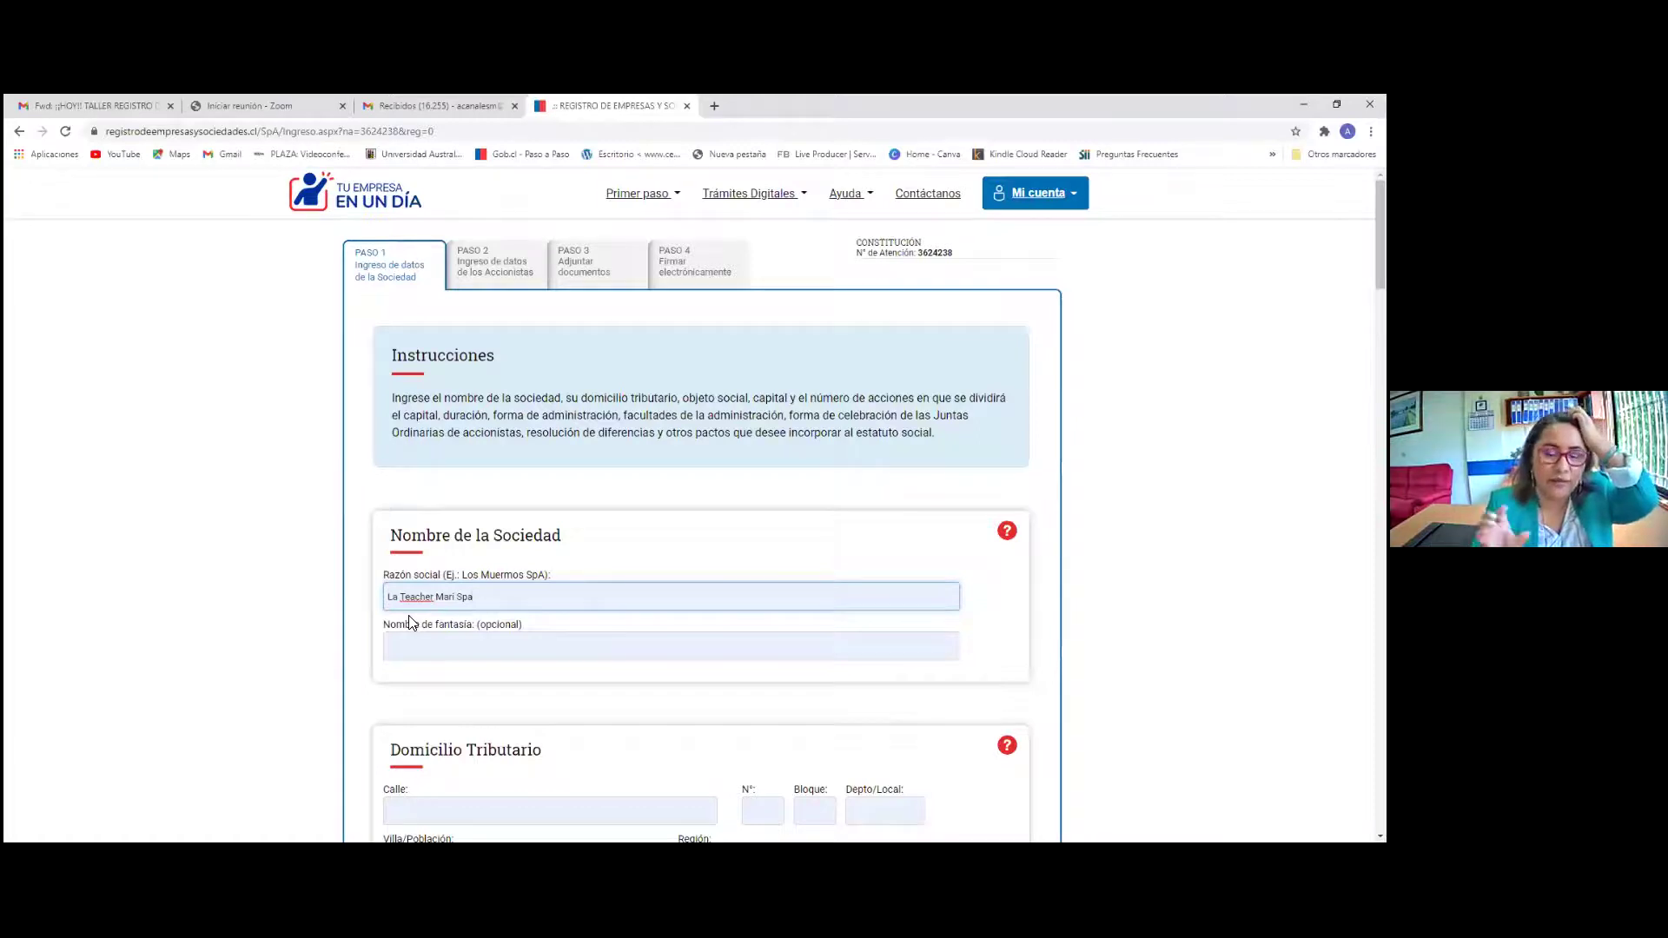
Type 'La Teacher' as the Nombre de fantasía
left_click(428, 650)
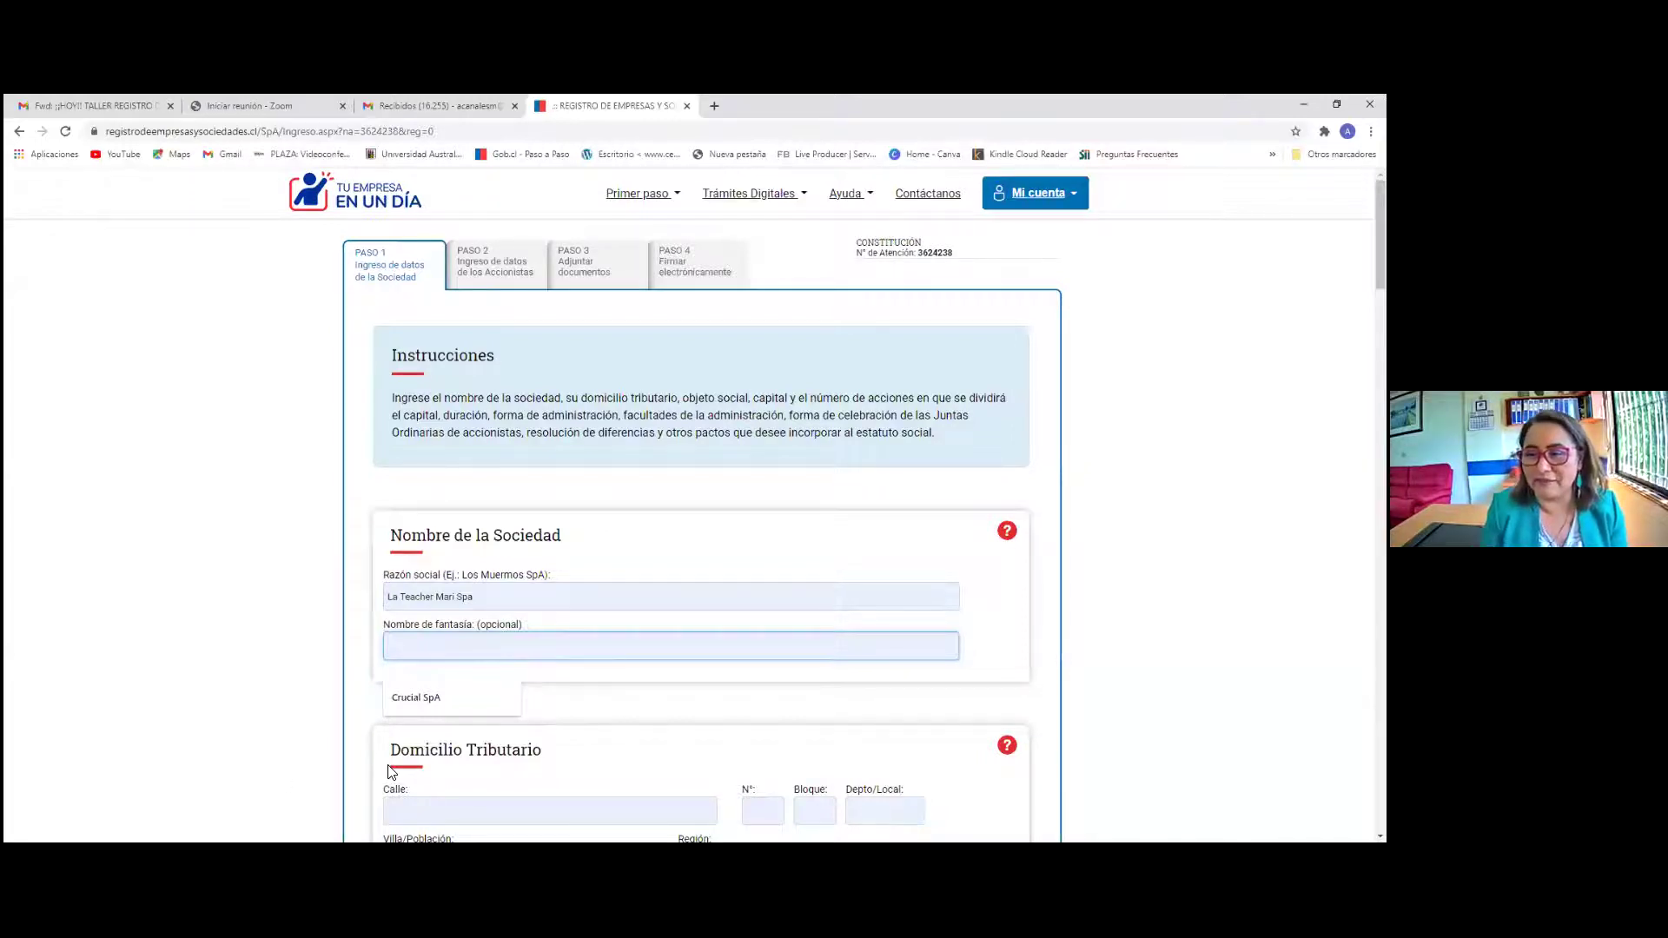
type("La te")
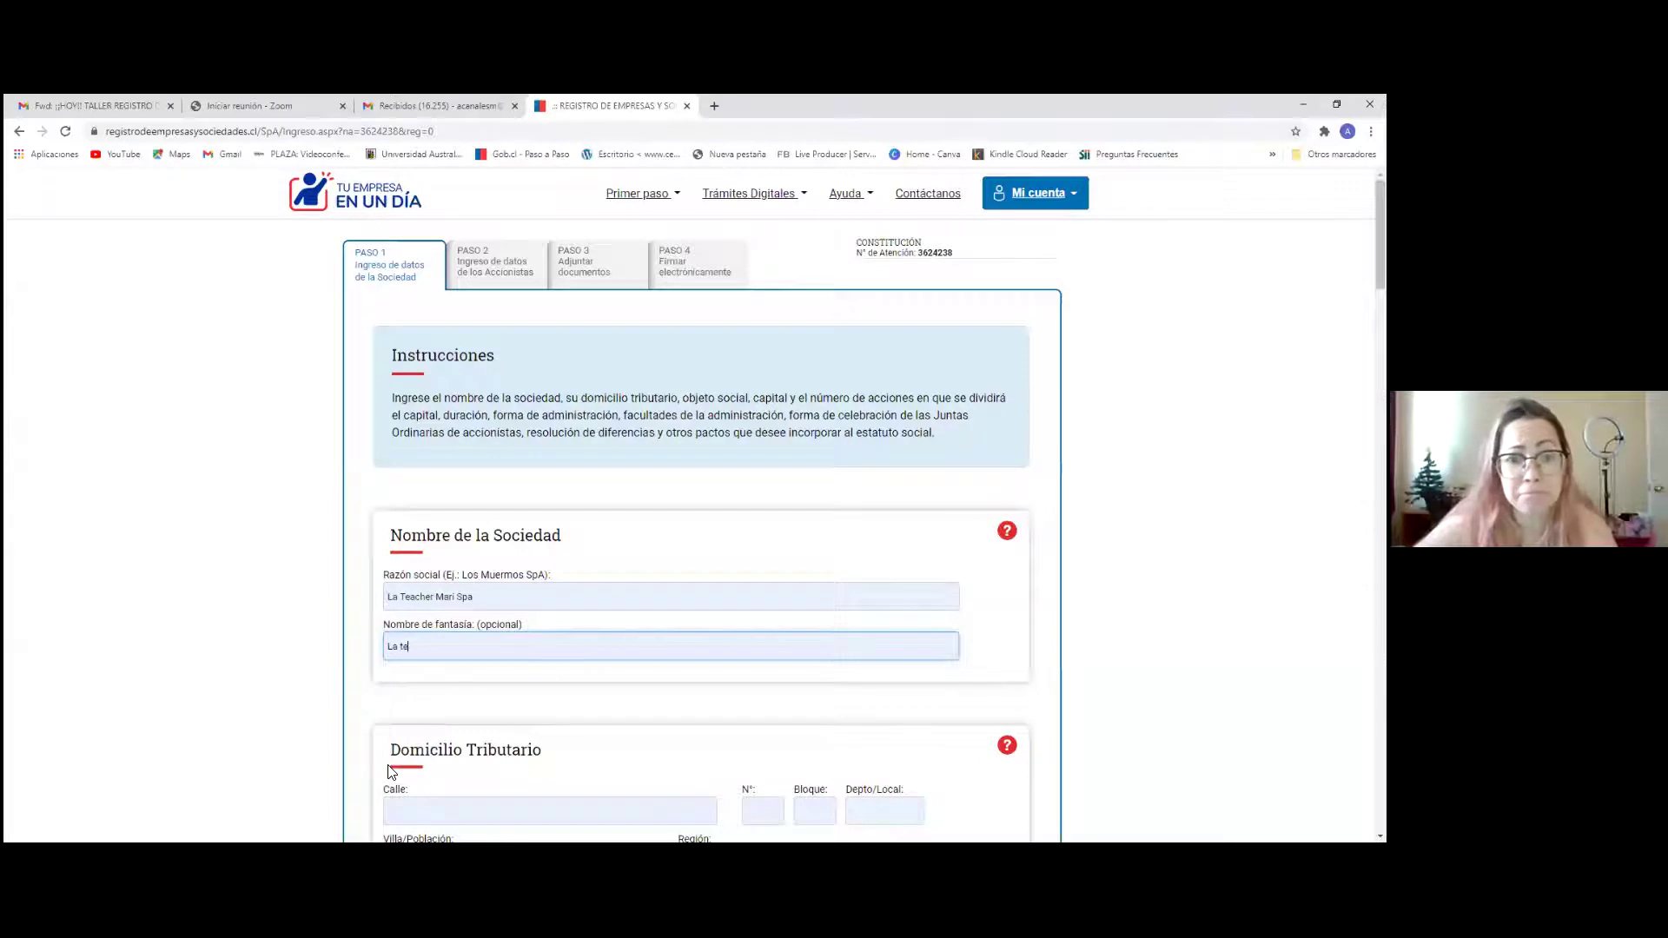
type("aTeacher")
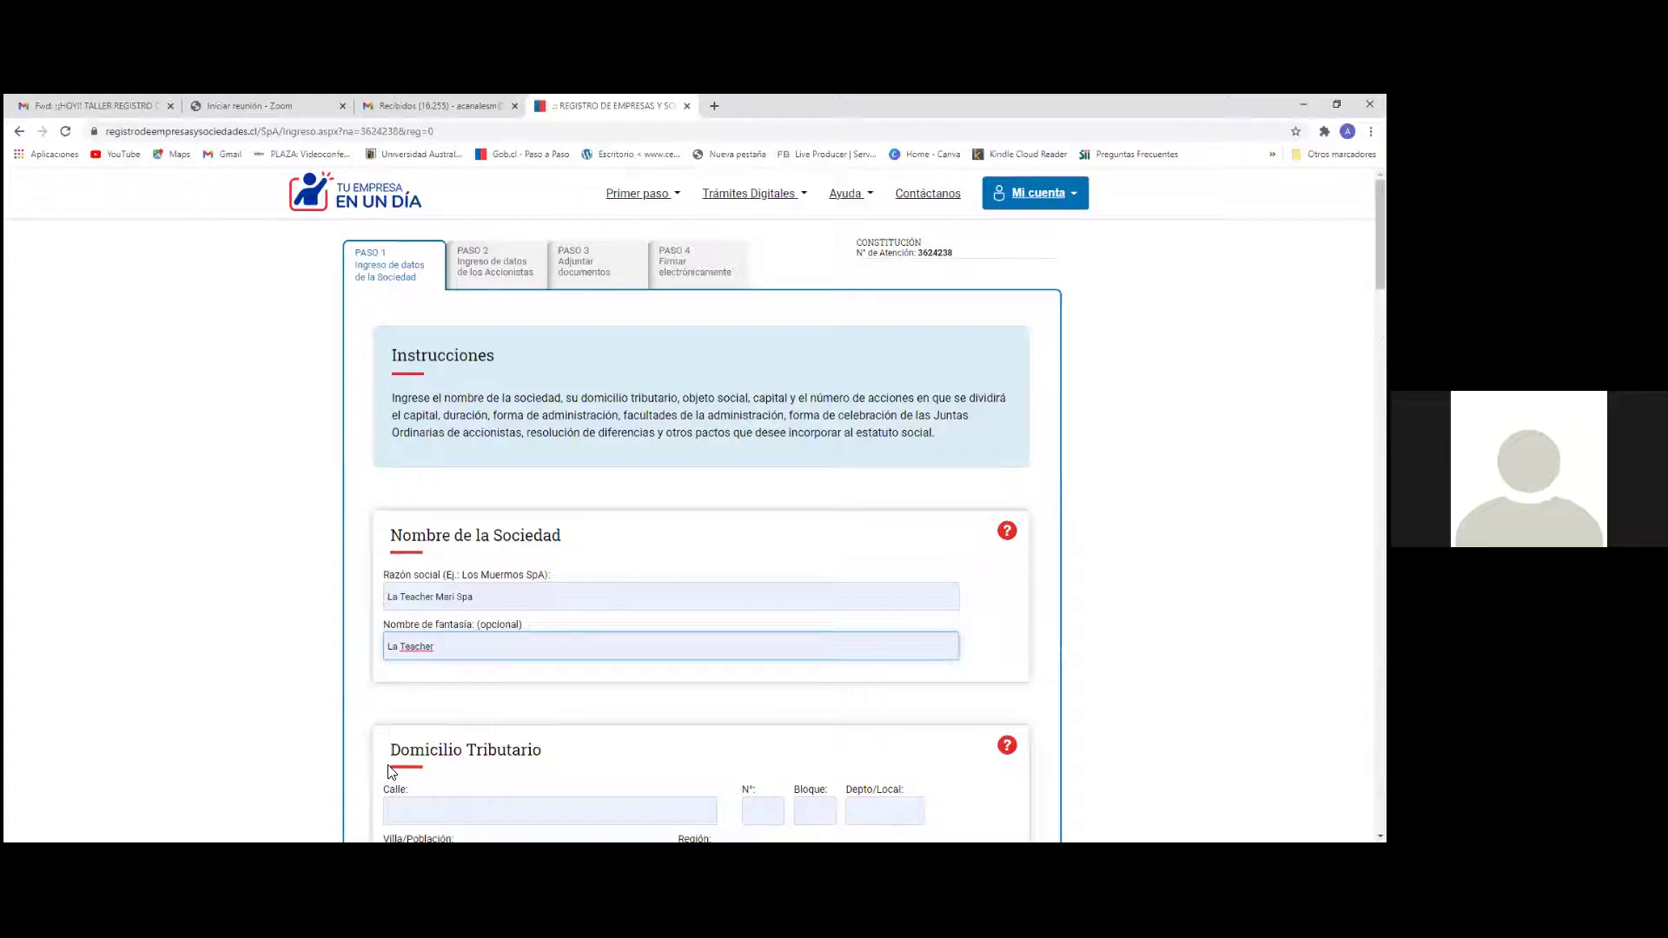
Change the legal name to 'Instituto Mari Spa' and extend the fantasy name to 'La Teacher Mari'
left_click(436, 598)
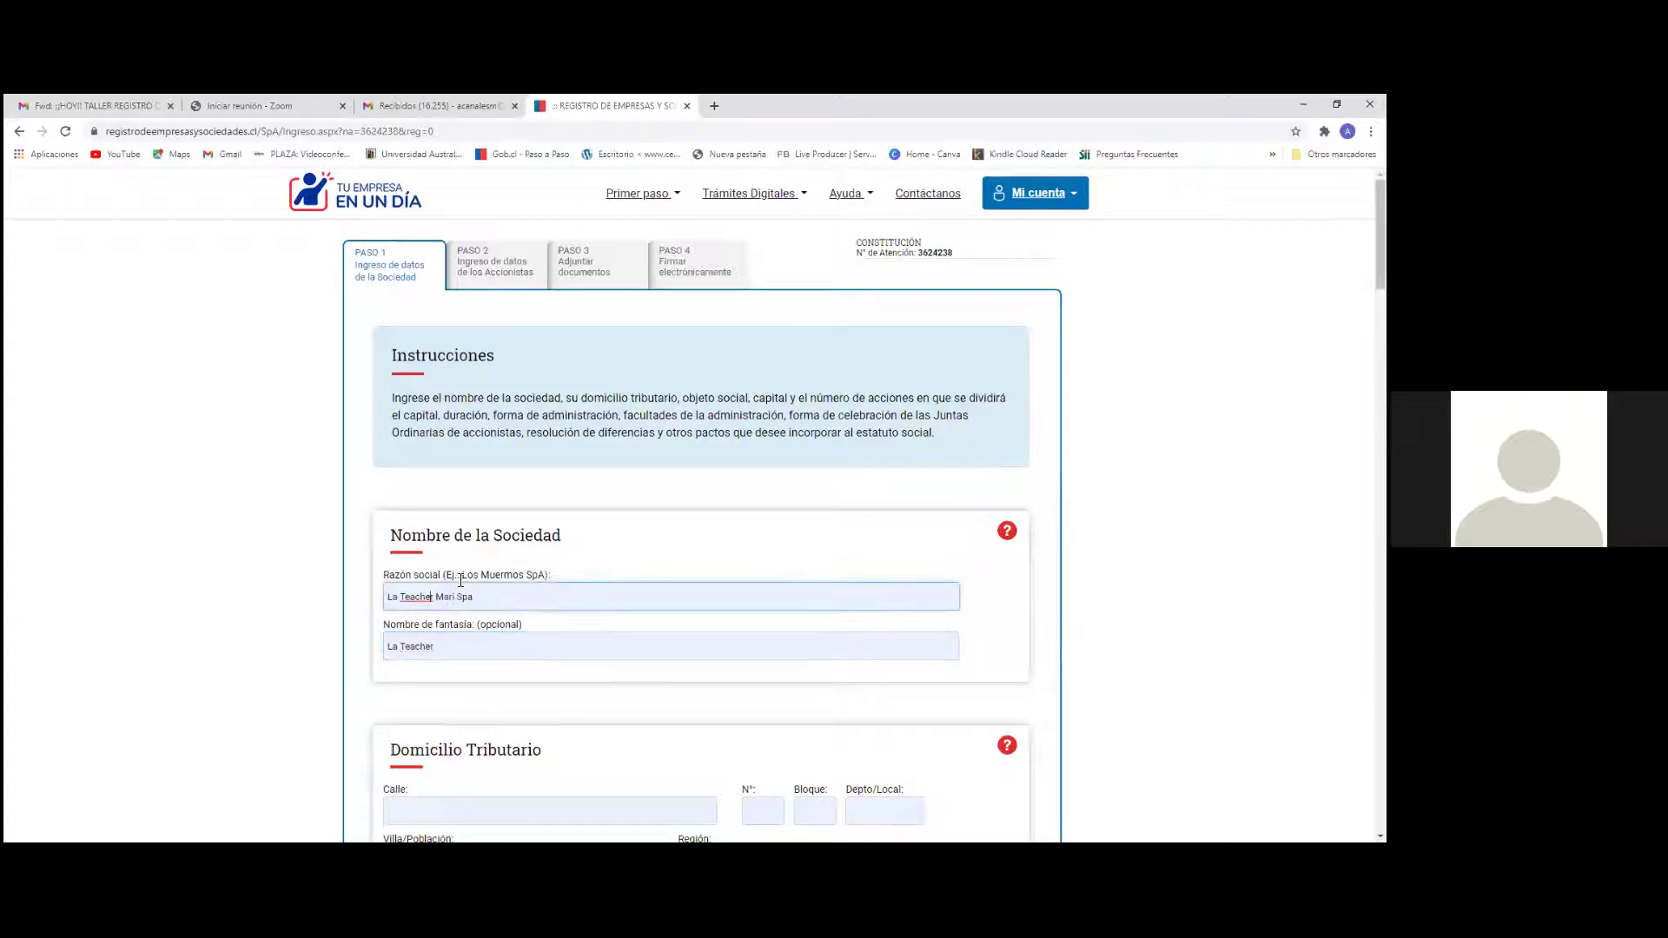
key("BackSpace")
key("BackSpace")
key("BackSpace")
key("BackSpace")
key("BackSpace")
key("BackSpace")
key("BackSpace")
key("BackSpace")
key("BackSpace")
key("BackSpace")
key("BackSpace")
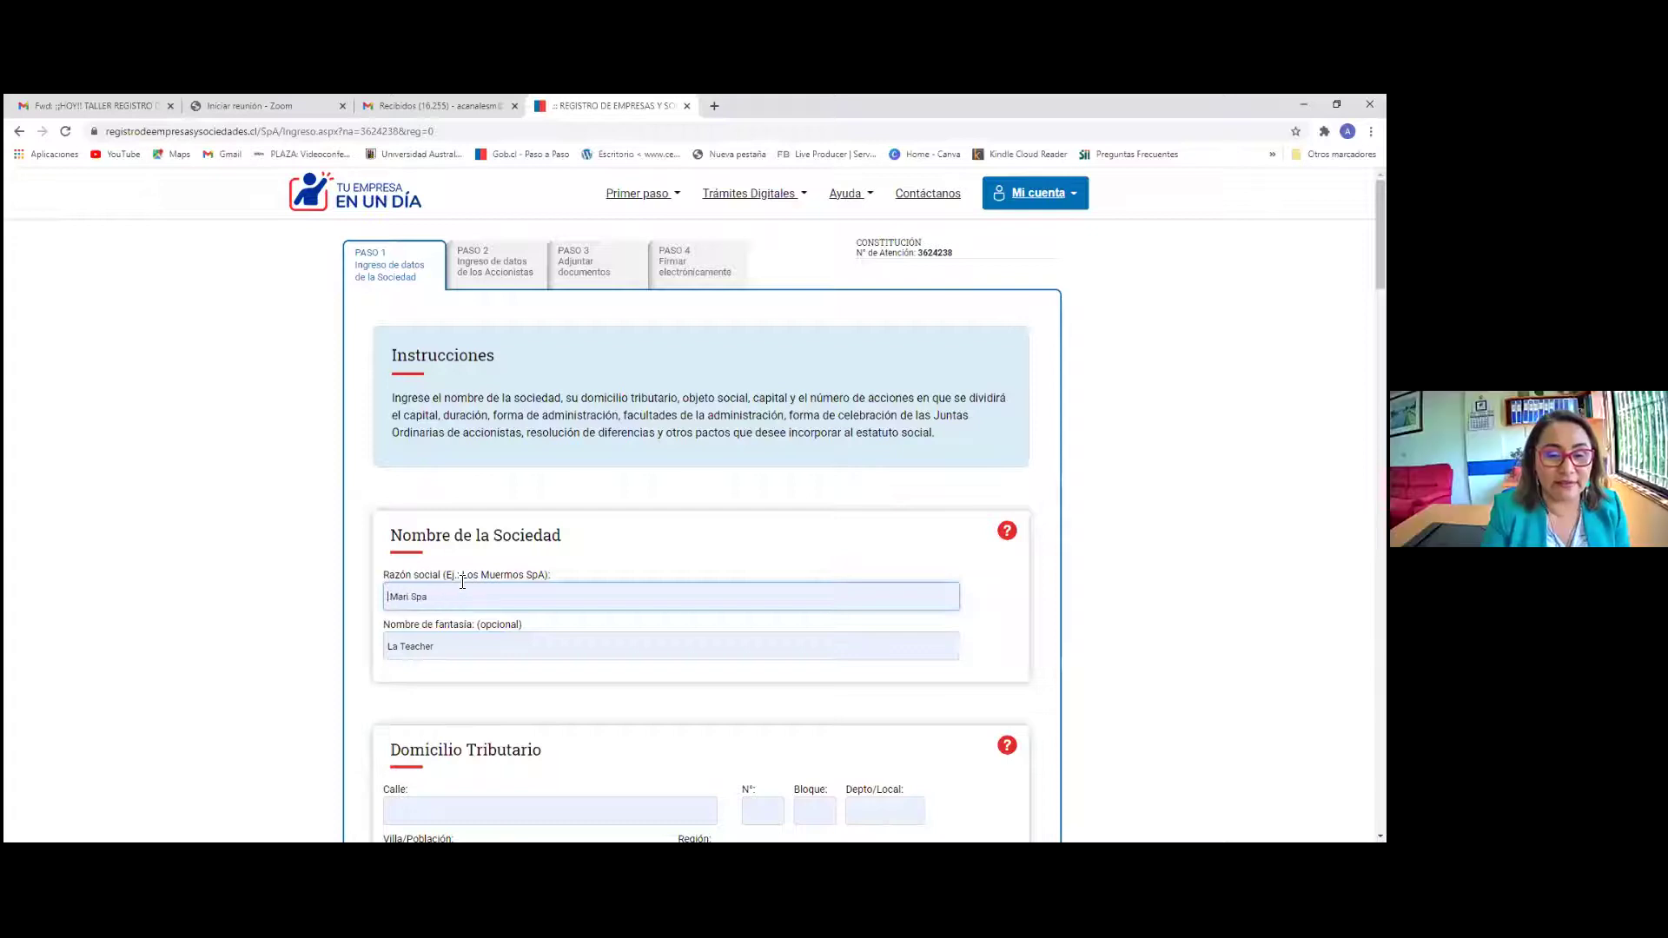
type("Instituto")
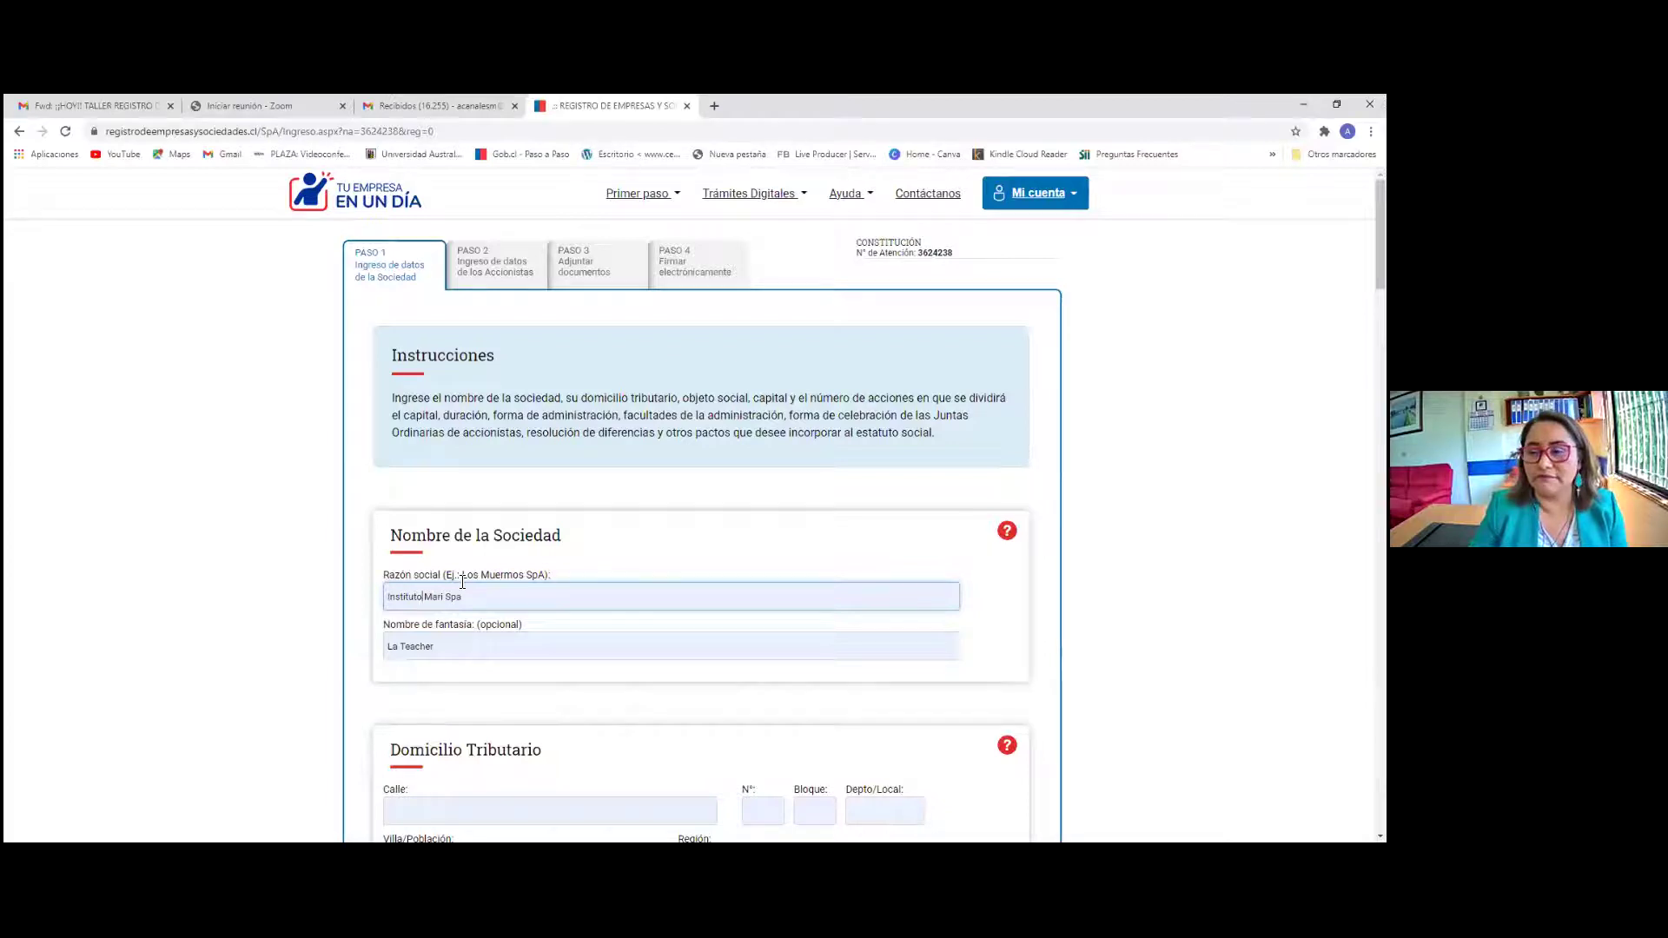
left_click(448, 646)
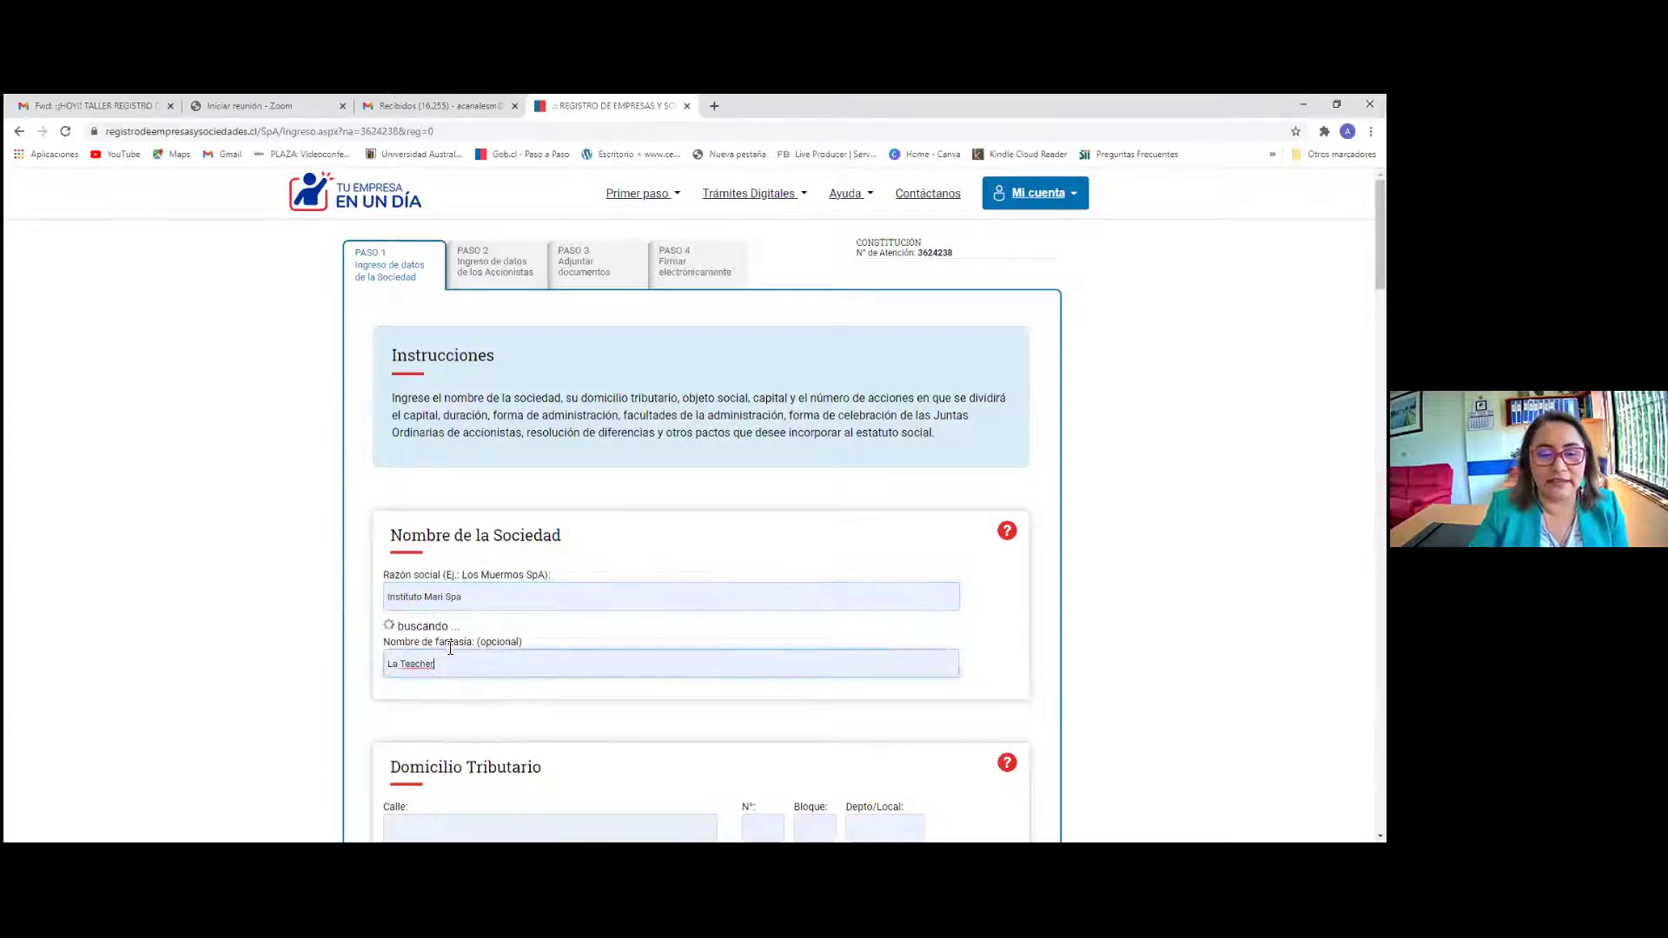
type("Ma")
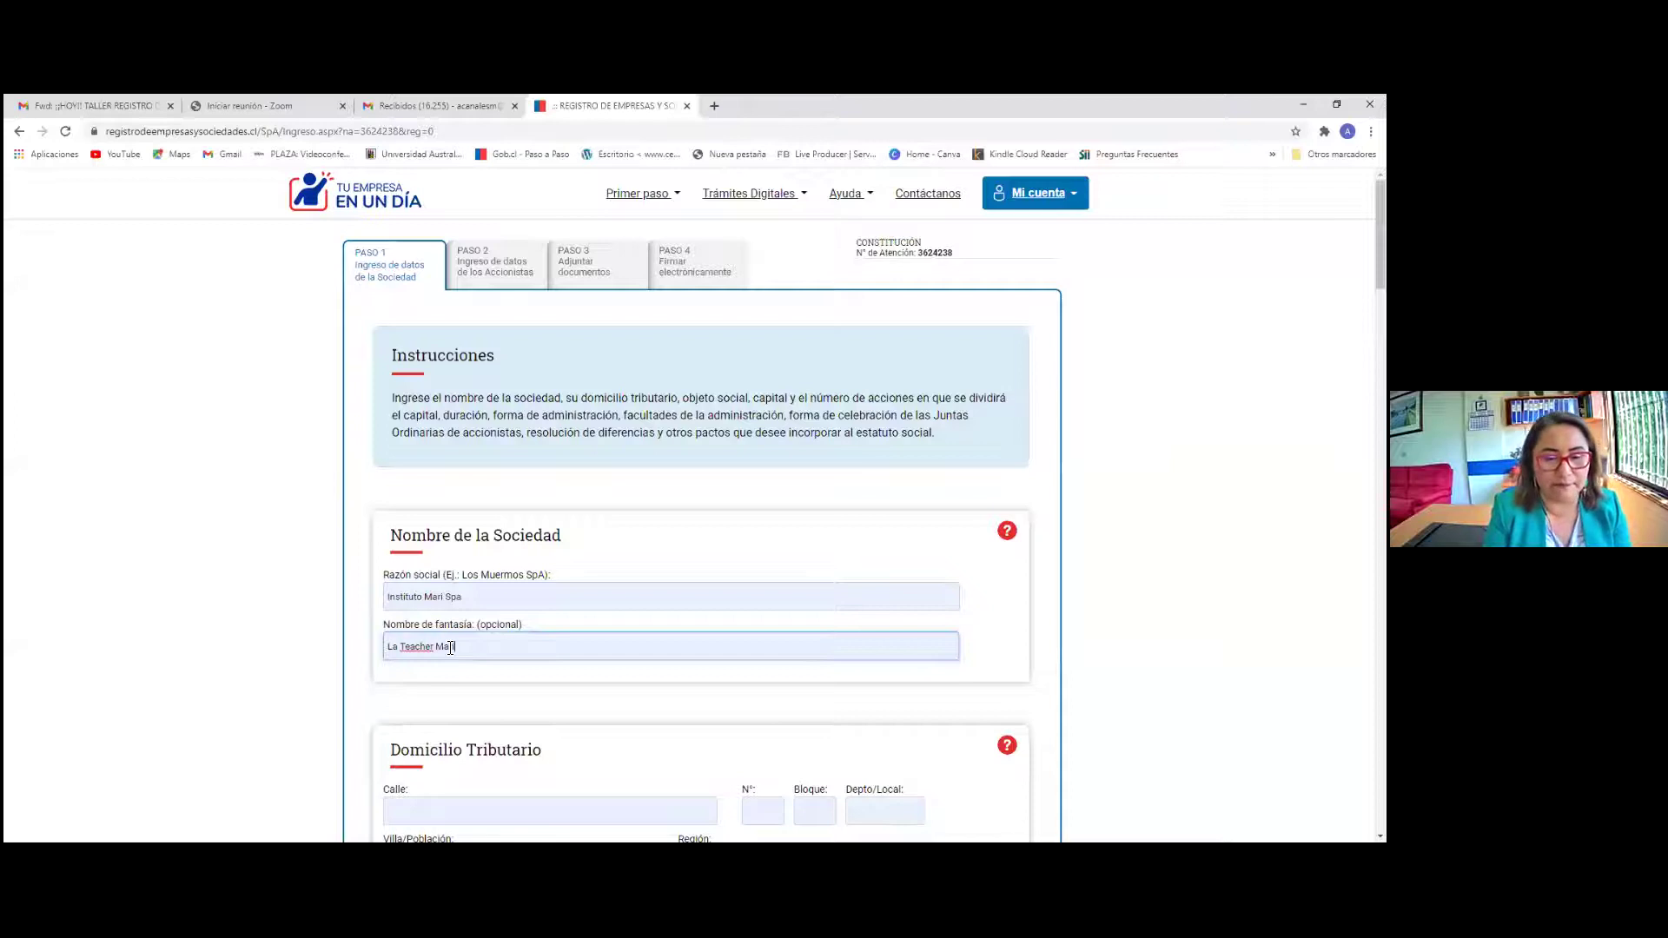
type("ri")
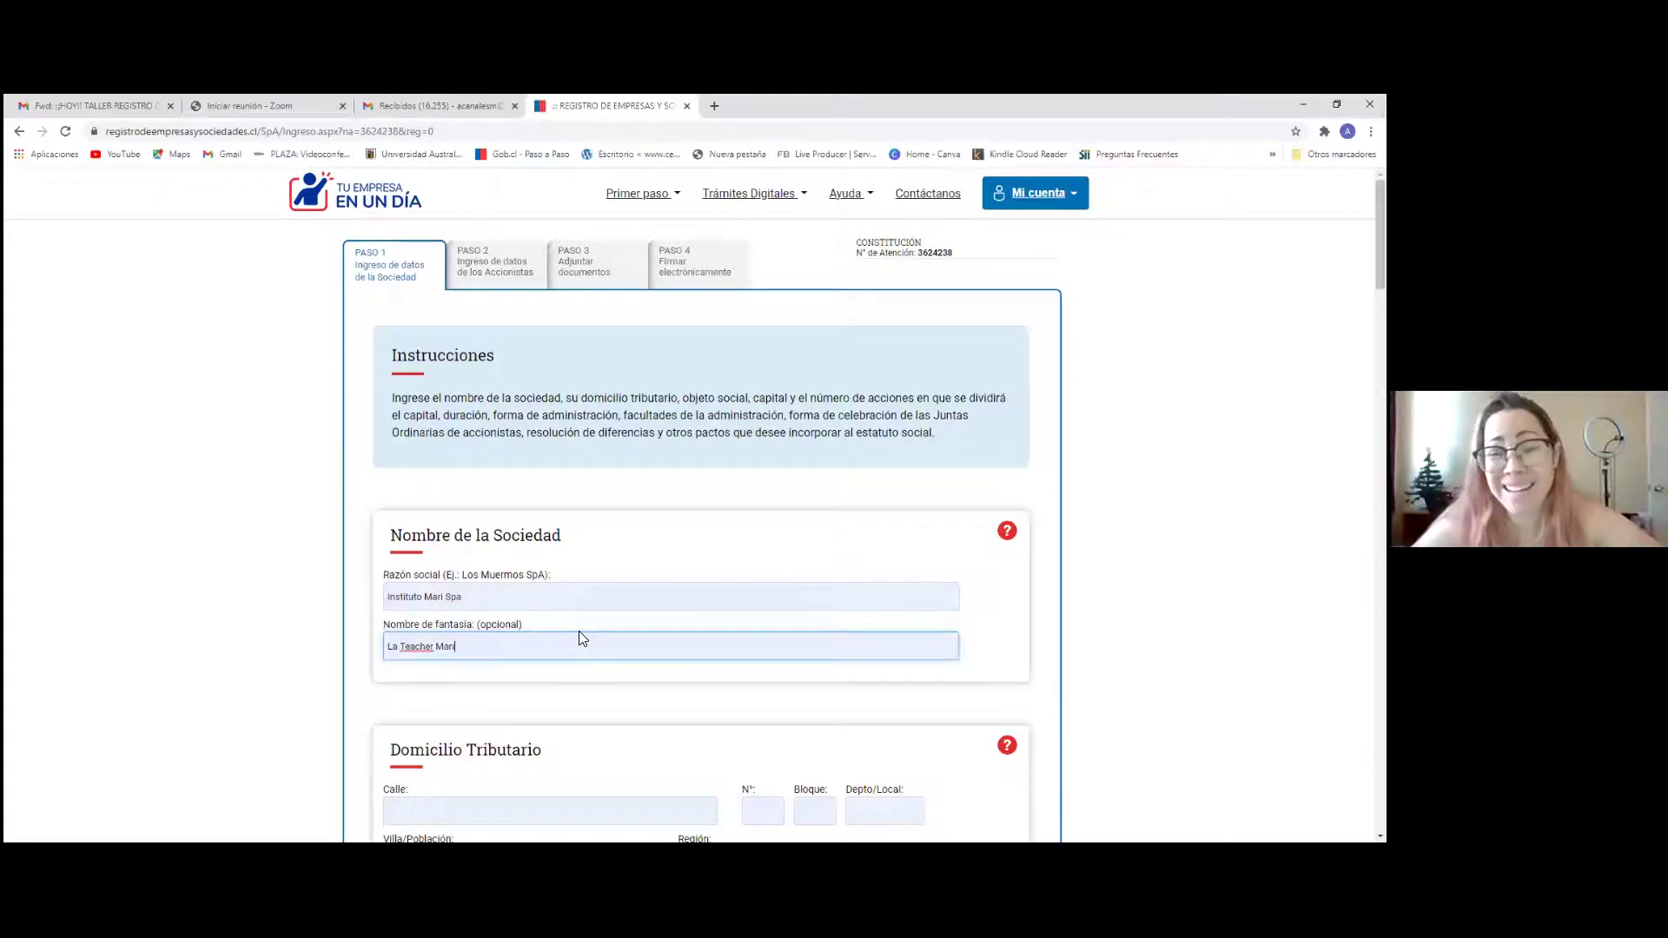
scroll(524, 626, "down", 2)
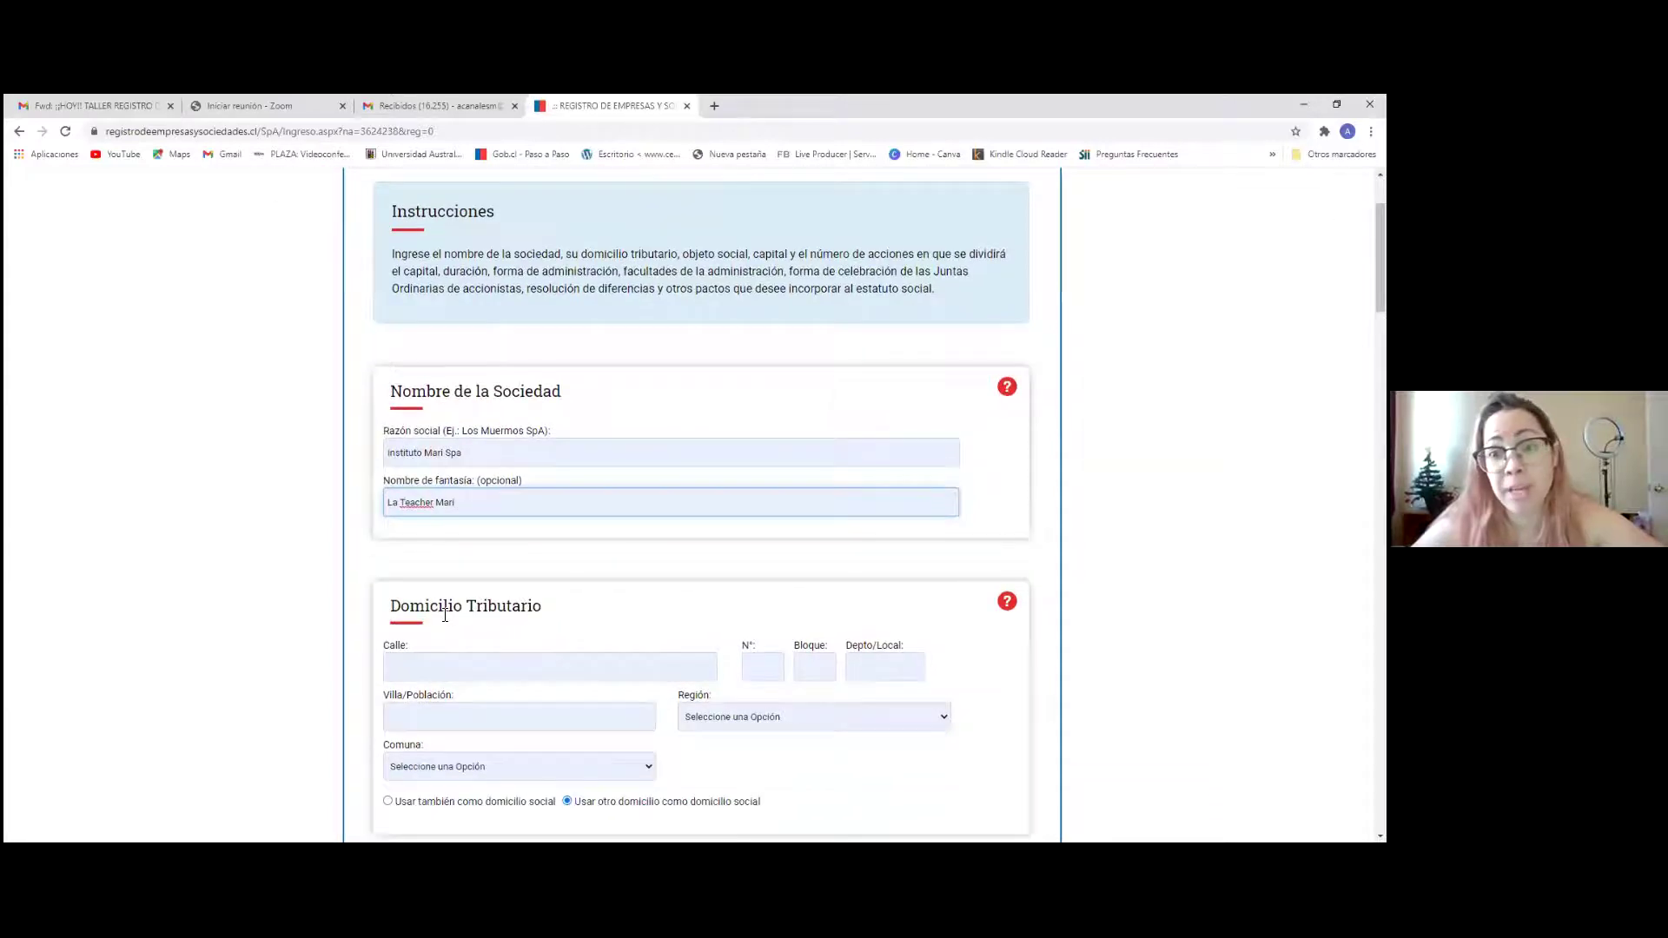
left_click(1007, 388)
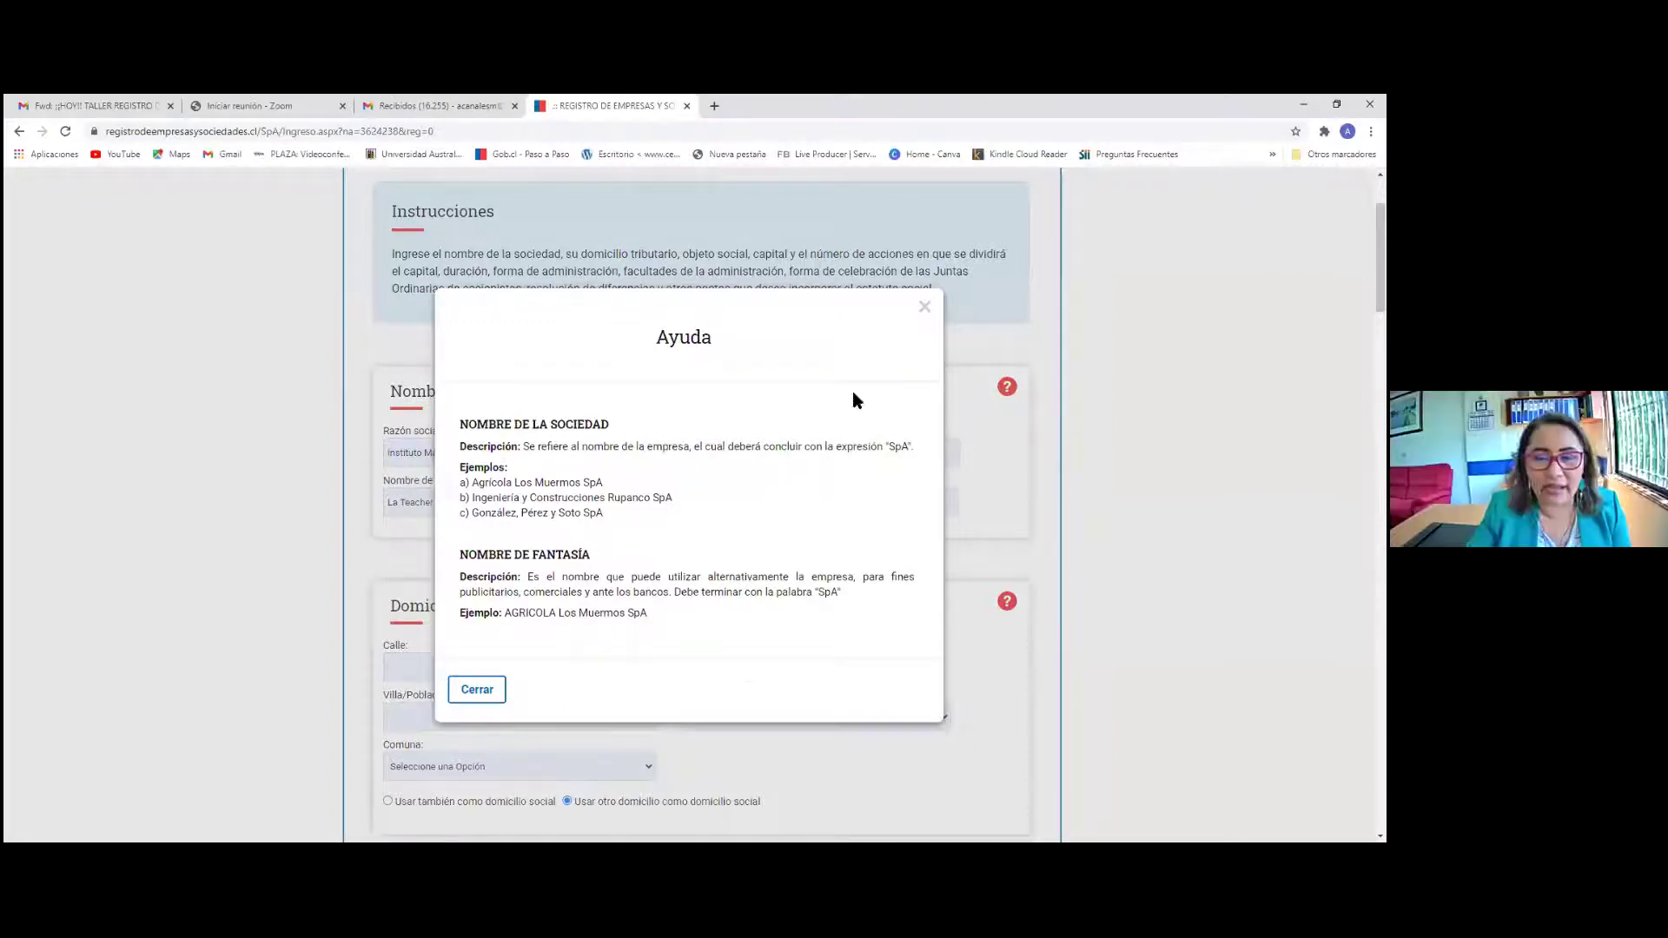
left_click(924, 306)
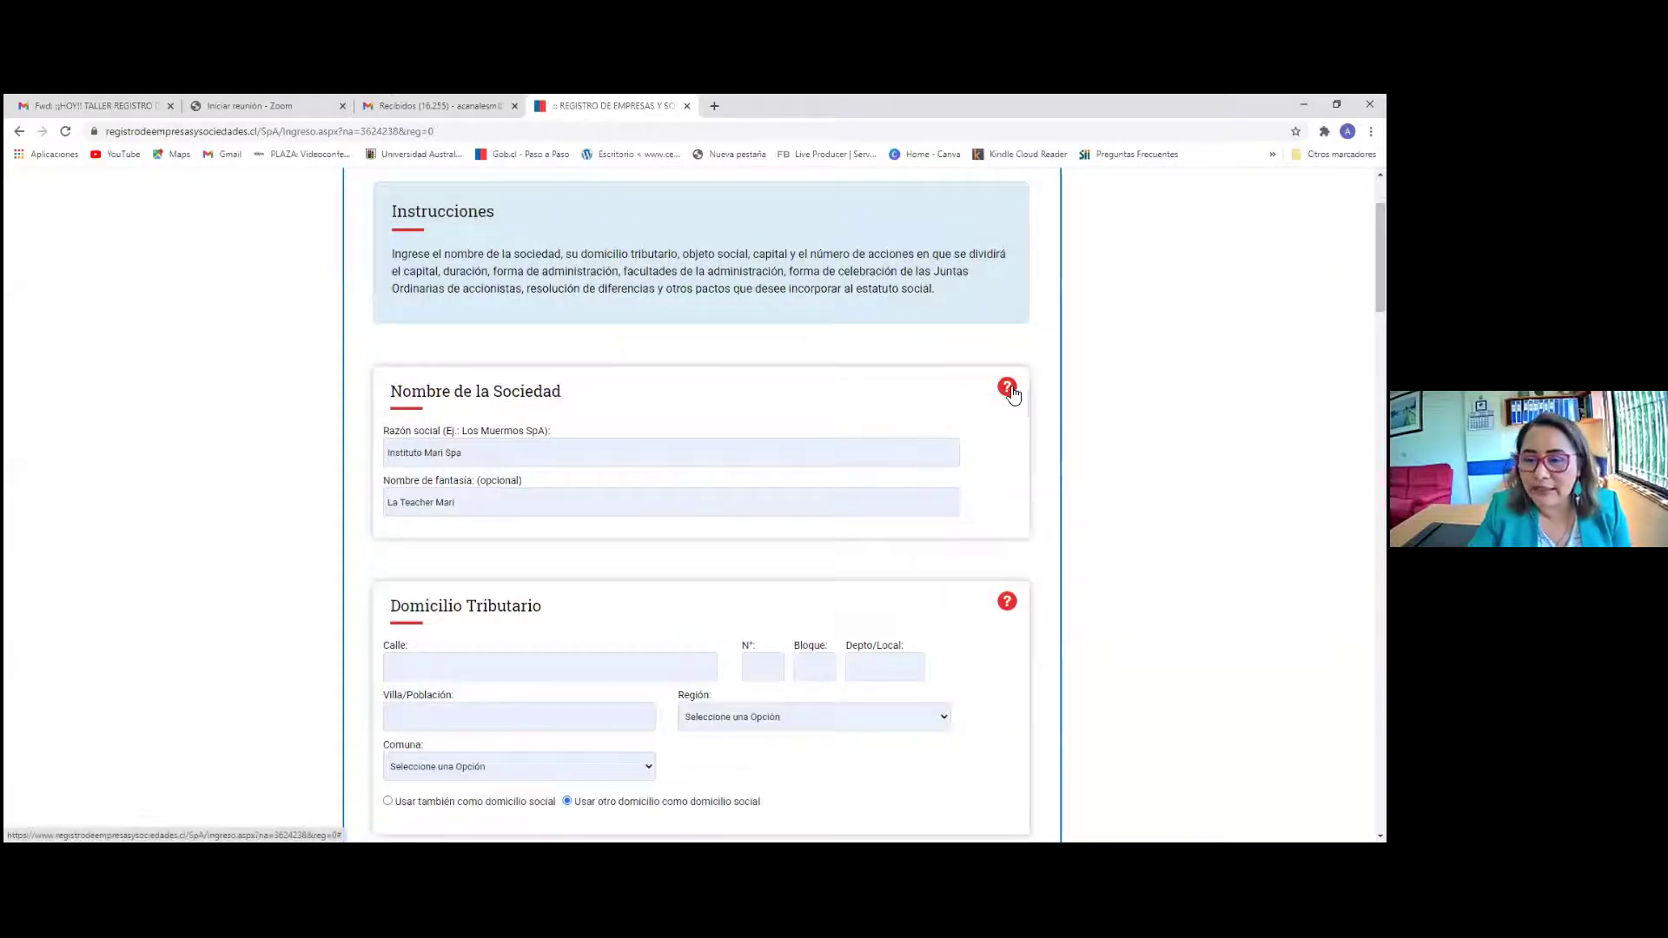
left_click(1008, 390)
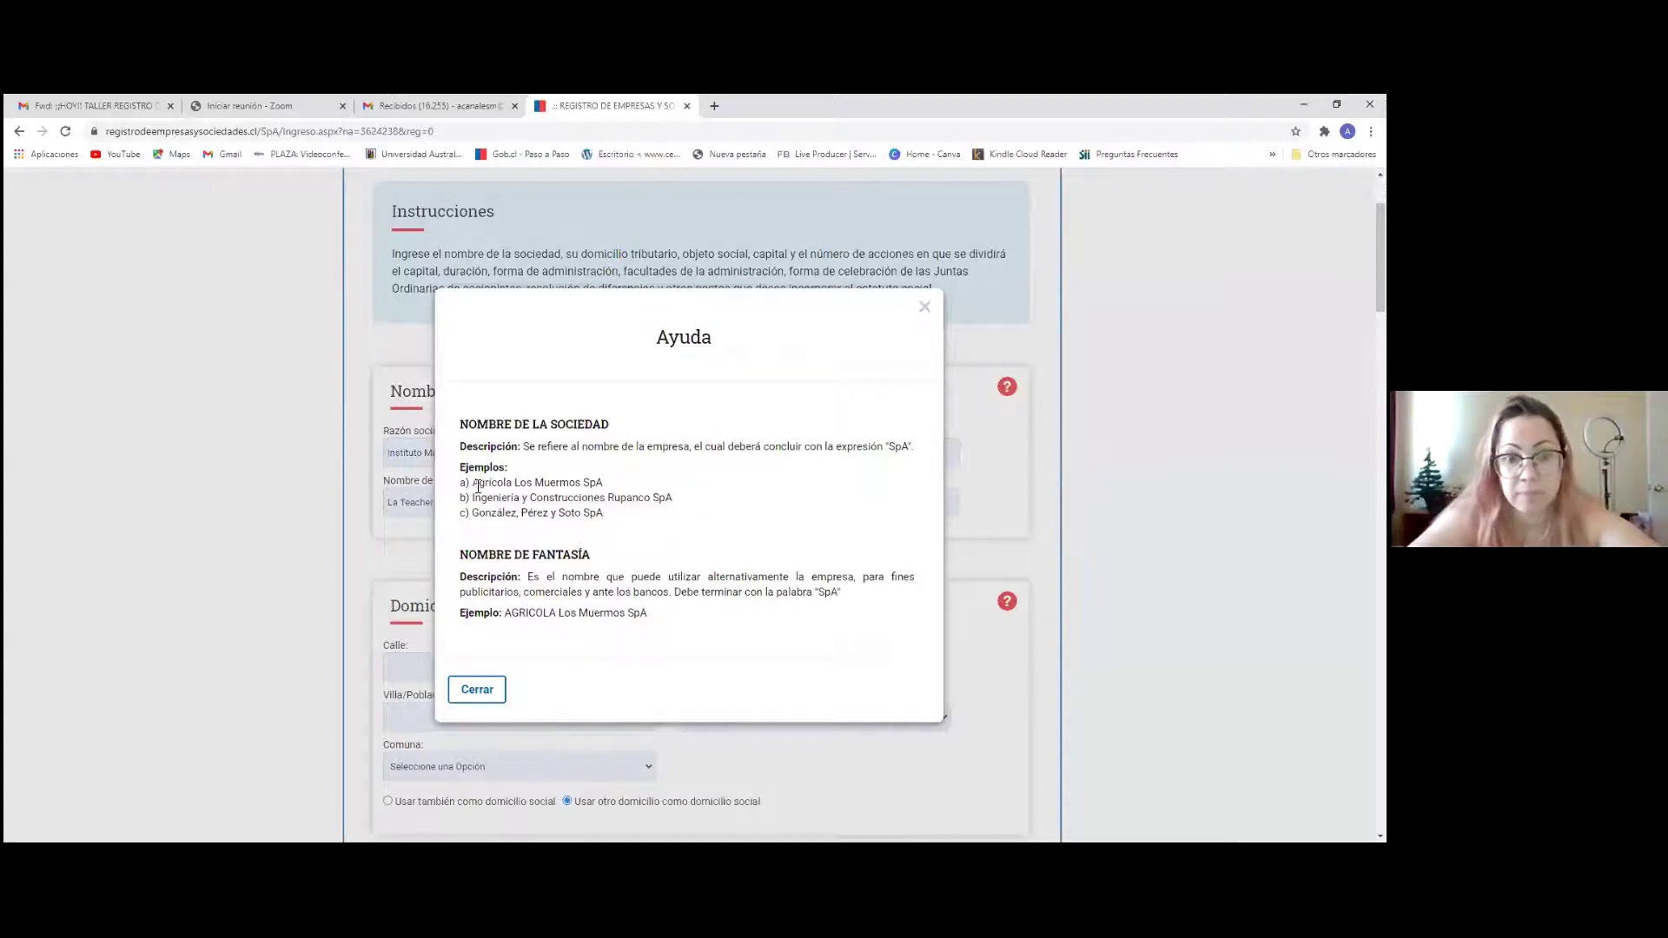
left_click_drag(477, 487, 633, 489)
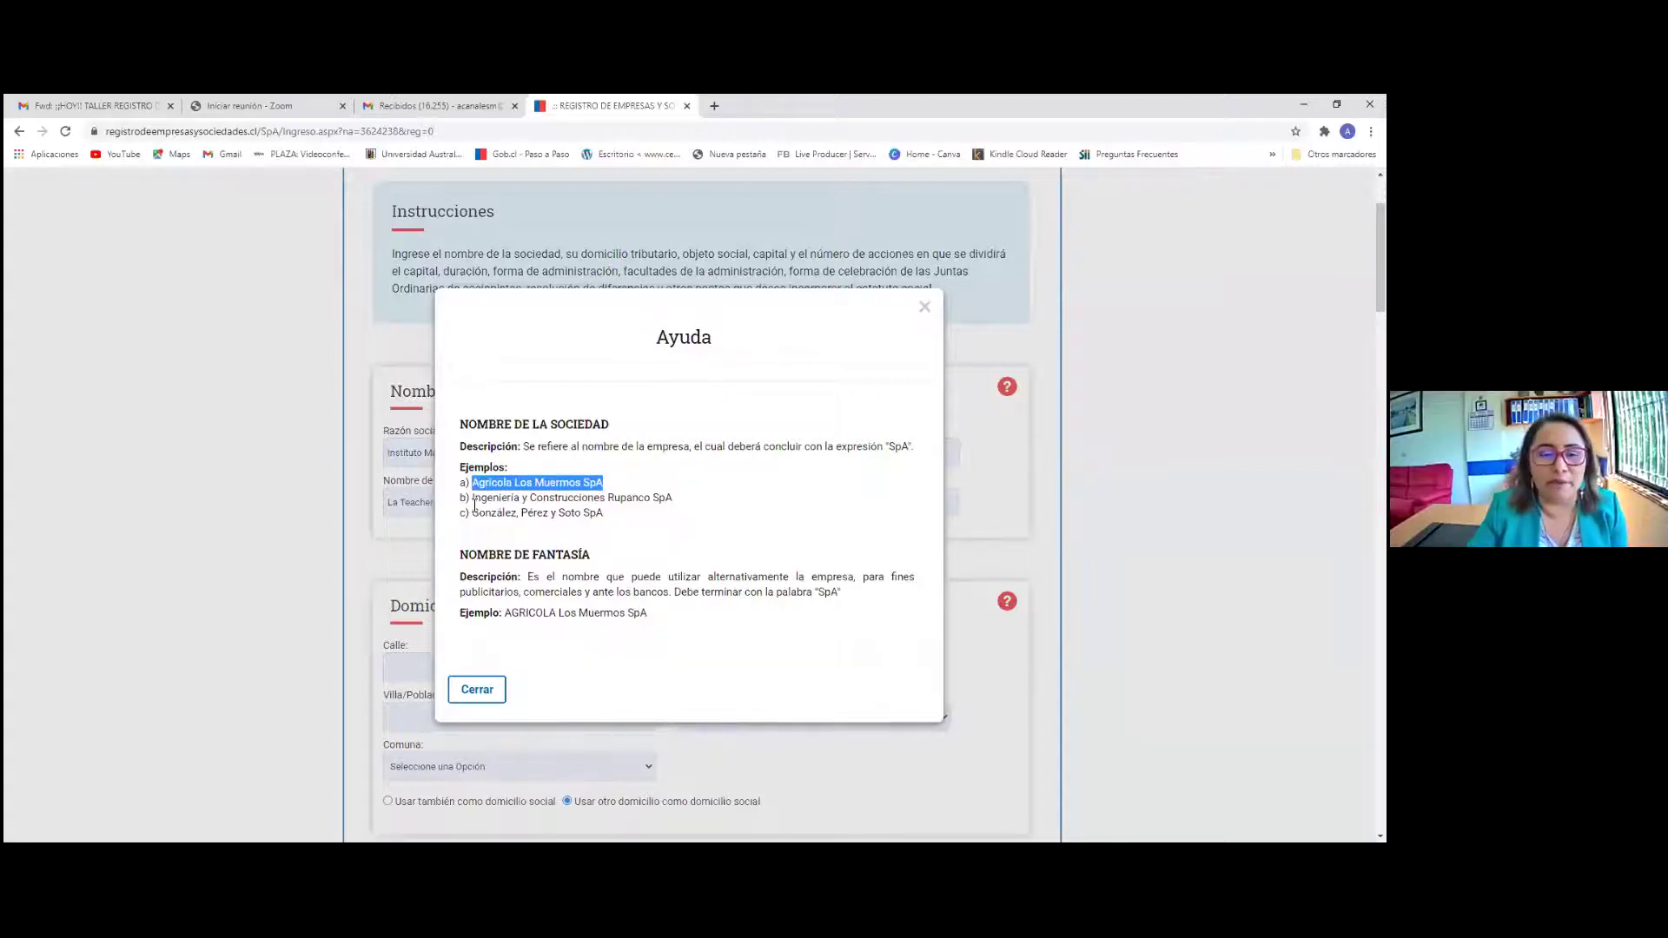
left_click(926, 310)
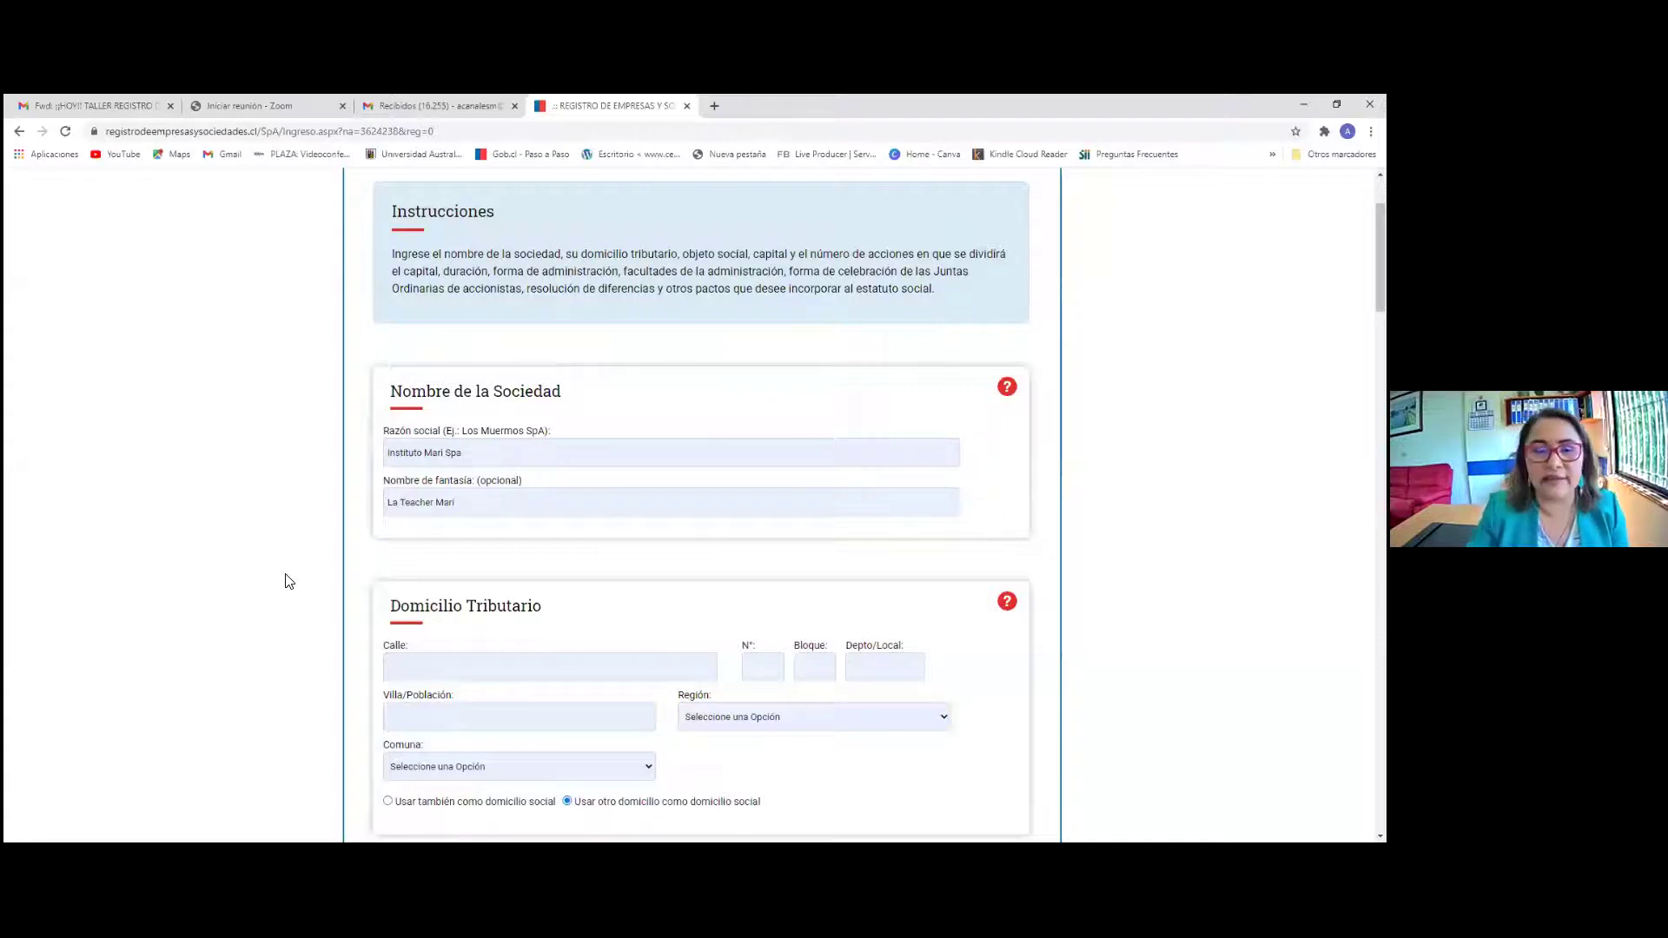
scroll(391, 612, "down", 3)
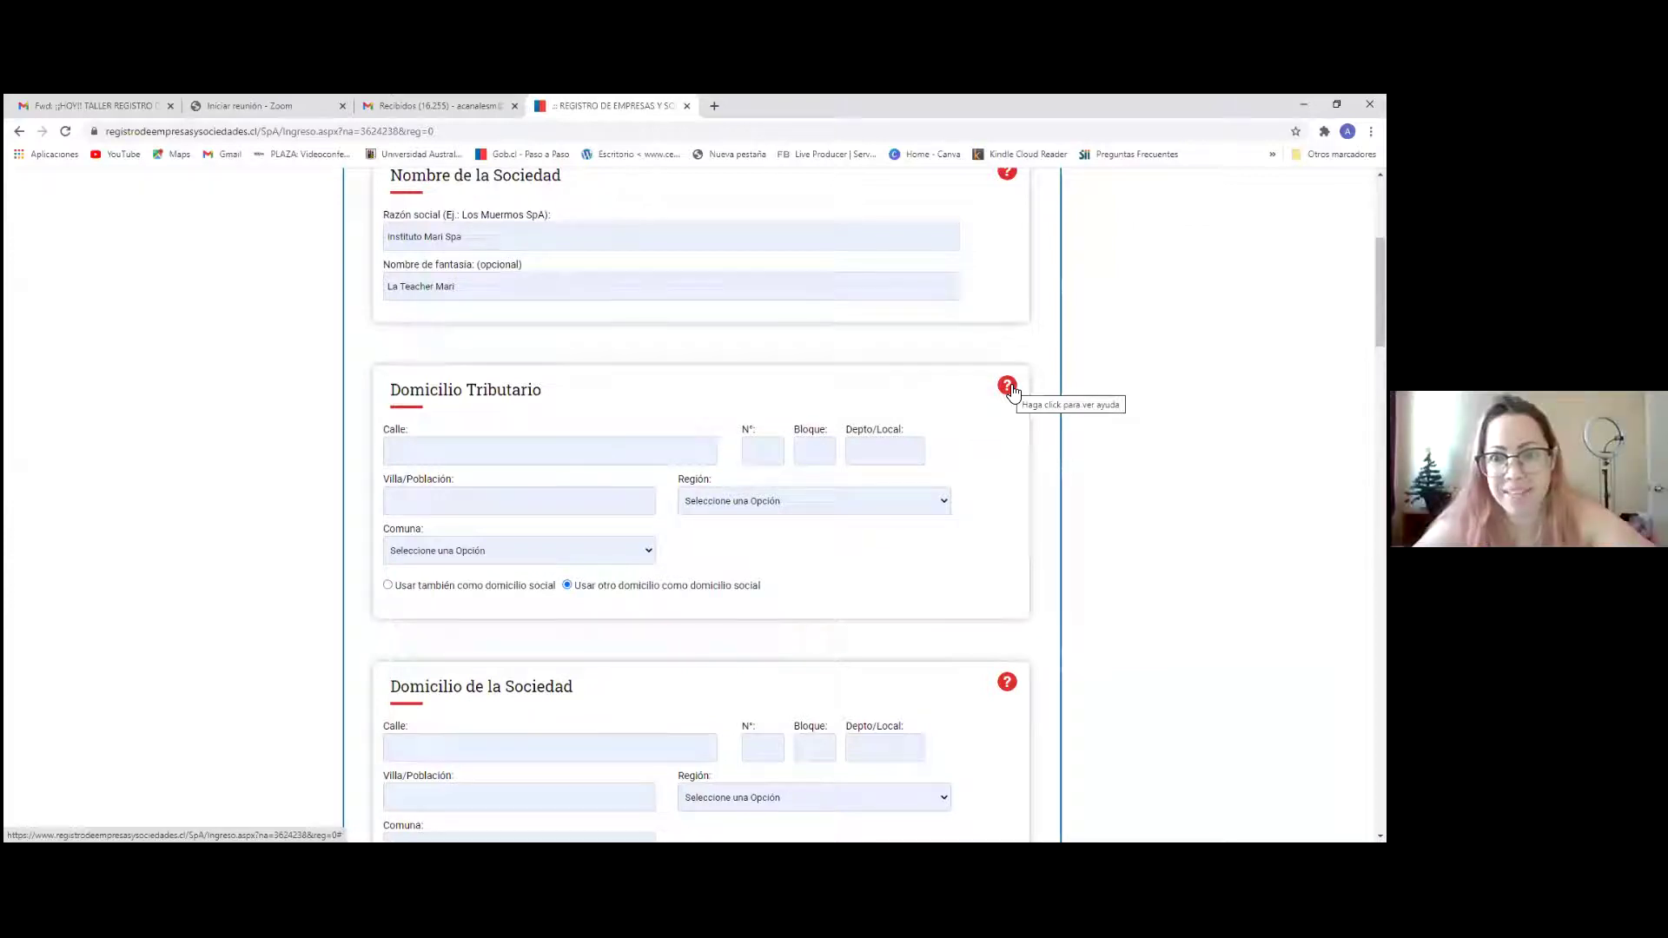
scroll(912, 362, "up", 2)
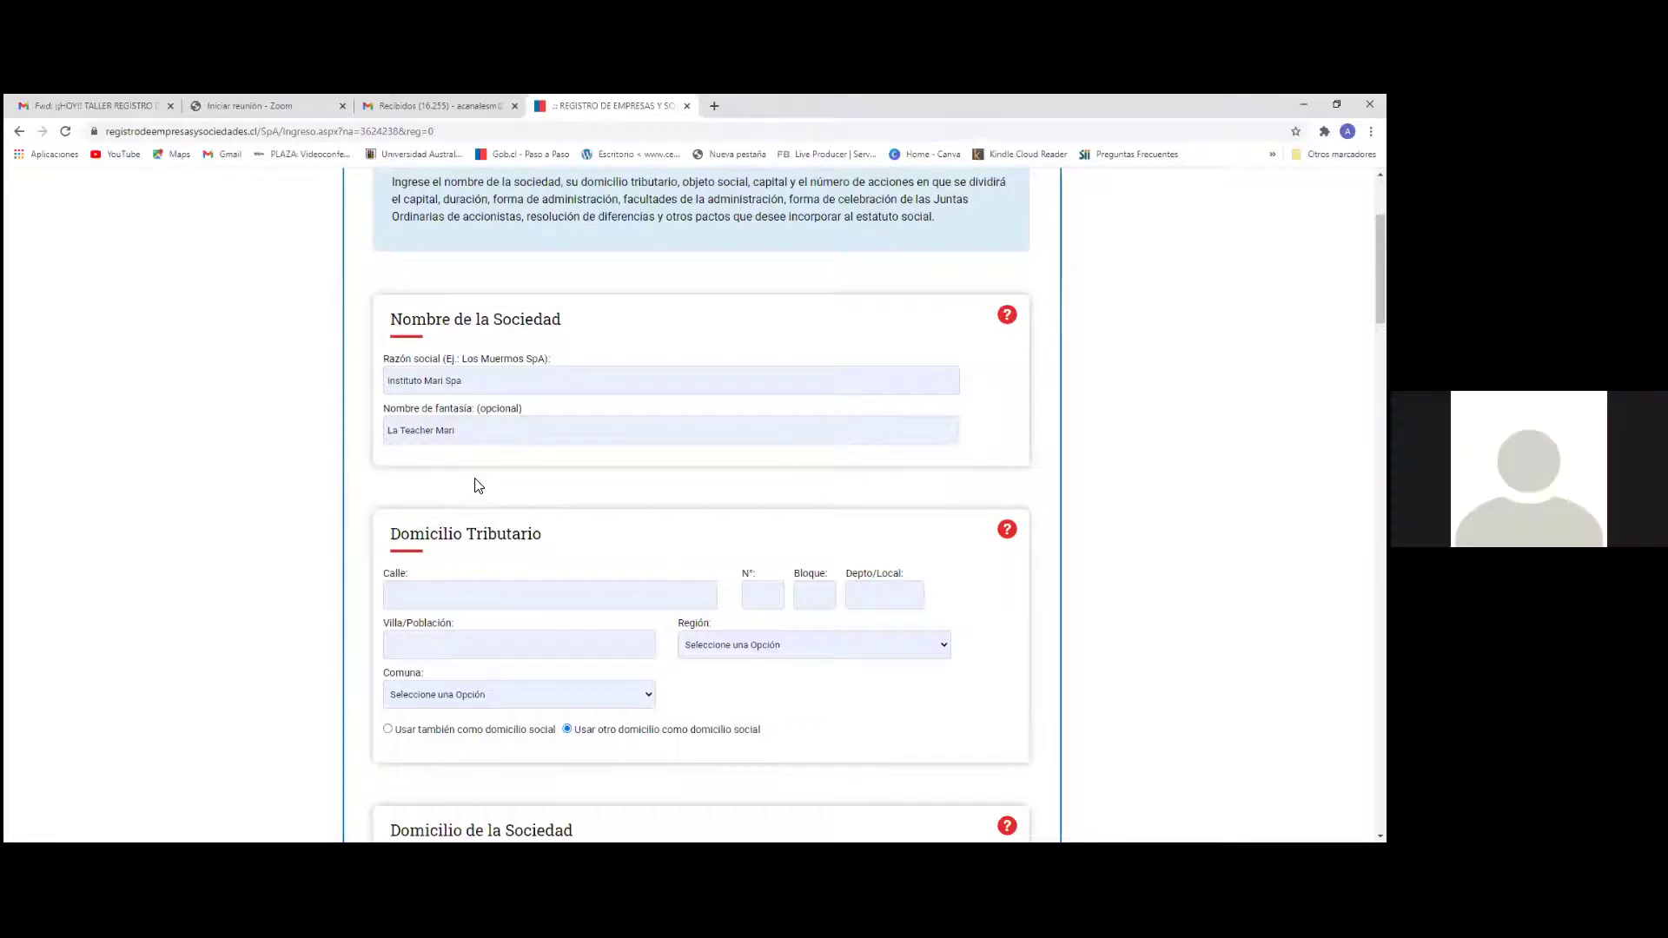
scroll(477, 482, "down", 2)
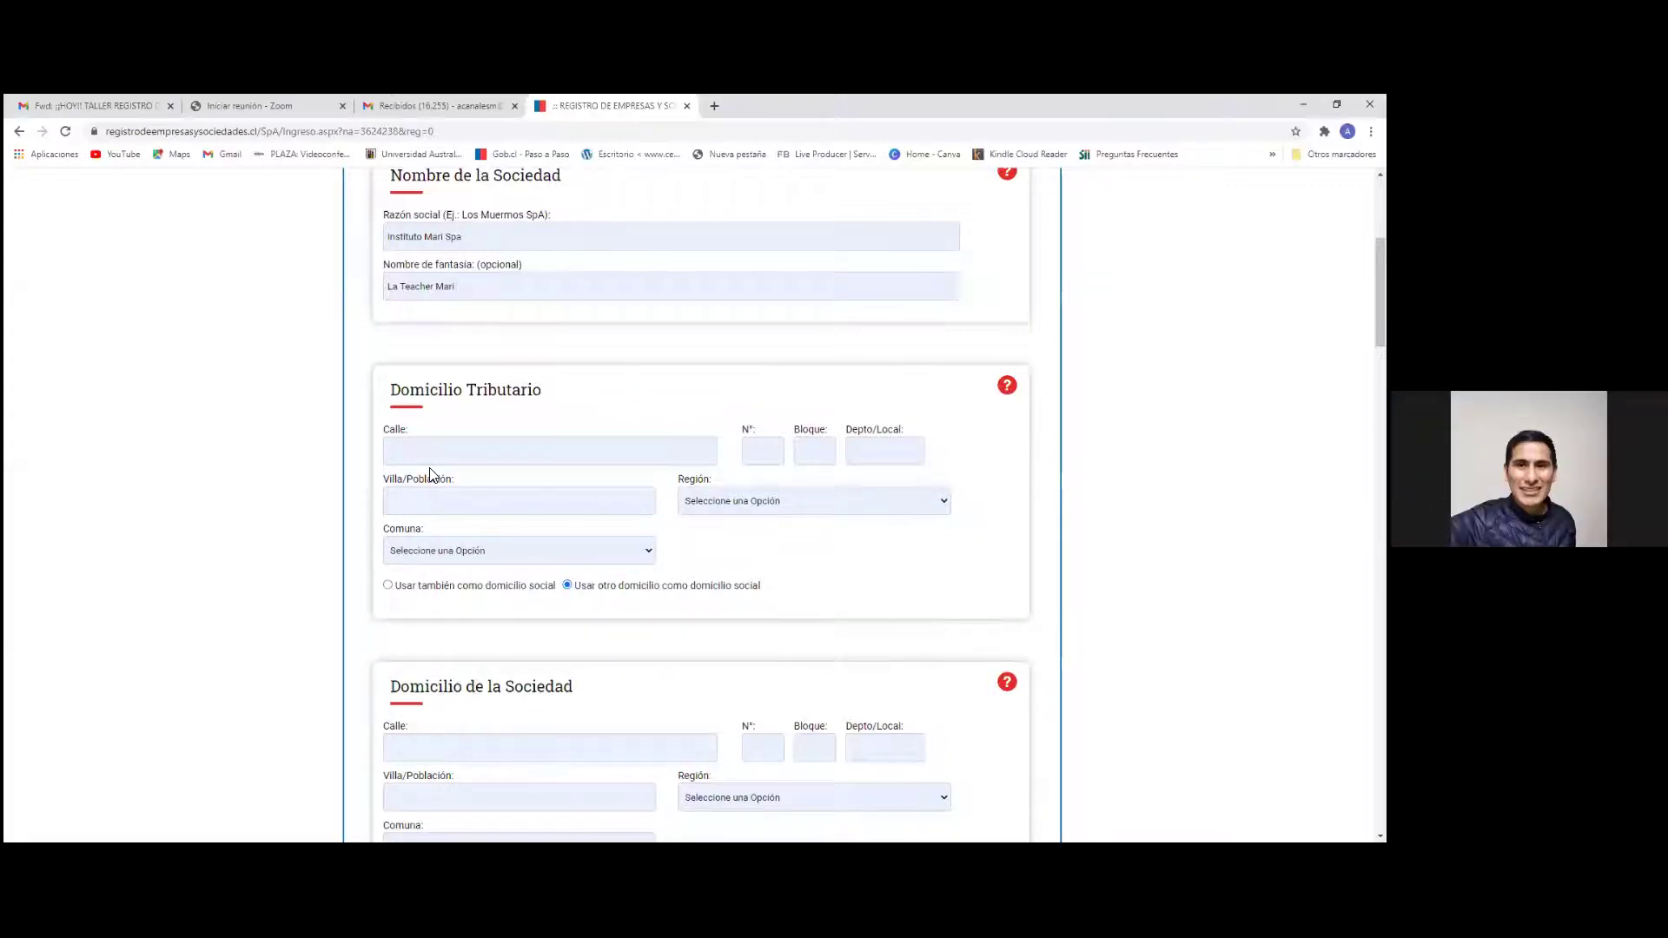
scroll(428, 465, "up", 3)
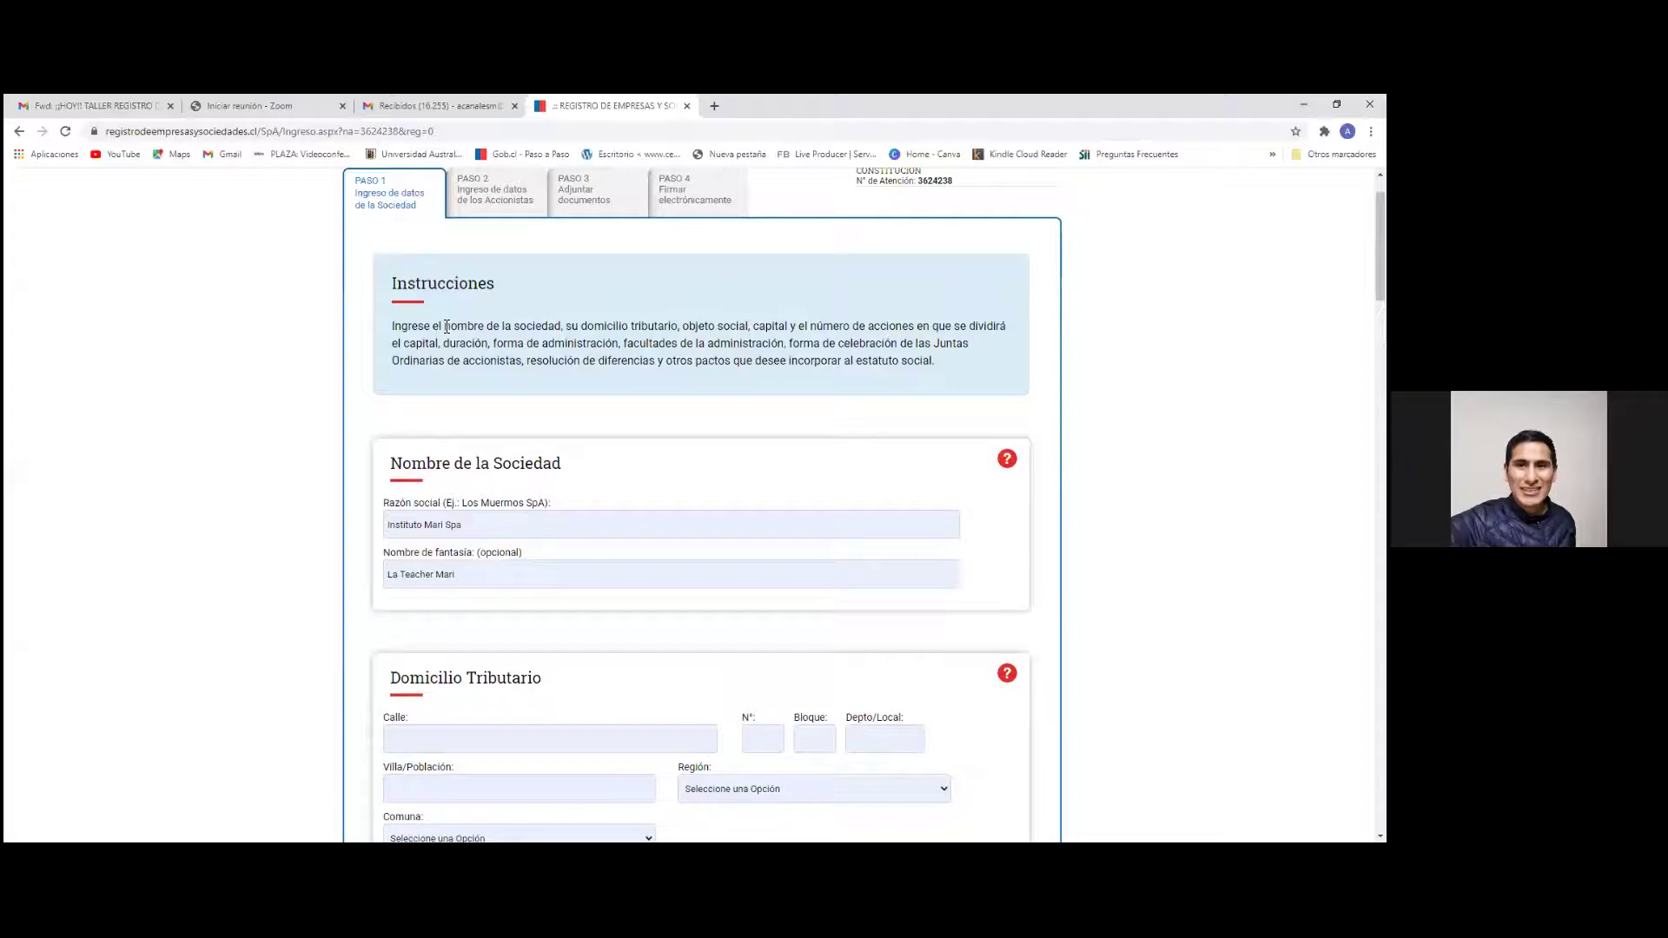
scroll(487, 391, "down", 2)
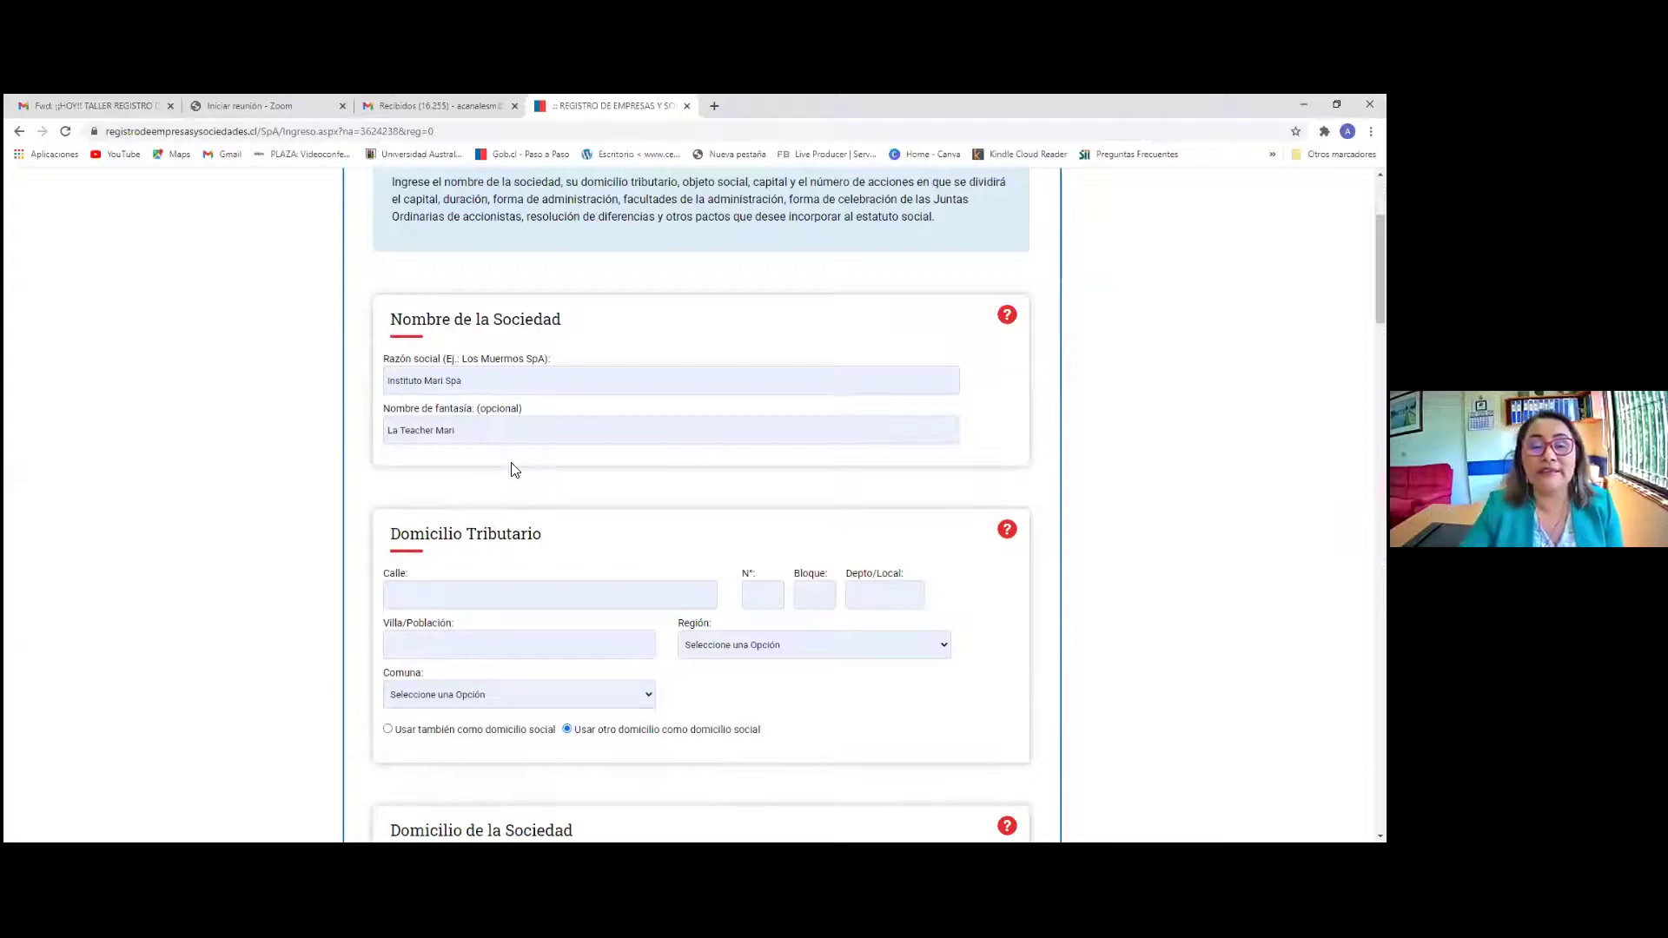
left_click_drag(476, 409, 543, 411)
left_click_drag(388, 359, 596, 362)
scroll(573, 527, "down", 3)
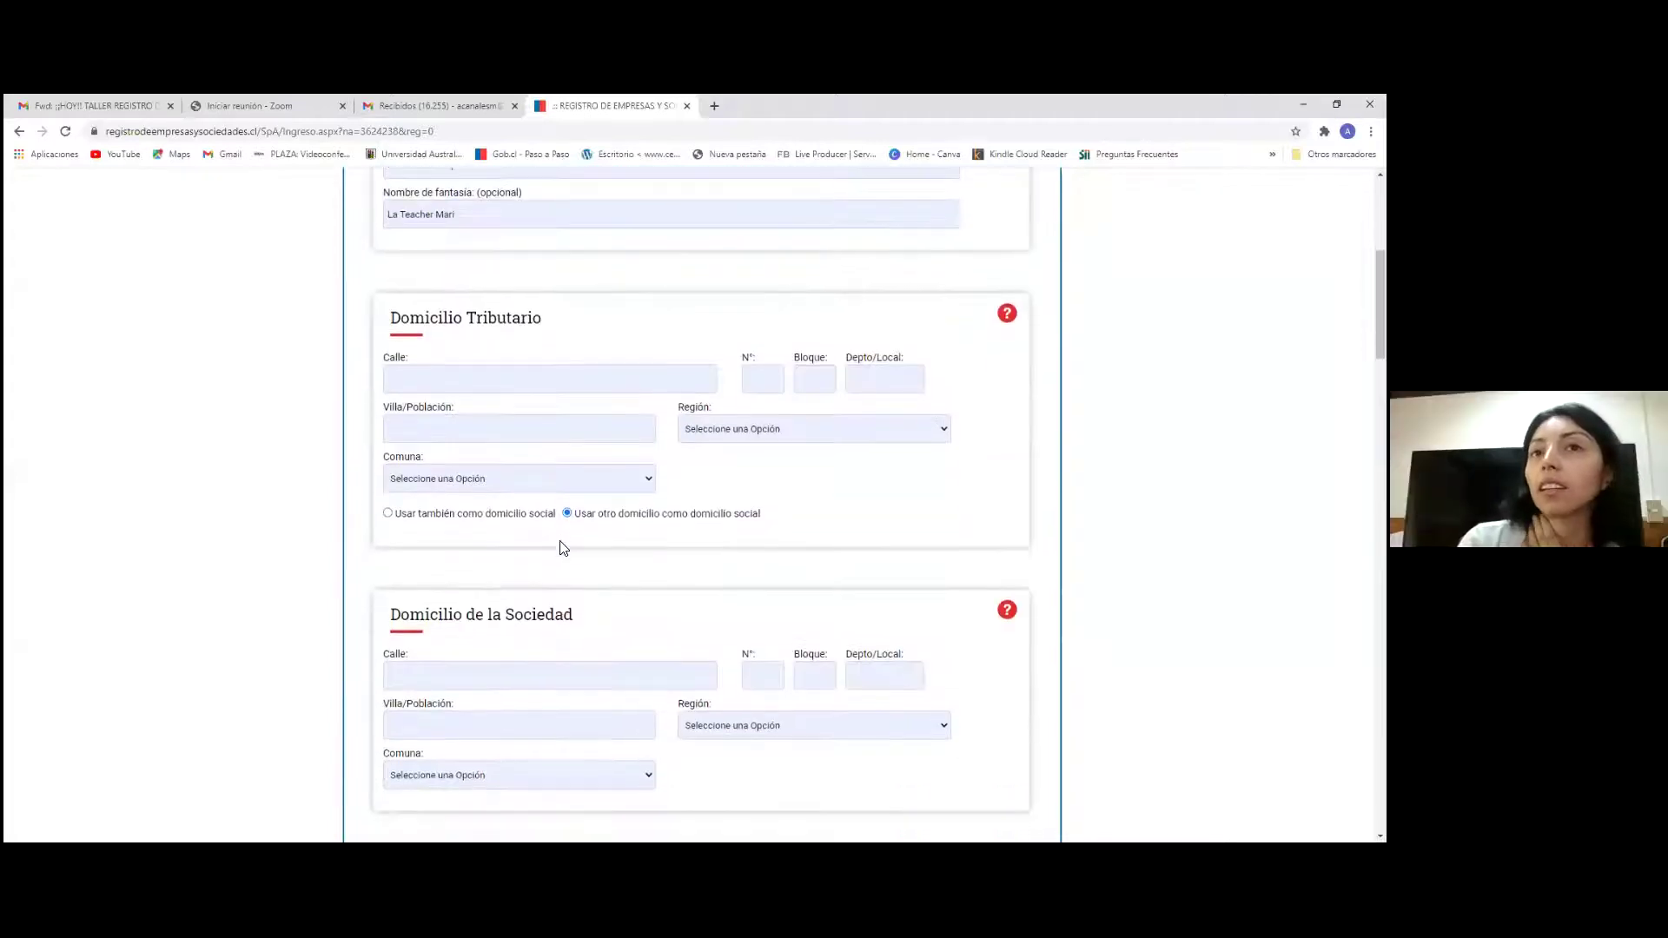
left_click(426, 384)
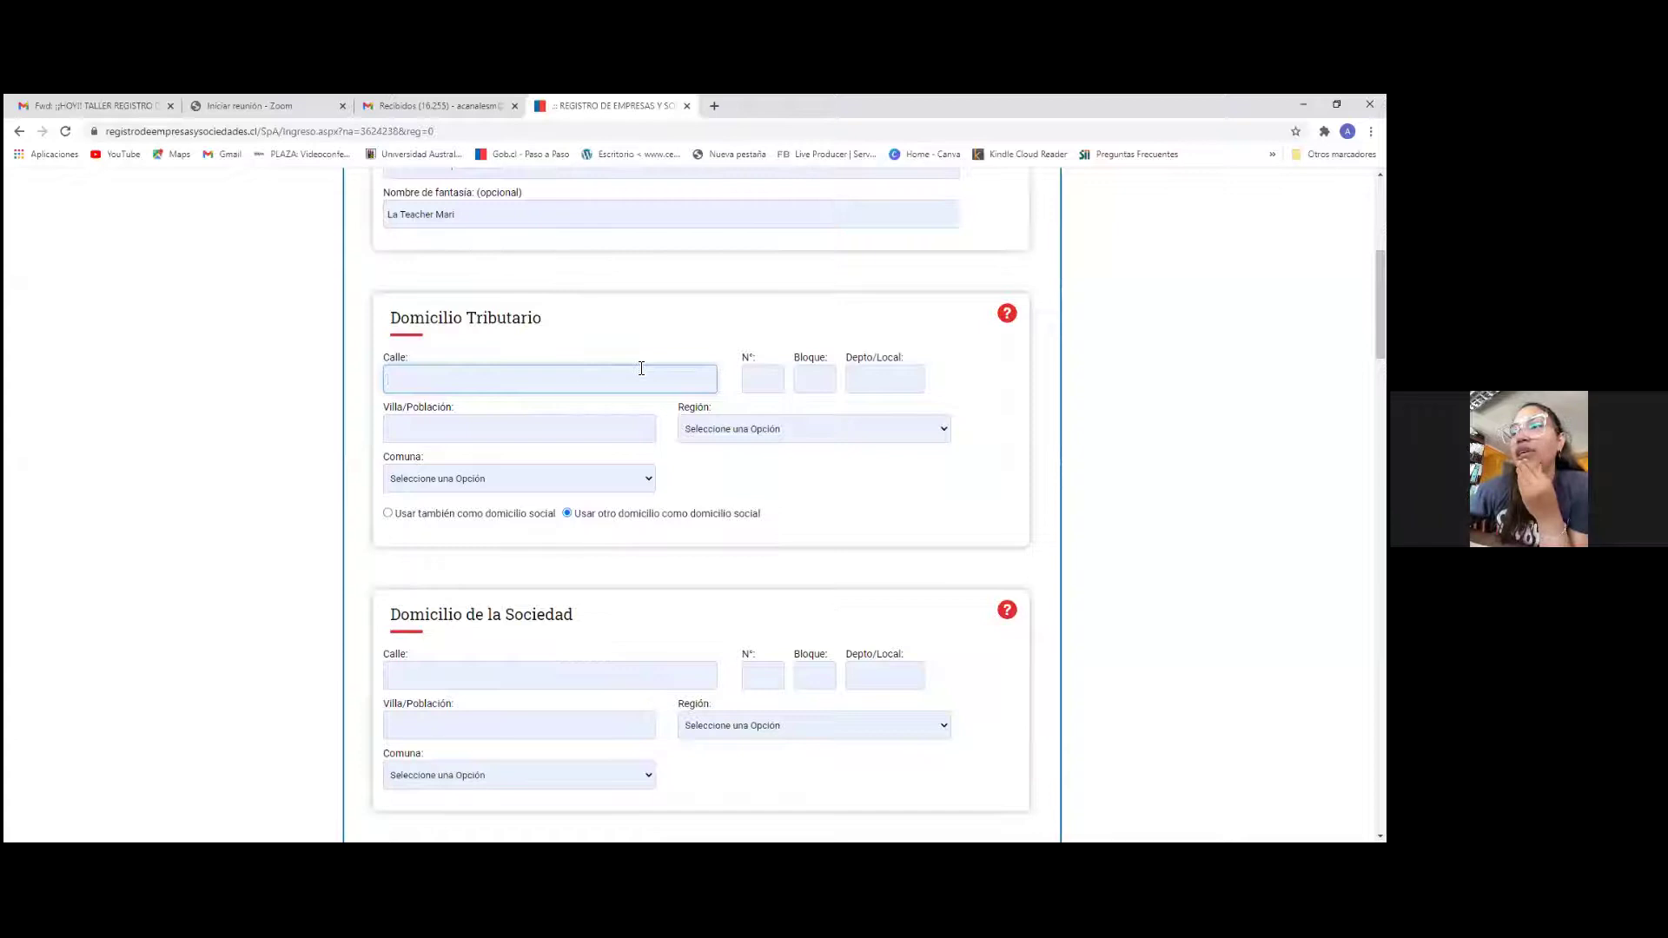
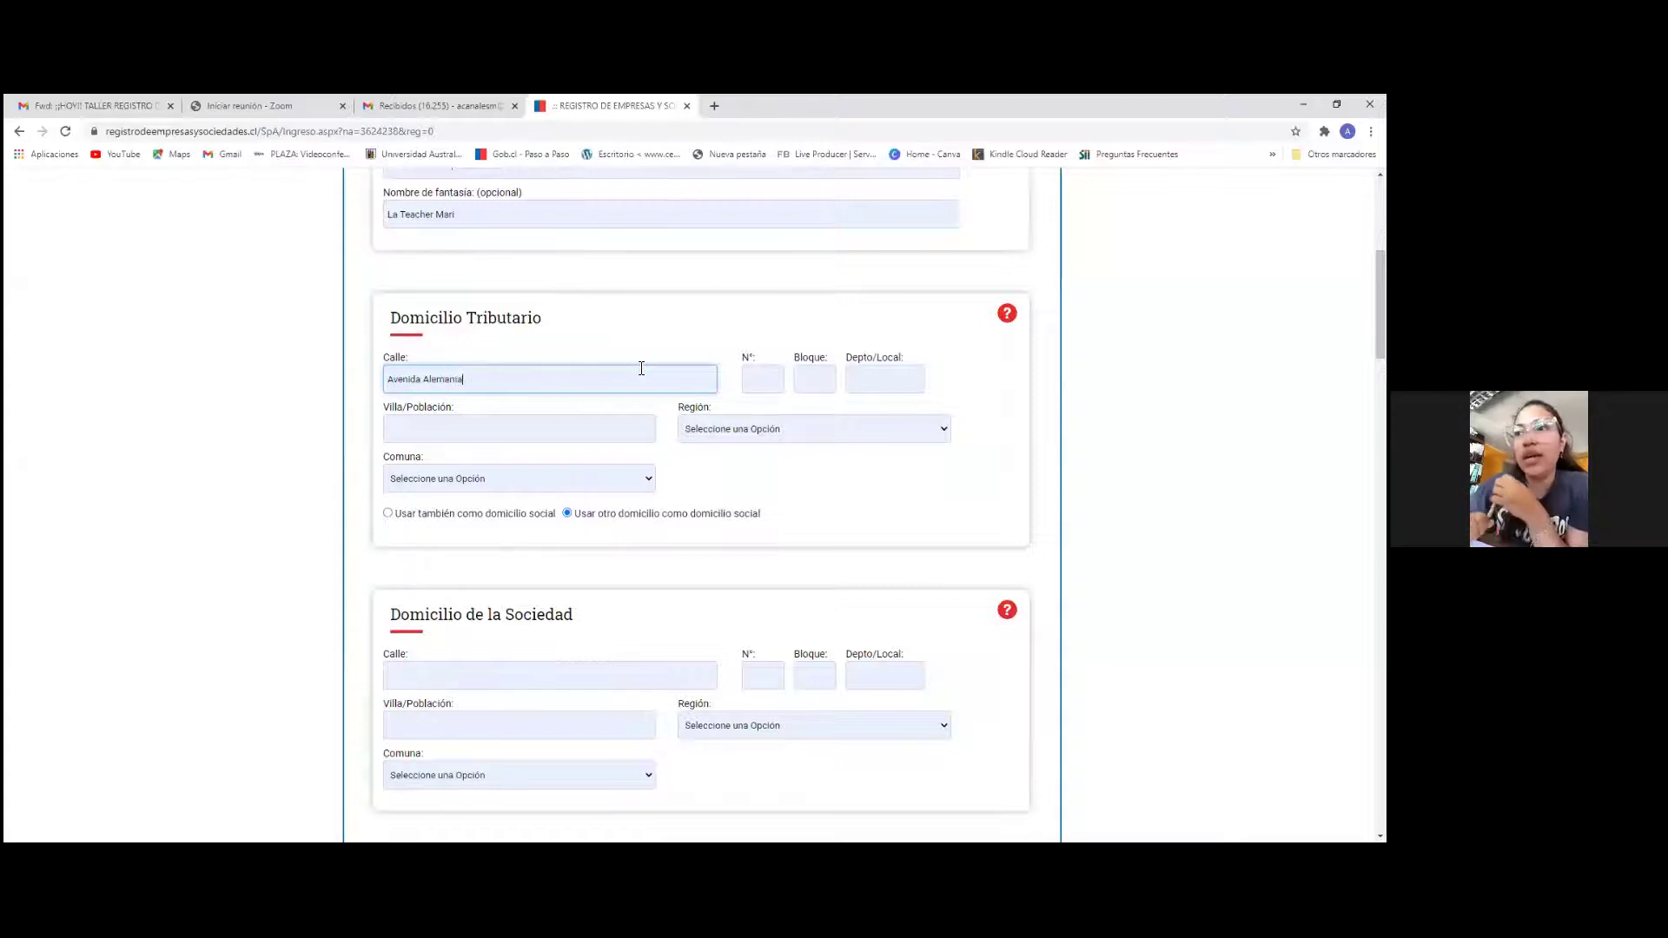
key("Tab")
key("Tab")
key("Tab")
type("22")
key("Tab")
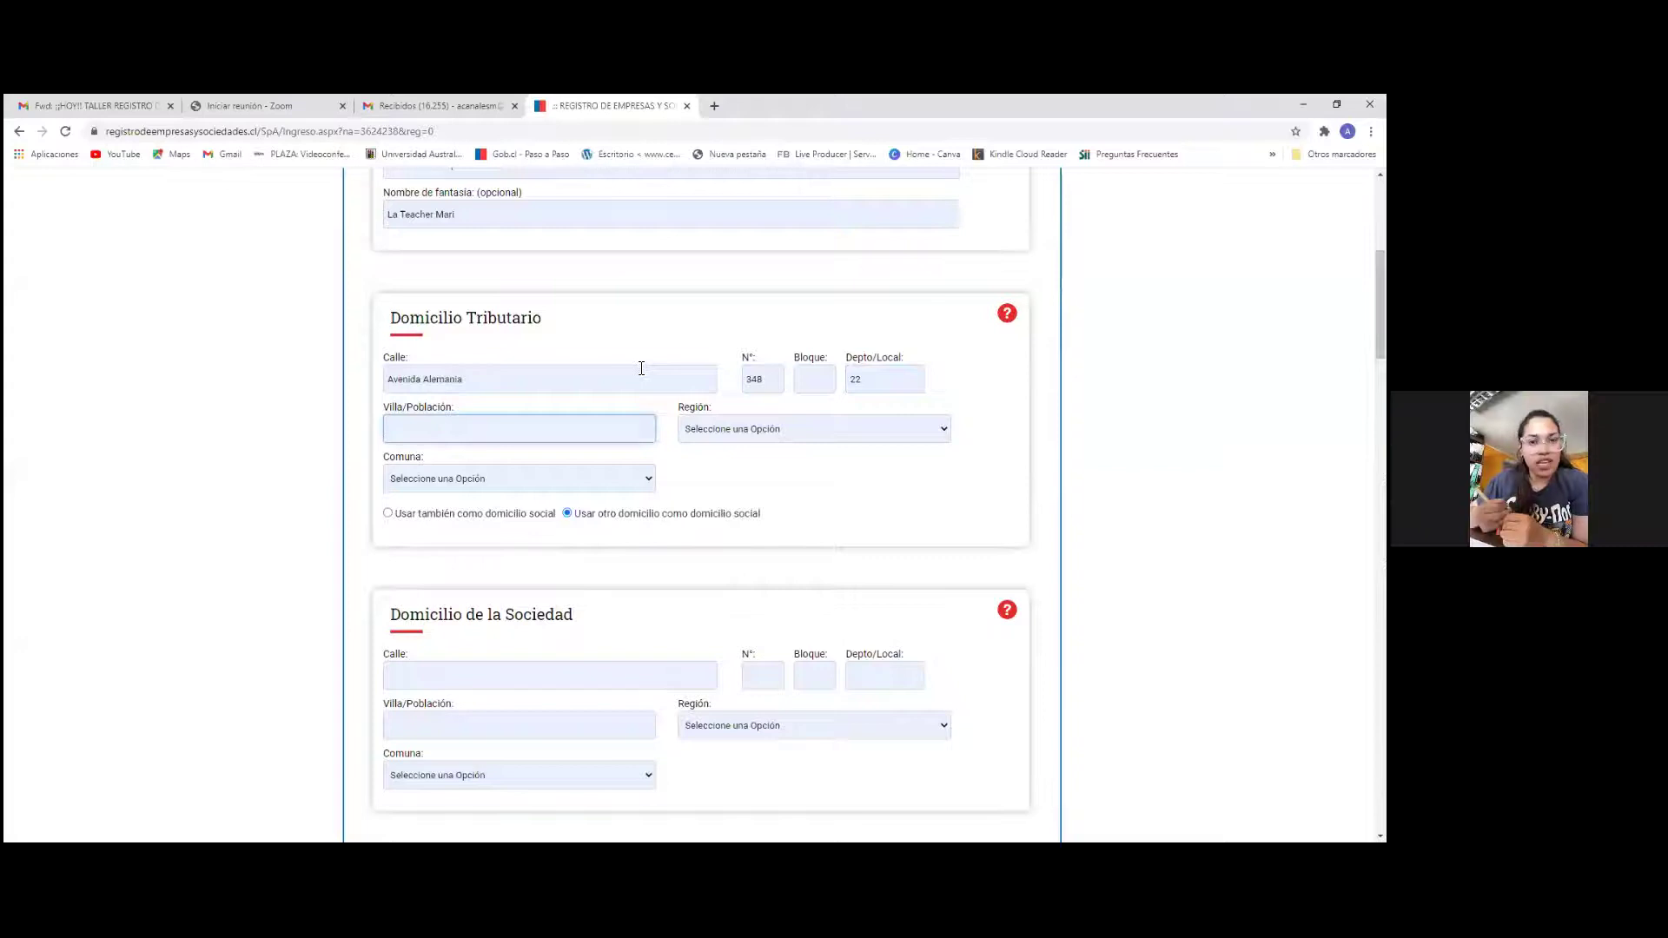
key("Tab")
Select LOS RIOS as the region and VALDIVIA as the commune
left_click(736, 437)
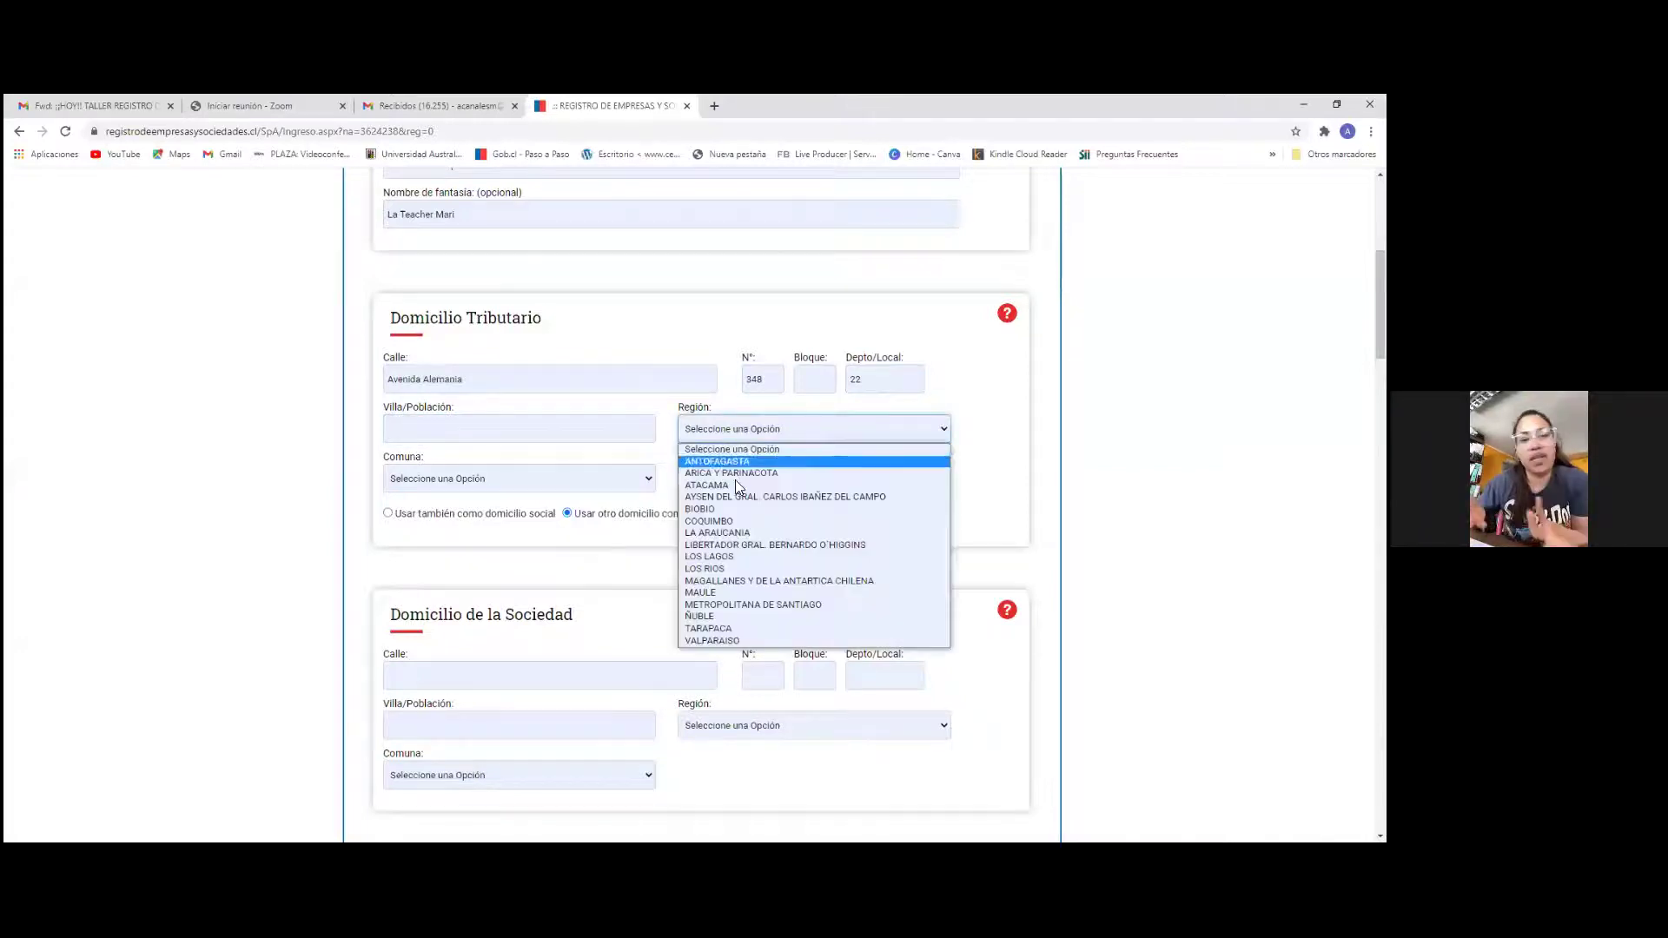
left_click(727, 566)
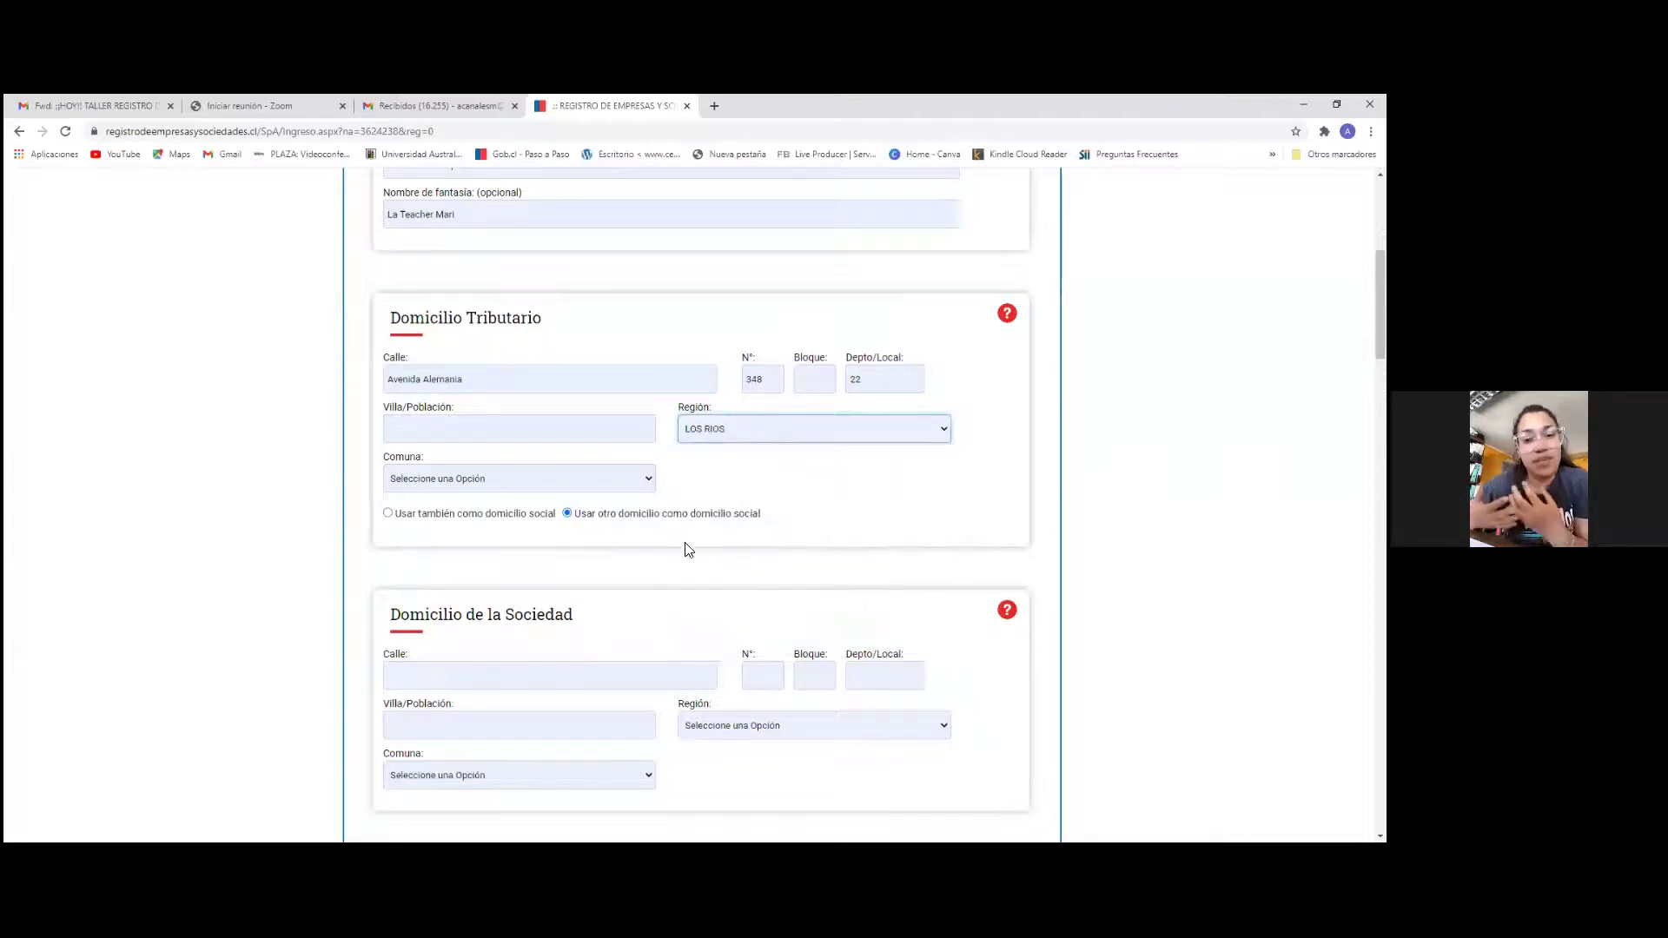
left_click(428, 480)
left_click(428, 641)
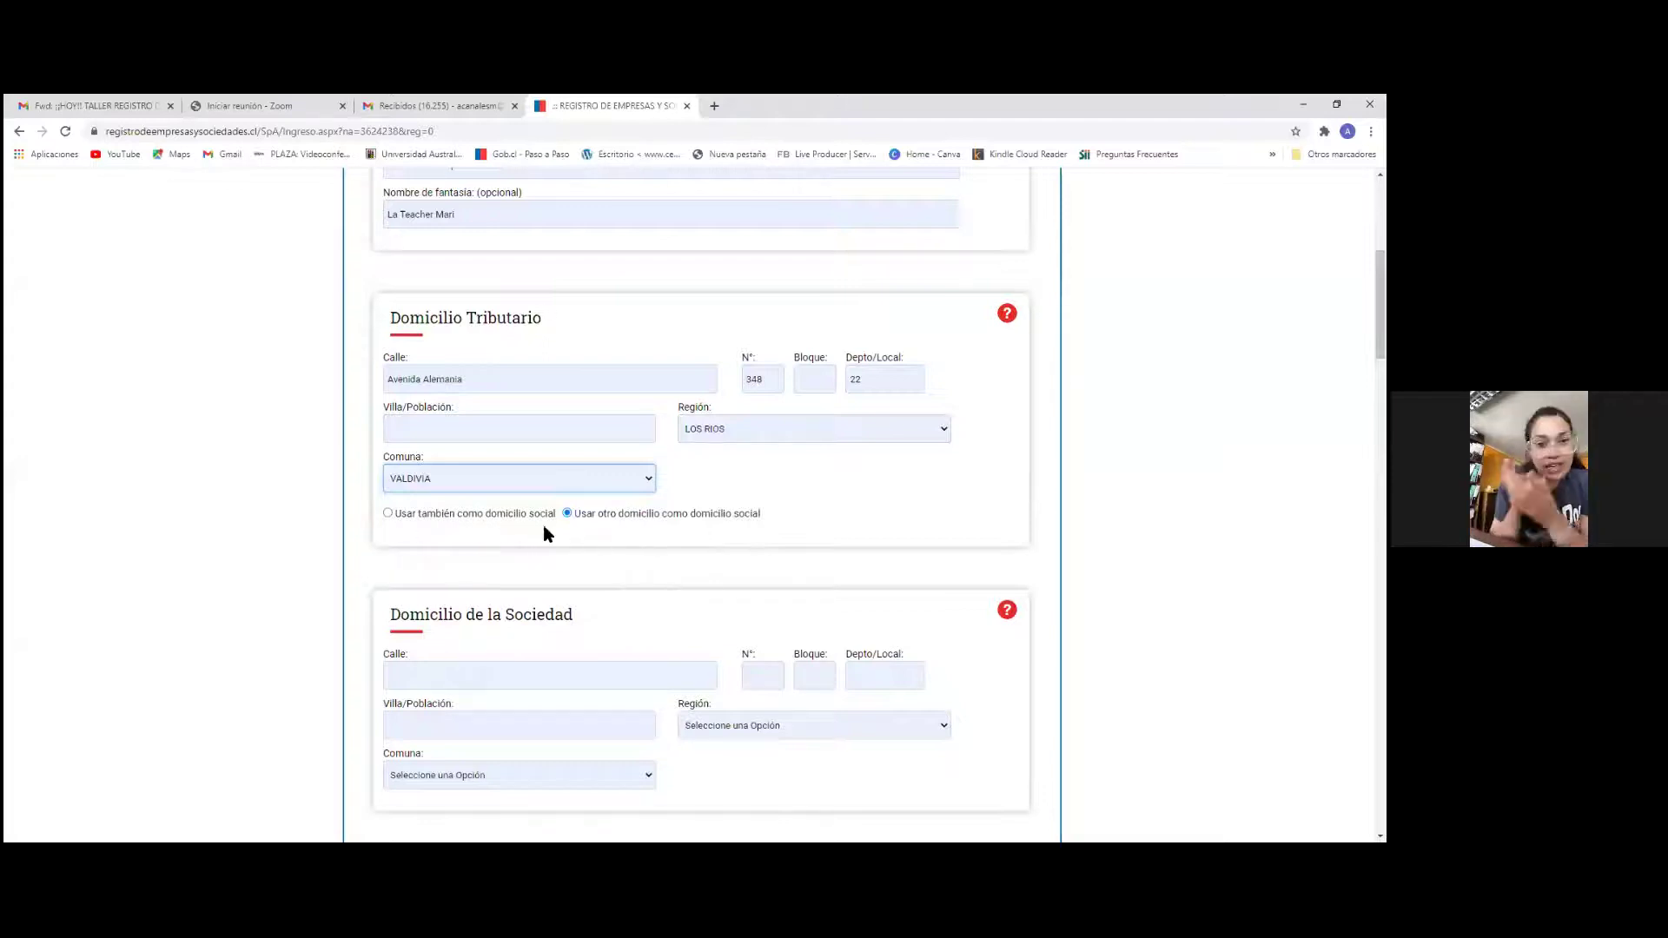
Set 'Usar también como domicilio social' so the tax address is also the company domicile
left_click(388, 514)
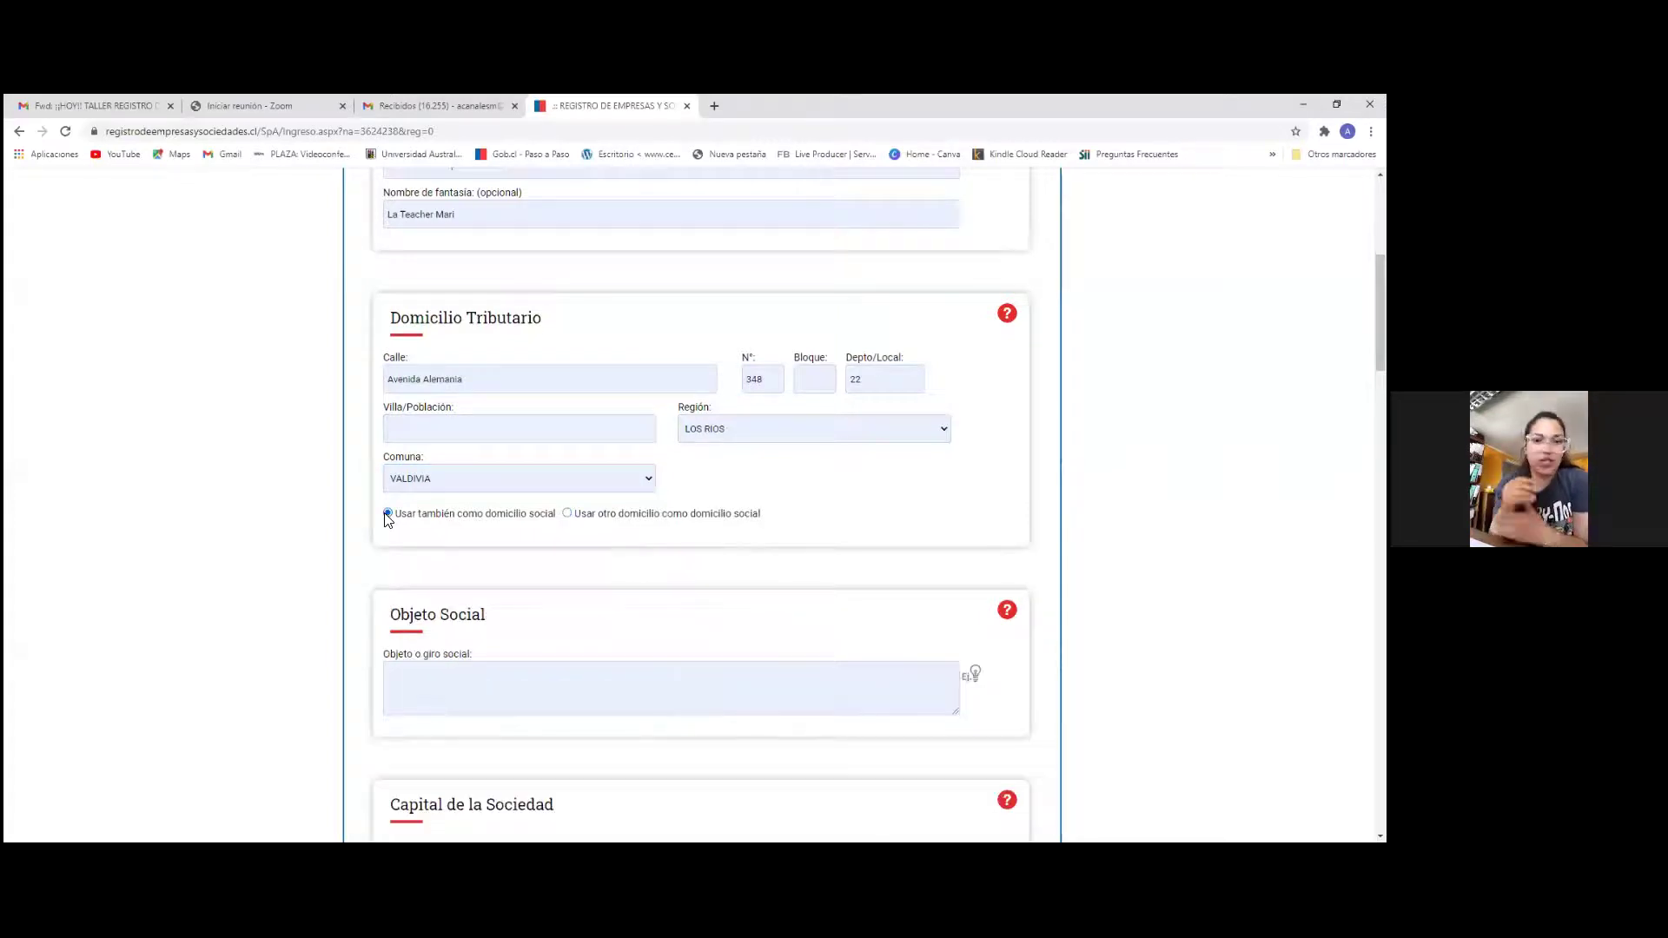
left_click(567, 514)
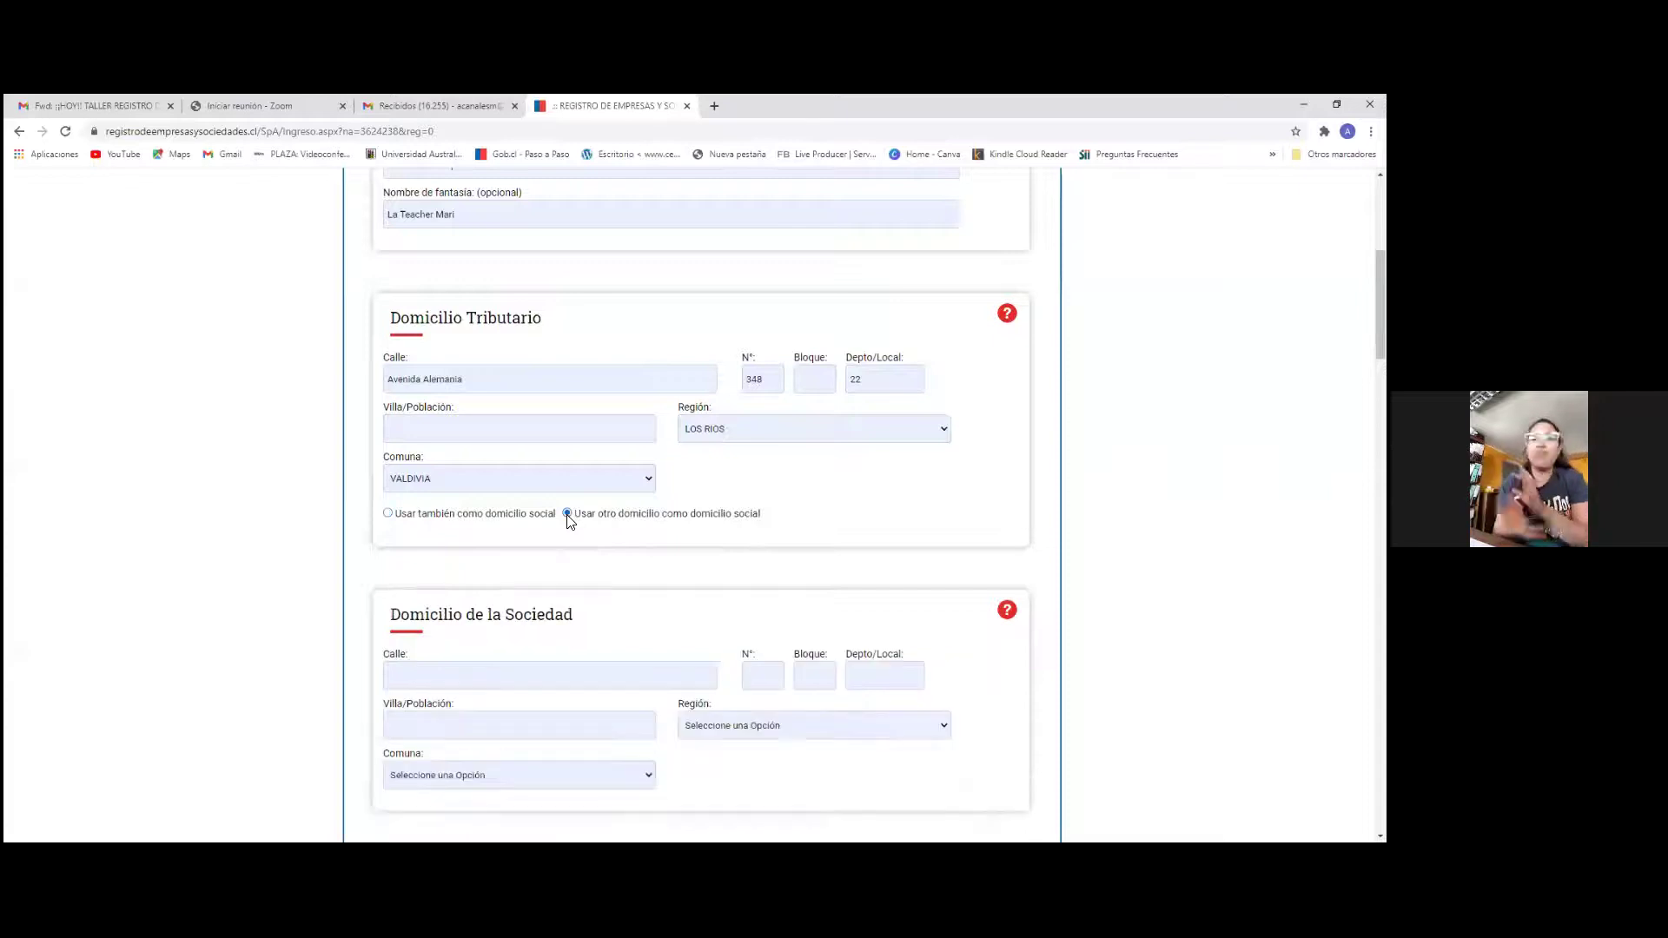
left_click(388, 514)
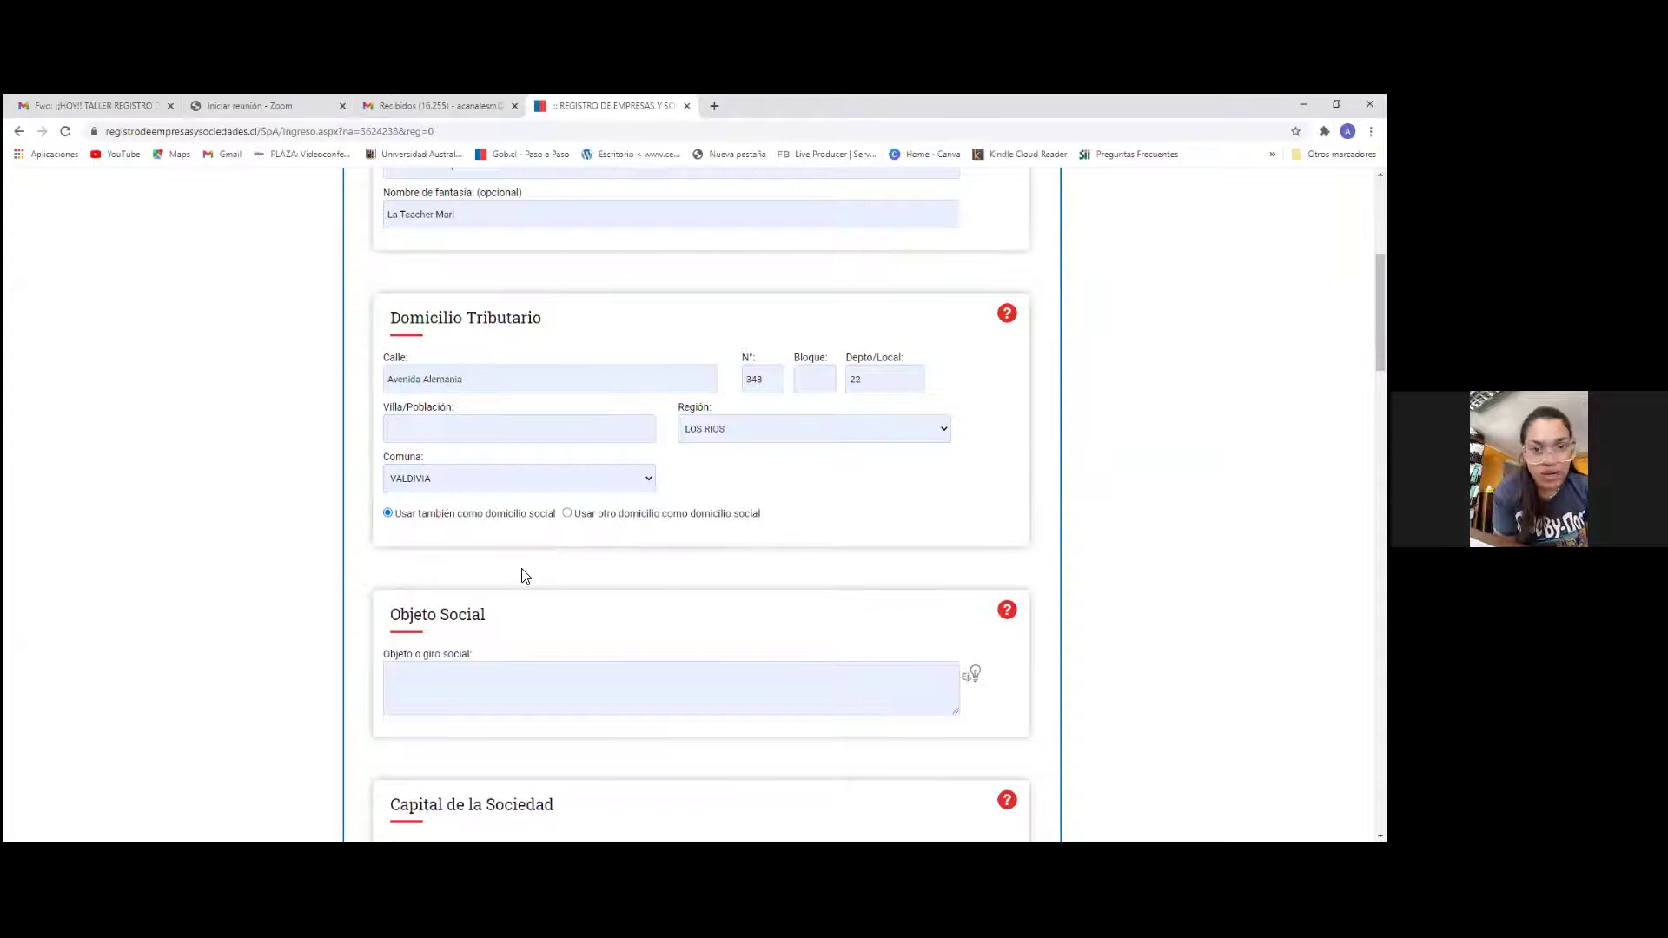
scroll(521, 576, "up", 1)
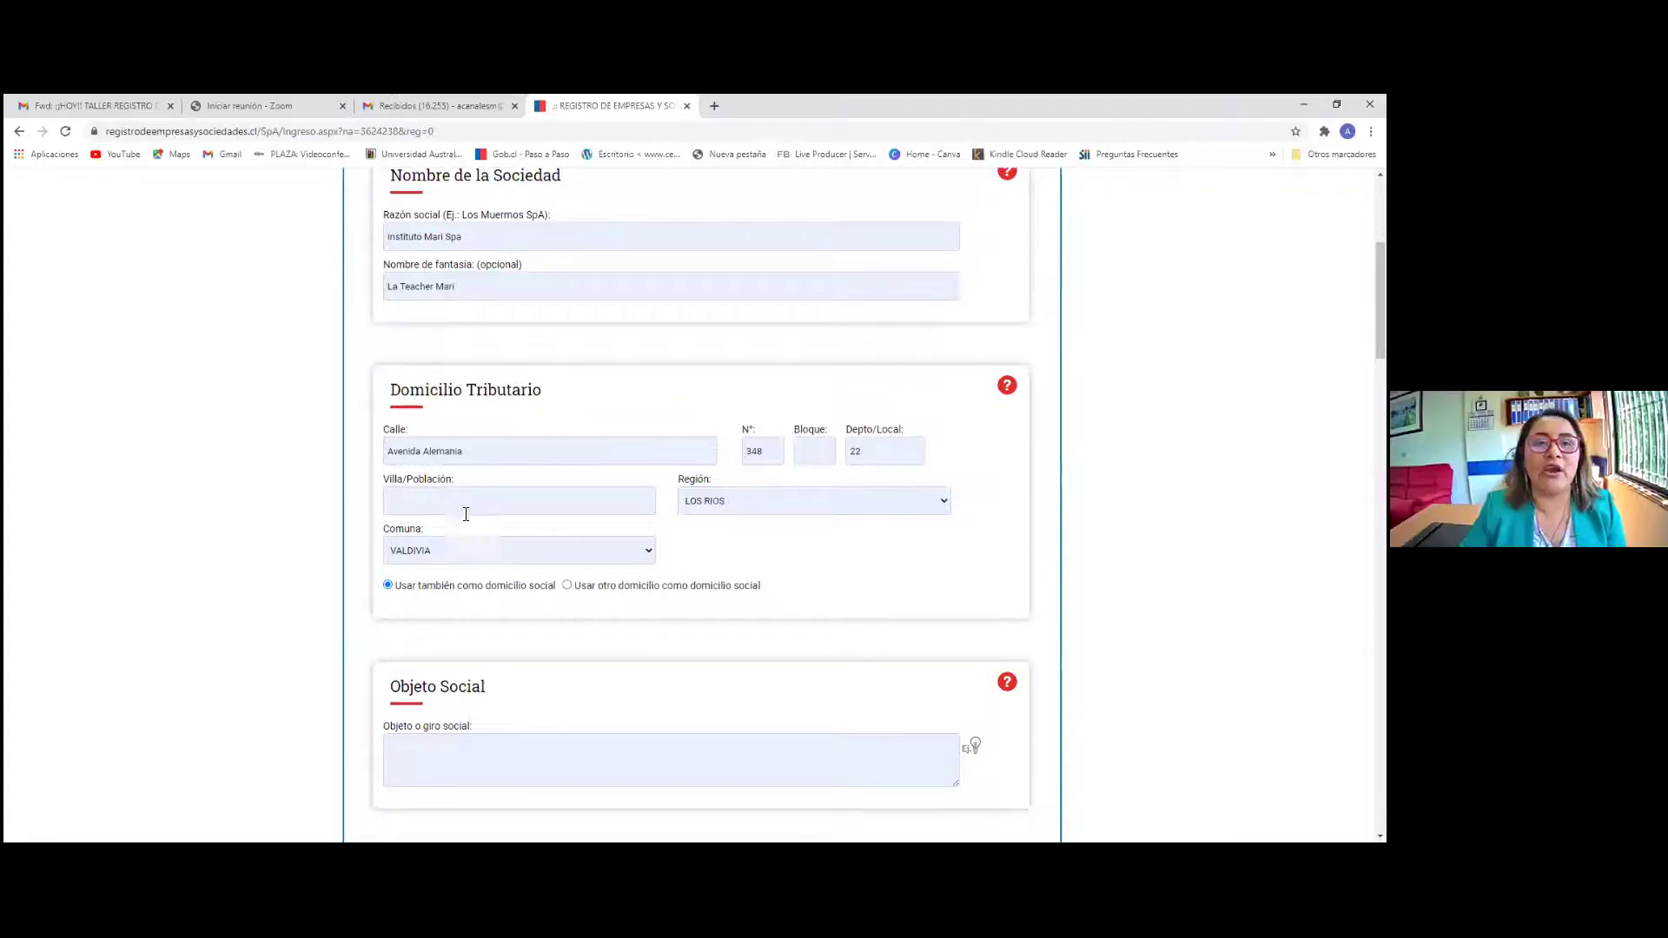
scroll(465, 513, "up", 1)
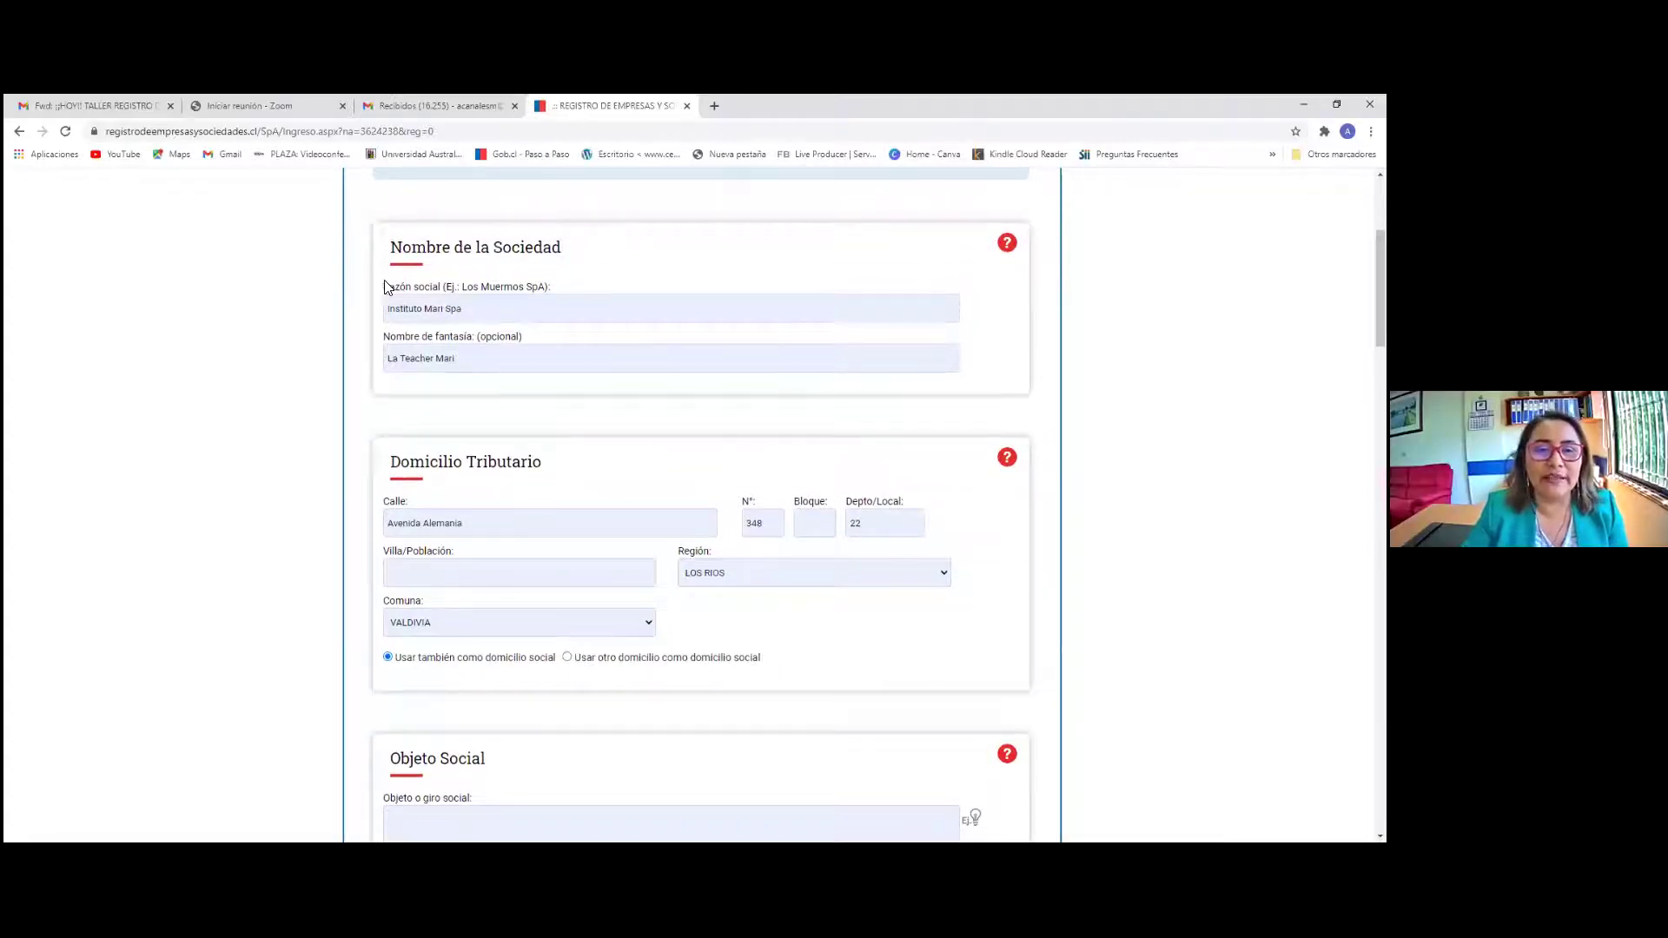
left_click_drag(387, 358, 480, 359)
left_click(476, 421)
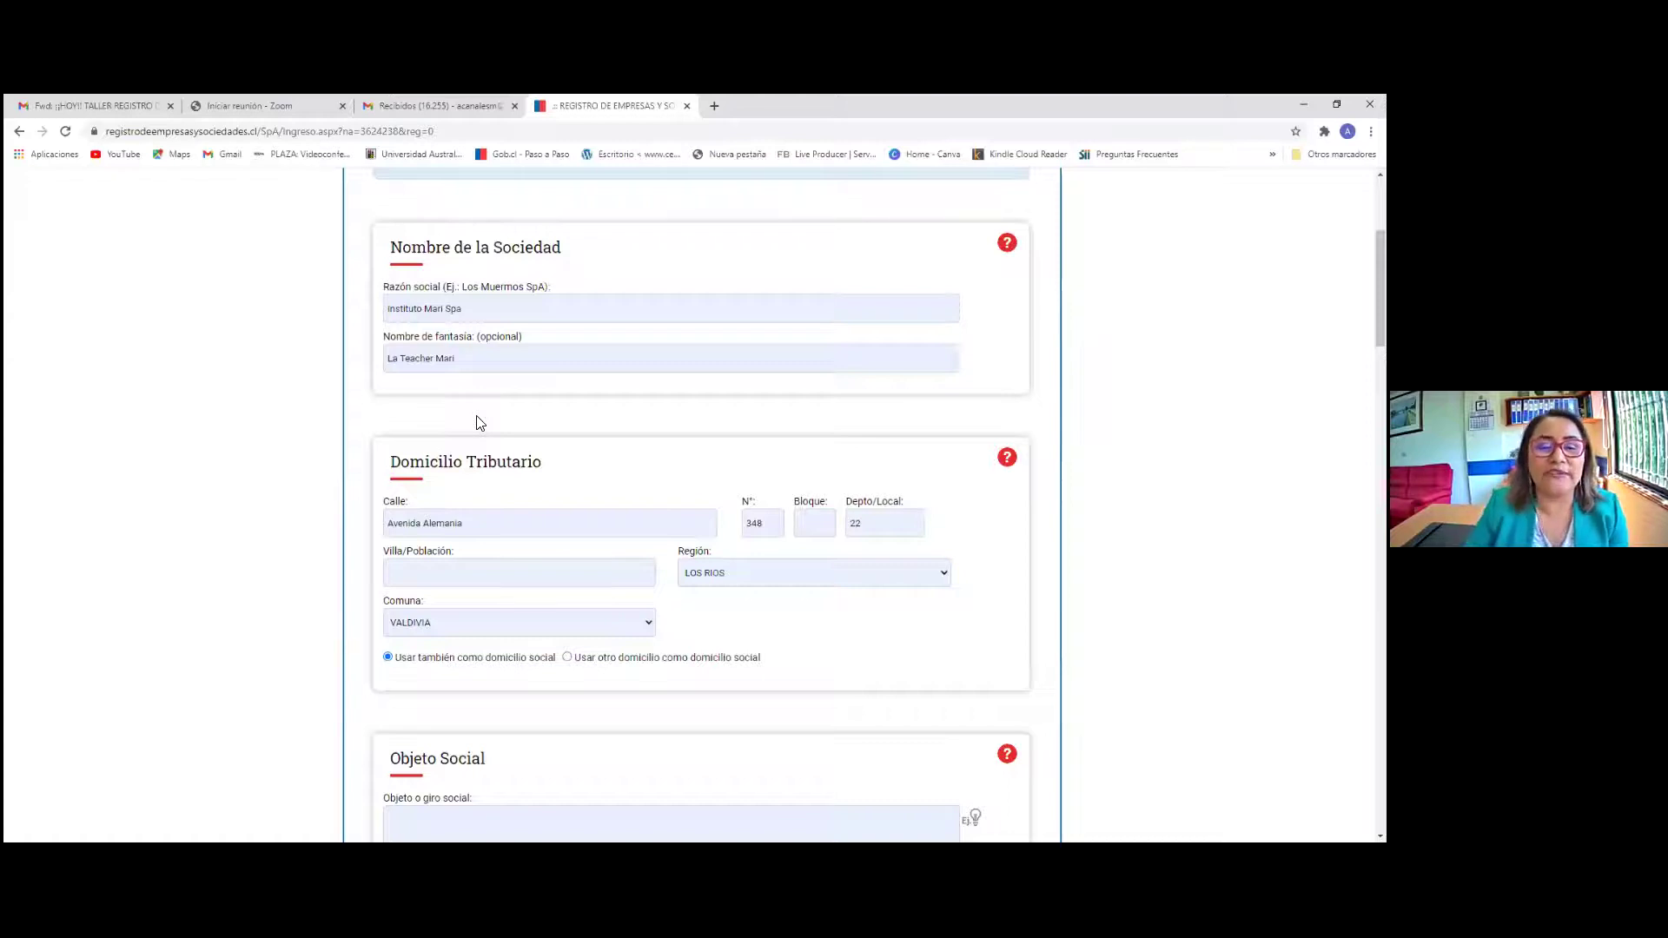
Choose 'Usar otro domicilio como domicilio social' to reveal a separate company-address section
scroll(476, 423, "down", 1)
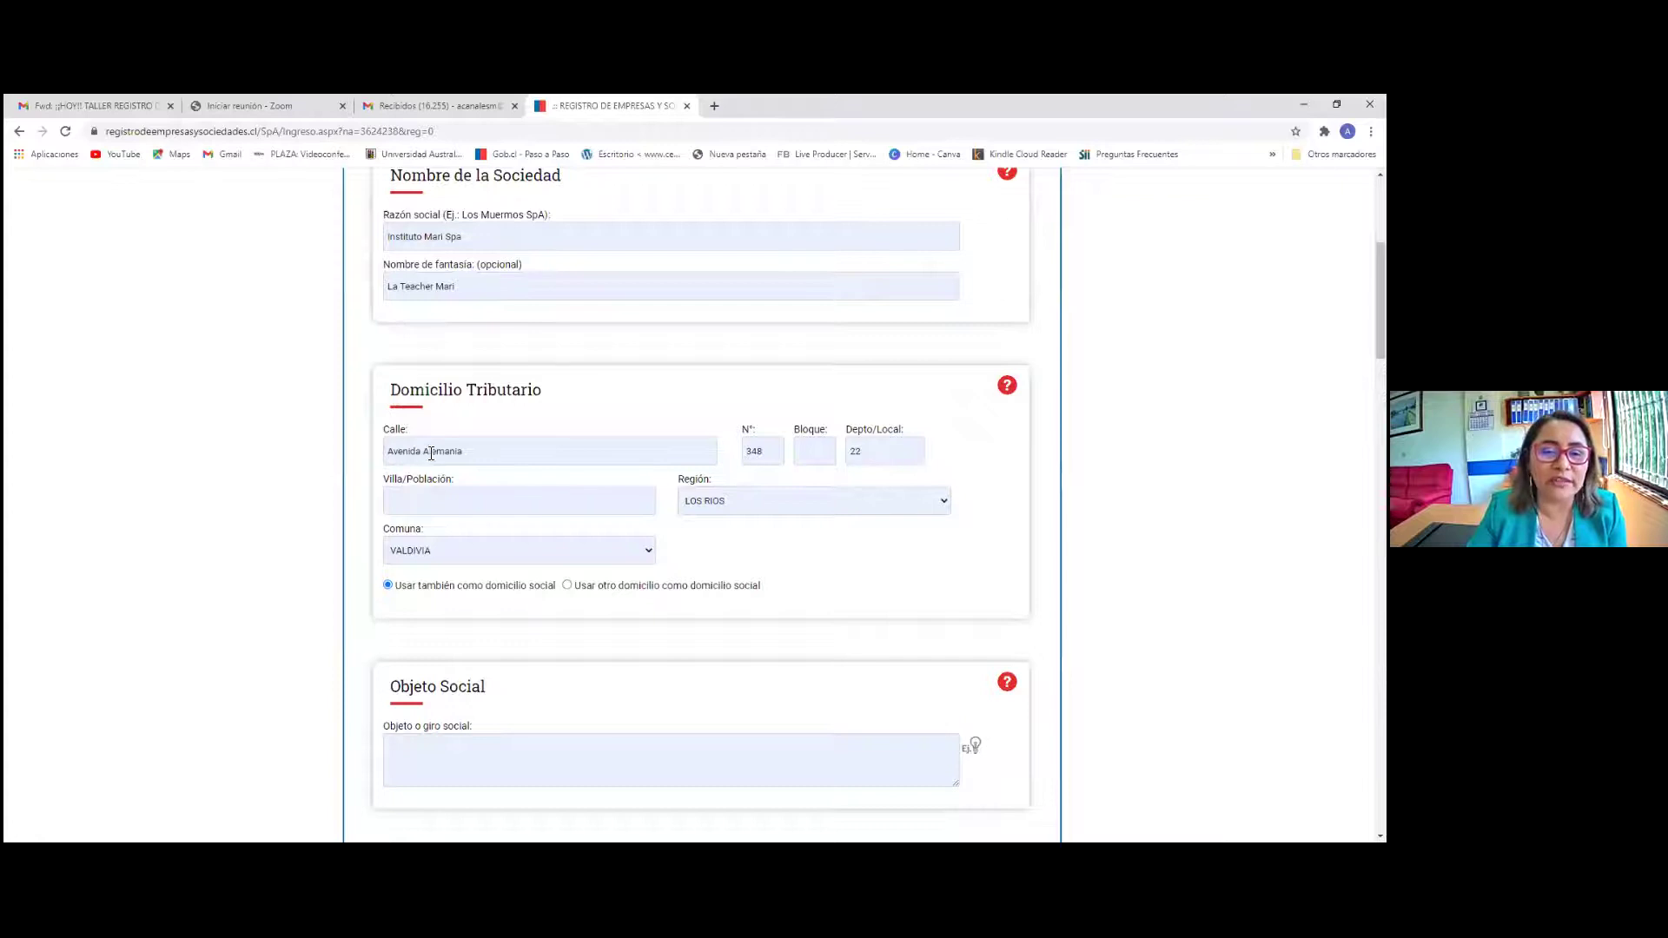
scroll(483, 500, "down", 2)
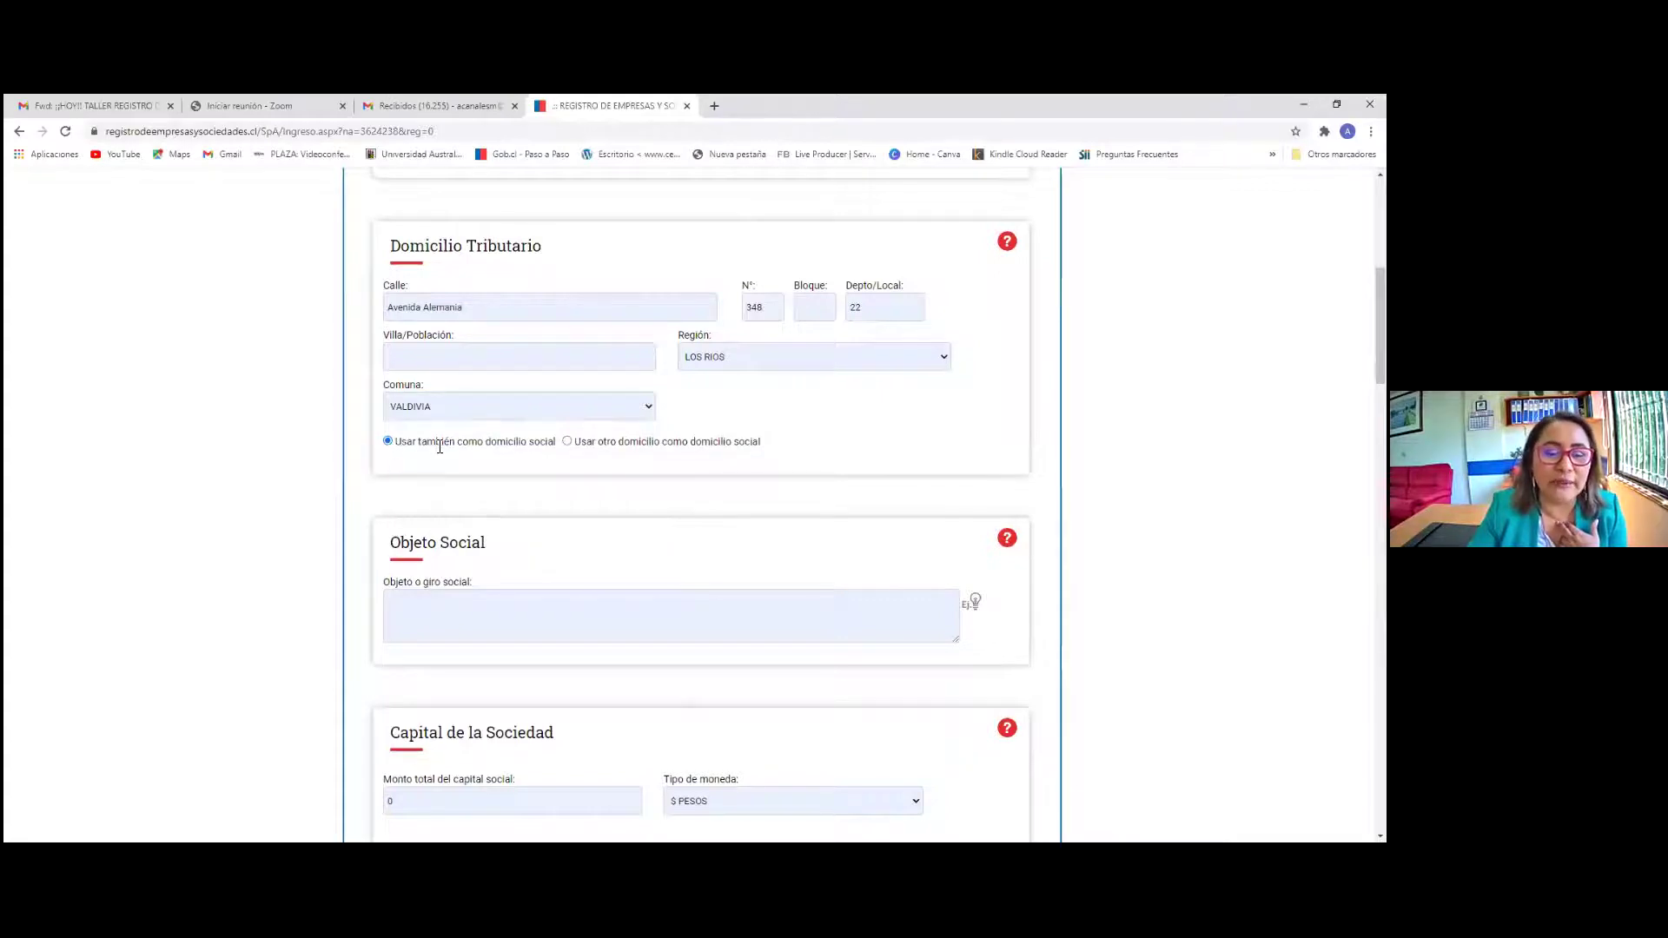
left_click(567, 442)
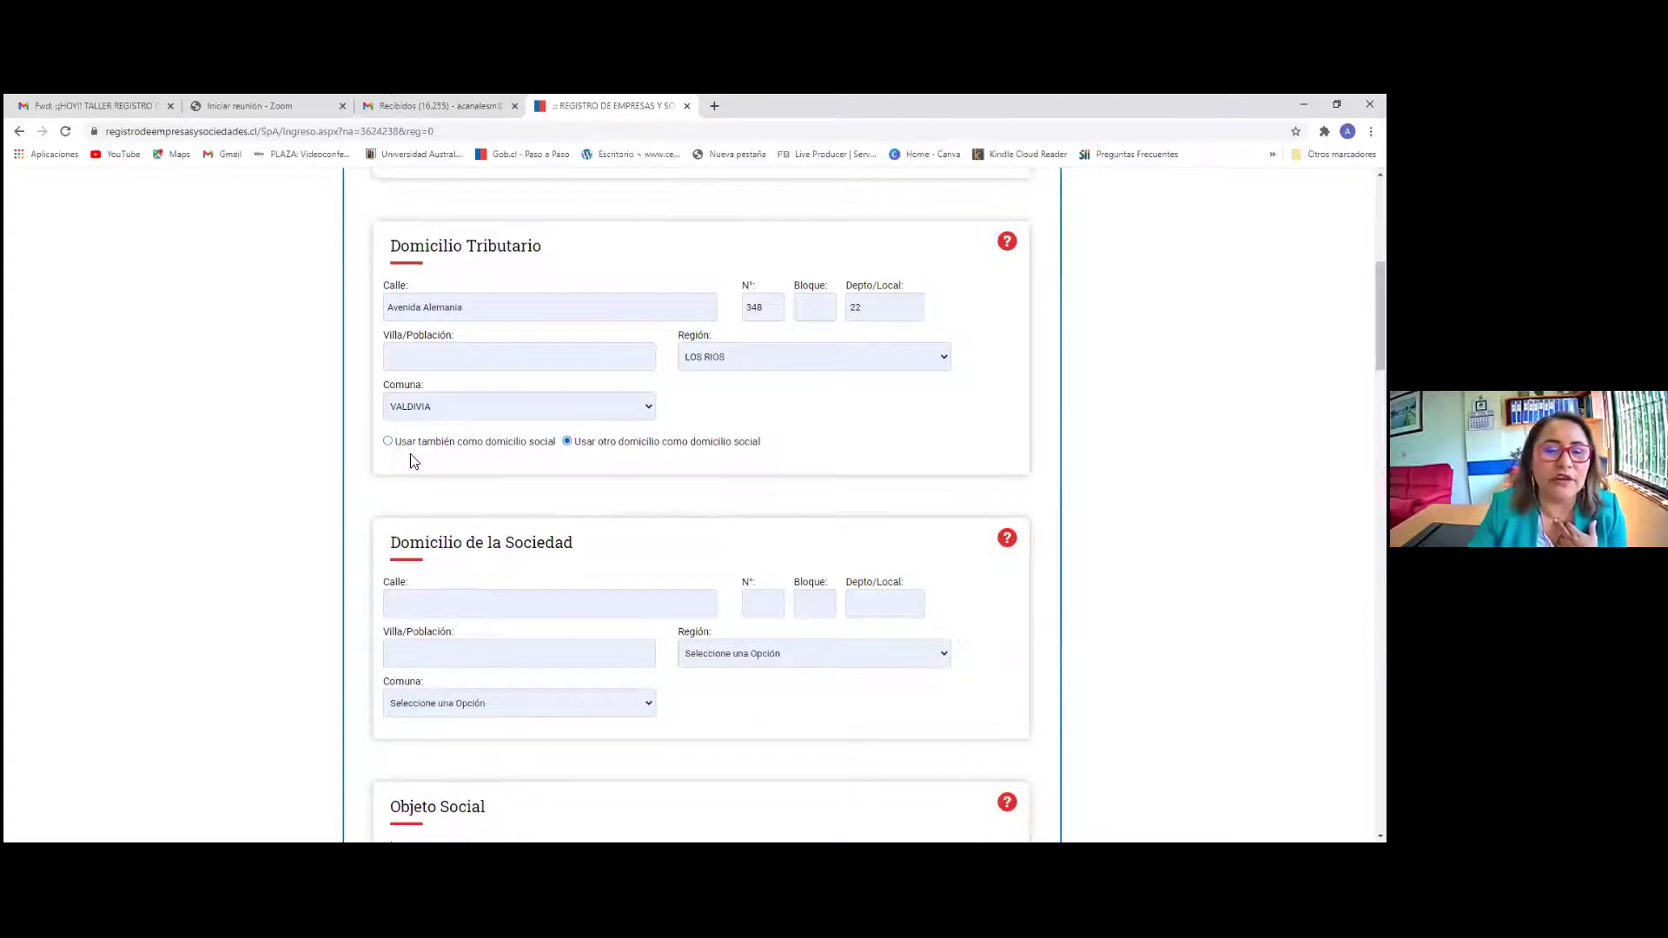
Switch back to 'Usar también como domicilio social' so the Valdivia tax address is the company domicile
left_click(388, 441)
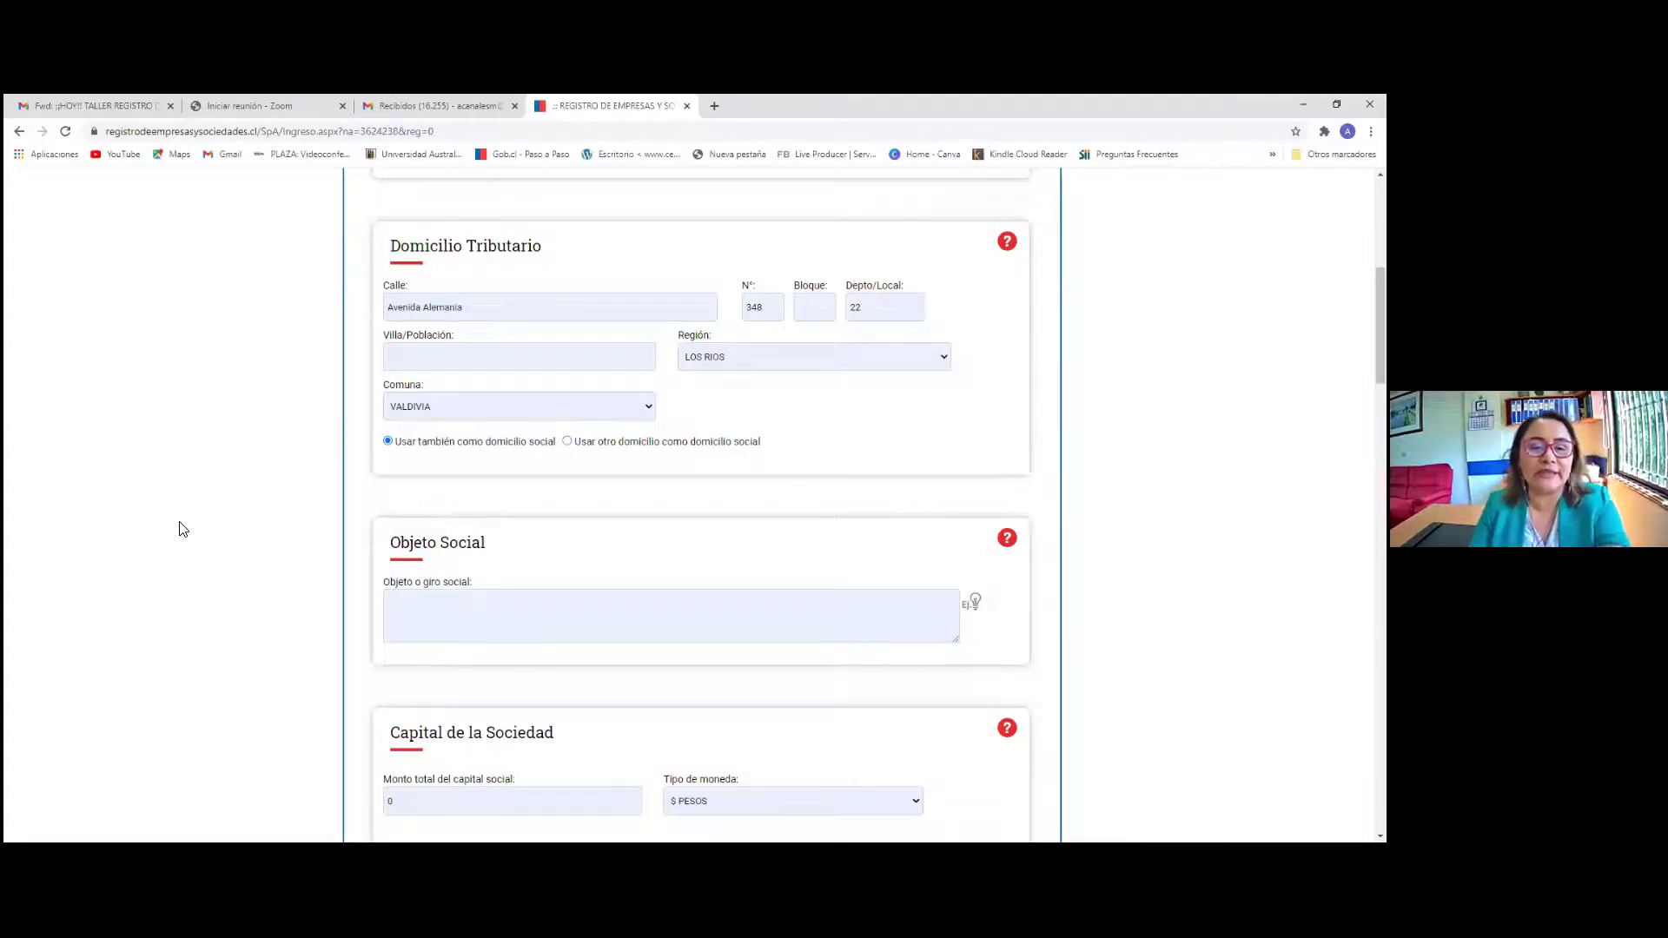
scroll(260, 470, "up", 5)
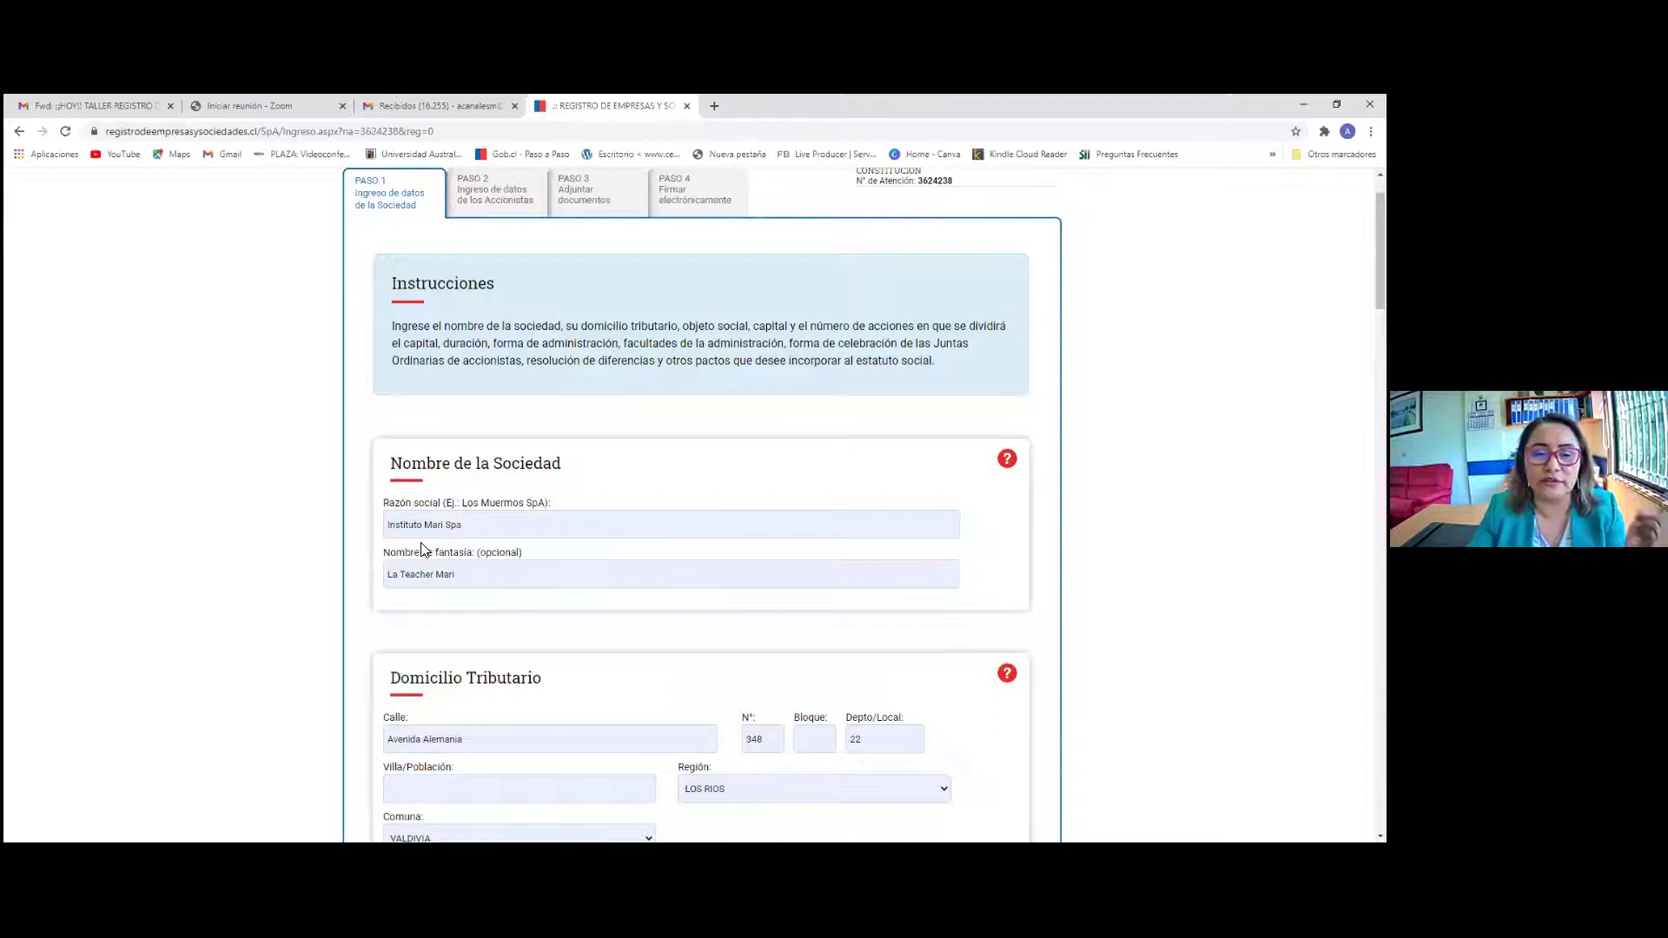
scroll(422, 549, "down", 2)
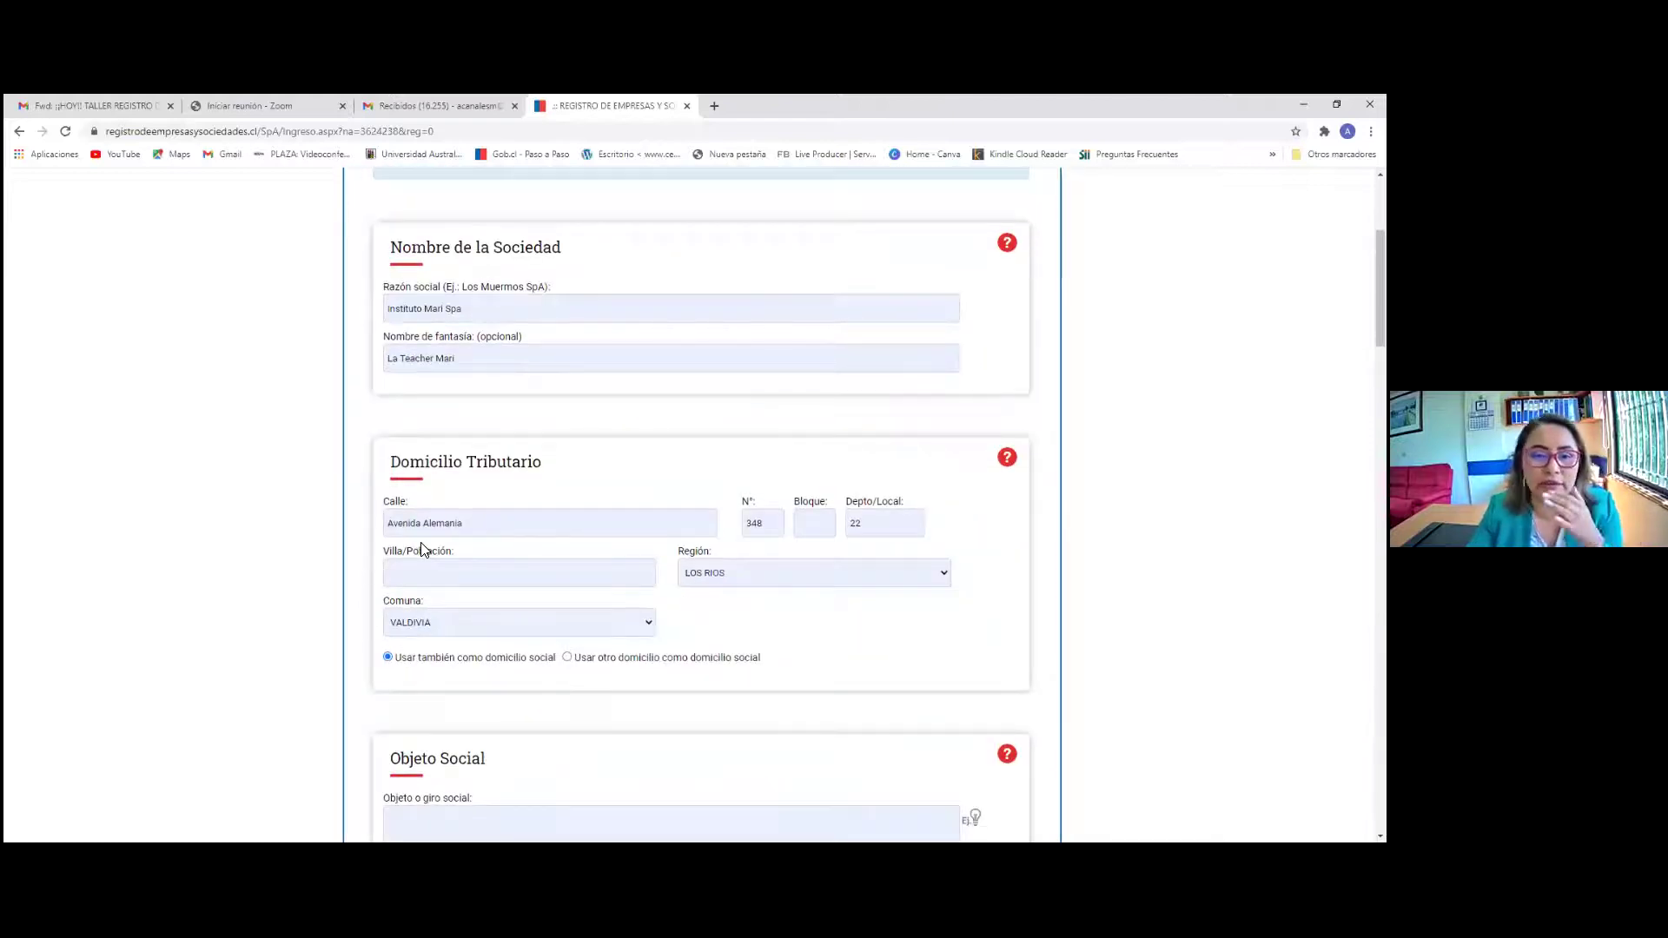
scroll(421, 545, "down", 5)
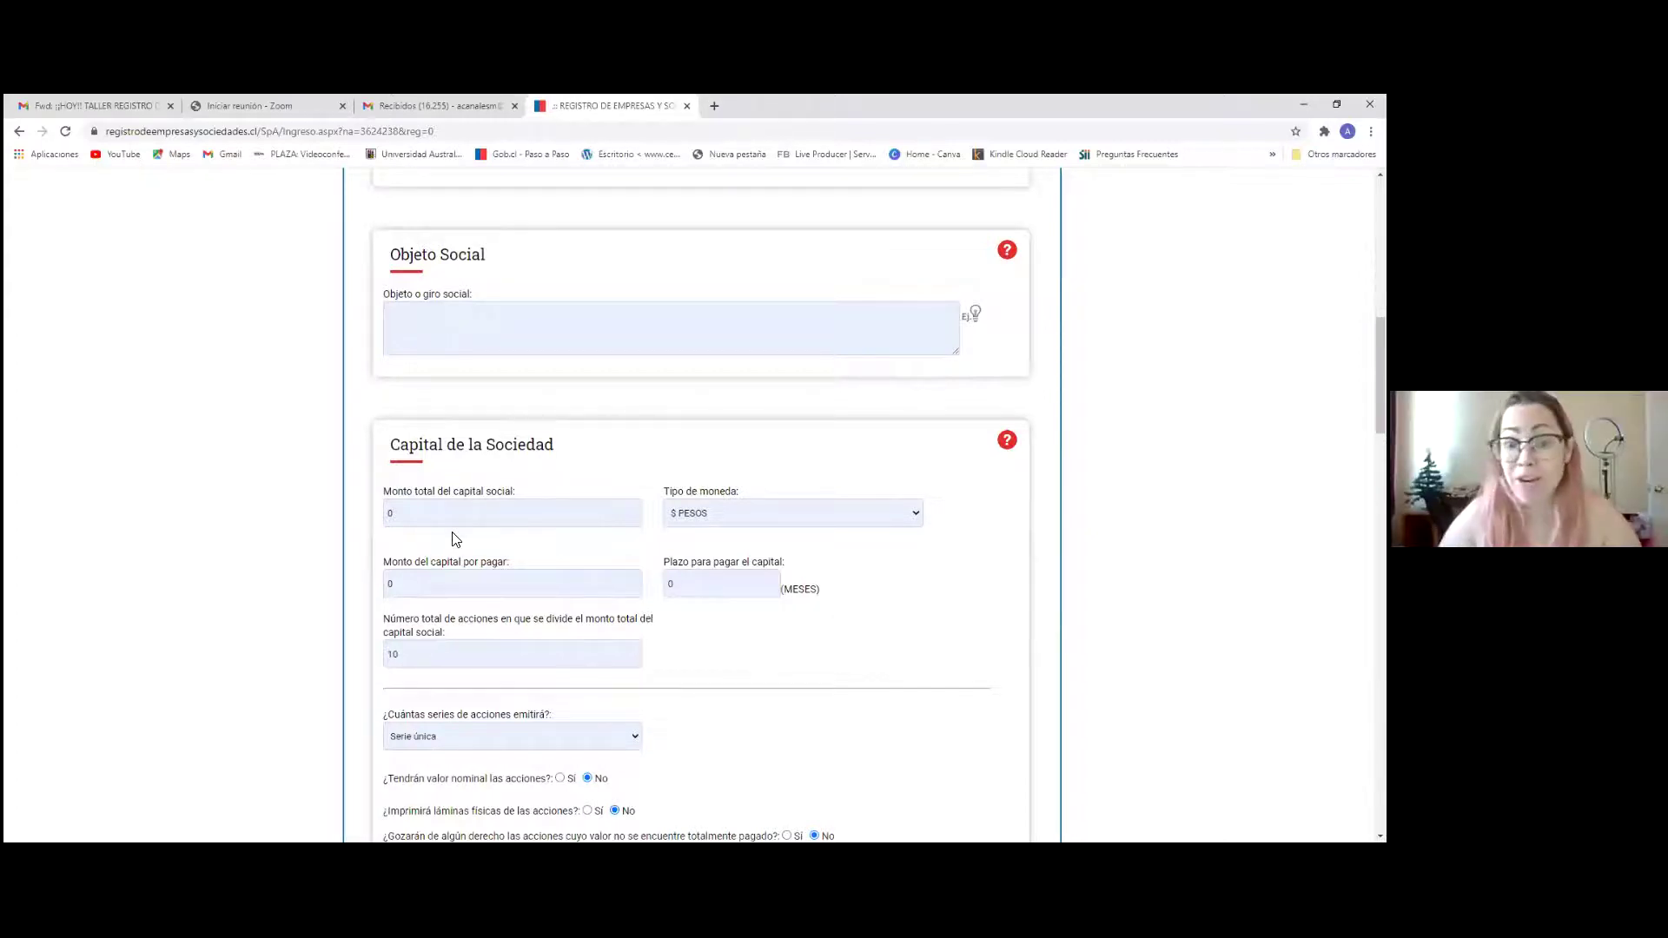
scroll(420, 546, "up", 5)
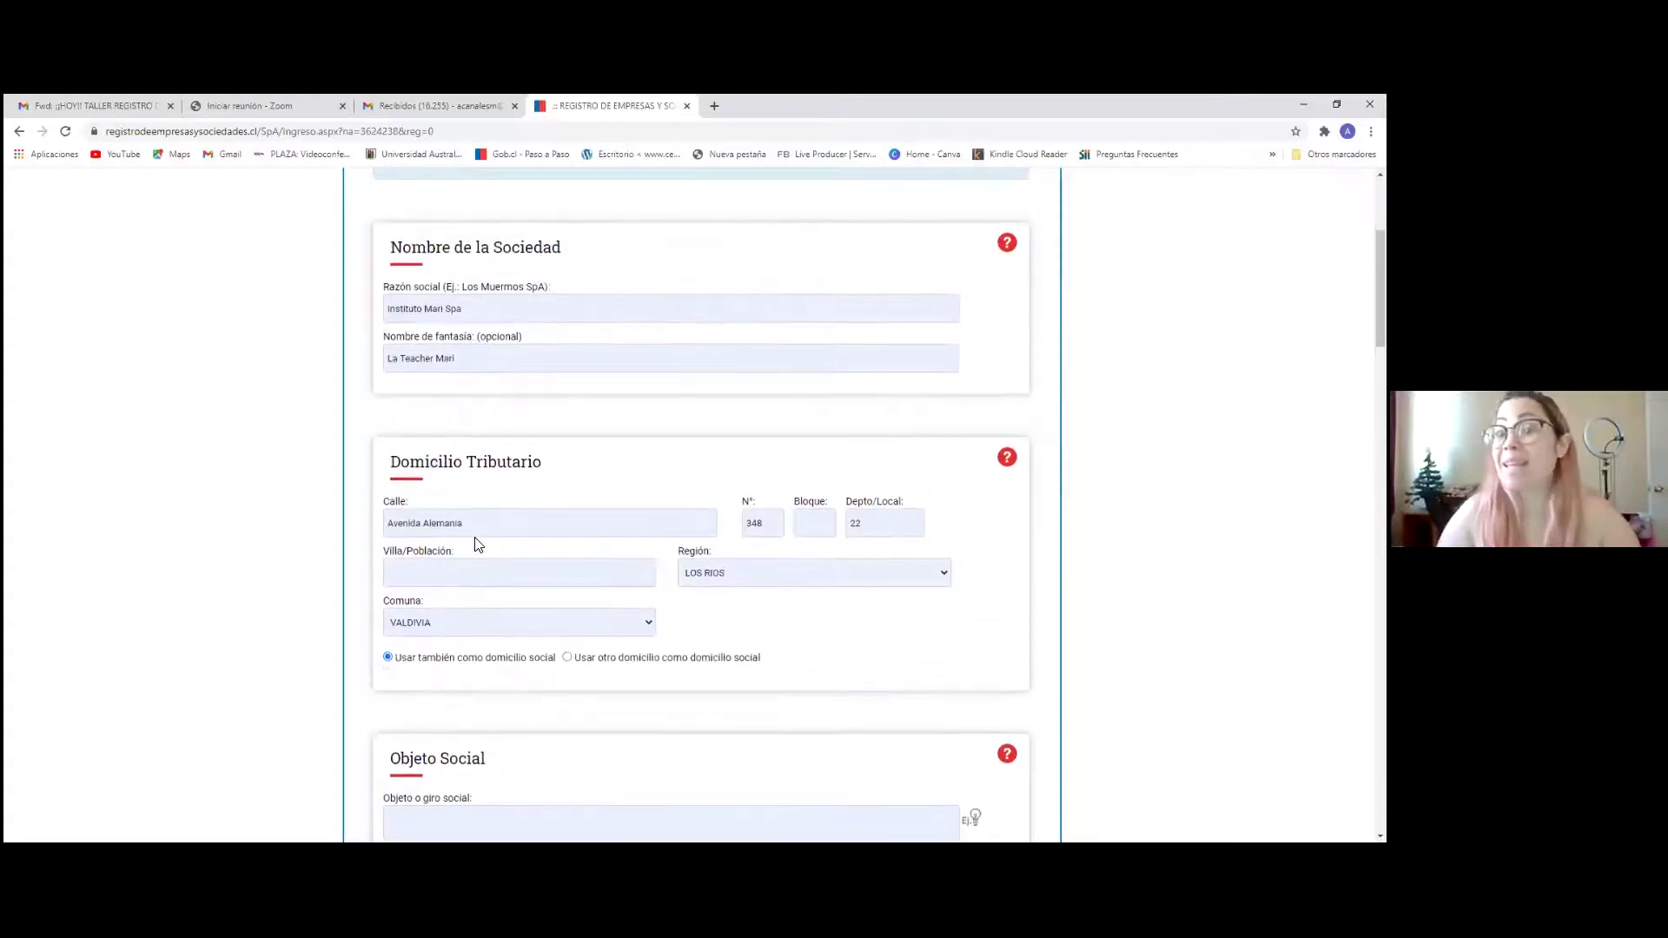
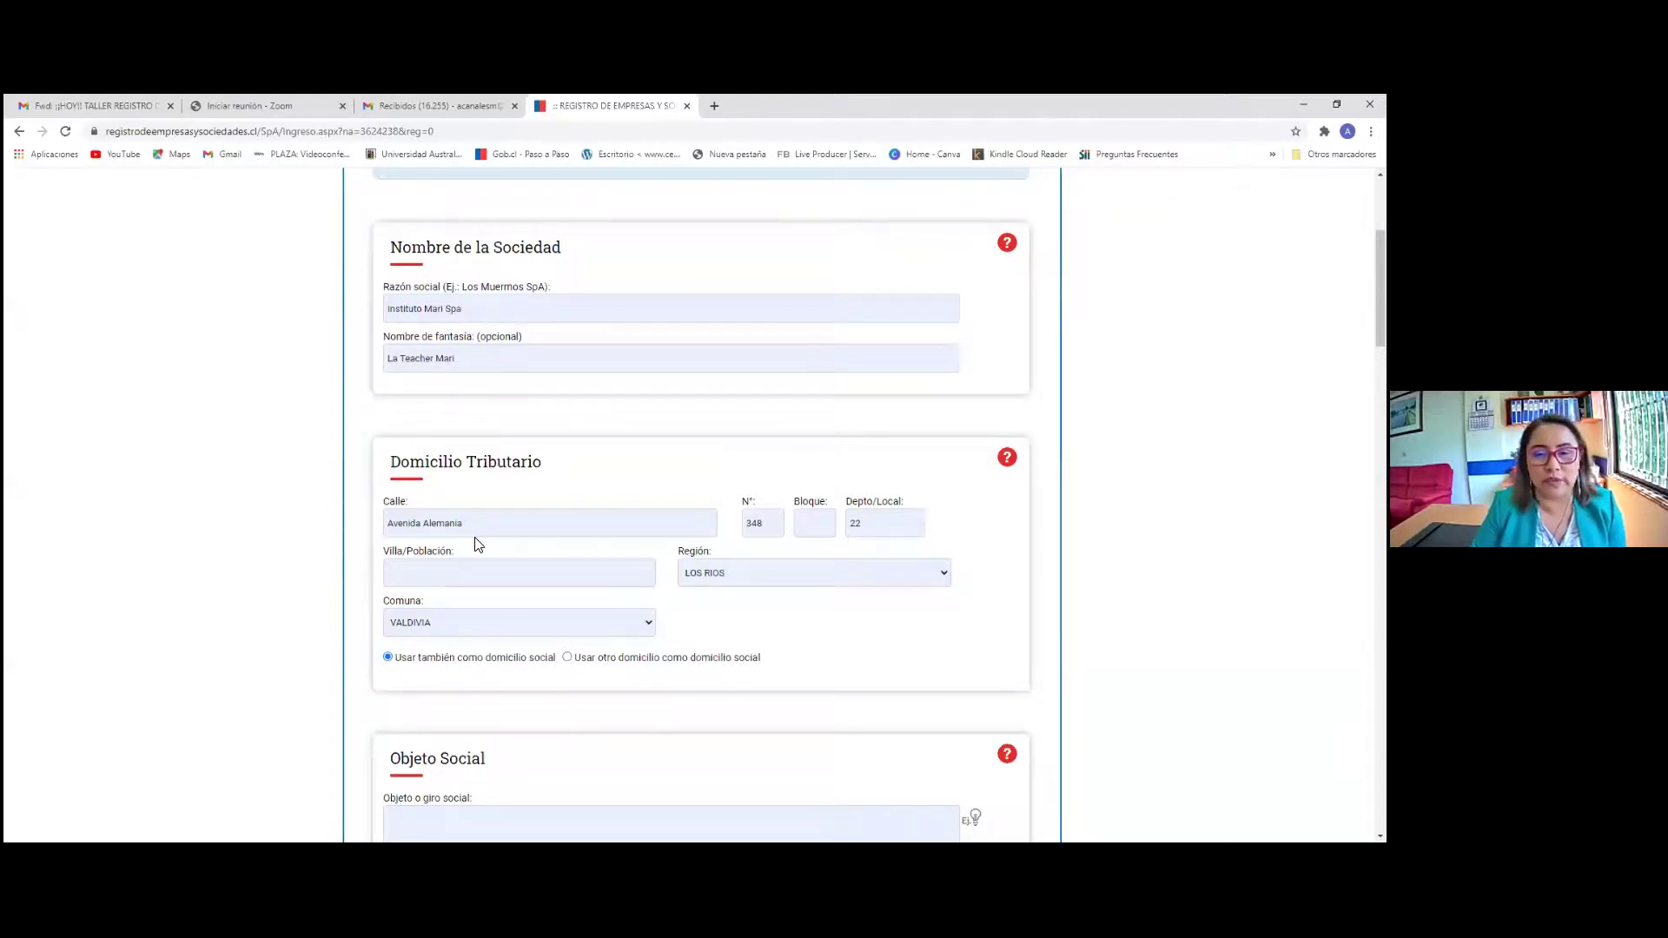
Switch the social address to a different address, then back to the tax address
scroll(479, 542, "down", 1)
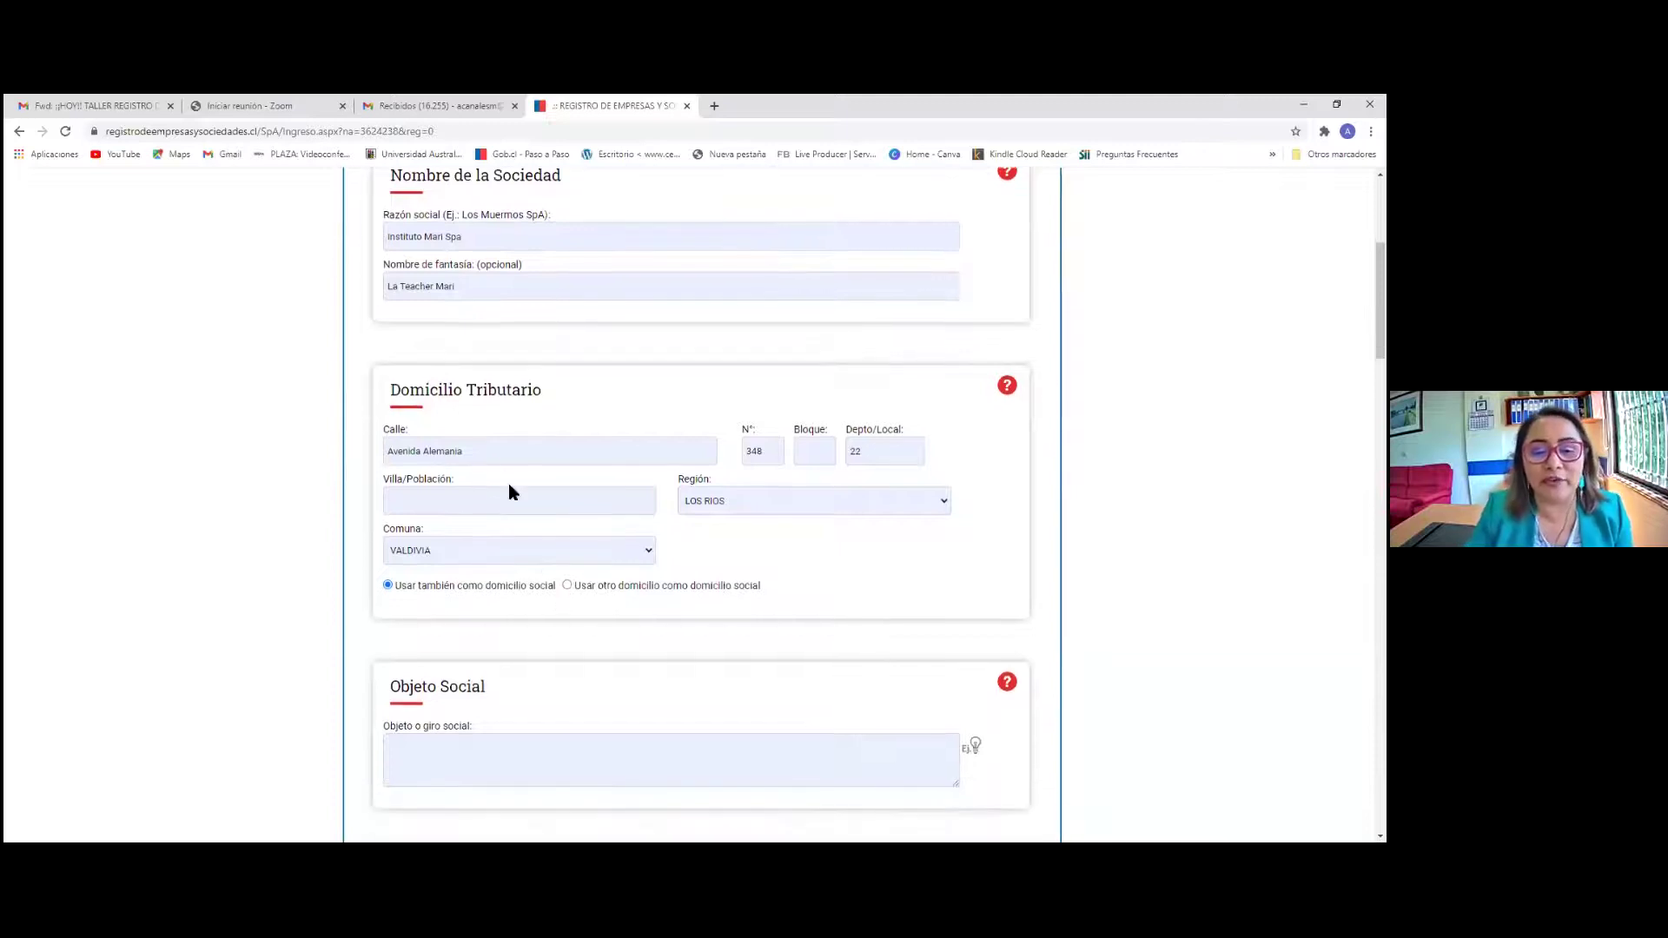
scroll(414, 432, "down", 3)
scroll(437, 452, "up", 3)
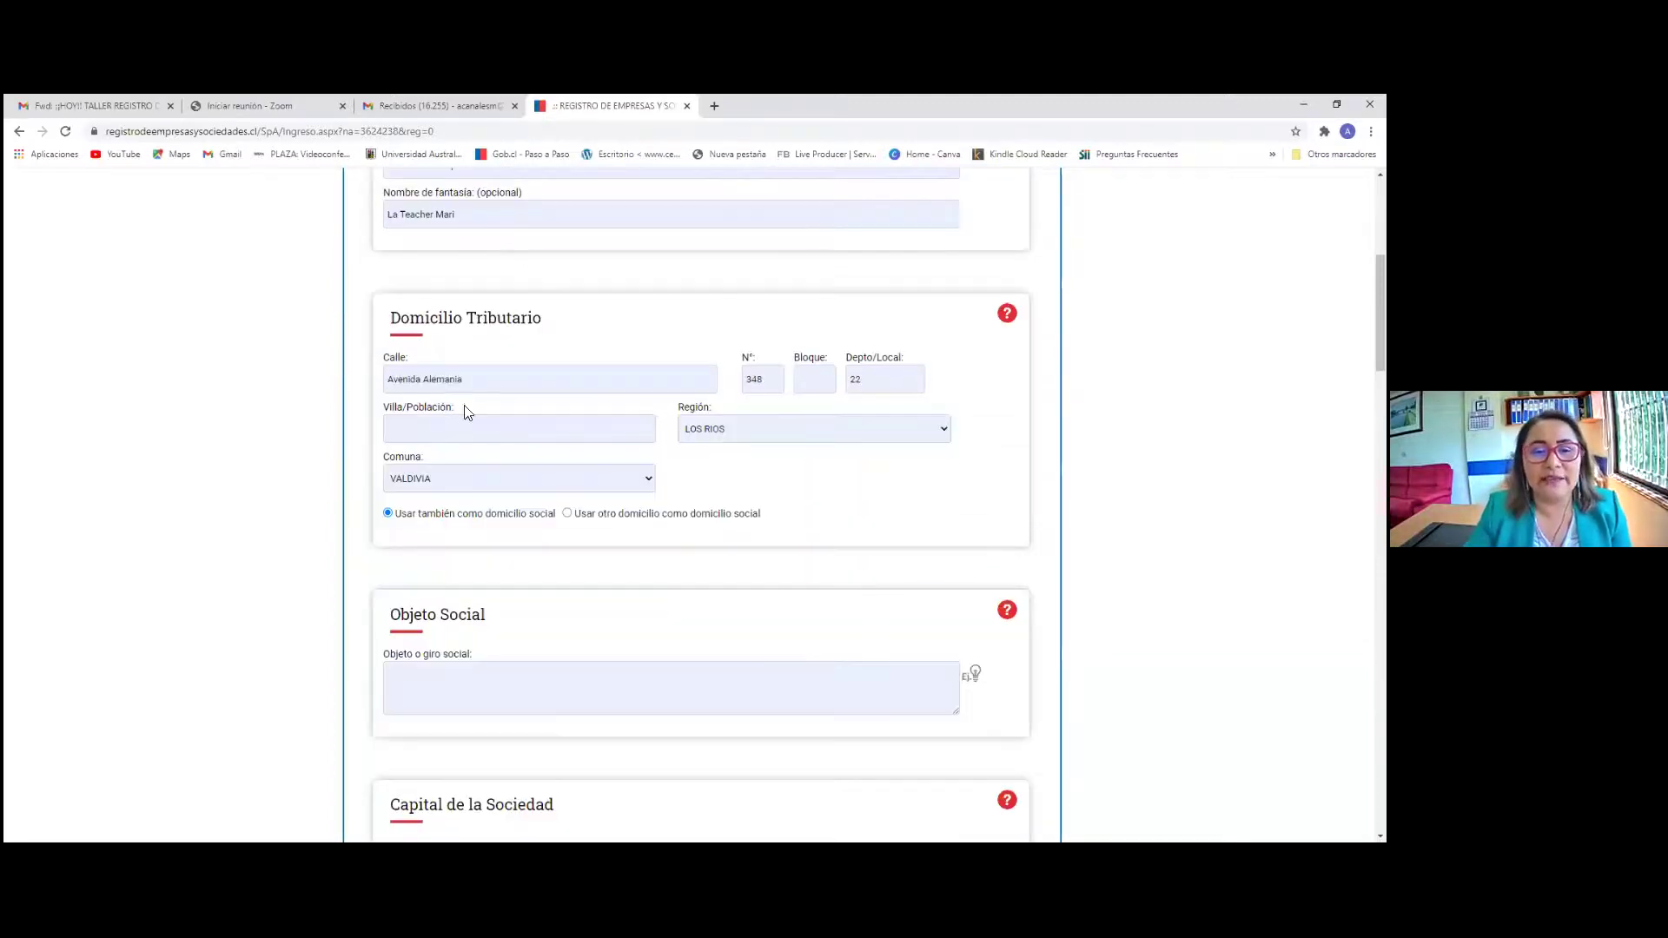
left_click(387, 513)
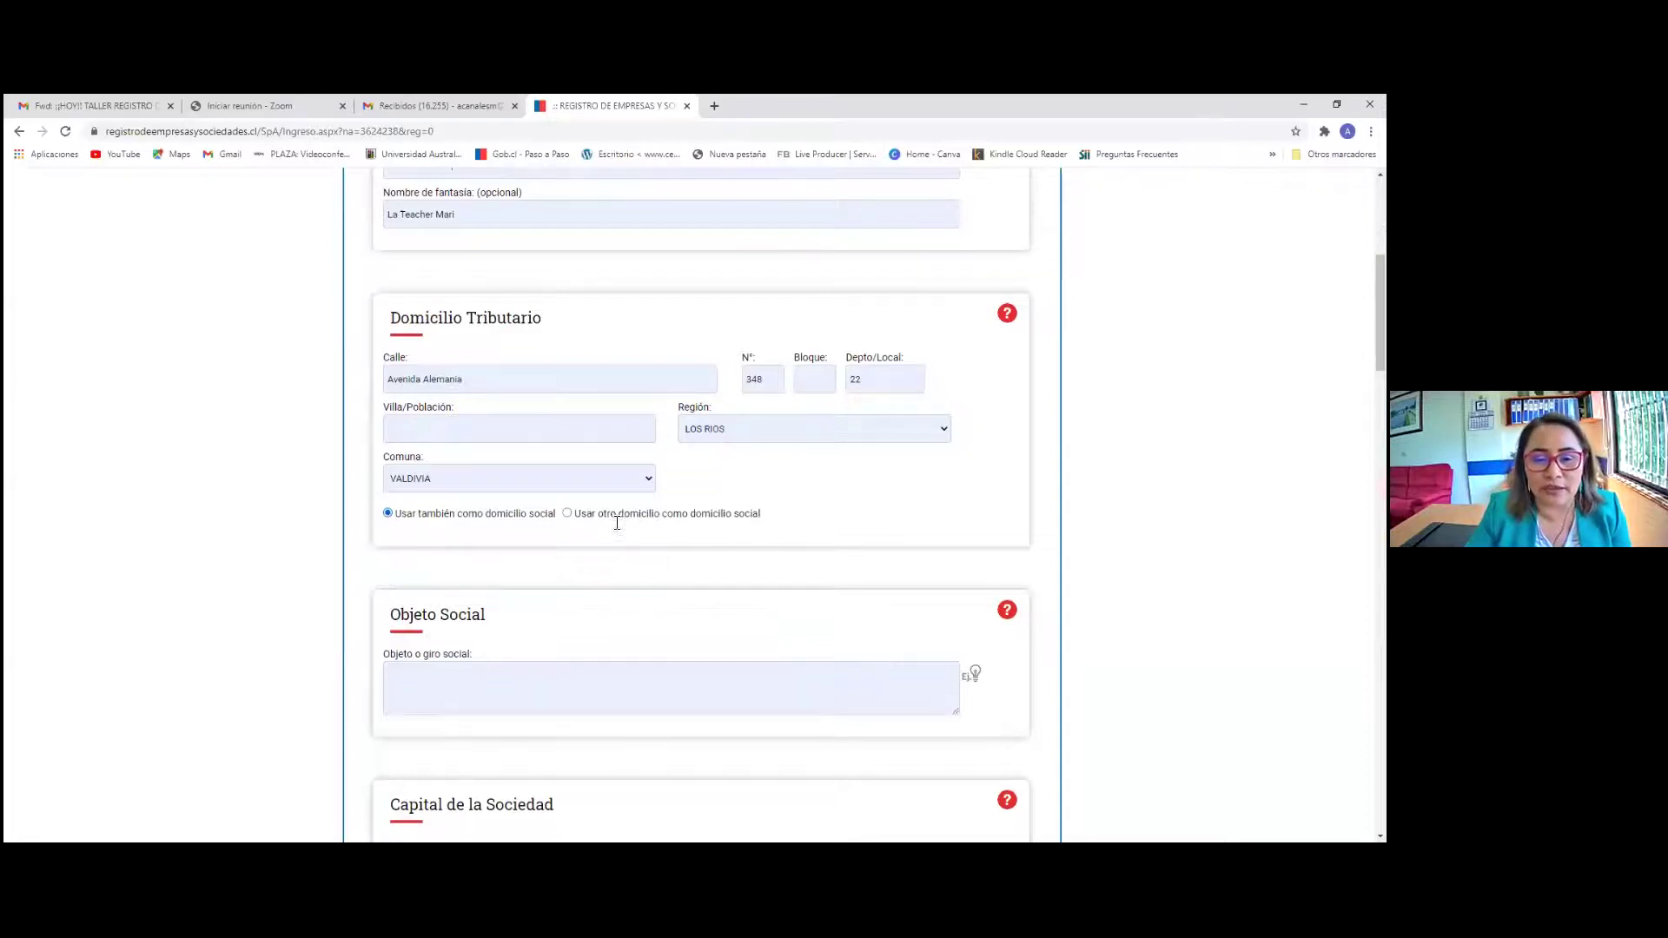
left_click(568, 515)
scroll(629, 632, "down", 2)
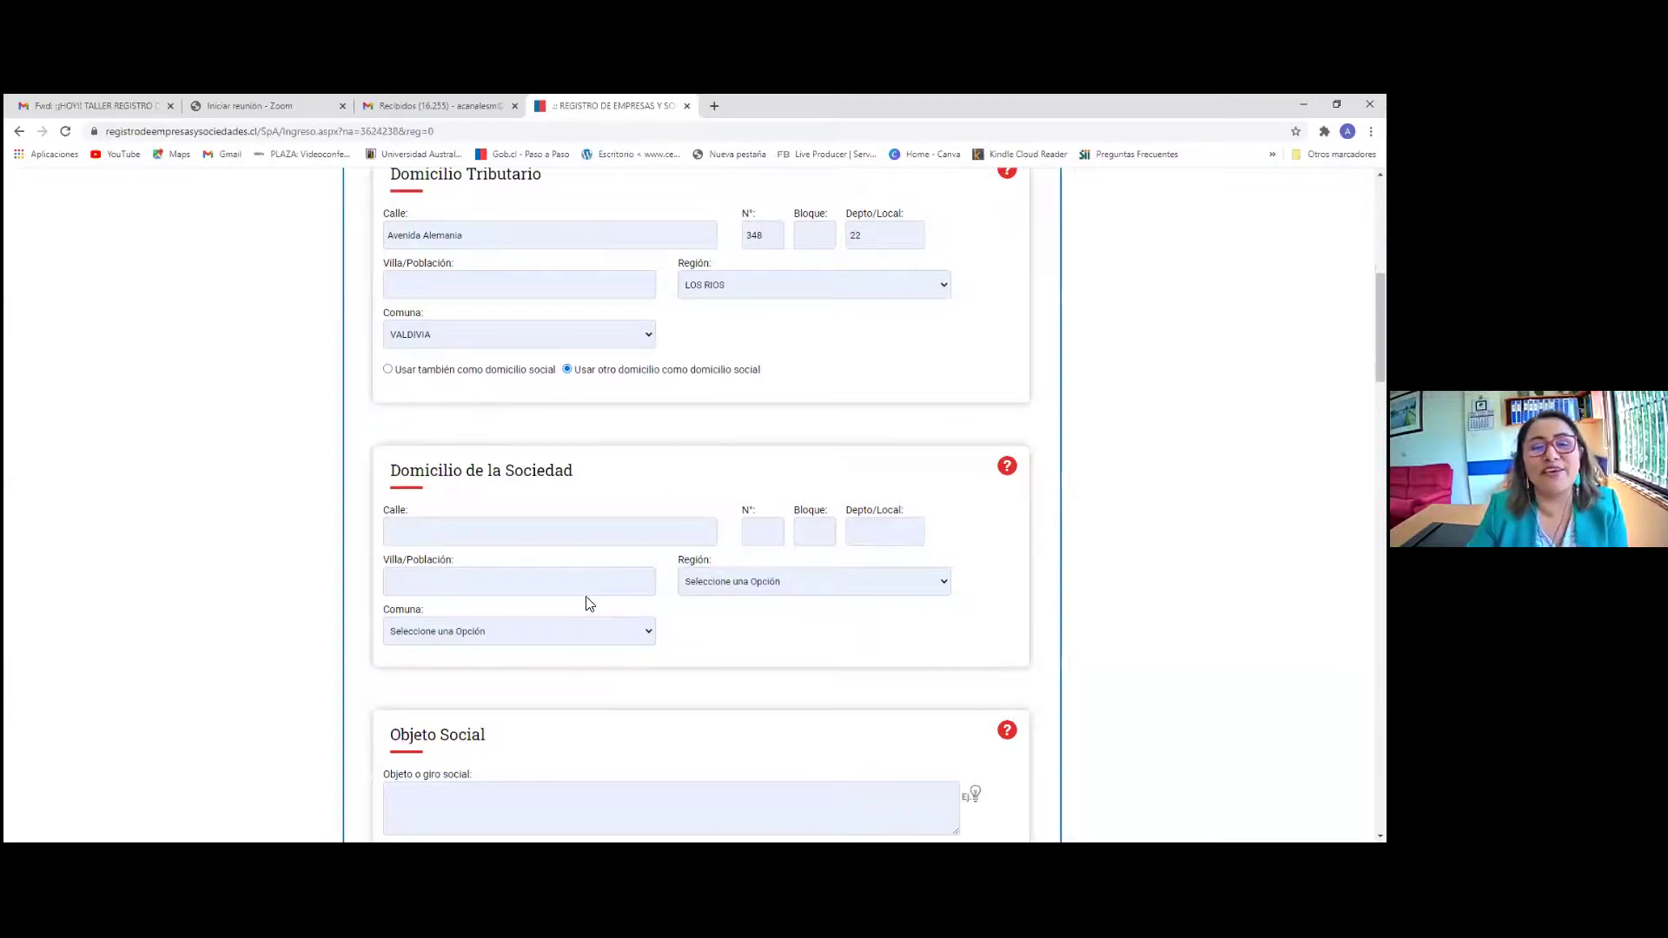
left_click(387, 369)
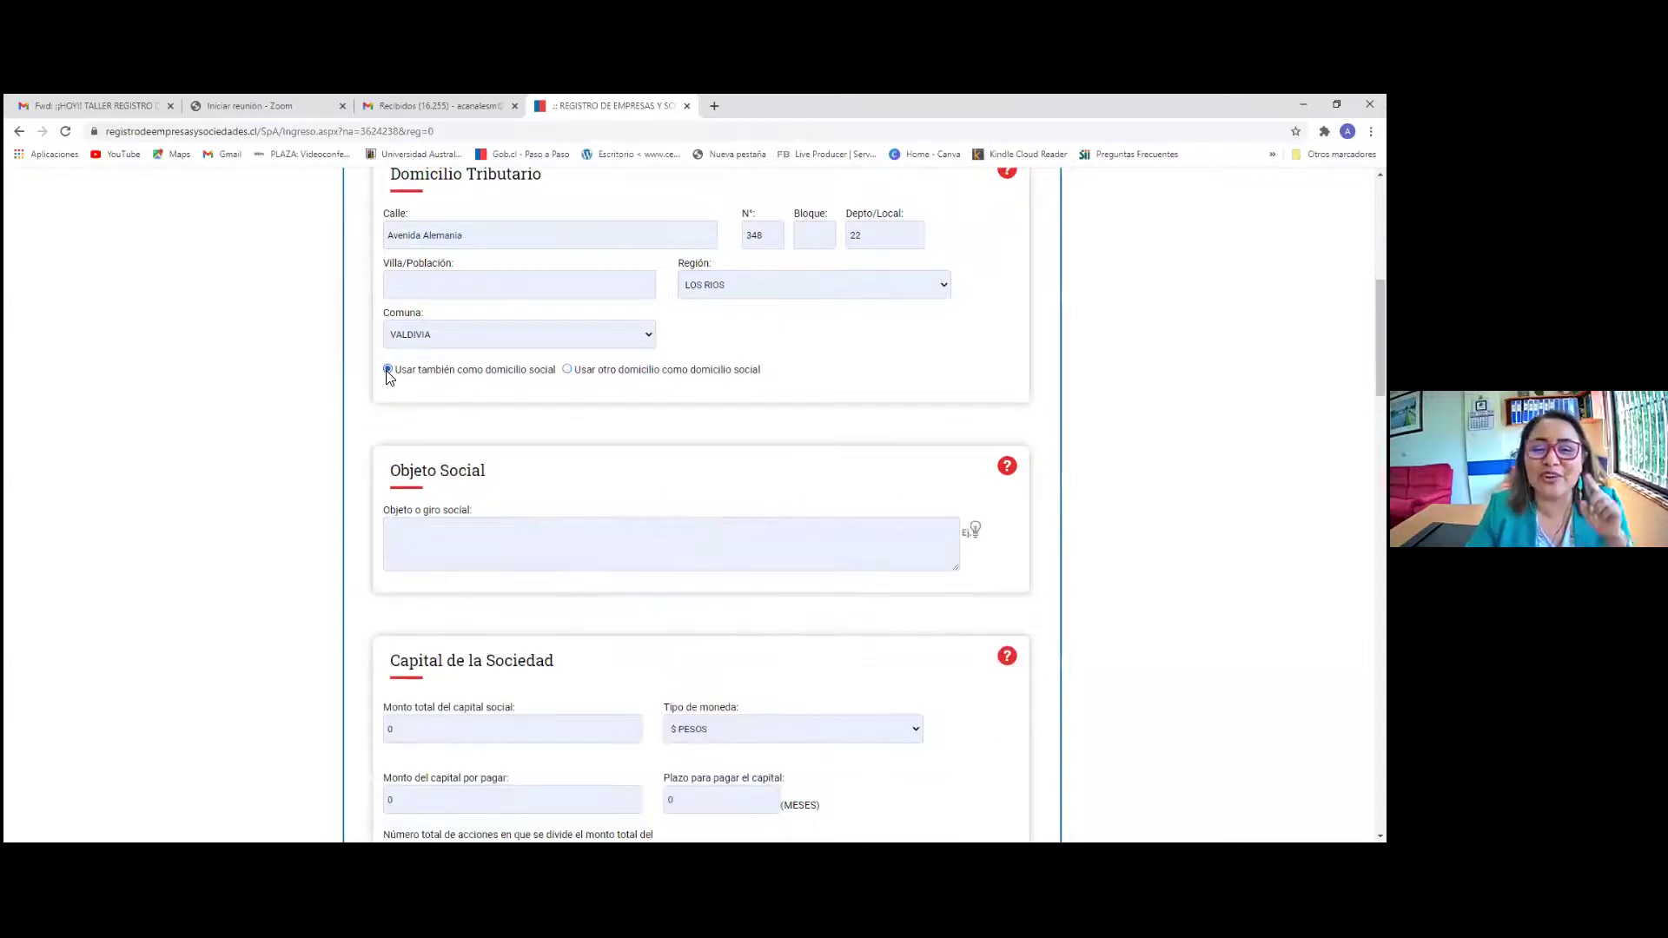
scroll(433, 434, "up", 1)
scroll(433, 434, "up", 2)
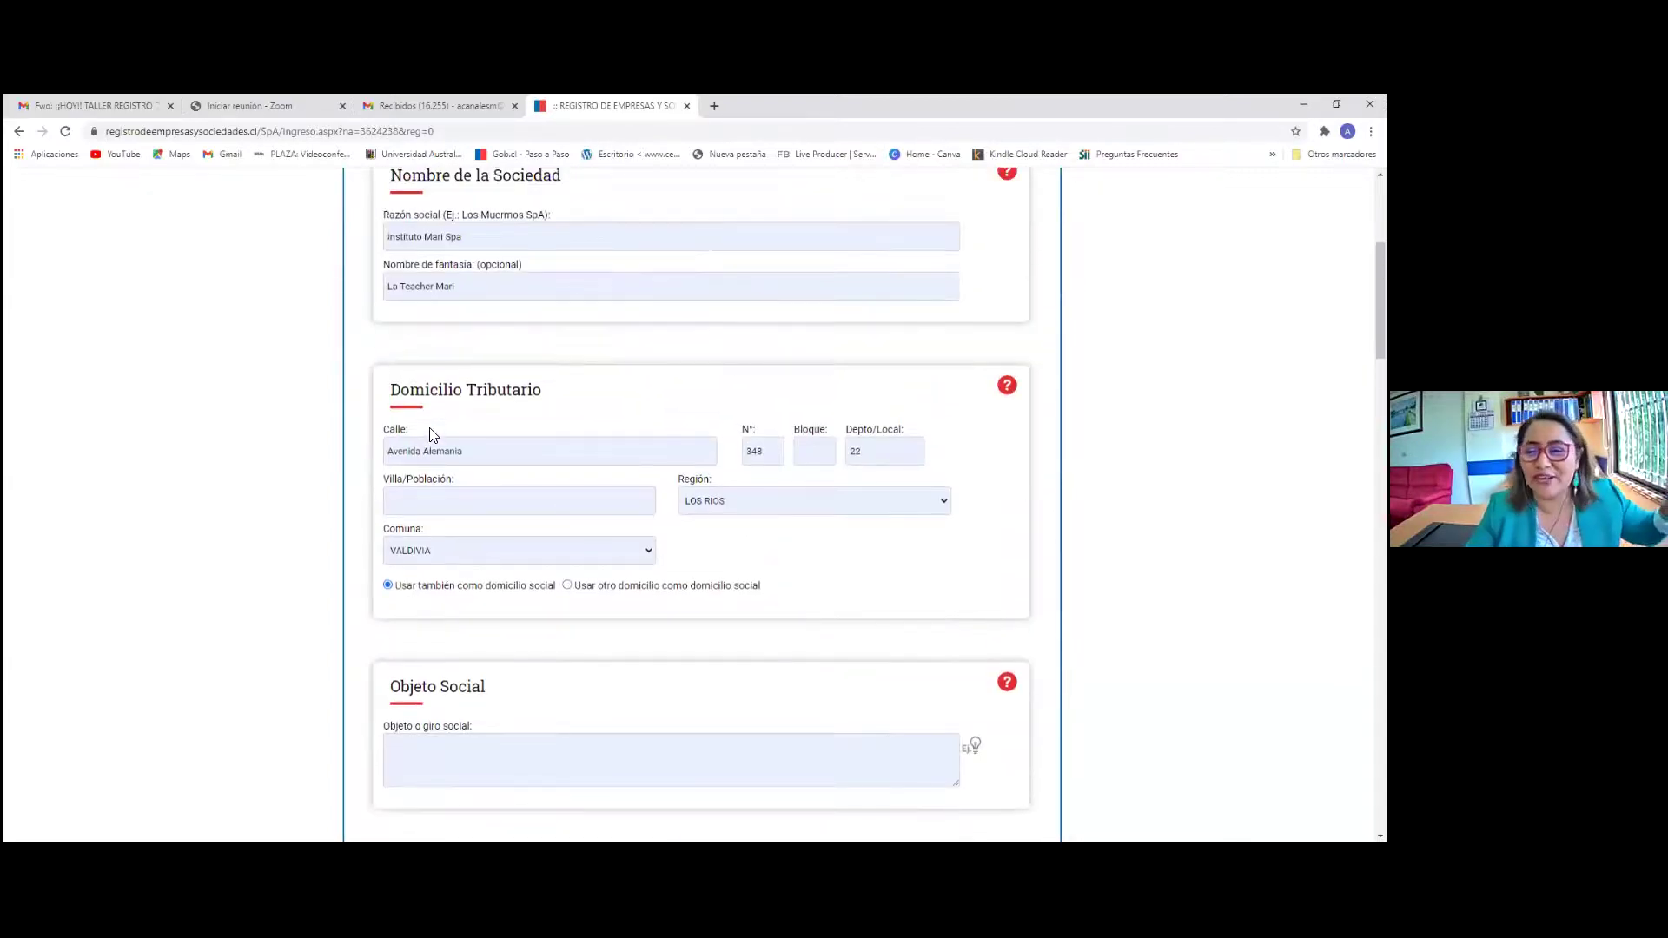
scroll(456, 486, "down", 4)
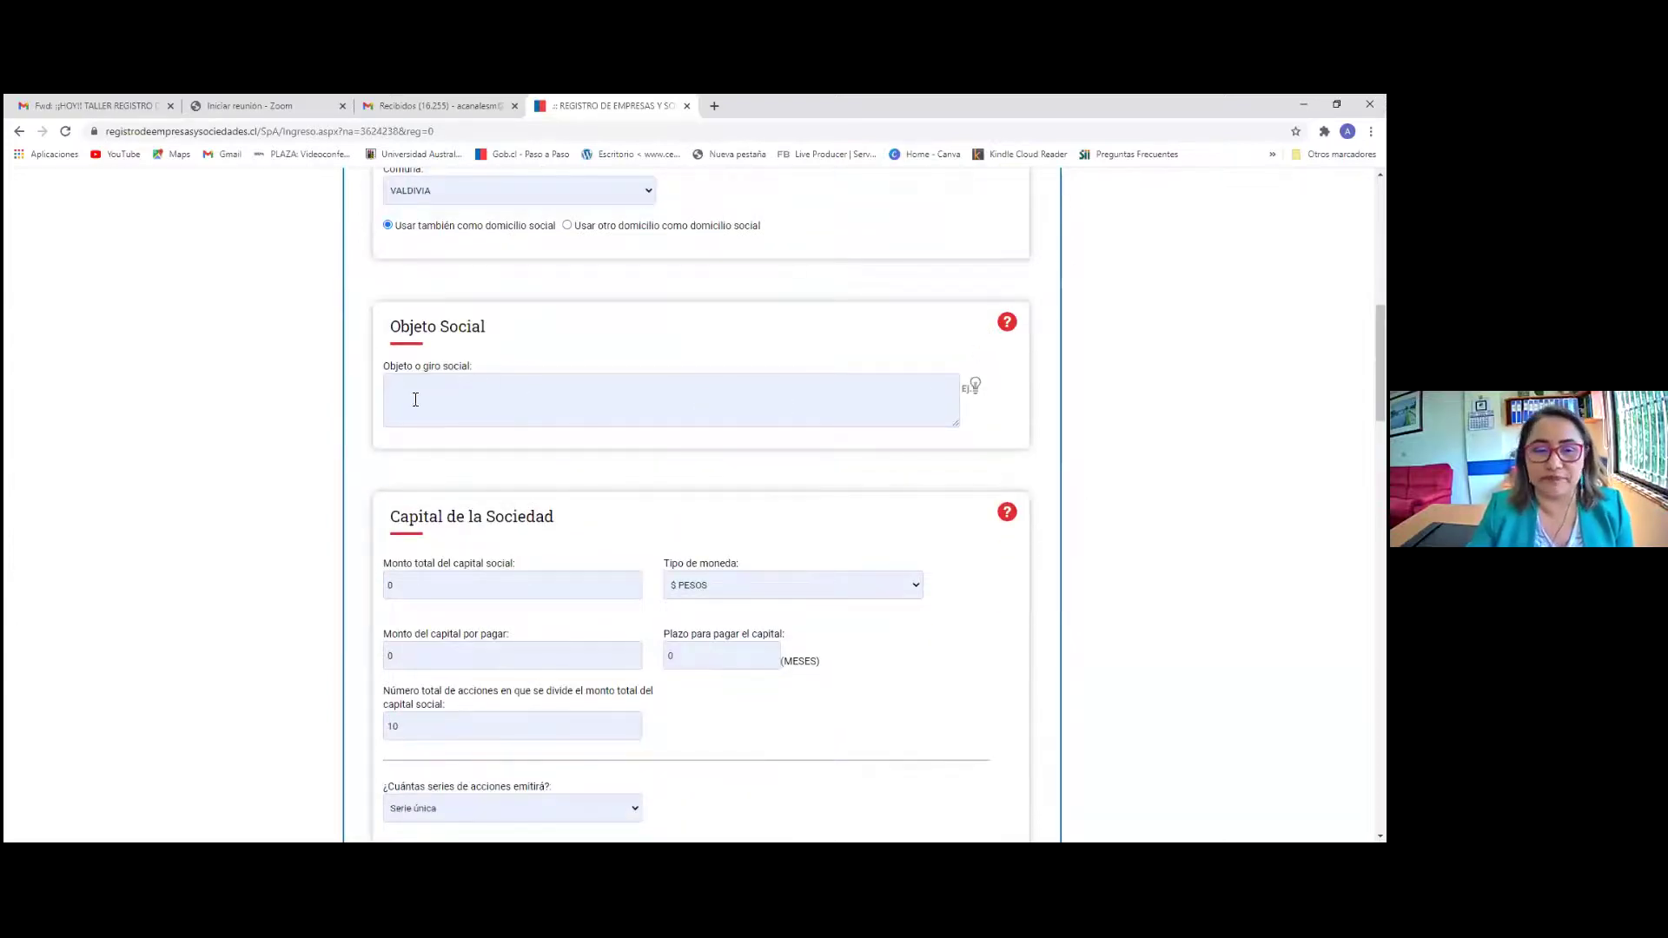
Look over the example activities and the Objeto Social help, closing each afterwards
left_click(975, 389)
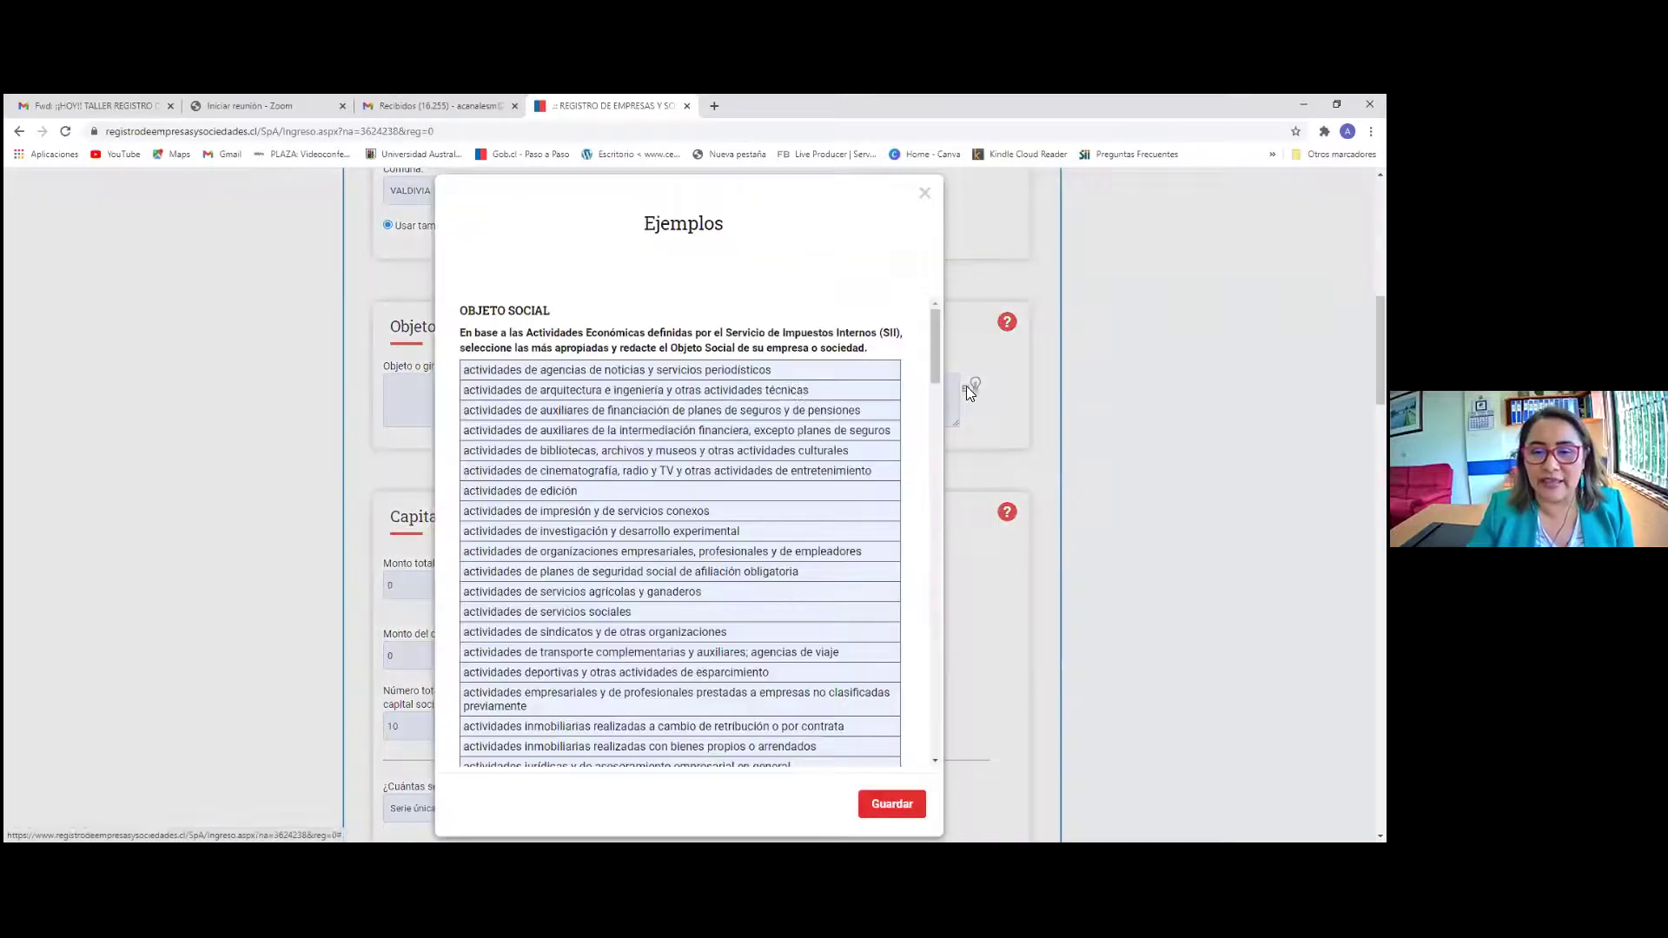
left_click(925, 194)
left_click(1006, 324)
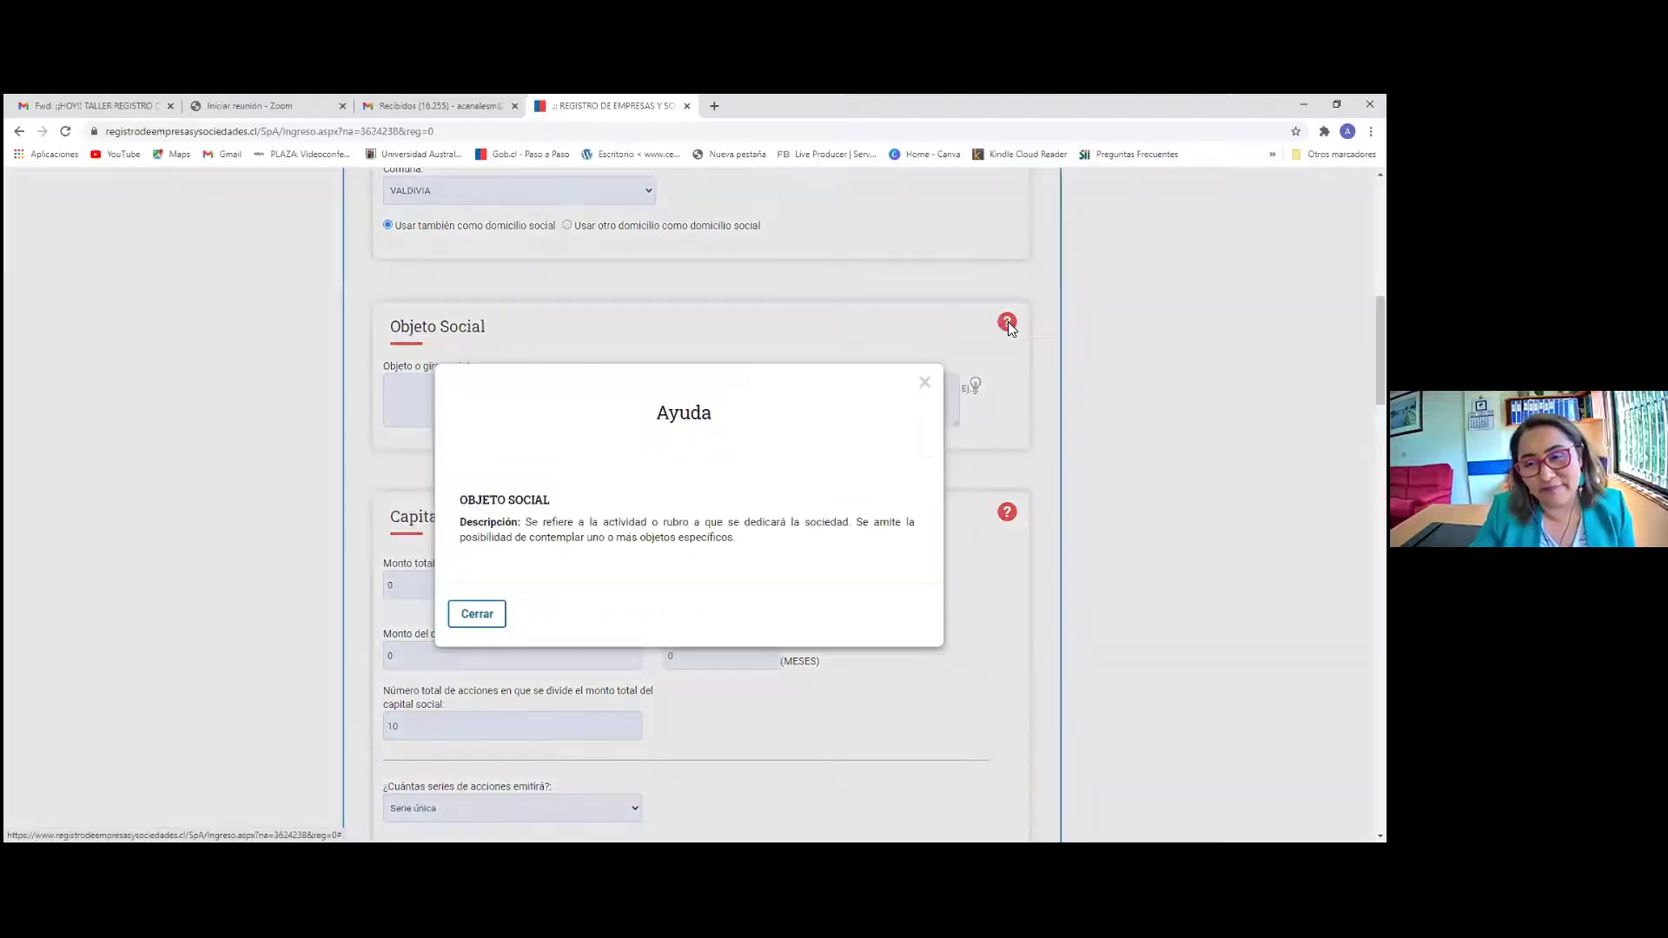
left_click(923, 380)
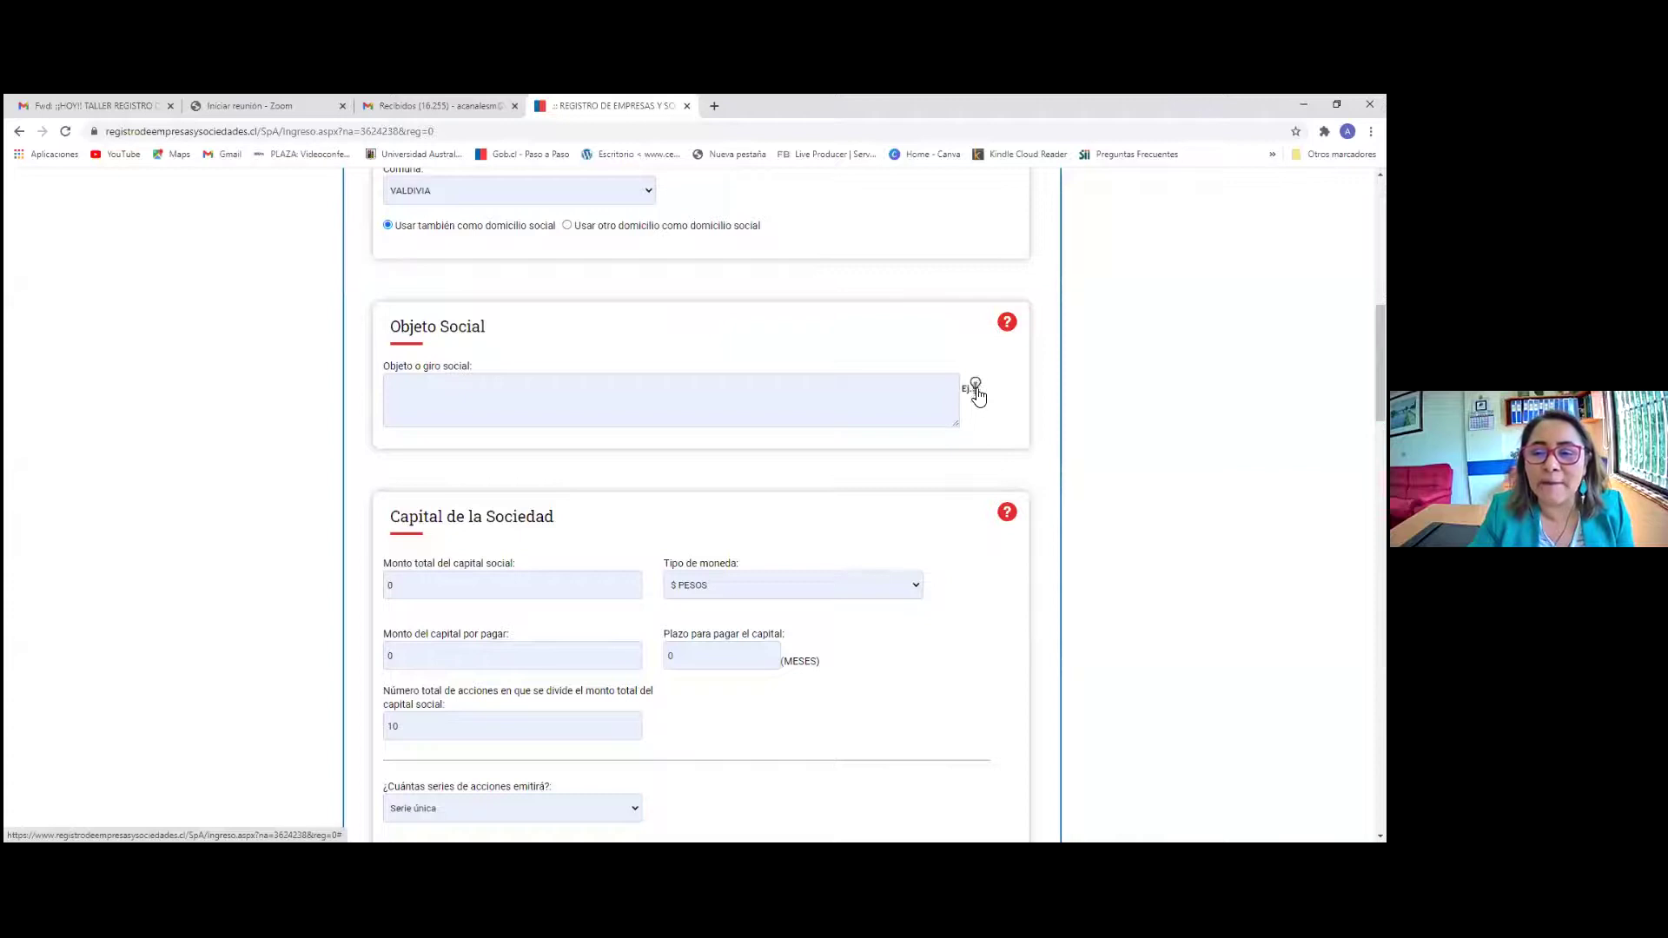
left_click(973, 388)
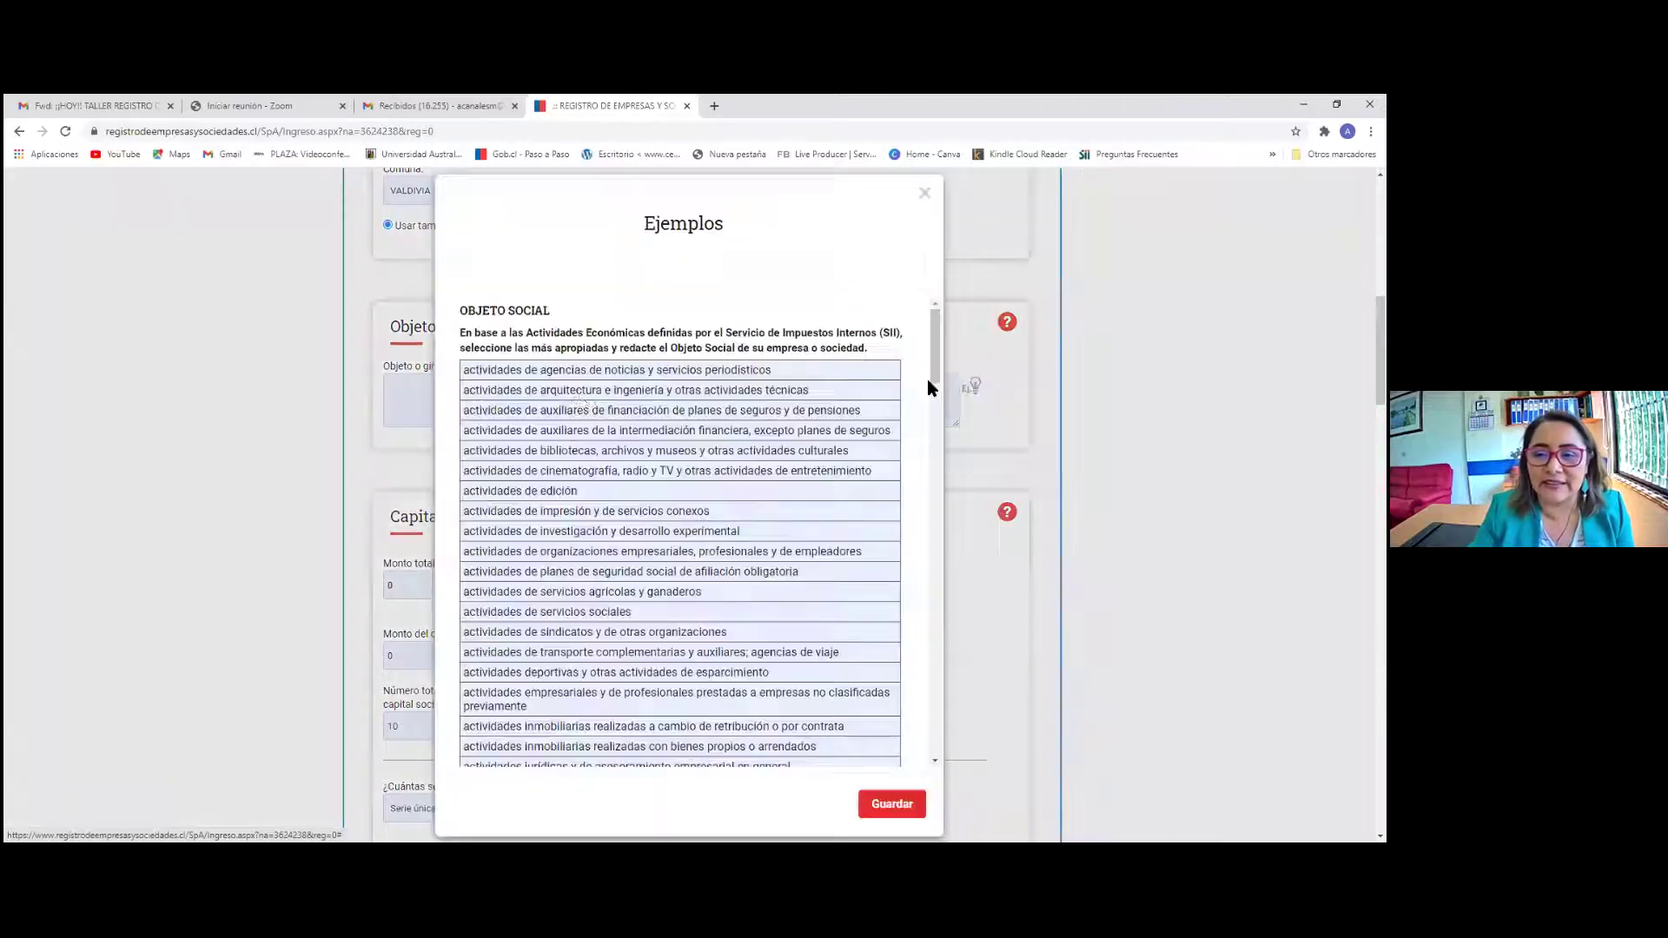
scroll(634, 452, "down", 8)
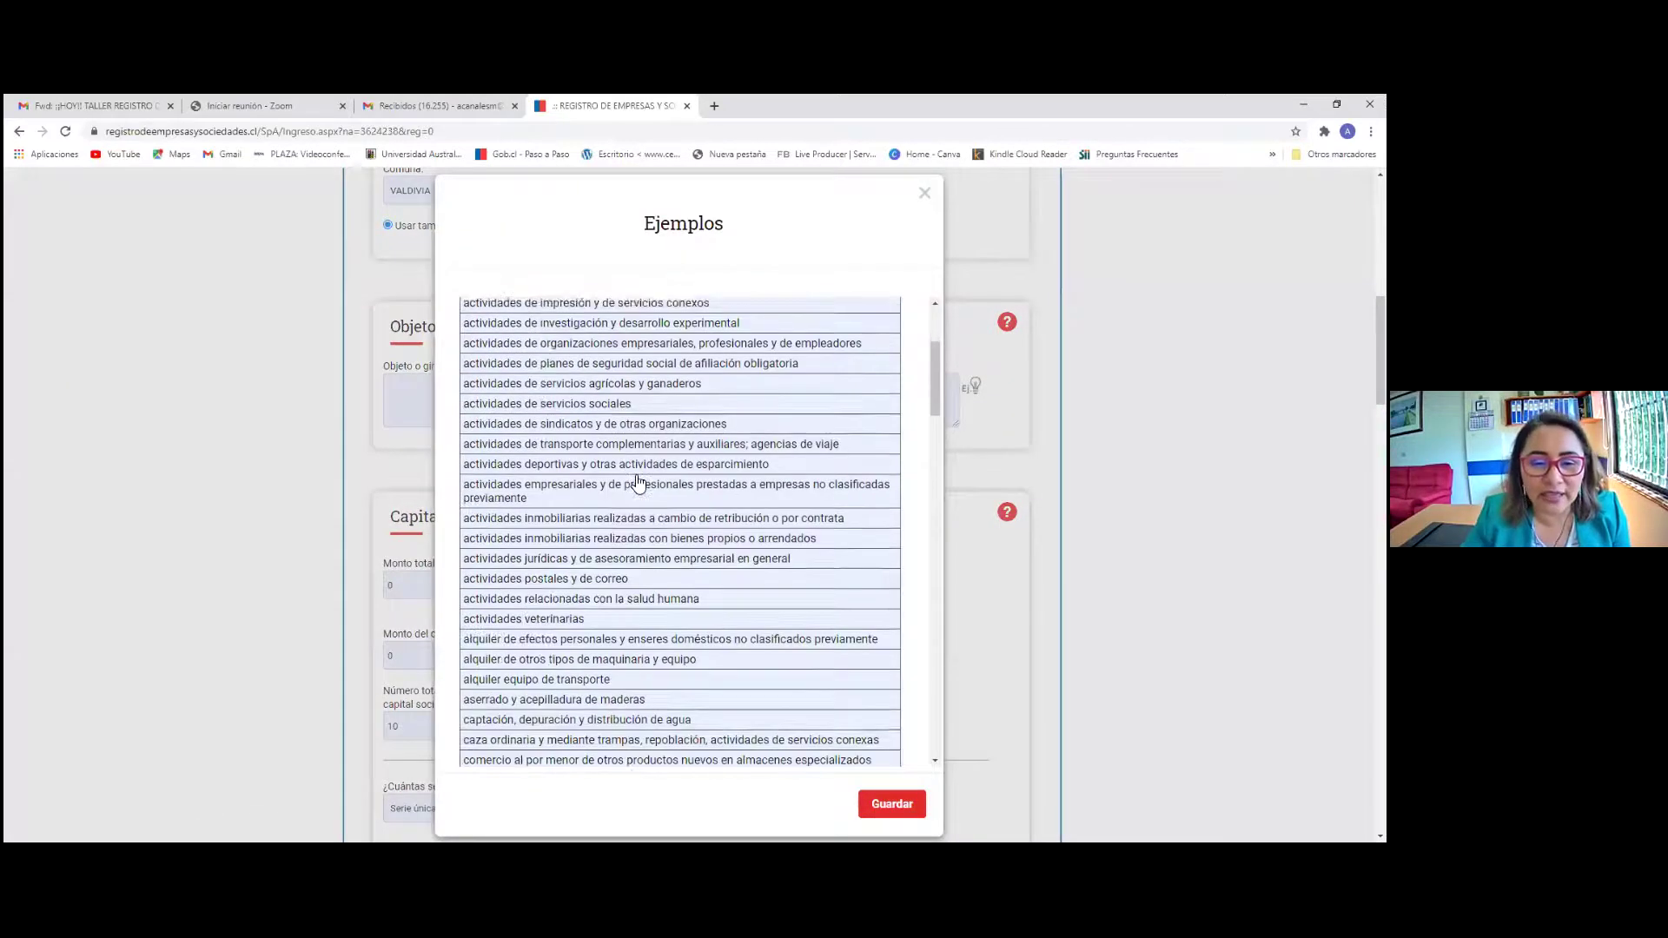
scroll(658, 534, "down", 12)
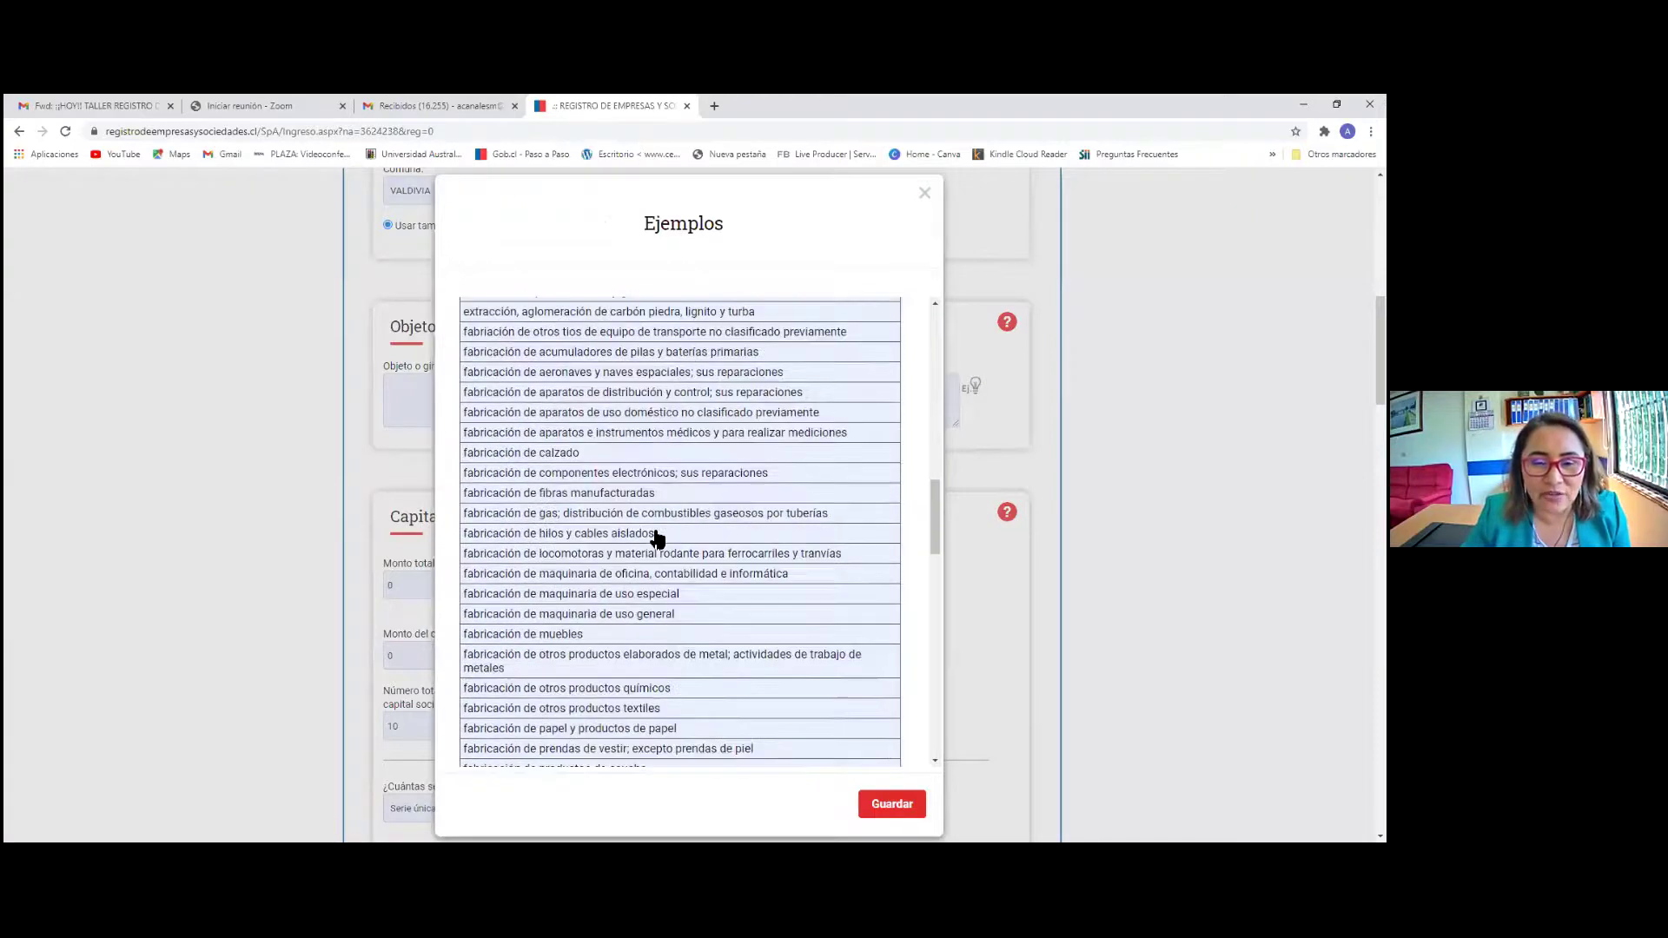
scroll(657, 536, "down", 2)
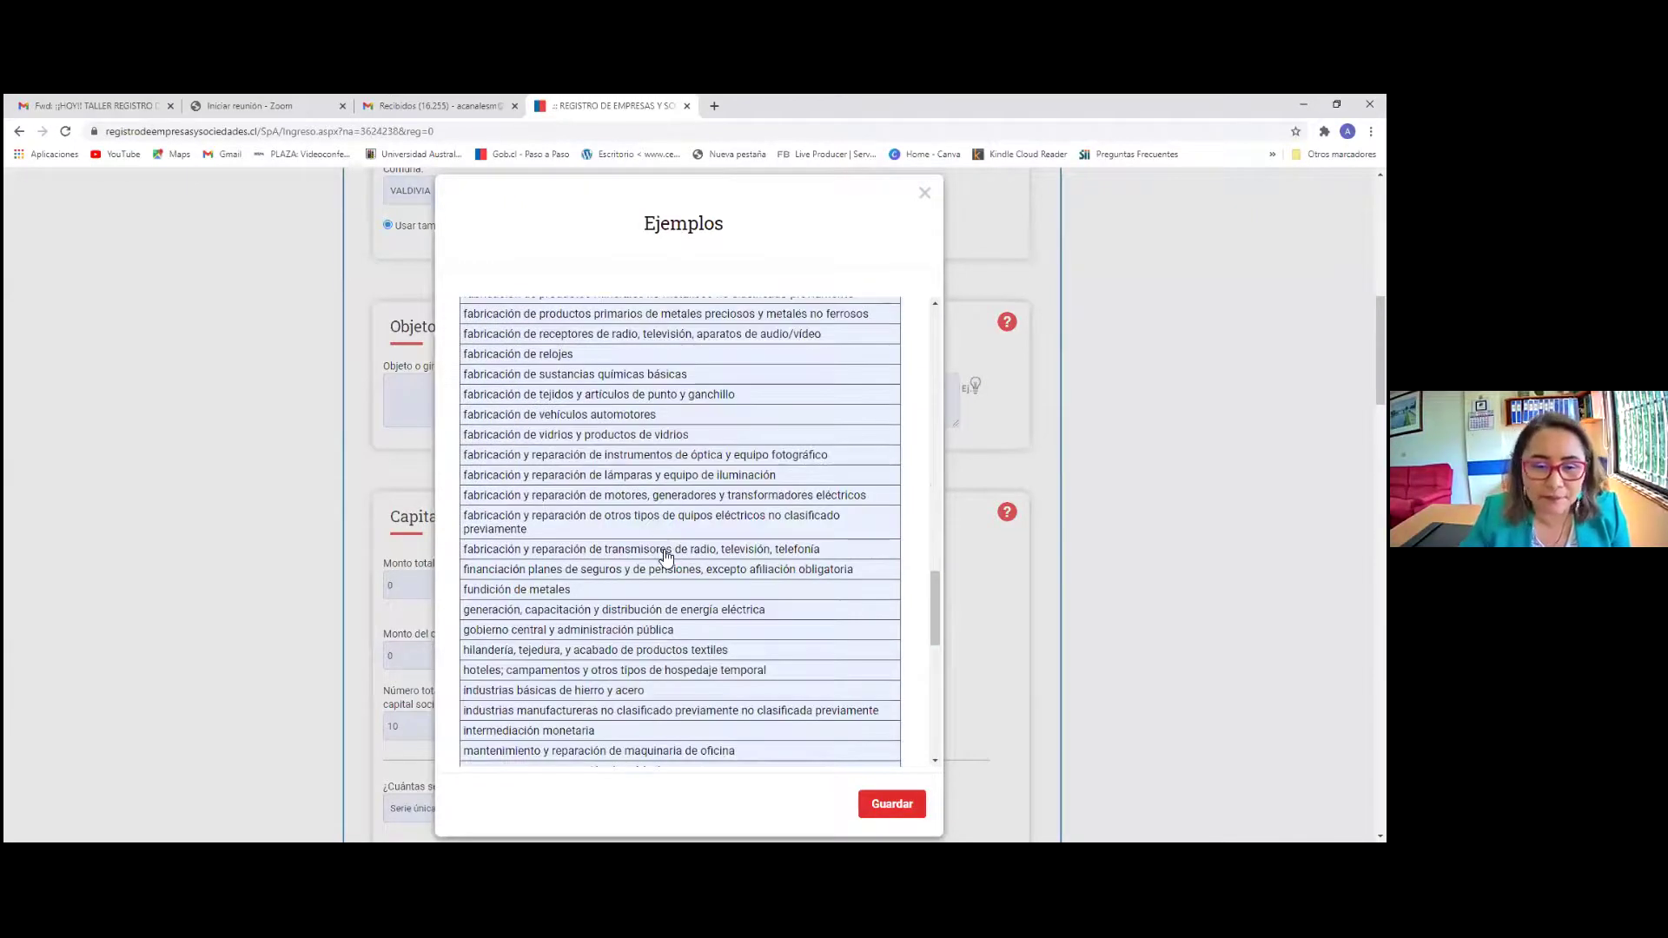
scroll(682, 353, "up", 20)
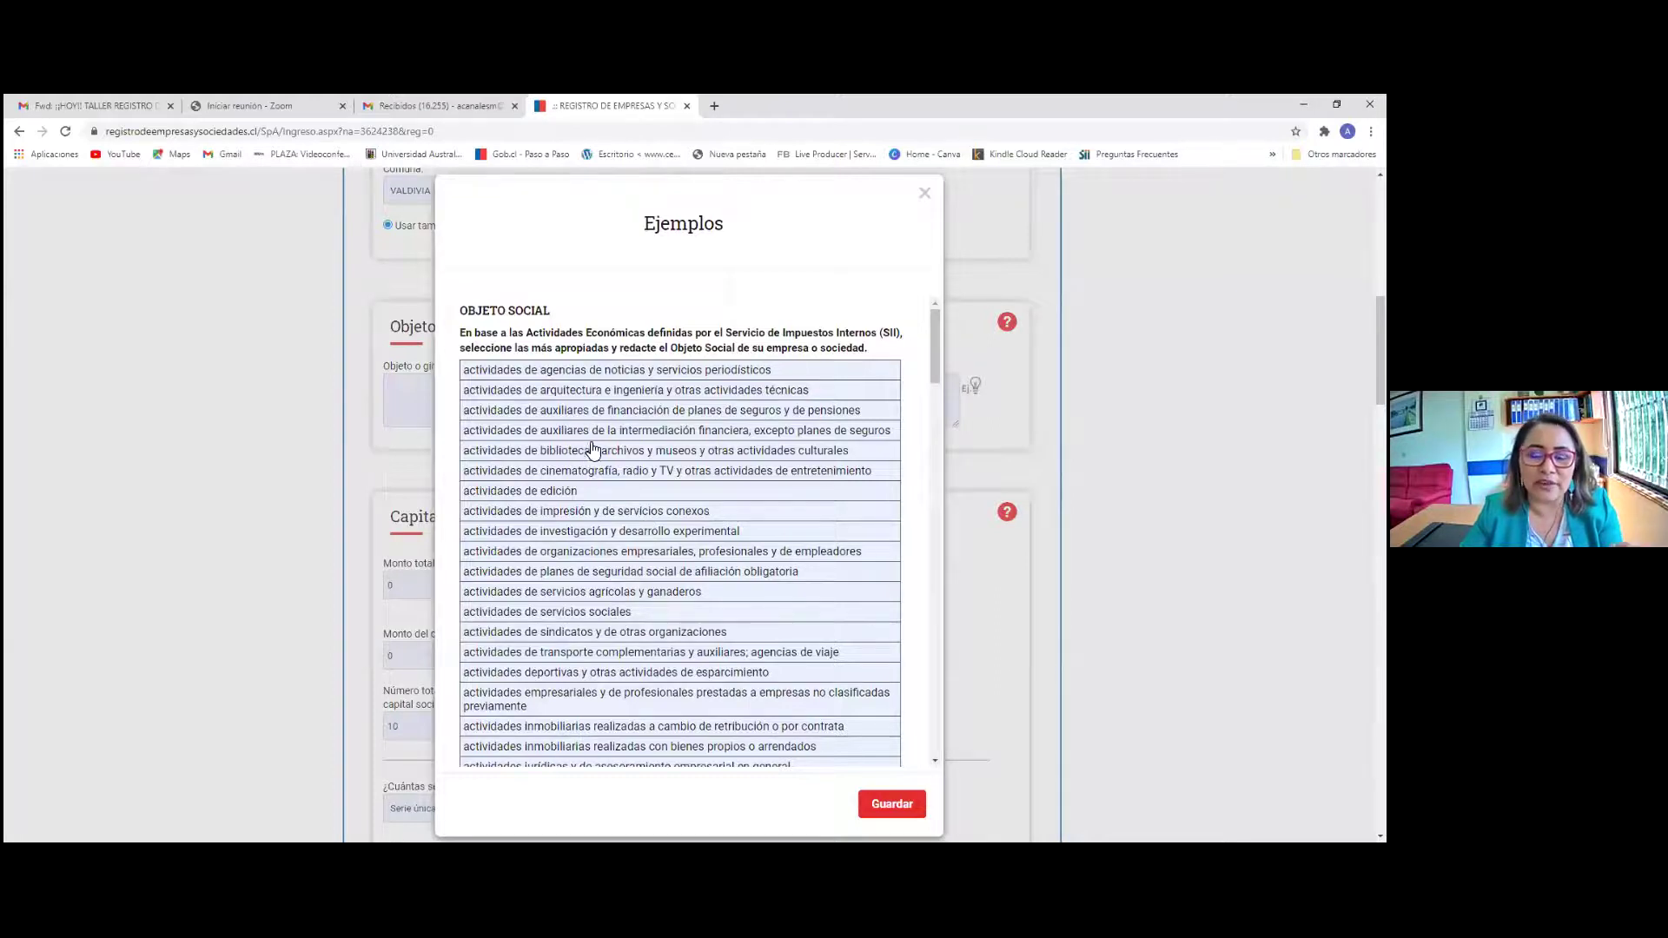
scroll(630, 565, "down", 2)
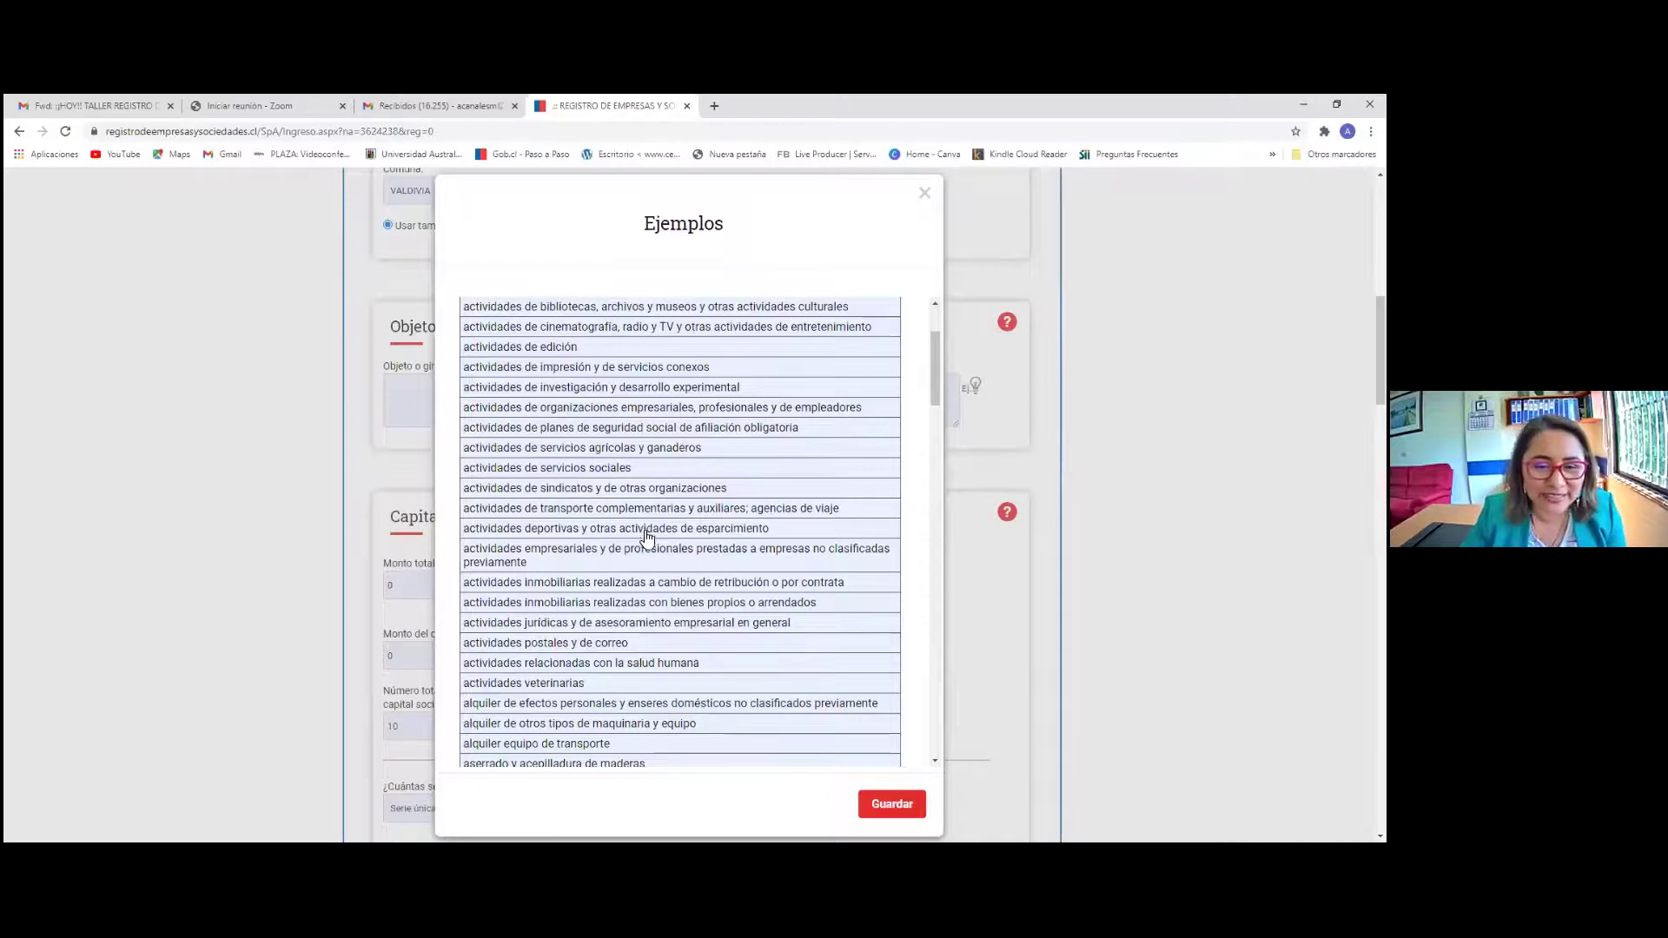
scroll(653, 567, "down", 1)
scroll(655, 573, "down", 1)
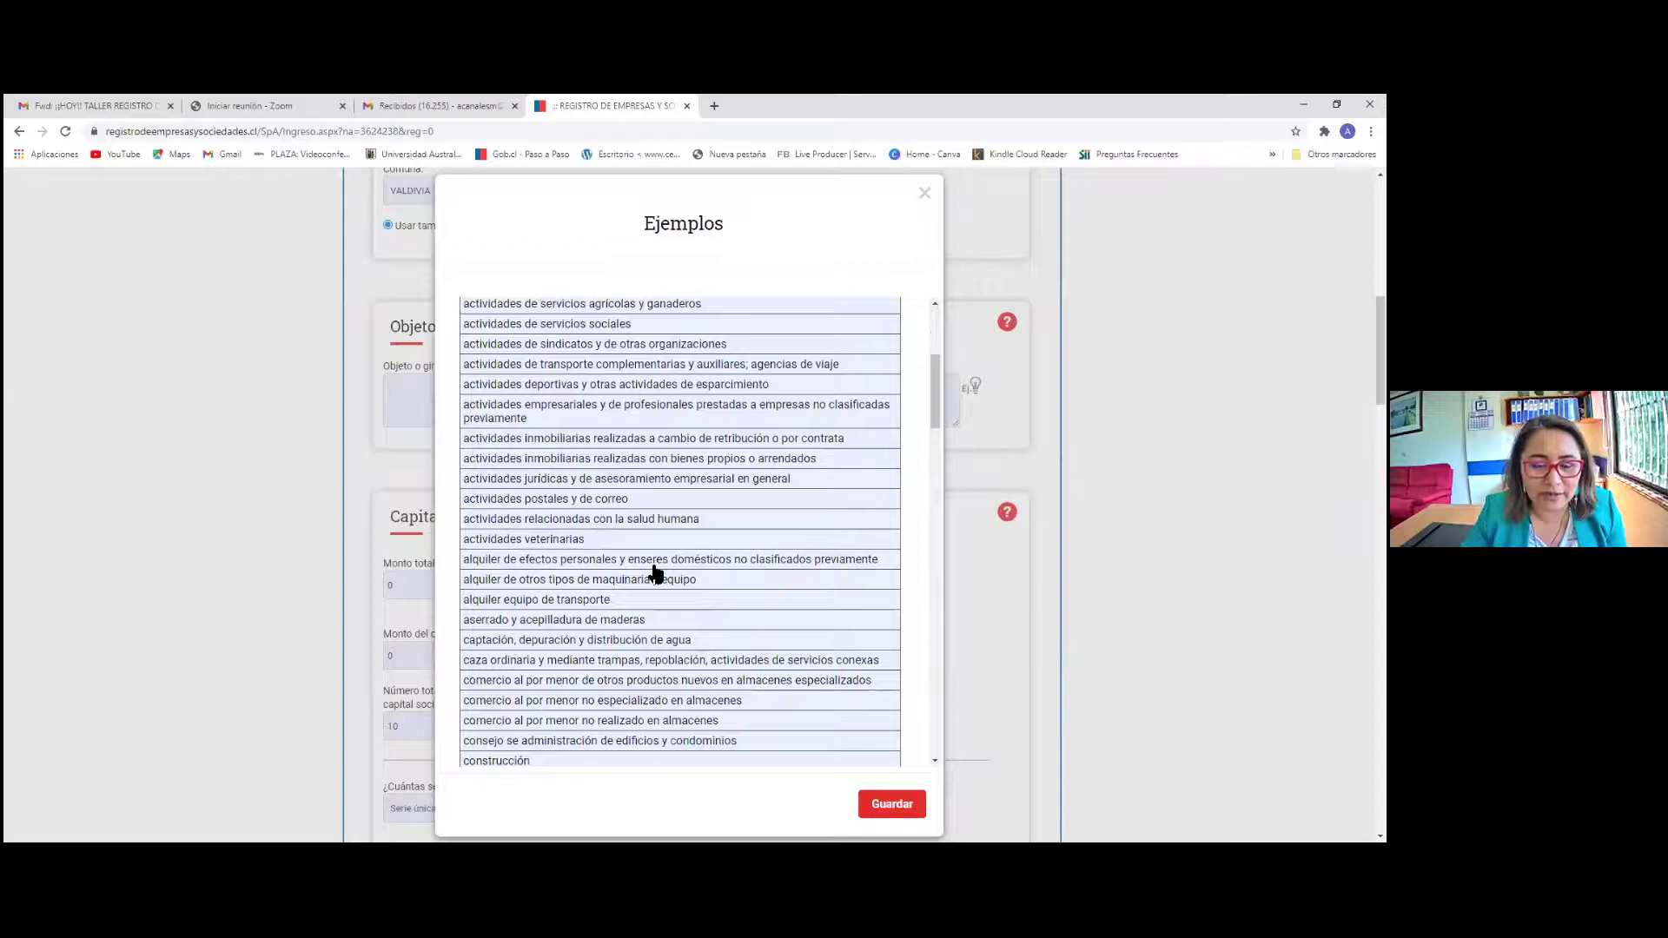
scroll(655, 573, "down", 1)
scroll(655, 574, "down", 1)
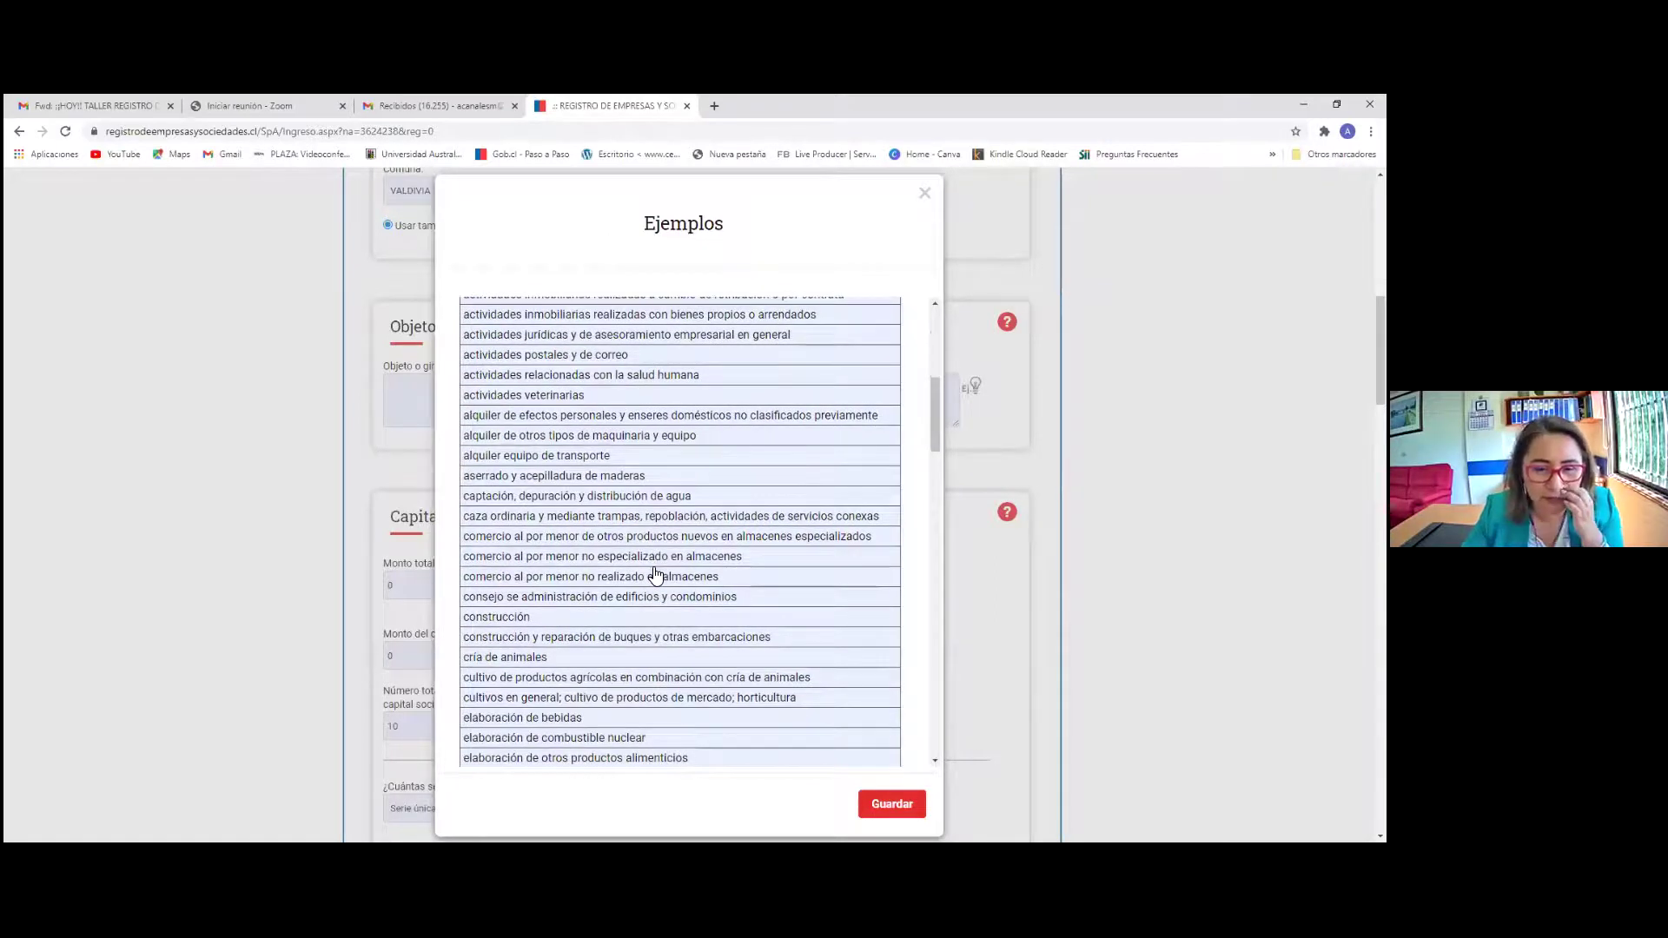
scroll(655, 575, "down", 1)
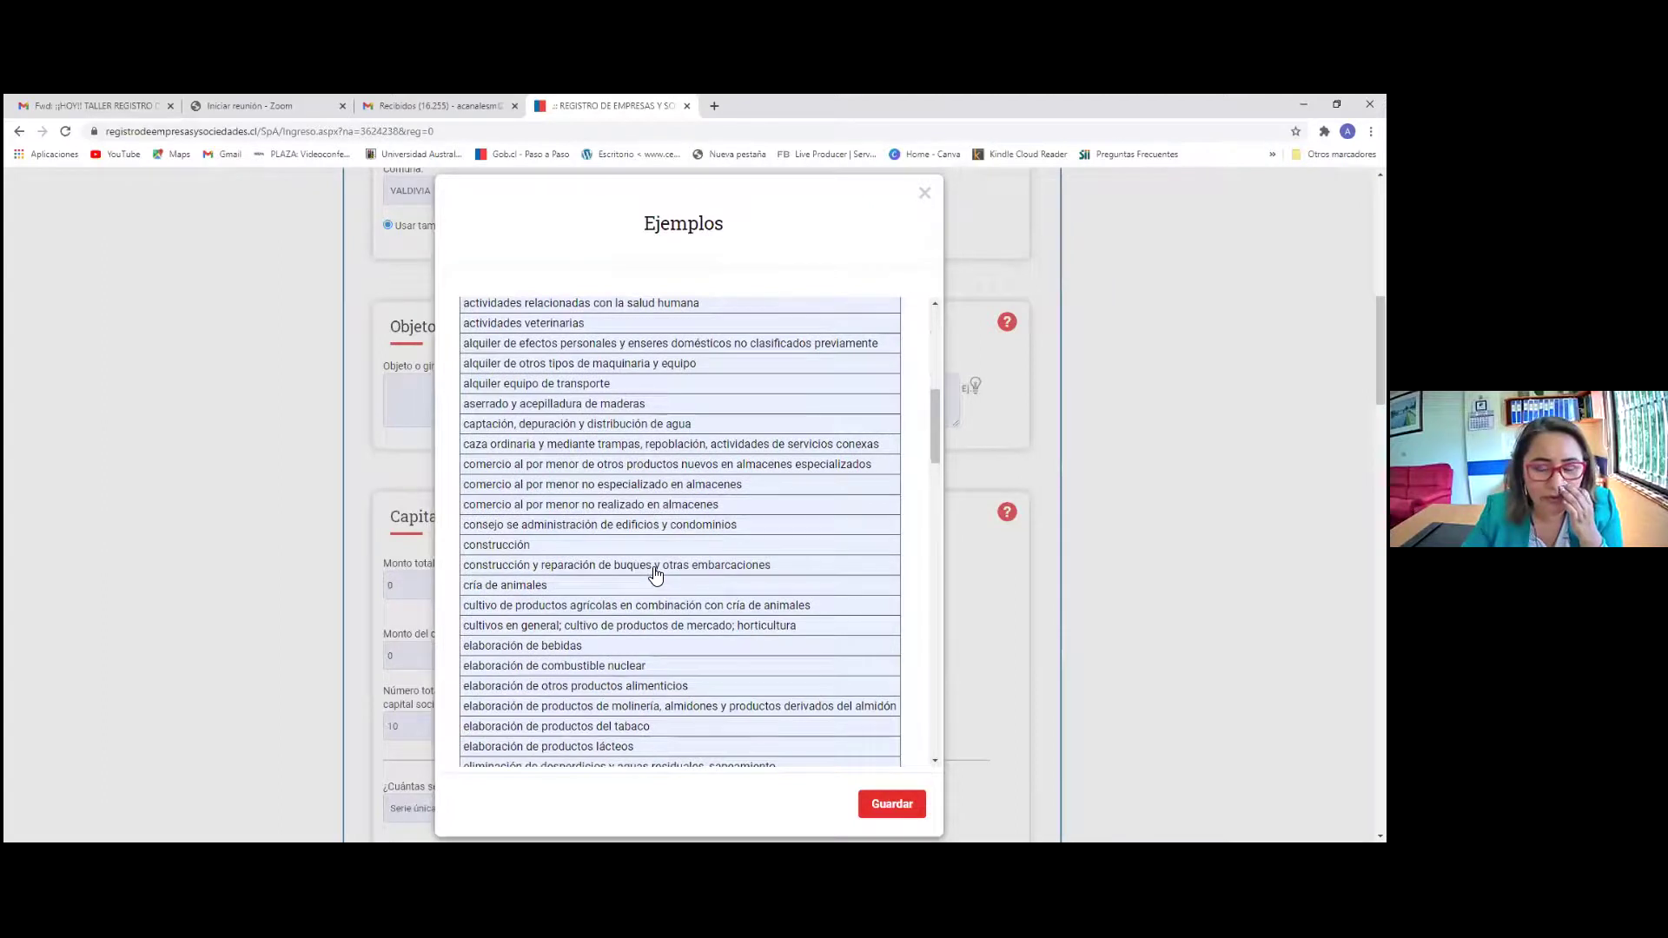
scroll(655, 575, "down", 1)
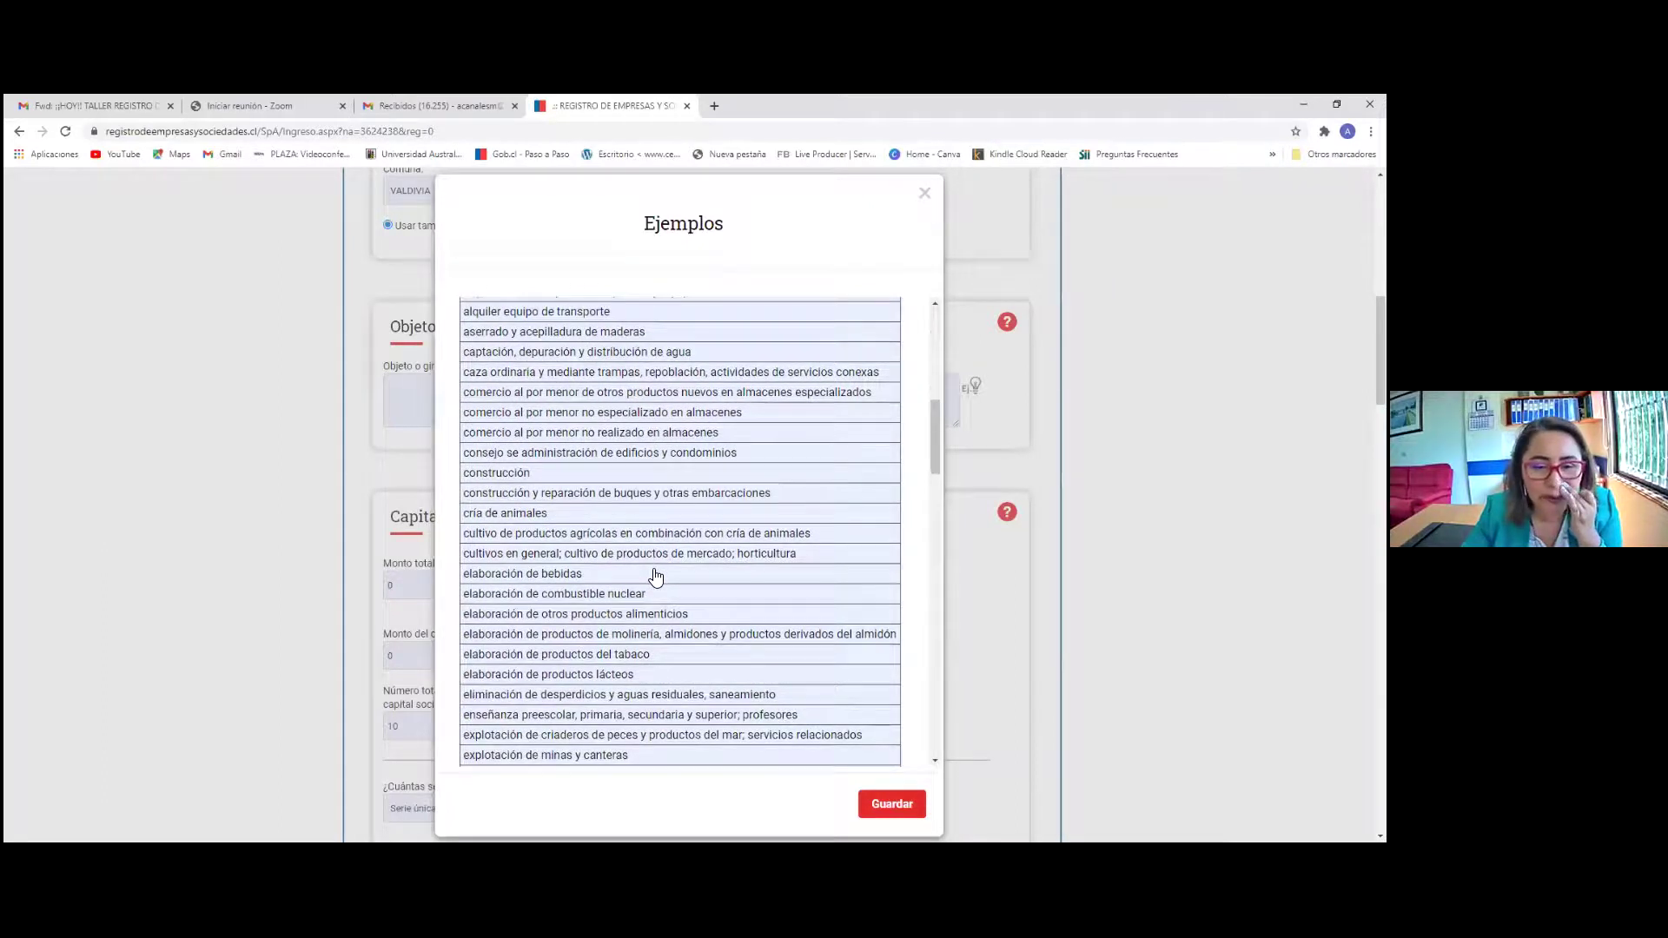
scroll(655, 575, "down", 1)
Scroll the Ejemplos activity catalogue down to the elaboración and enseñanza rows
scroll(655, 575, "down", 1)
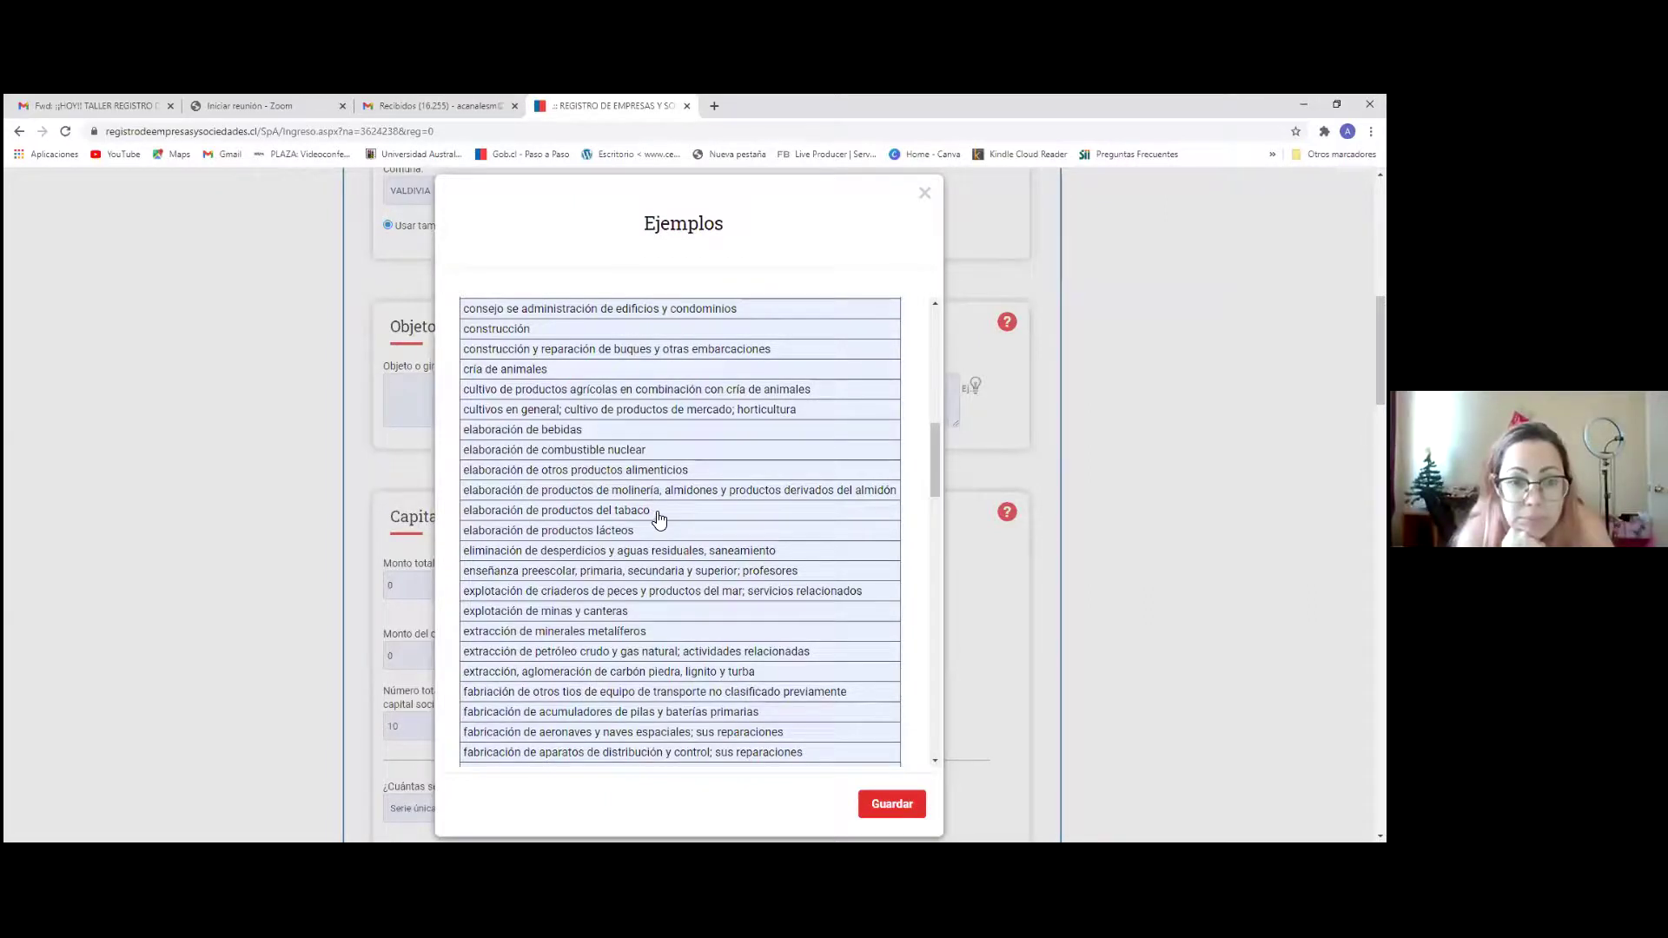
scroll(657, 517, "down", 1)
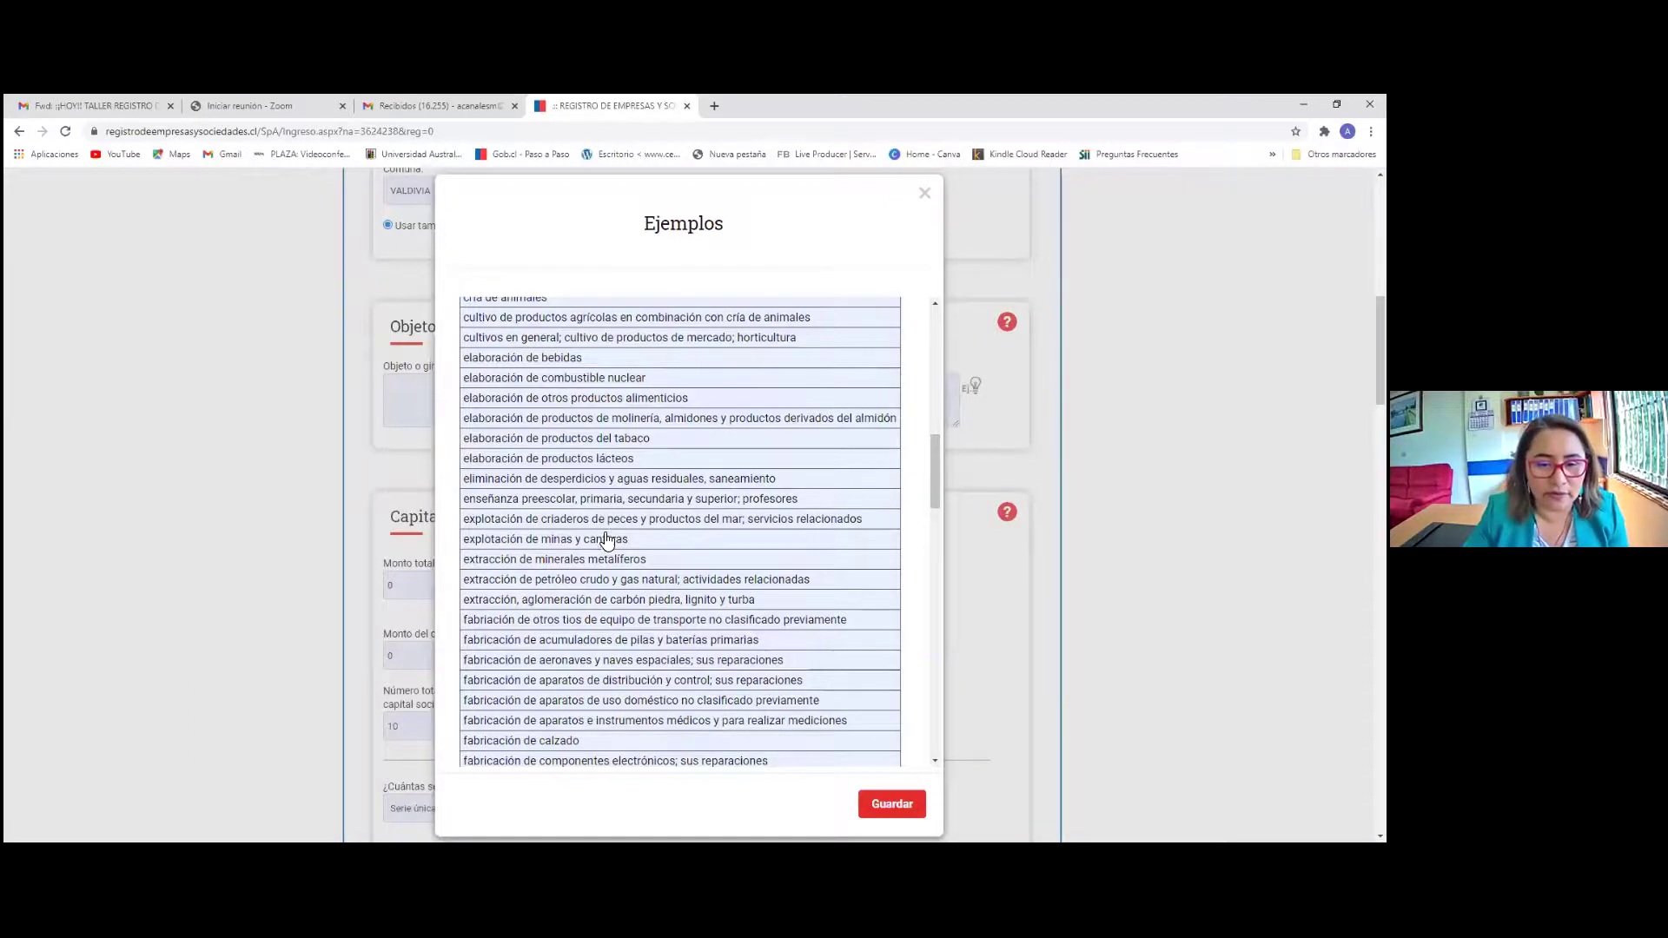
scroll(615, 573, "down", 3)
scroll(616, 573, "down", 3)
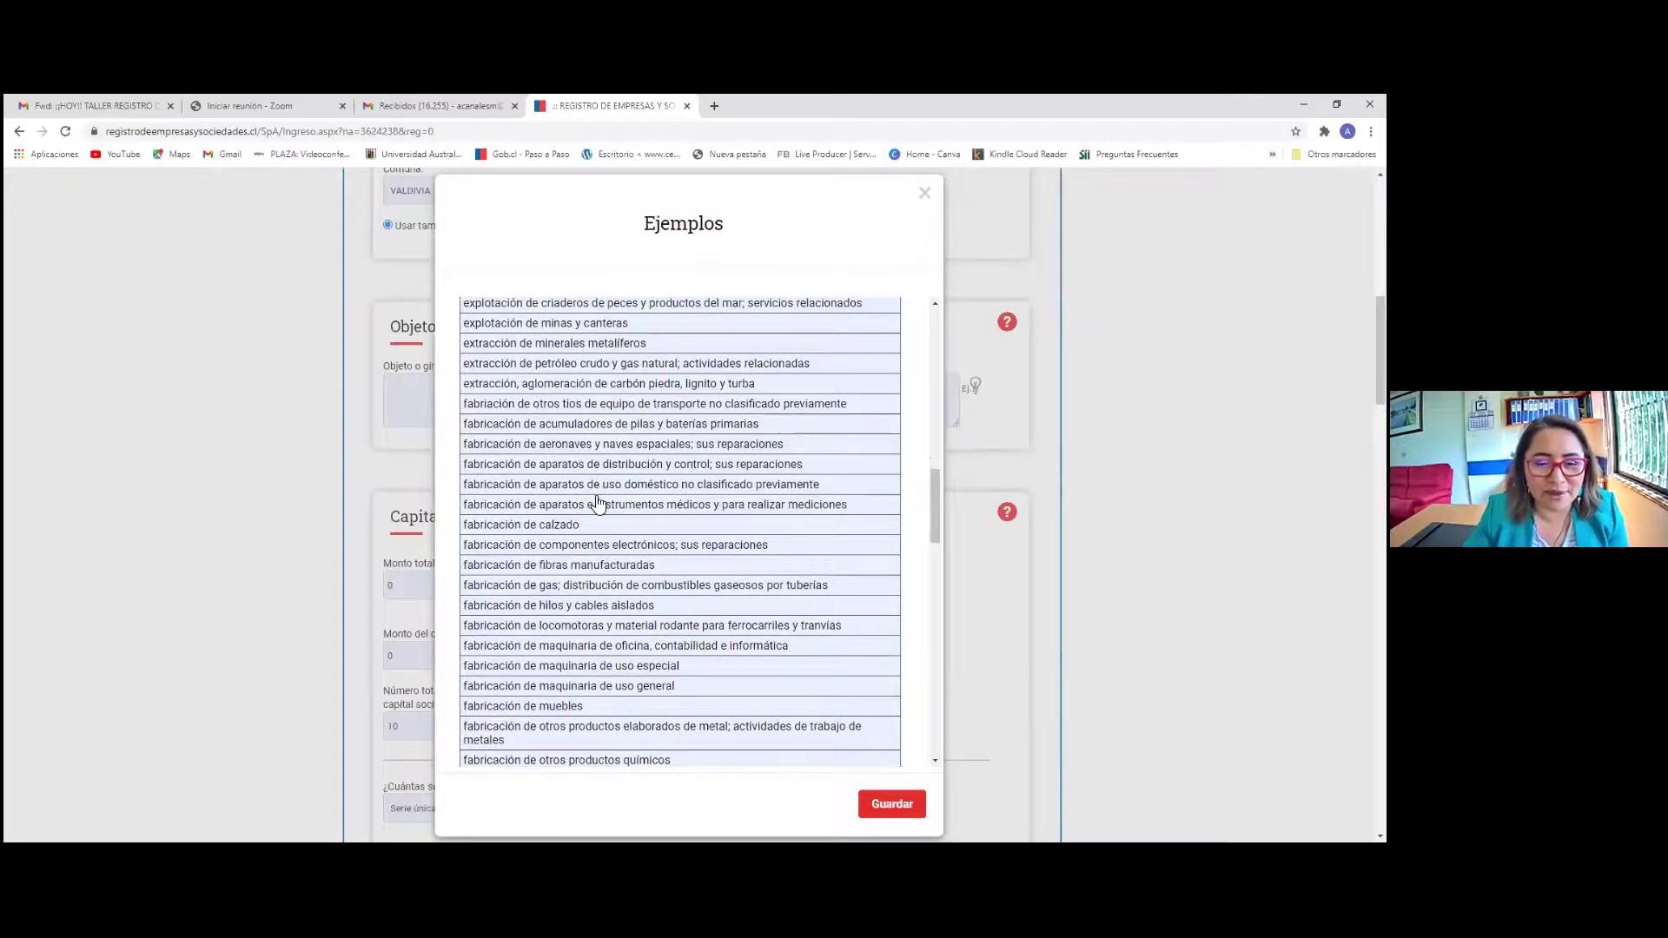
scroll(599, 497, "down", 1)
scroll(599, 500, "down", 4)
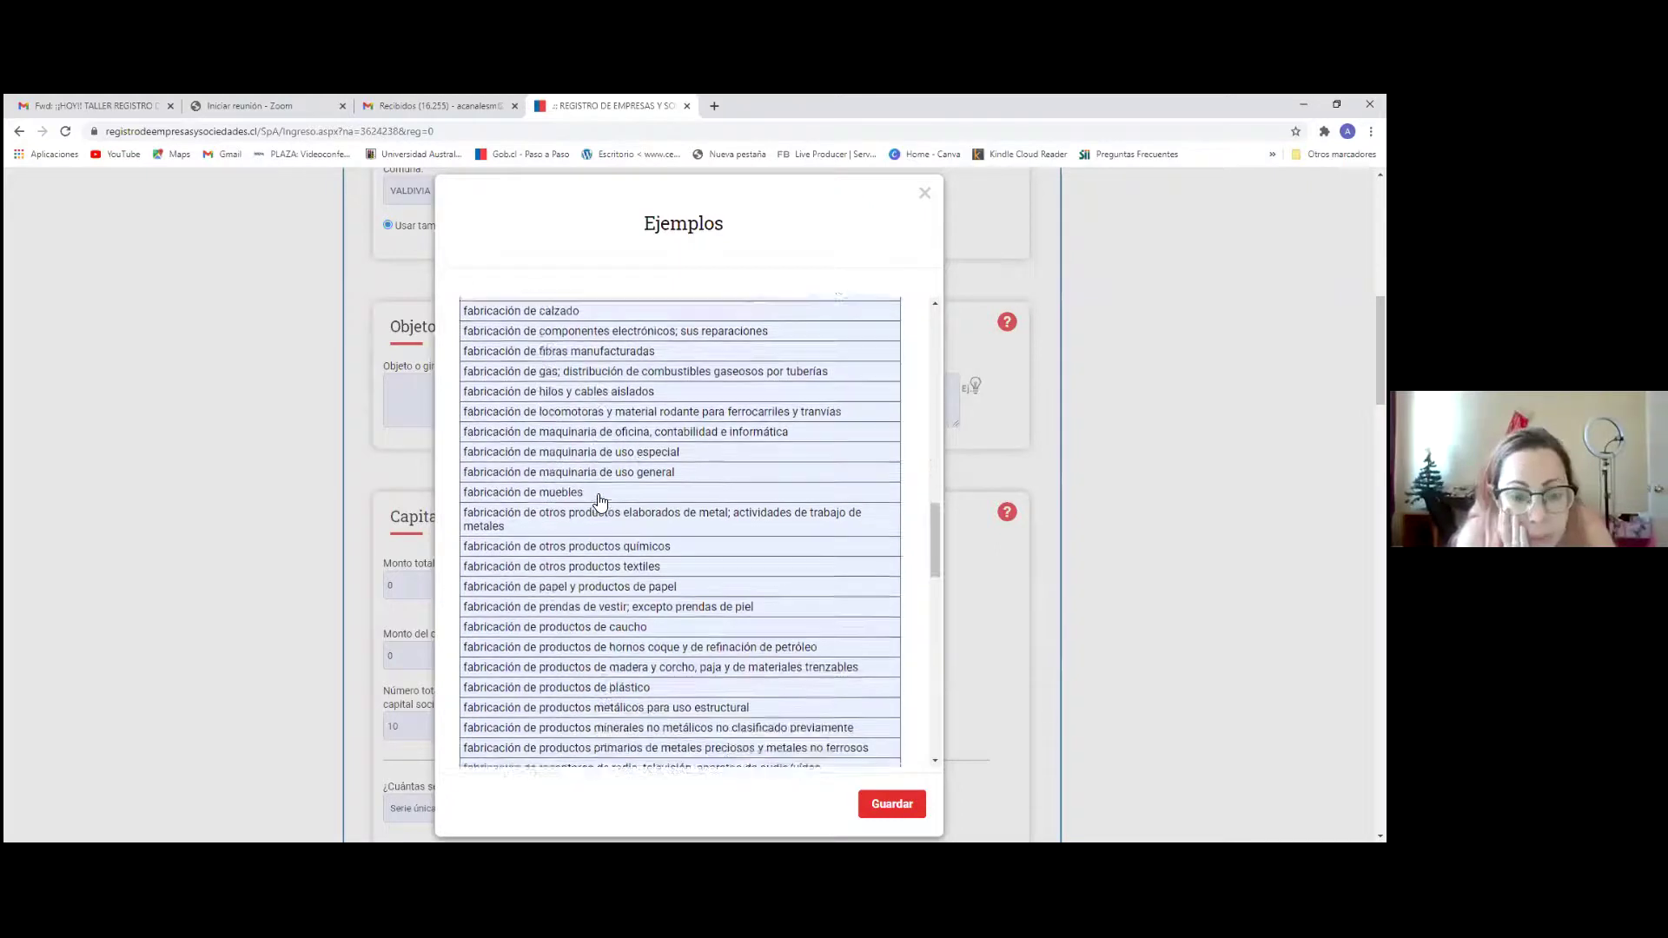
scroll(599, 501, "down", 5)
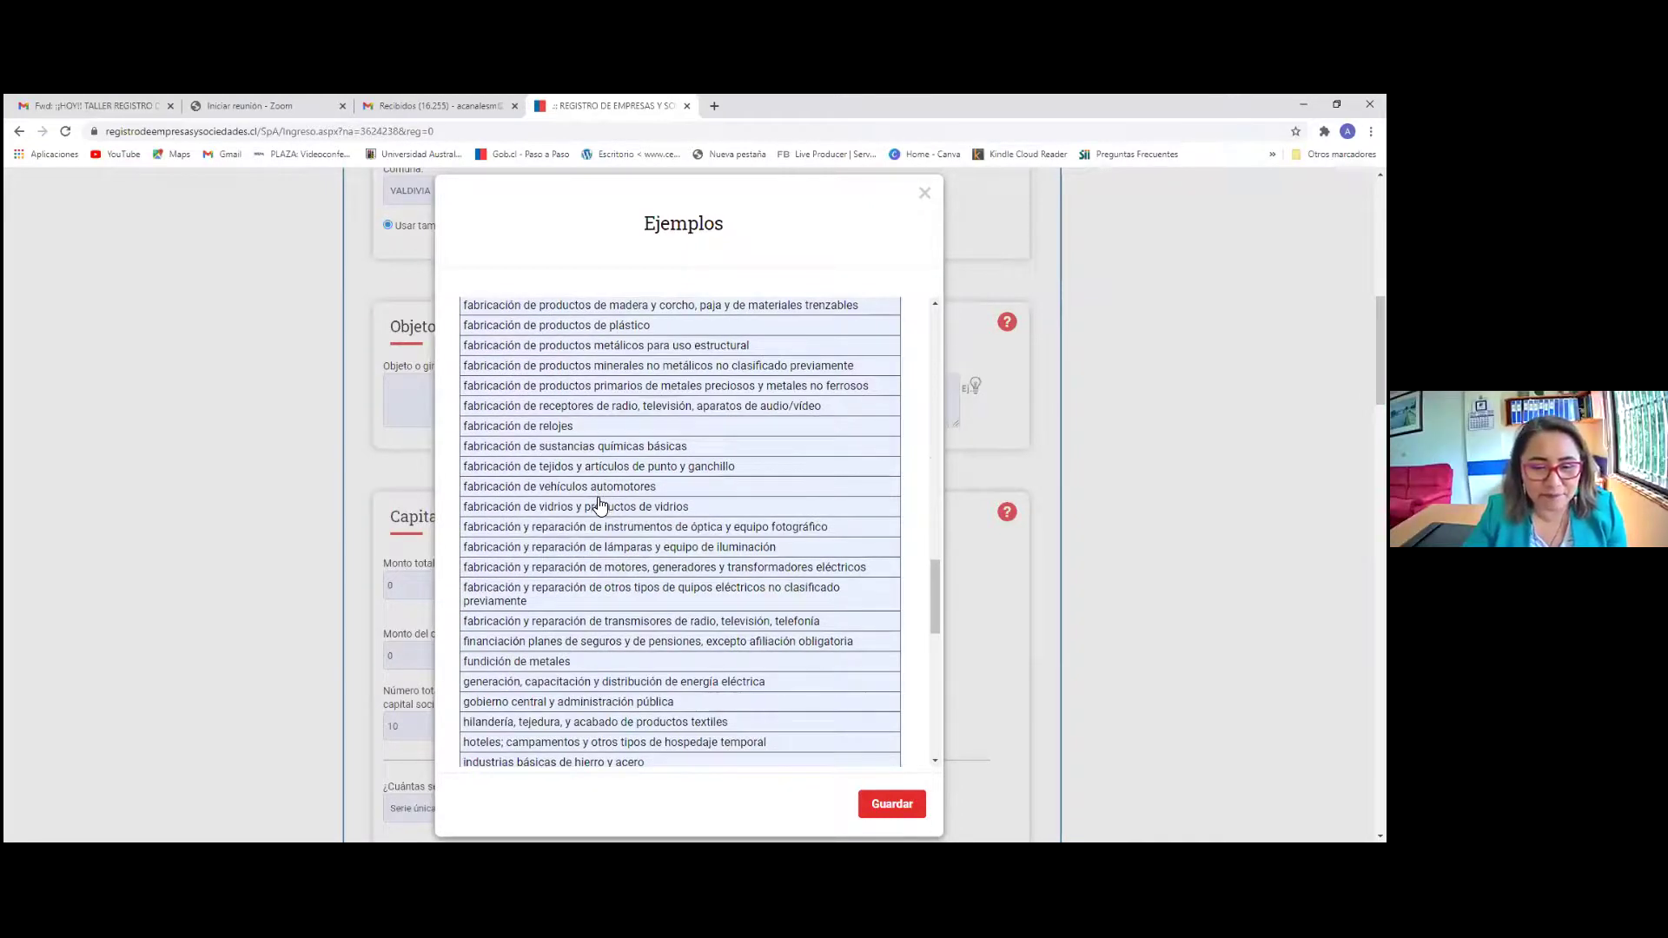
scroll(599, 504, "up", 5)
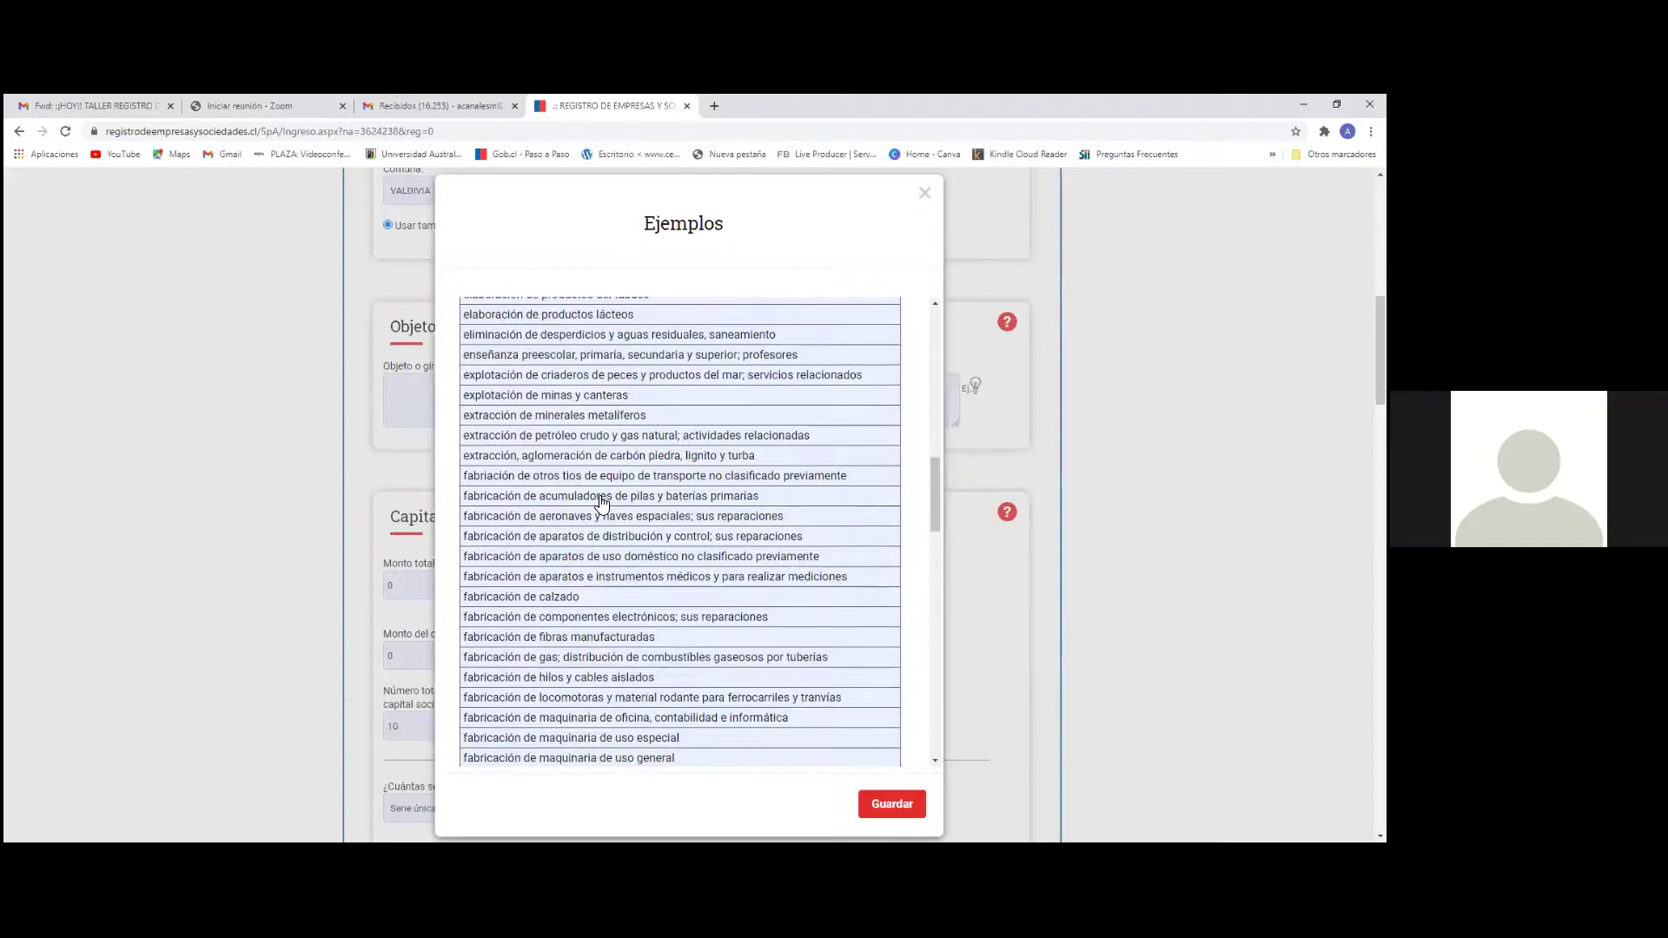
scroll(599, 504, "up", 2)
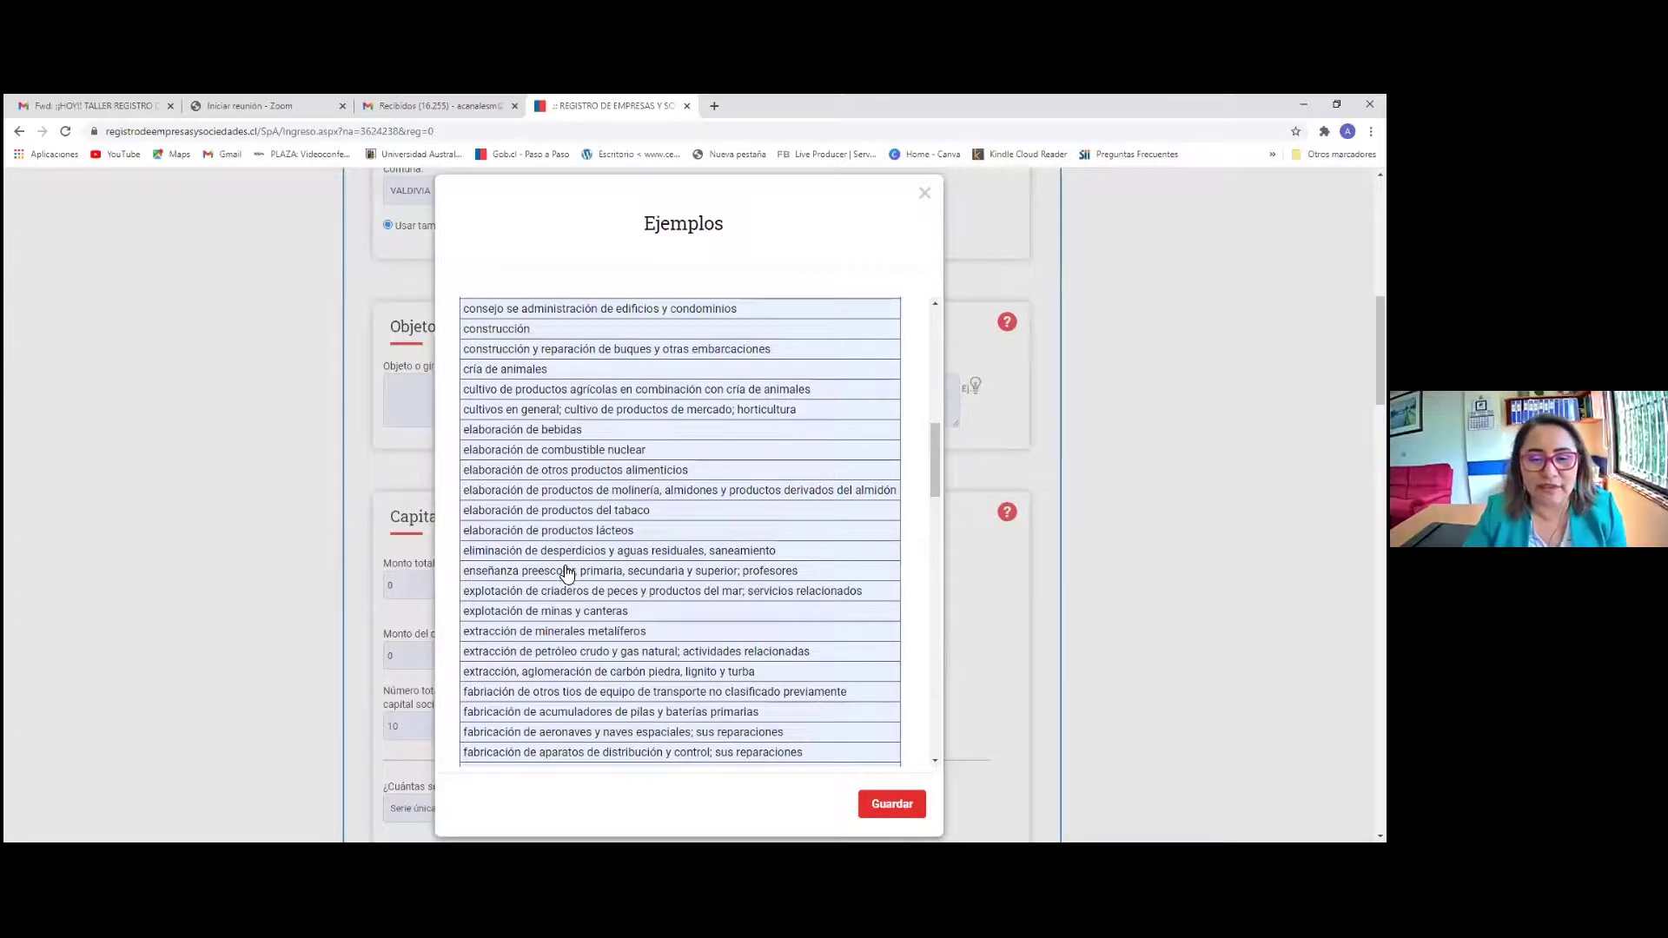
Select the 'enseñanza preescolar, primaria, secundaria y superior; profesores' example activity
left_click(566, 573)
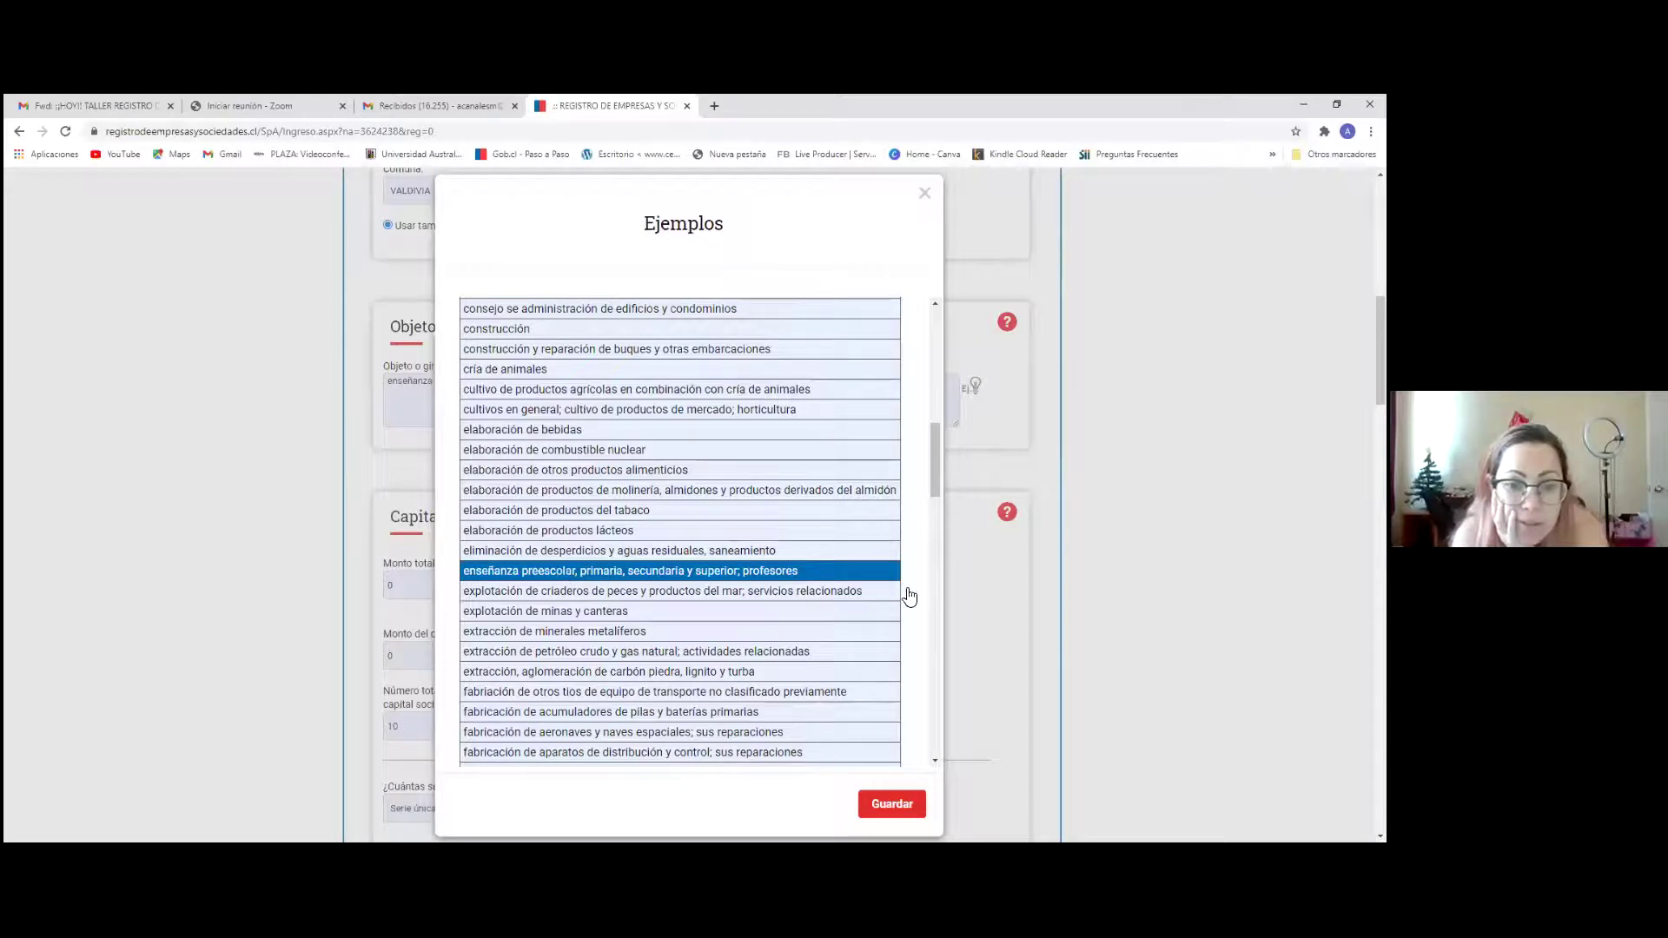
scroll(525, 643, "down", 3)
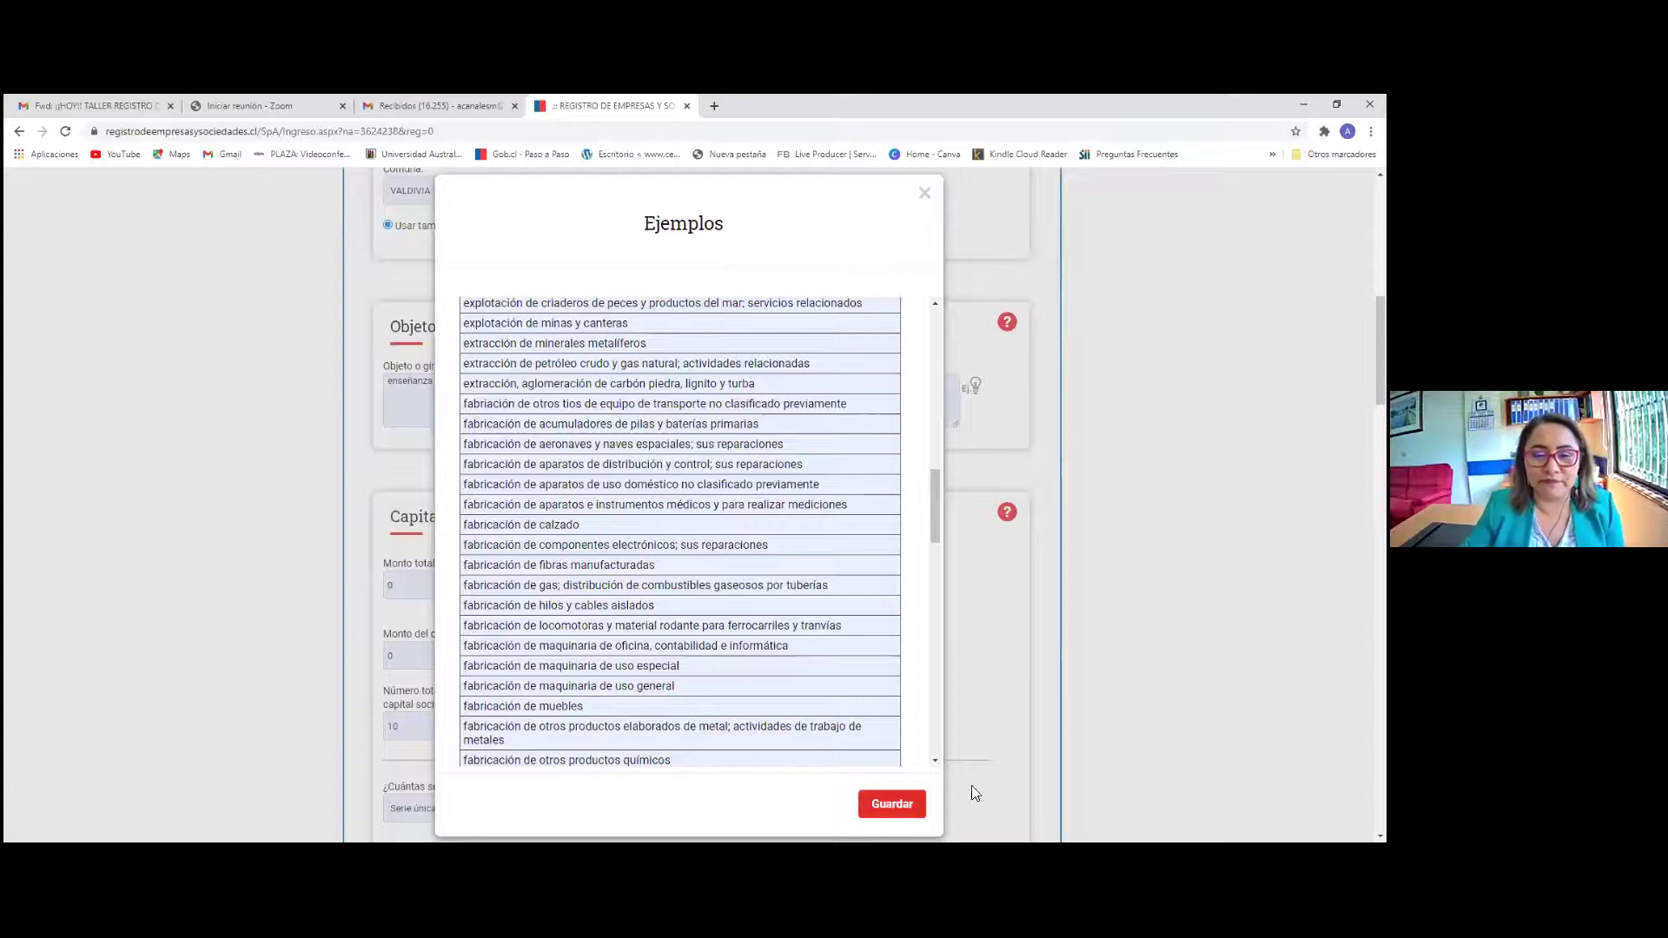
left_click_drag(937, 517, 926, 710)
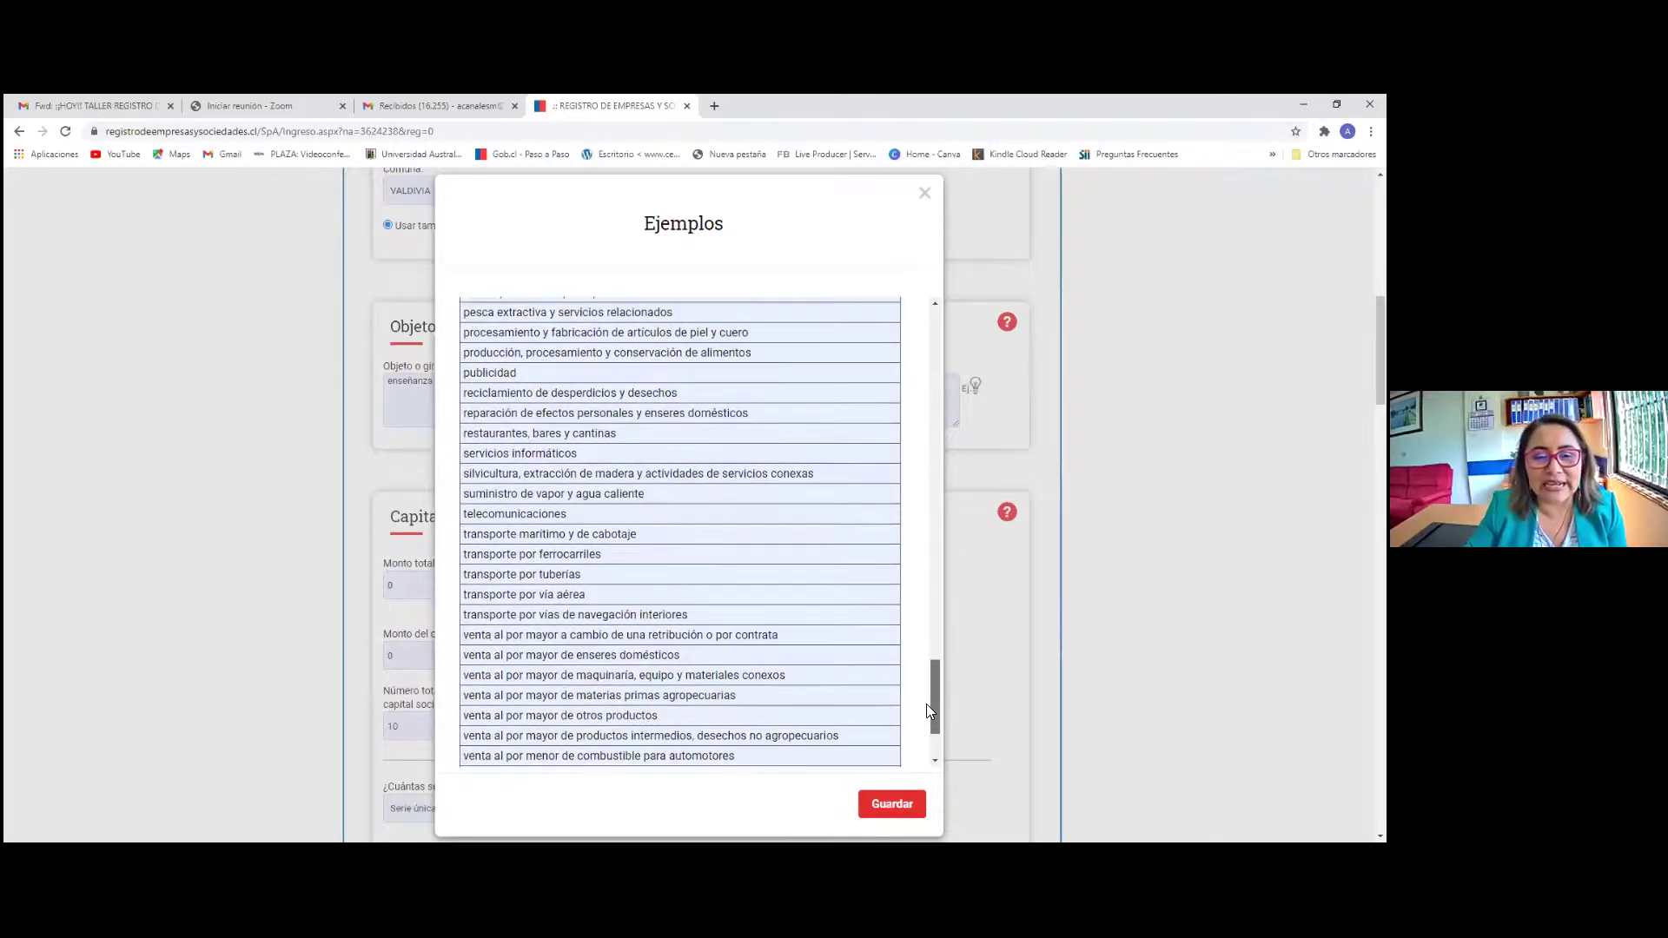
scroll(929, 585, "up", 5)
scroll(929, 458, "up", 10)
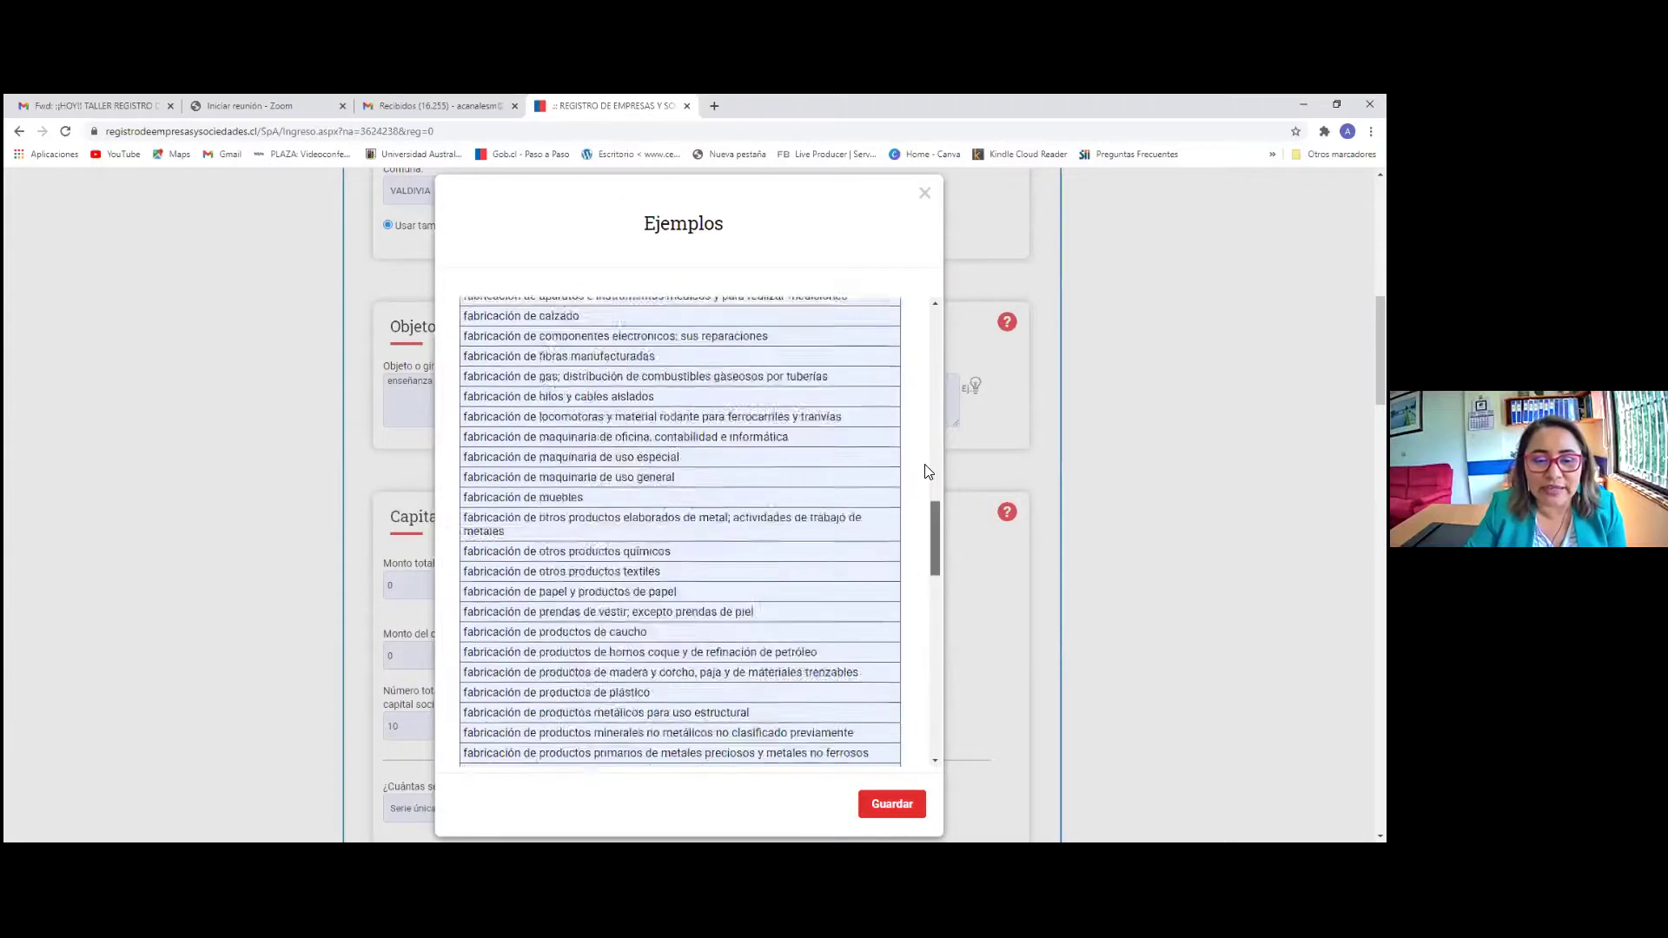
scroll(582, 600, "down", 1)
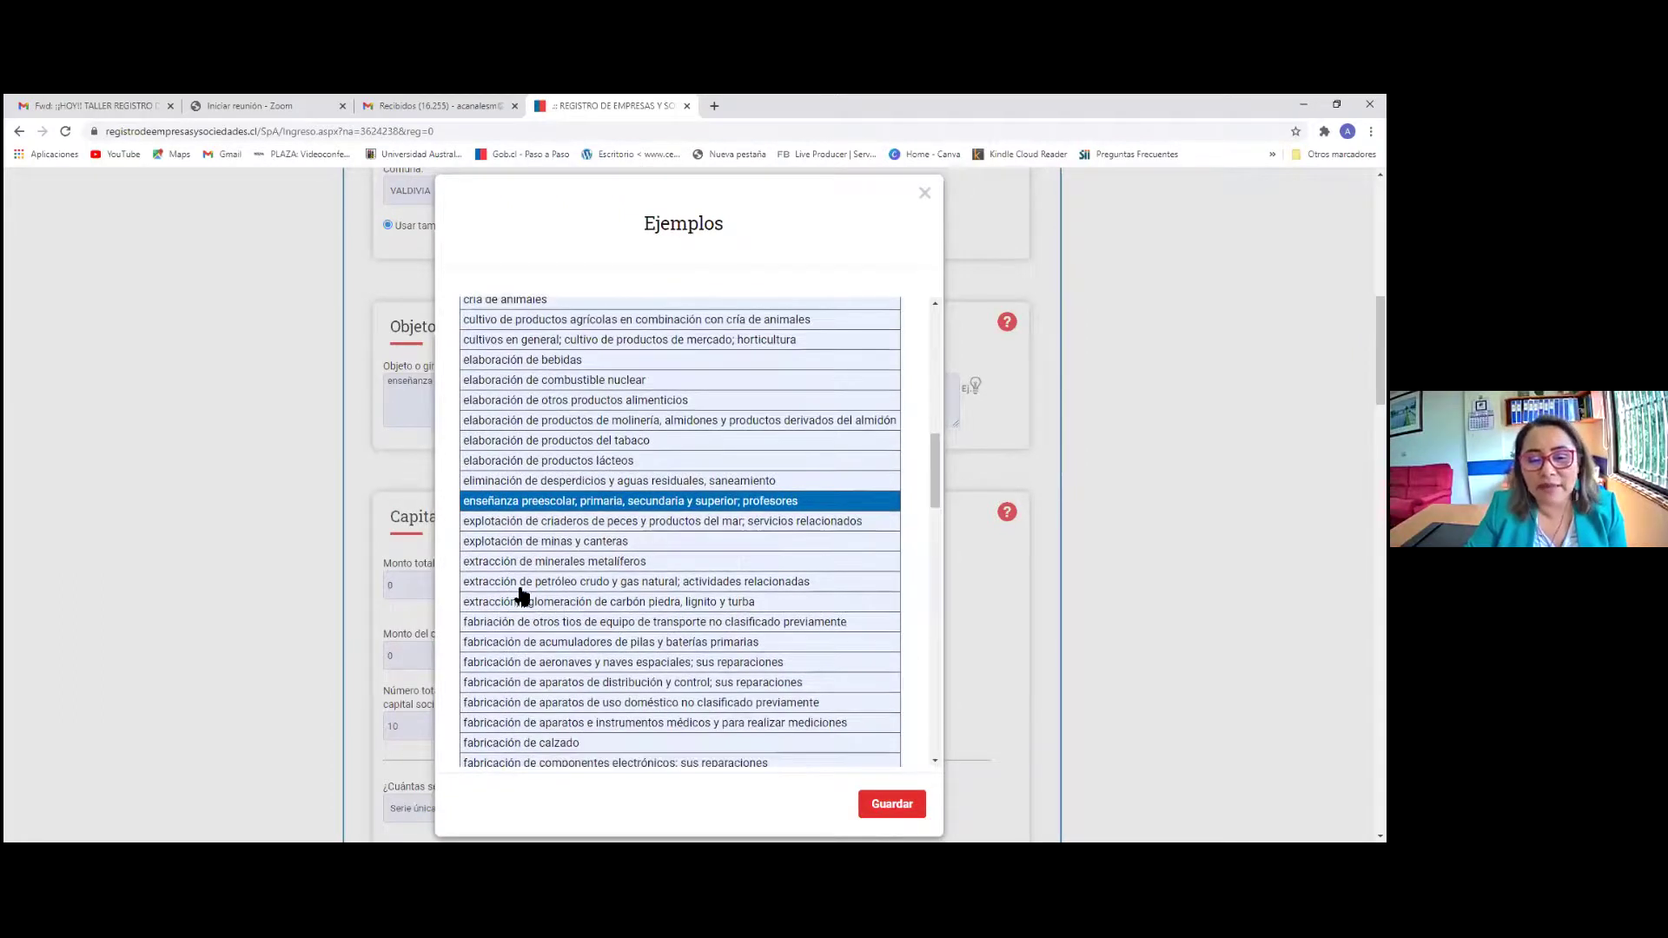
Tick crude oil extraction, distribution equipment and footwear manufacturing, then untick all three
left_click(517, 581)
left_click(508, 682)
left_click(514, 740)
scroll(565, 741, "down", 2)
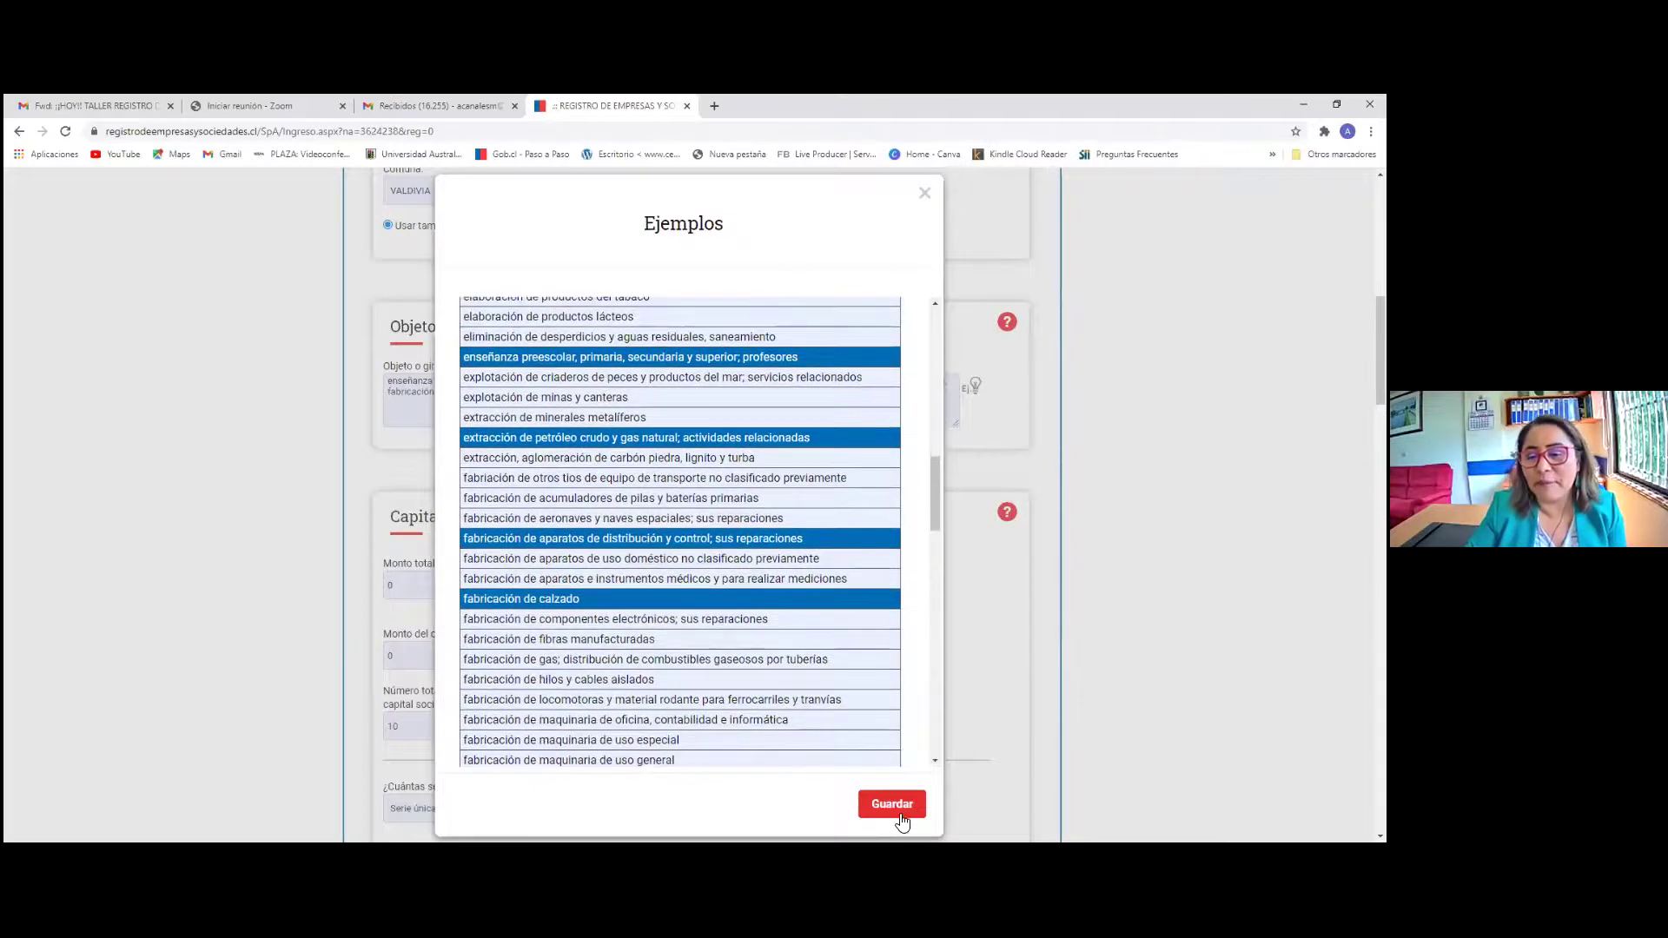
left_click(478, 441)
left_click(473, 539)
left_click(484, 599)
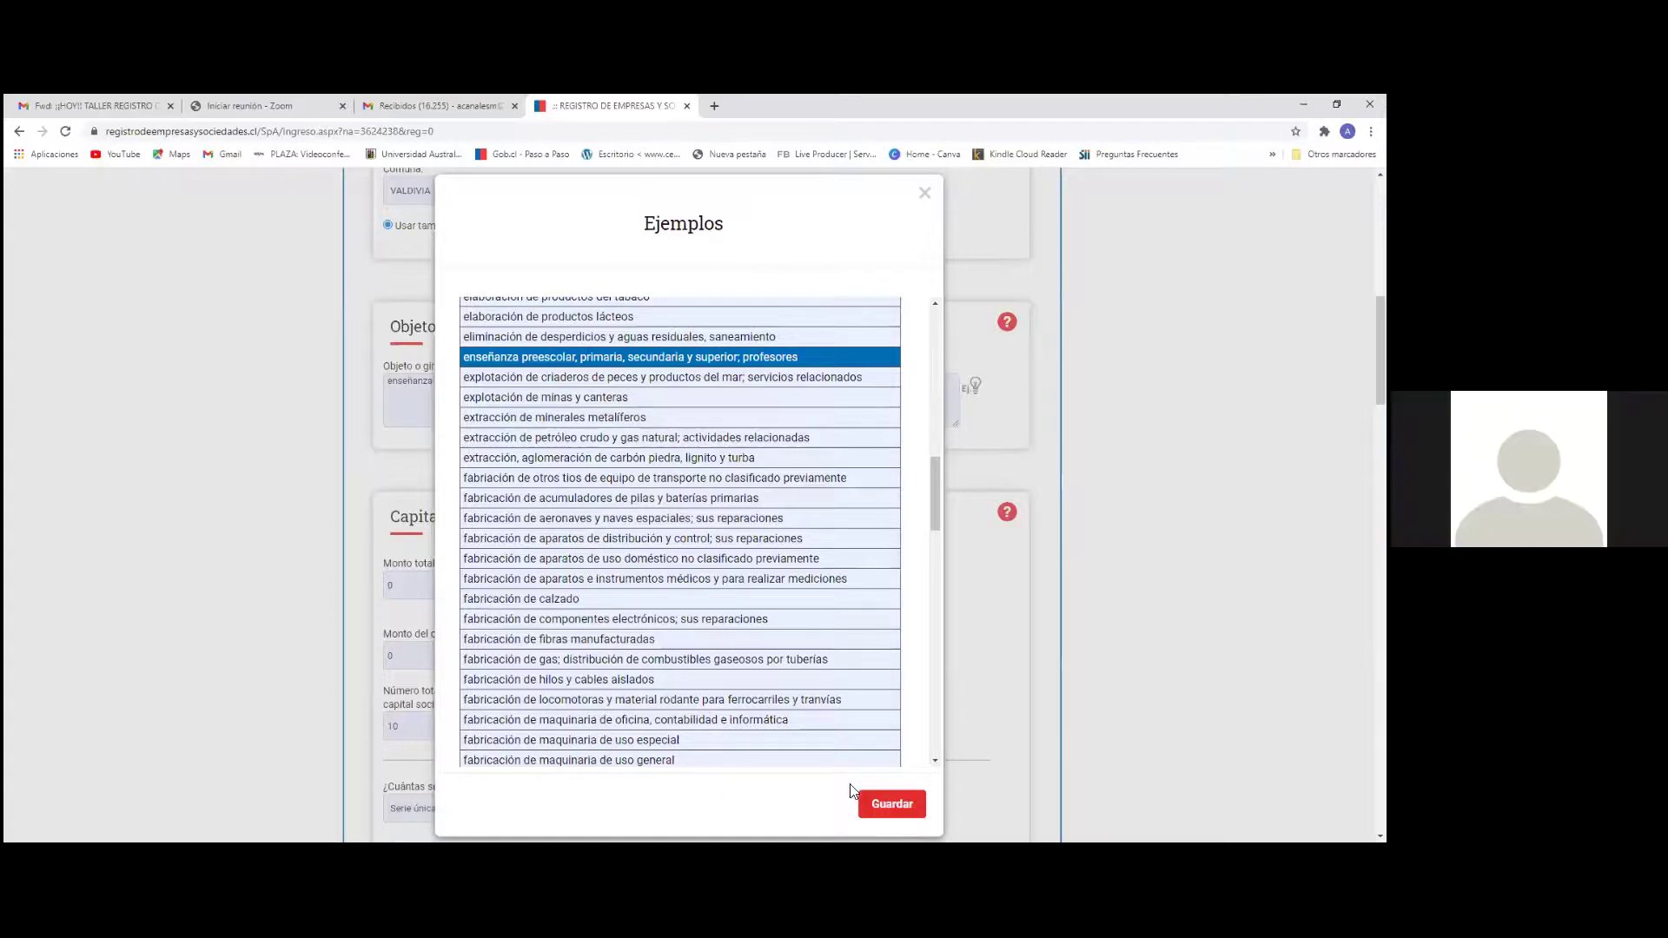
Save the enseñanza activity into the Objeto o giro social field
left_click(889, 804)
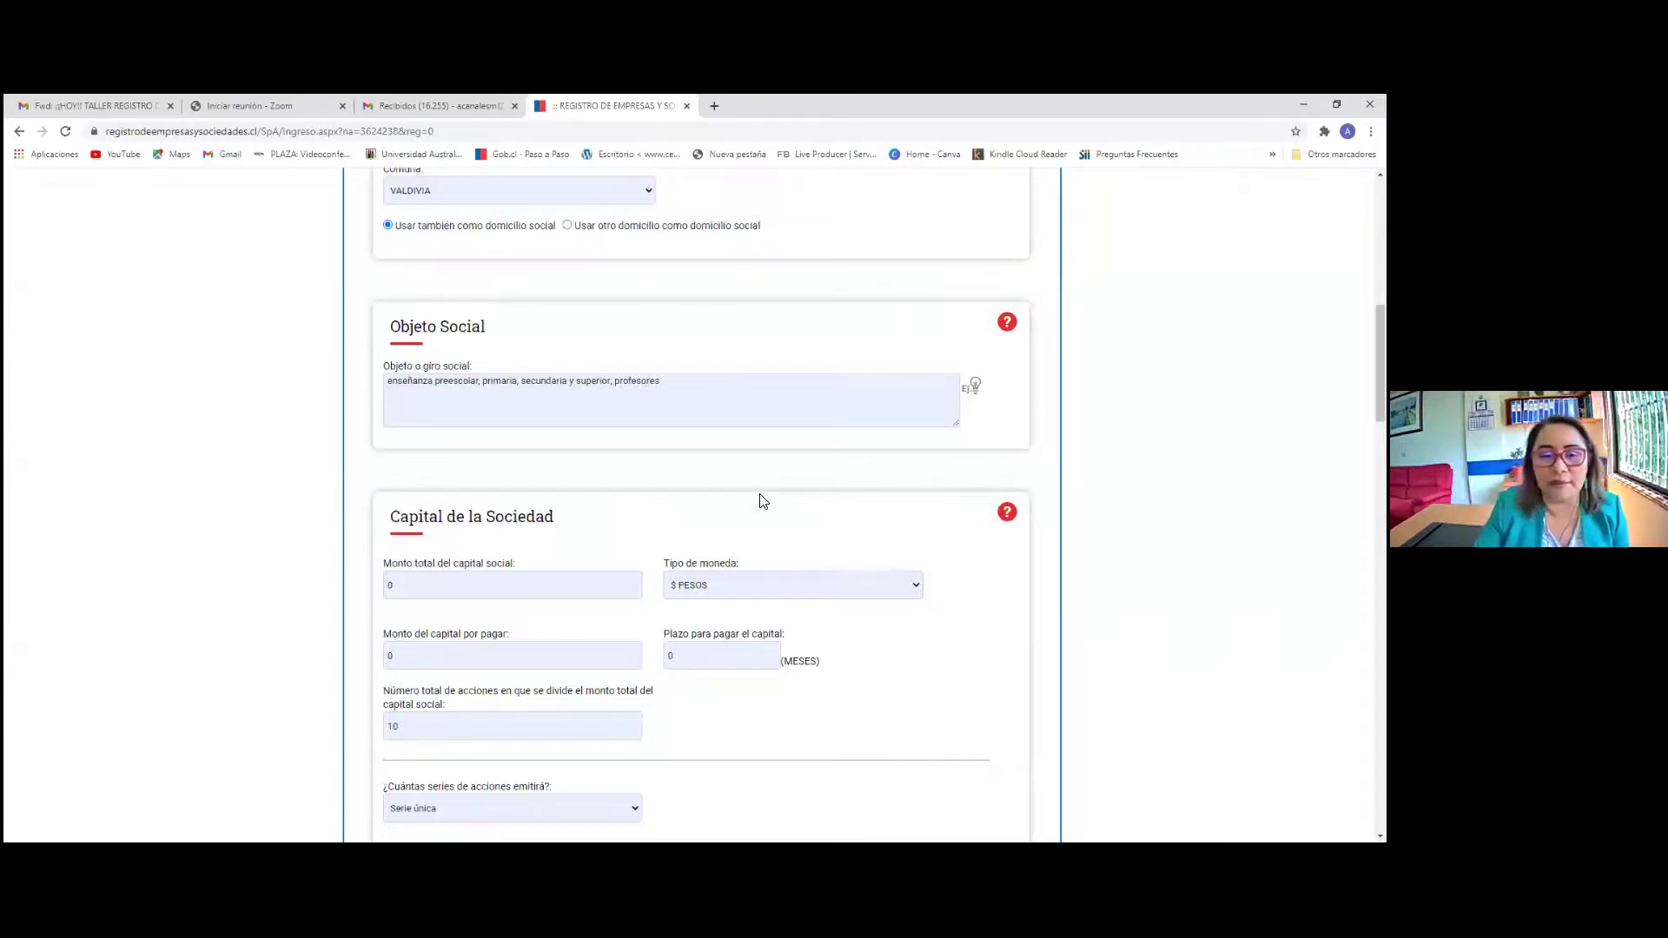
scroll(608, 495, "down", 2)
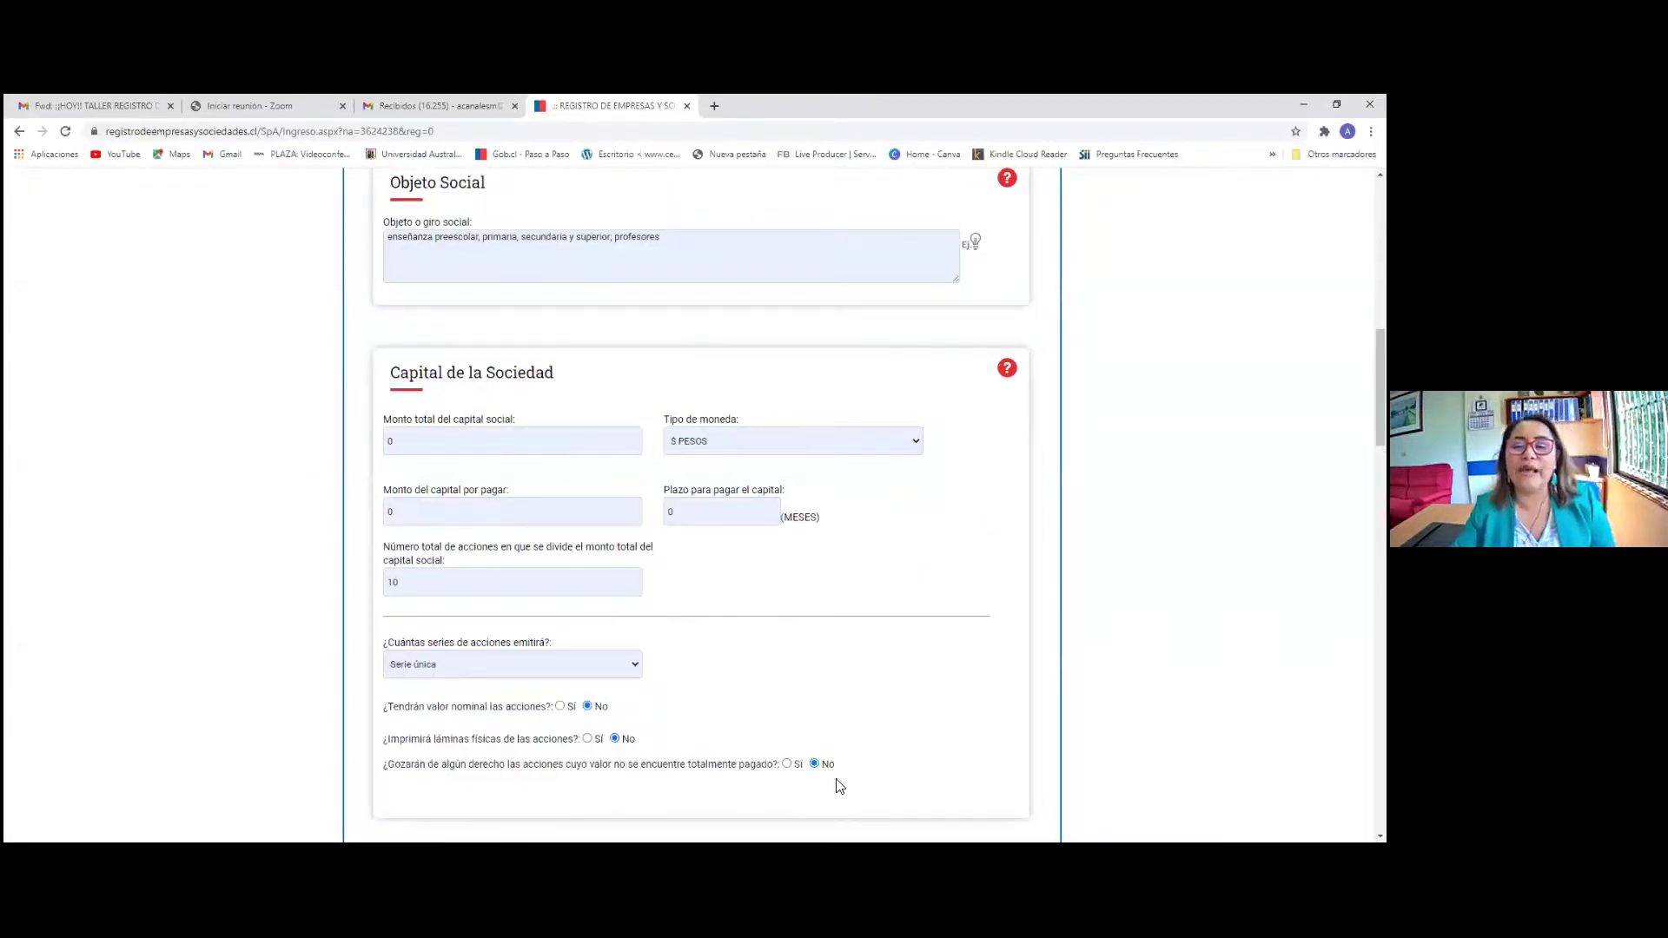
scroll(634, 808, "up", 2)
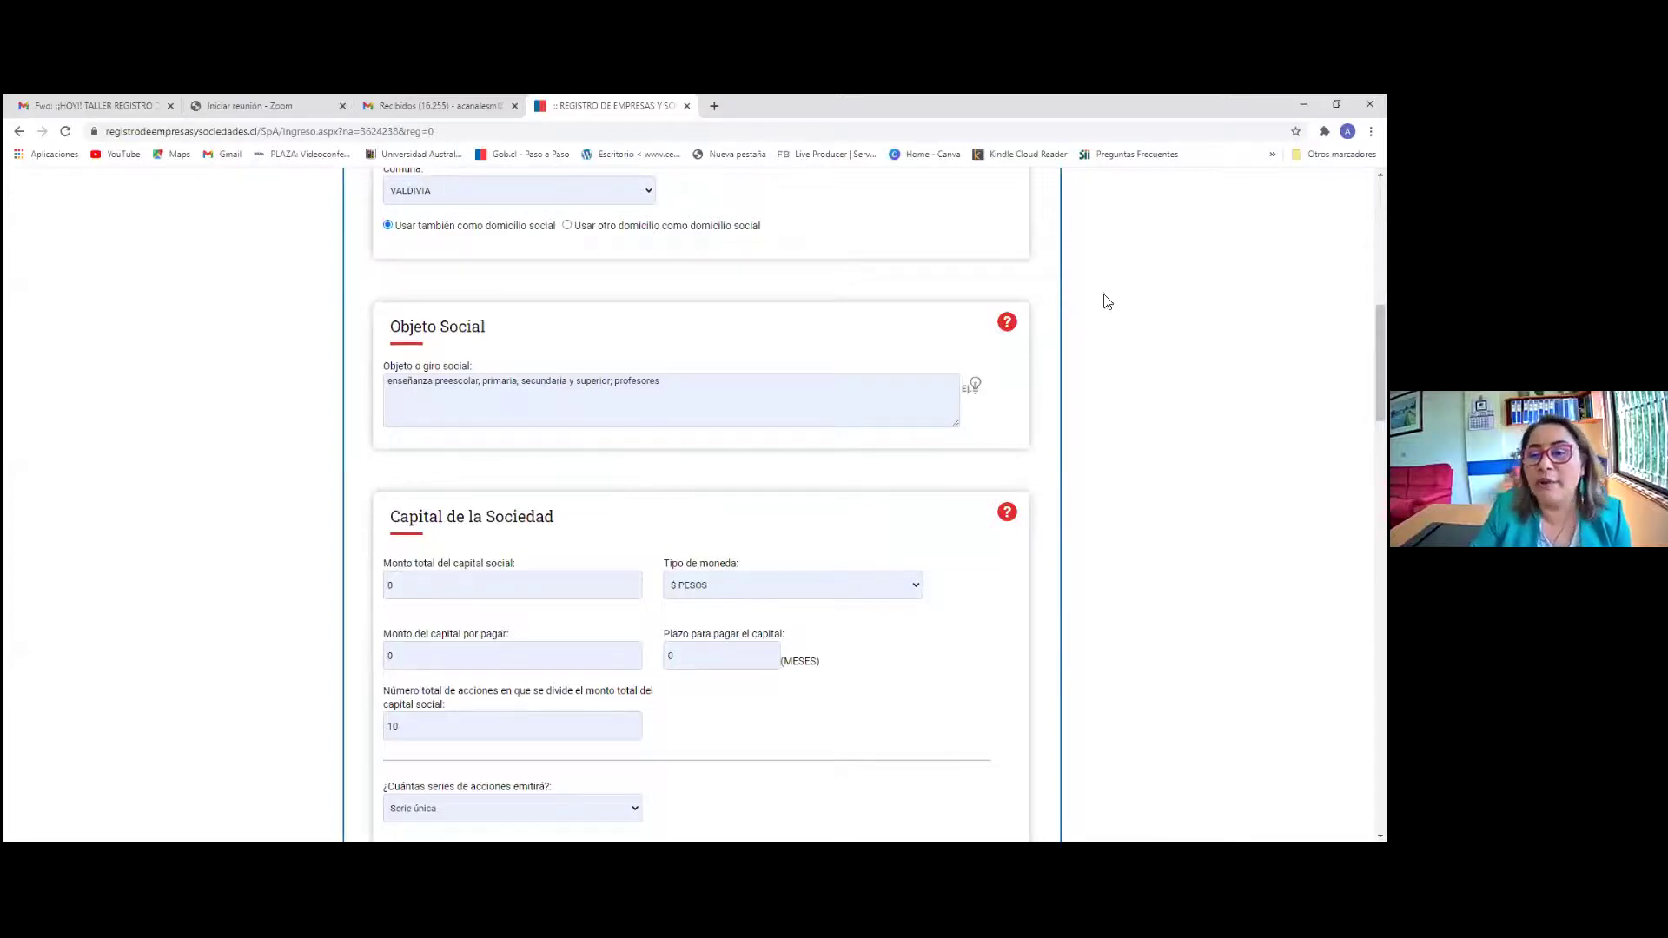
Read the Objeto Social help explanation, then dismiss it
left_click(1007, 324)
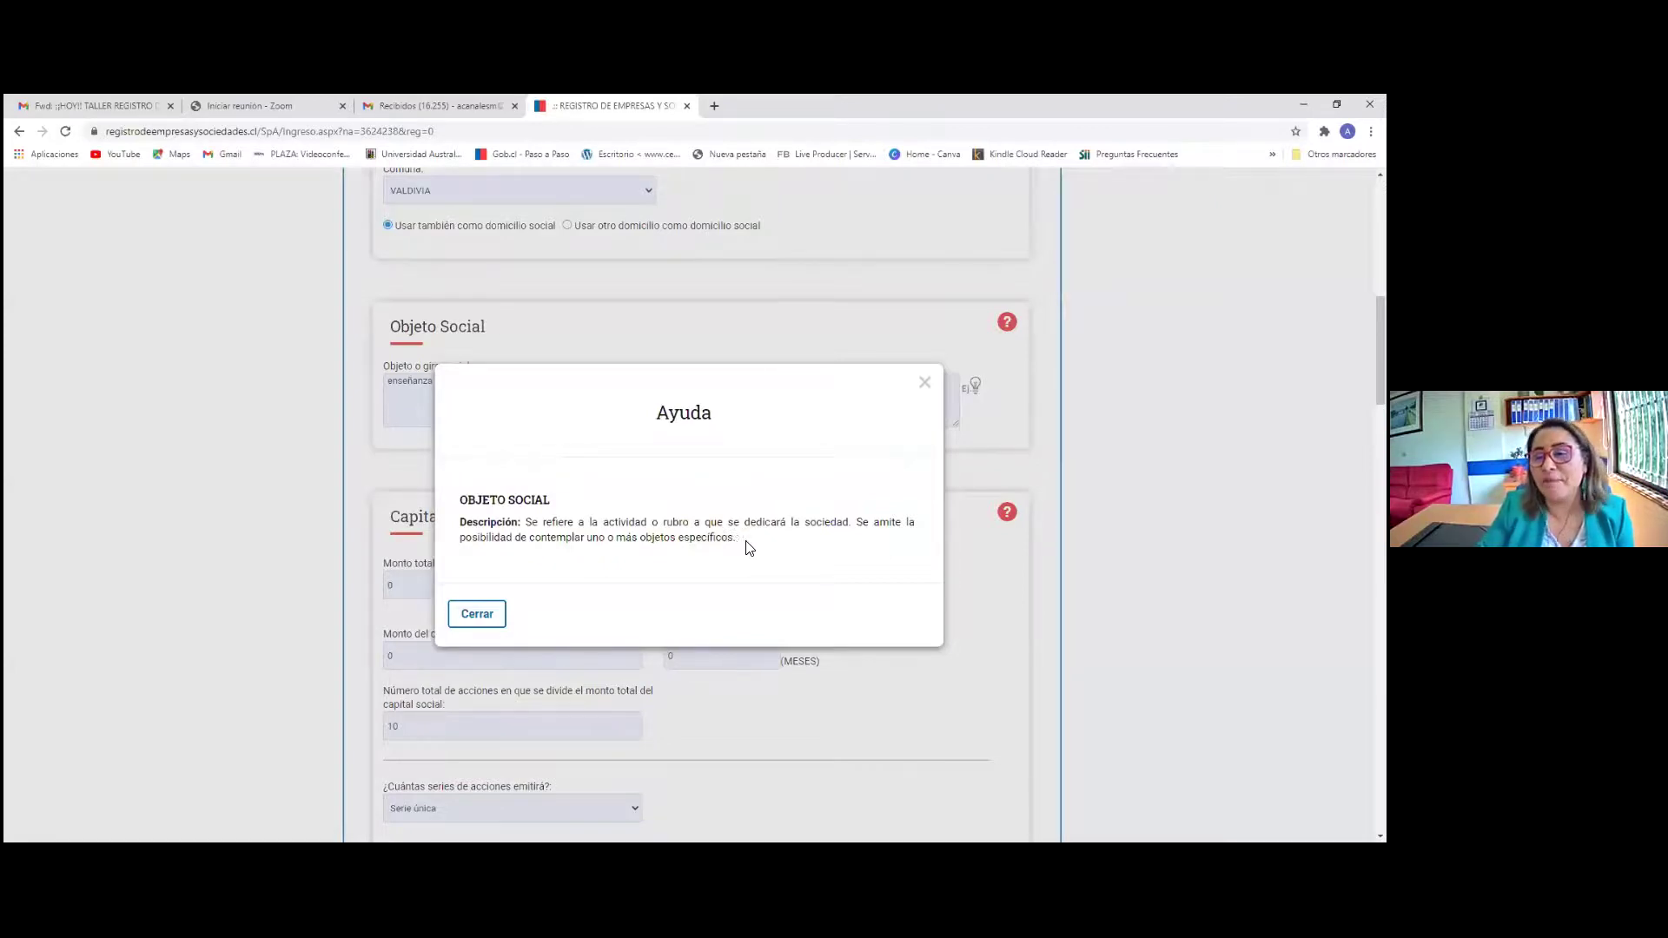
left_click(923, 383)
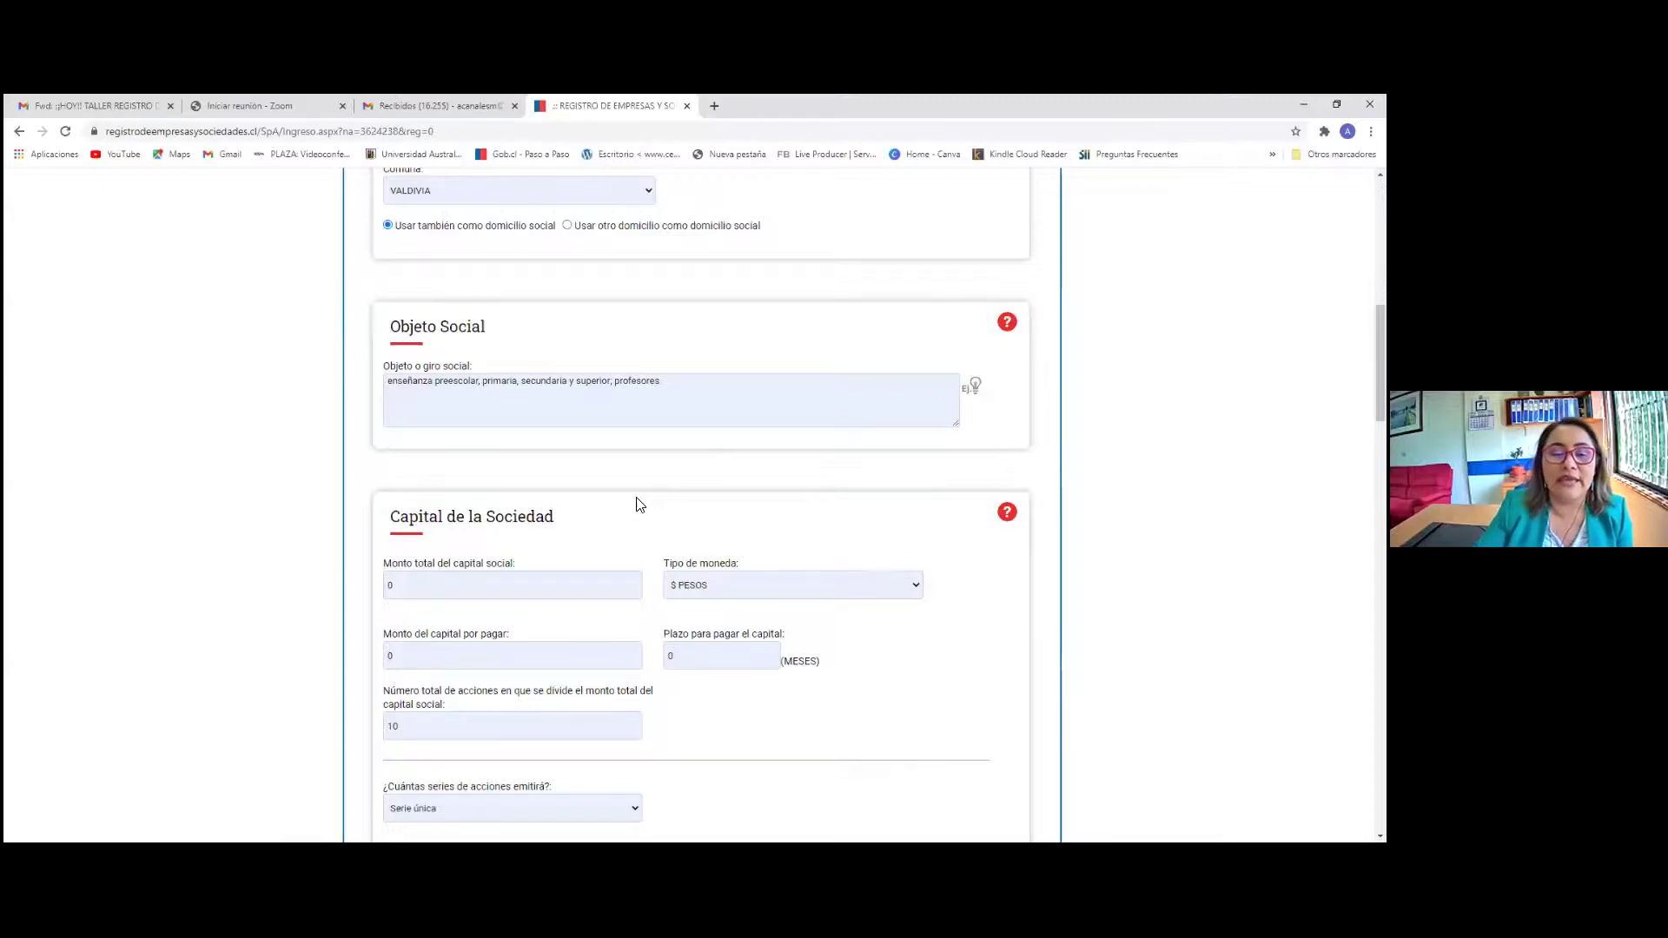
scroll(637, 505, "down", 2)
scroll(406, 436, "down", 1)
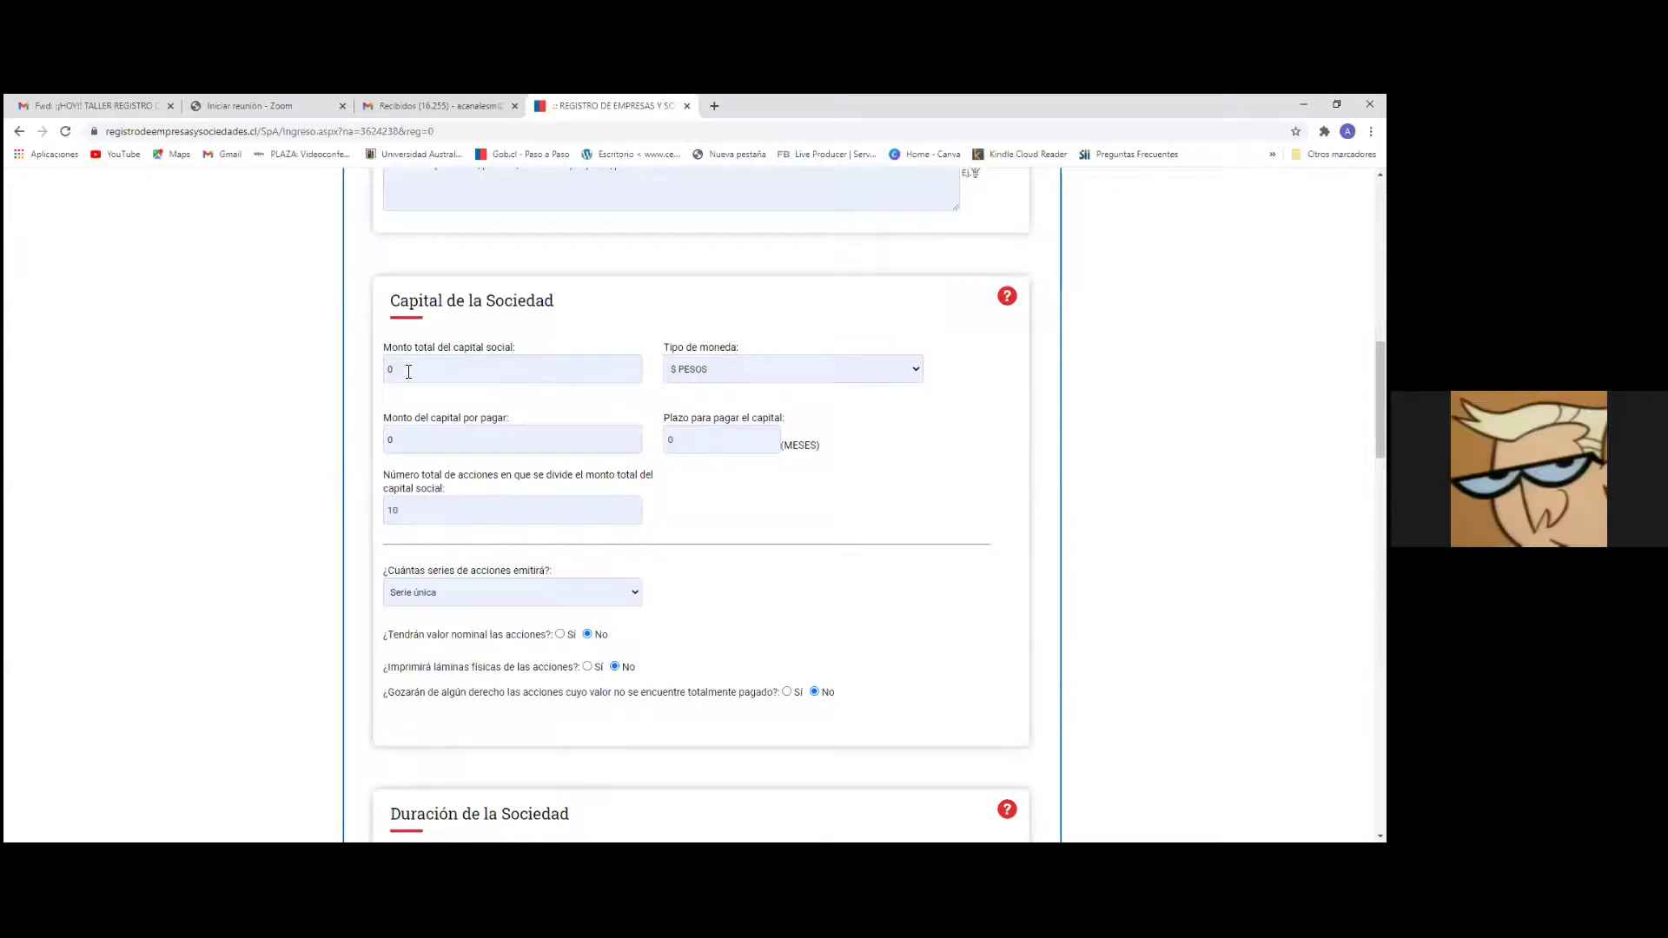
scroll(423, 380, "up", 2)
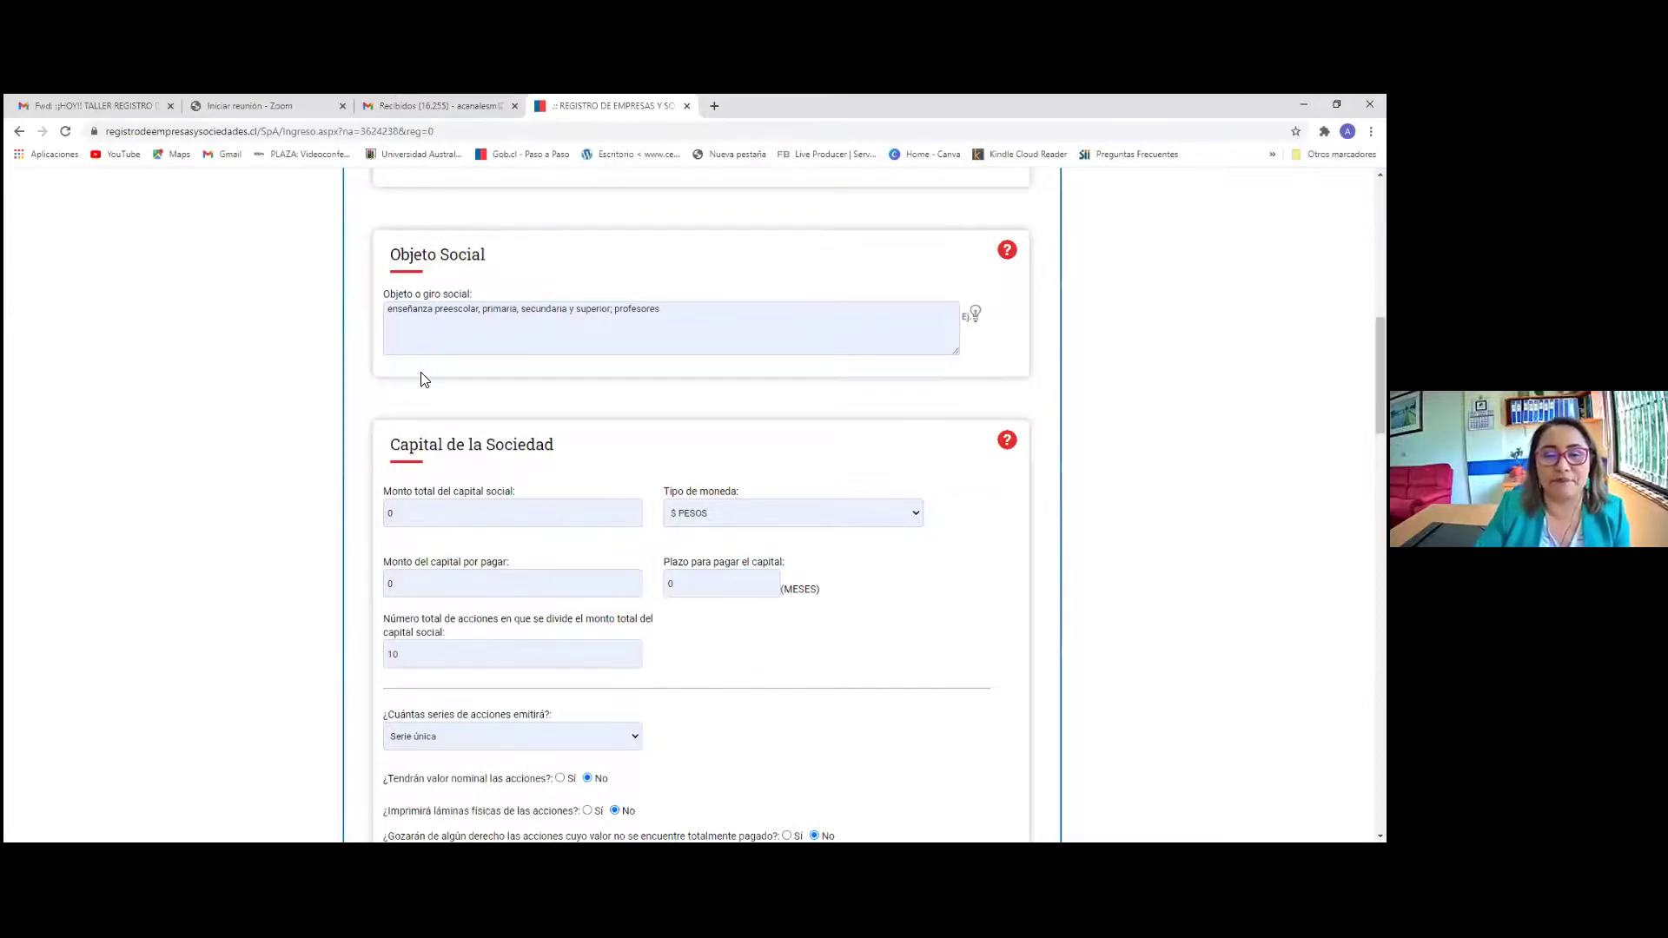
scroll(423, 380, "down", 2)
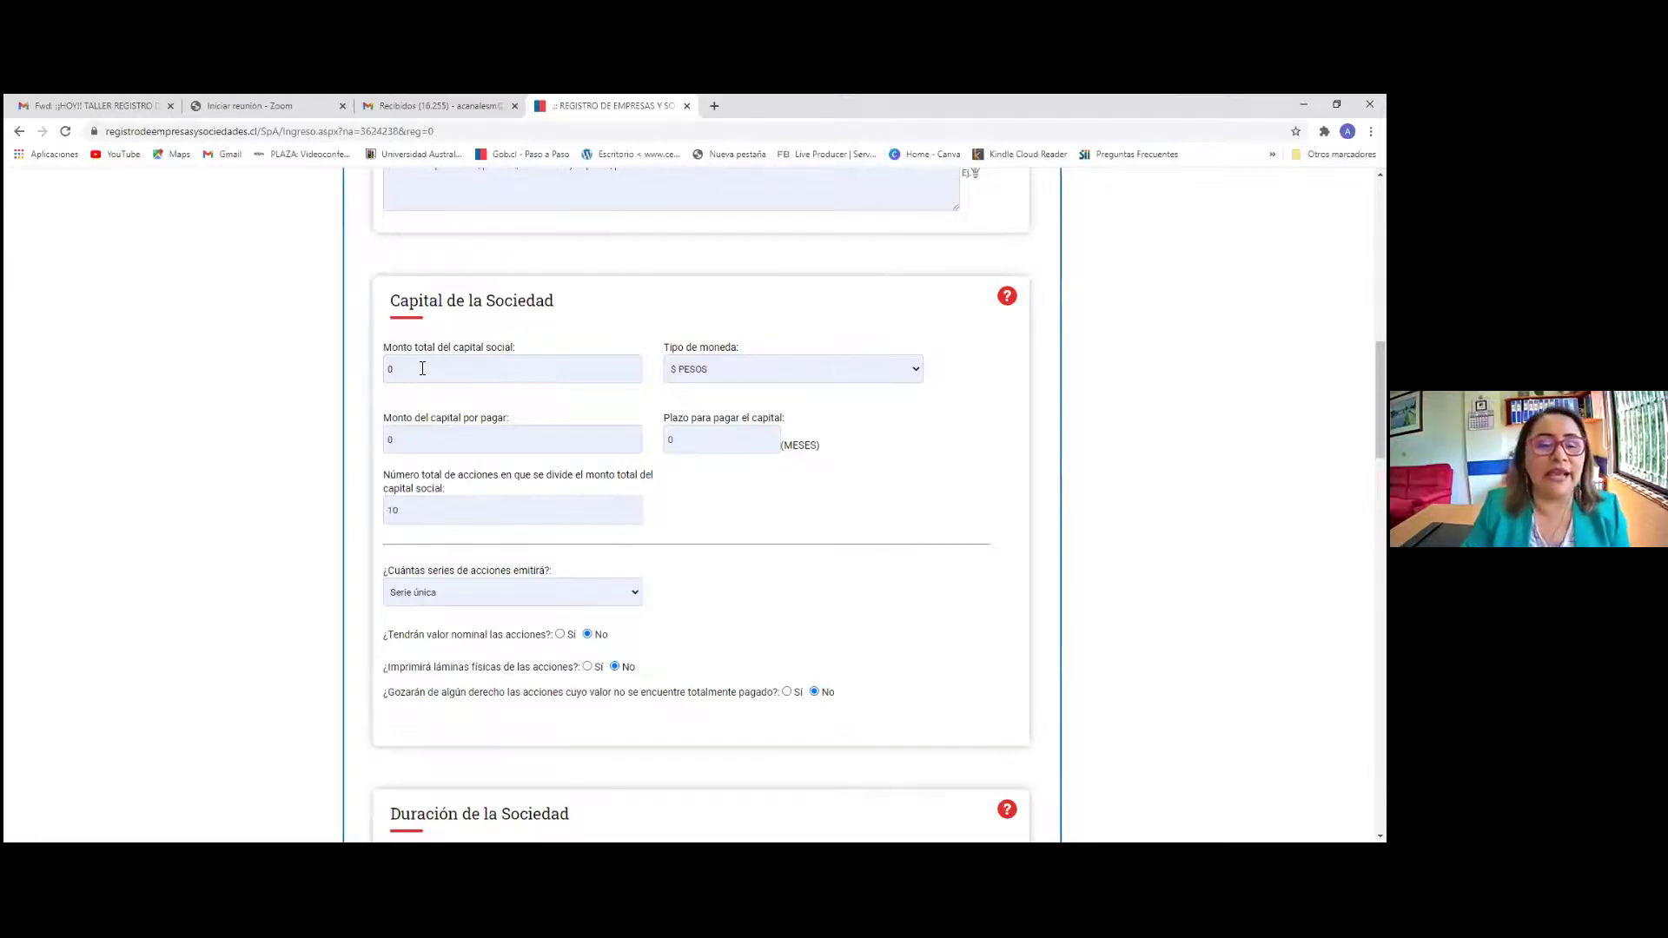
left_click(418, 370)
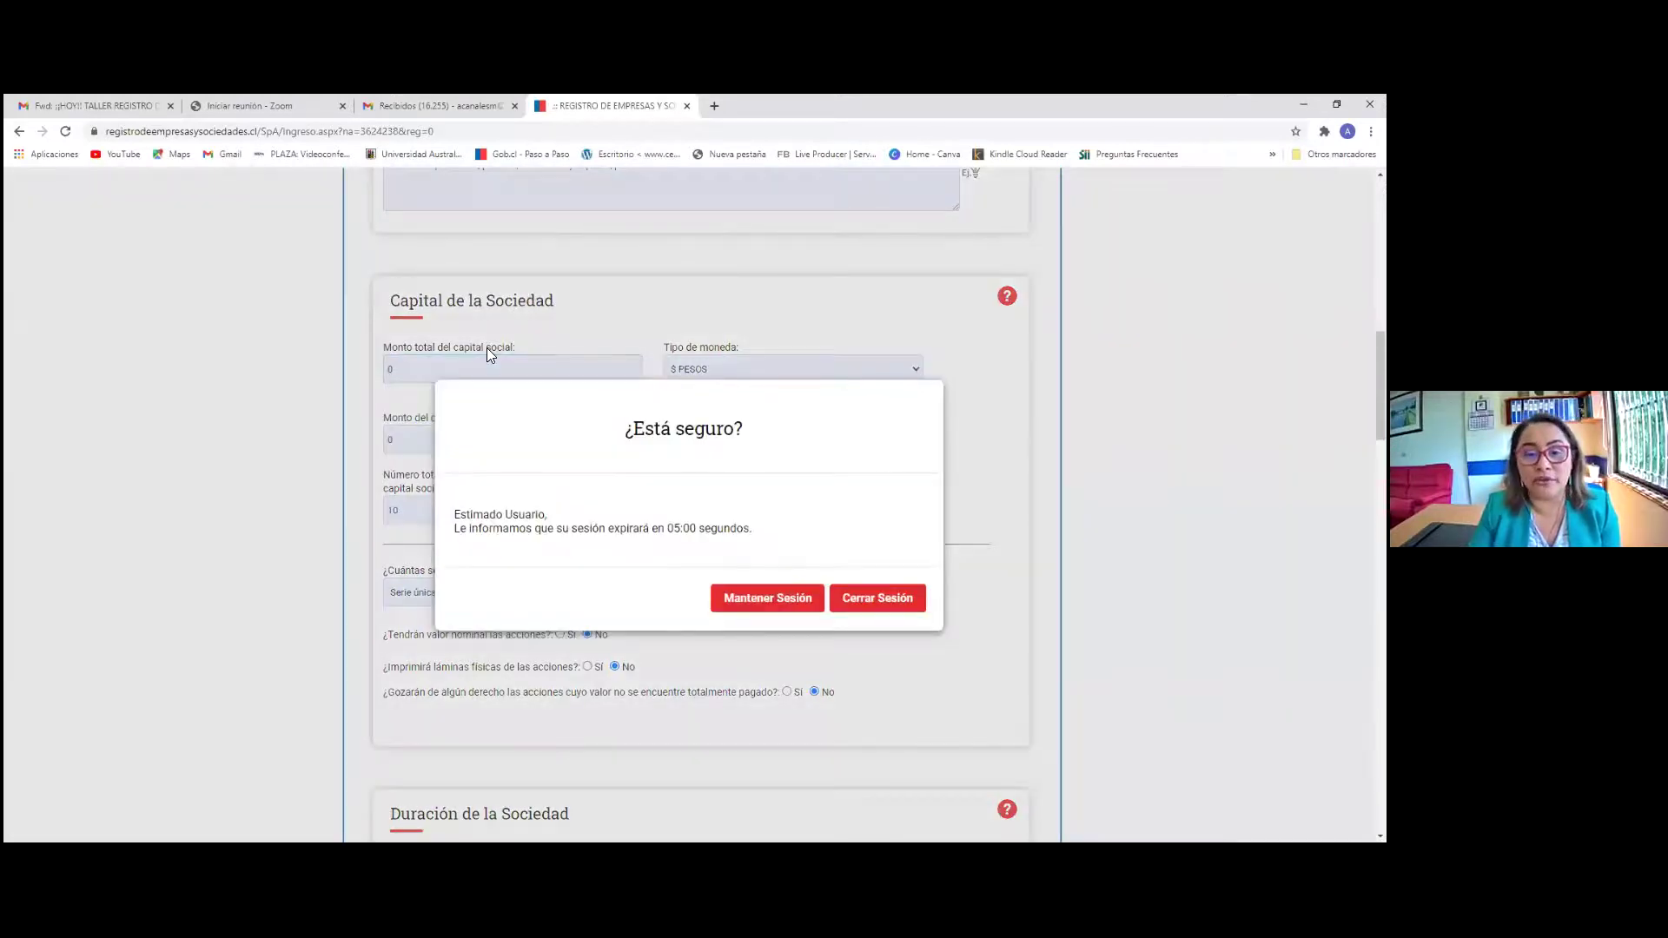
left_click(744, 599)
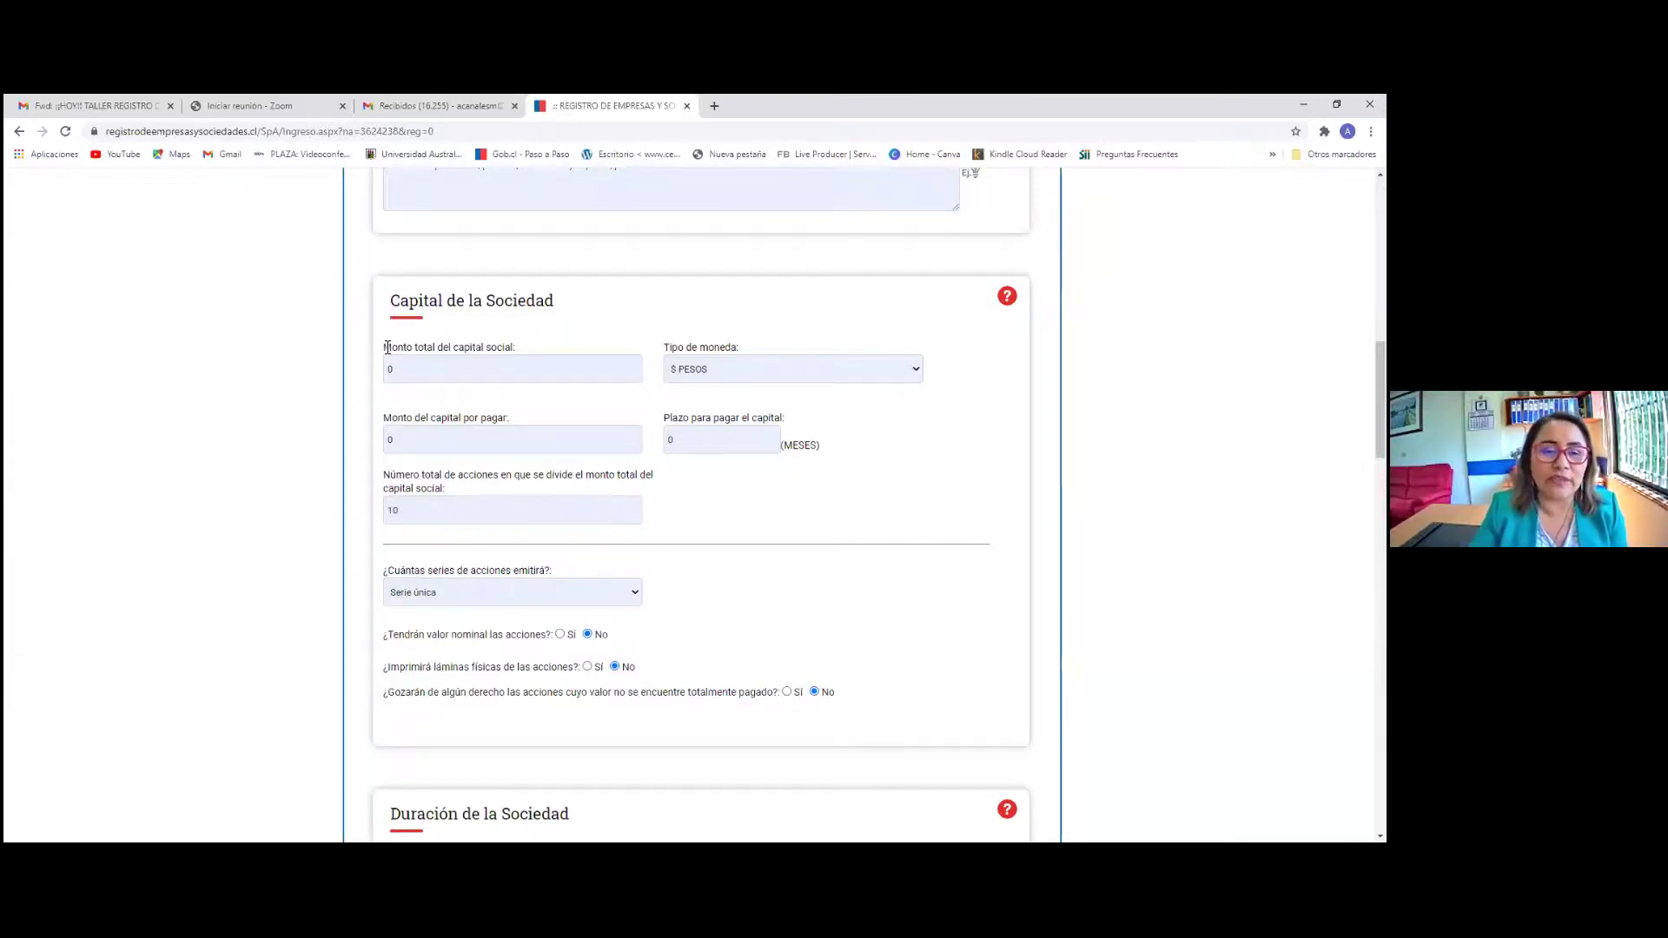
left_click_drag(387, 348, 539, 349)
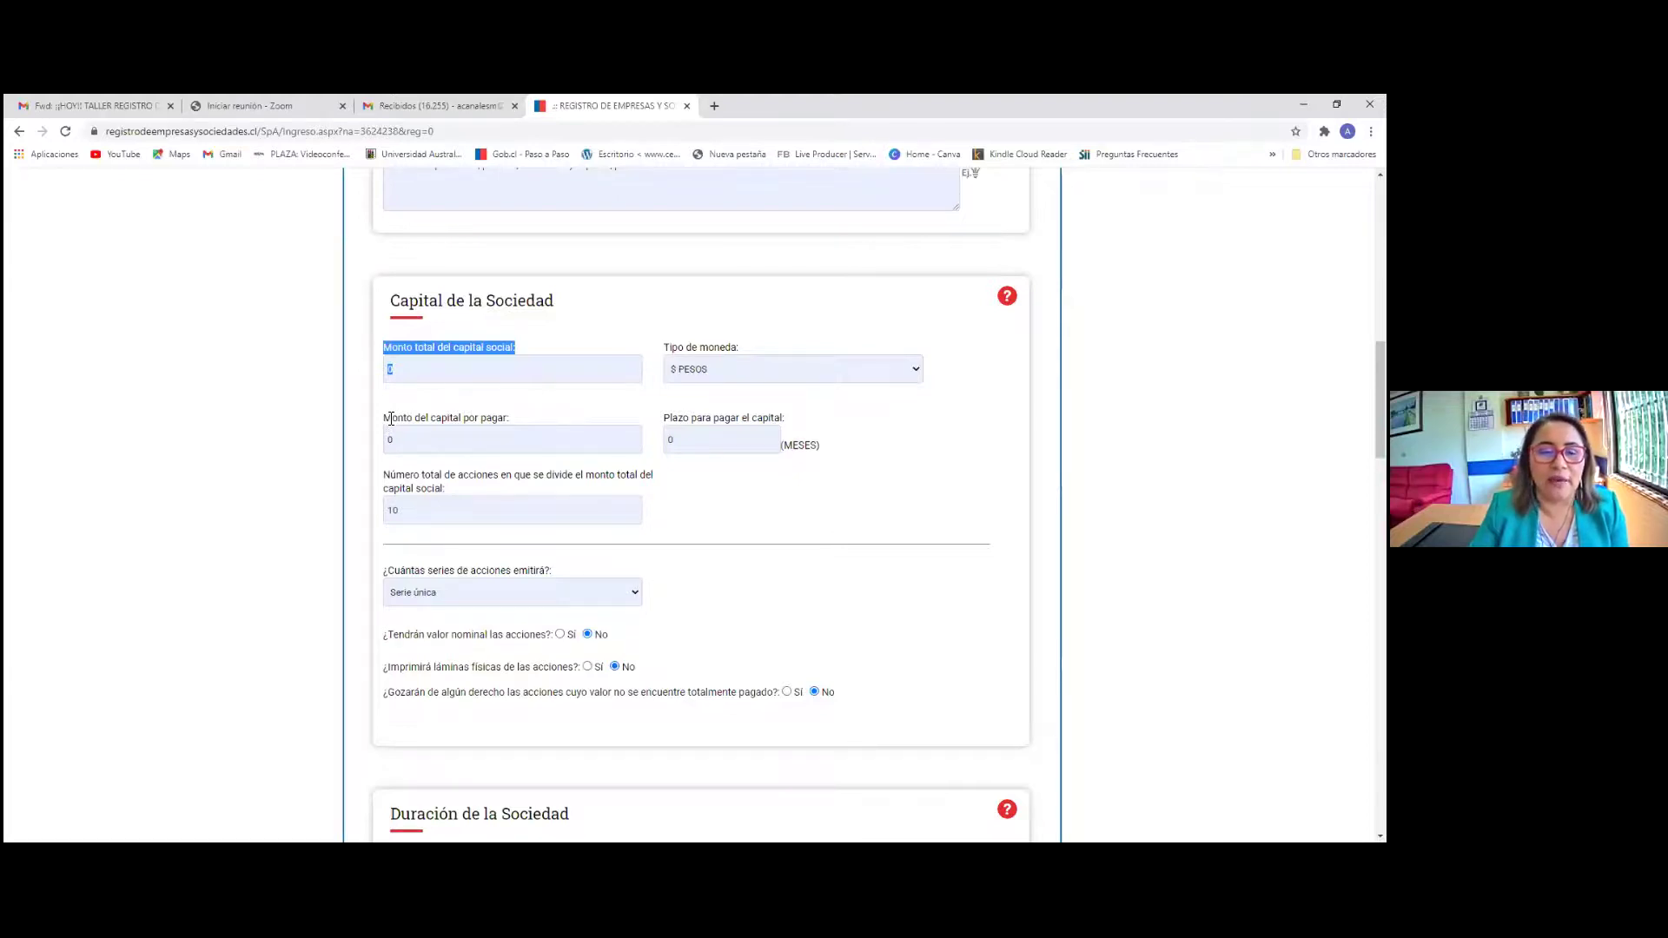
left_click_drag(388, 418, 557, 430)
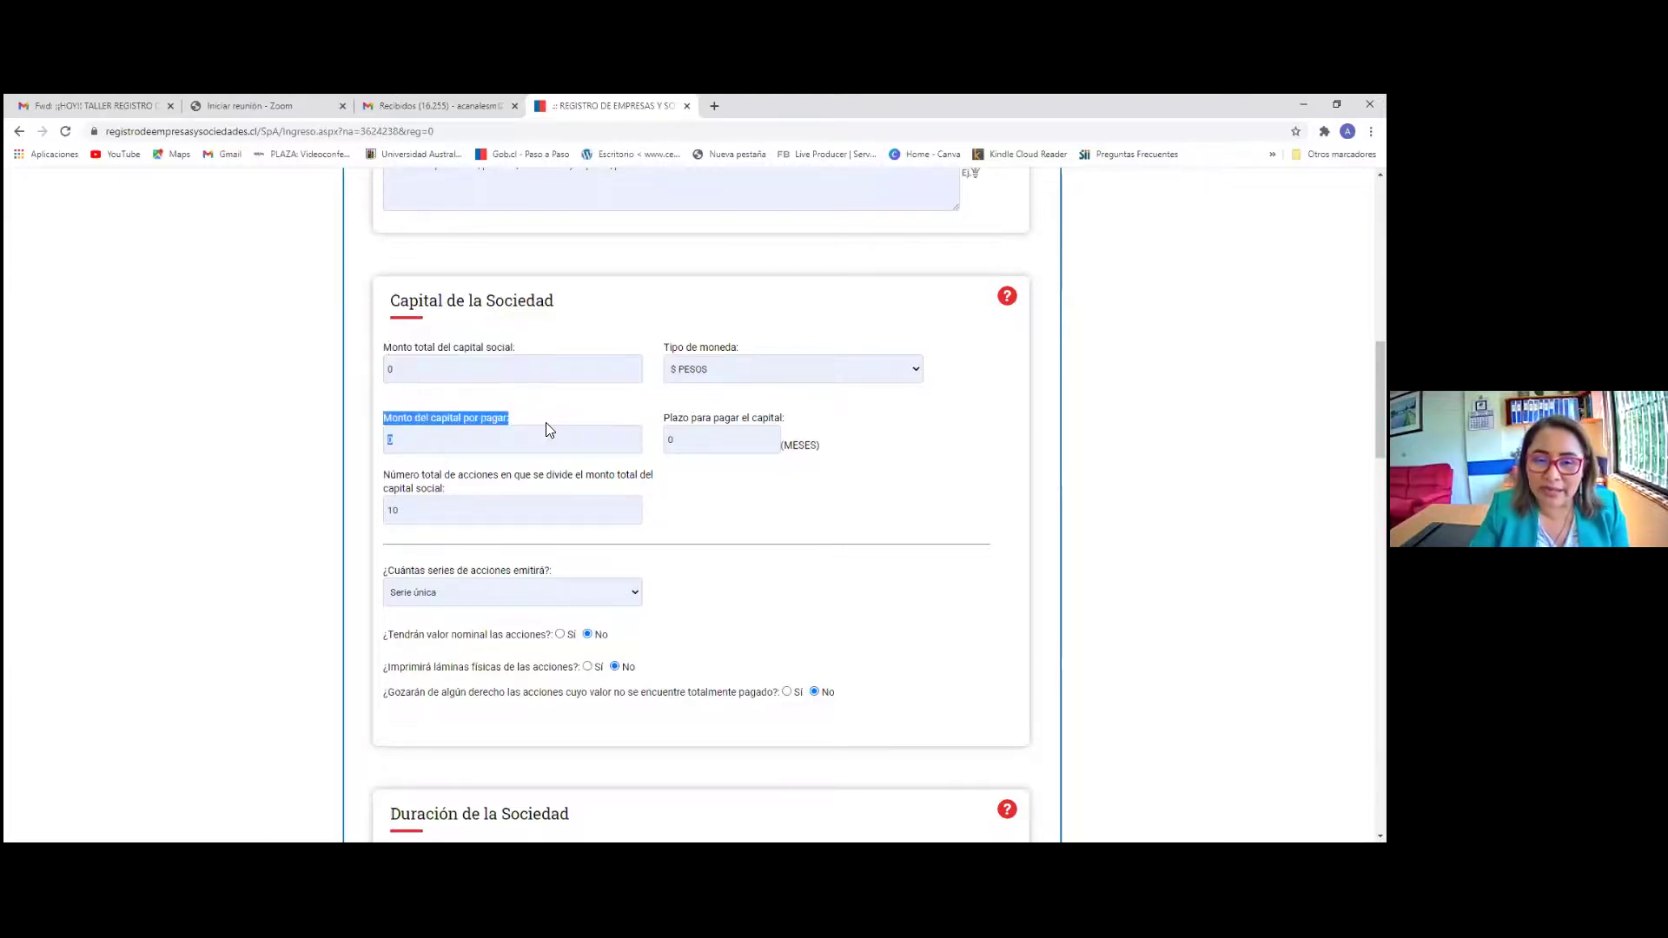
left_click(790, 421, "shift")
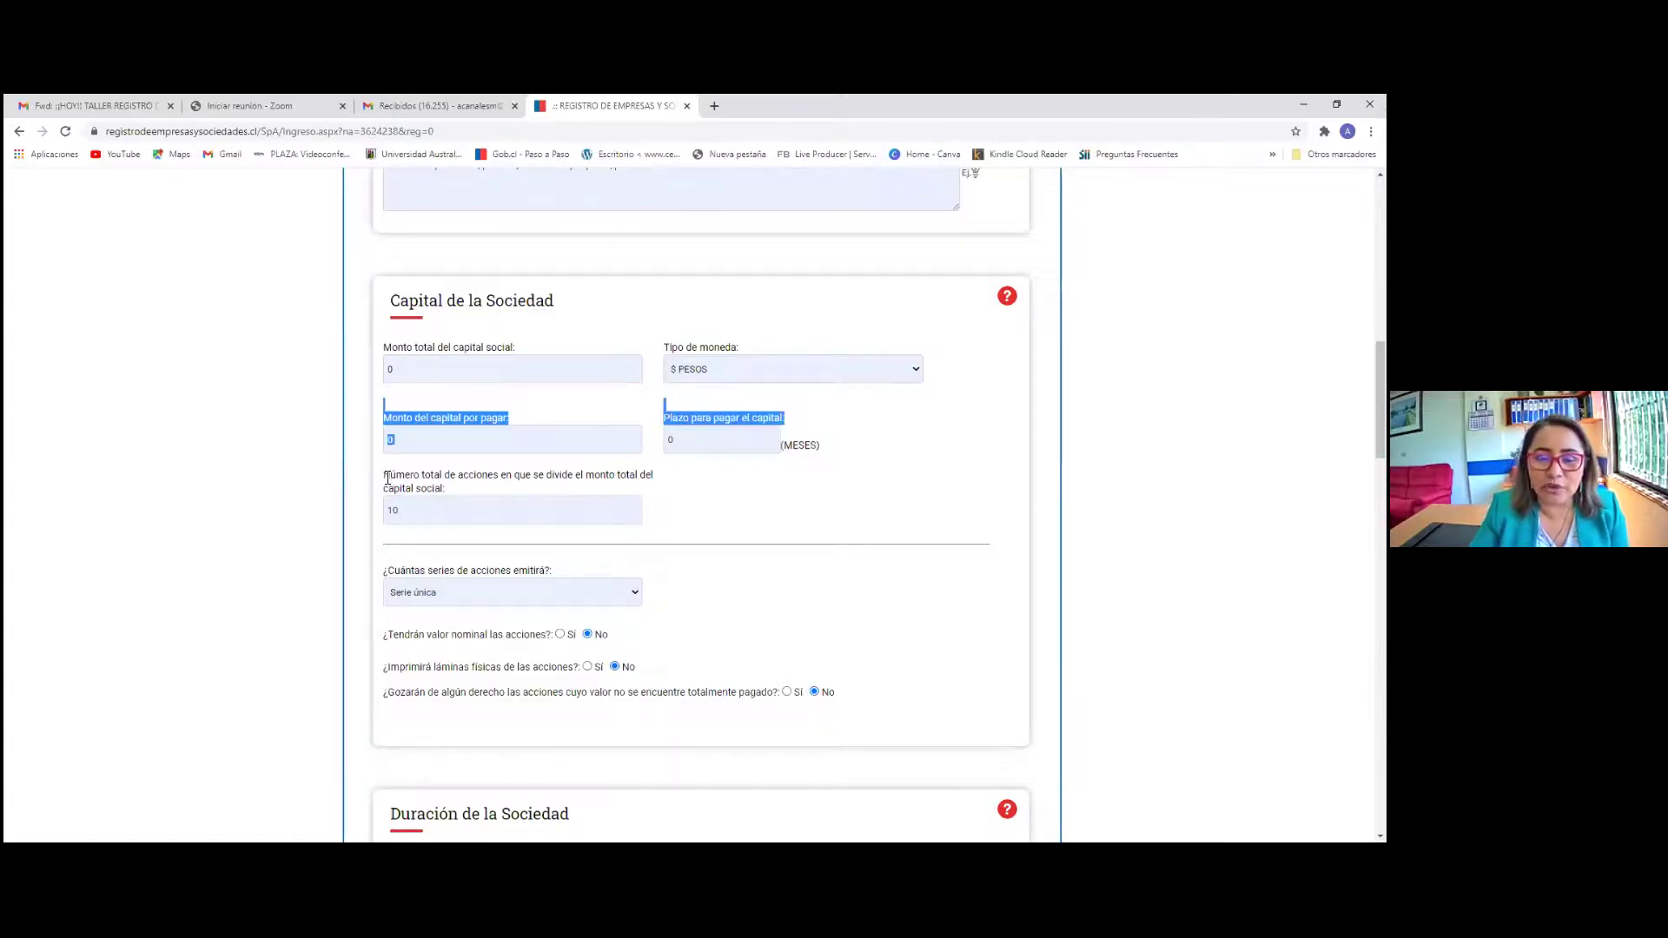
left_click_drag(383, 475, 464, 490)
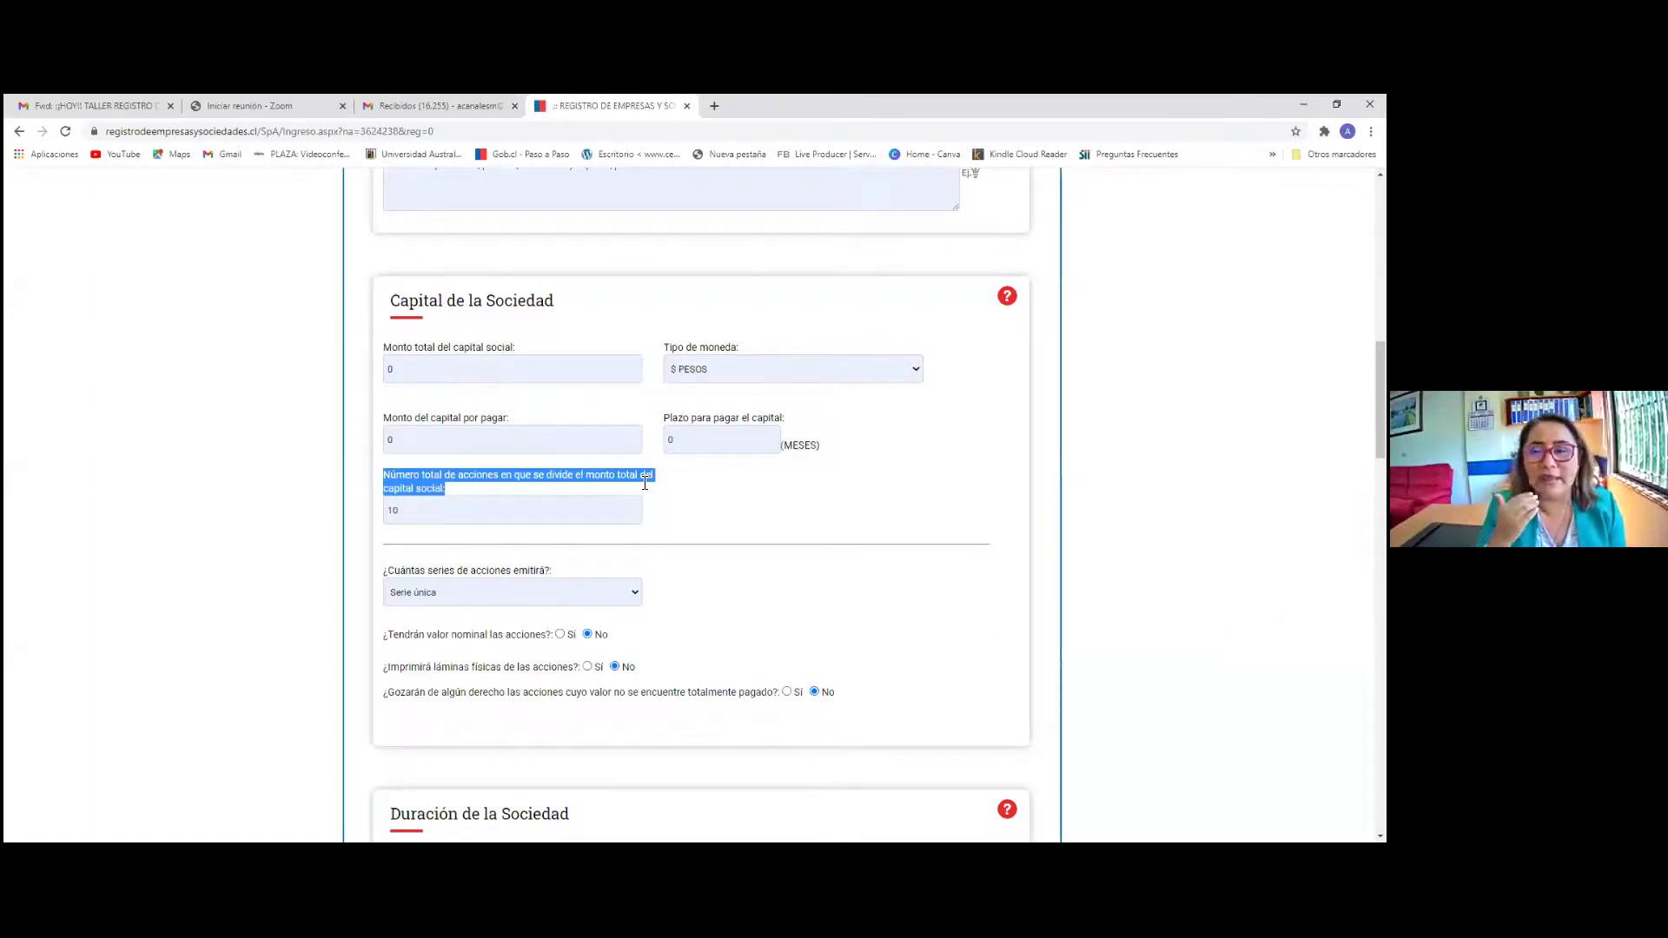
Enter a total share capital of 2.500.000 in $ PESOS
left_click(426, 374)
type("2.500.000")
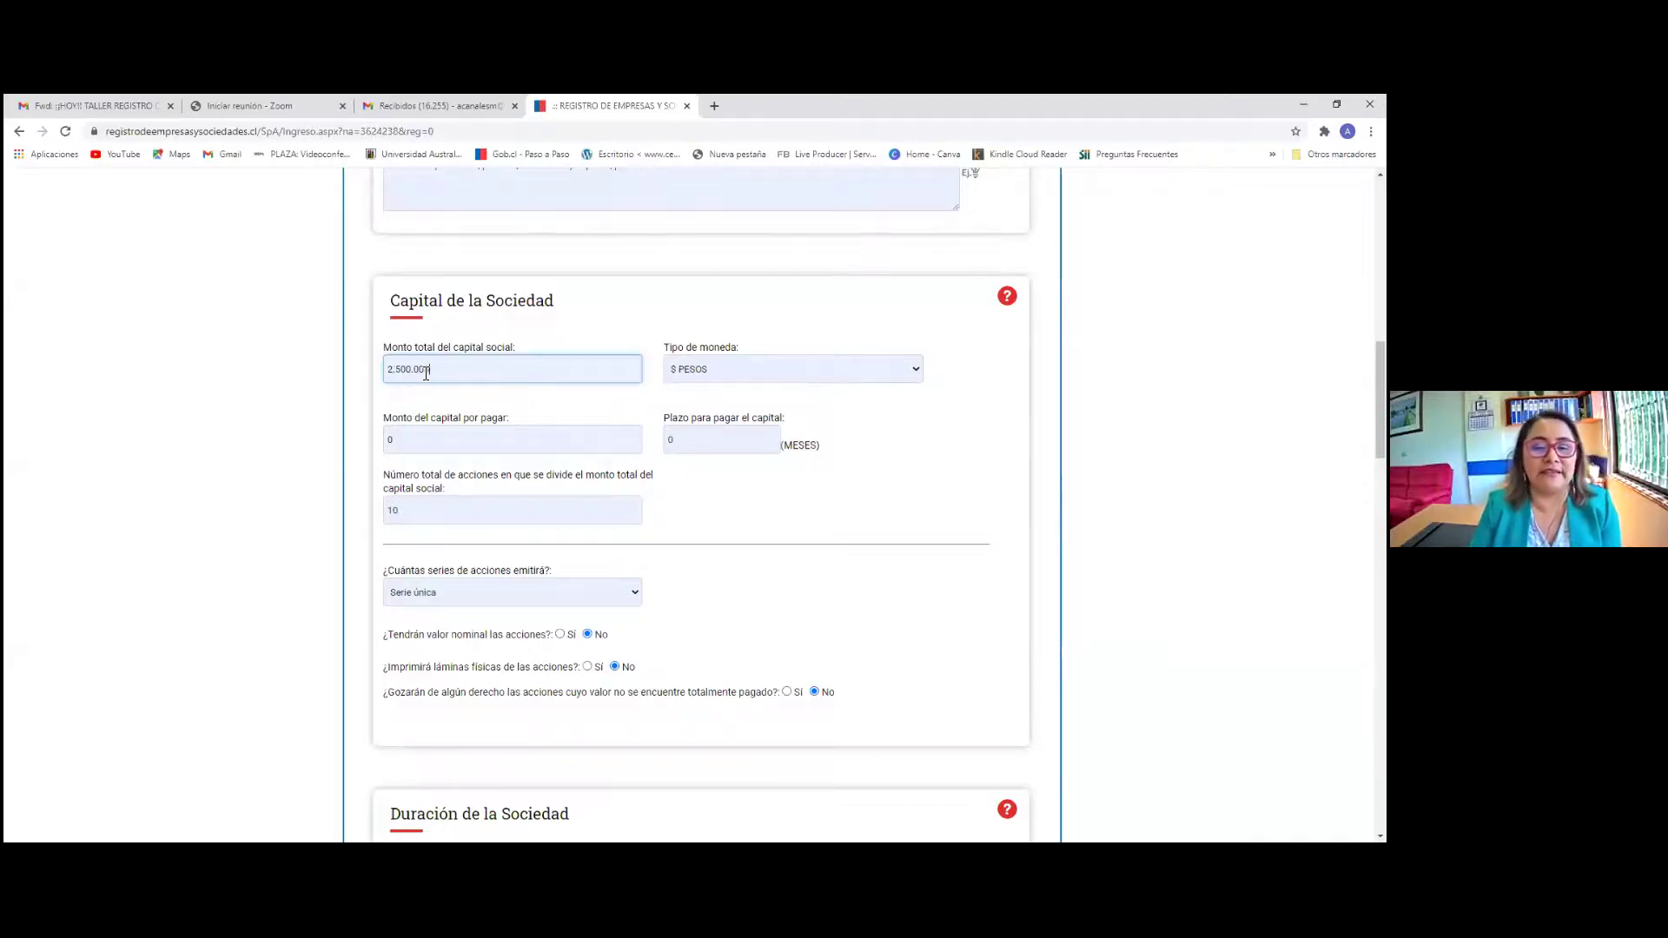
left_click(740, 370)
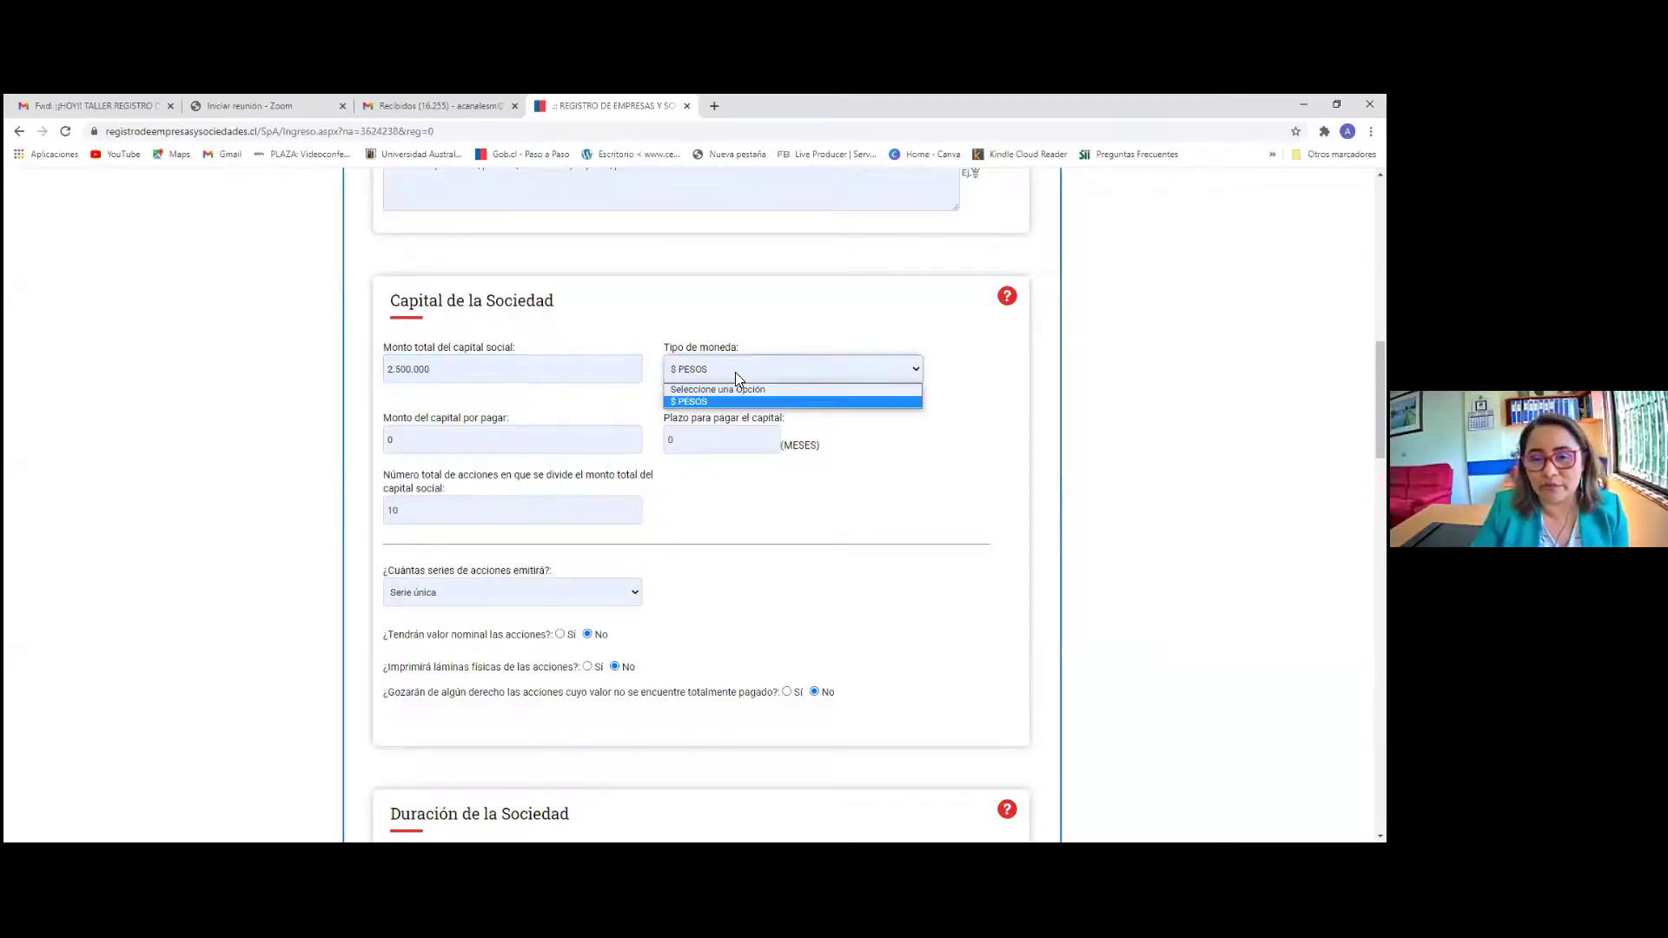
left_click(735, 372)
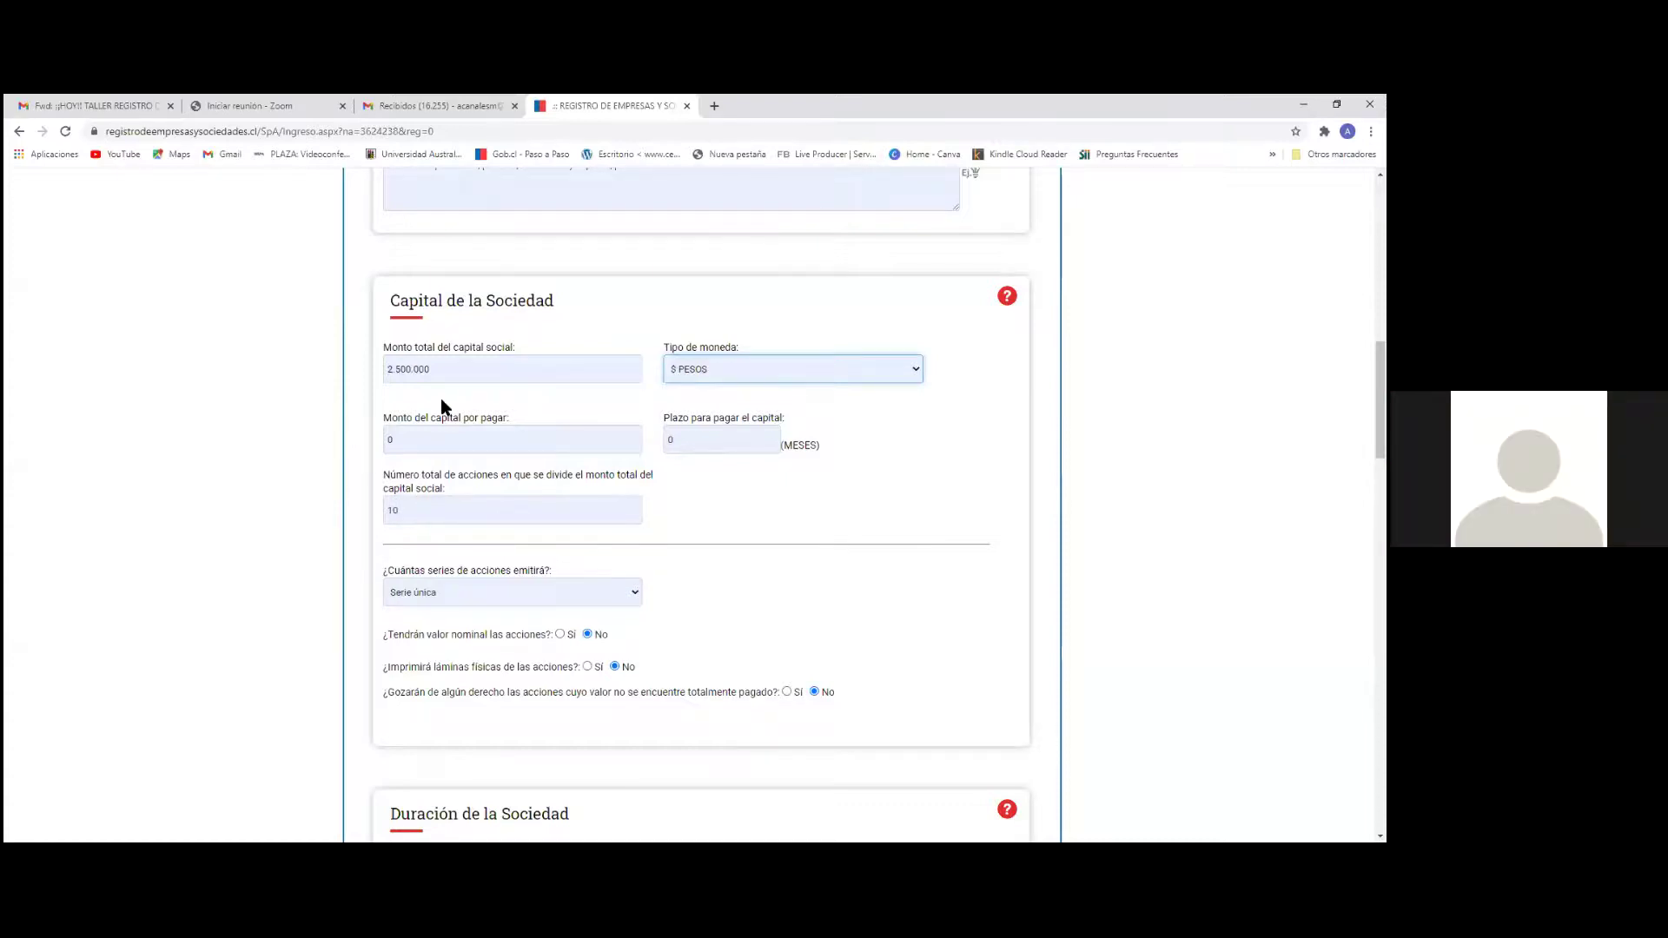
Enter 1.000.000 as the capital still to be paid
left_click(417, 434)
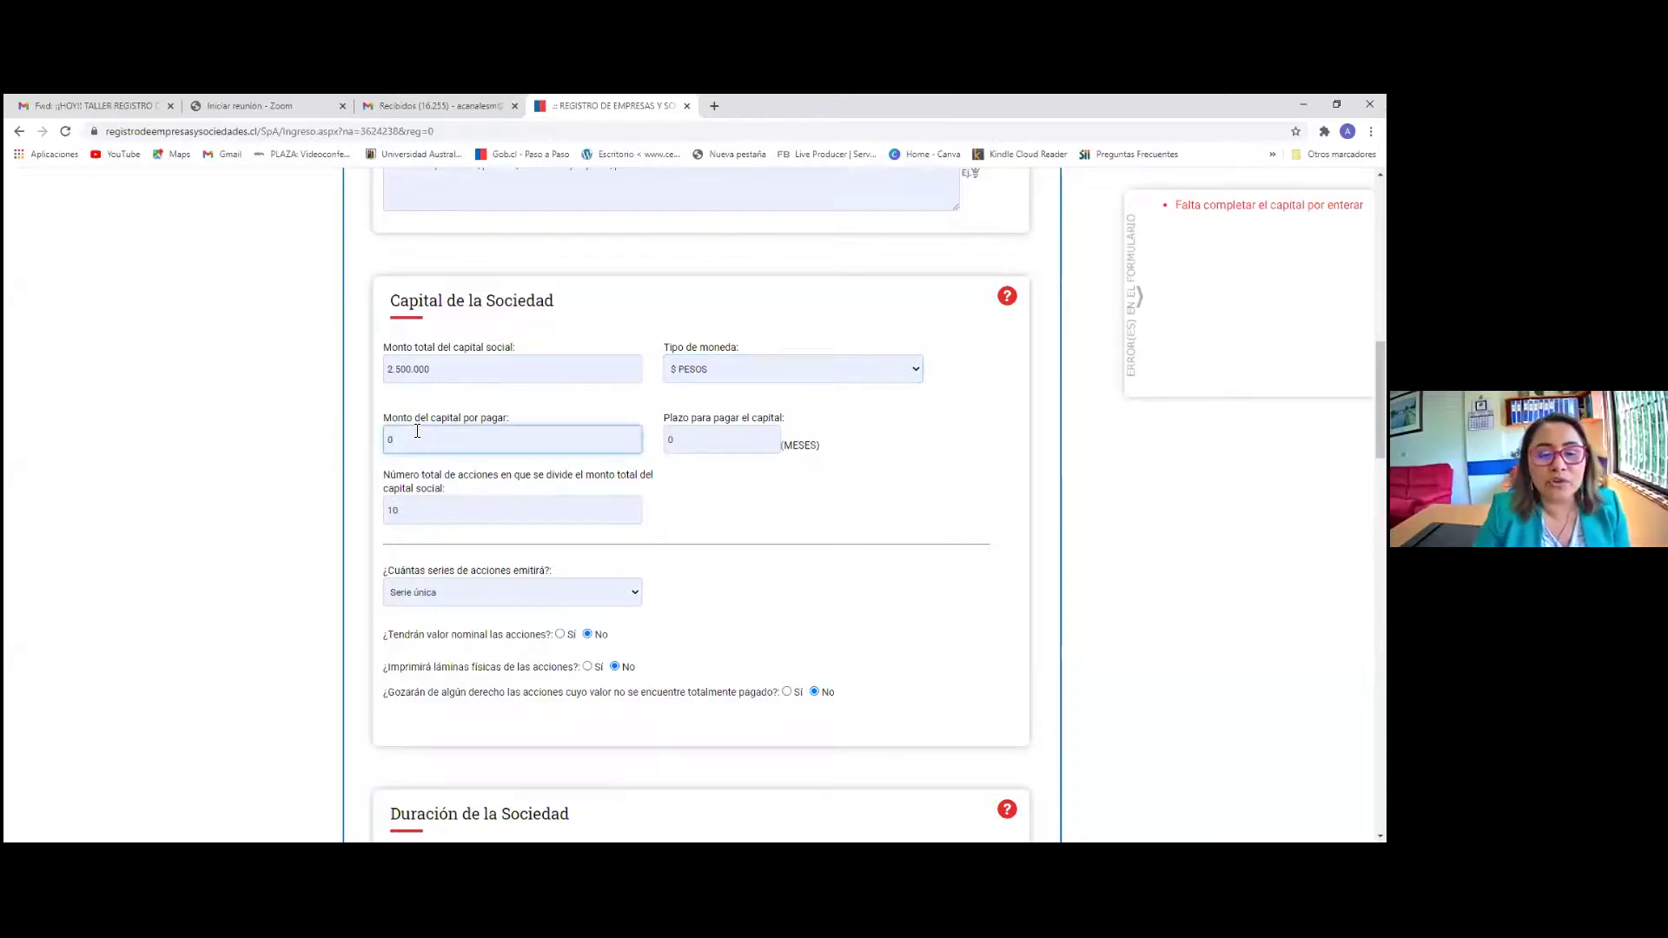
type("1")
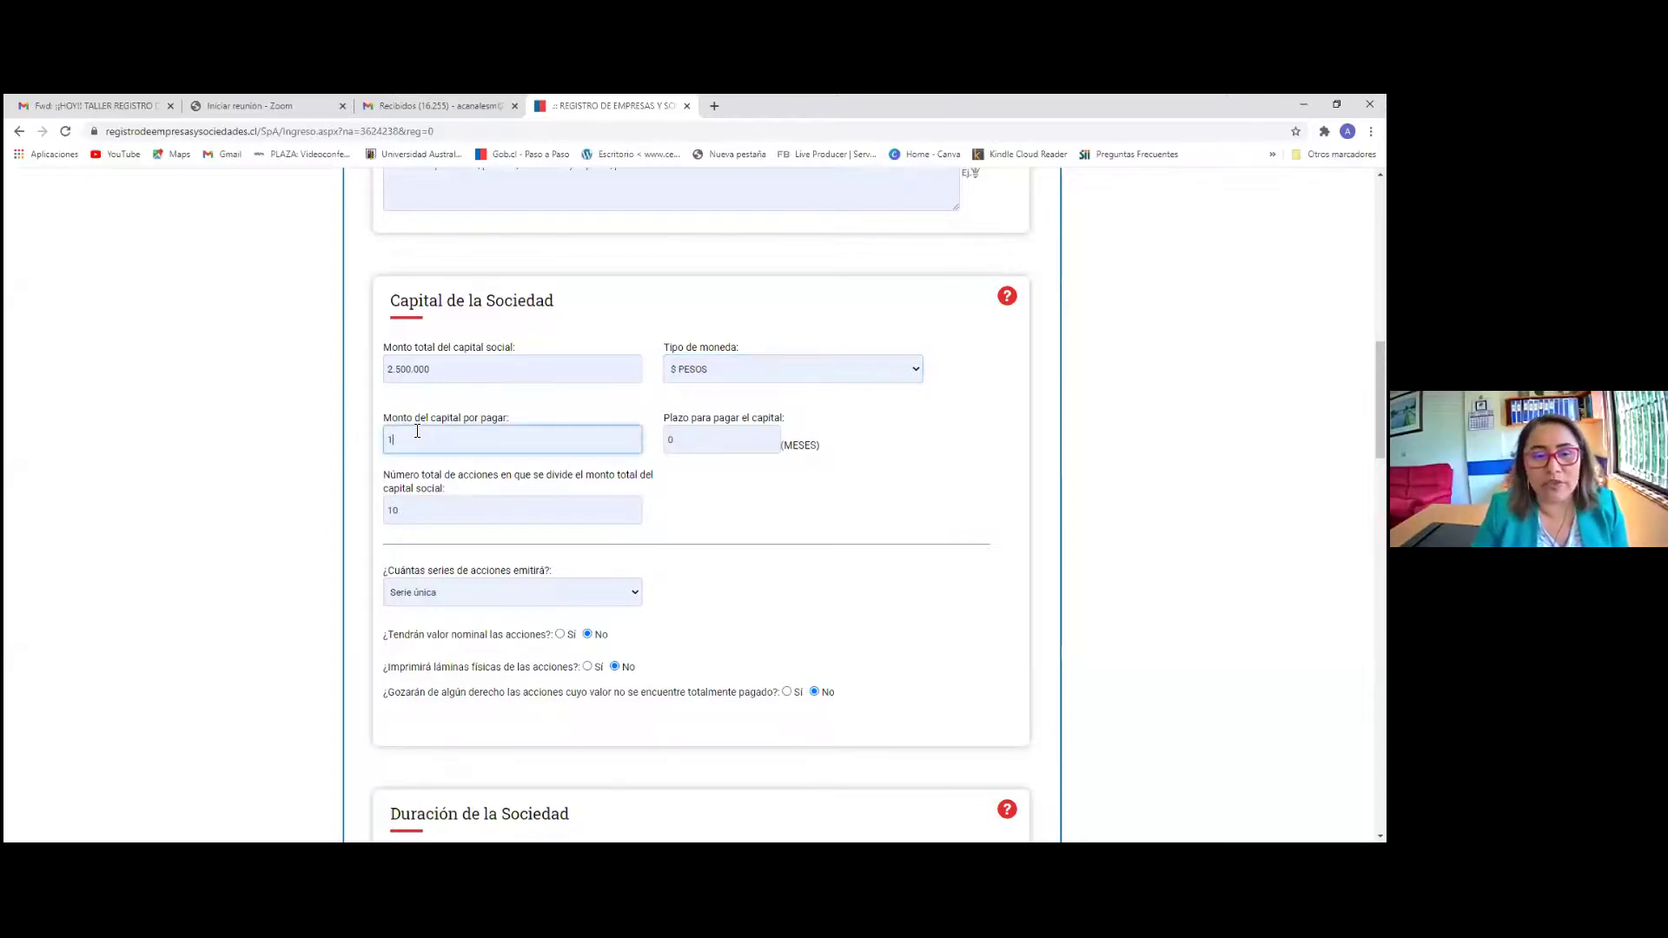
type(".000.000")
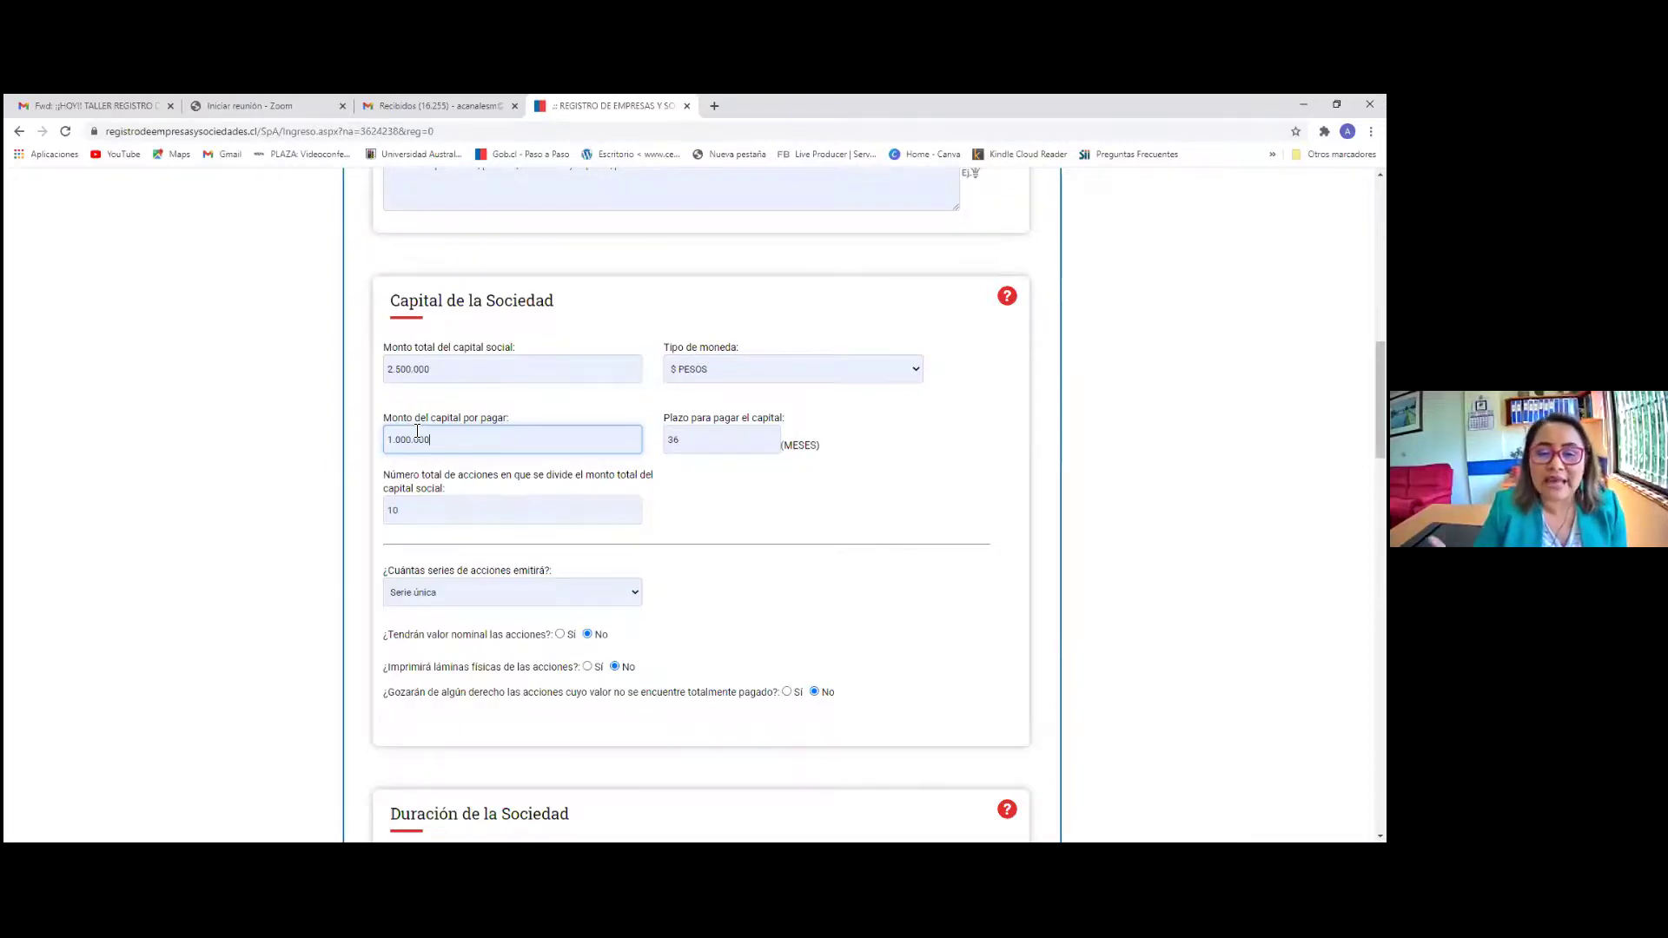
left_click(714, 441)
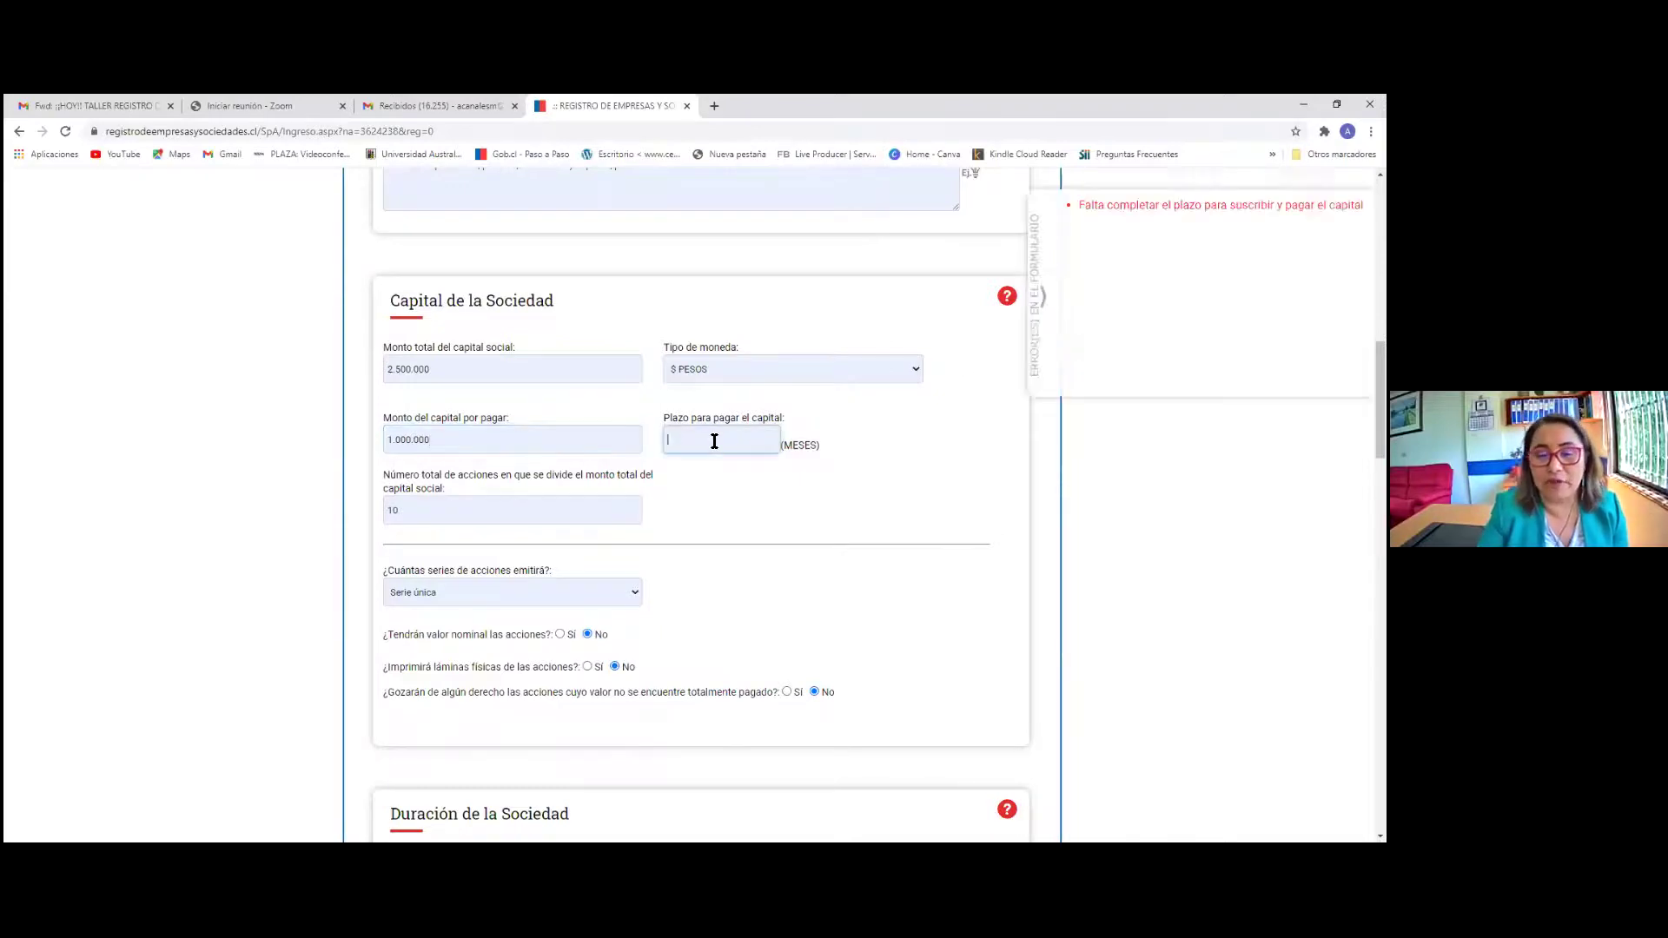
type("6")
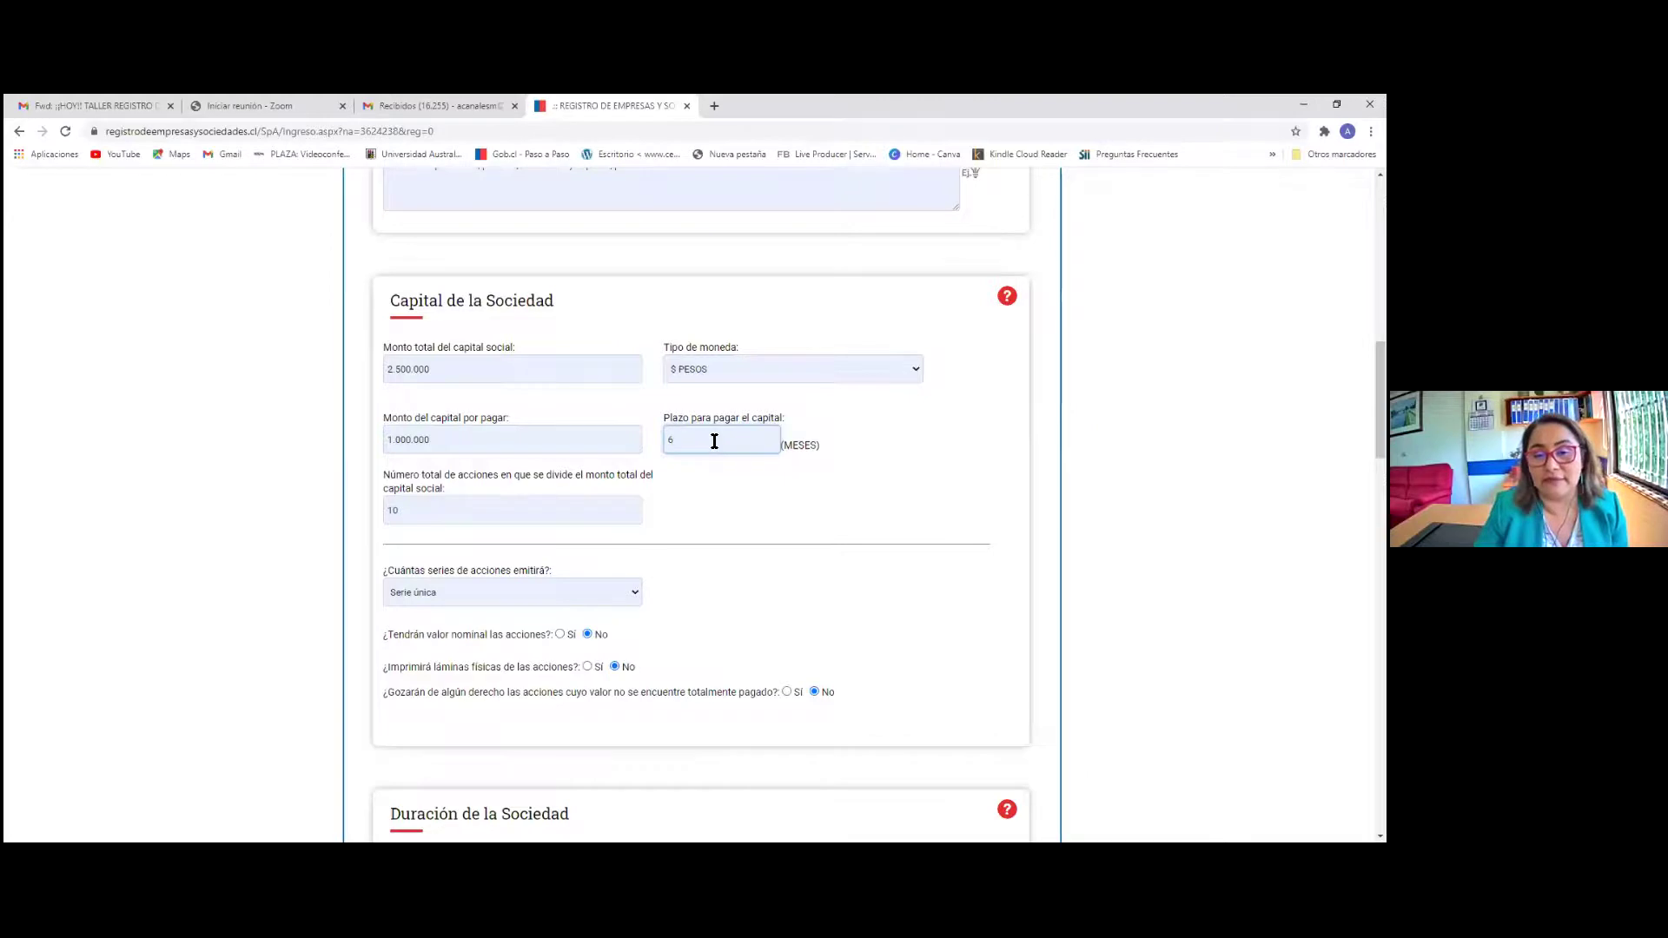
key("BackSpace")
type("12")
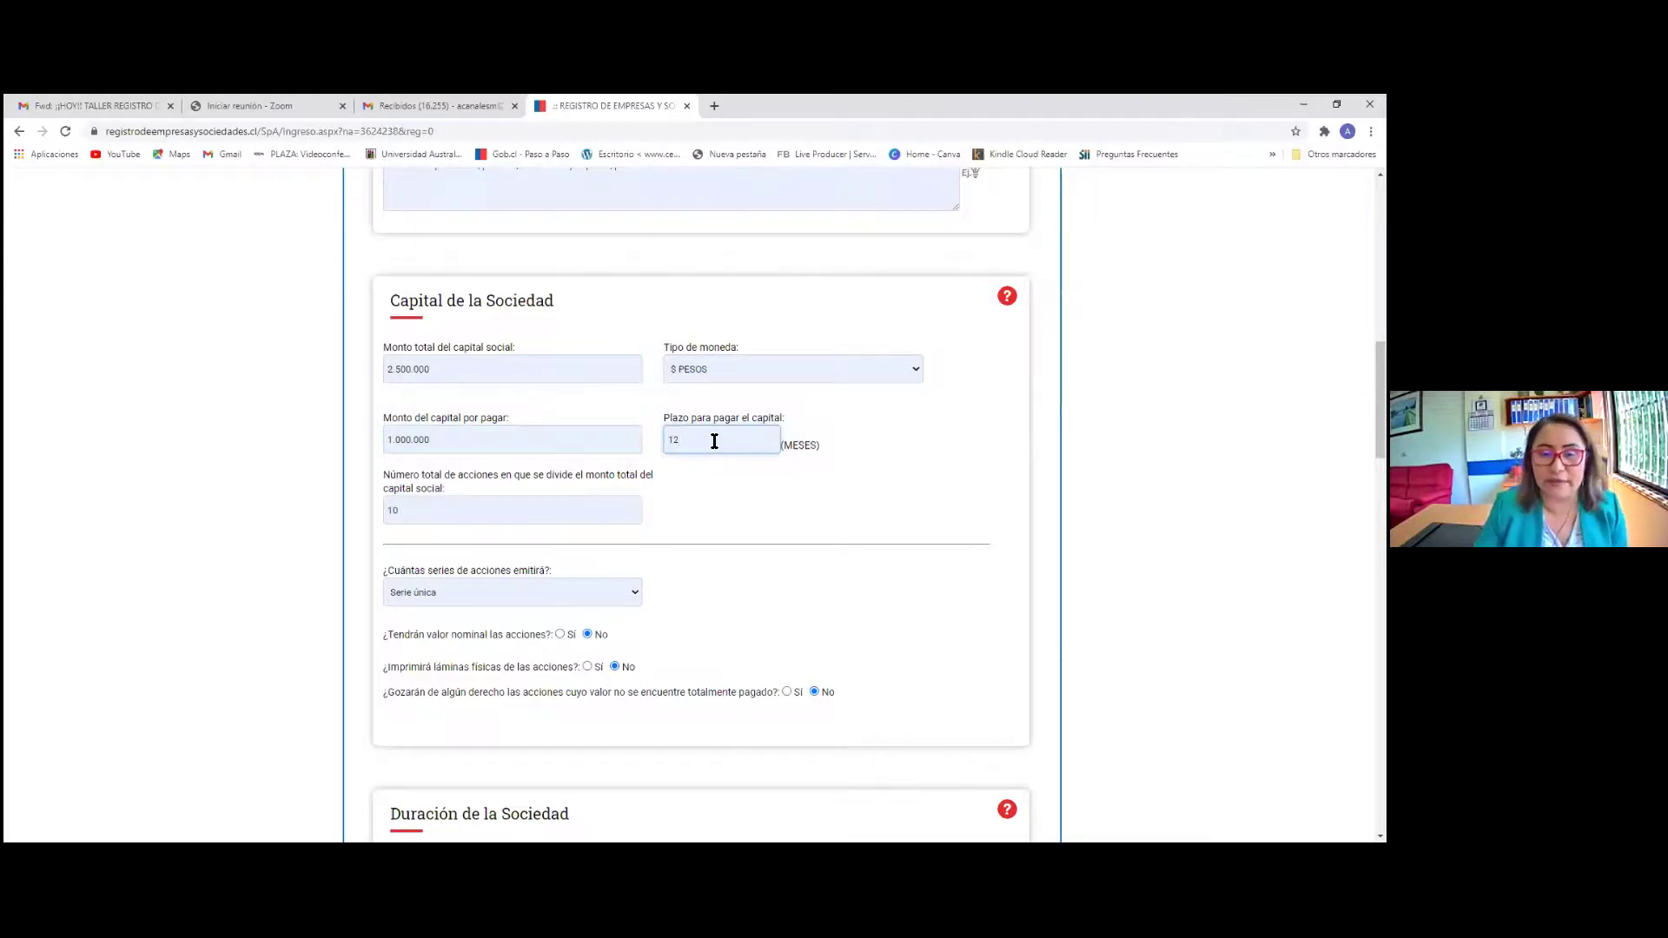
key("BackSpace")
type("24")
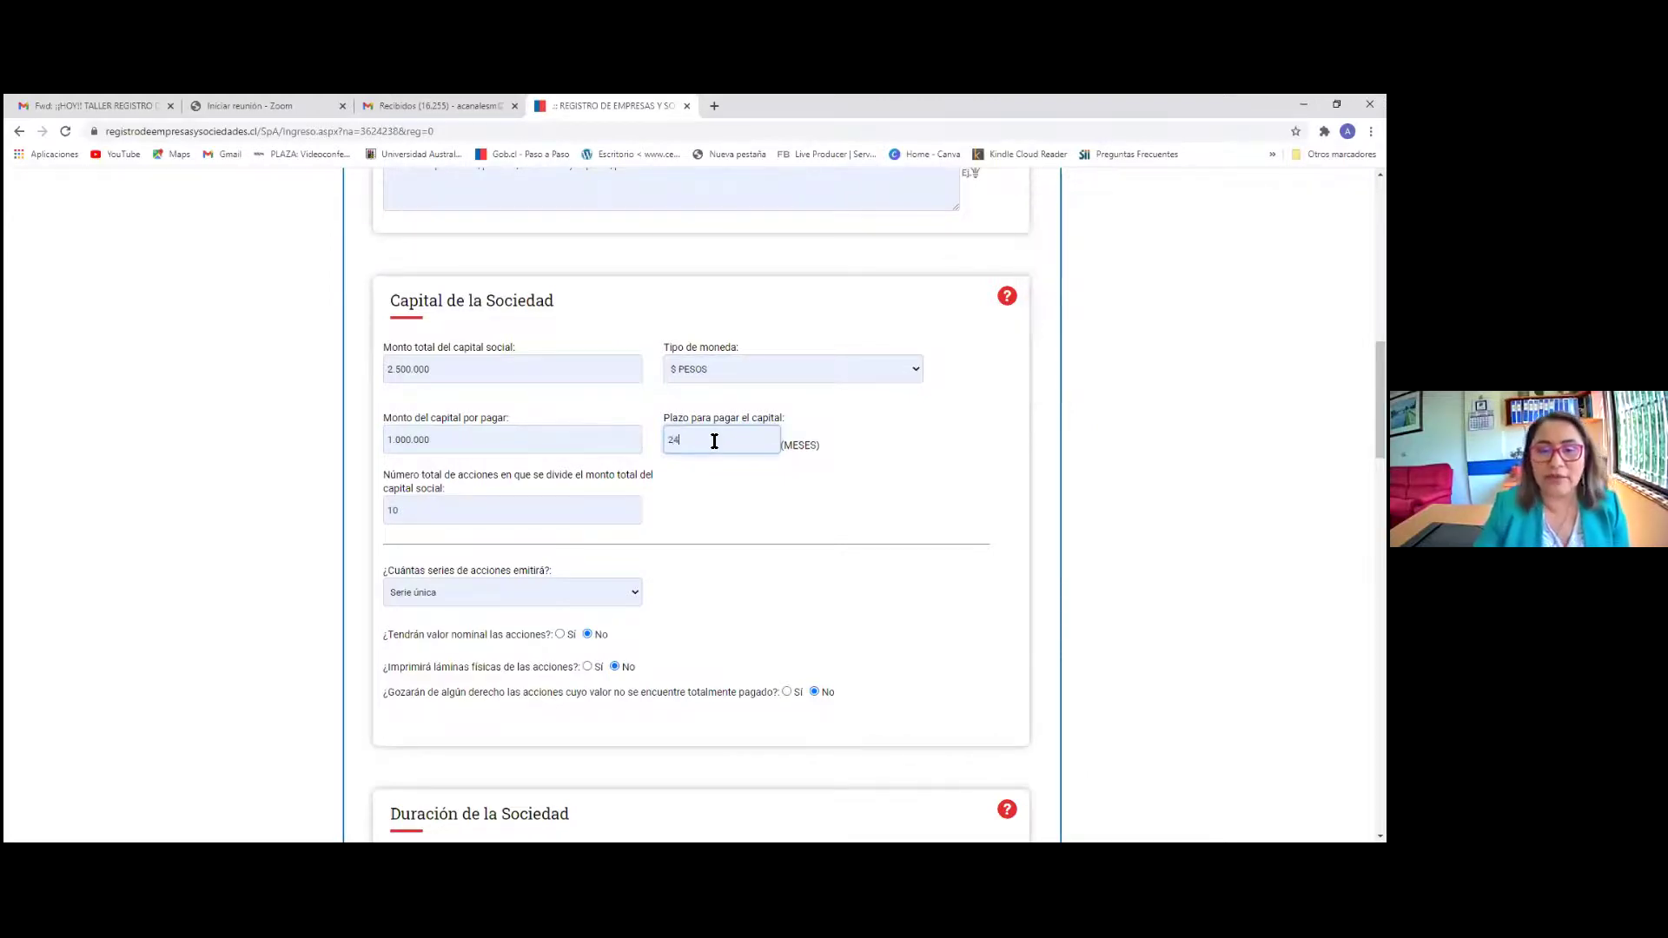
key("BackSpace")
key("BackSpace")
type("36")
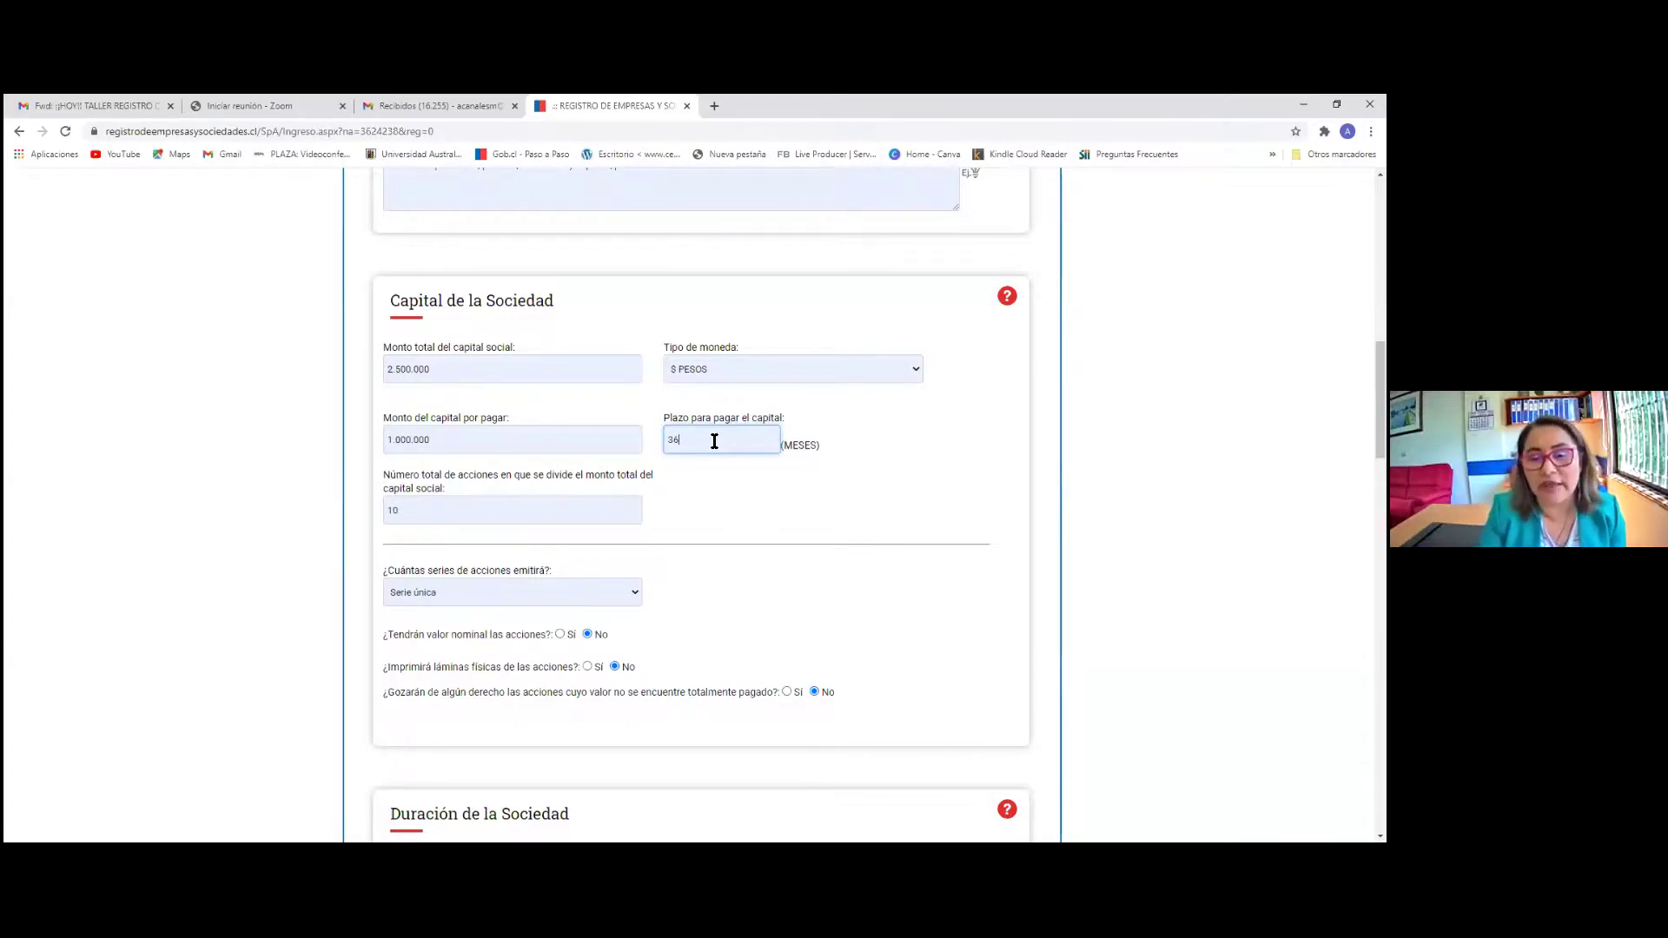
Change the capital payment term from 36 to 6 months
key("BackSpace")
key("BackSpace")
type("6")
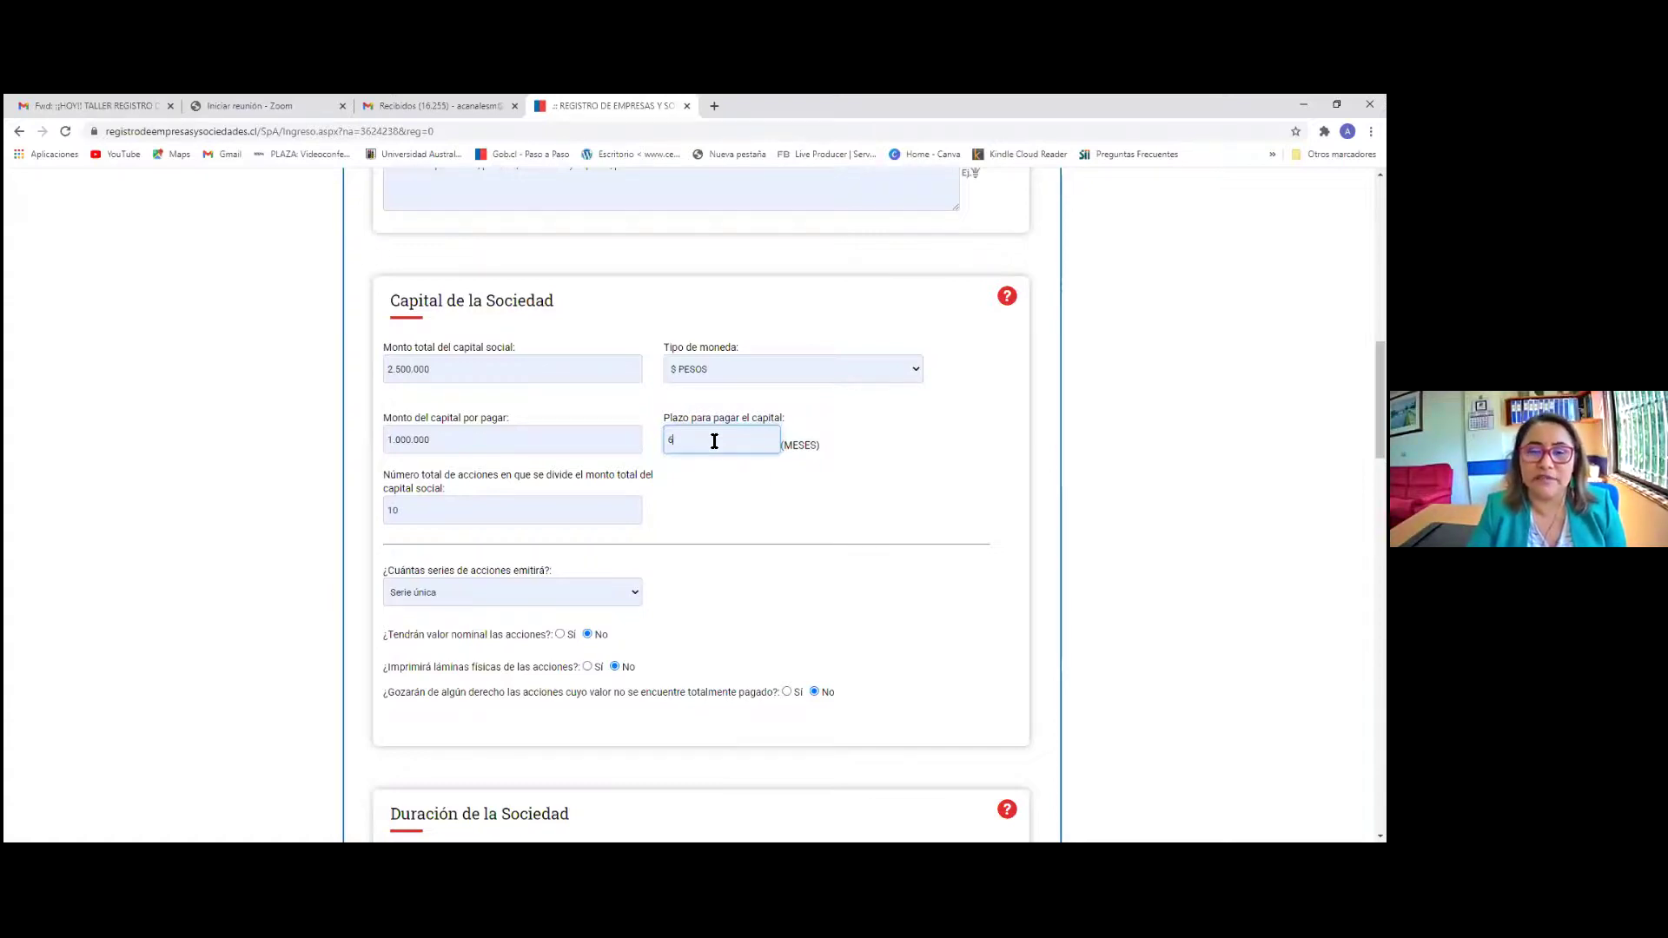
Reset the unpaid capital to 0 and open the Capital de la Sociedad help
left_click(443, 445)
key("BackSpace")
key("BackSpace")
key("BackSpace")
key("BackSpace")
key("BackSpace")
key("BackSpace")
key("BackSpace")
key("BackSpace")
key("BackSpace")
type("0")
left_click(693, 445)
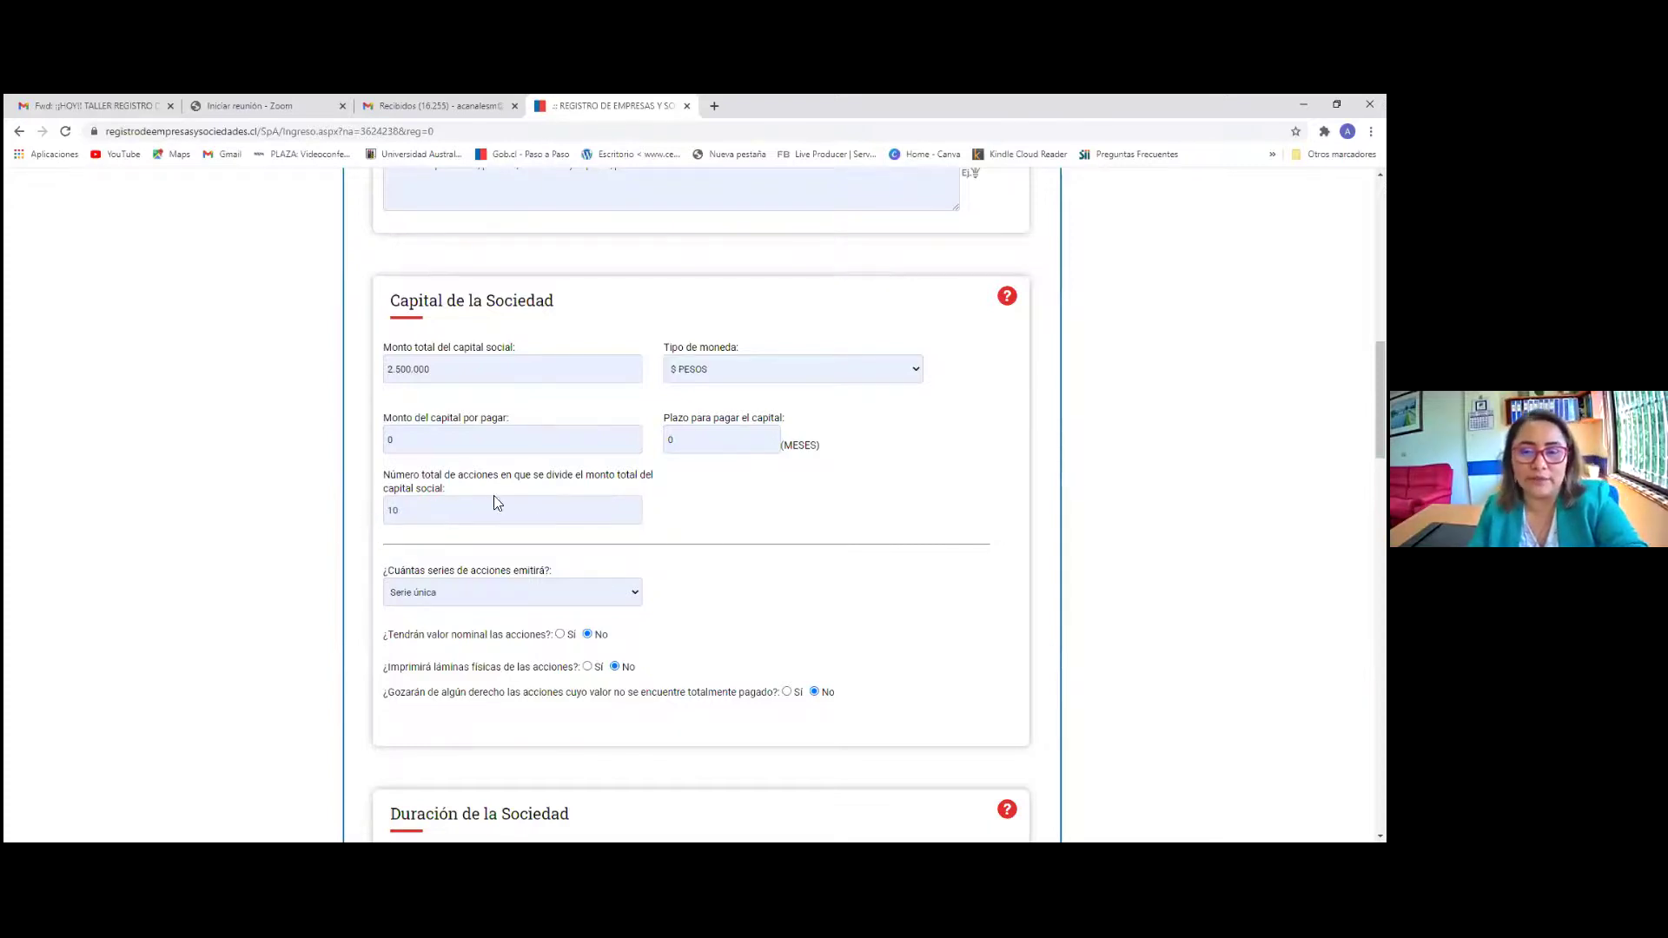
left_click(1007, 297)
Close the capital help and focus the Número total de acciones field
scroll(527, 357, "down", 5)
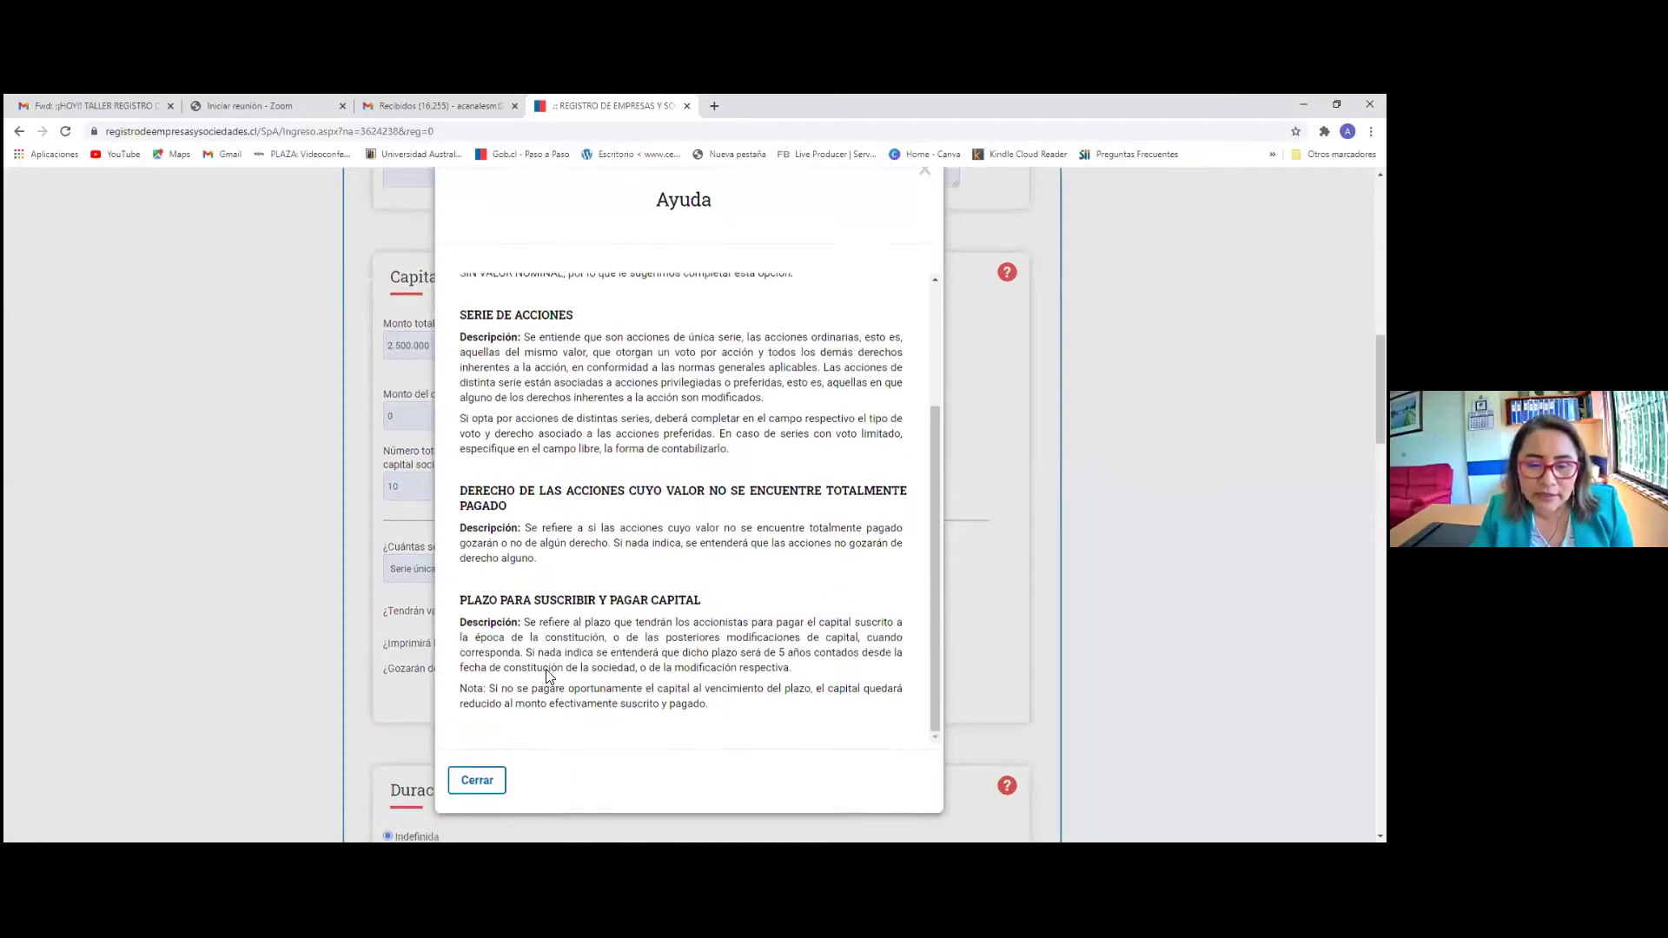
left_click(479, 514)
scroll(473, 495, "up", 3)
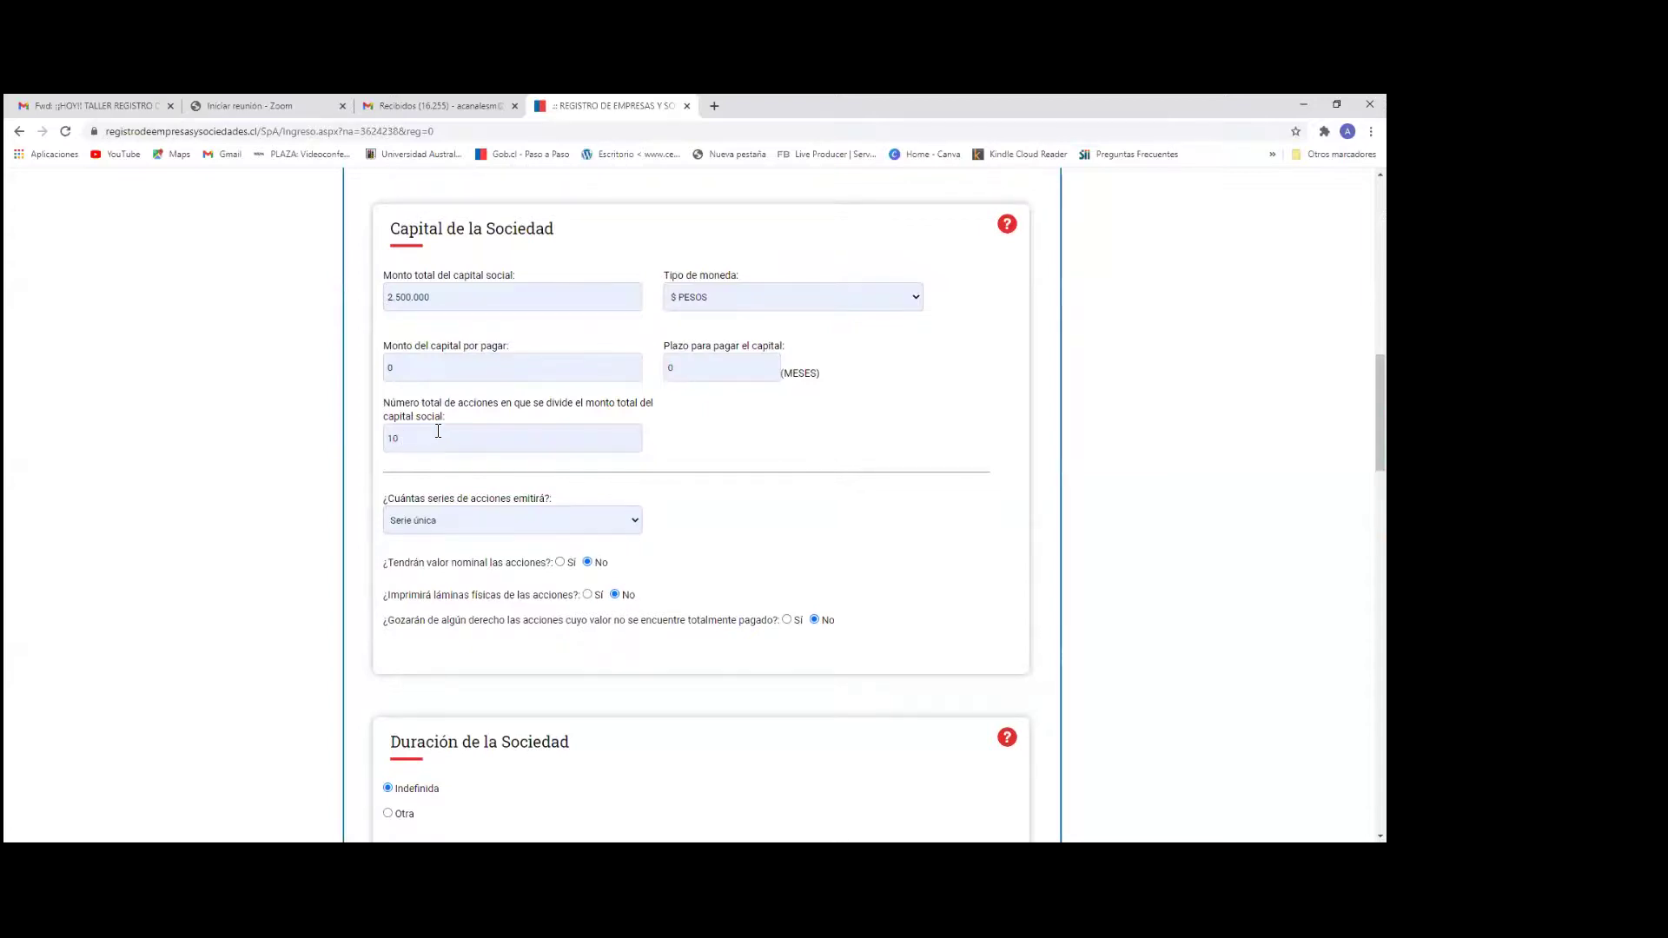
left_click(419, 445)
scroll(670, 454, "up", 3)
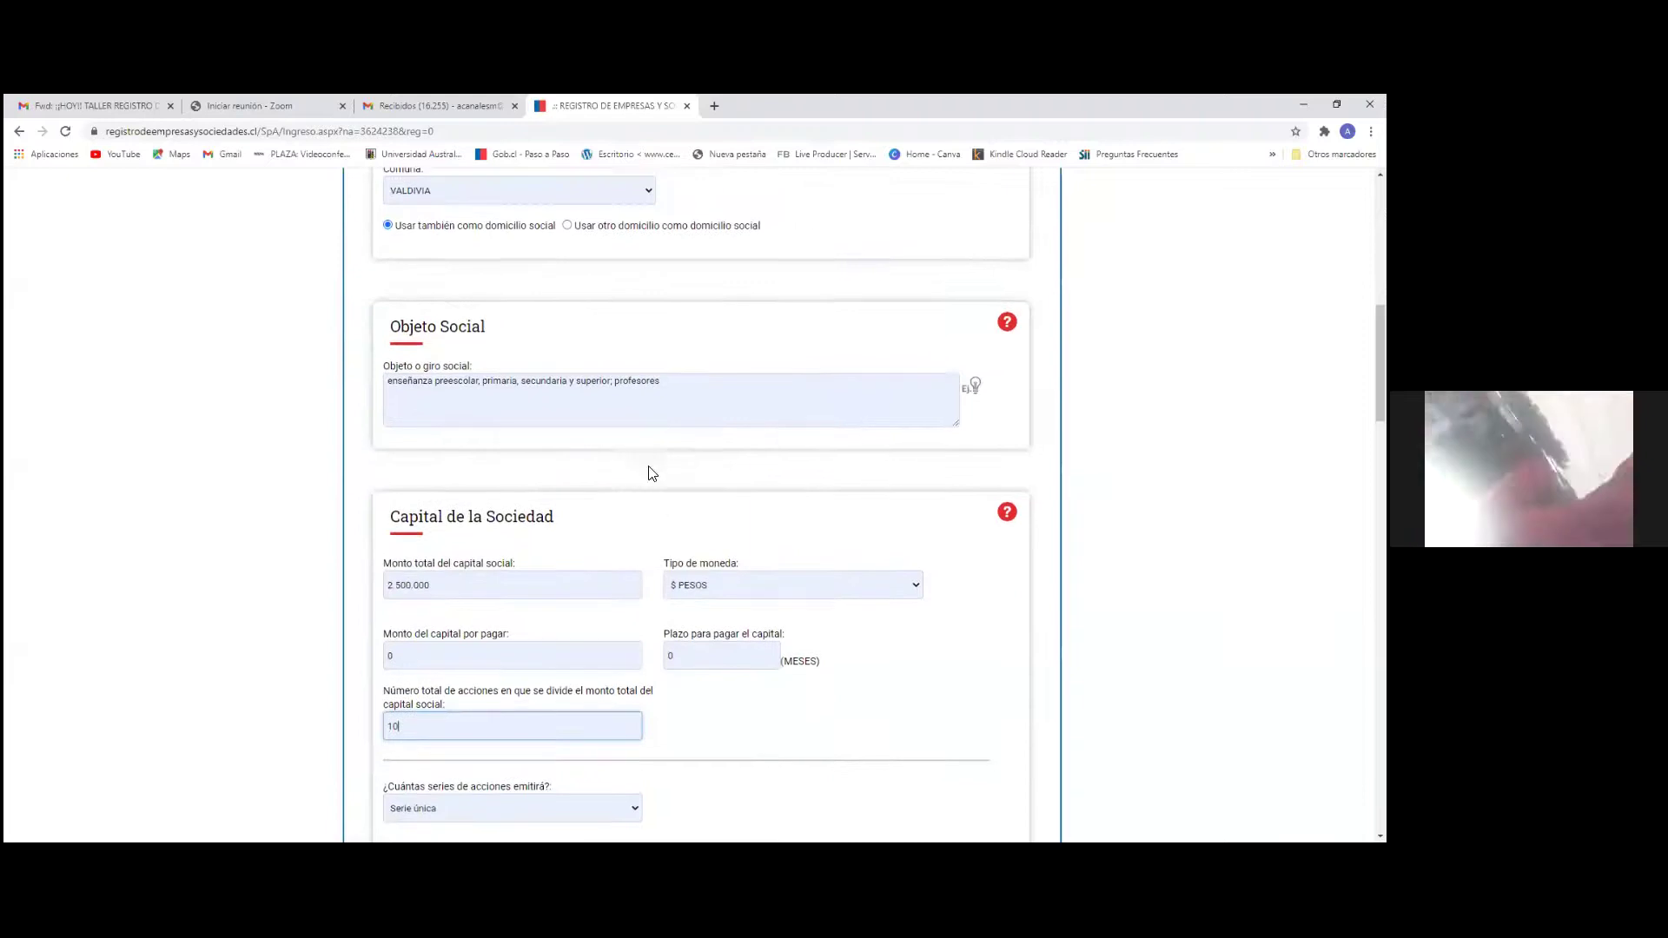
scroll(356, 560, "down", 2)
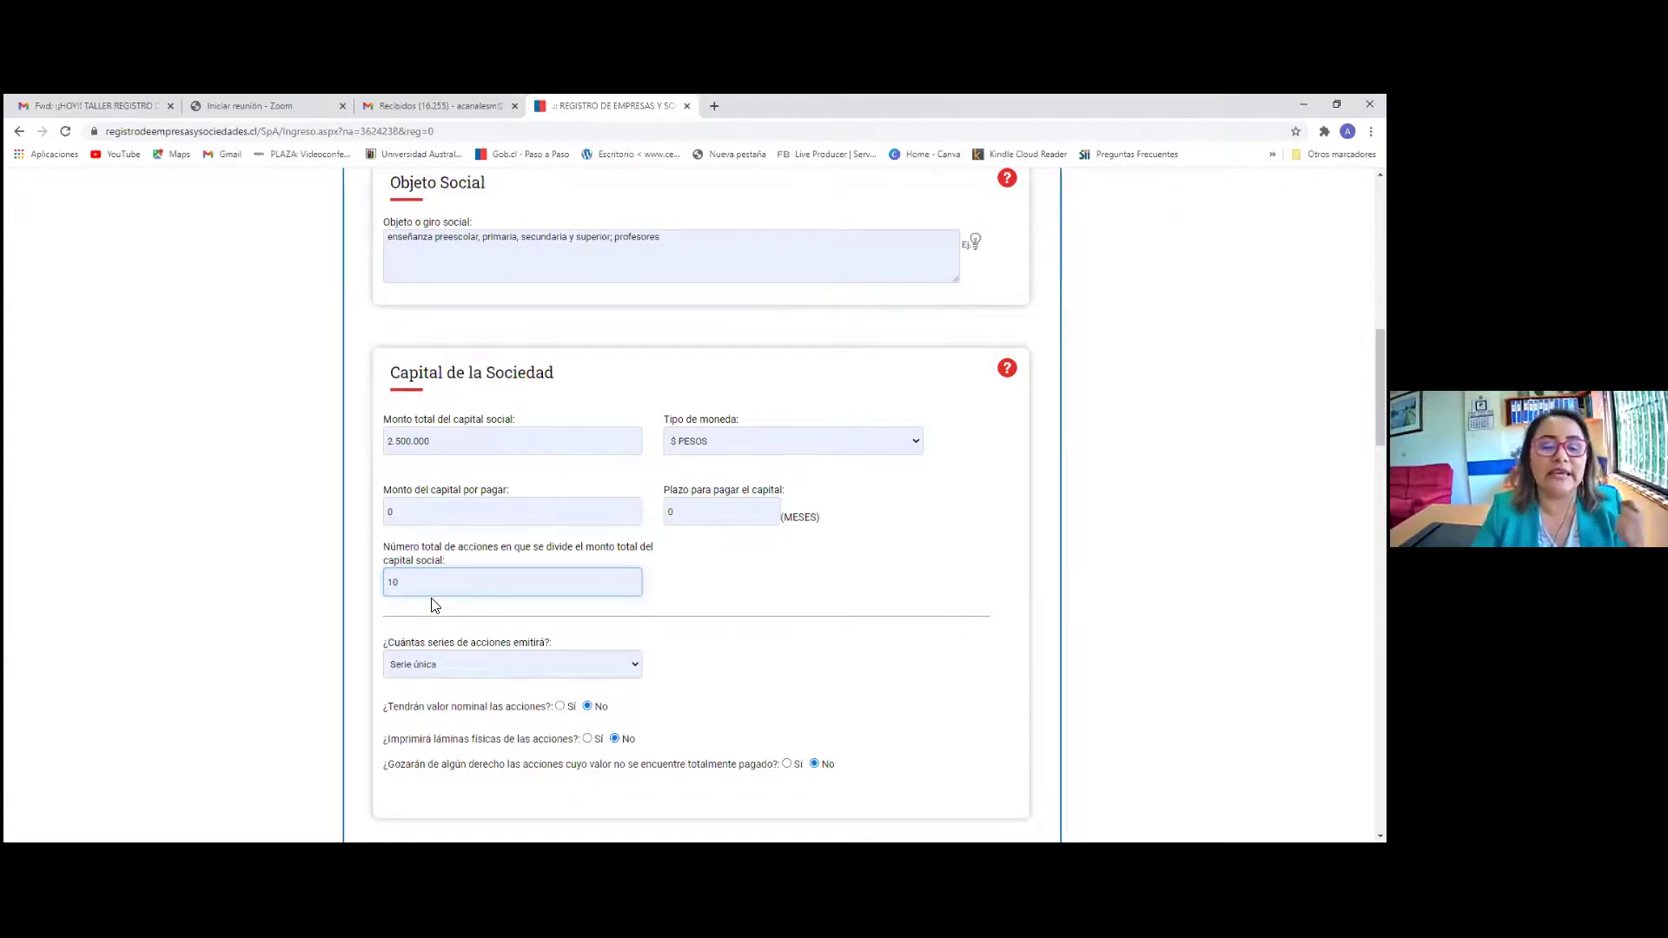
scroll(448, 603, "down", 2)
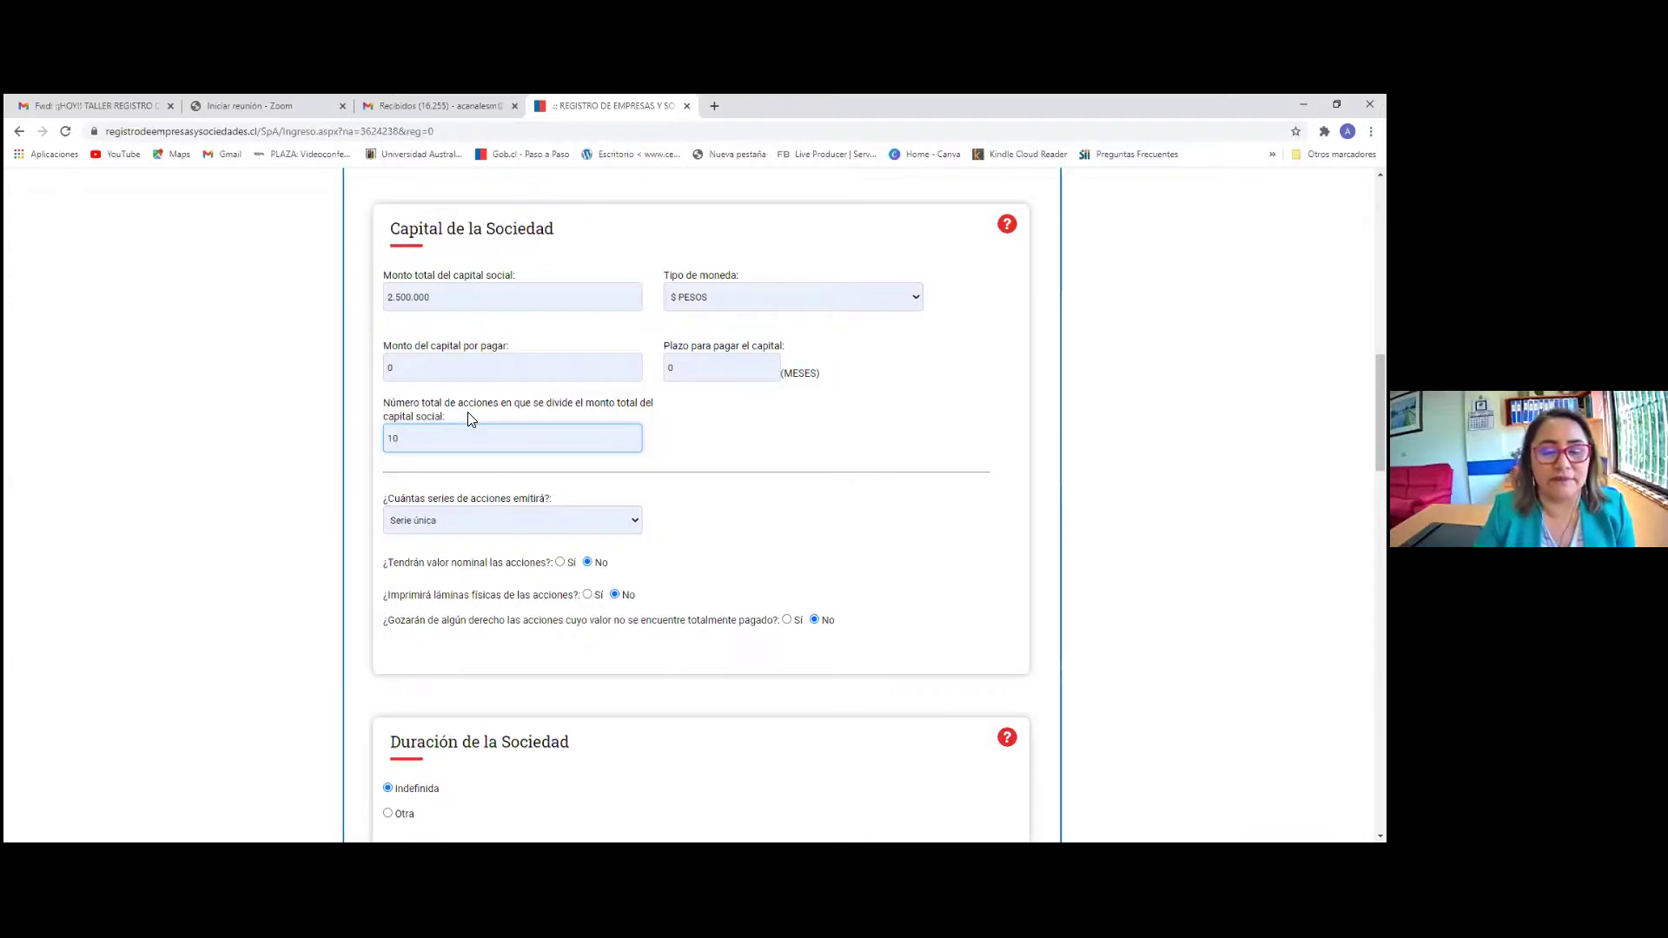
scroll(590, 530, "down", 2)
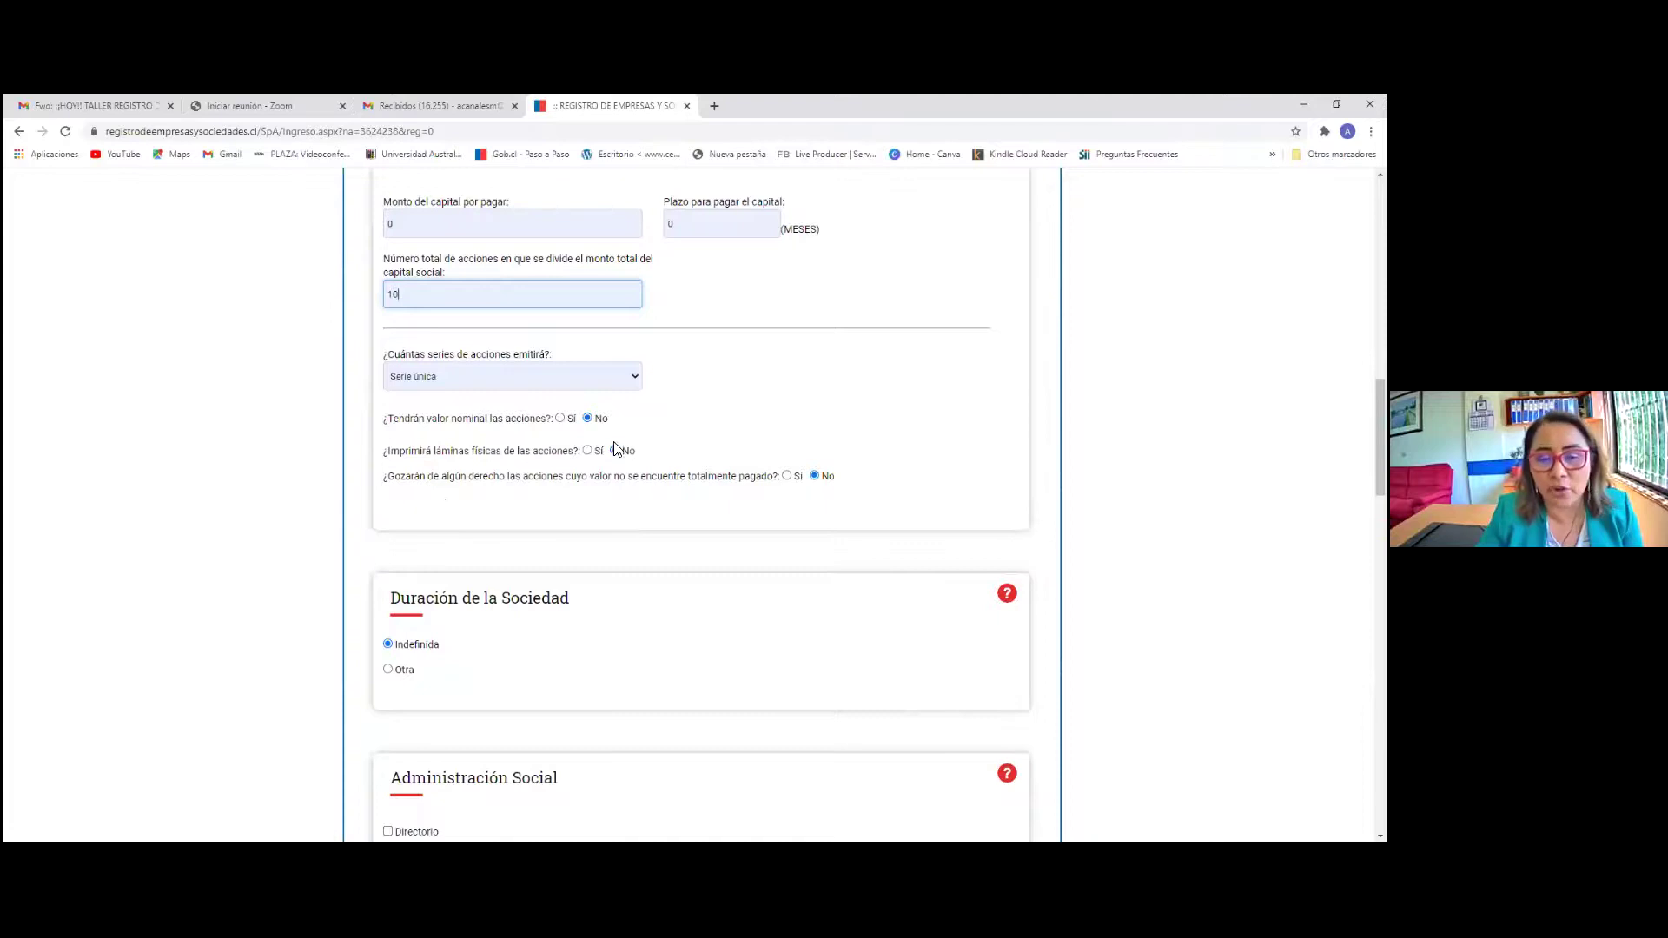
left_click(559, 423)
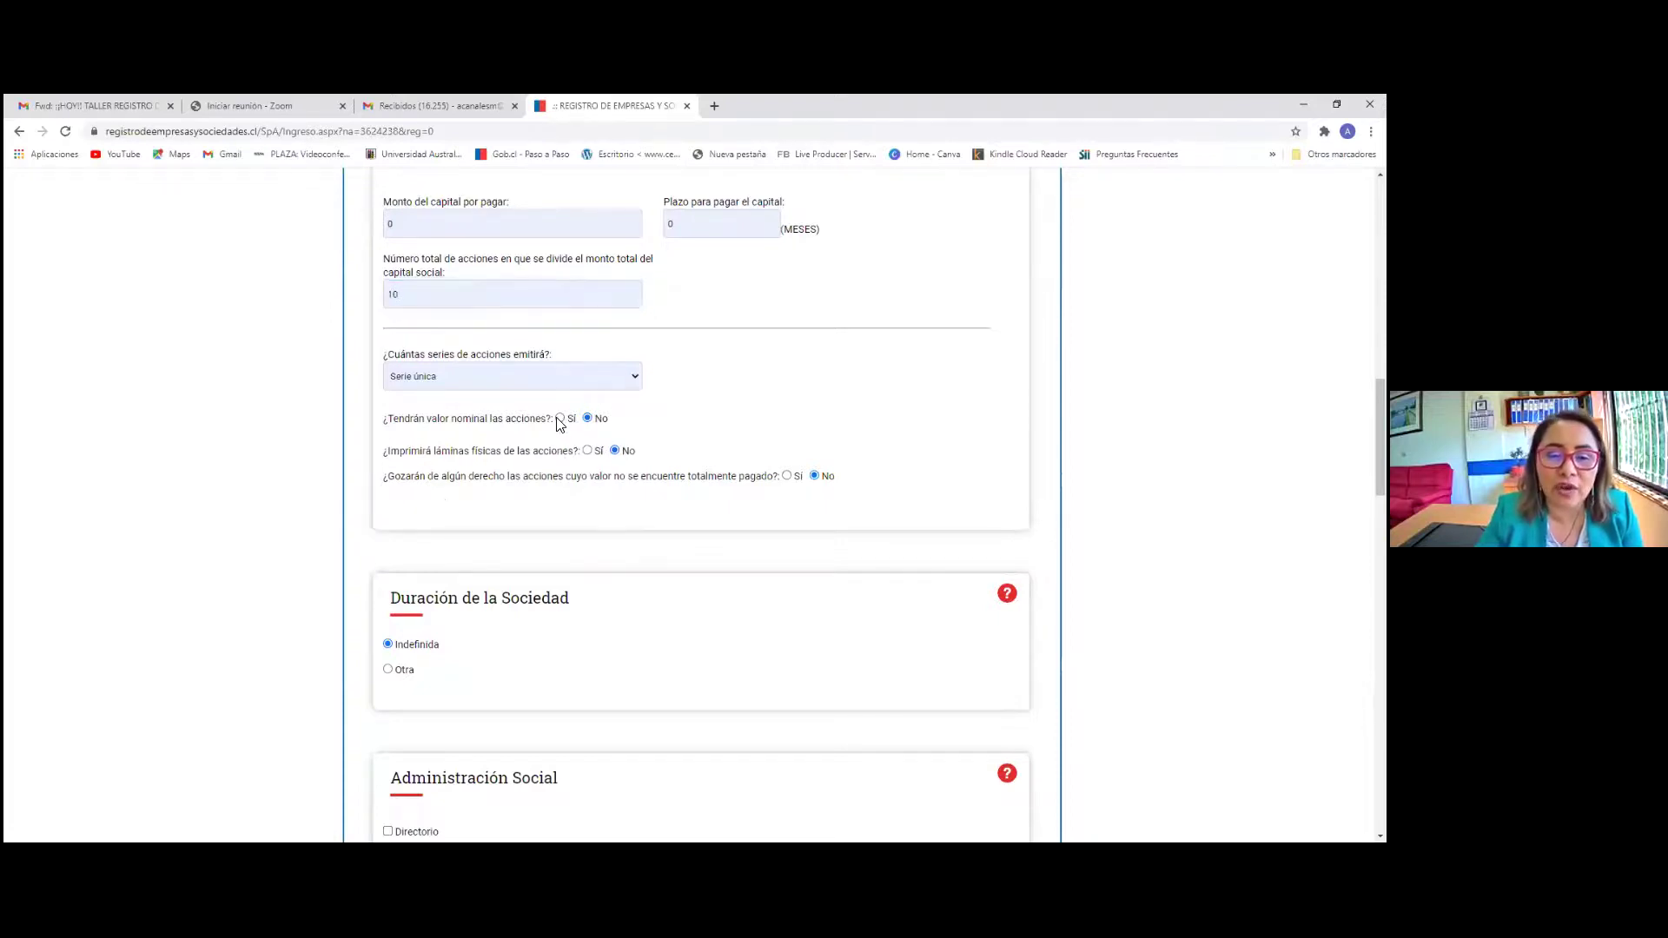
left_click(558, 419)
left_click(588, 418)
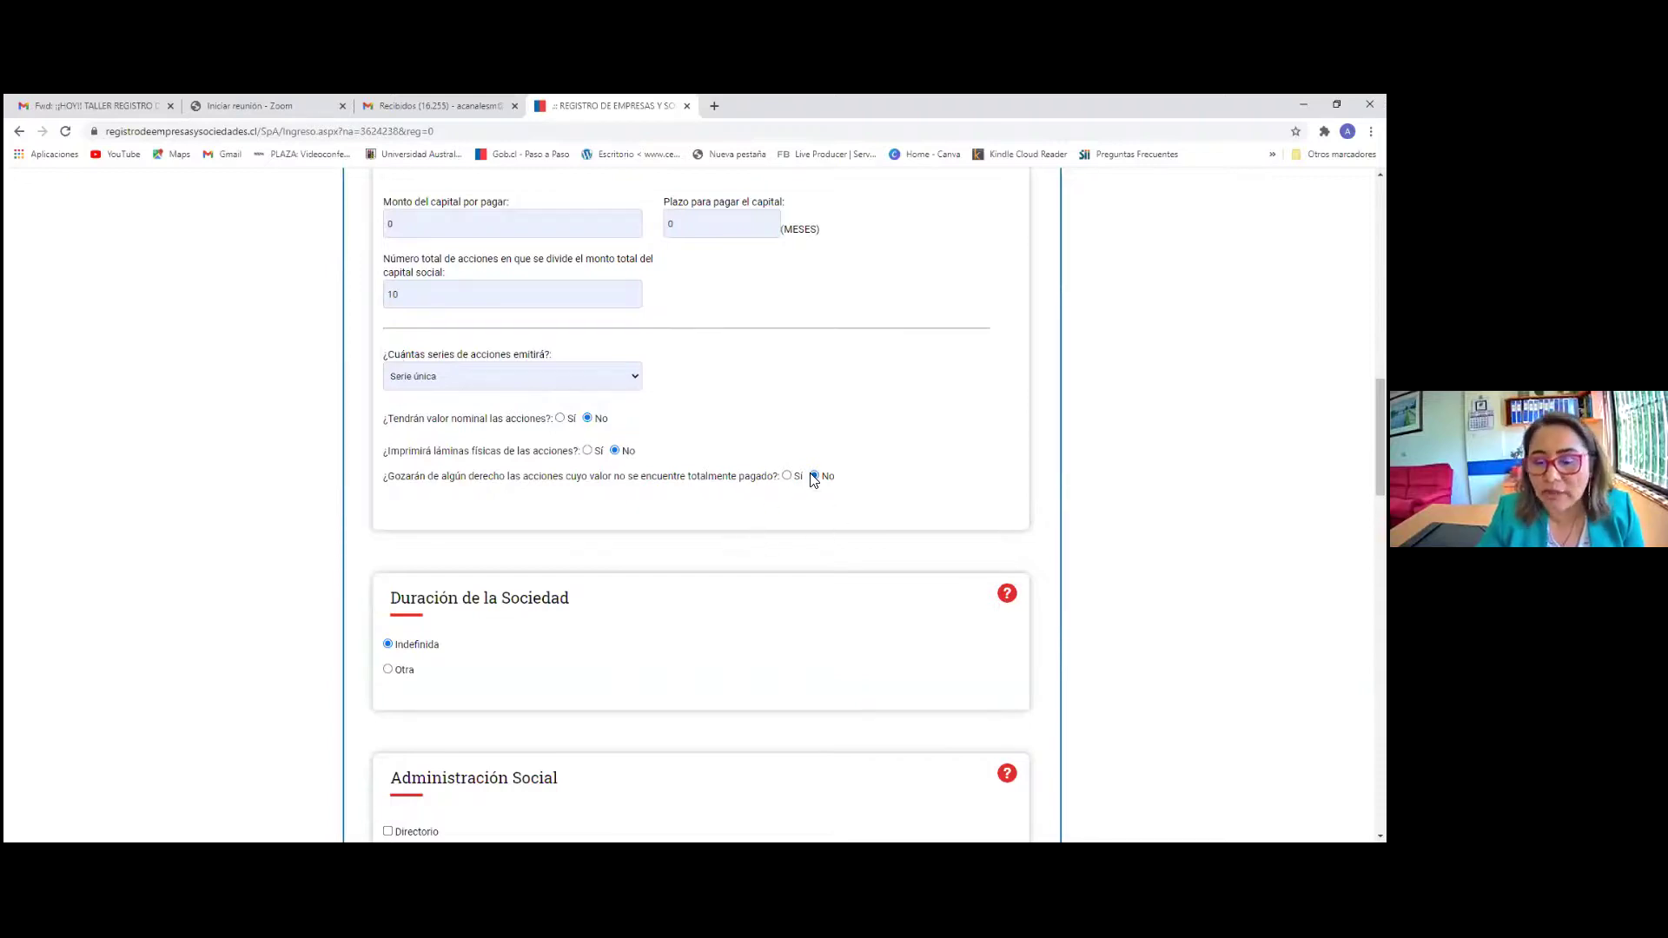
scroll(596, 424, "up", 2)
scroll(588, 481, "down", 4)
scroll(457, 514, "down", 1)
scroll(484, 495, "up", 3)
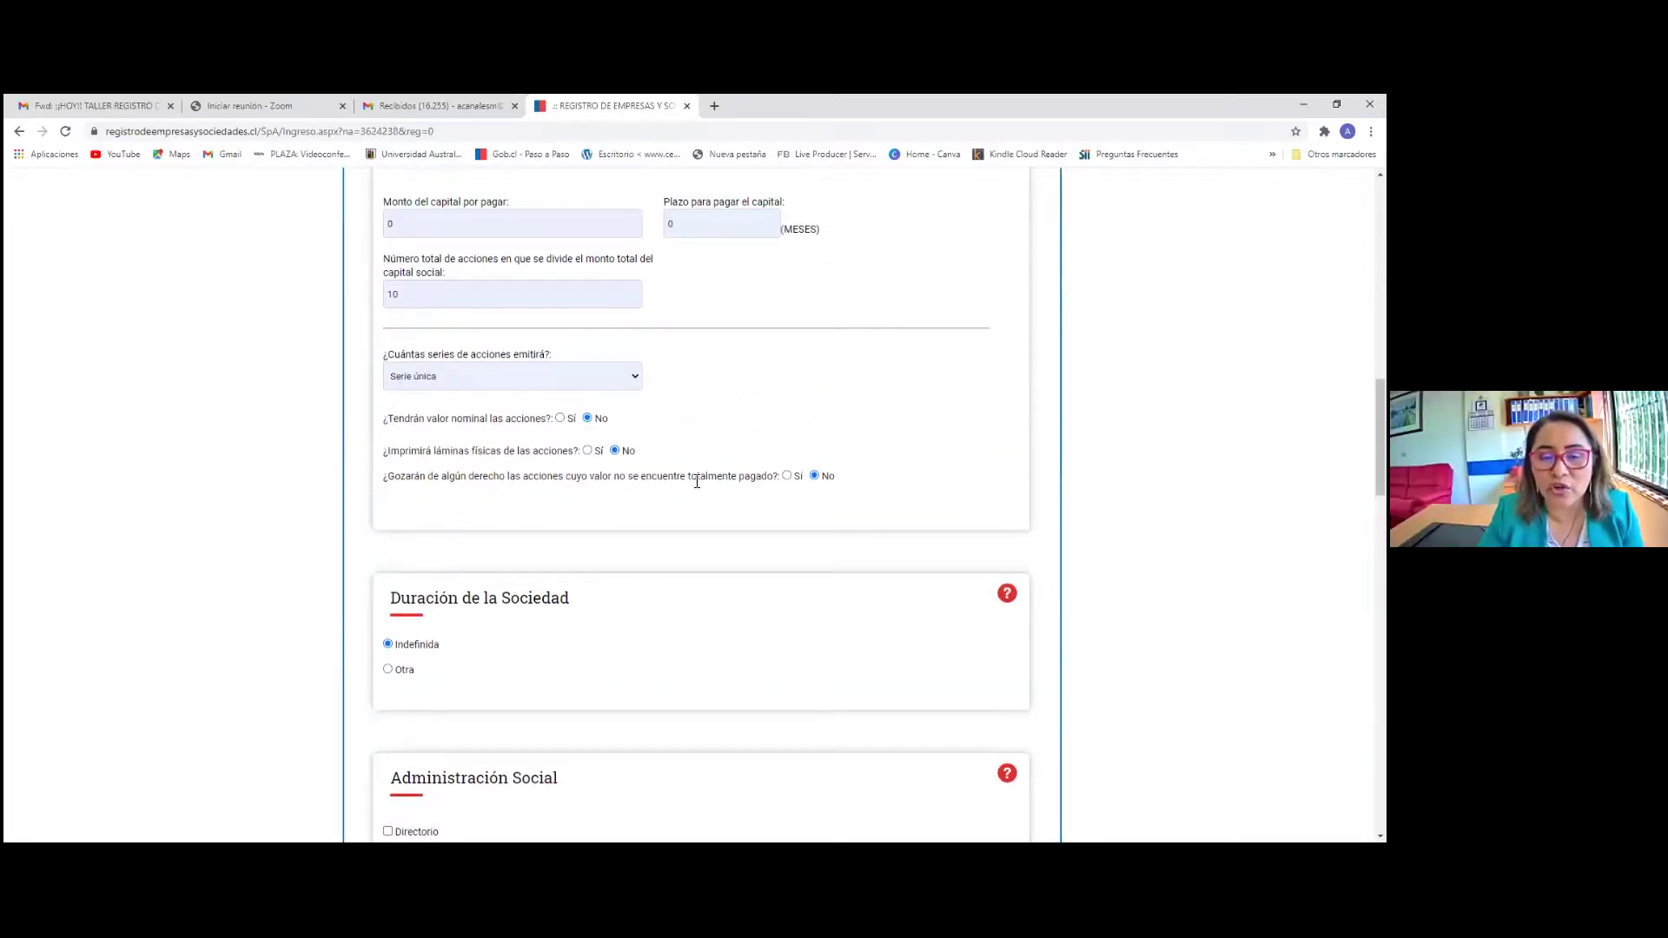
scroll(894, 514, "up", 1)
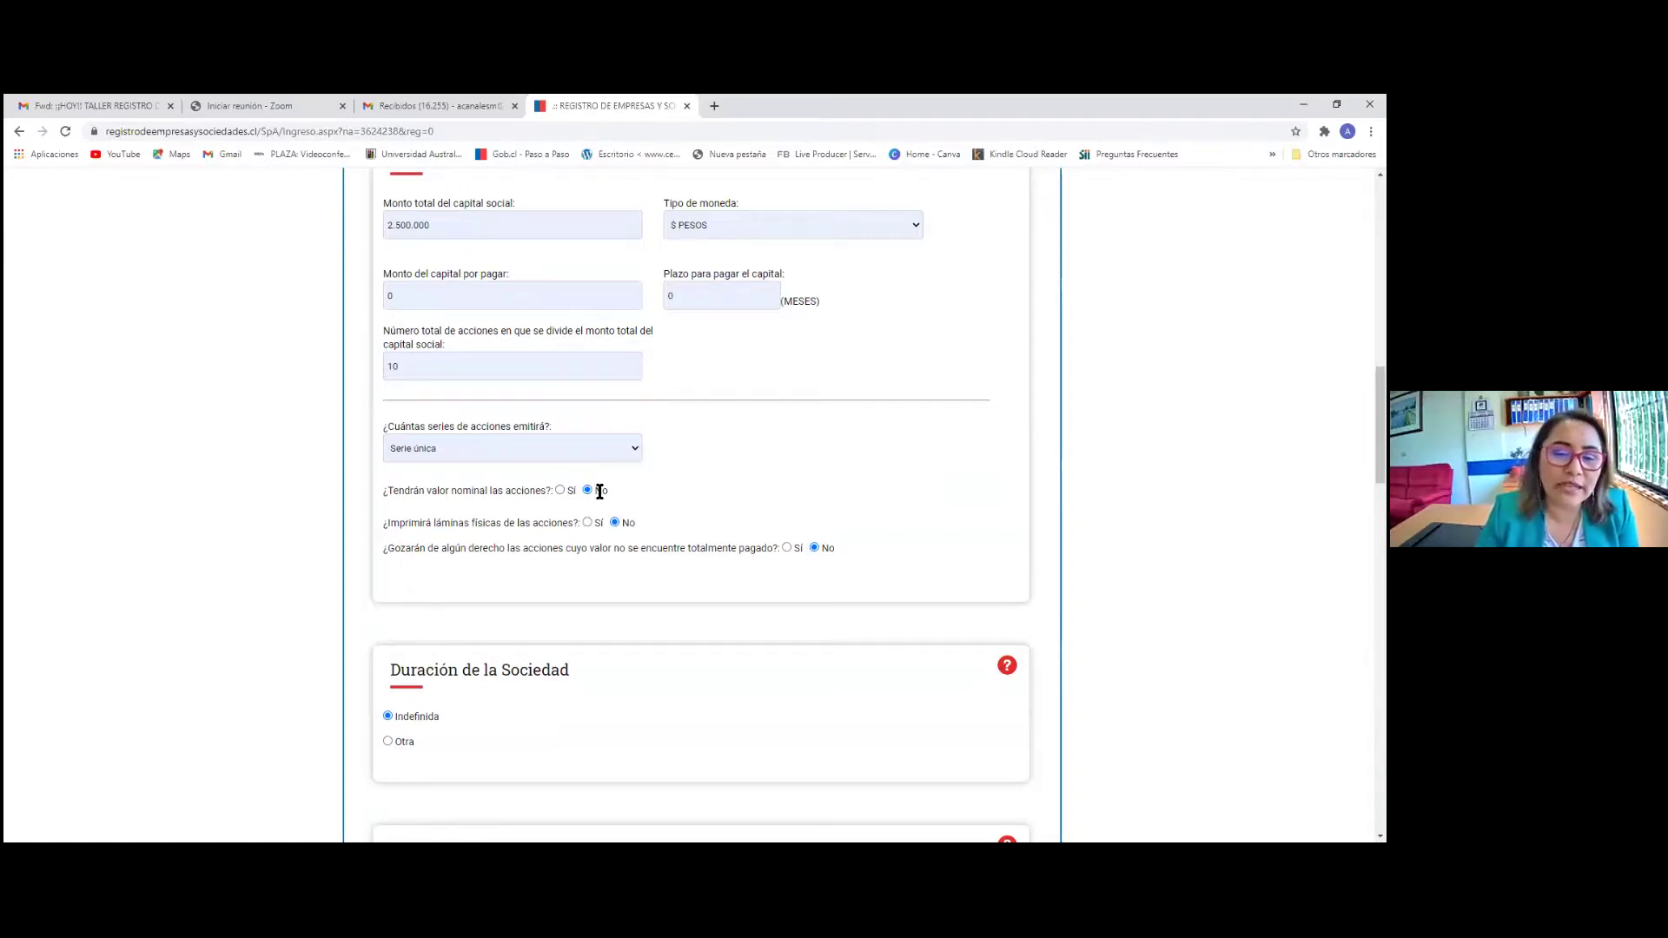
scroll(776, 543, "down", 3)
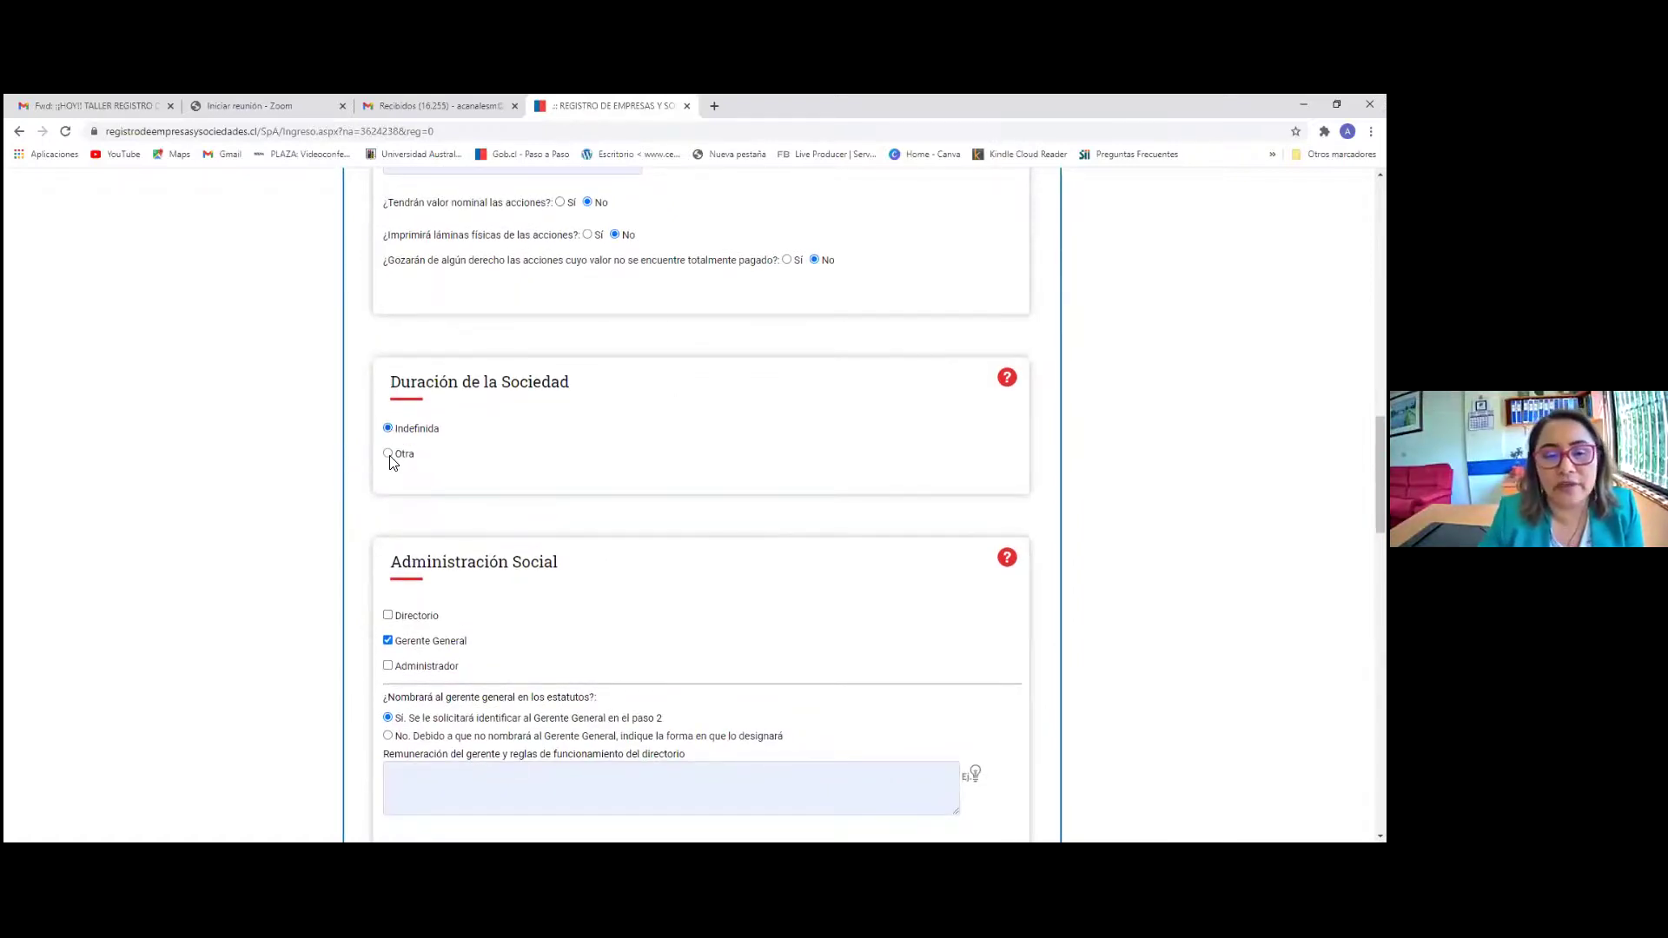
left_click(388, 455)
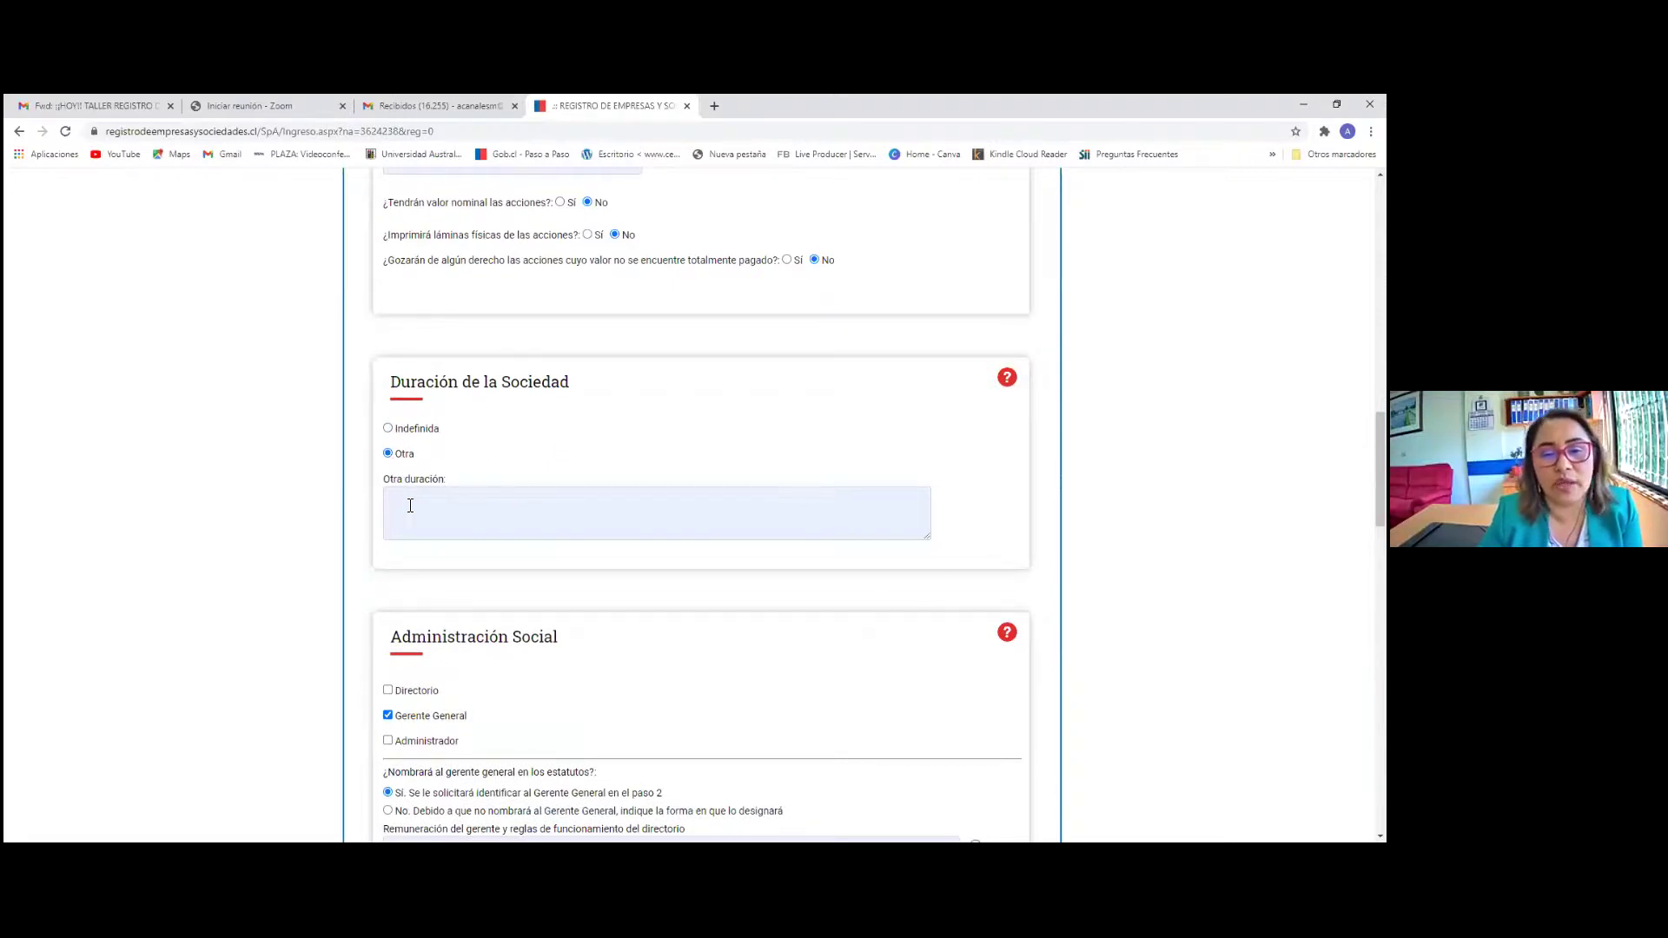
left_click(387, 429)
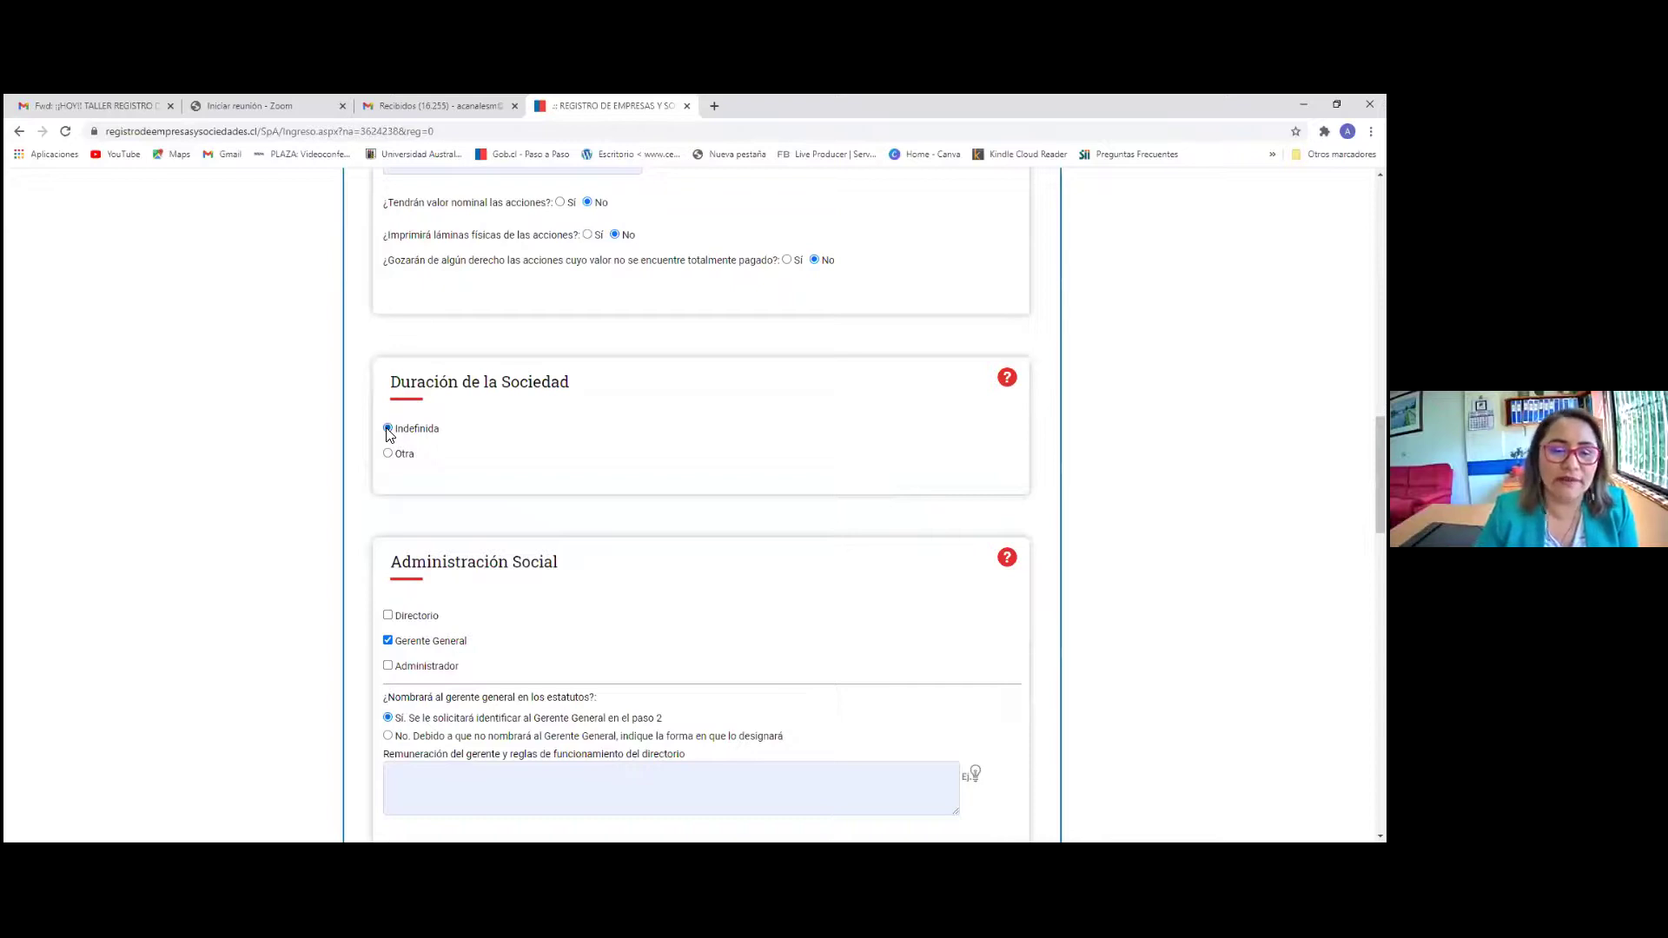
scroll(402, 445, "down", 2)
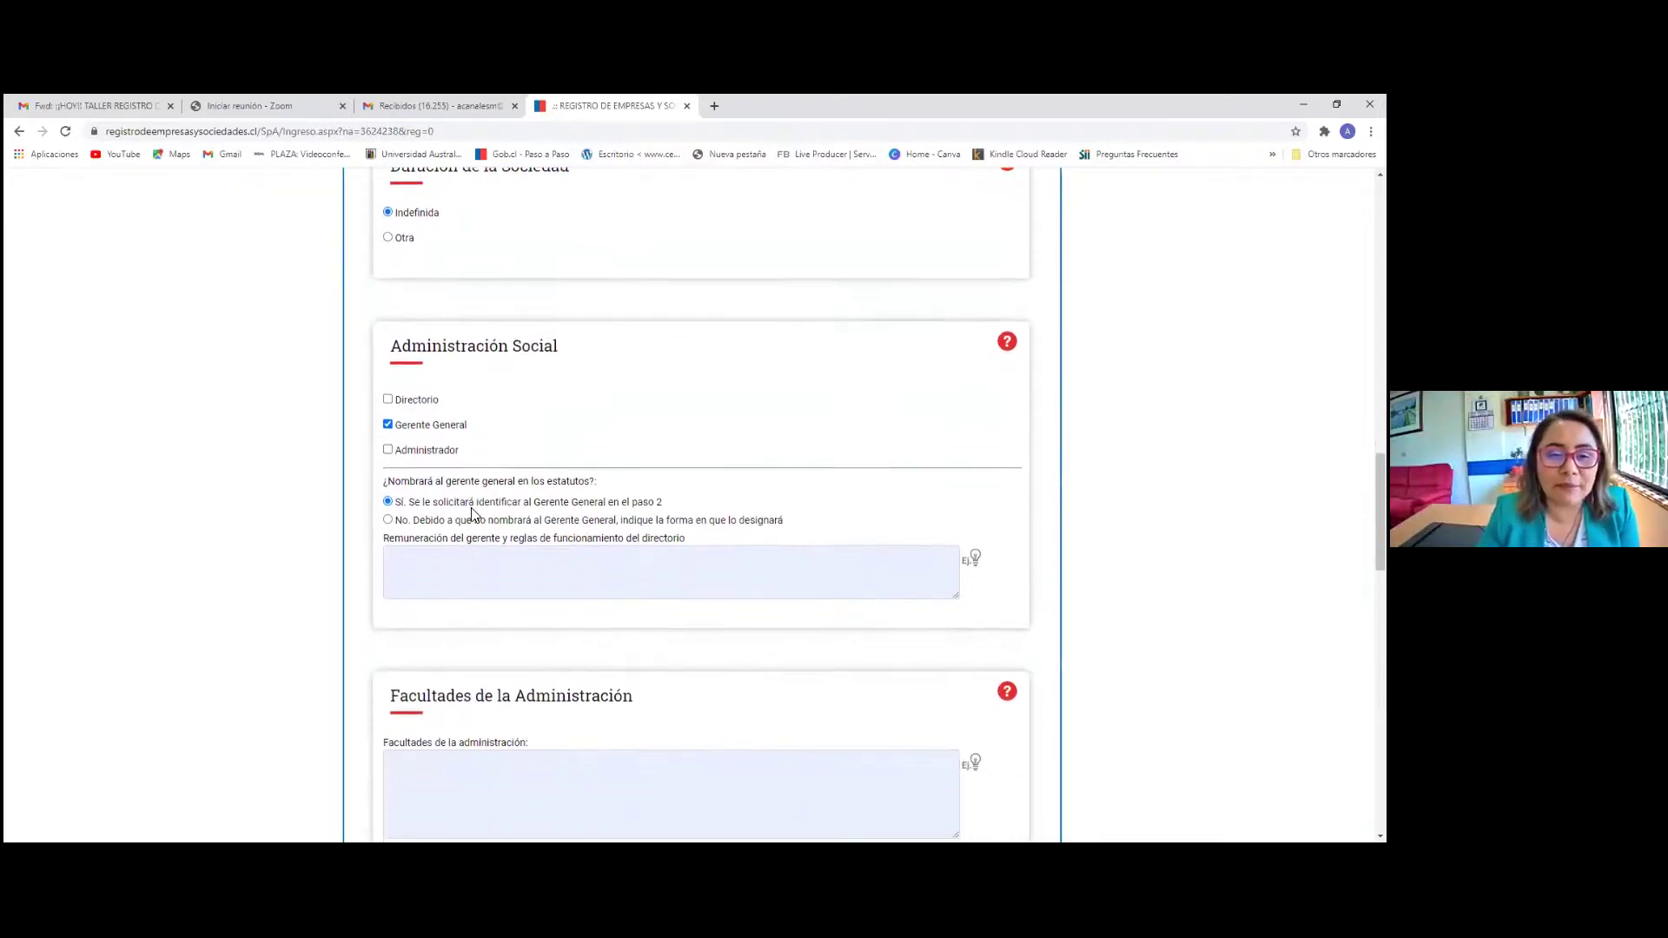
scroll(474, 515, "down", 1)
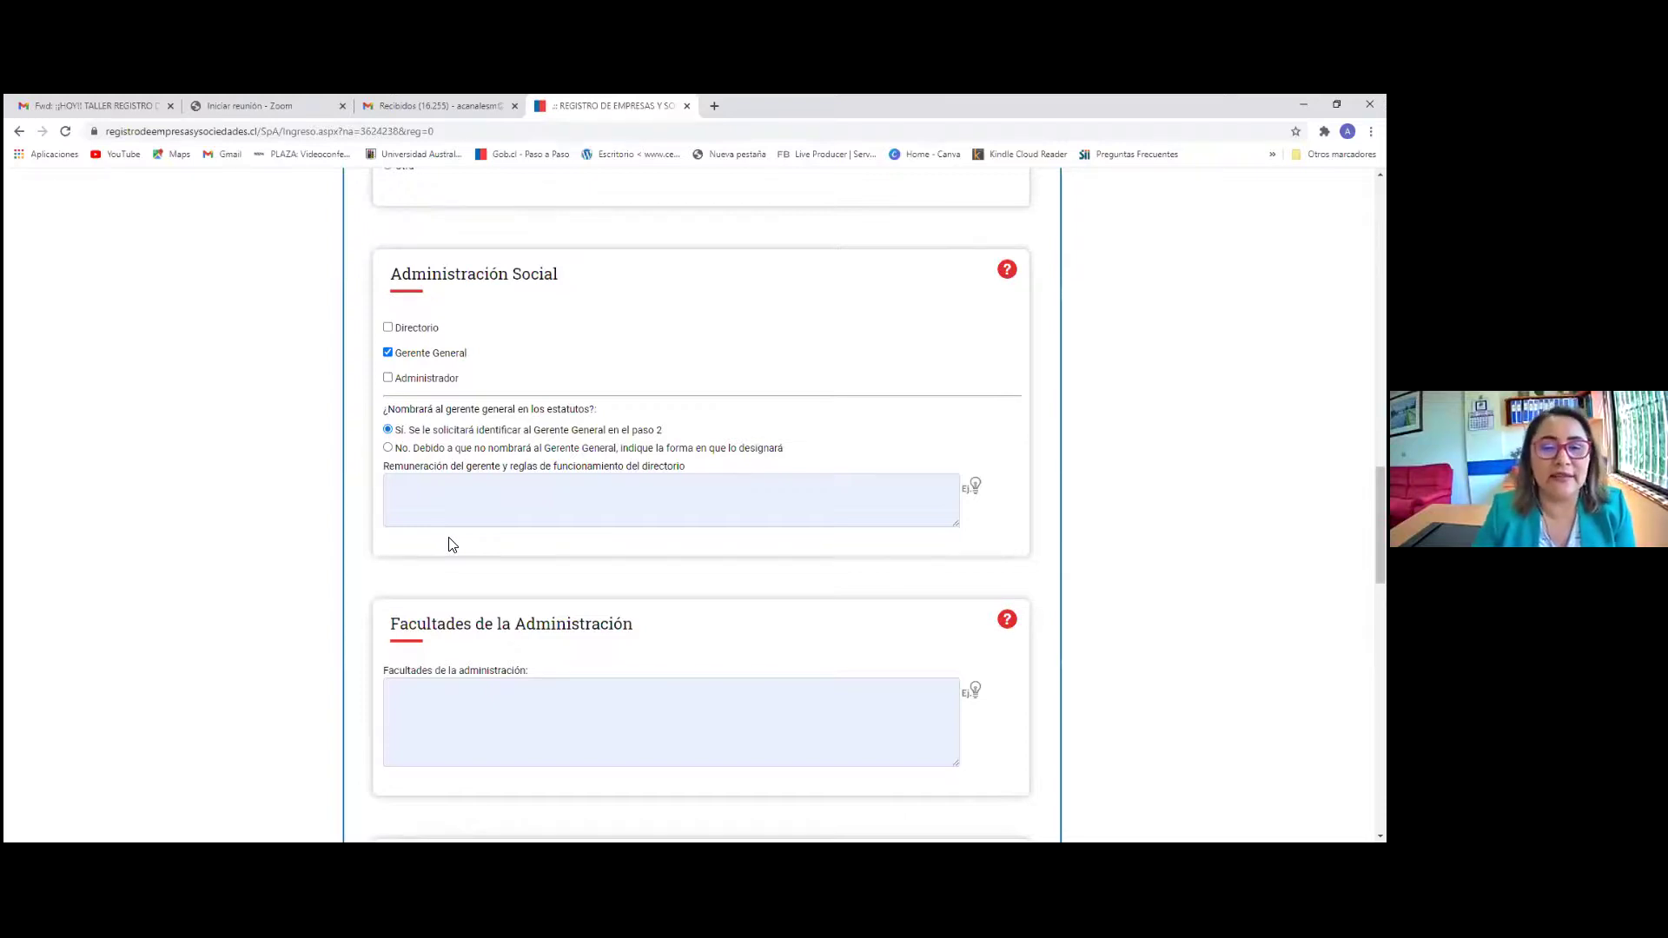
scroll(452, 545, "up", 18)
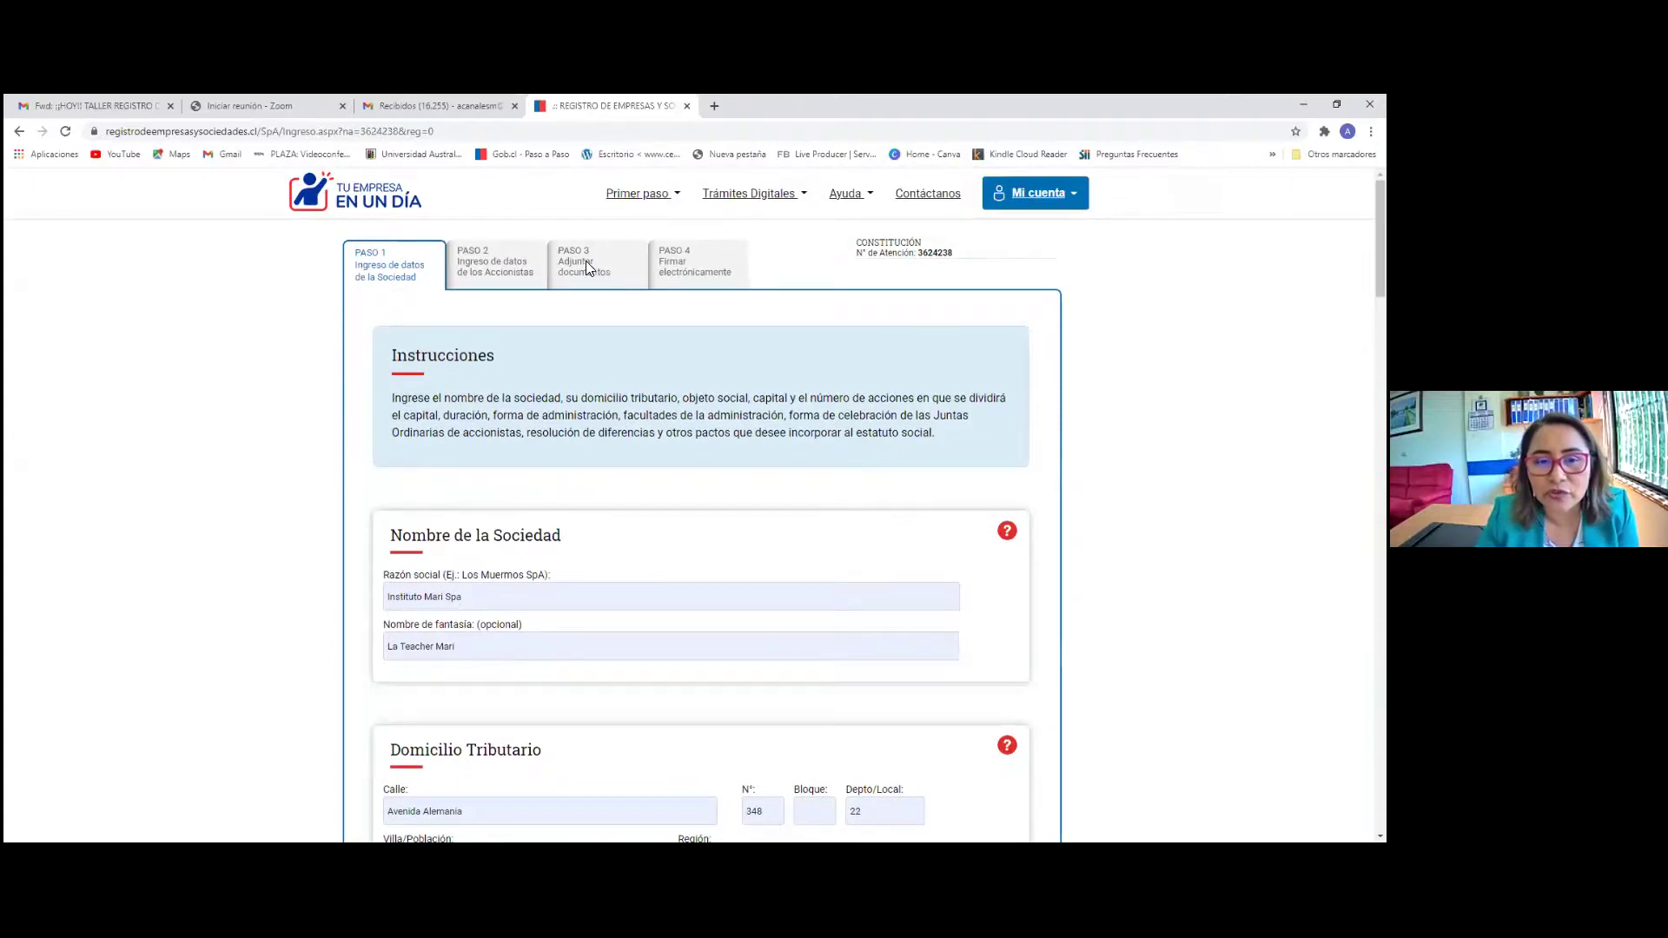
scroll(585, 555, "down", 15)
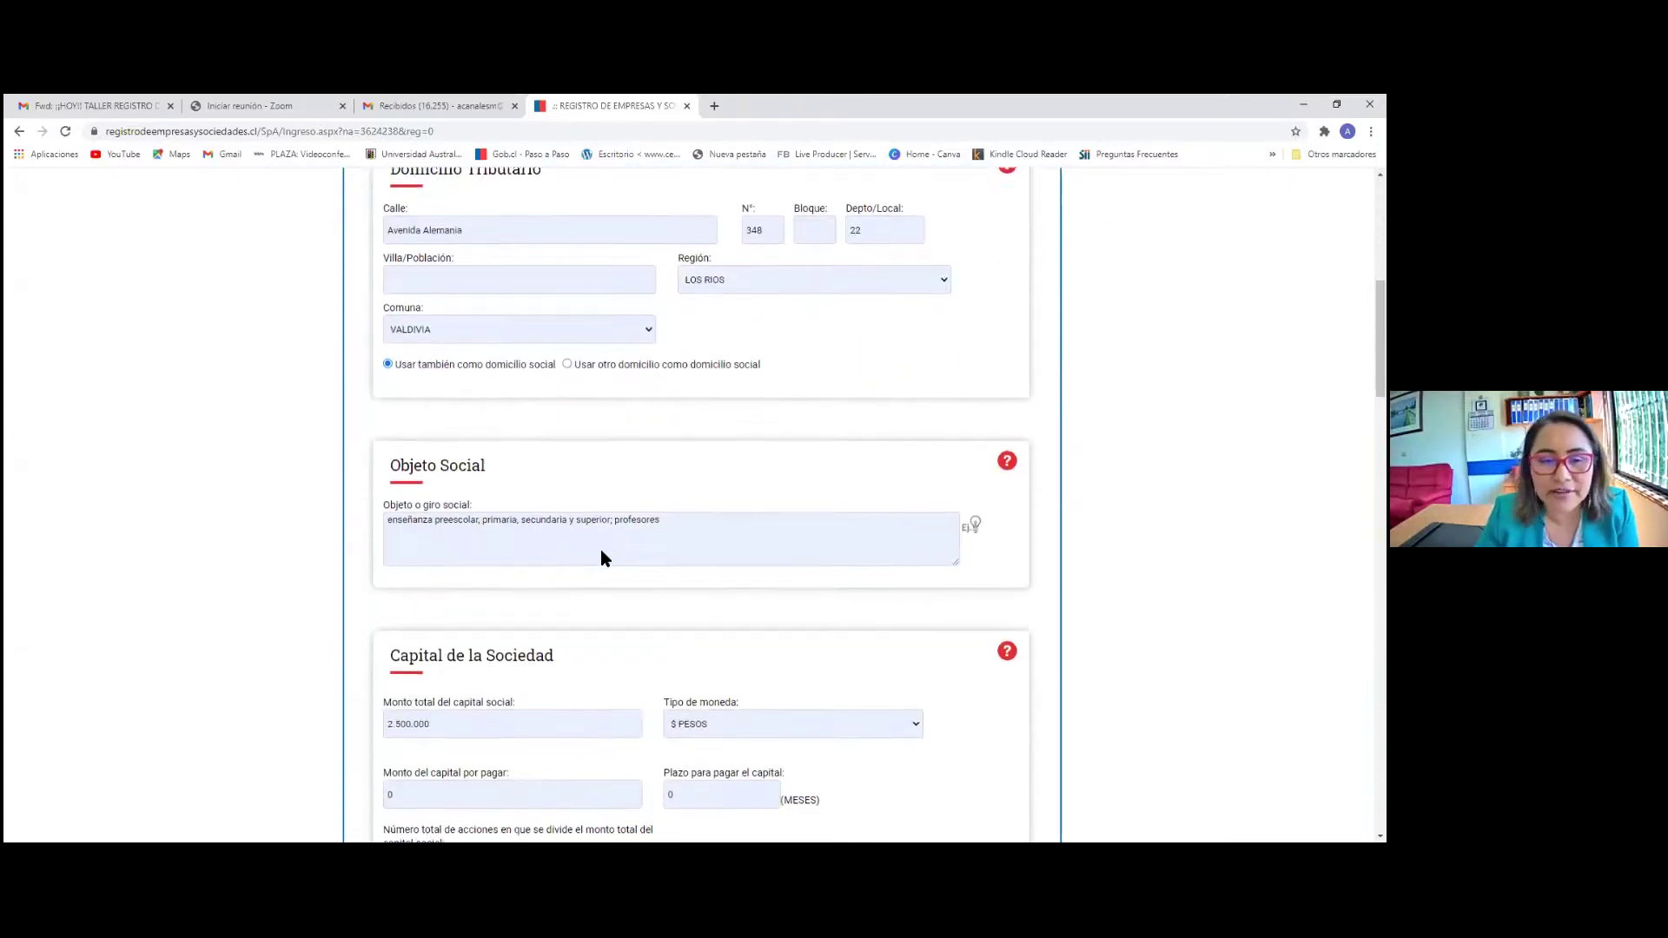
scroll(601, 553, "down", 6)
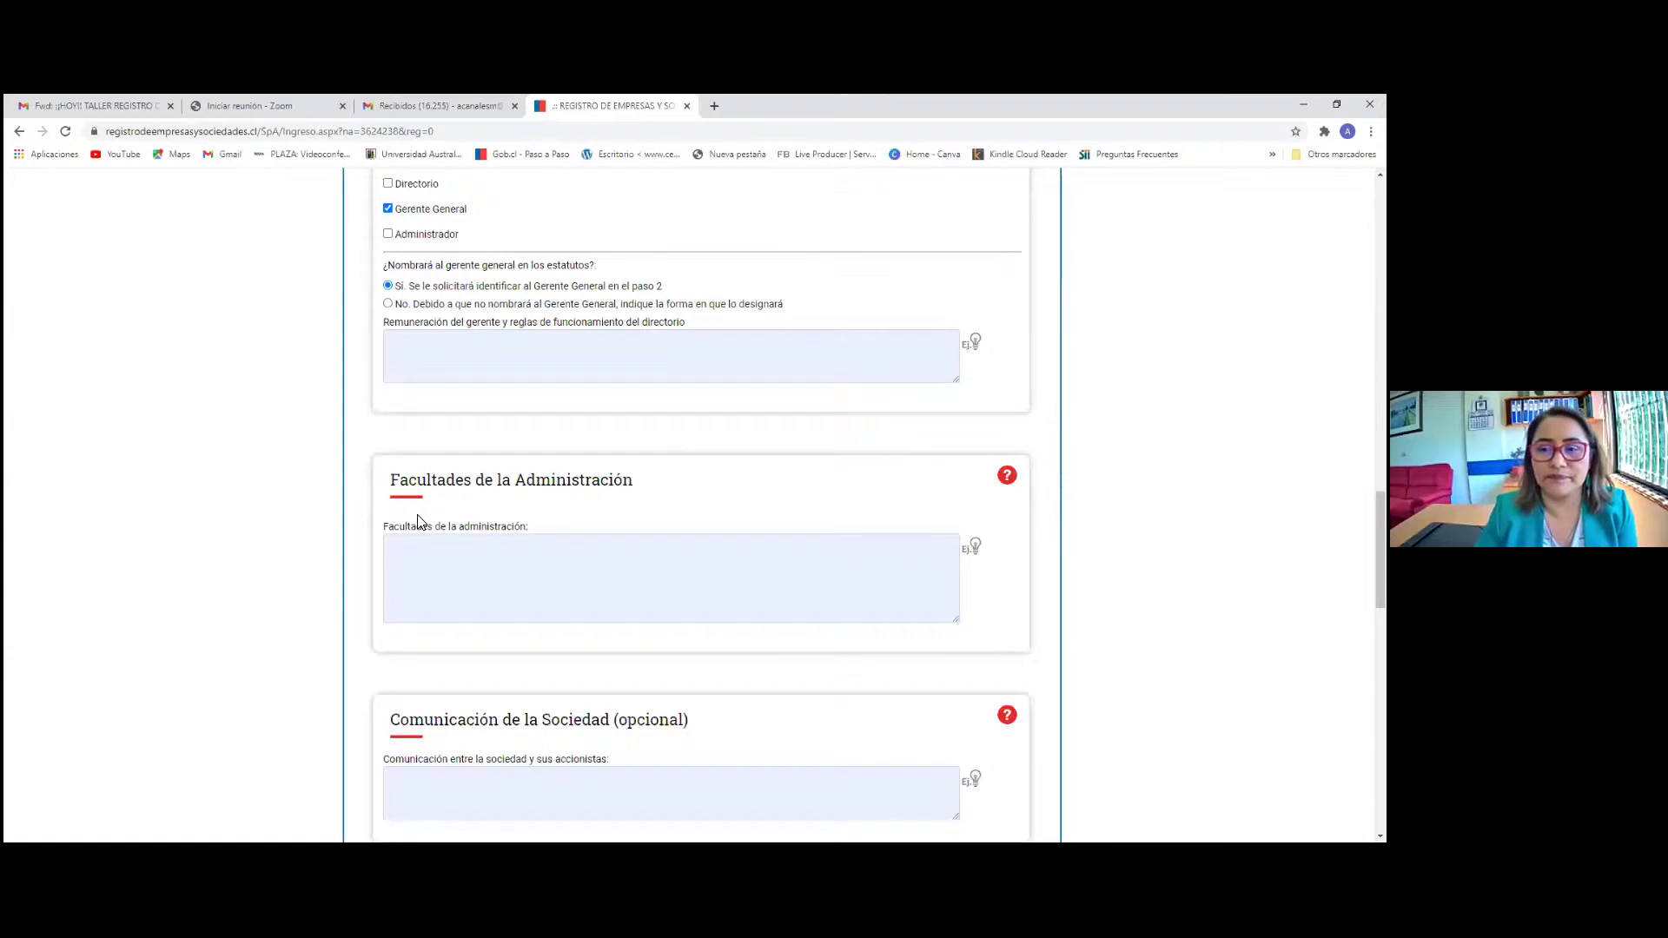
scroll(441, 260, "up", 1)
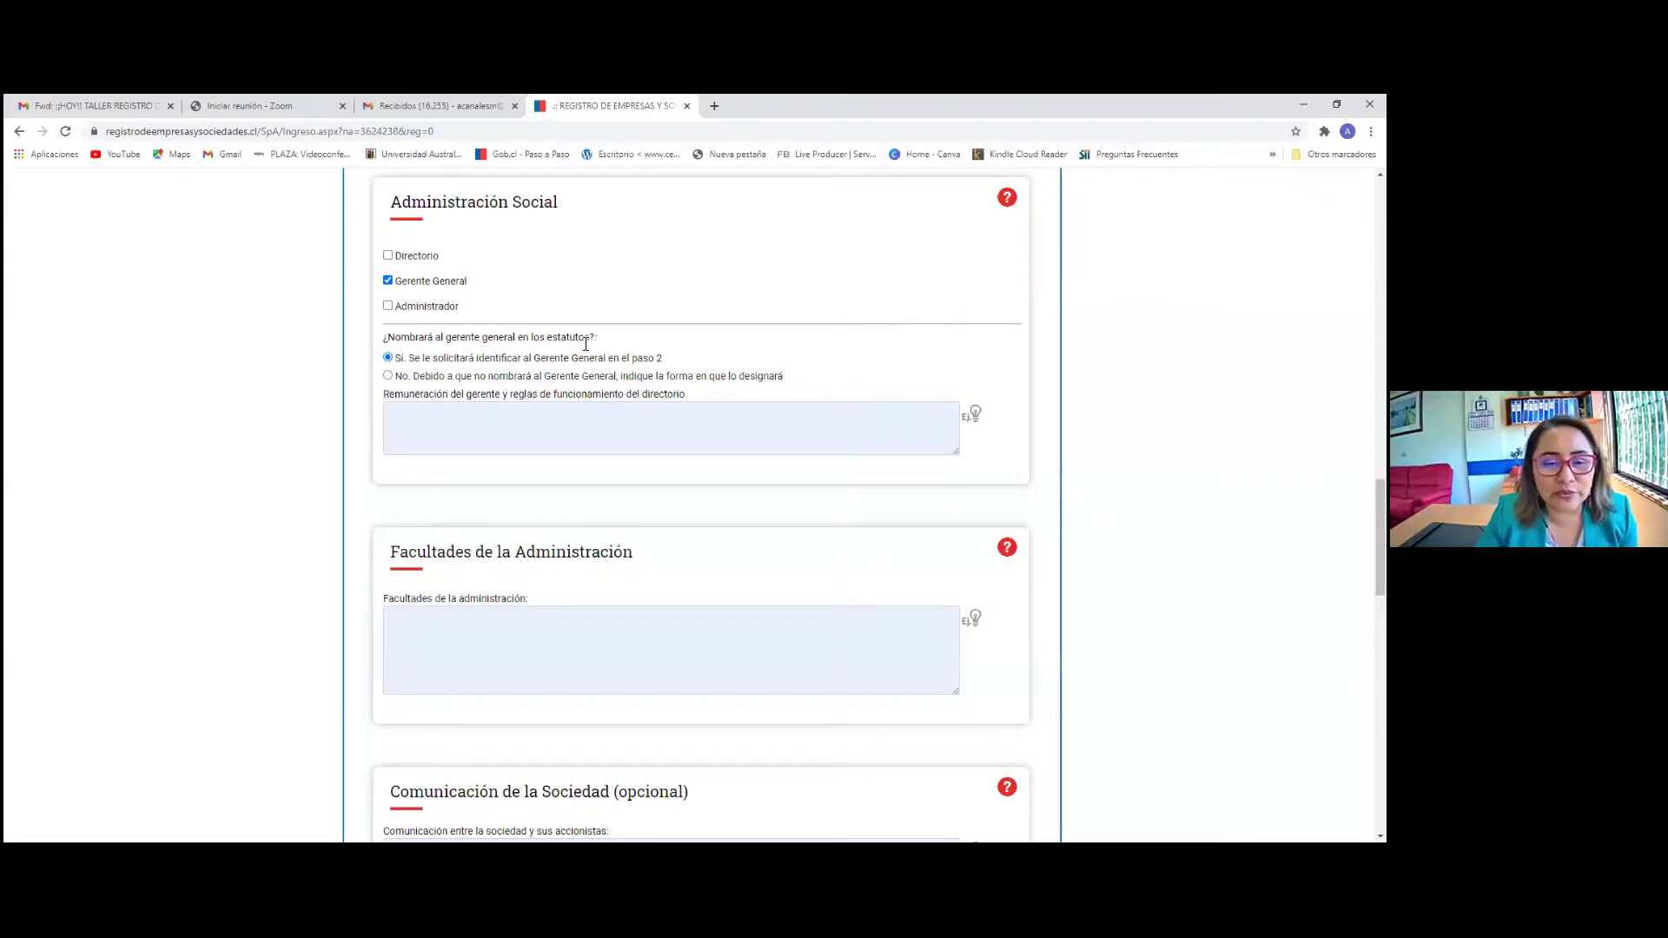
left_click(387, 376)
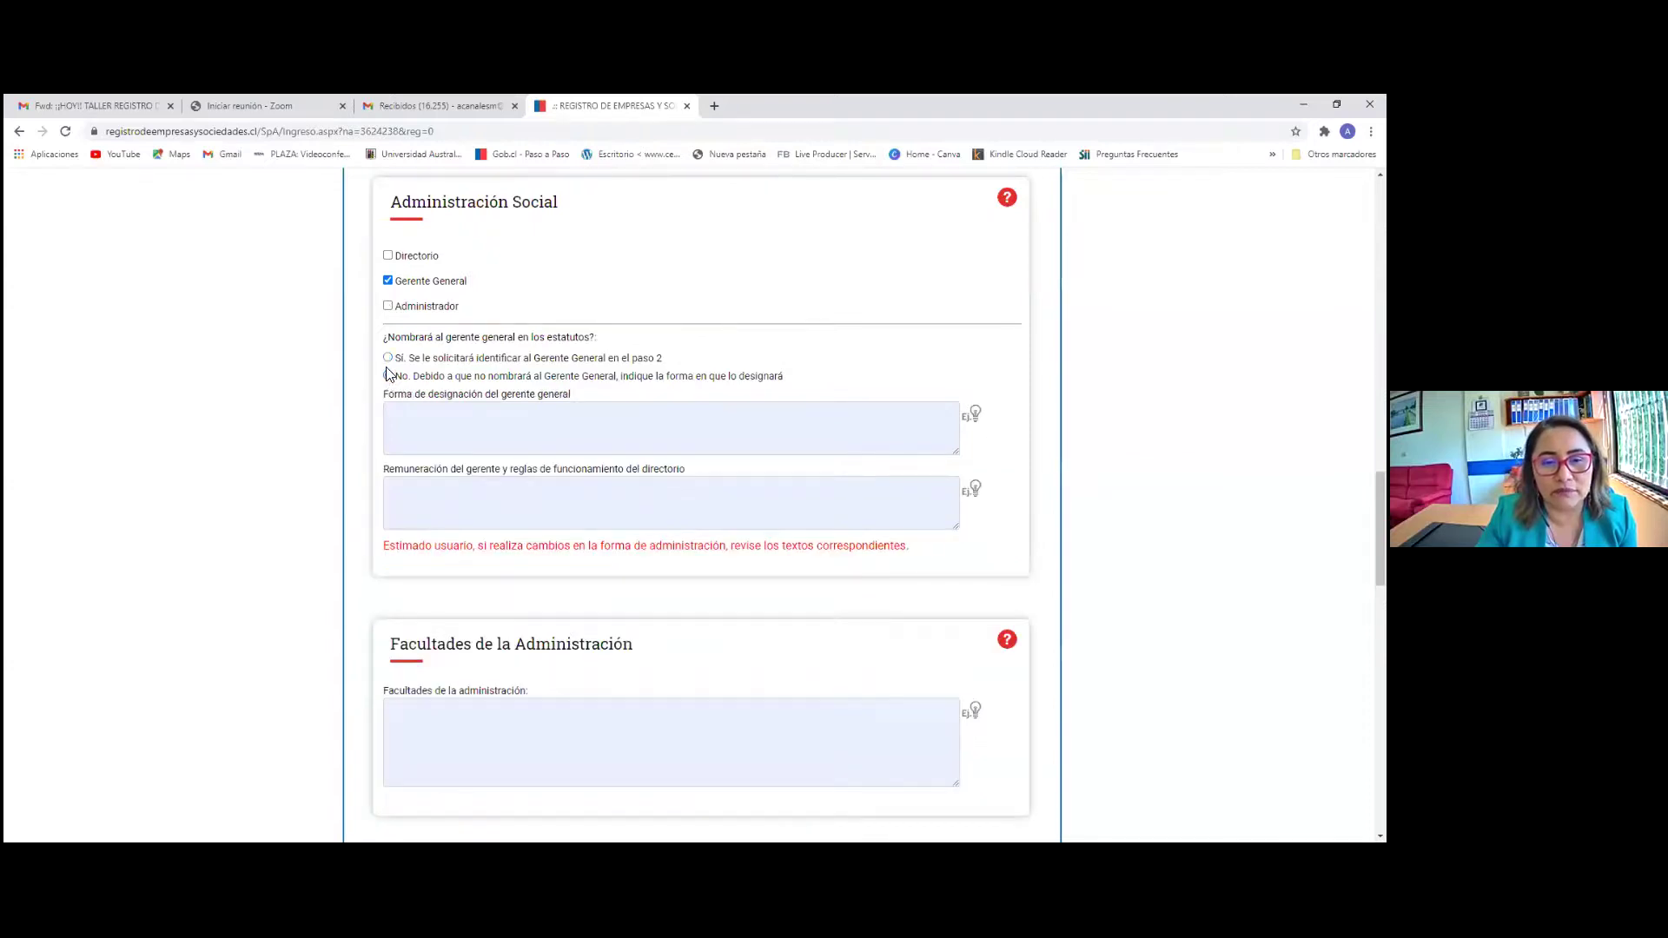
left_click(387, 358)
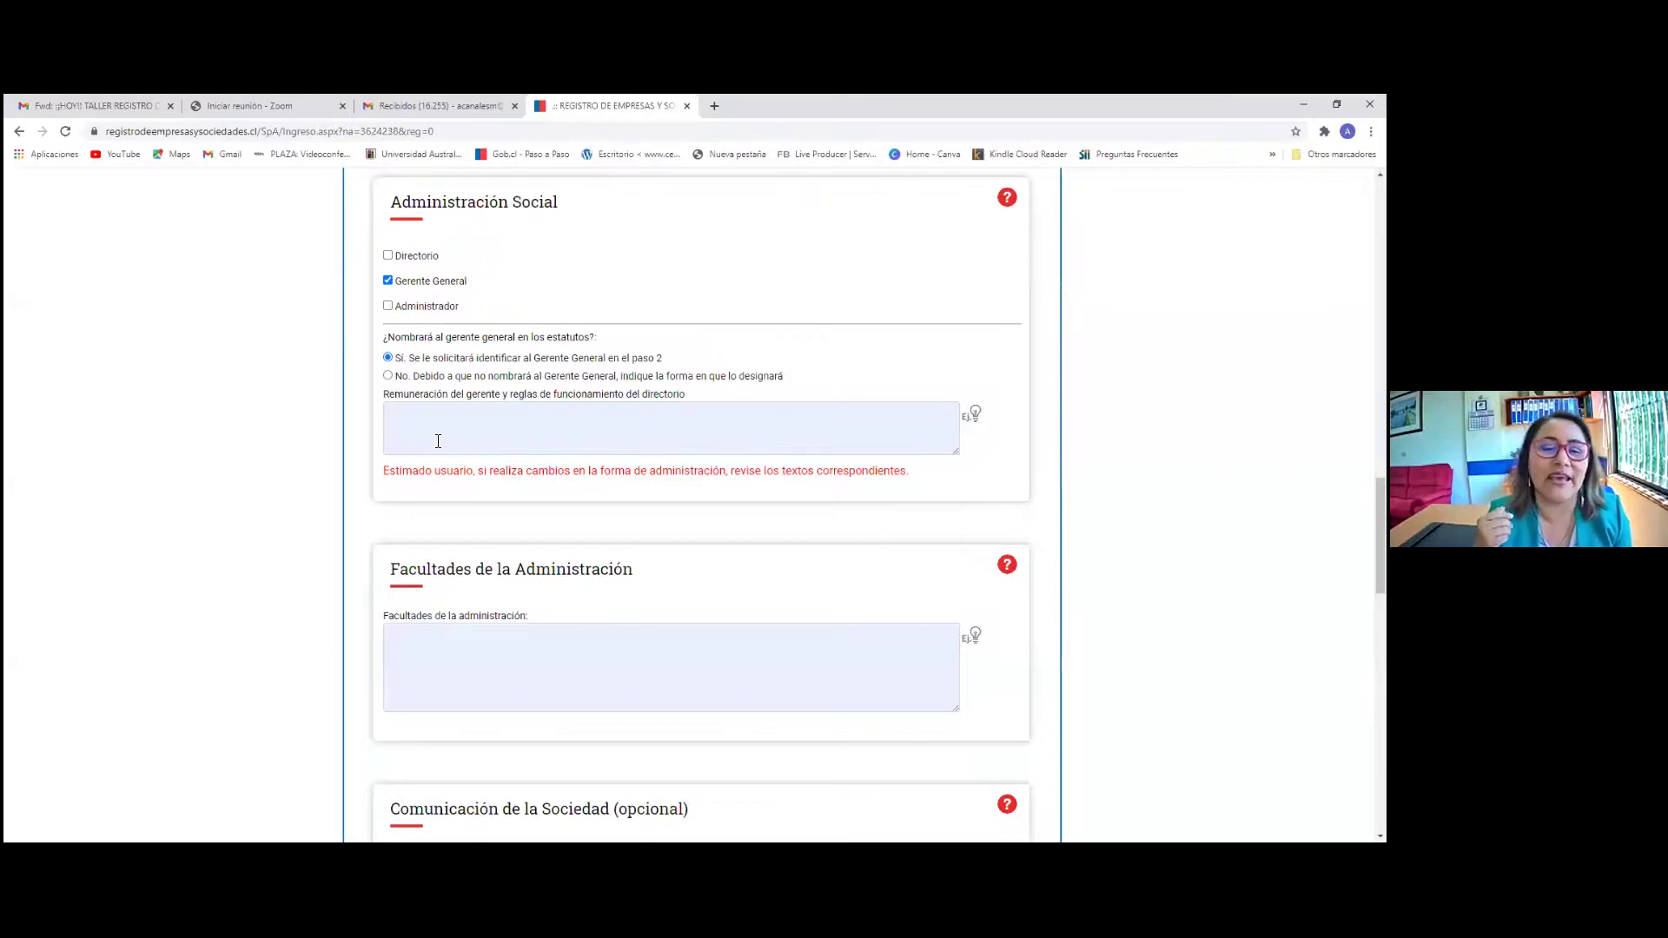
Fill manager remuneration with the example text where the Directorio sets the Gerente General's pay
left_click(971, 414)
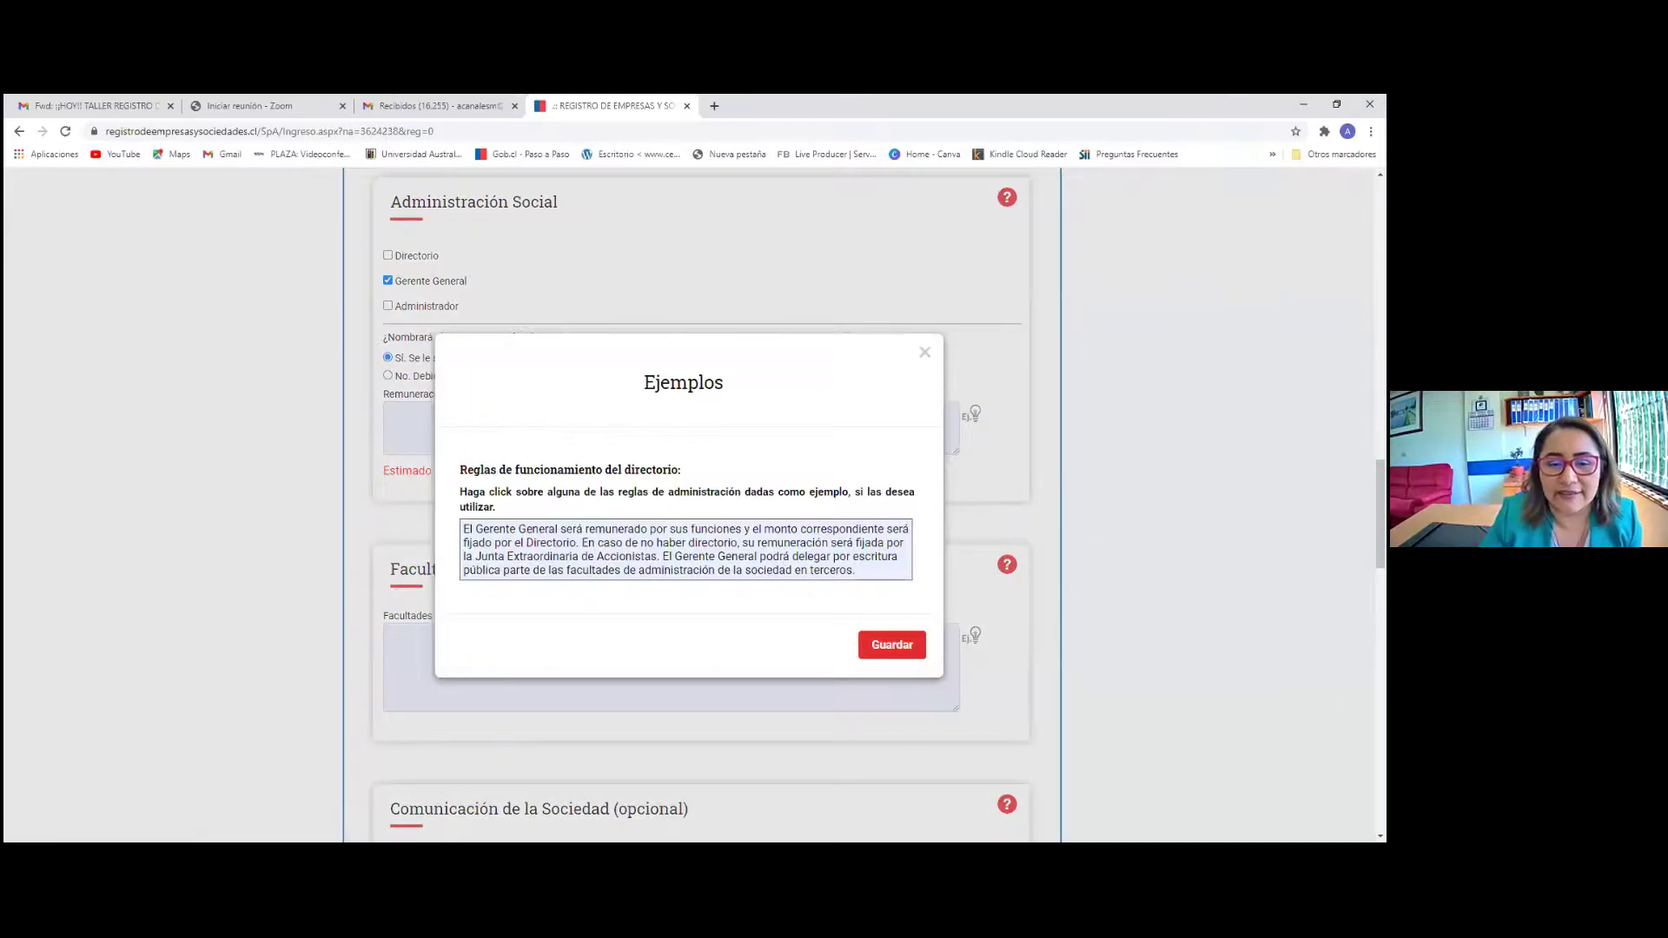
left_click(603, 550)
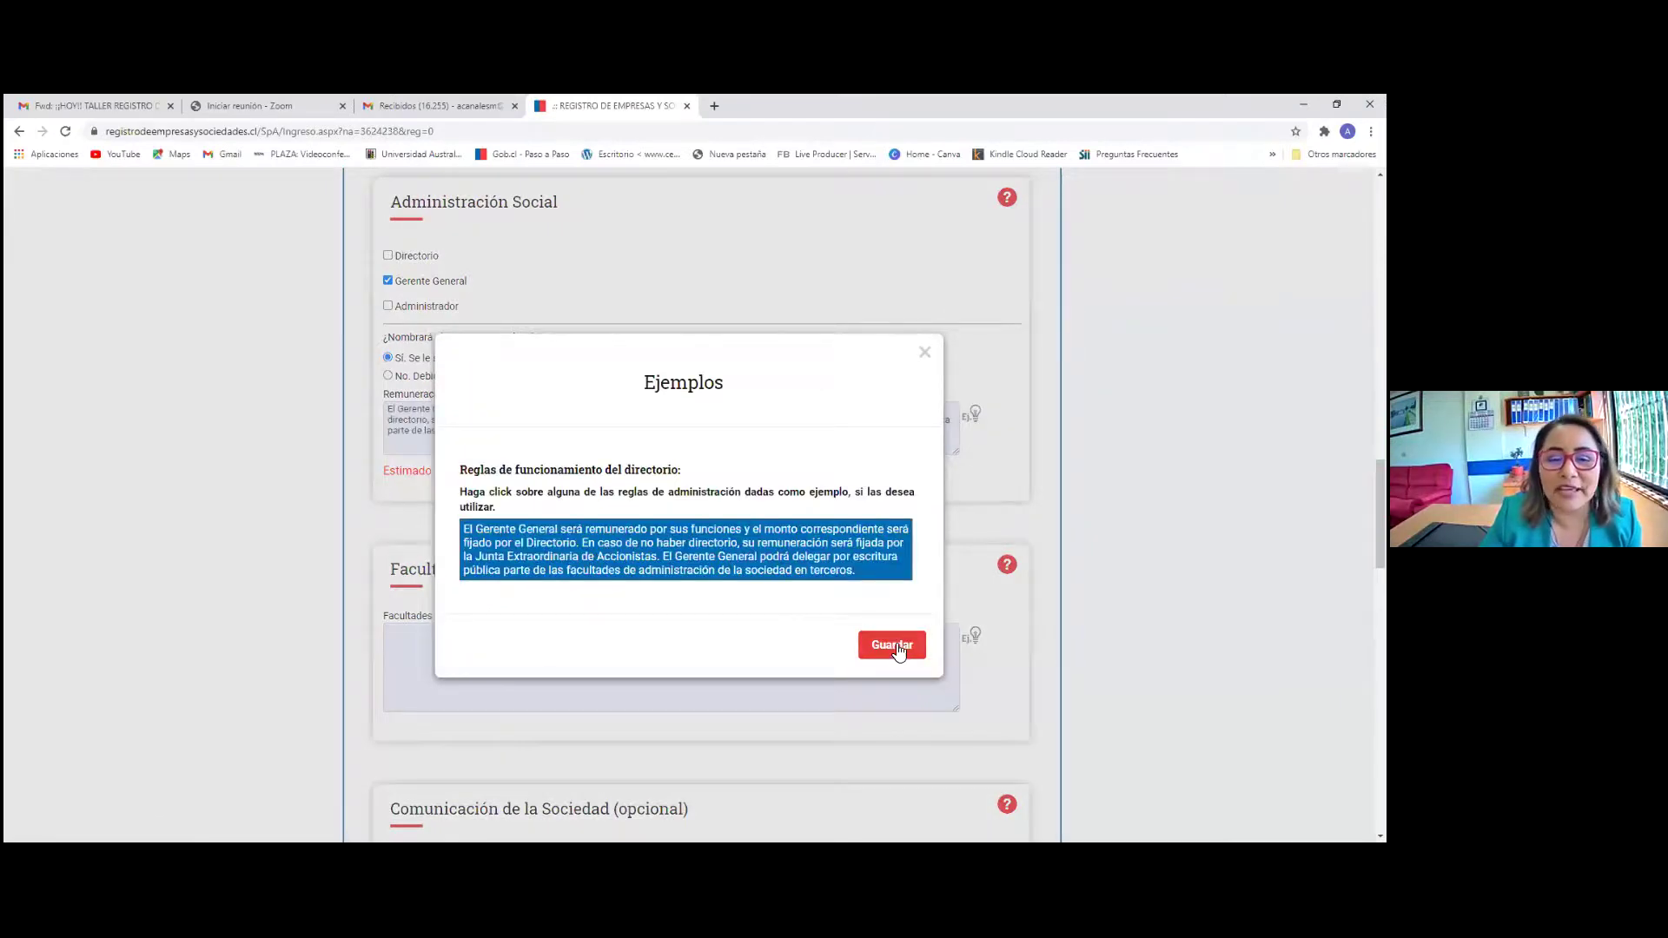
left_click(895, 646)
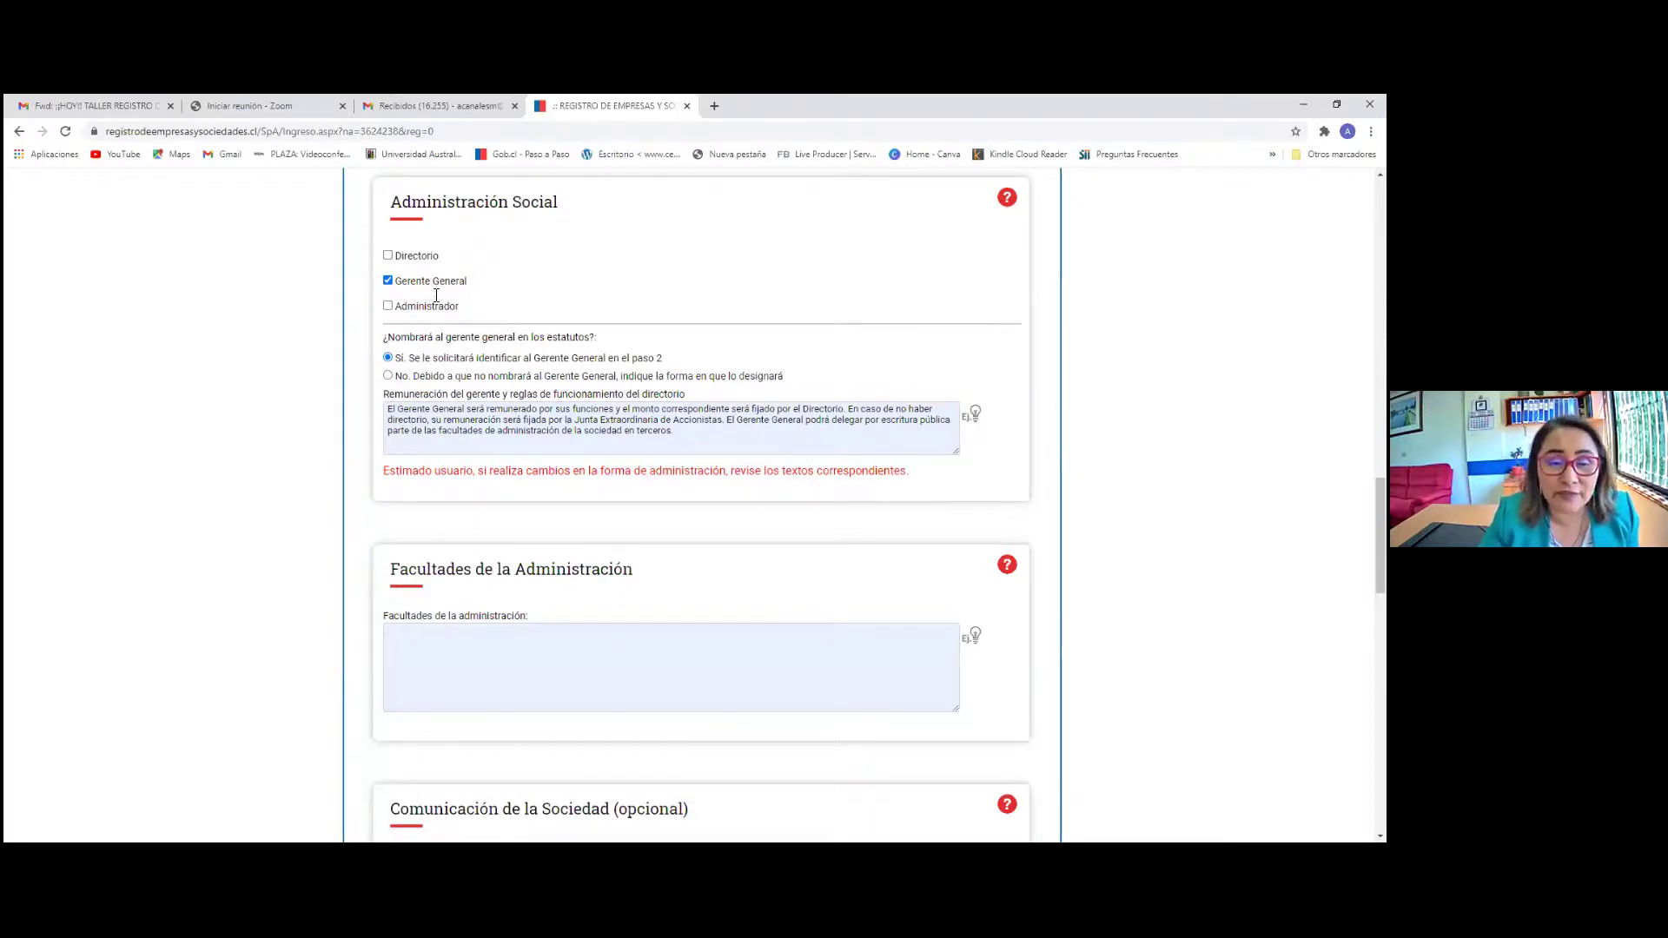
left_click(976, 421)
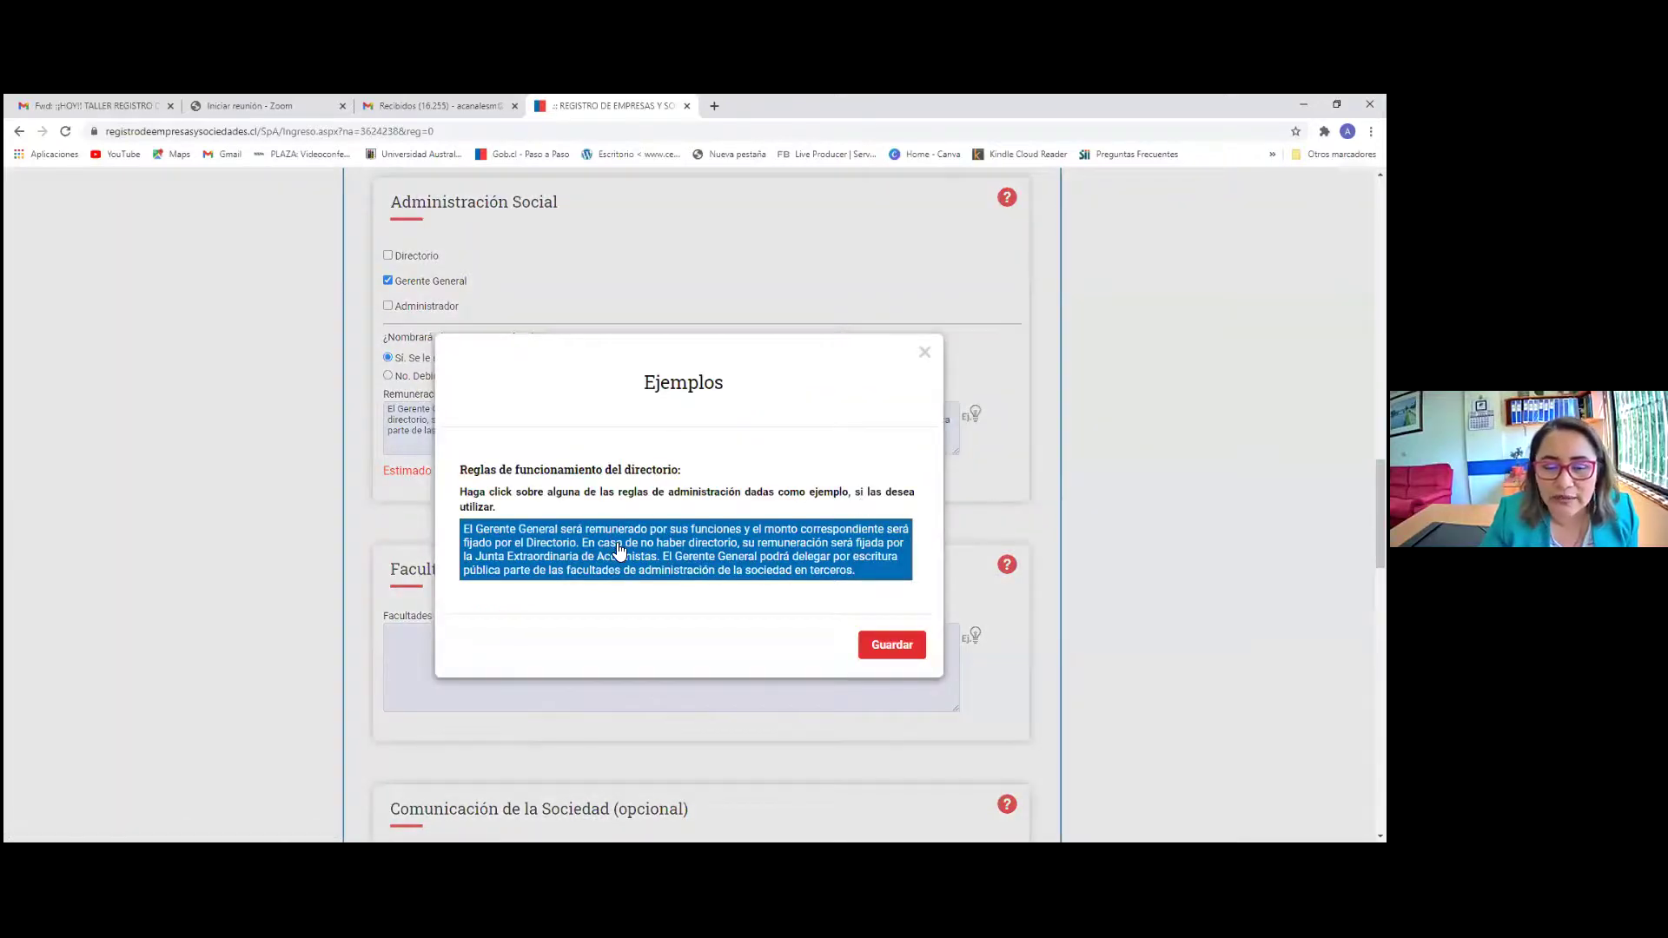
left_click(924, 352)
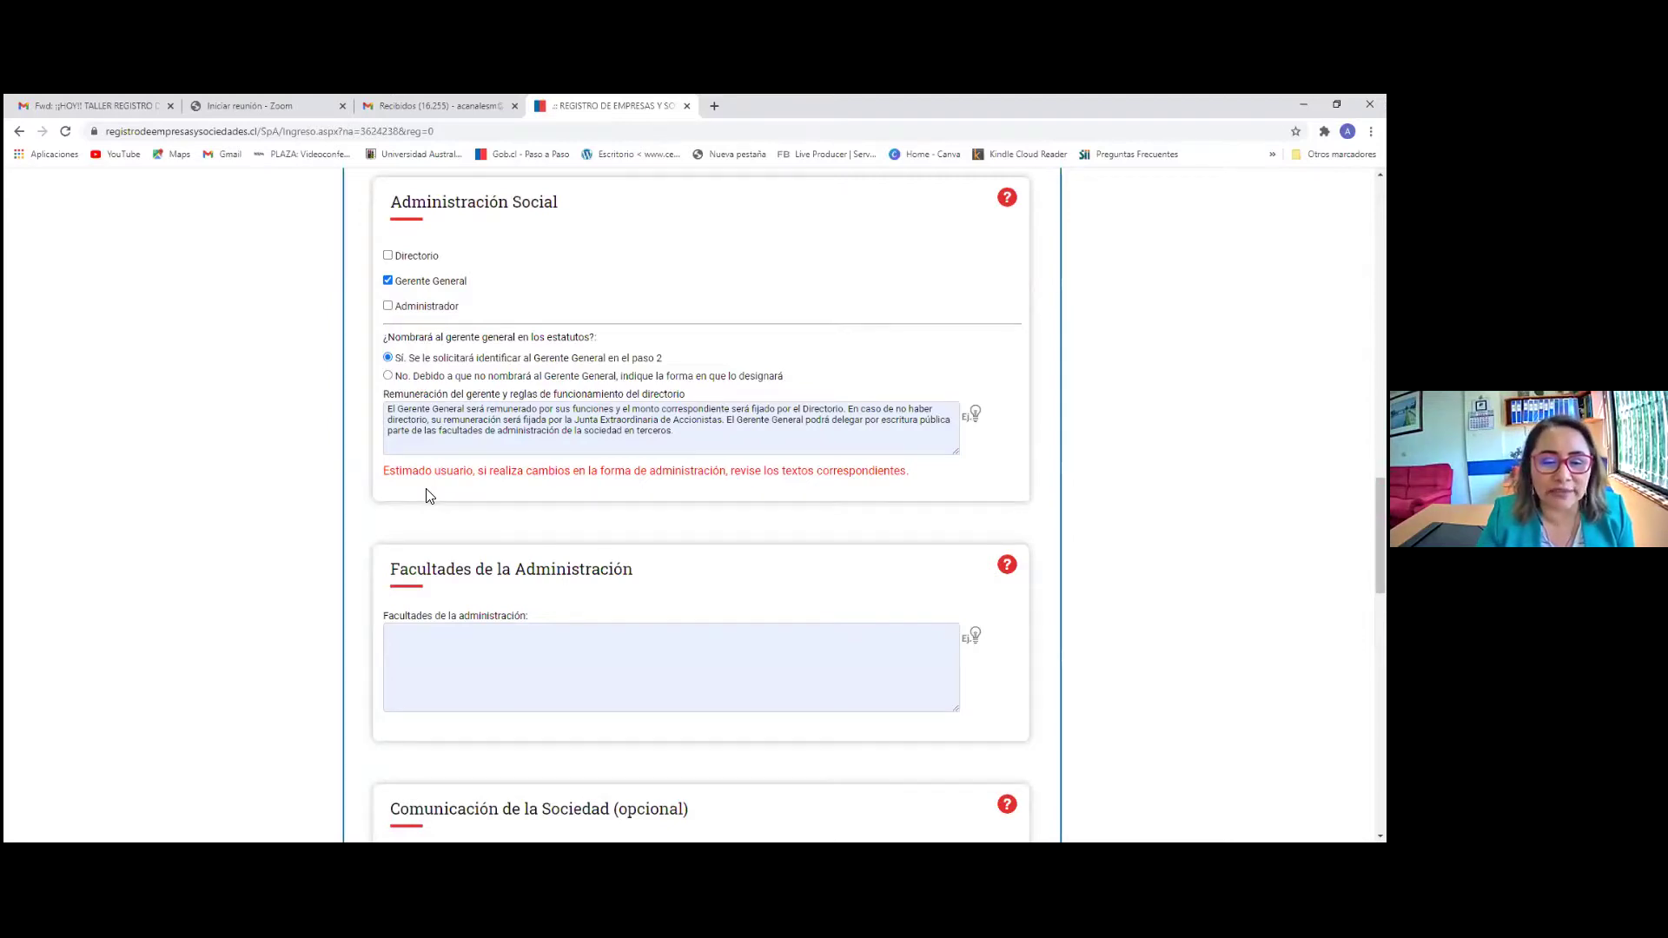
left_click(976, 417)
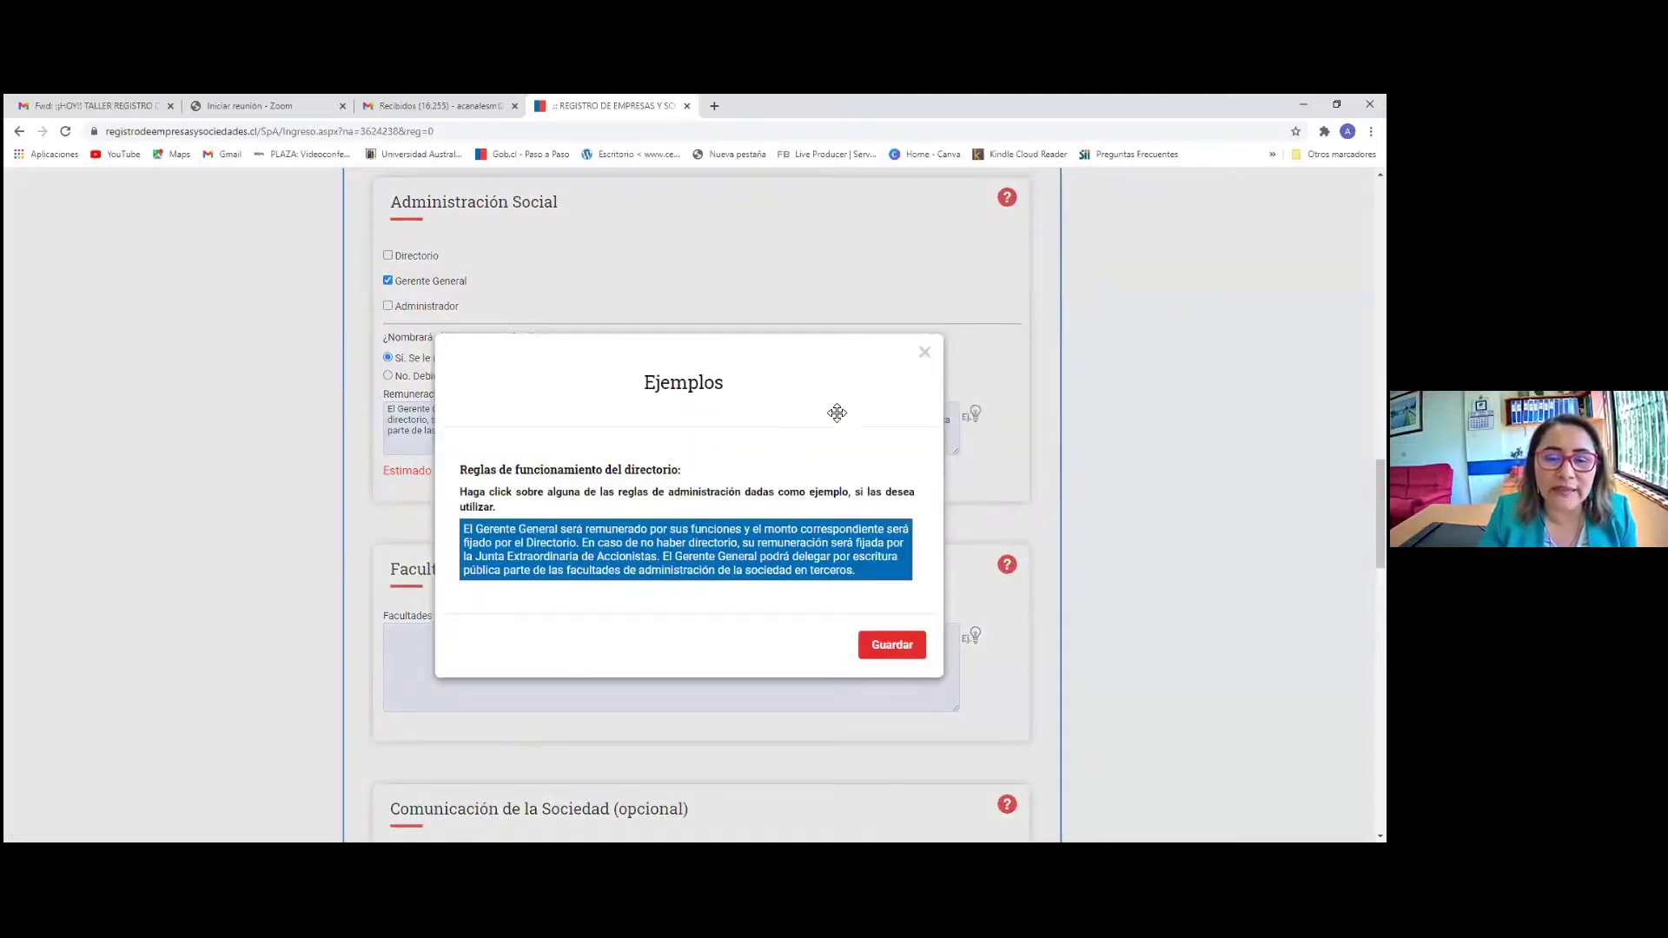
left_click(925, 352)
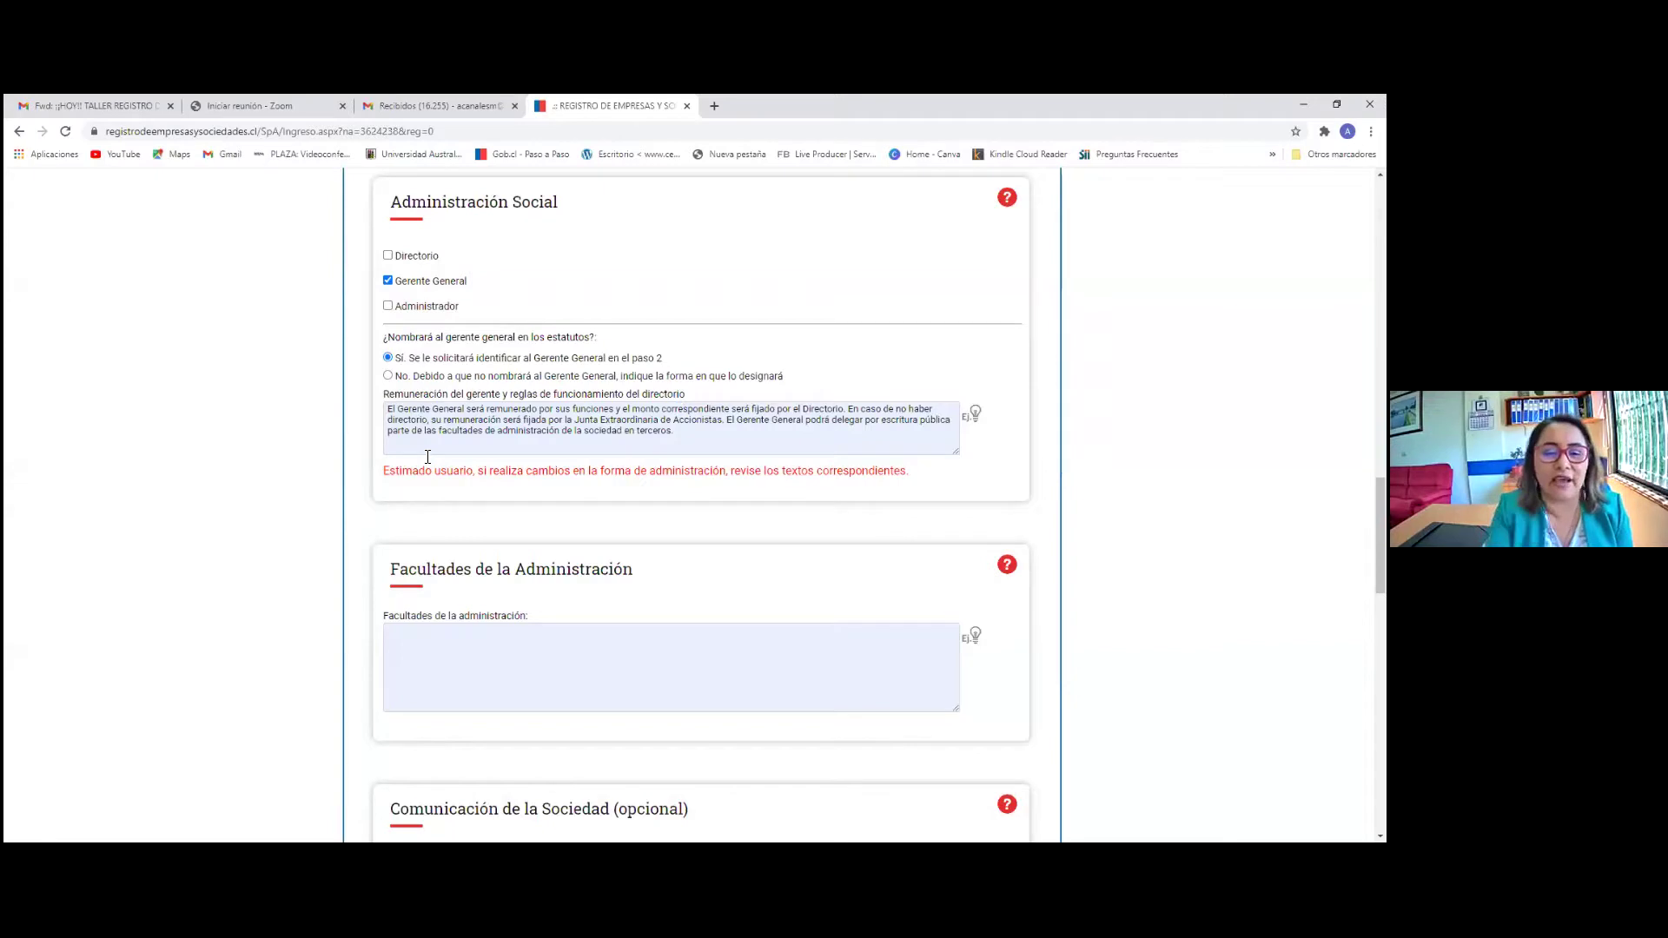
left_click(975, 416)
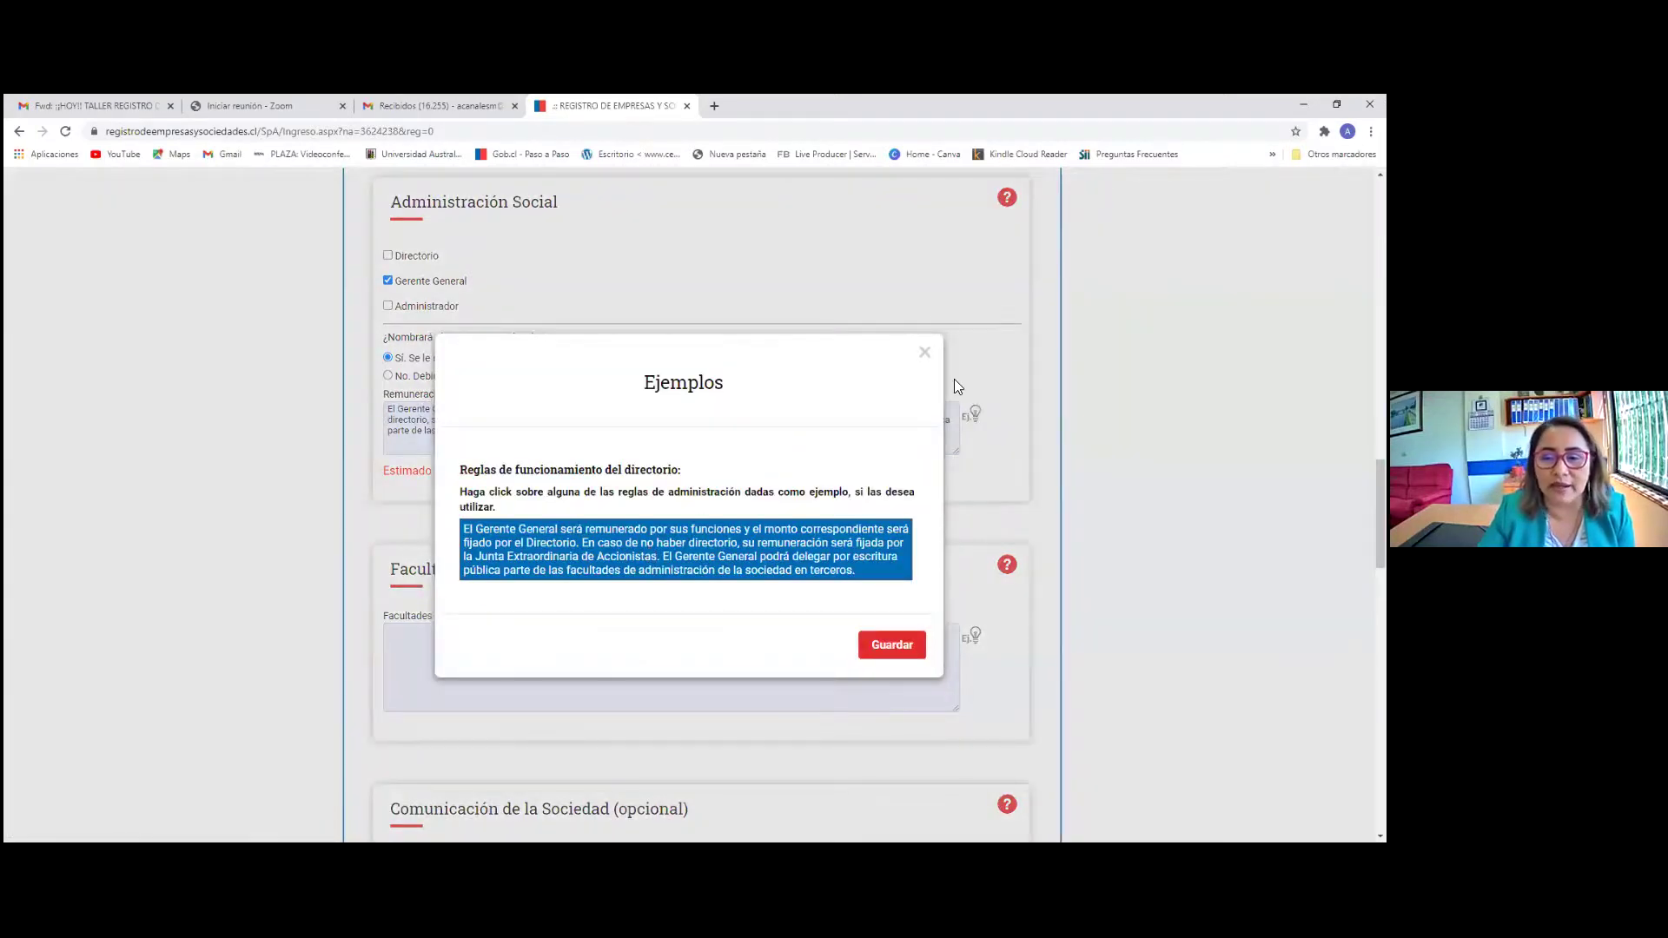
left_click(954, 378)
scroll(480, 634, "down", 1)
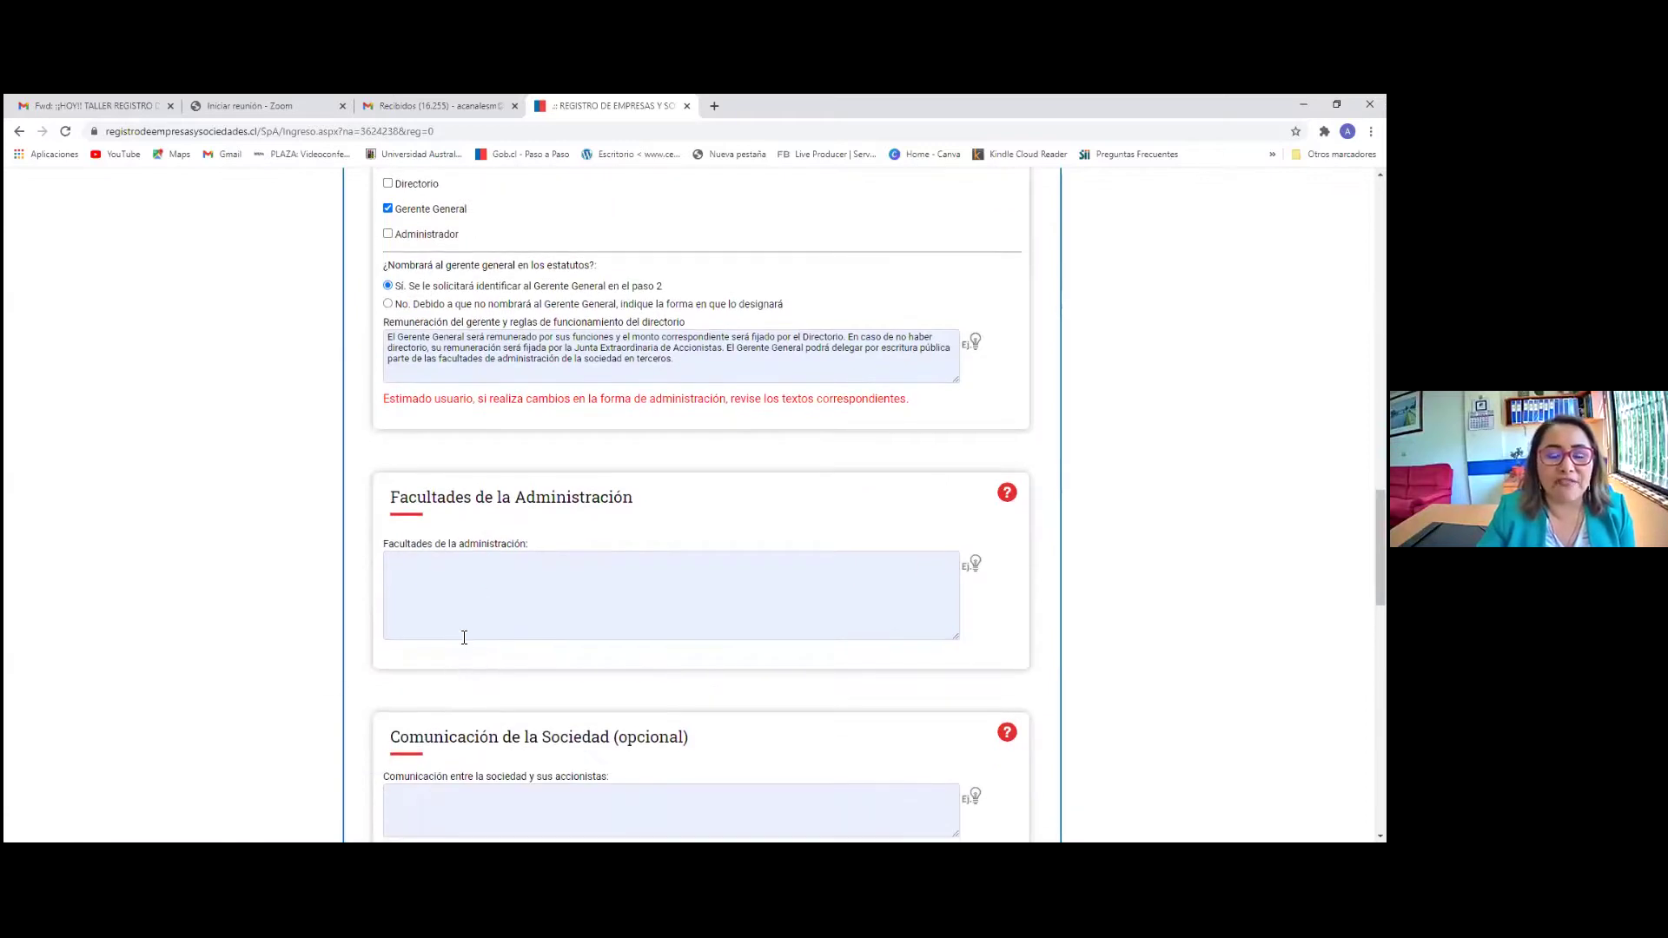
scroll(469, 634, "down", 2)
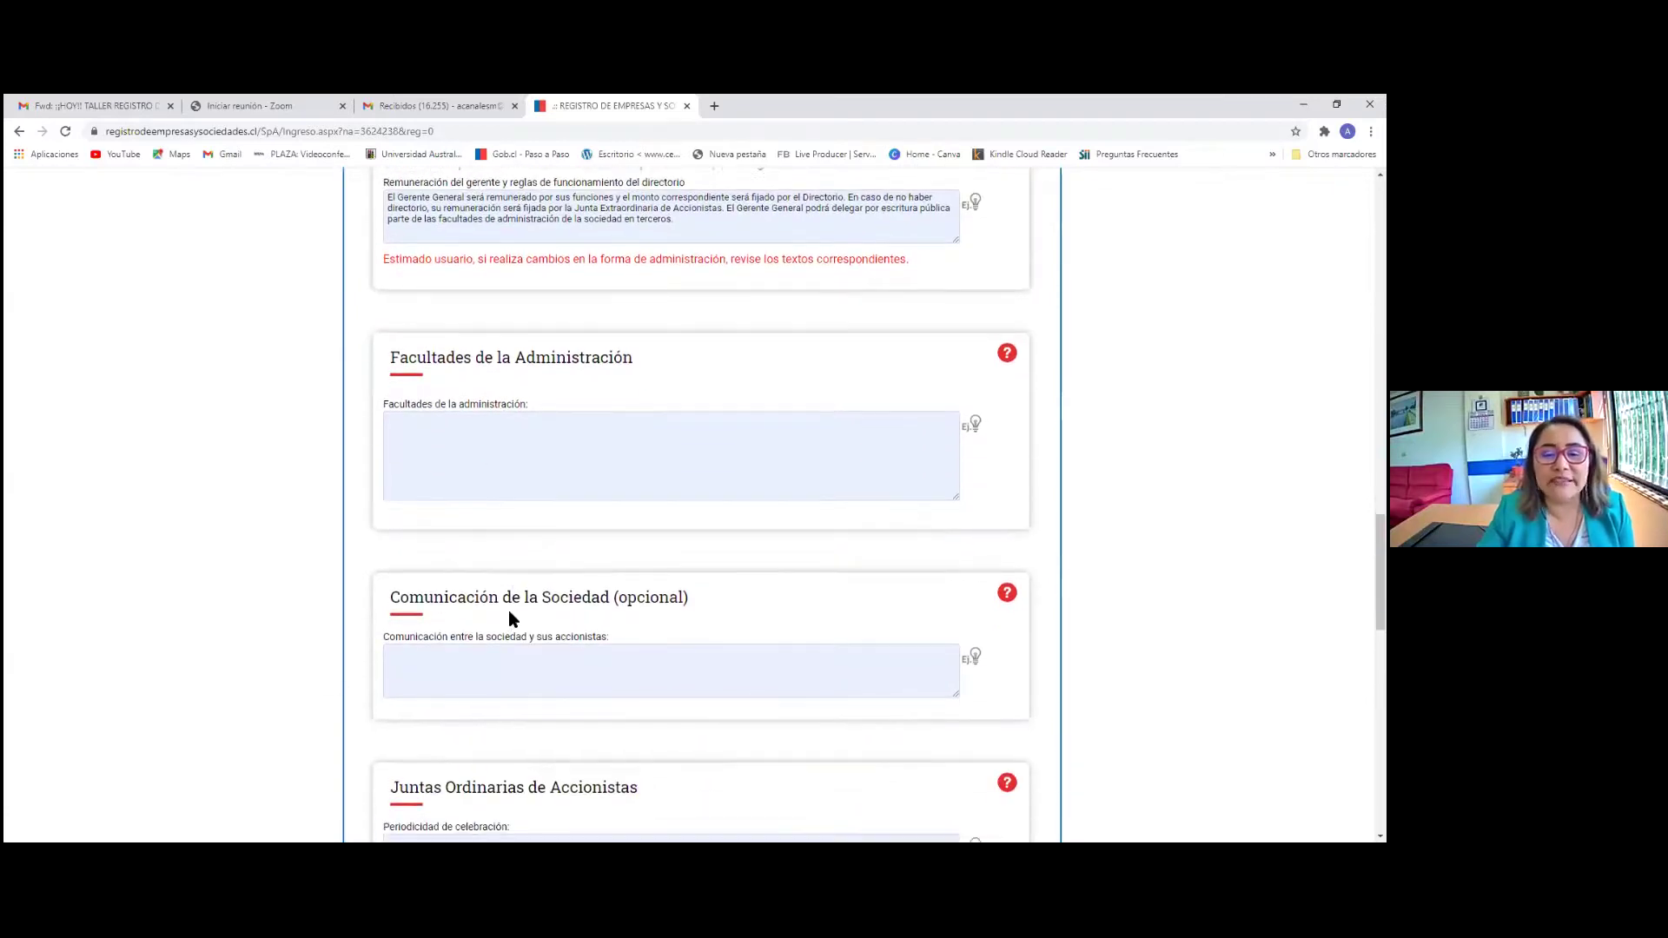
From the Facultades examples, add representation, contracts, guarantees, labour contracts and company constitution powers
left_click(972, 419)
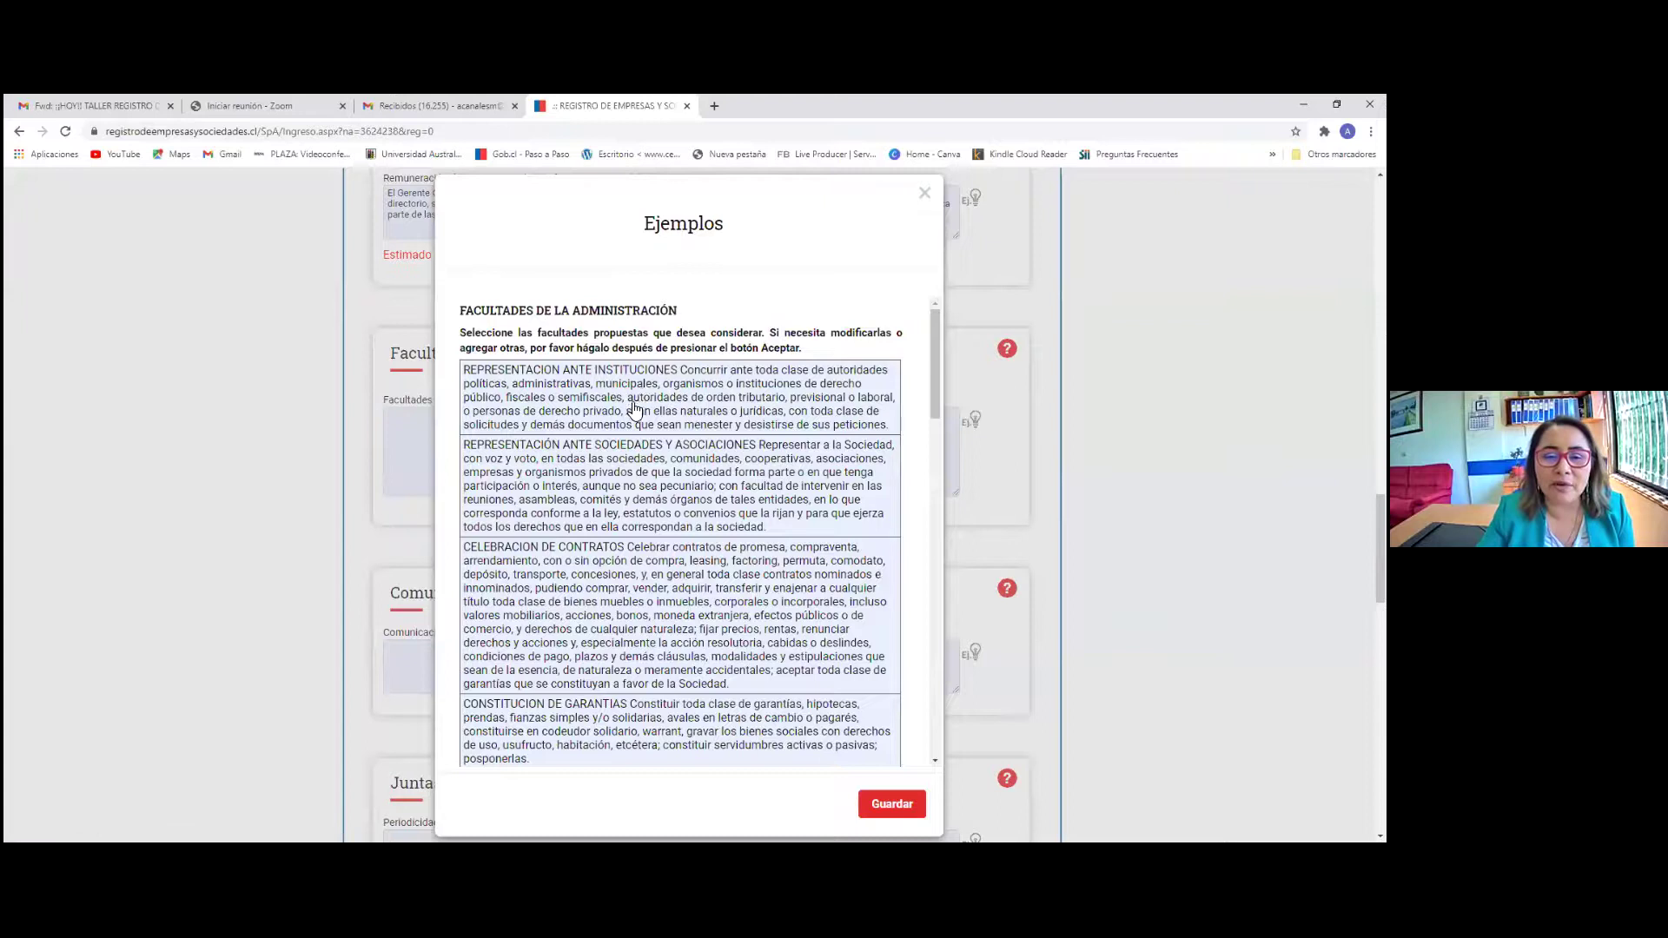
left_click(644, 395)
left_click(606, 496)
left_click(587, 608)
scroll(587, 591, "down", 1)
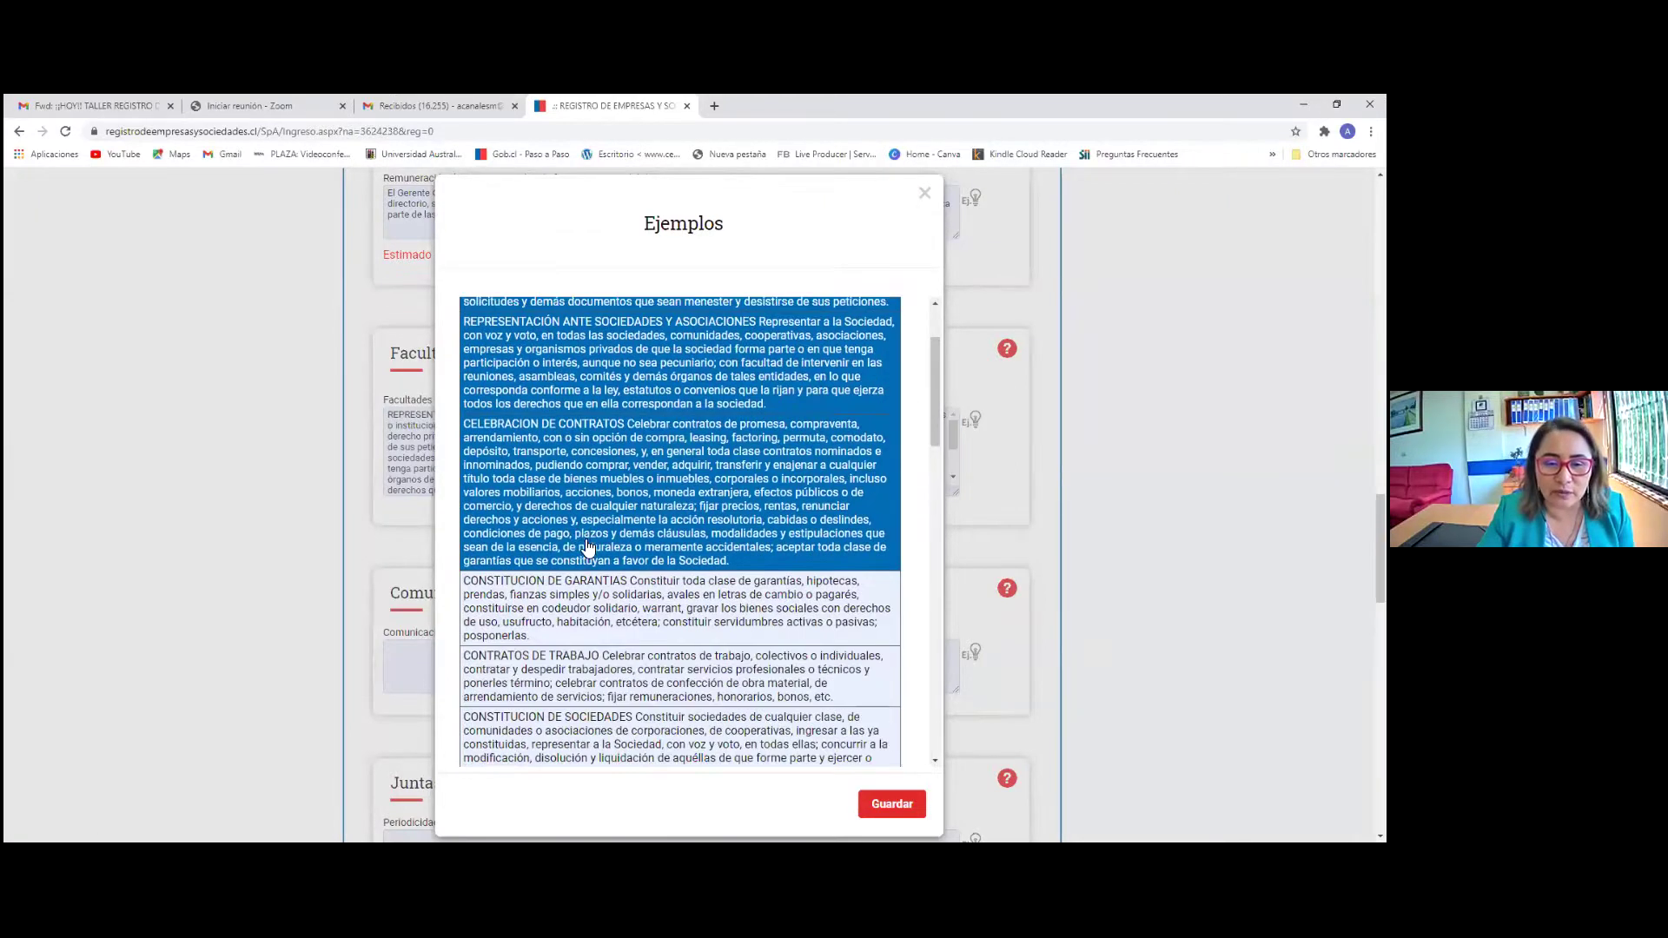
scroll(587, 594, "down", 1)
left_click(584, 521)
left_click(585, 590)
left_click(586, 660)
Add the cheques, COBRAR Y PERCIBIR, banks, CRÉDITOS, DERIVADOS, SEGUROS, REGISTRO DE MARCAS and COMERCIO EXTERIOR powers
scroll(586, 564, "down", 1)
scroll(586, 521, "down", 1)
left_click(587, 556)
left_click(590, 660)
scroll(593, 669, "down", 1)
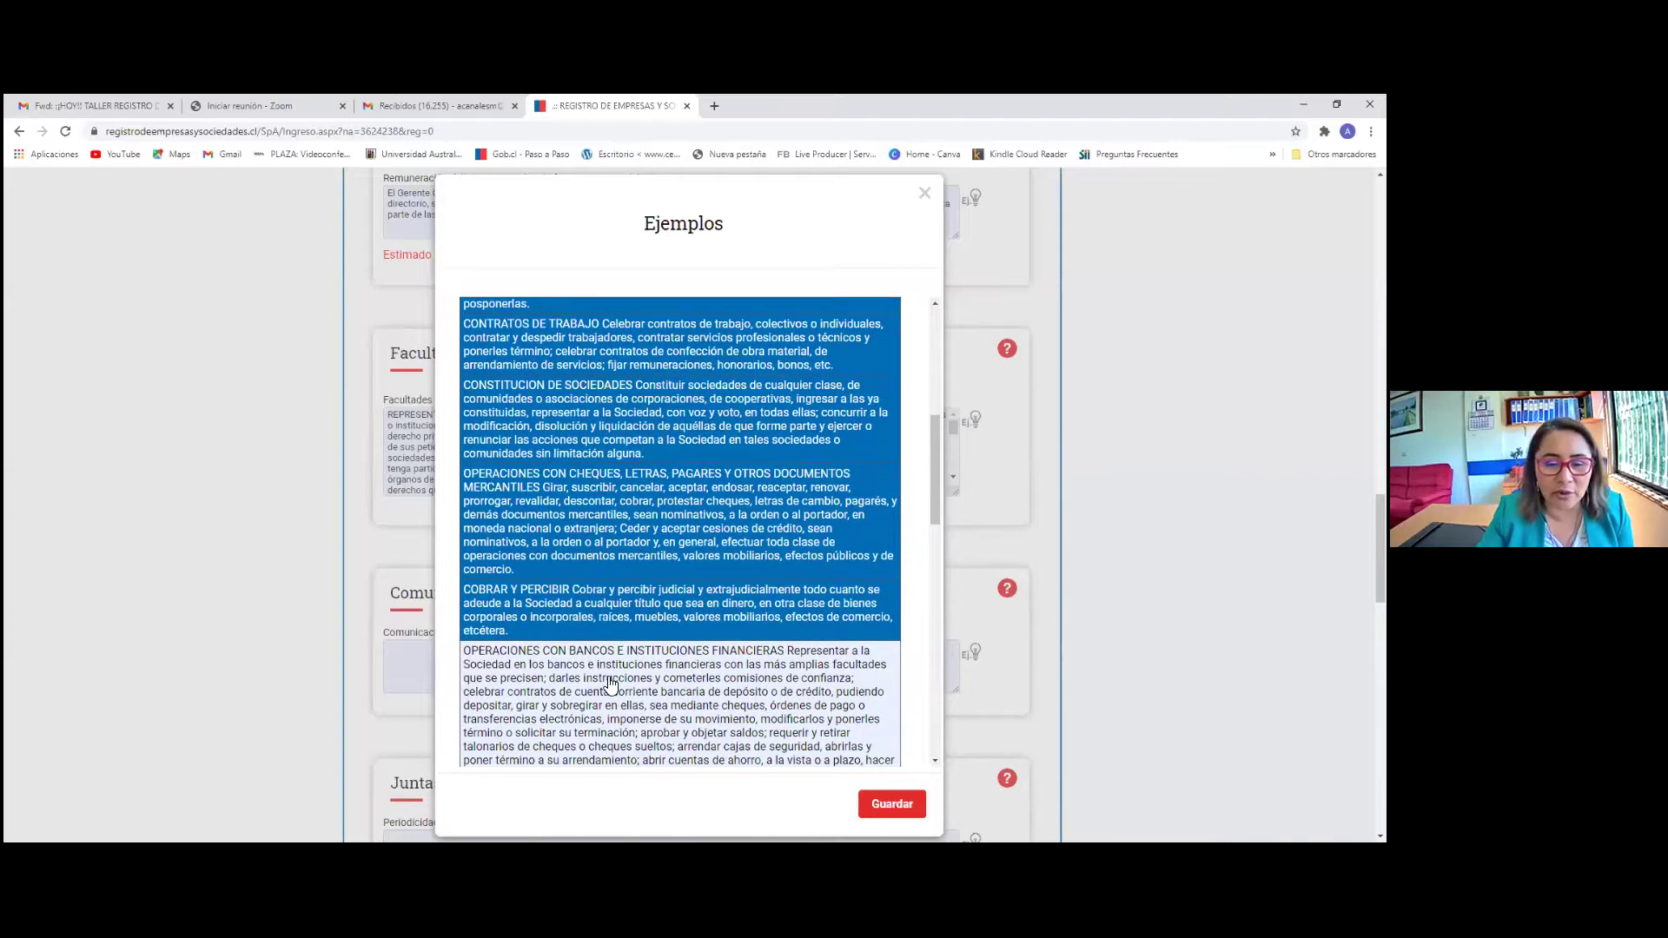
scroll(611, 690, "down", 2)
left_click(585, 484)
scroll(586, 496, "down", 1)
scroll(572, 643, "down", 1)
left_click(580, 486)
left_click(582, 534)
left_click(591, 575)
left_click(569, 617)
scroll(567, 482, "down", 1)
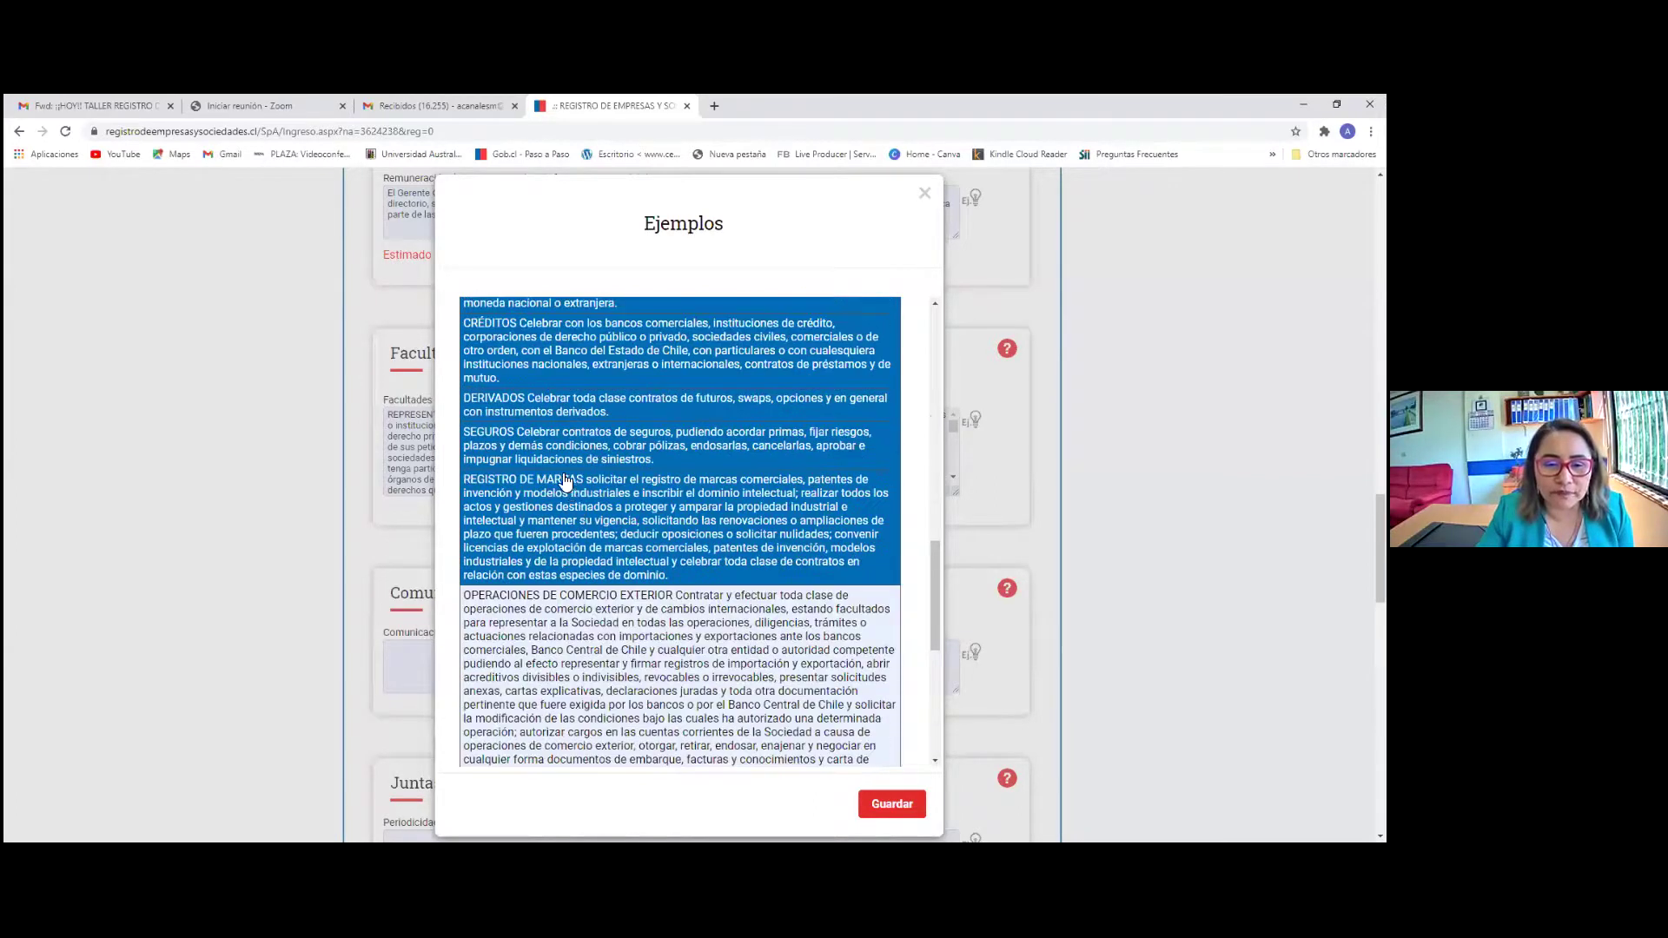
scroll(566, 483, "down", 2)
left_click(561, 632)
Include the remaining powers through REPRESENTACION JUDICIAL and AUTOCONTRATACIÓN, then save them into the field
scroll(580, 686, "down", 1)
scroll(582, 692, "down", 1)
key("shift+Down")
key("shift+Down")
key("shift+Down")
key("shift+Down")
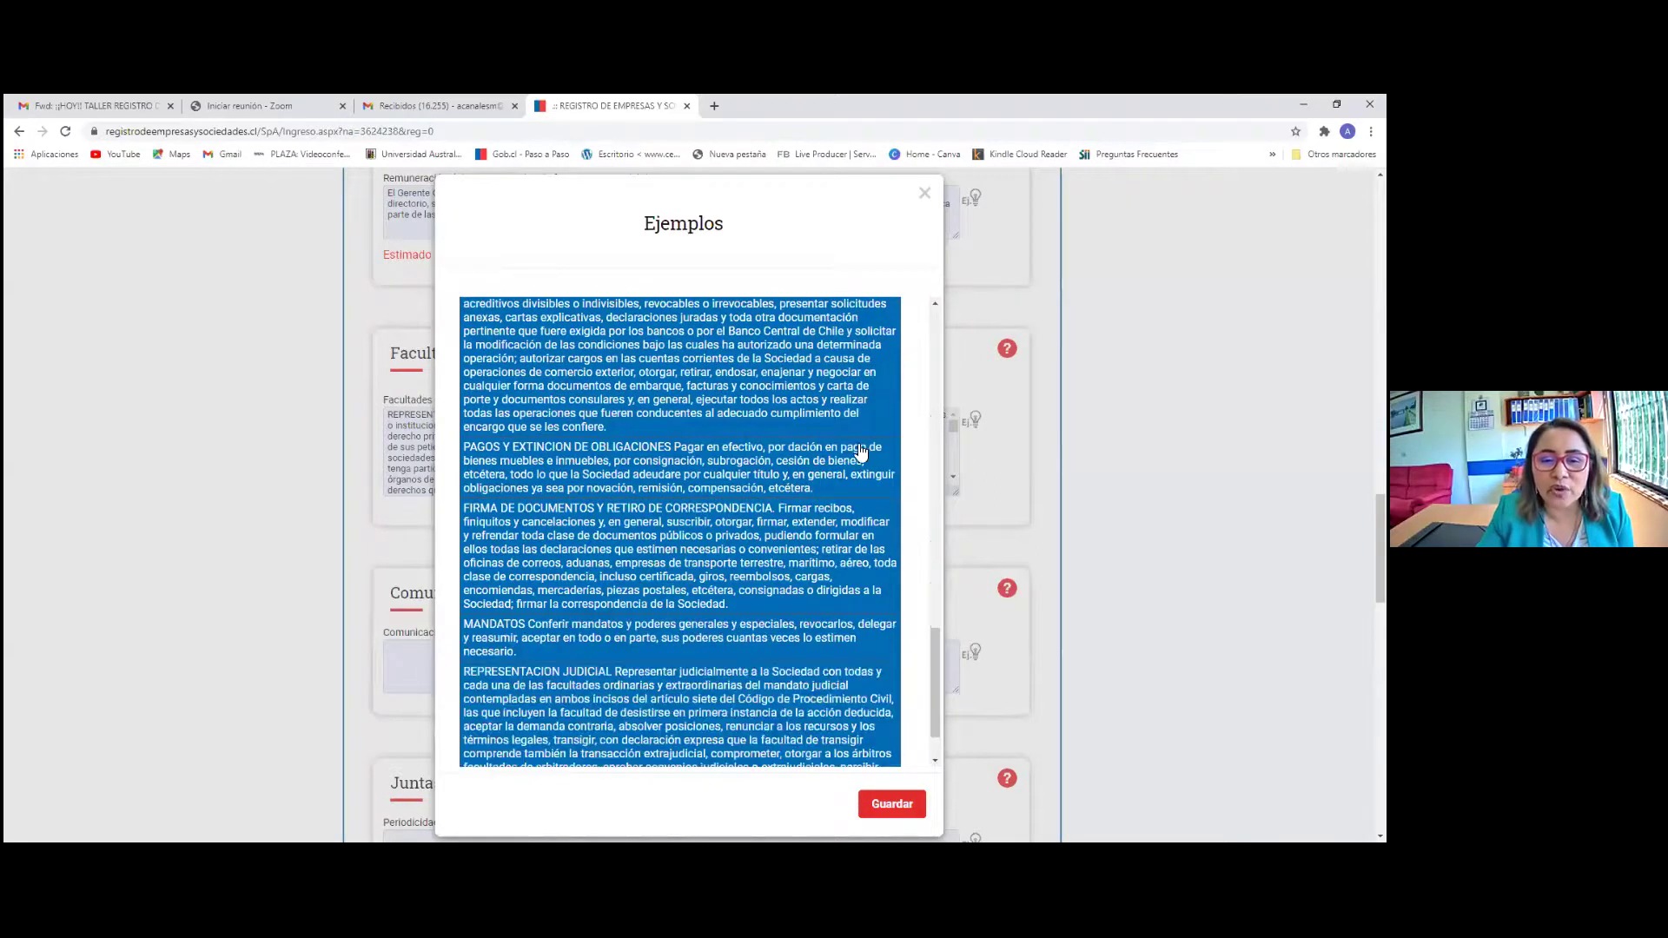
scroll(856, 487, "down", 1)
scroll(559, 460, "down", 3)
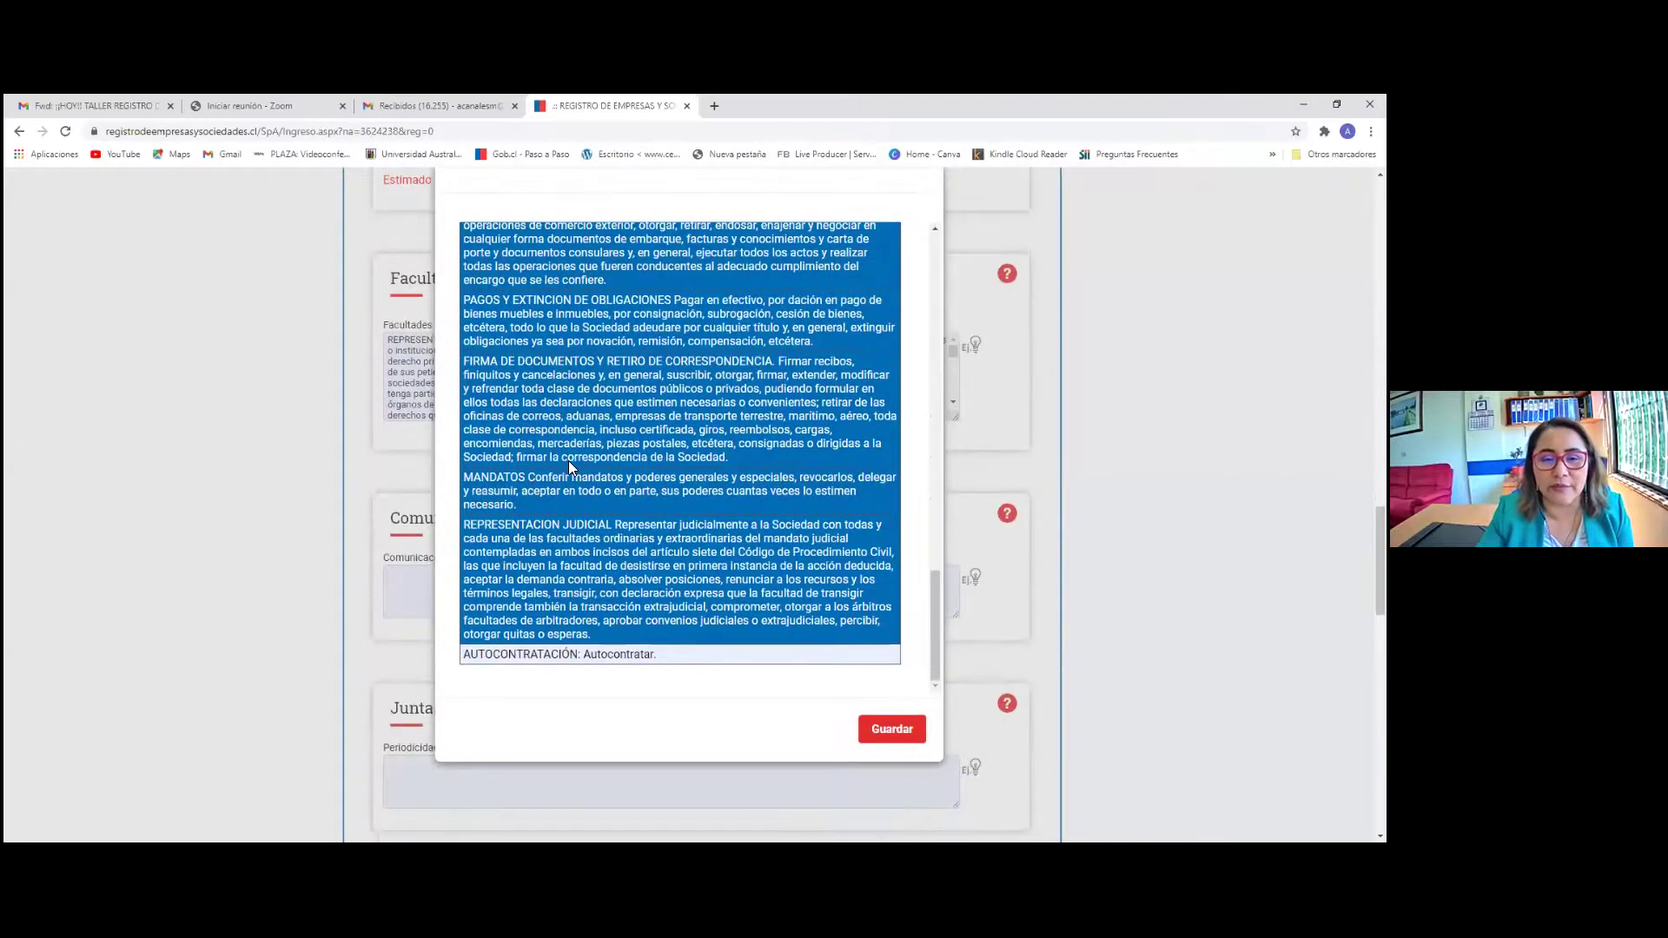
key("shift+Down")
left_click(892, 515)
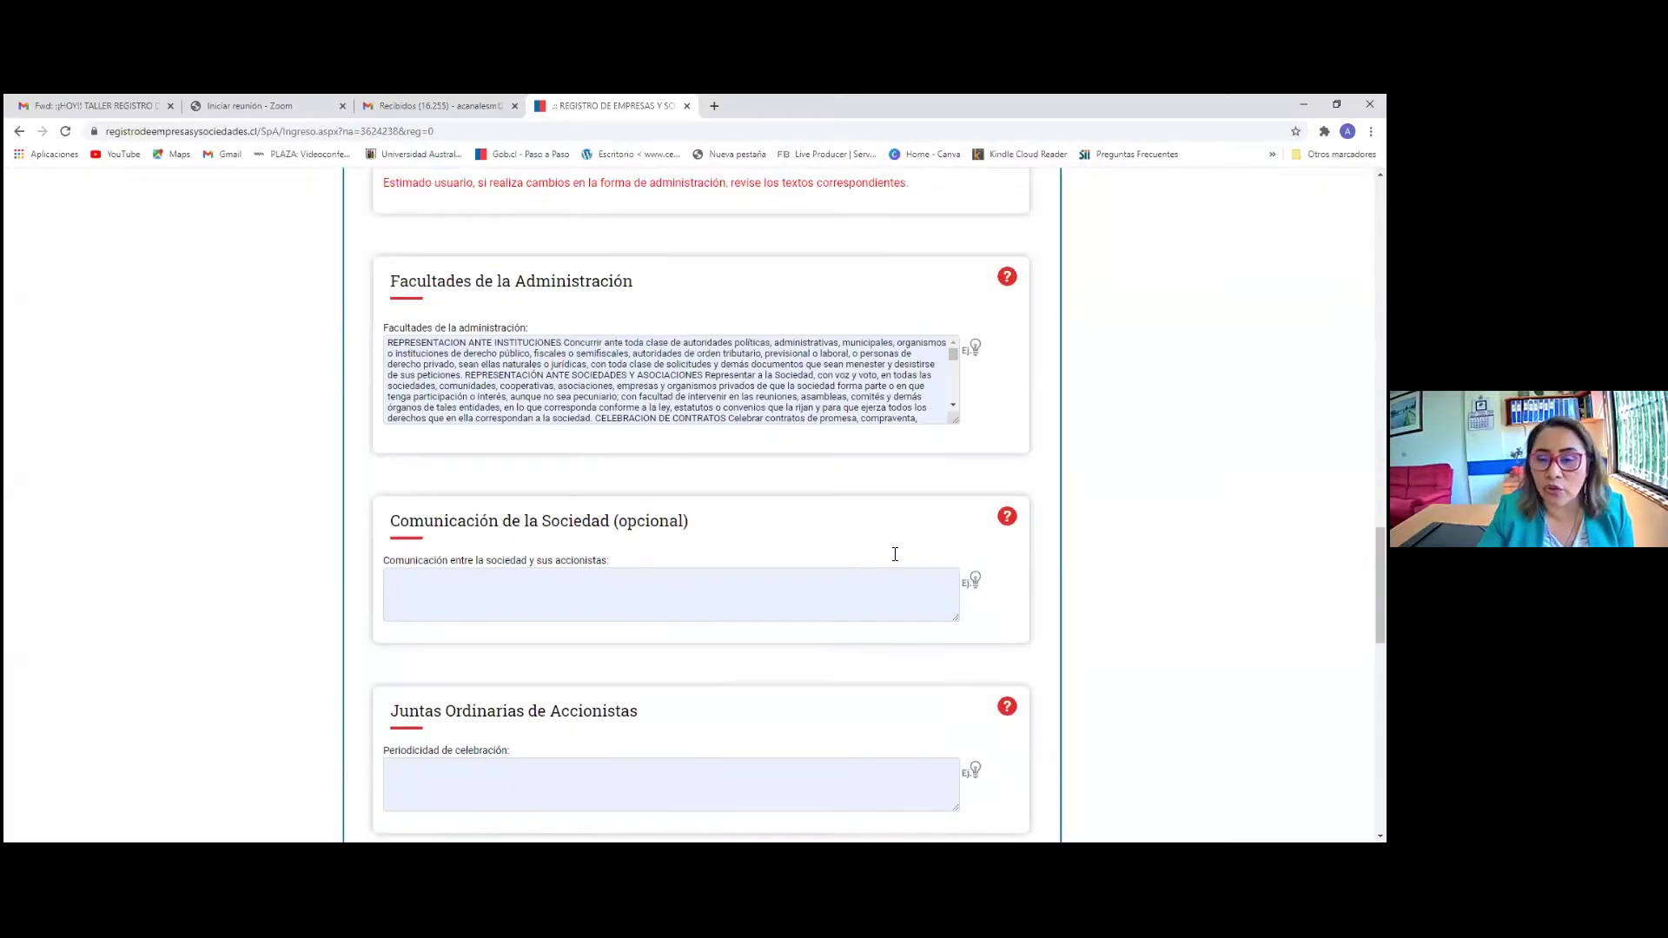
scroll(912, 521, "up", 2)
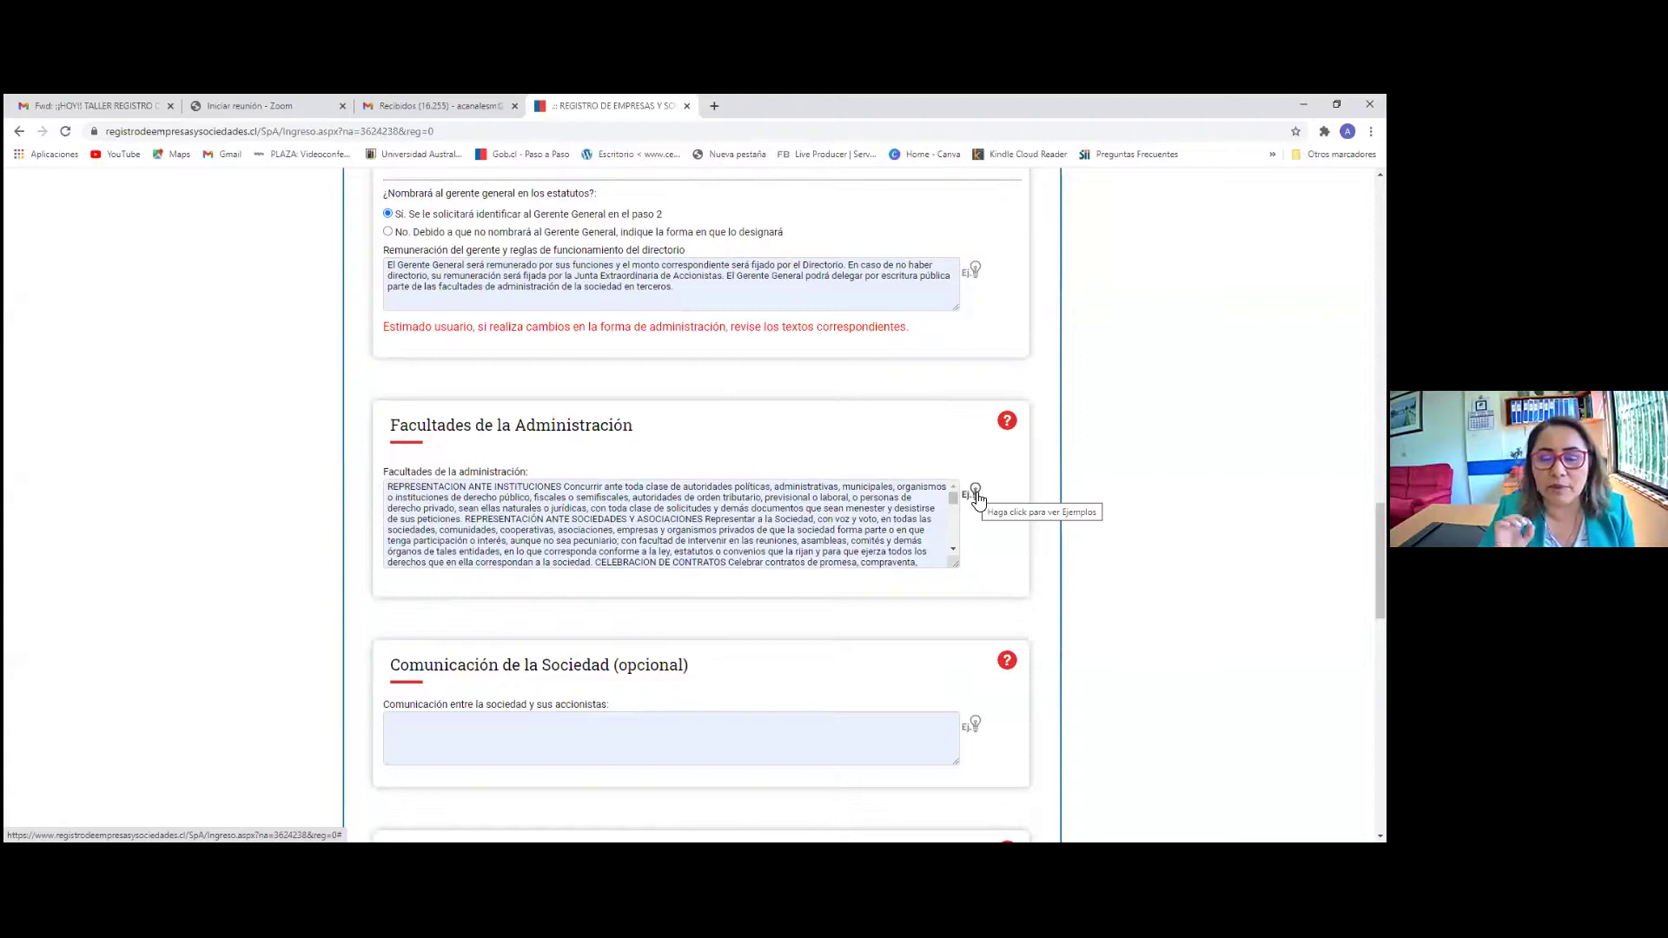
left_click(975, 493)
scroll(622, 596, "down", 1)
scroll(622, 596, "down", 5)
scroll(675, 425, "up", 6)
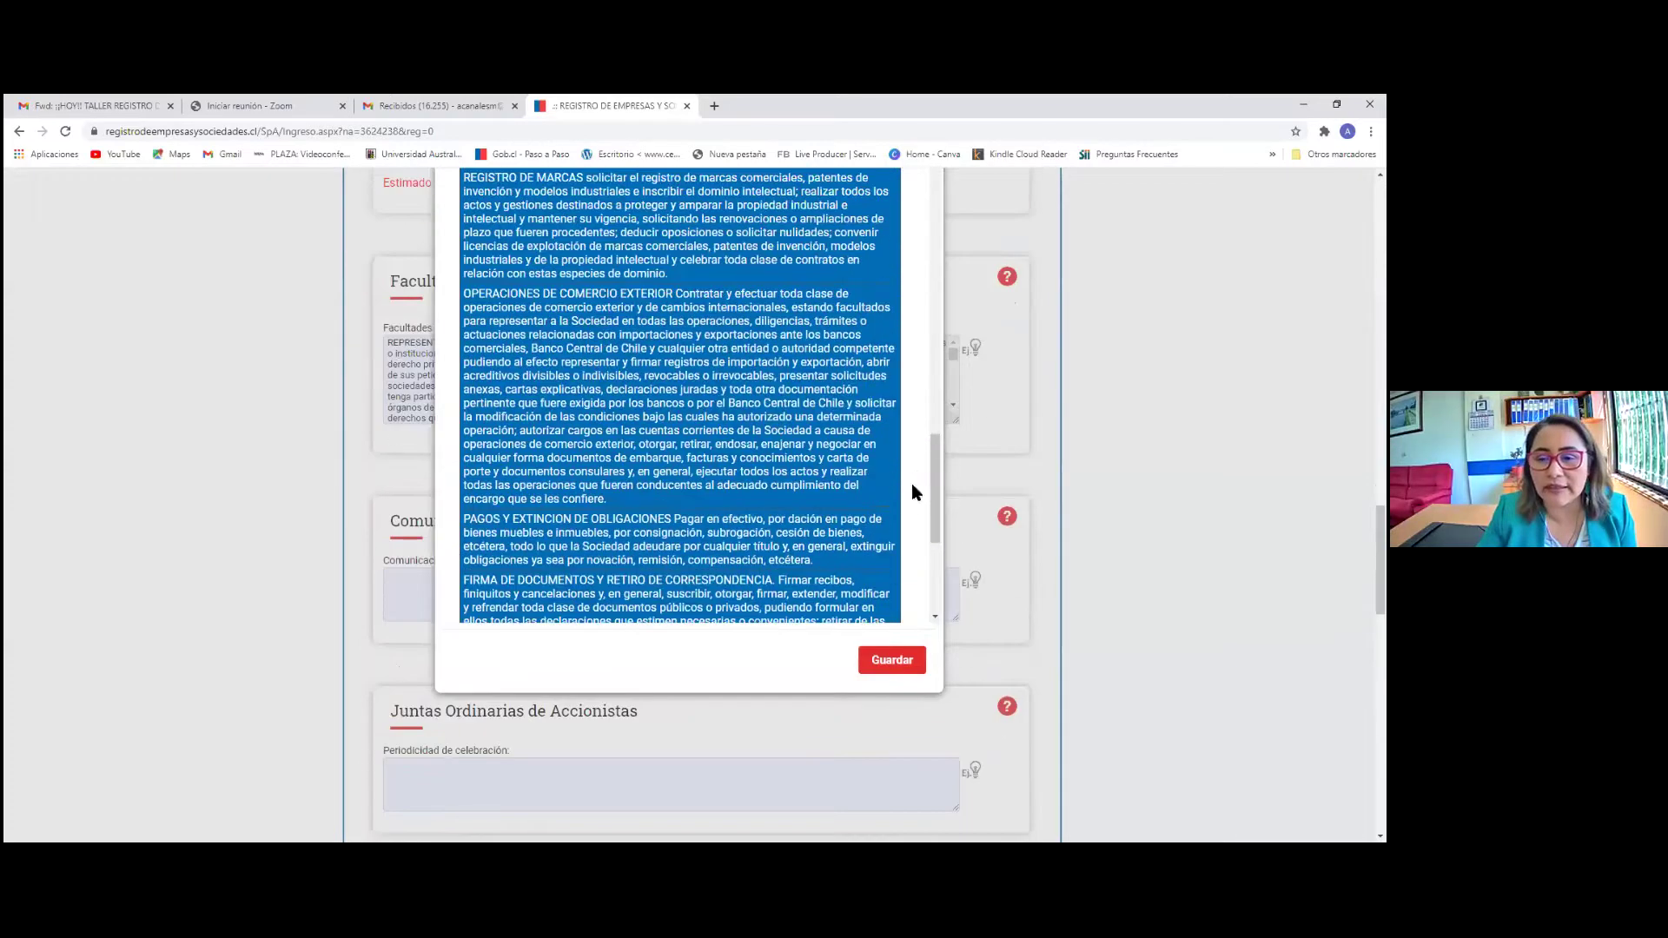
scroll(920, 389, "up", 10)
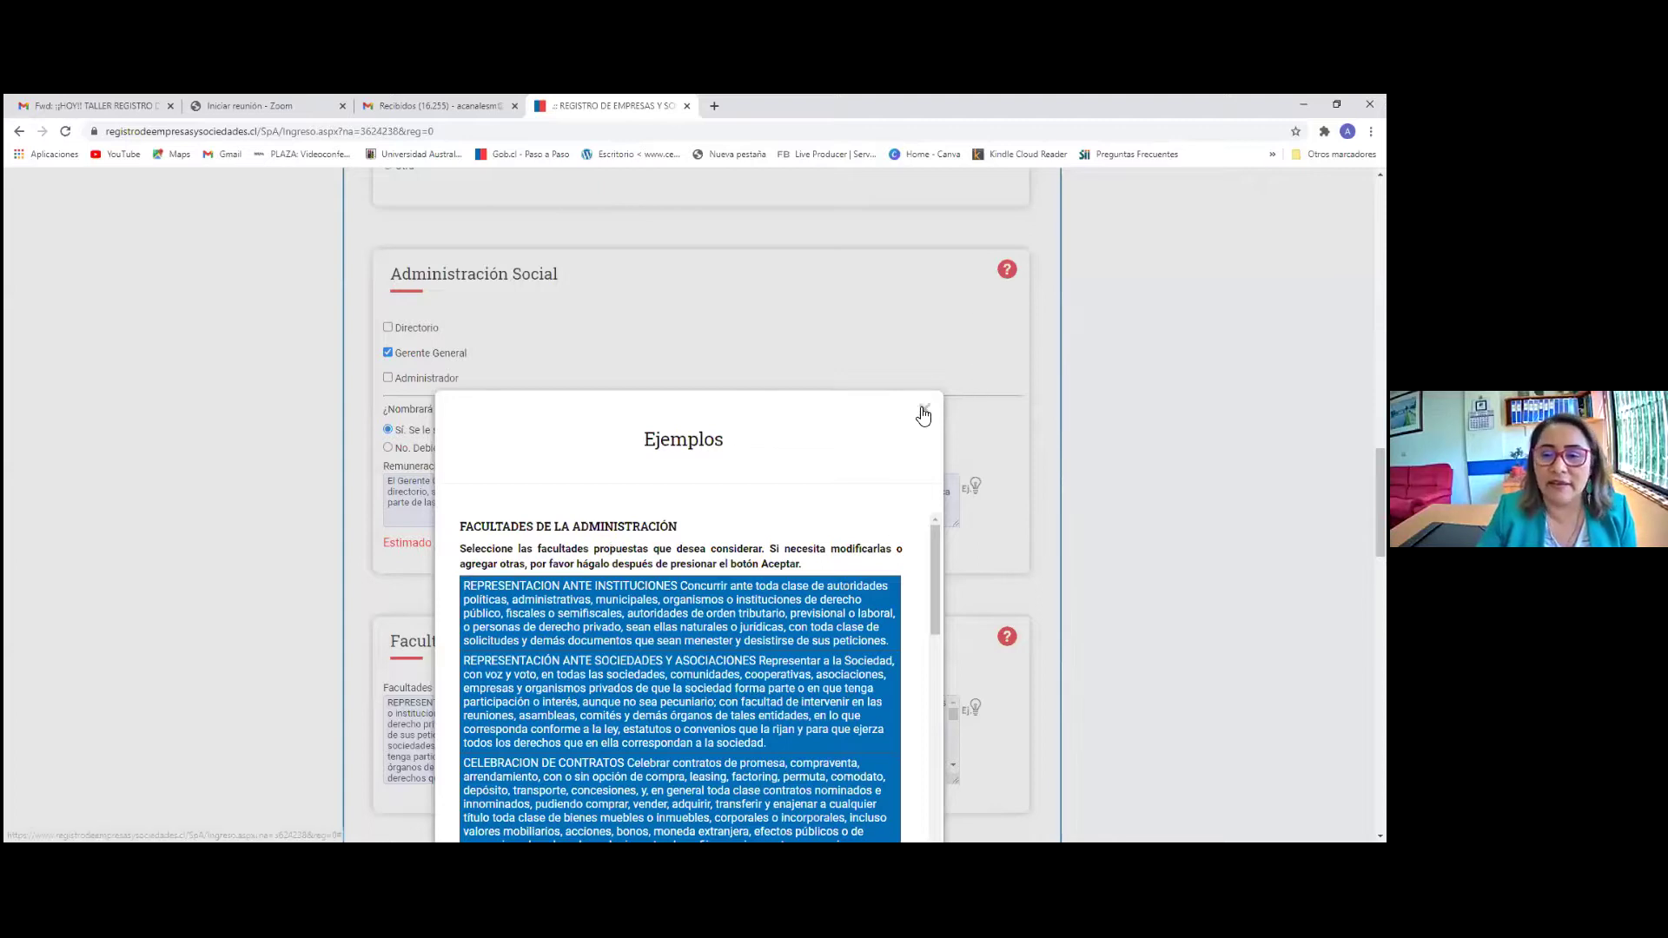
left_click(838, 426)
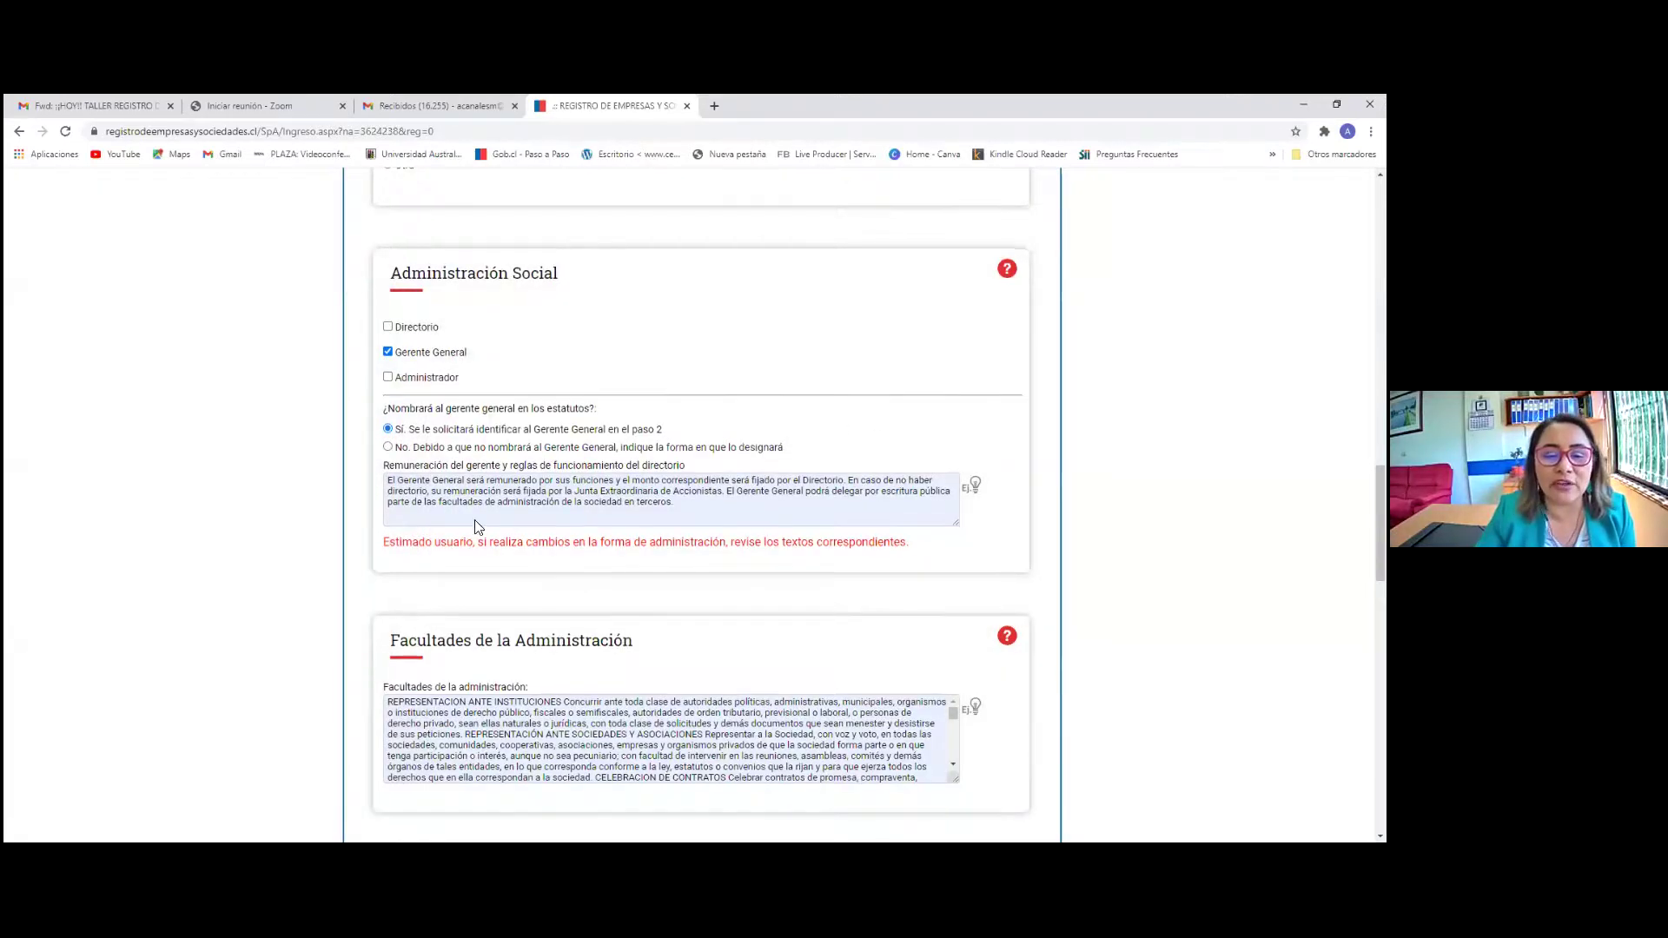
scroll(479, 523, "down", 3)
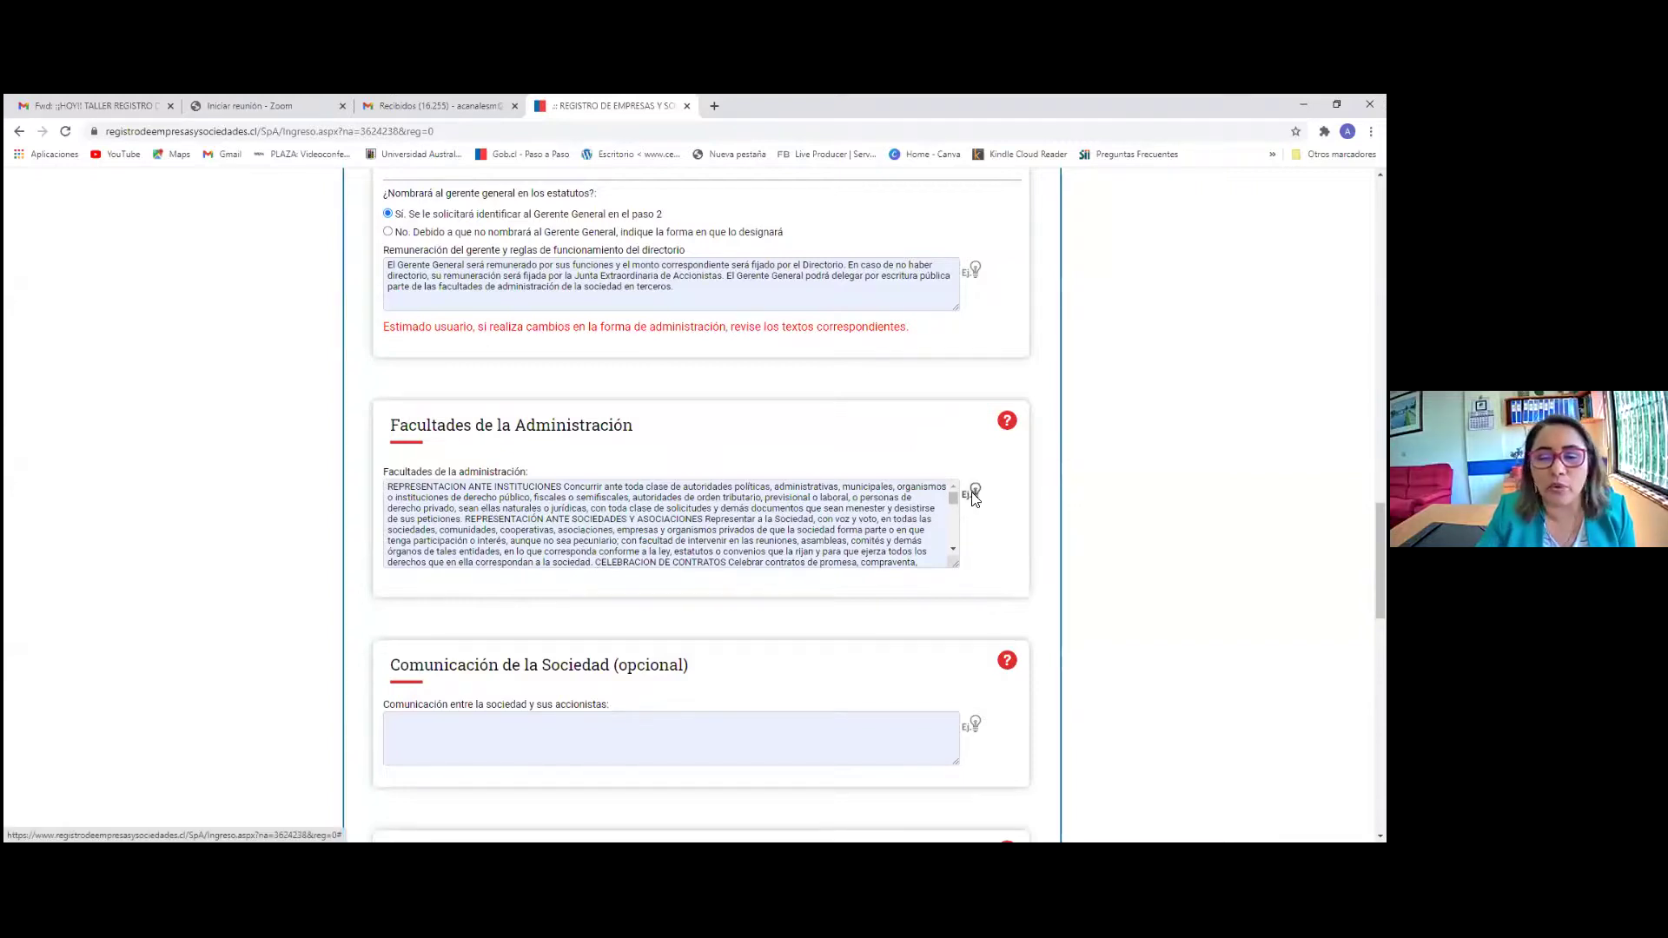
left_click(974, 495)
left_click(925, 194)
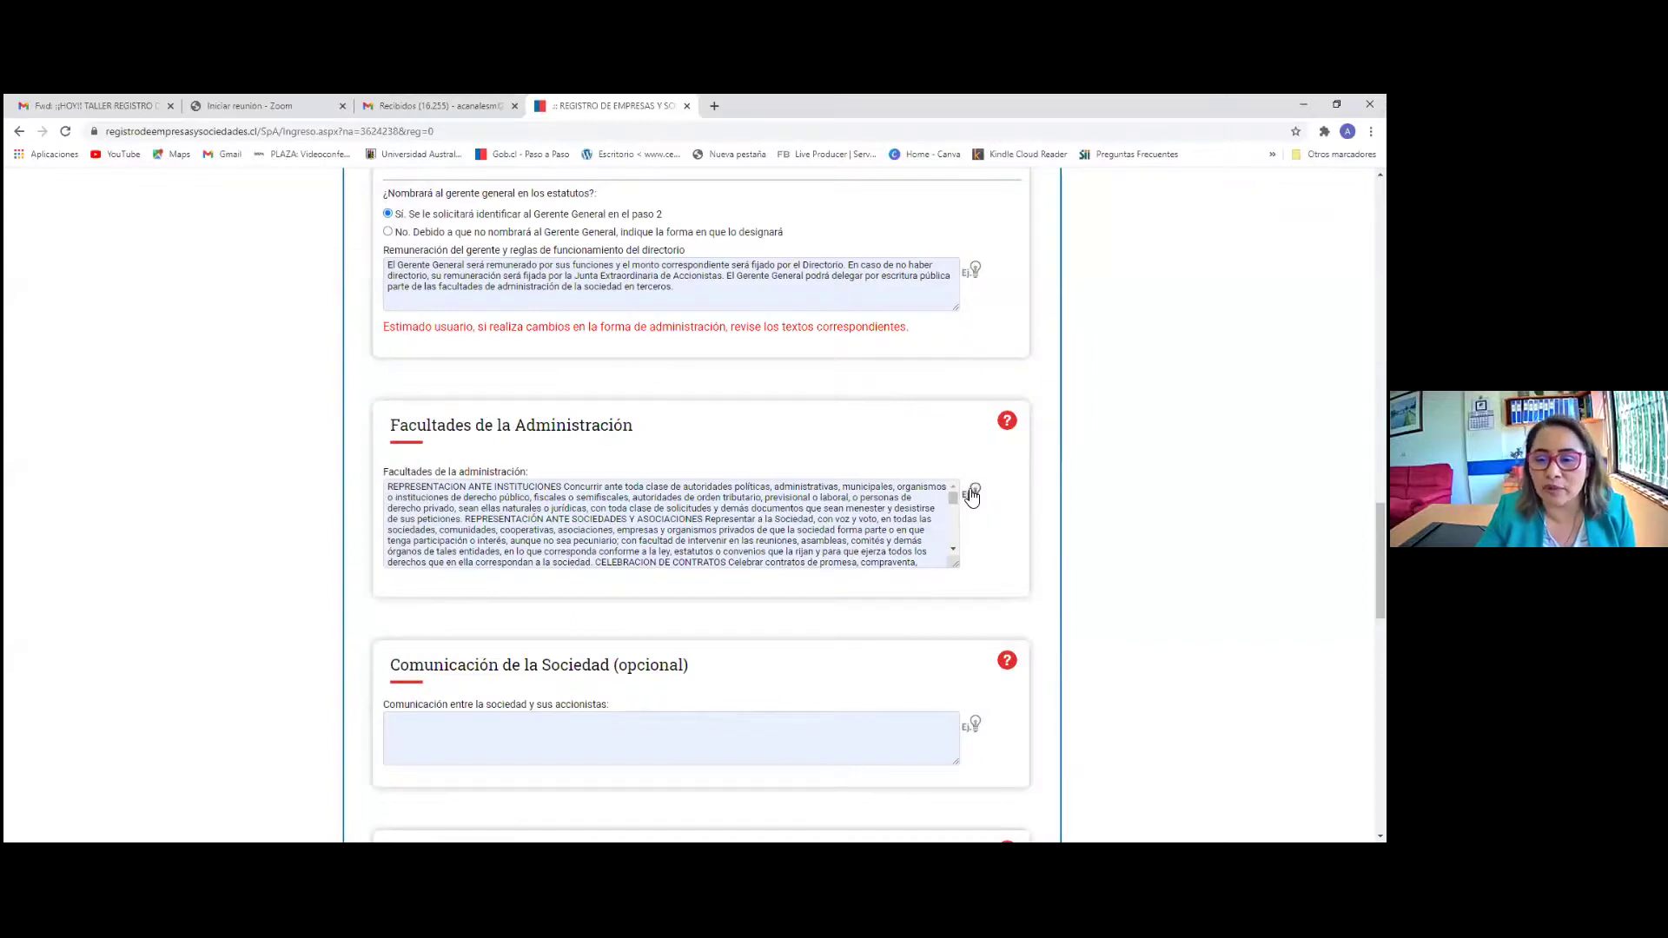
scroll(869, 521, "down", 4)
scroll(766, 626, "down", 1)
scroll(766, 626, "down", 2)
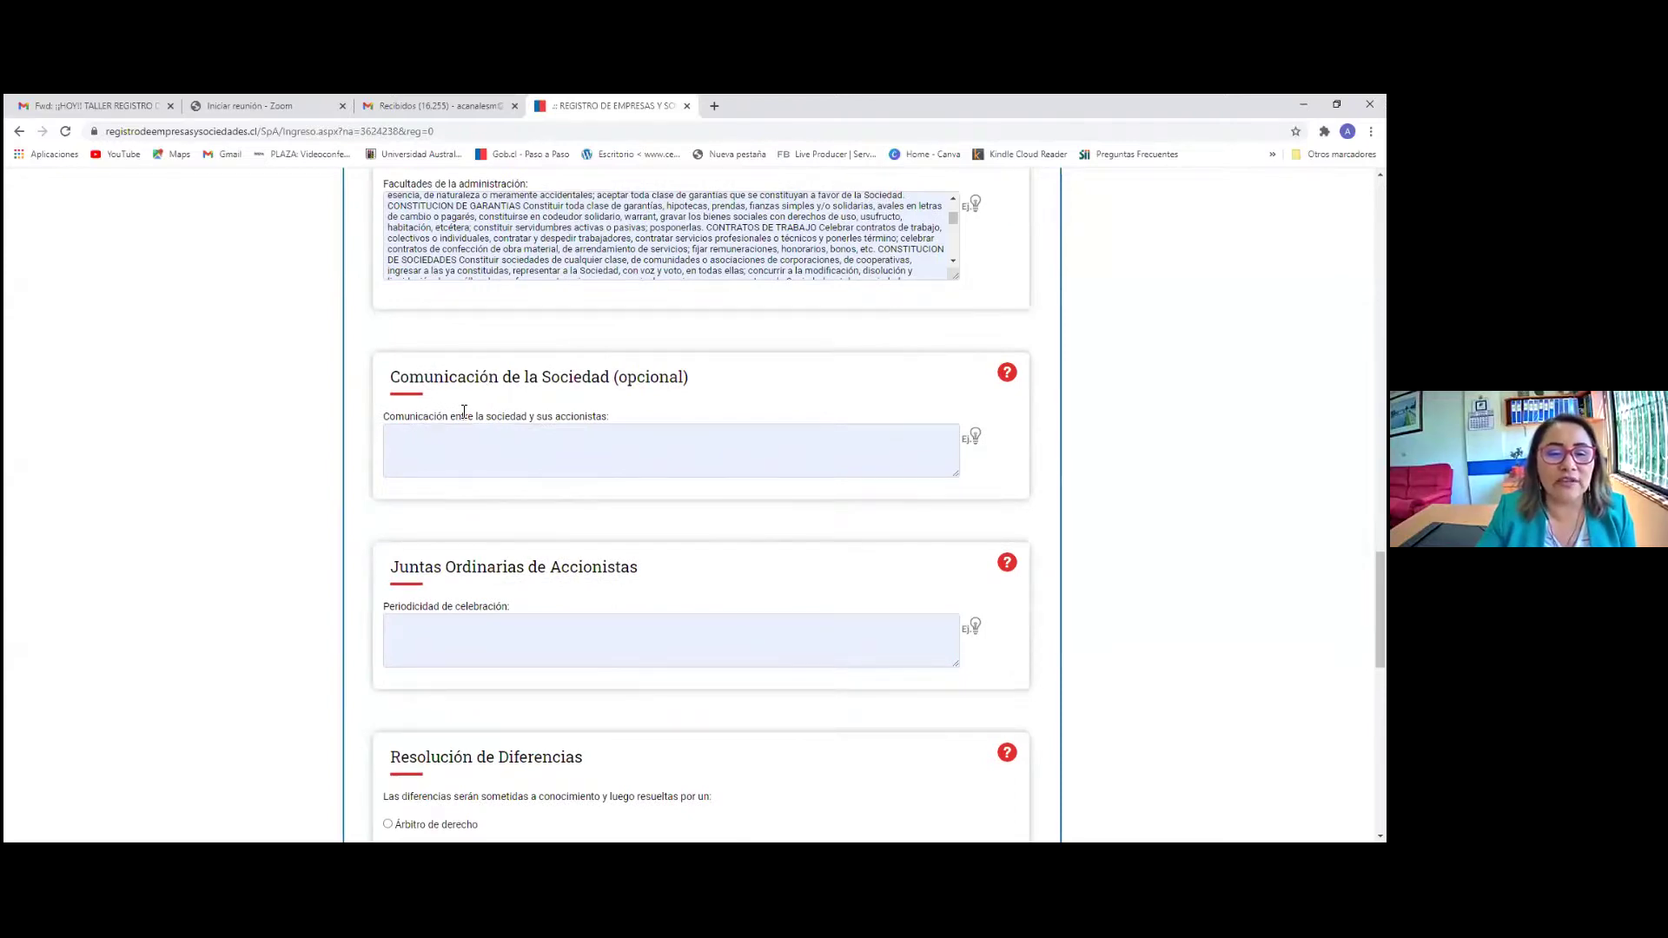
Insert the suggested e-mail or certified-letter text into the Comunicación field
left_click(976, 438)
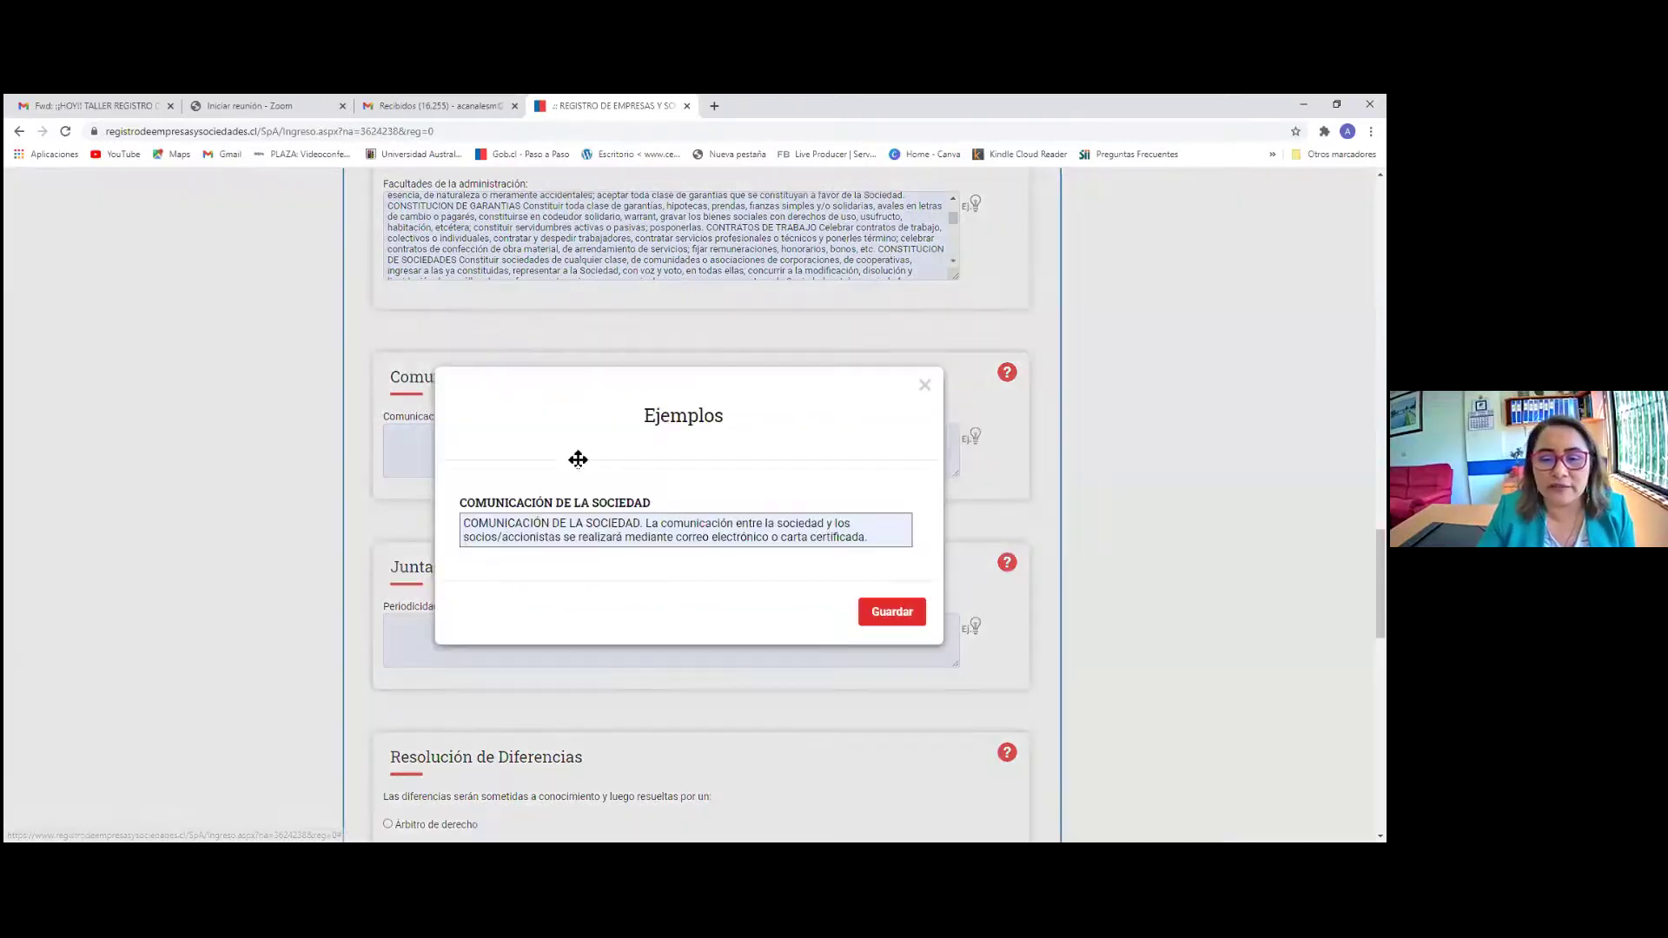
left_click(590, 539)
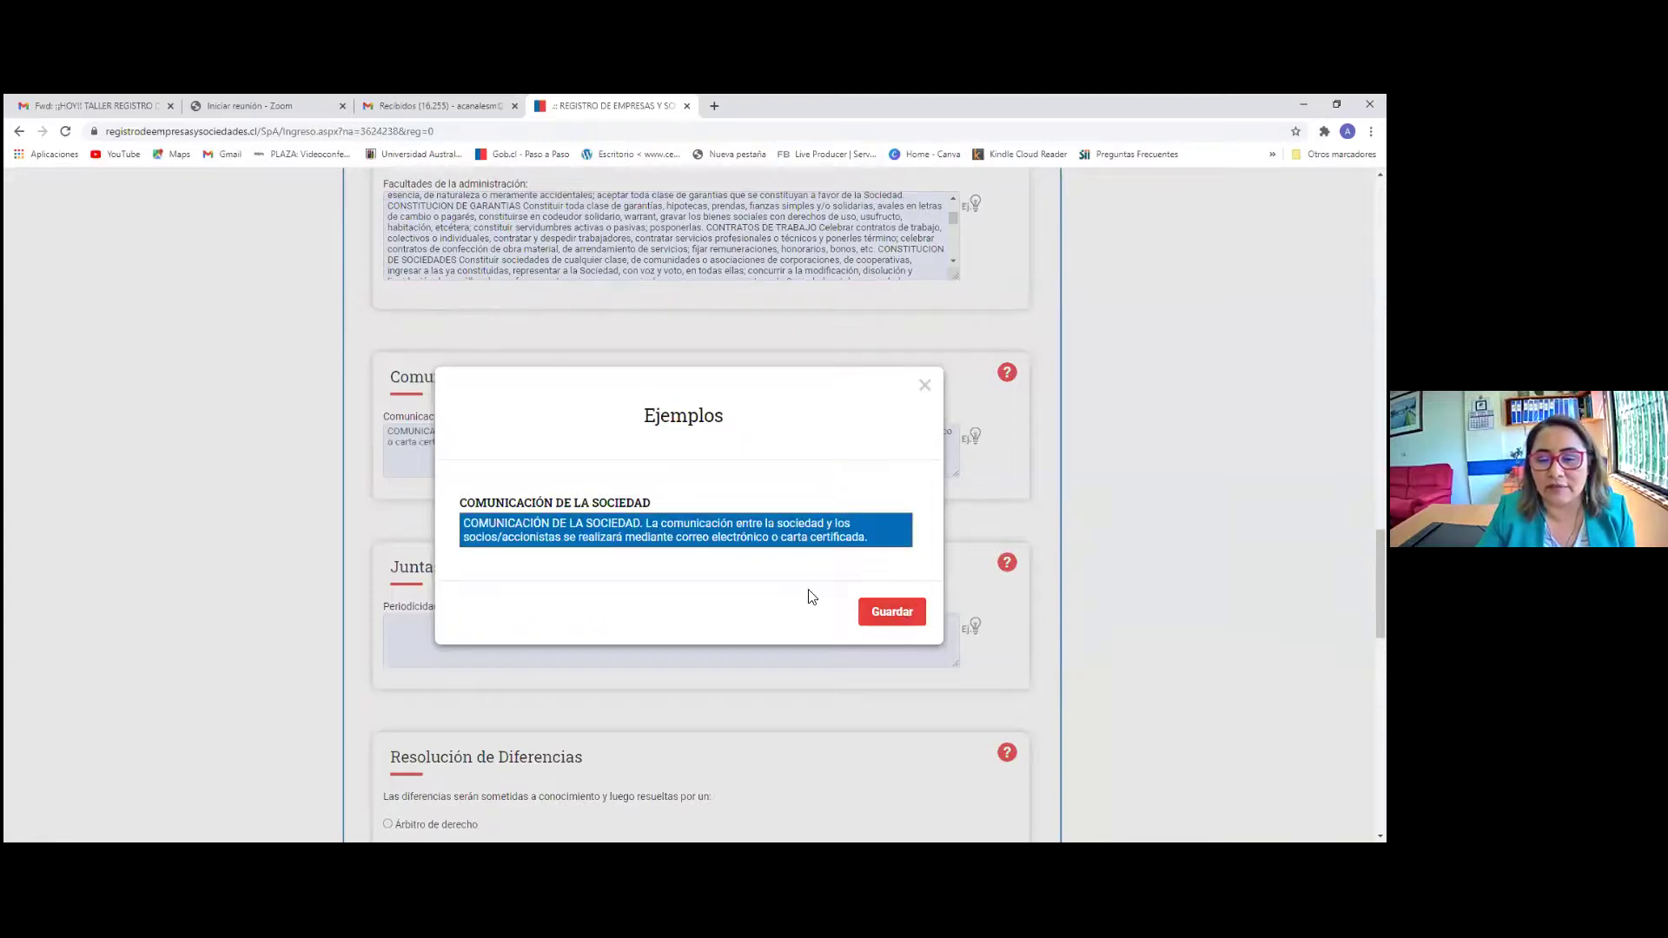
left_click(892, 611)
Fill Periodicidad de celebración with the yearly meeting within four months after the balance
scroll(502, 560, "down", 3)
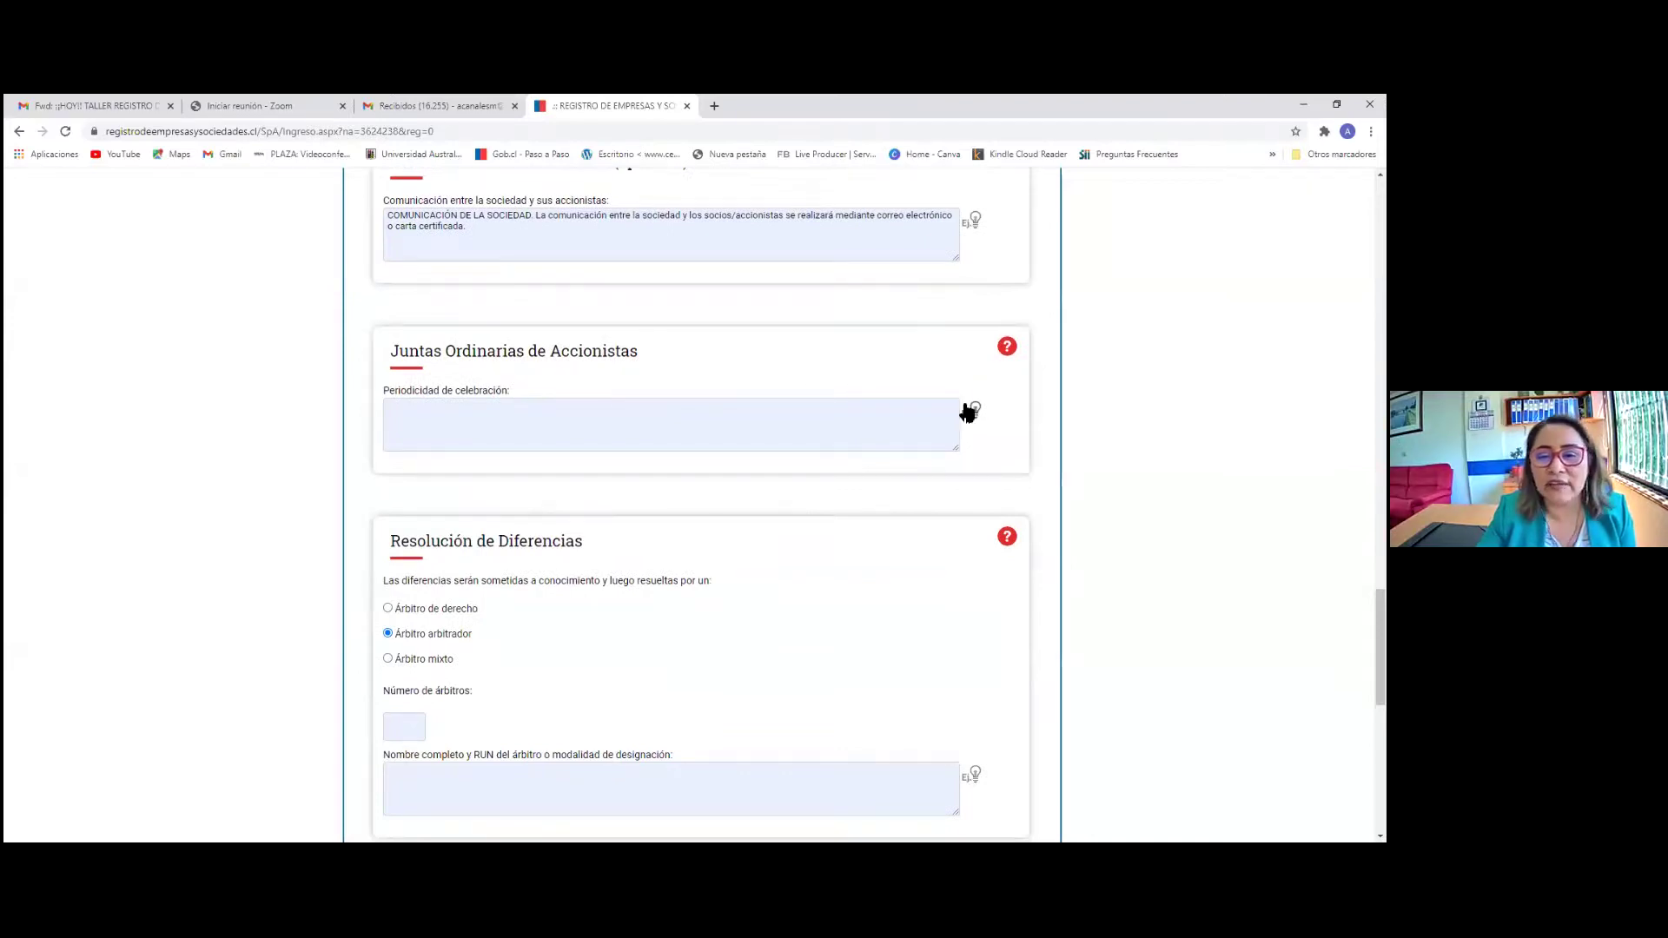
left_click(971, 411)
left_click(578, 552)
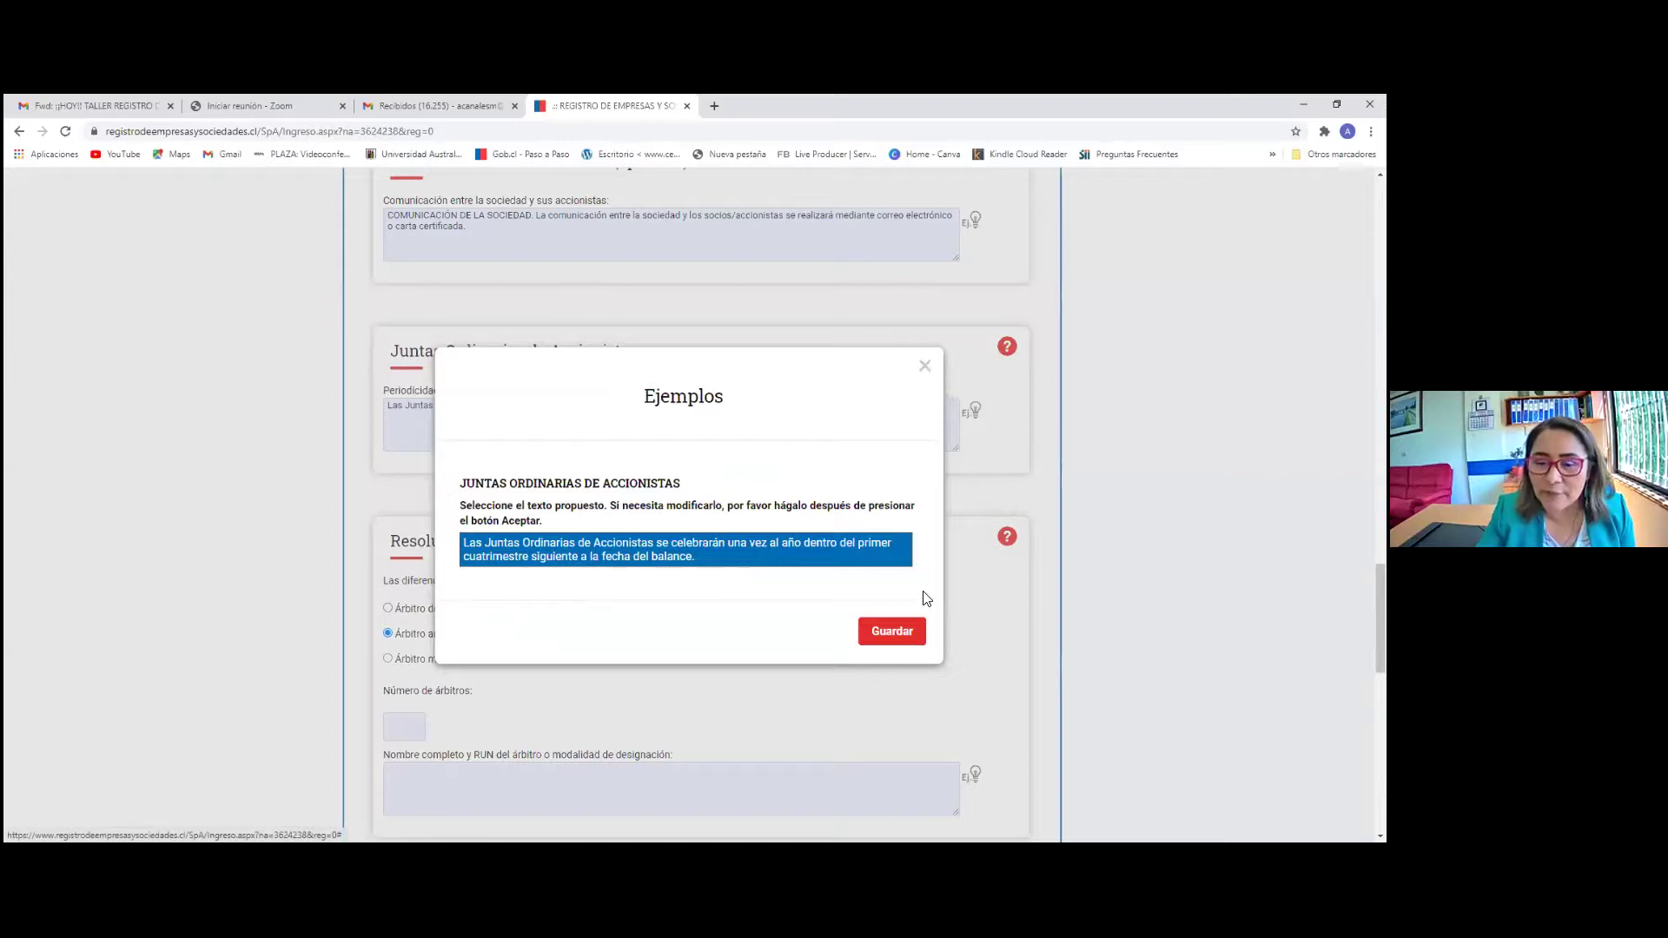
left_click(901, 628)
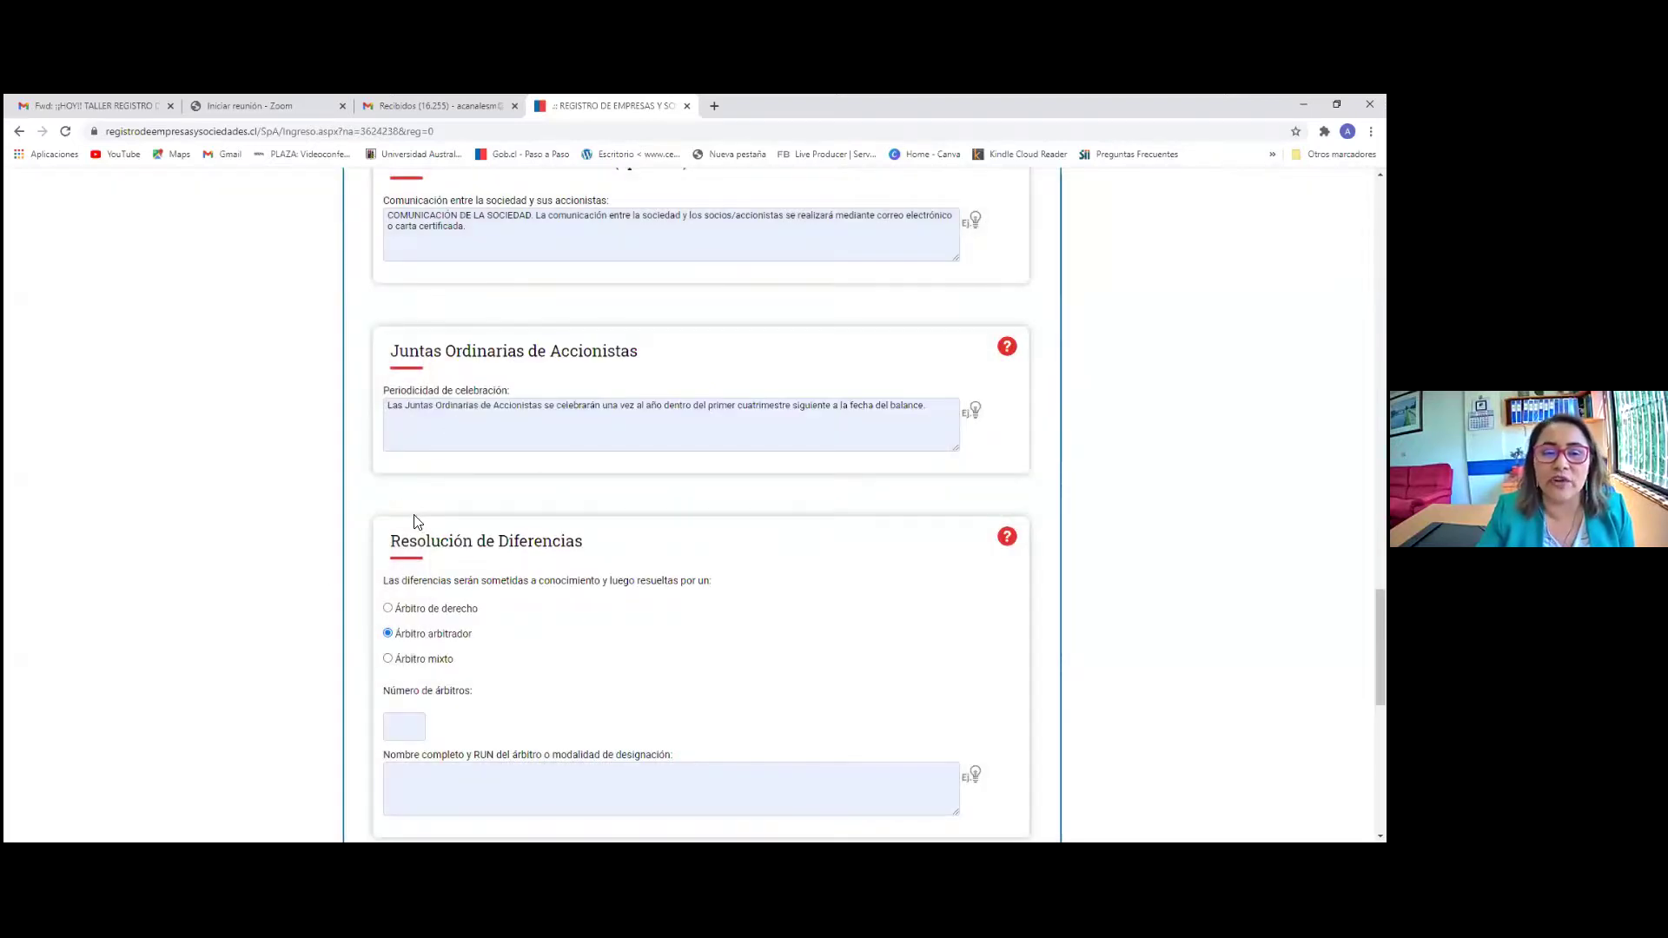
scroll(633, 559, "down", 4)
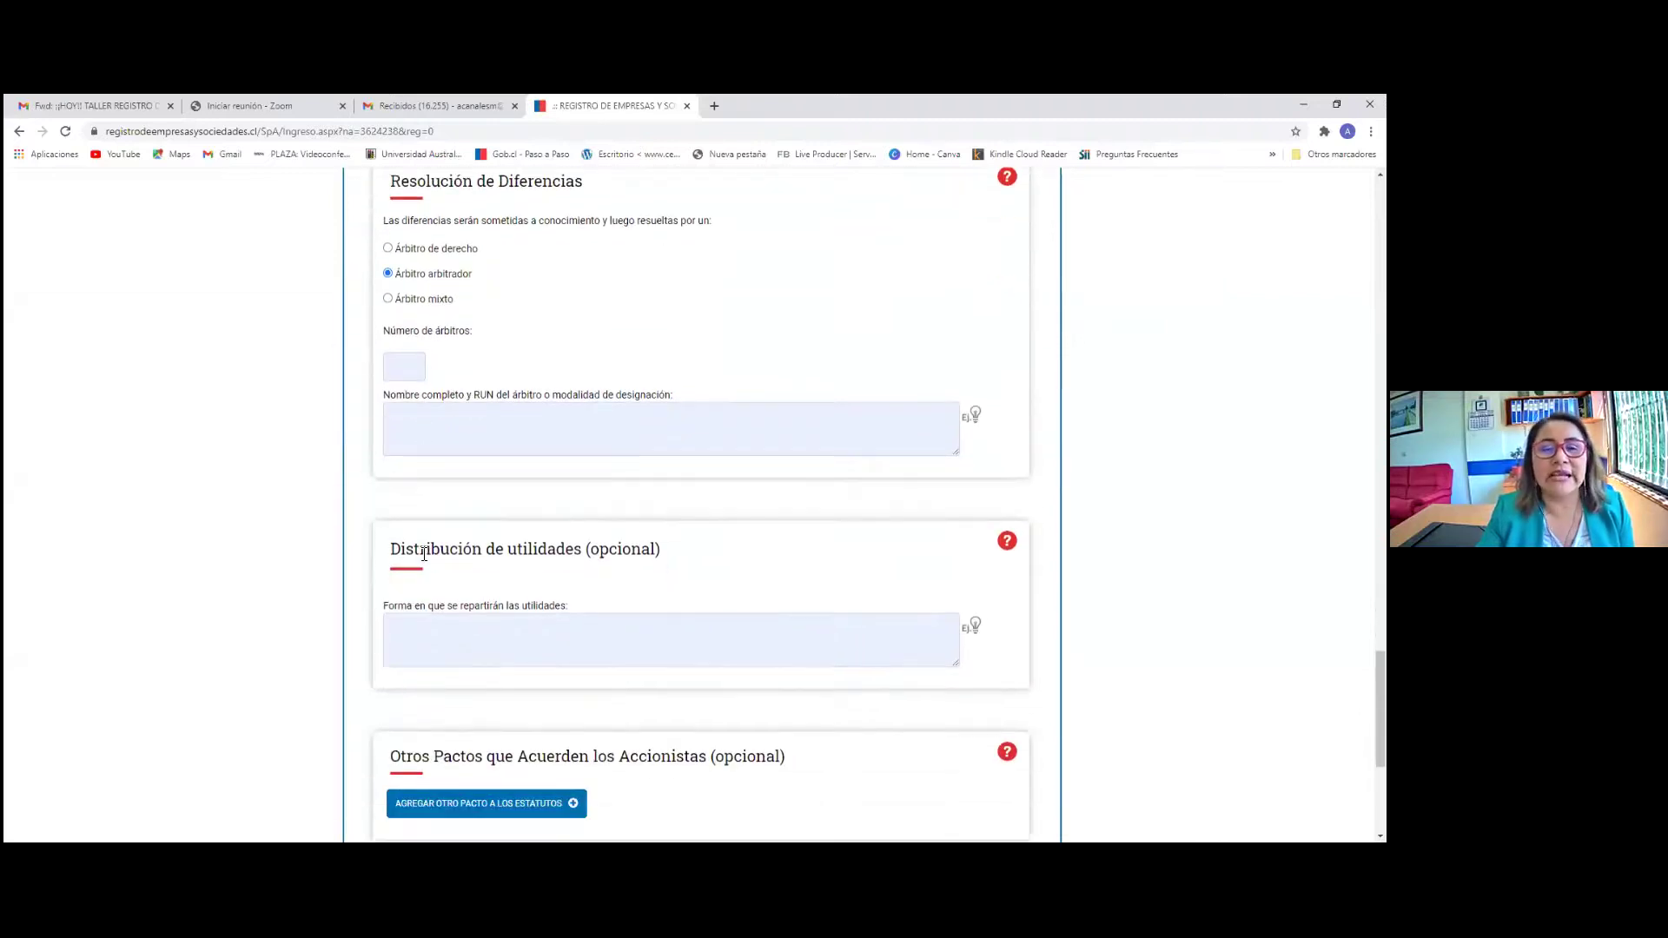
scroll(423, 553, "up", 1)
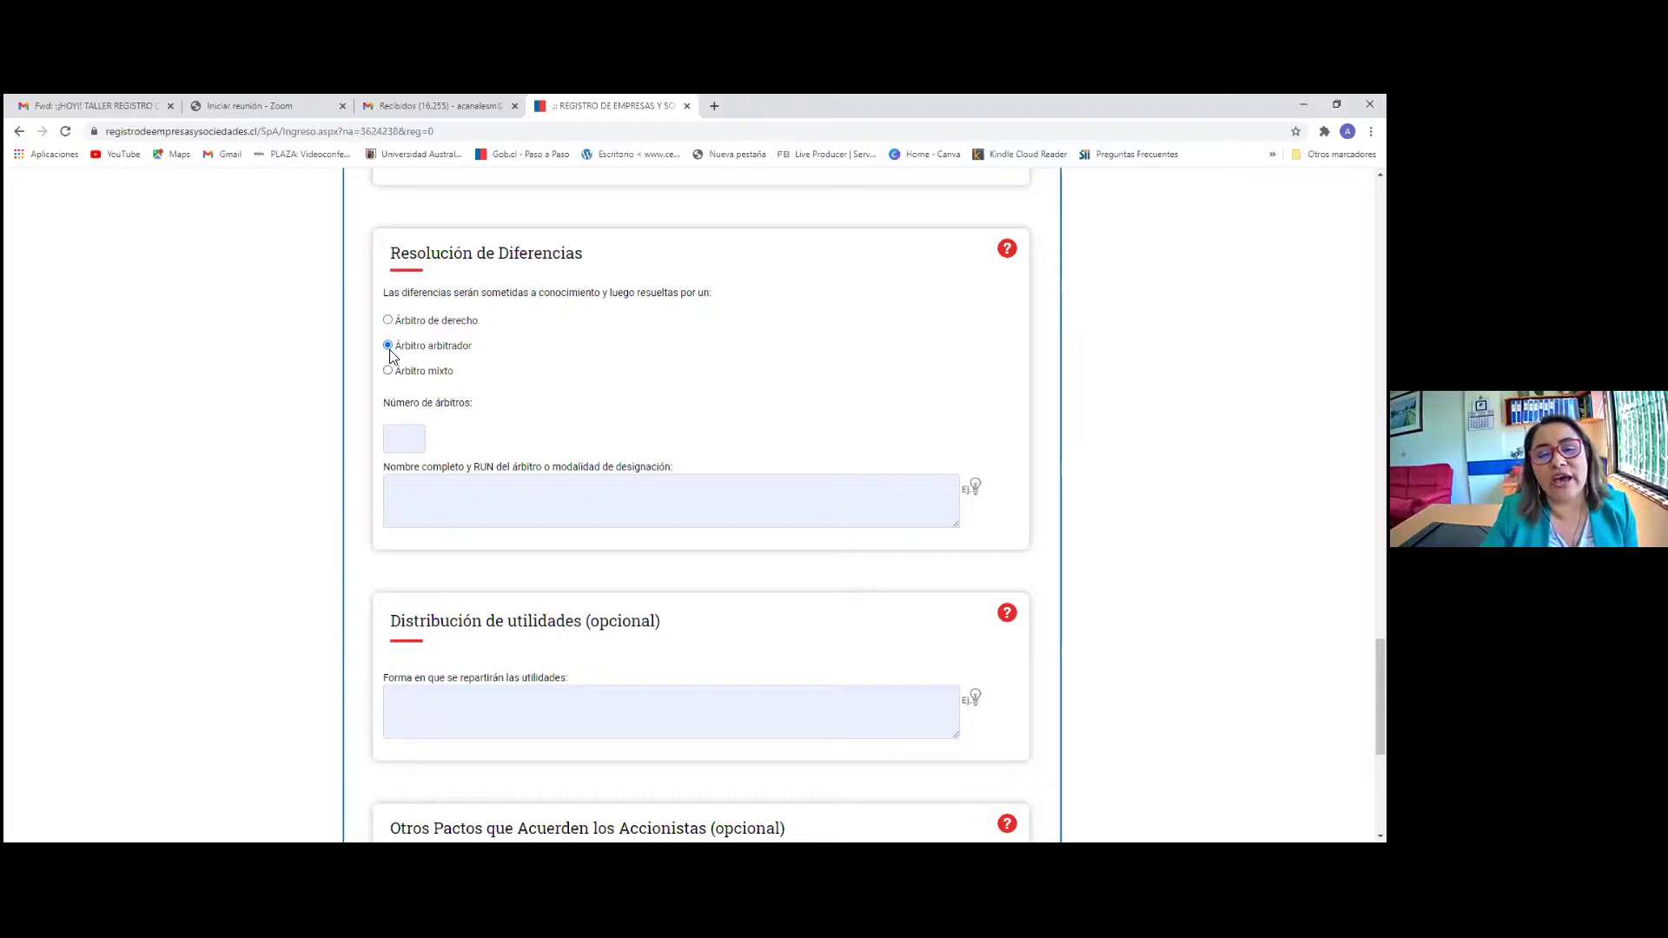
Set one arbitrator and insert the suggested arbitrator clause text
left_click(403, 444)
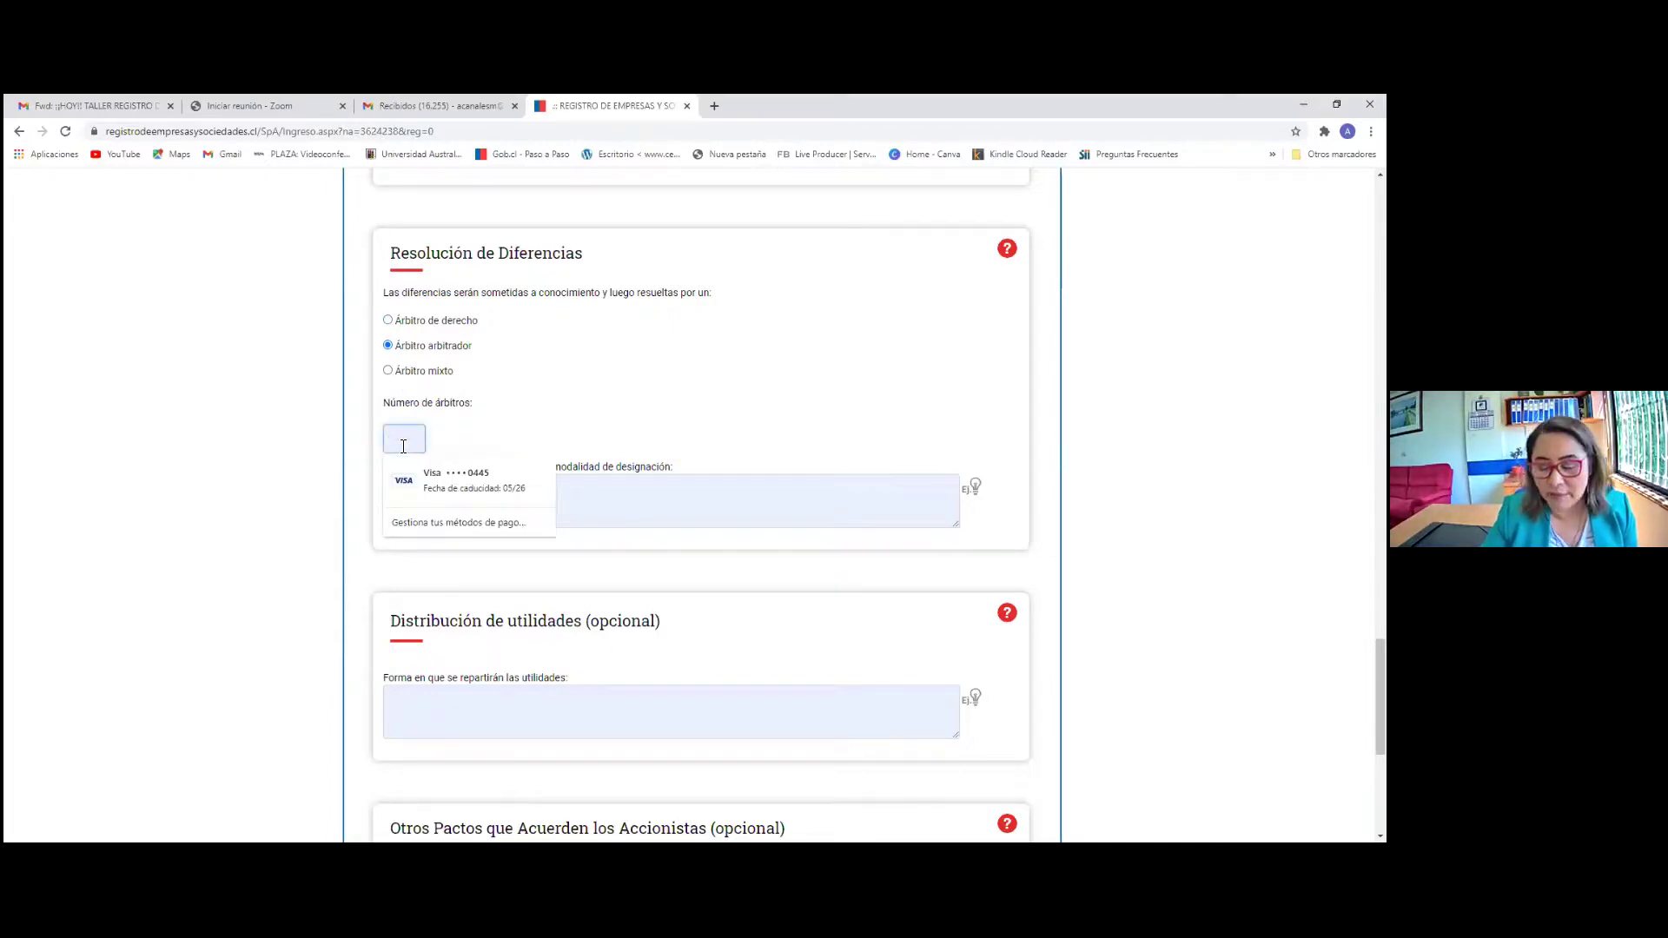
left_click(663, 419)
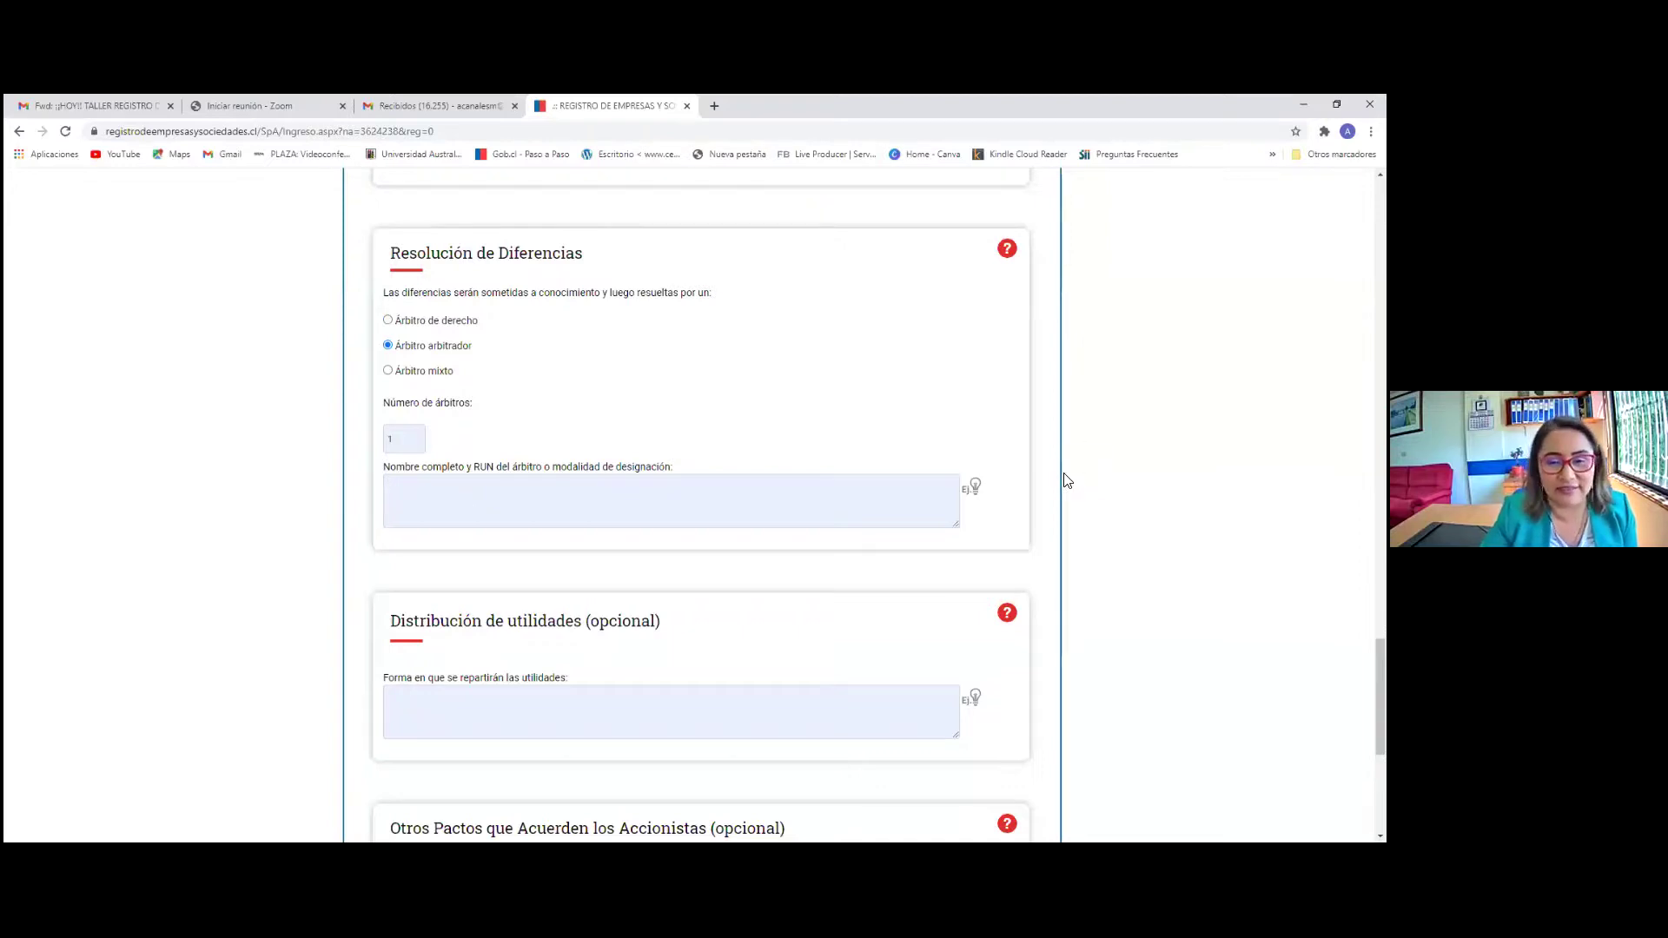
left_click(971, 489)
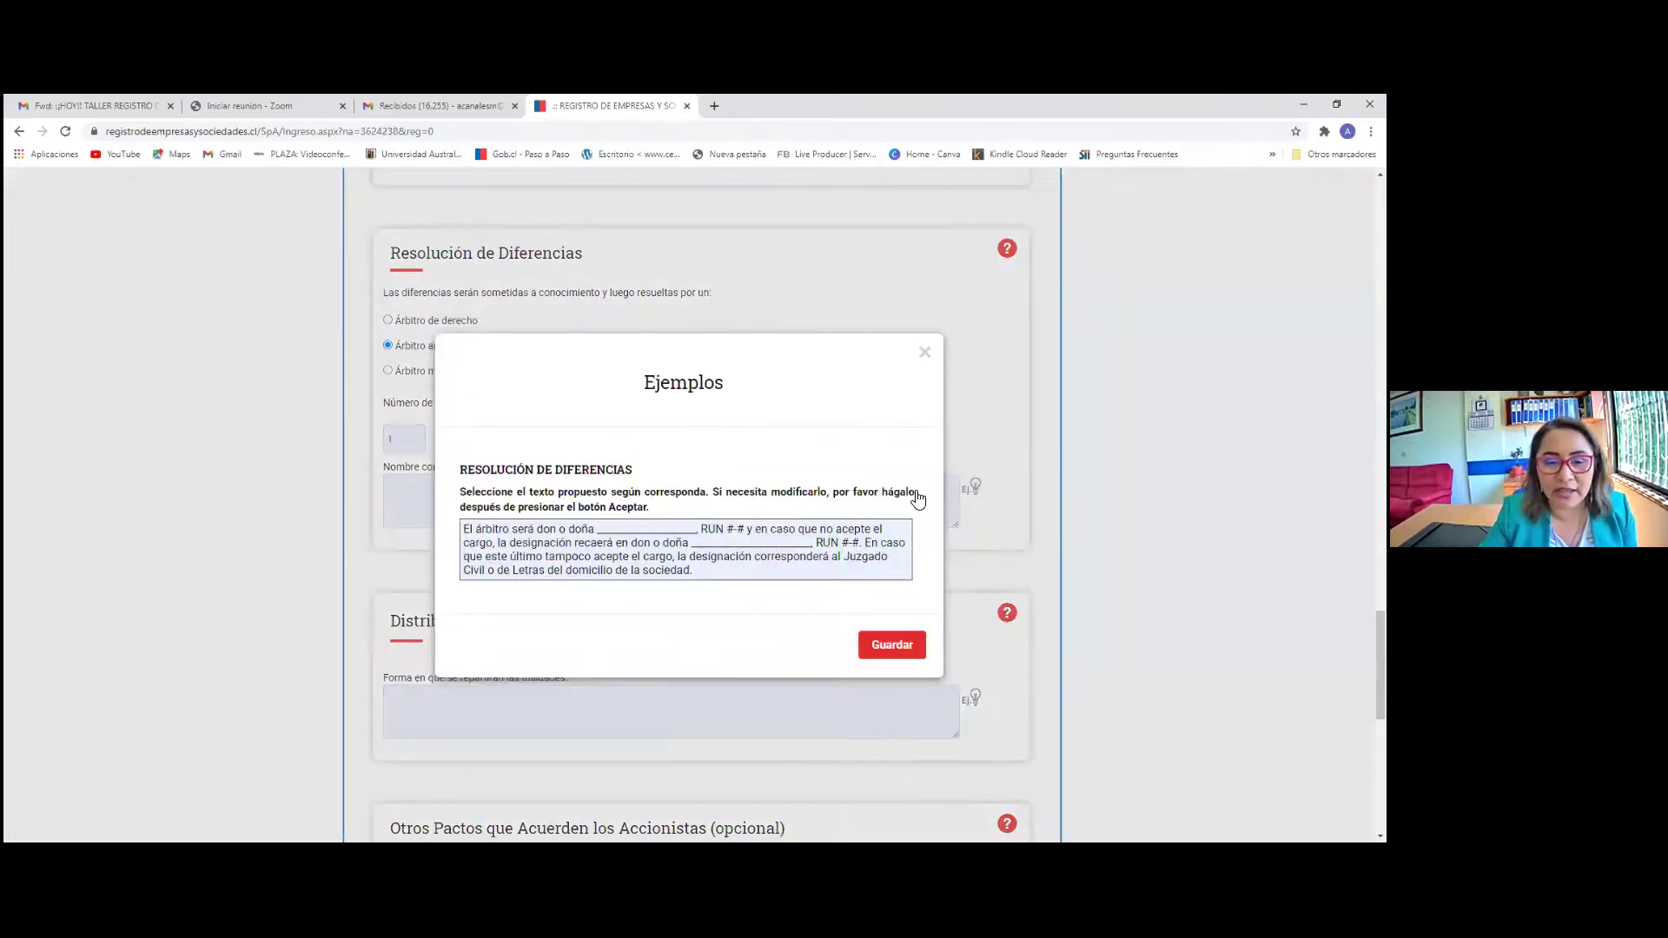
left_click(739, 575)
left_click(895, 644)
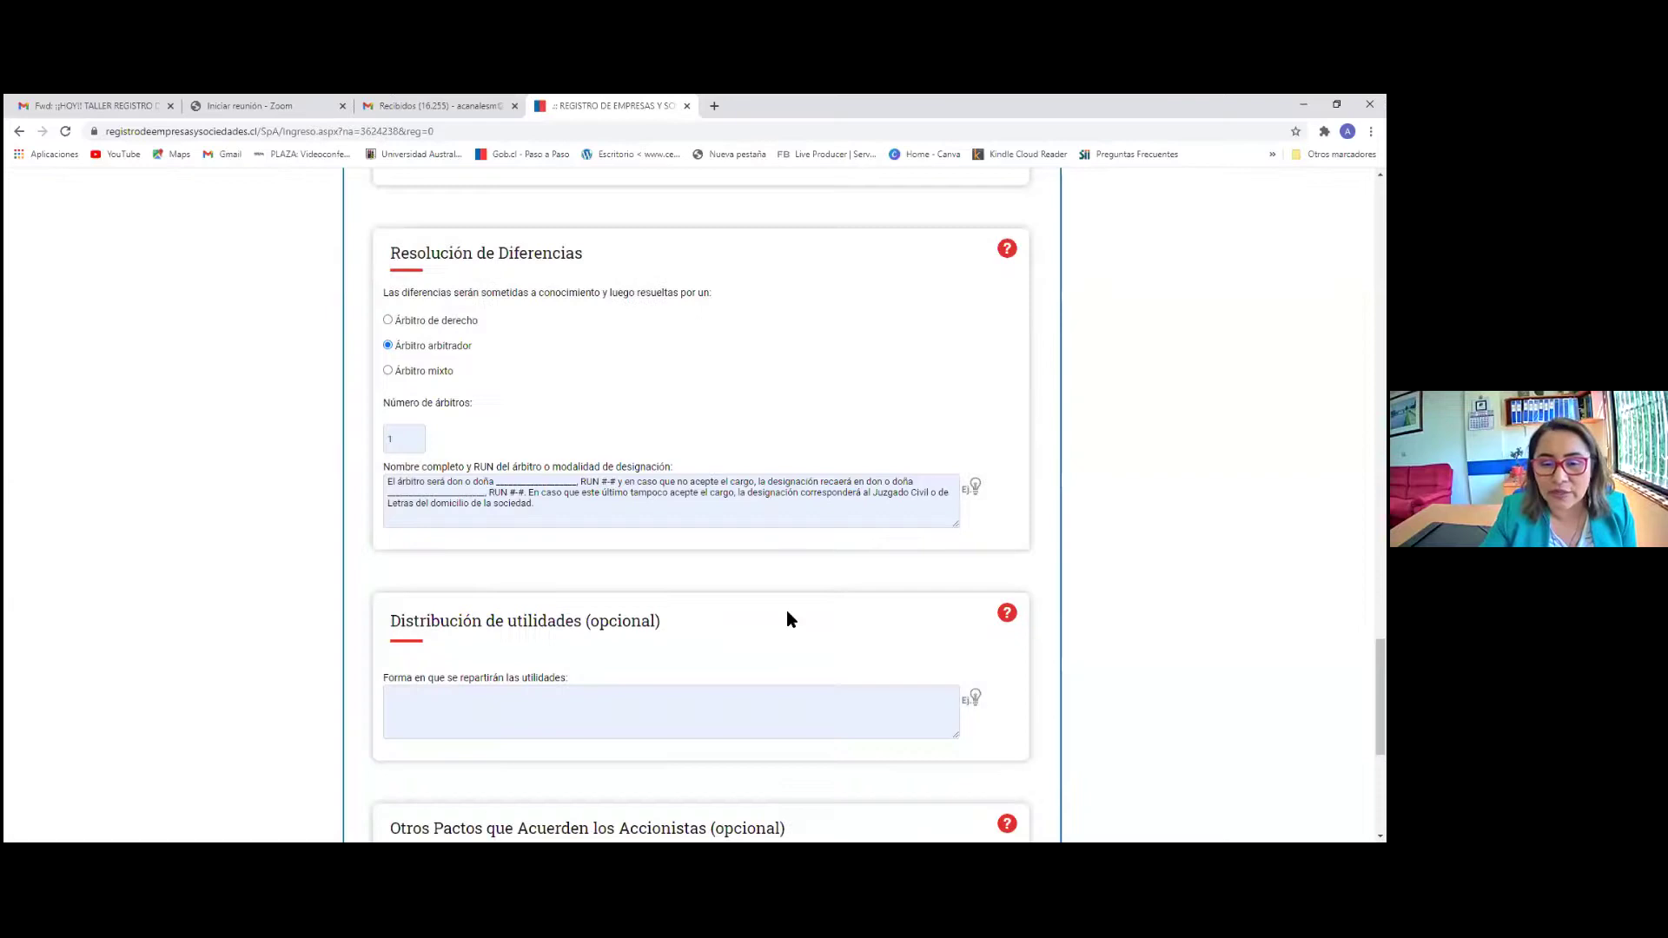
Replace the clause's name and RUN blanks with the arbitrator's full name and ID number
left_click(497, 483)
key("Delete")
key("Delete")
key("Delete")
key("Delete")
key("Delete")
key("Delete")
key("Delete")
key("Delete")
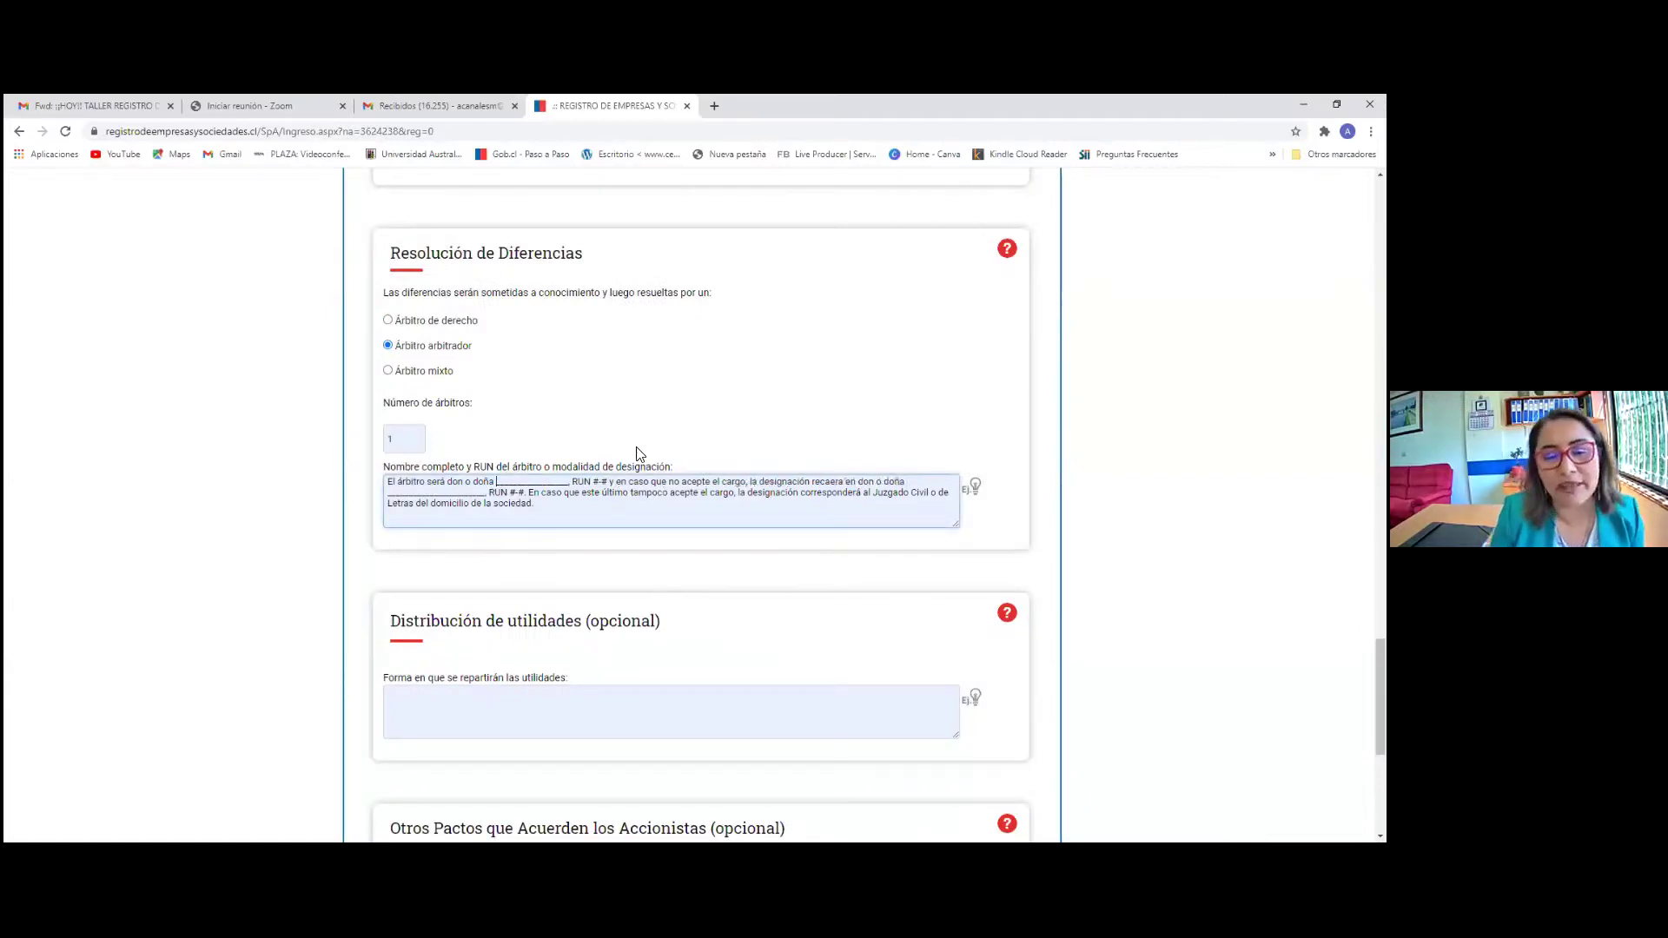
key("Delete")
key("Delete")
key("Delete")
key("Delete")
key("Delete")
key("Delete")
key("Delete")
key("Delete")
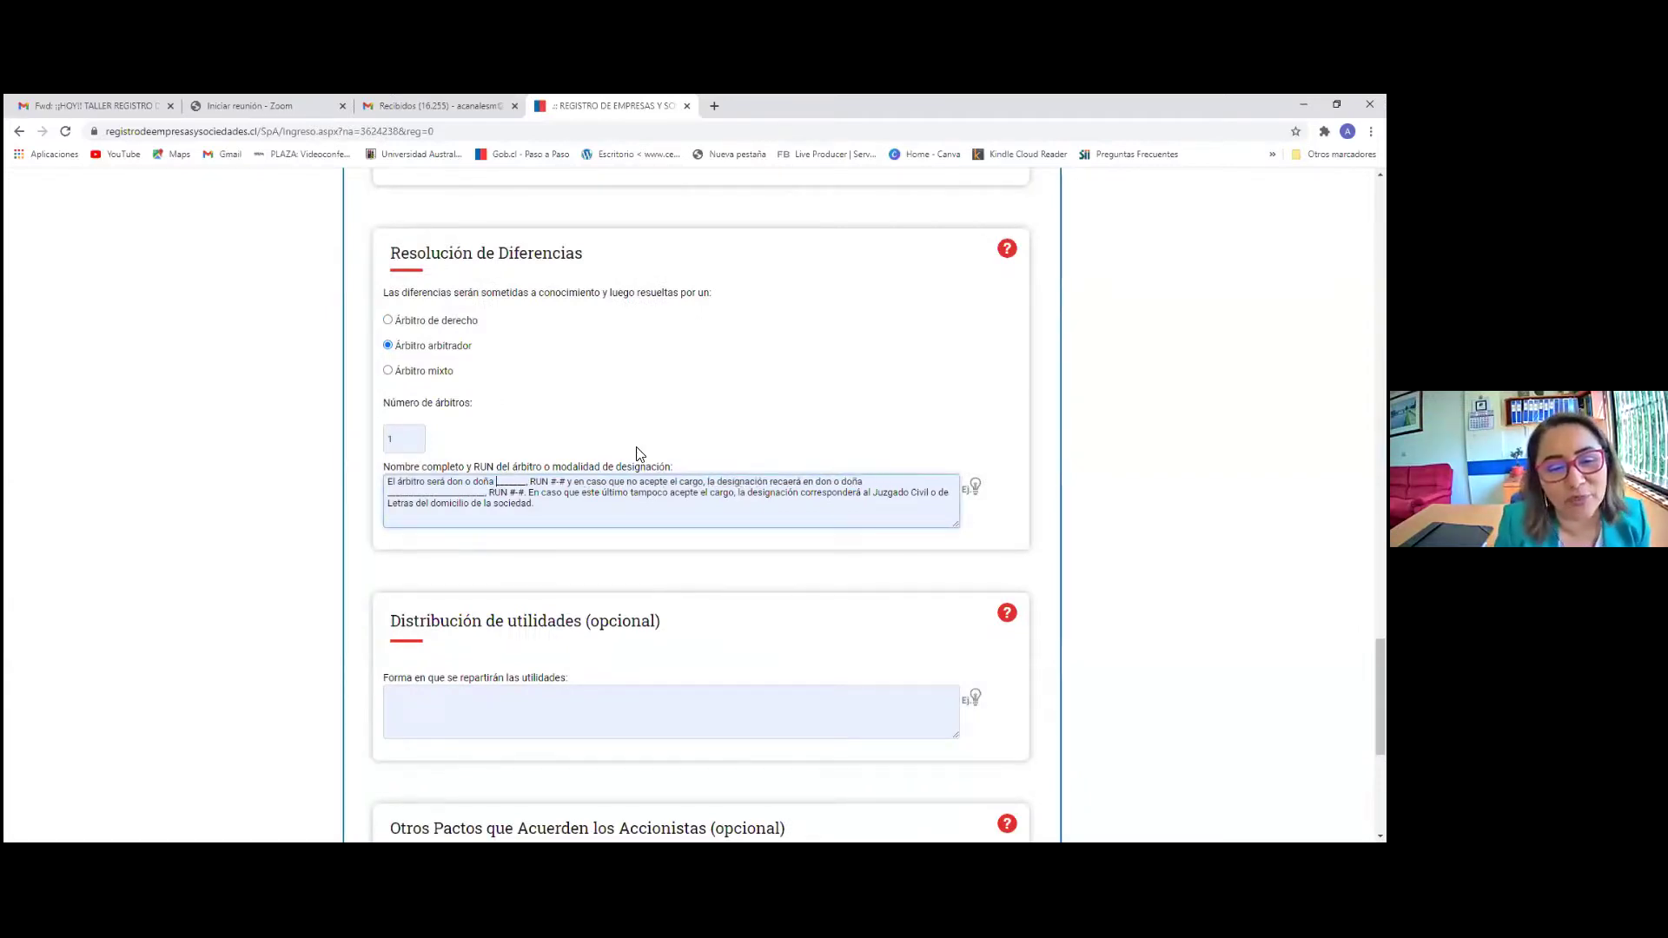
key("Delete")
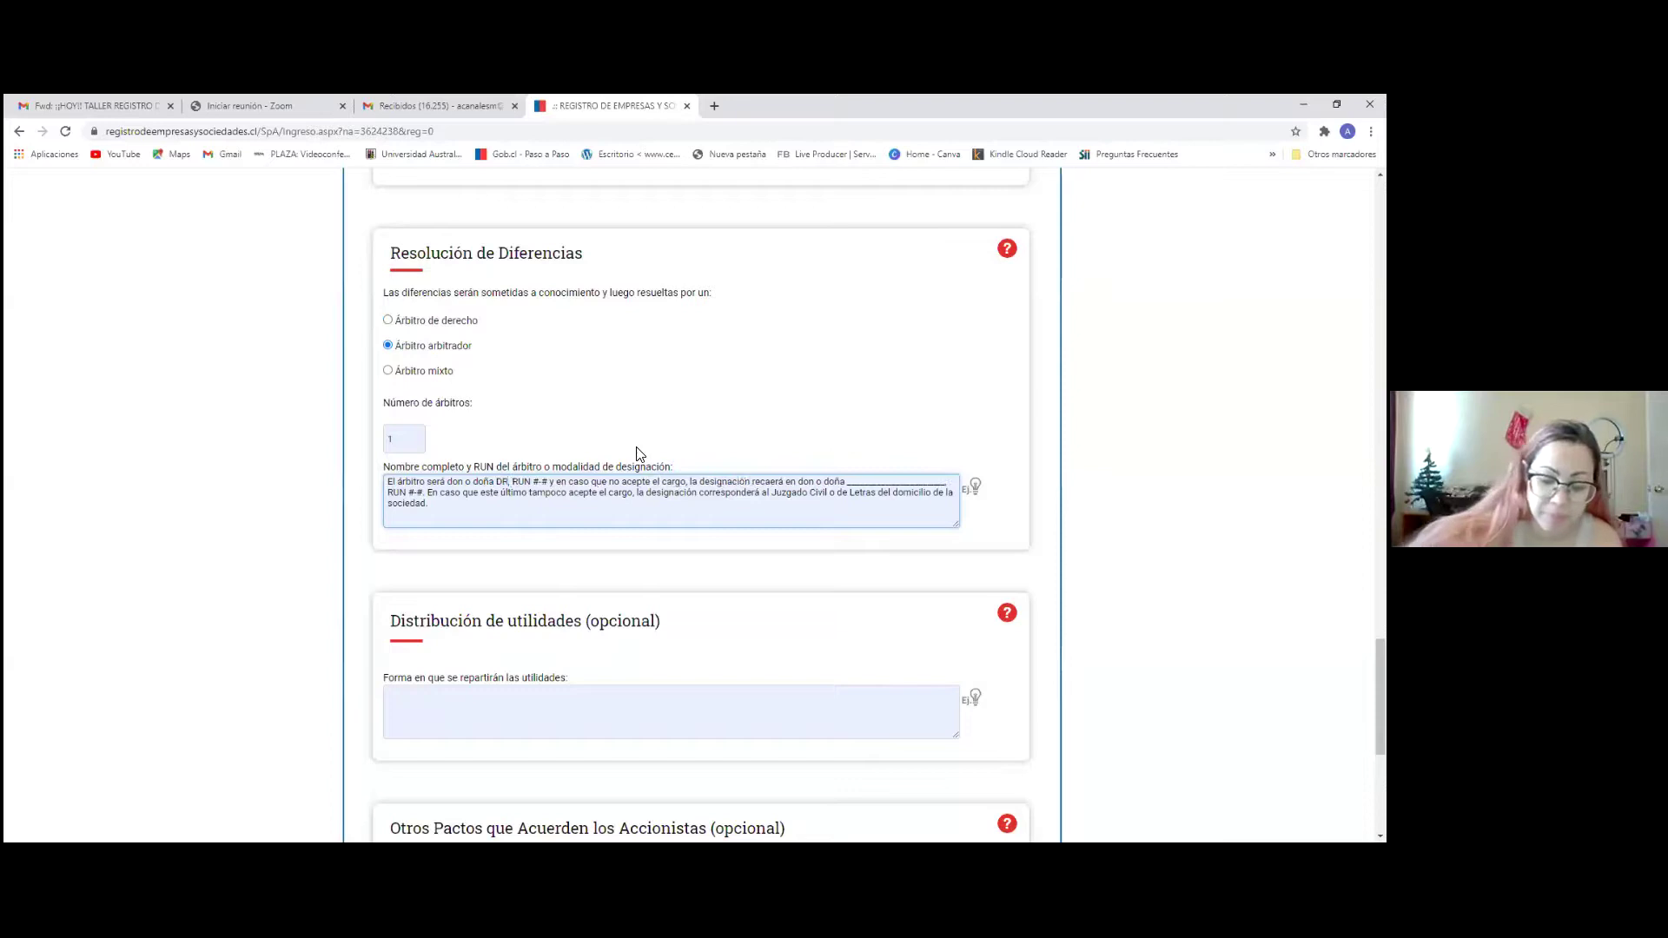
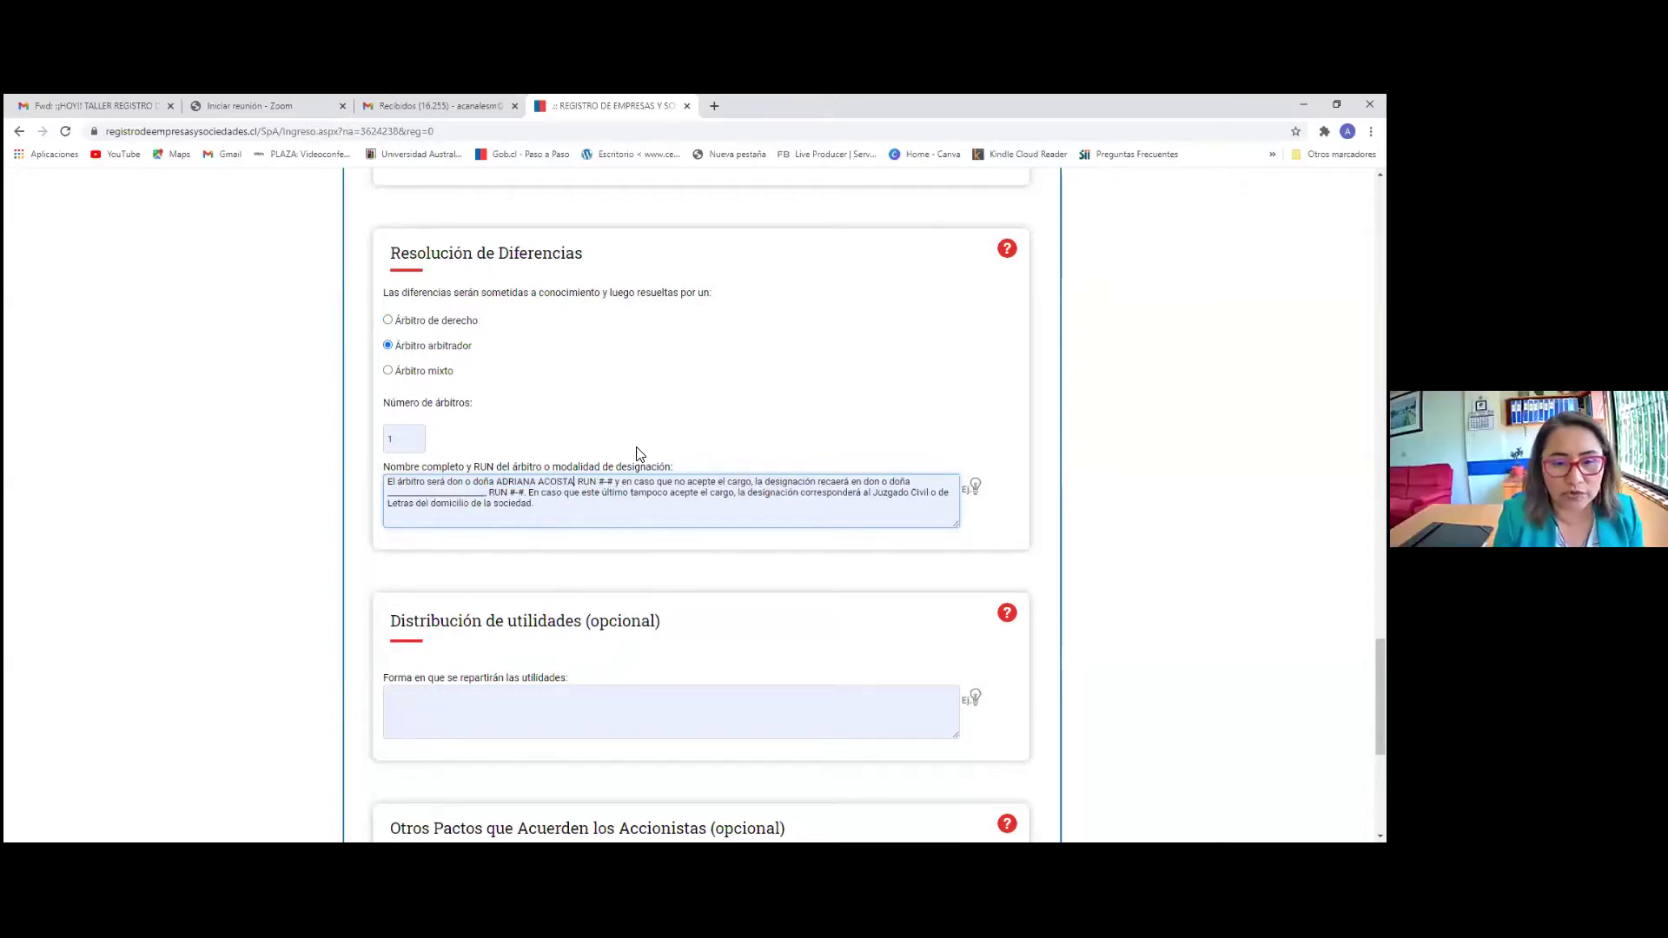
key("Right")
key("Right")
key("Right")
key("Right")
key("Right")
key("Right")
key("Delete")
key("Delete")
key("Delete")
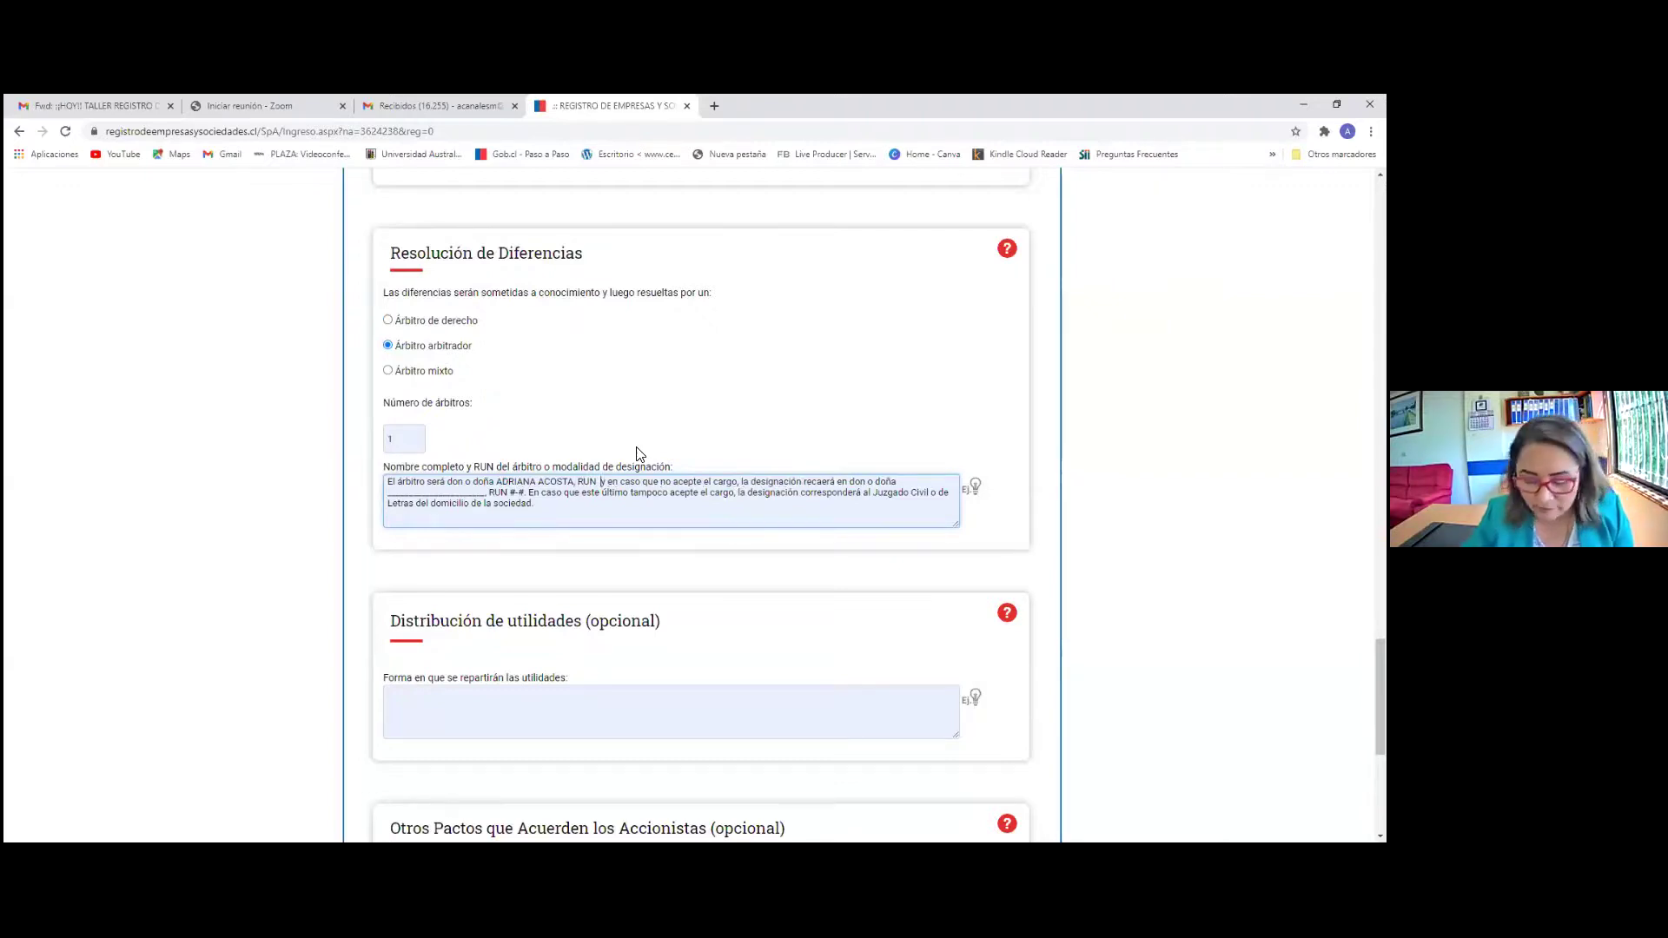
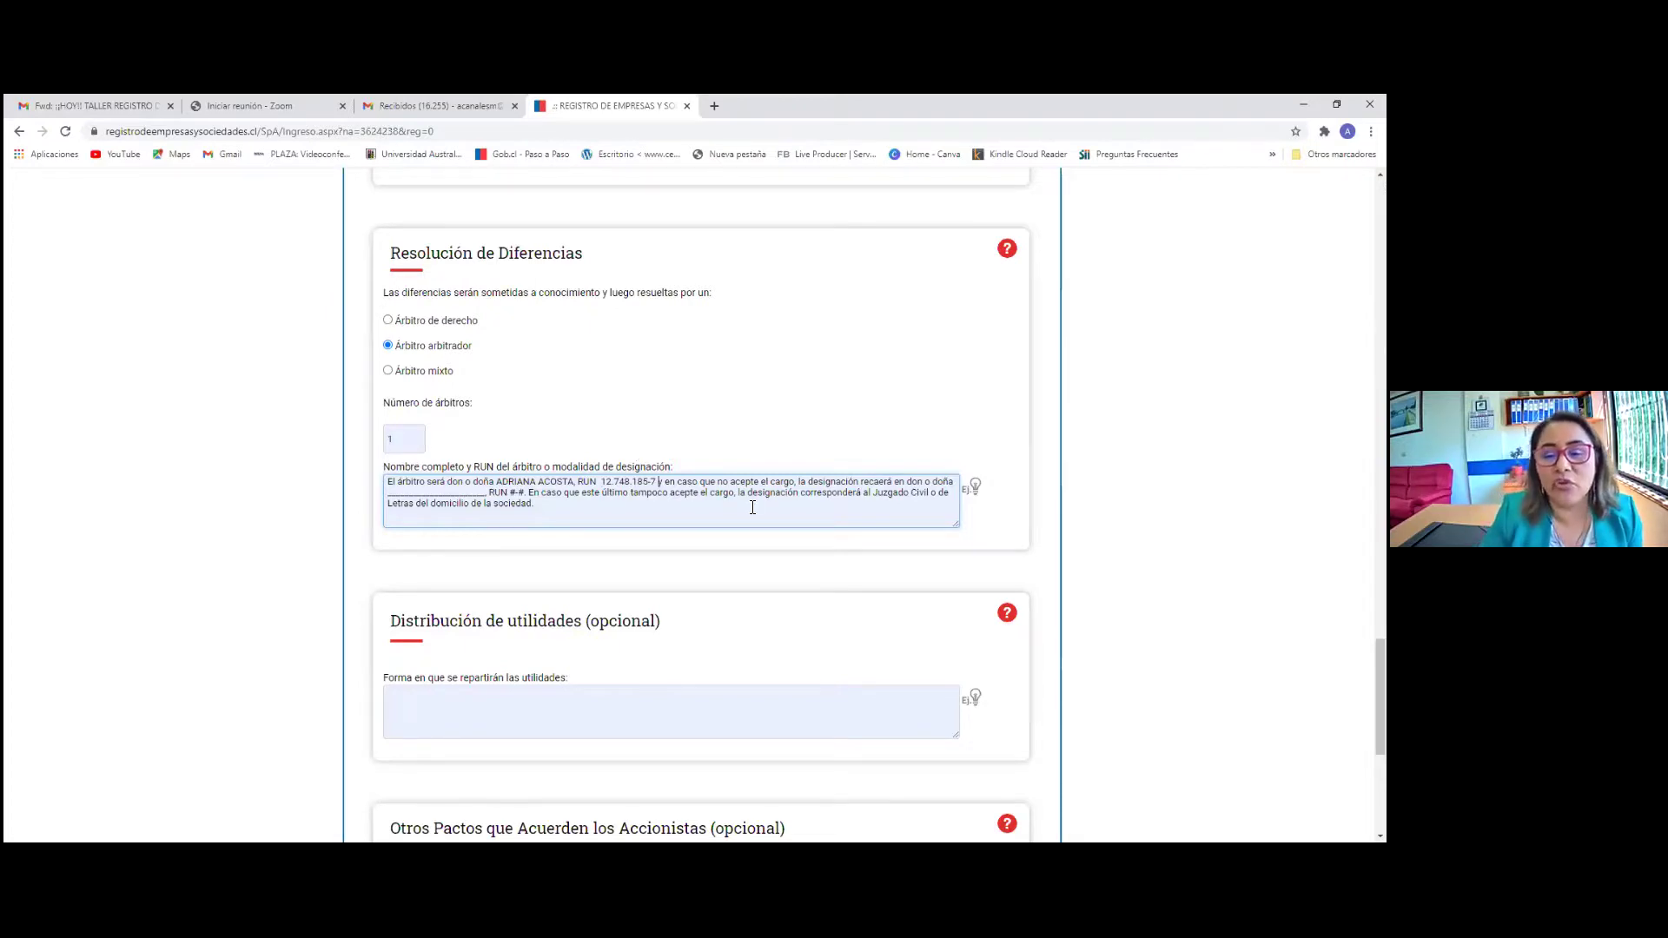
Delete the substitute-arbitrator wording, leaving the civil court fallback sentence
key("Delete")
key("Delete")
key("Delete")
key("Delete")
key("Delete")
key("Delete")
key("Delete")
key("Delete")
key("Delete")
key("Delete")
key("Delete")
key("Delete")
key("Delete")
key("Delete")
key("Delete")
key("Delete")
key("Delete")
key("Delete")
key("Delete")
key("Delete")
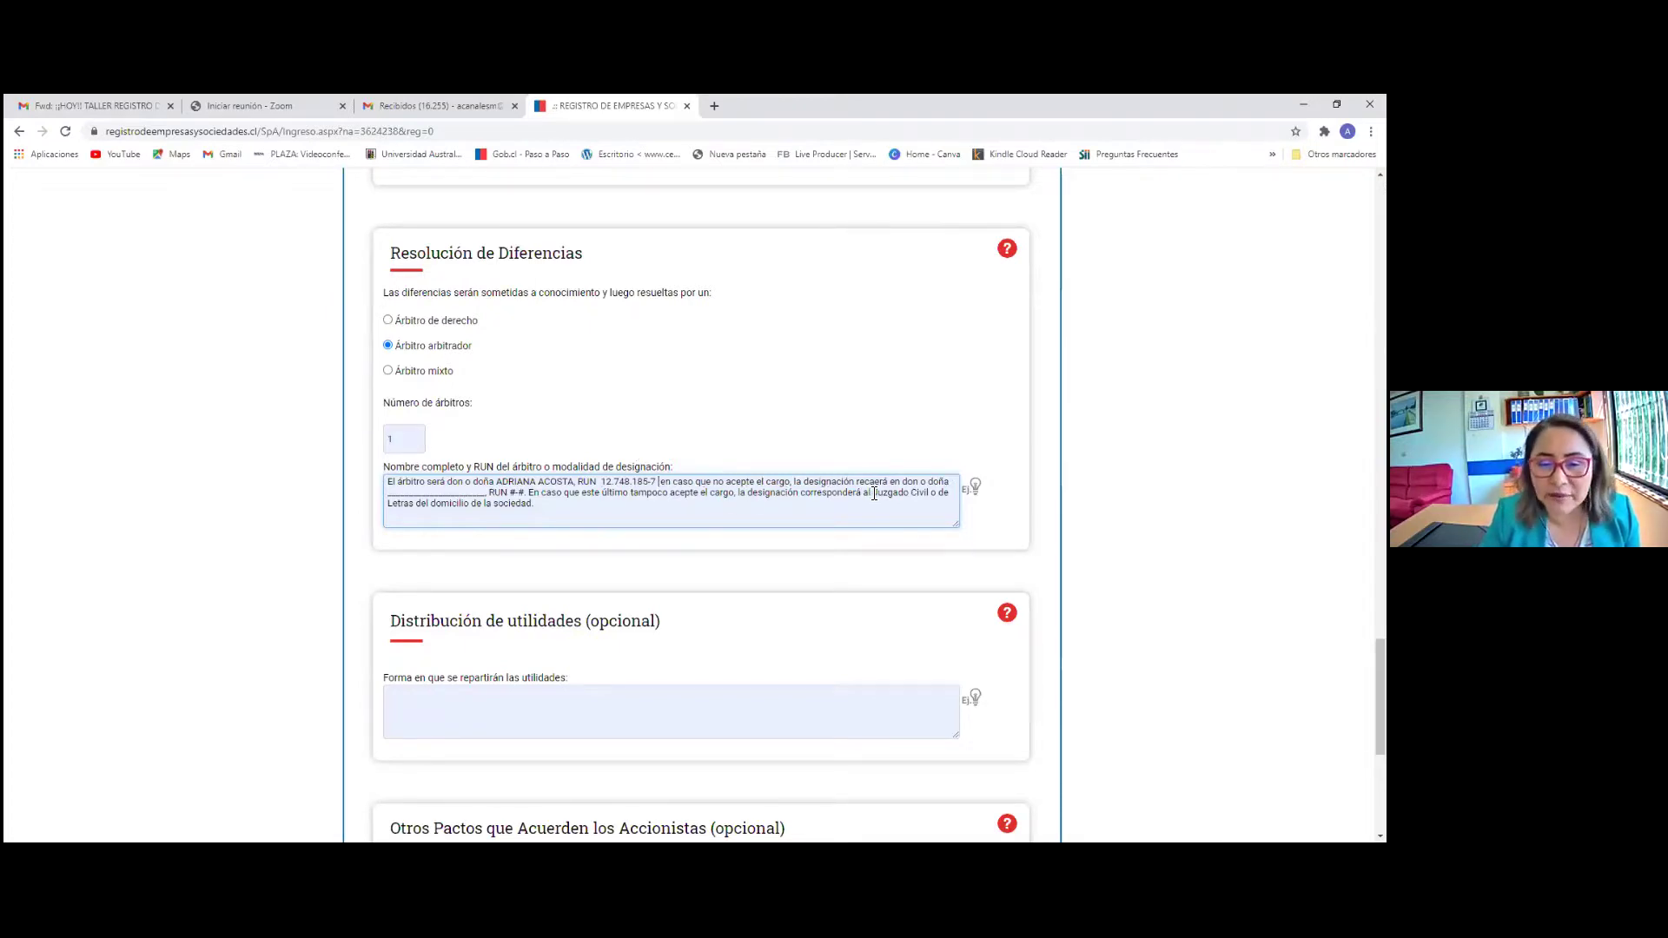
key("Delete")
key("Delete")
key("Delete")
key("Delete")
key("Delete")
key("Delete")
key("Delete")
key("Delete")
key("Delete")
key("Delete")
key("Delete")
key("Delete")
key("Delete")
key("Delete")
key("Delete")
key("Delete")
key("Delete")
key("Delete")
key("Delete")
key("Delete")
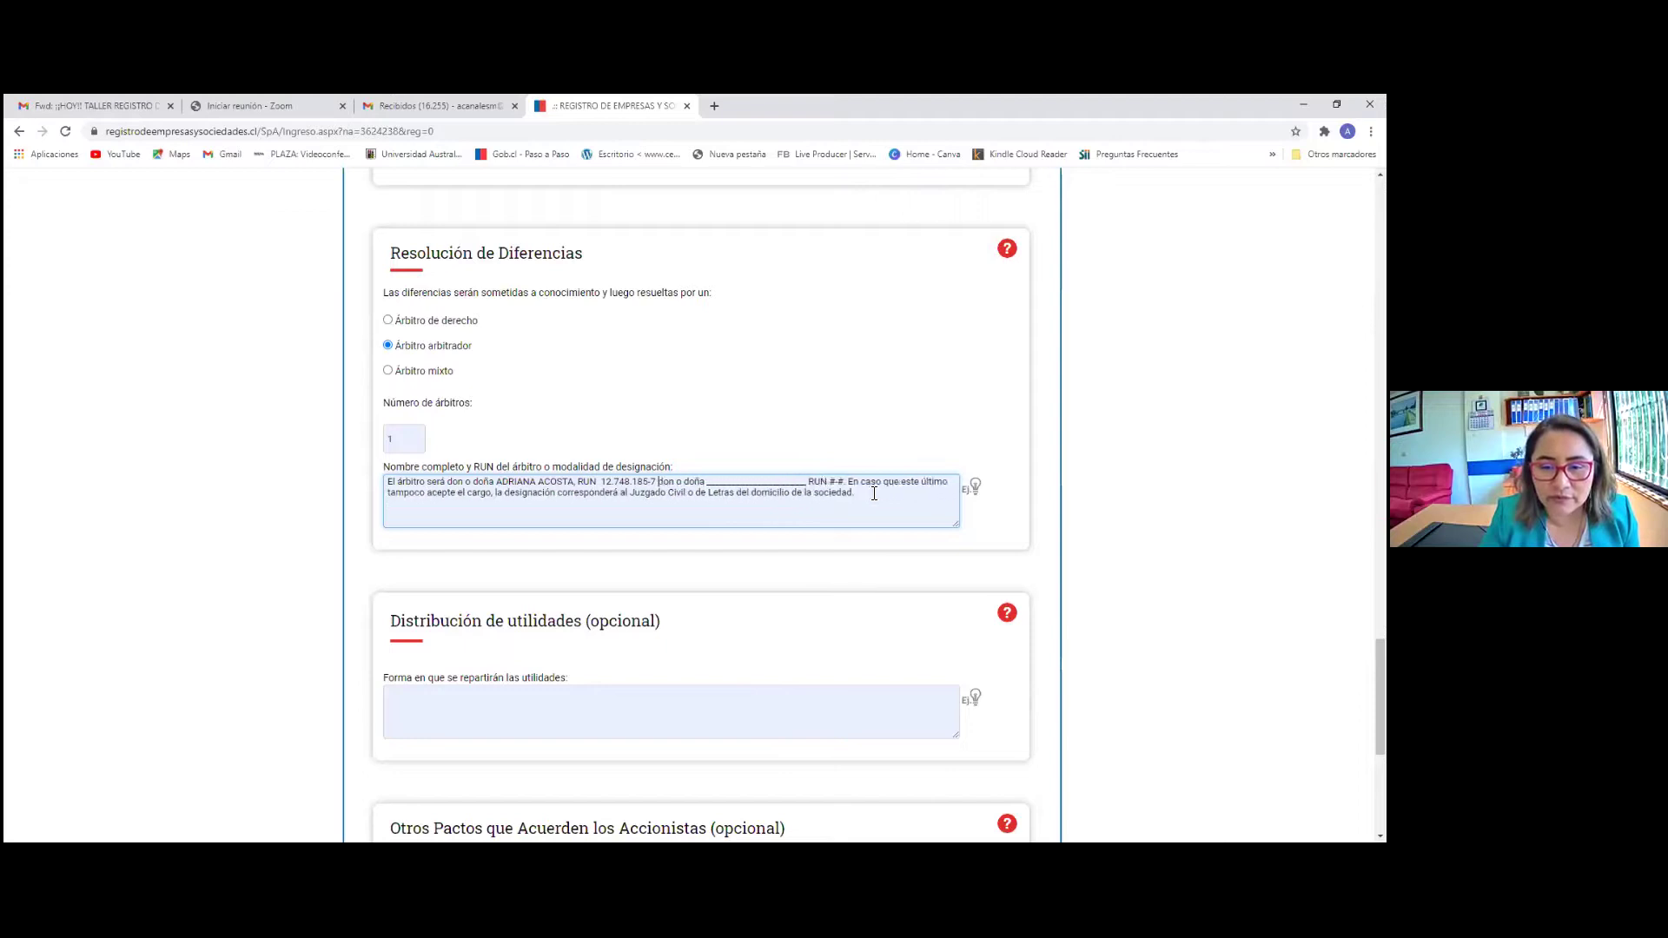
key("Delete")
key("Delete")
key("Delete")
key("Delete")
key("Delete")
key("Delete")
key("Delete")
key("Delete")
key("Delete")
key("Delete")
key("Delete")
key("Delete")
key("Delete")
key("Delete")
key("Delete")
key("Delete")
key("Delete")
key("Delete")
key("Delete")
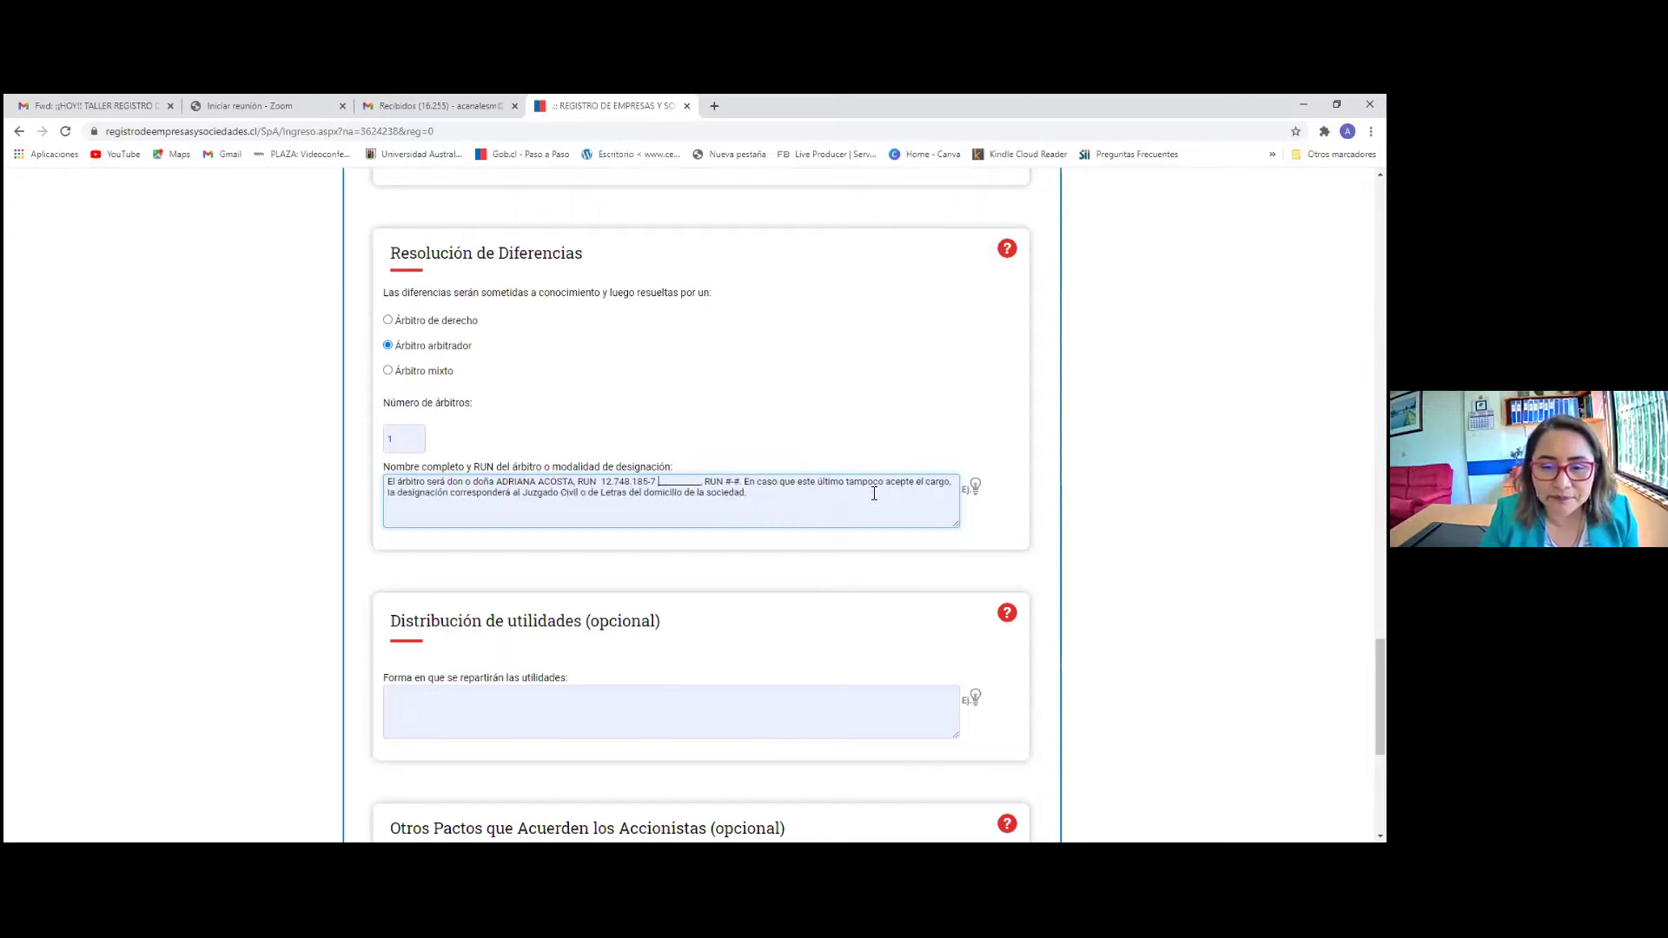
key("Delete")
key("Delete")
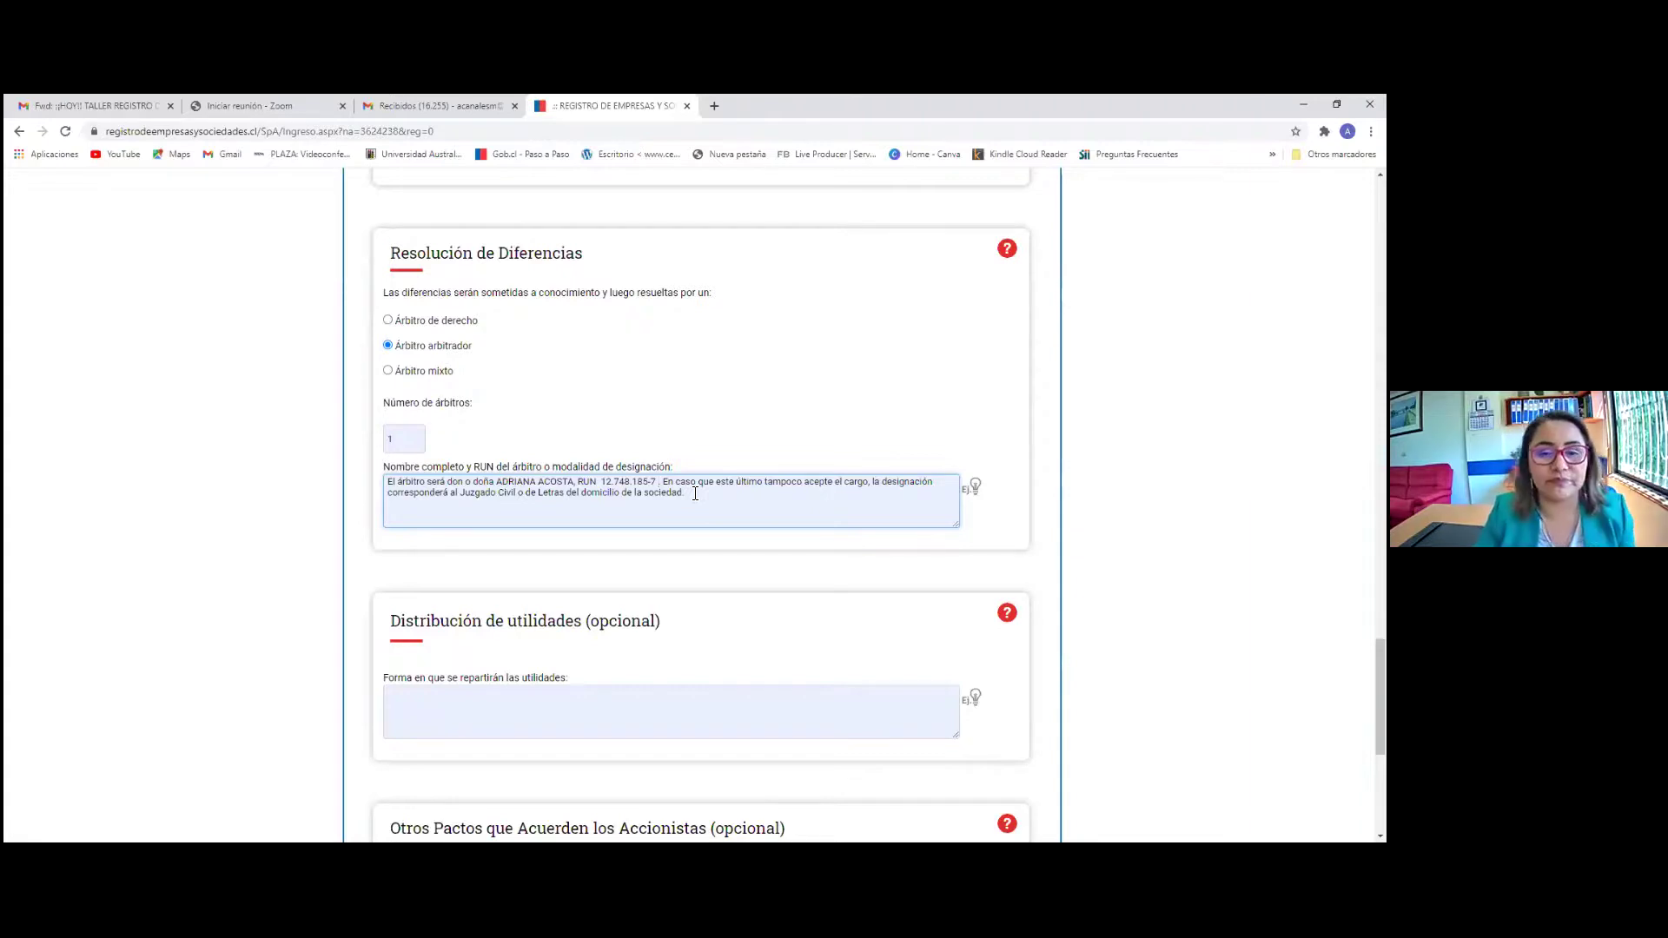
left_click_drag(663, 482, 692, 493)
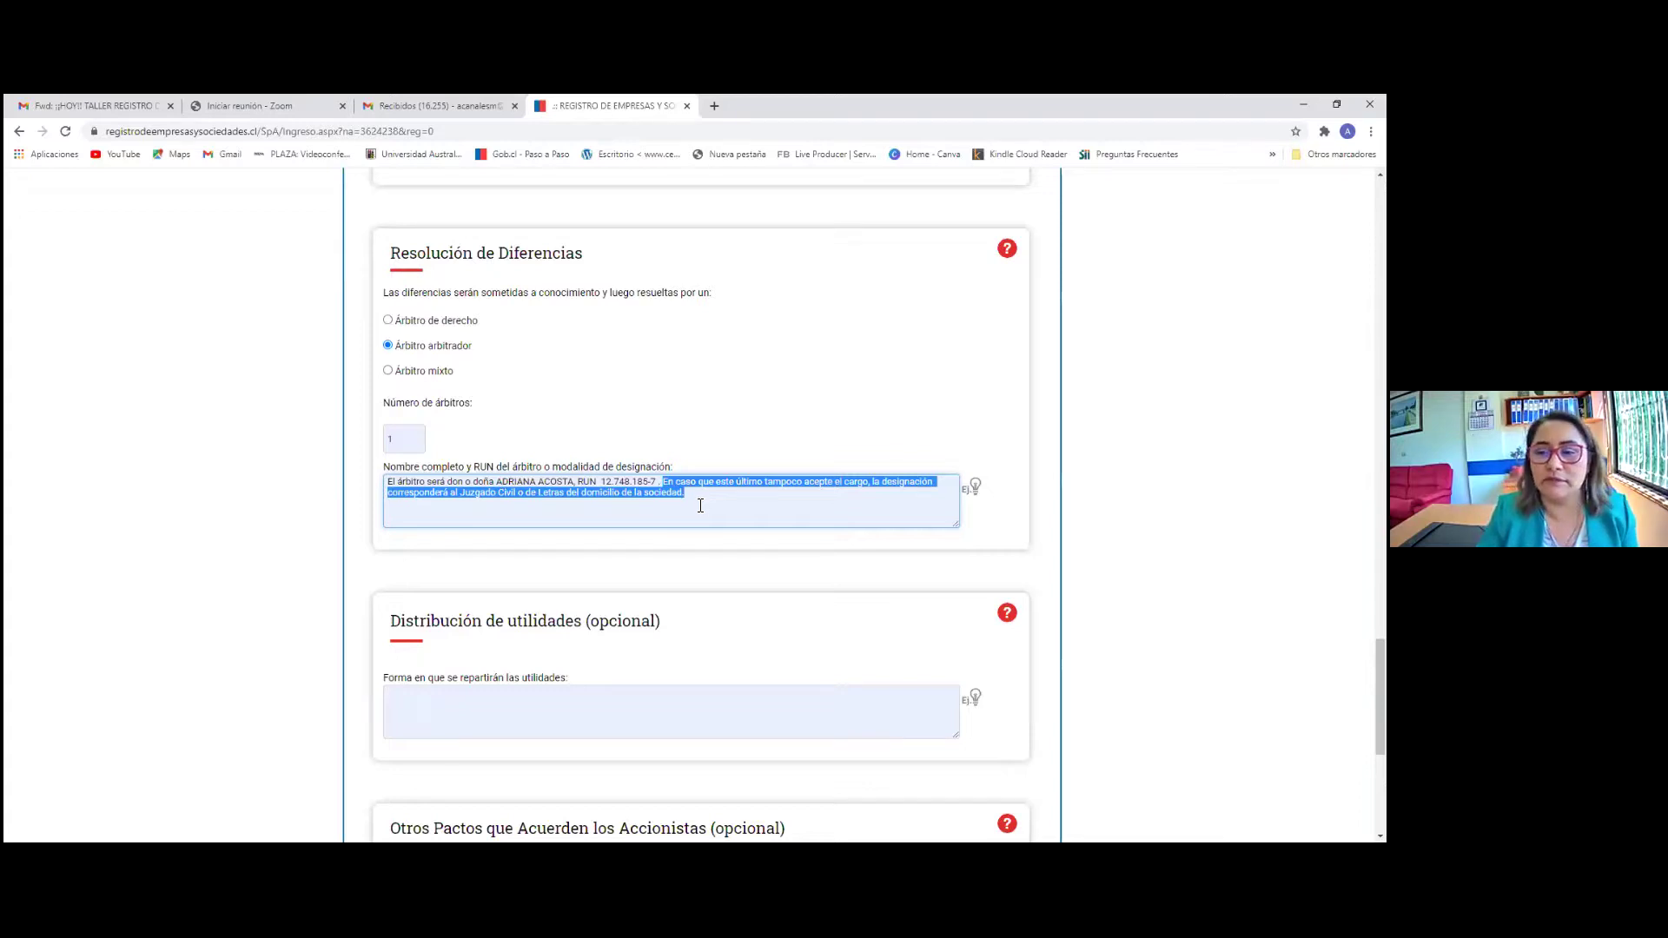
left_click(702, 502)
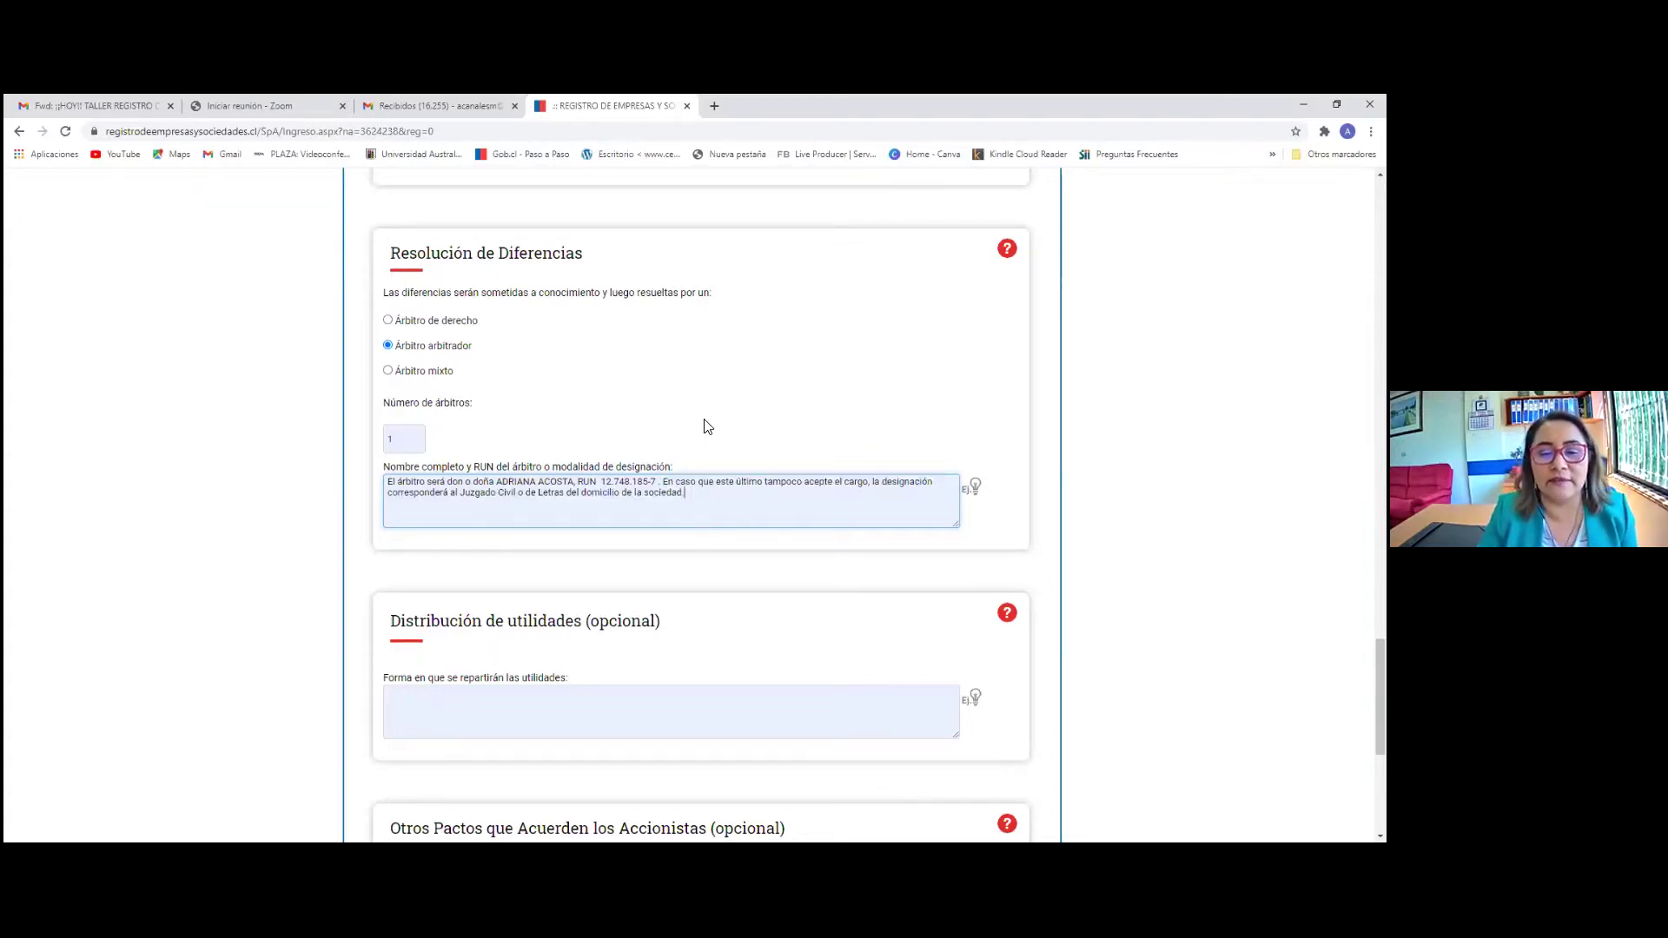
Fill Distribución de utilidades with the pro-rata example: annual profits shared by each shareholder's stake
scroll(669, 460, "down", 2)
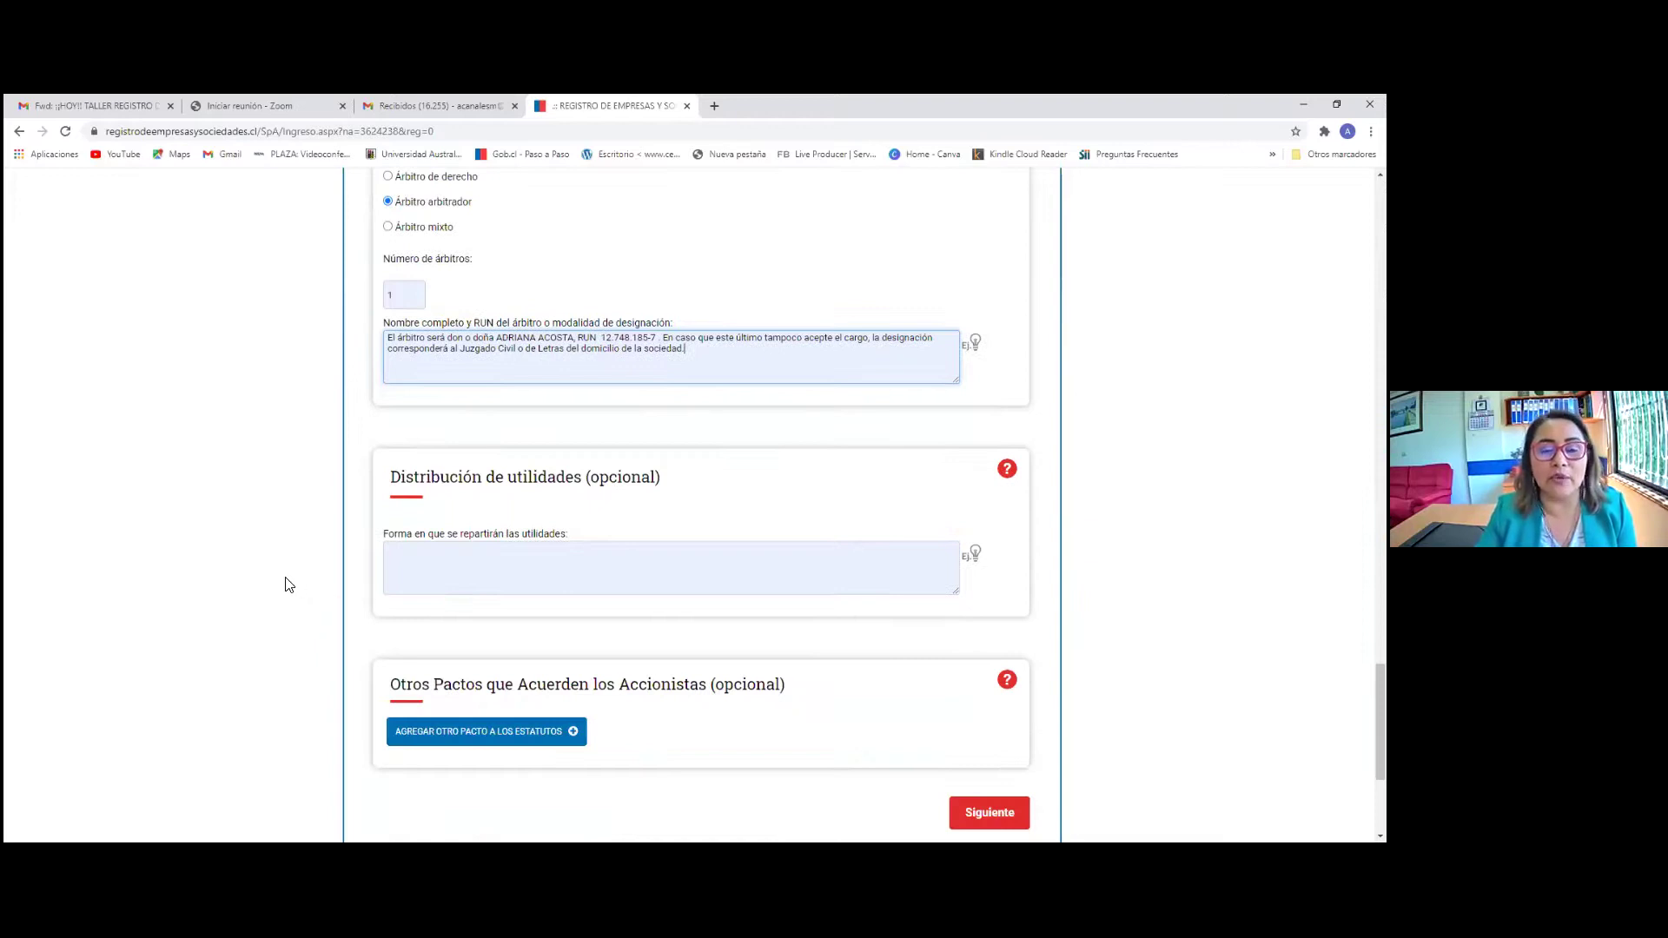
left_click(973, 558)
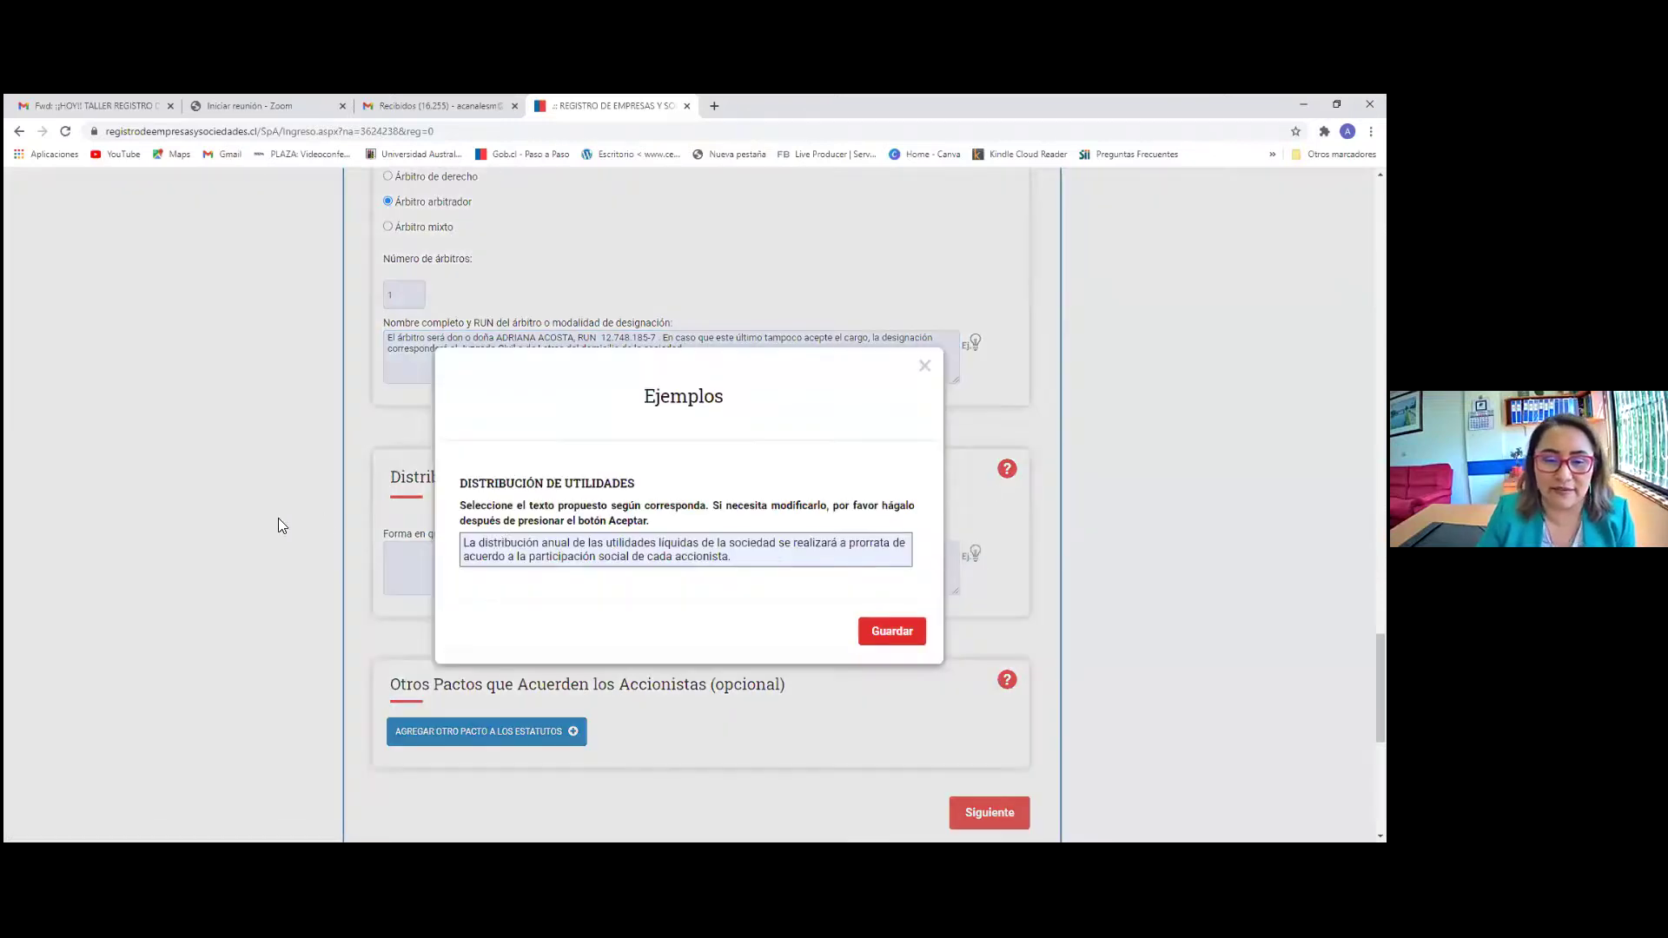
left_click(552, 561)
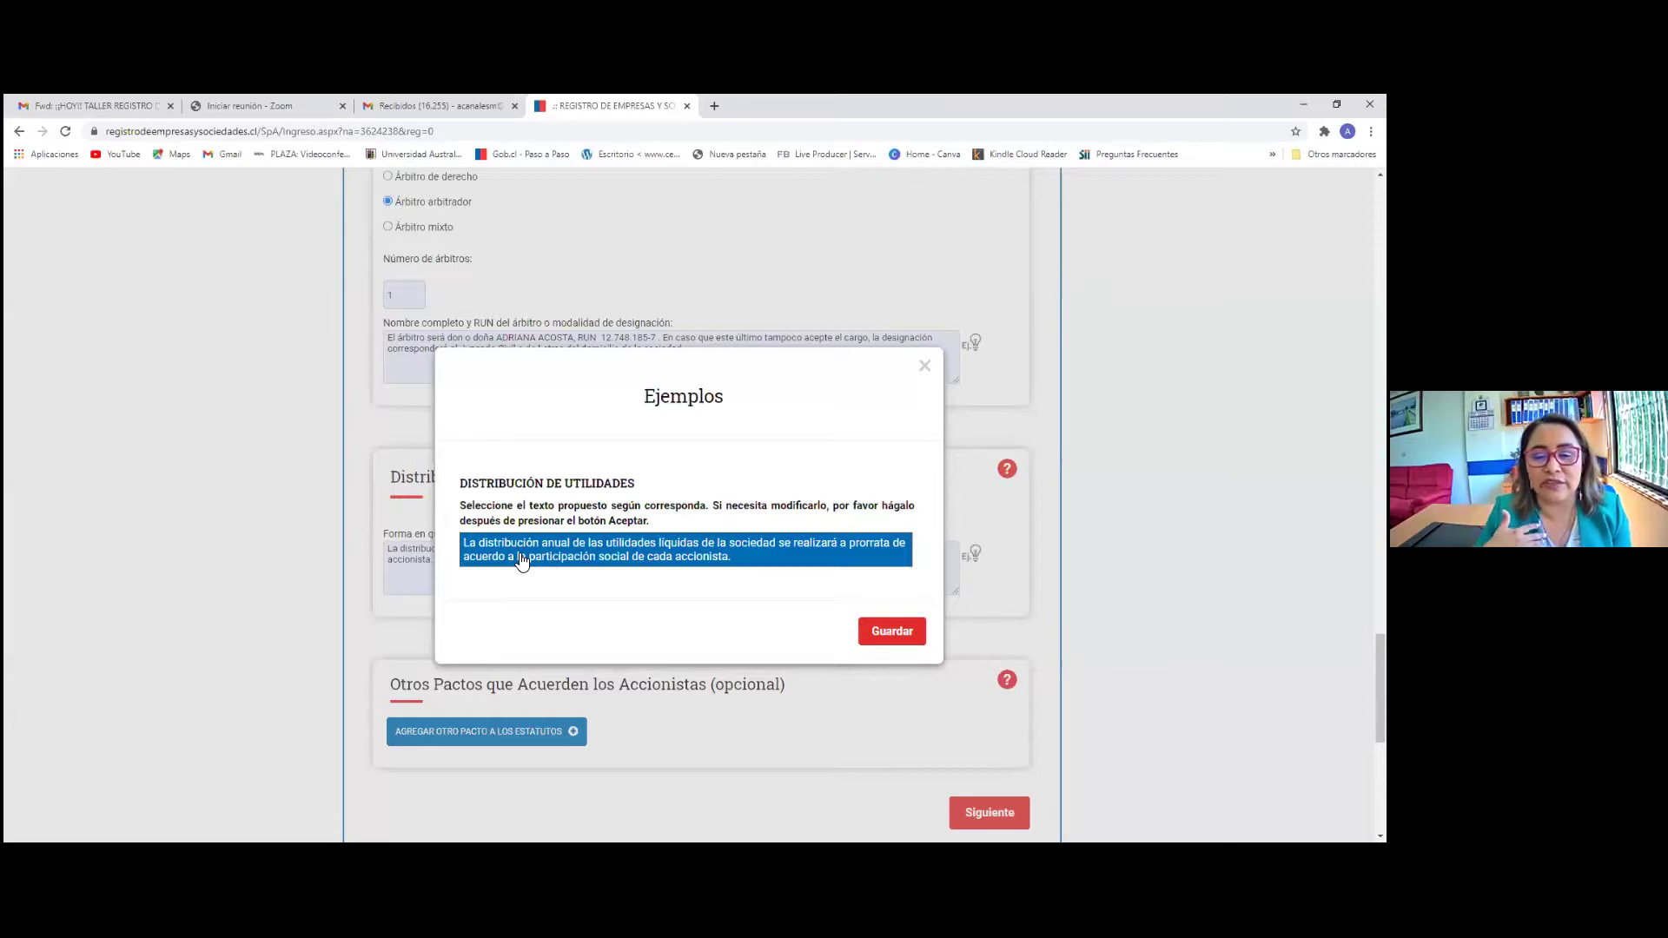
left_click(910, 637)
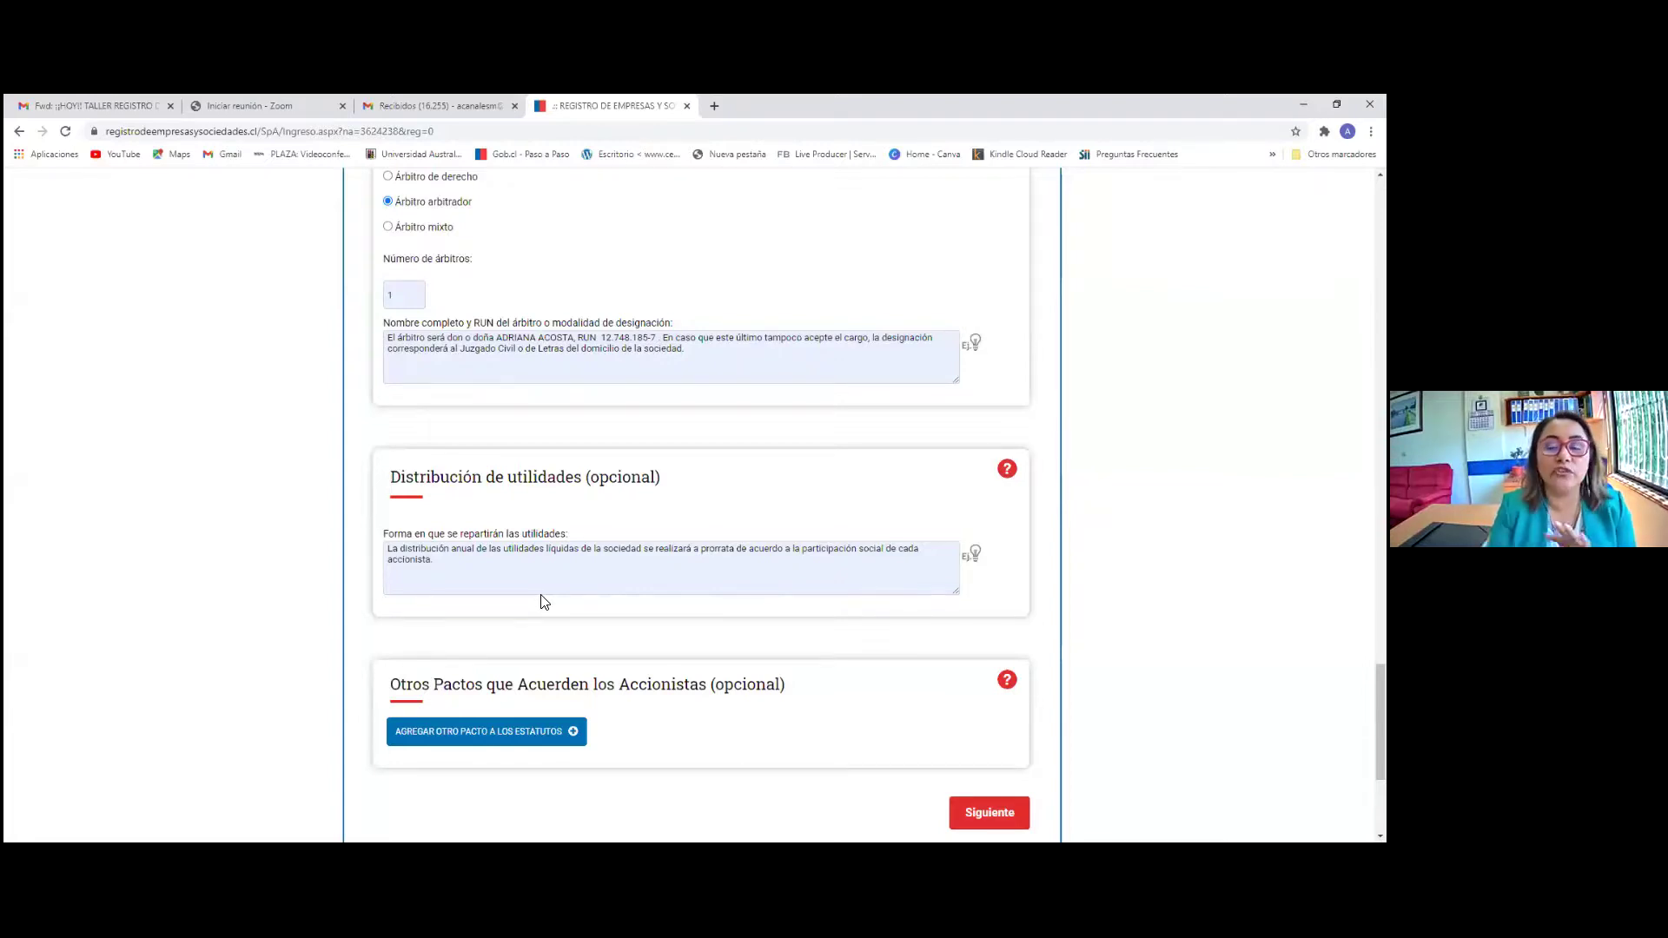
Erase the suggested pro-rata text from the profit distribution field
left_click(460, 571)
key("BackSpace")
key("BackSpace")
key("BackSpace")
key("BackSpace")
key("BackSpace")
key("BackSpace")
key("BackSpace")
key("BackSpace")
key("BackSpace")
key("BackSpace")
key("BackSpace")
key("BackSpace")
key("BackSpace")
key("BackSpace")
key("BackSpace")
key("BackSpace")
key("BackSpace")
key("BackSpace")
key("BackSpace")
key("BackSpace")
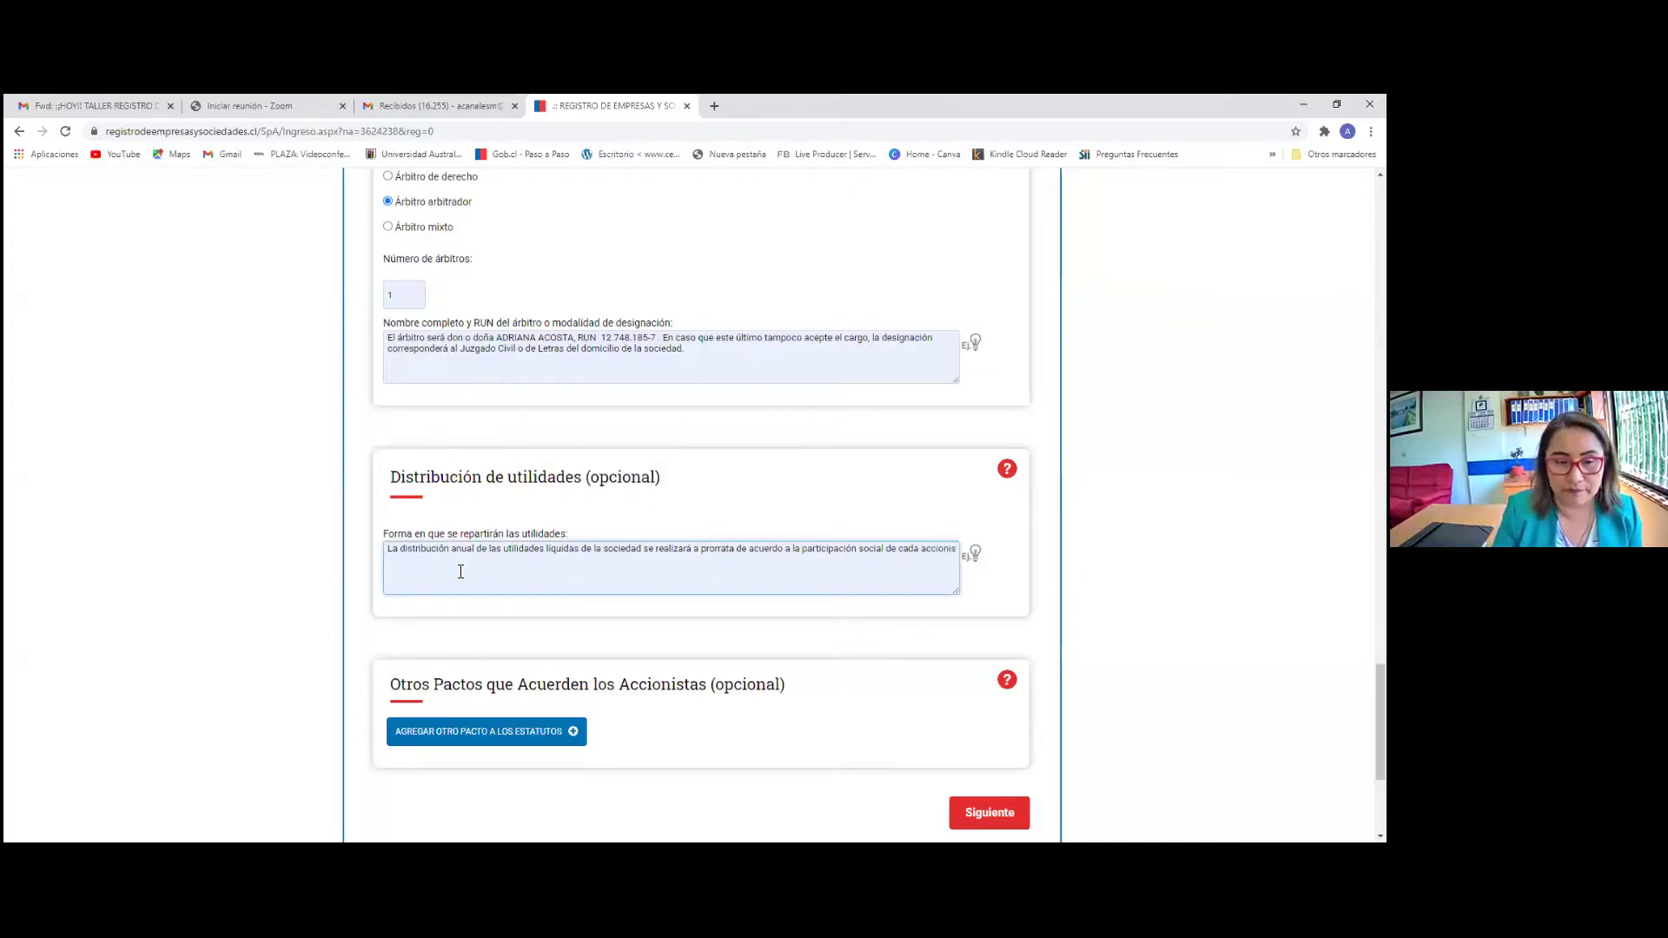
key("BackSpace")
key("BackSpace")
key("BackSpace")
key("BackSpace")
key("BackSpace")
key("BackSpace")
key("BackSpace")
key("BackSpace")
key("BackSpace")
key("BackSpace")
key("BackSpace")
key("BackSpace")
key("BackSpace")
key("BackSpace")
key("BackSpace")
key("BackSpace")
key("BackSpace")
key("BackSpace")
key("BackSpace")
key("BackSpace")
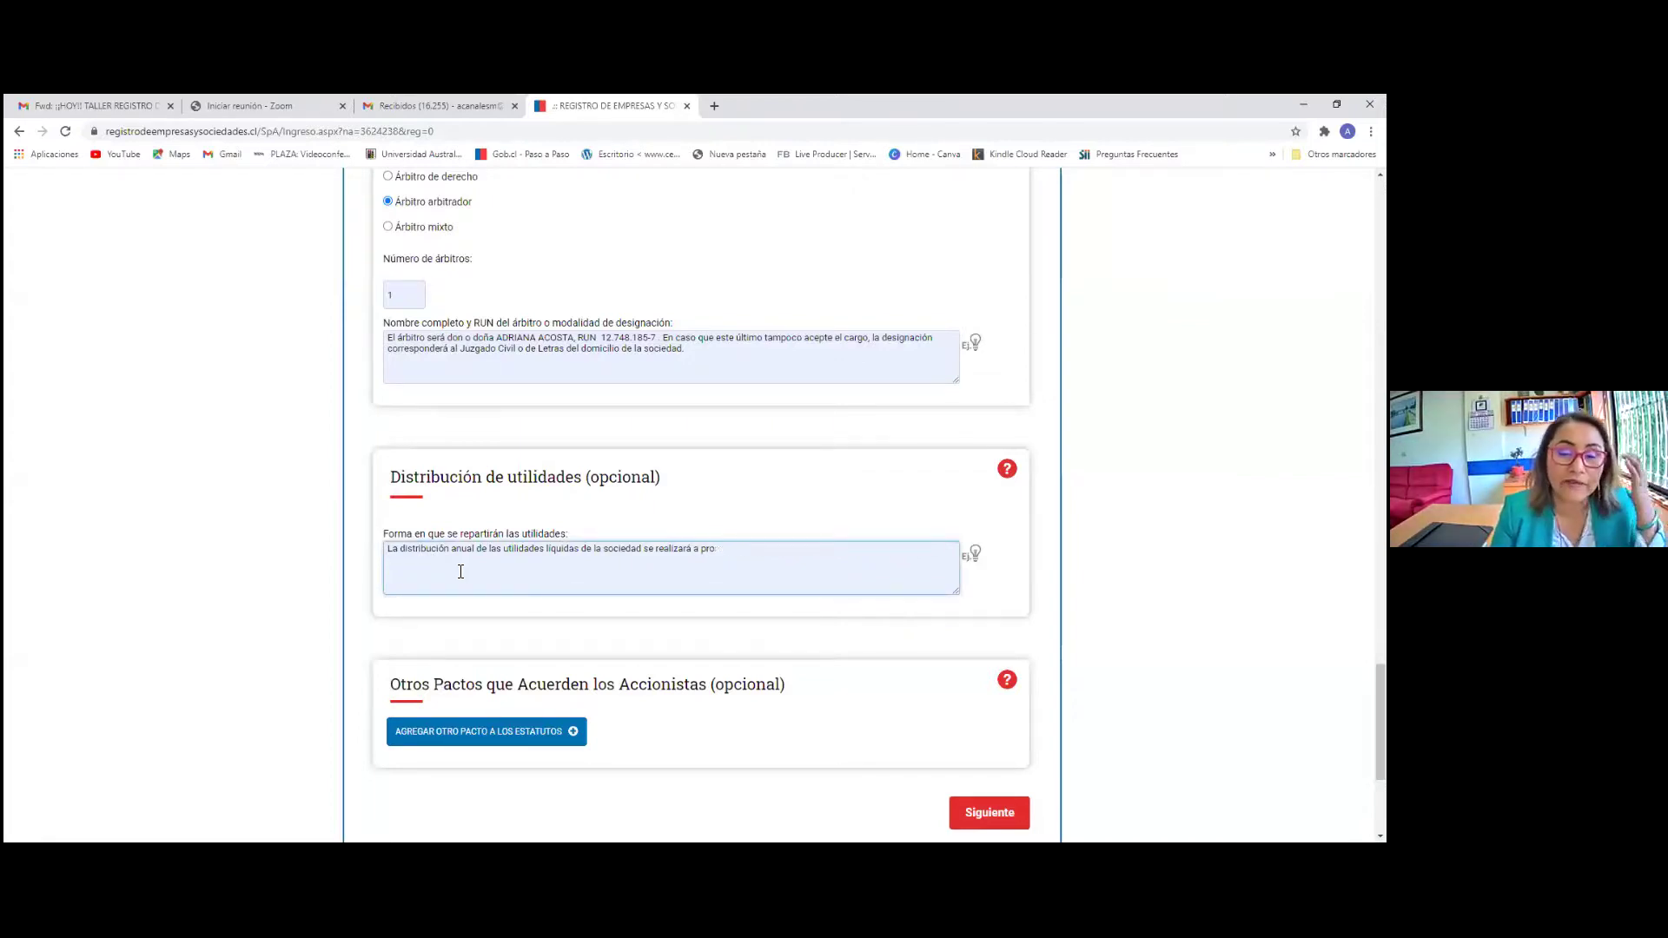
key("BackSpace")
key("BackSpace")
key("BackSpace")
key("BackSpace")
key("BackSpace")
key("BackSpace")
key("BackSpace")
key("BackSpace")
key("BackSpace")
key("BackSpace")
key("BackSpace")
key("BackSpace")
key("BackSpace")
key("BackSpace")
key("BackSpace")
key("BackSpace")
key("BackSpace")
key("BackSpace")
key("BackSpace")
key("BackSpace")
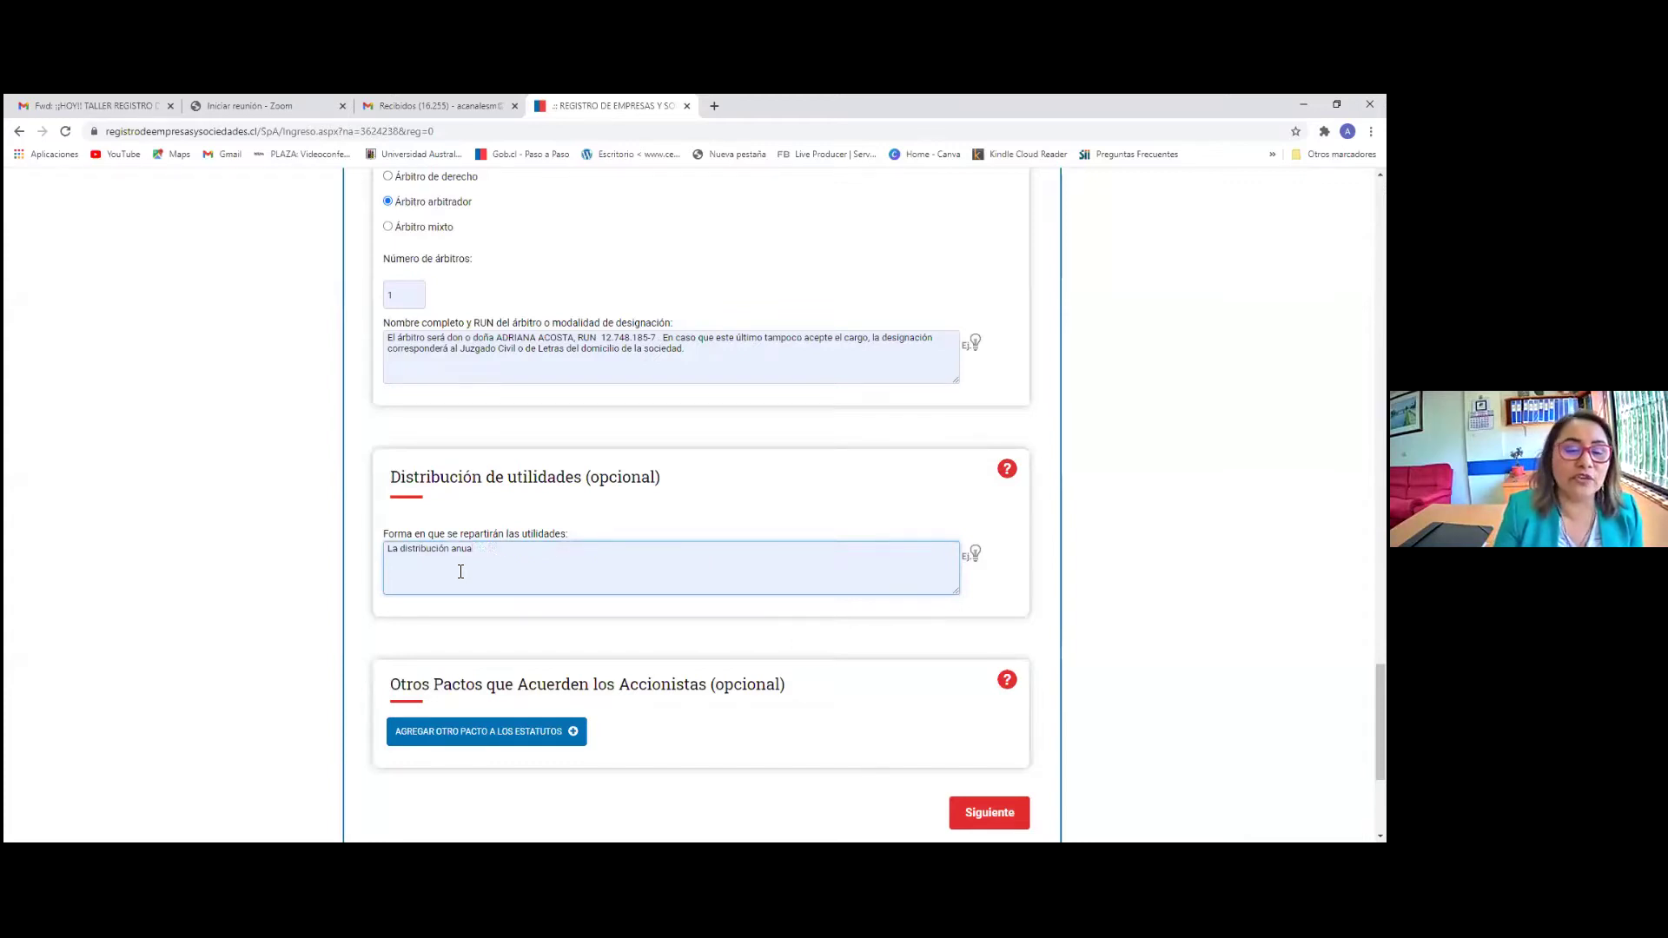
Write a custom 80%/20% split between the two partners, then delete it
type("LA SOCIA")
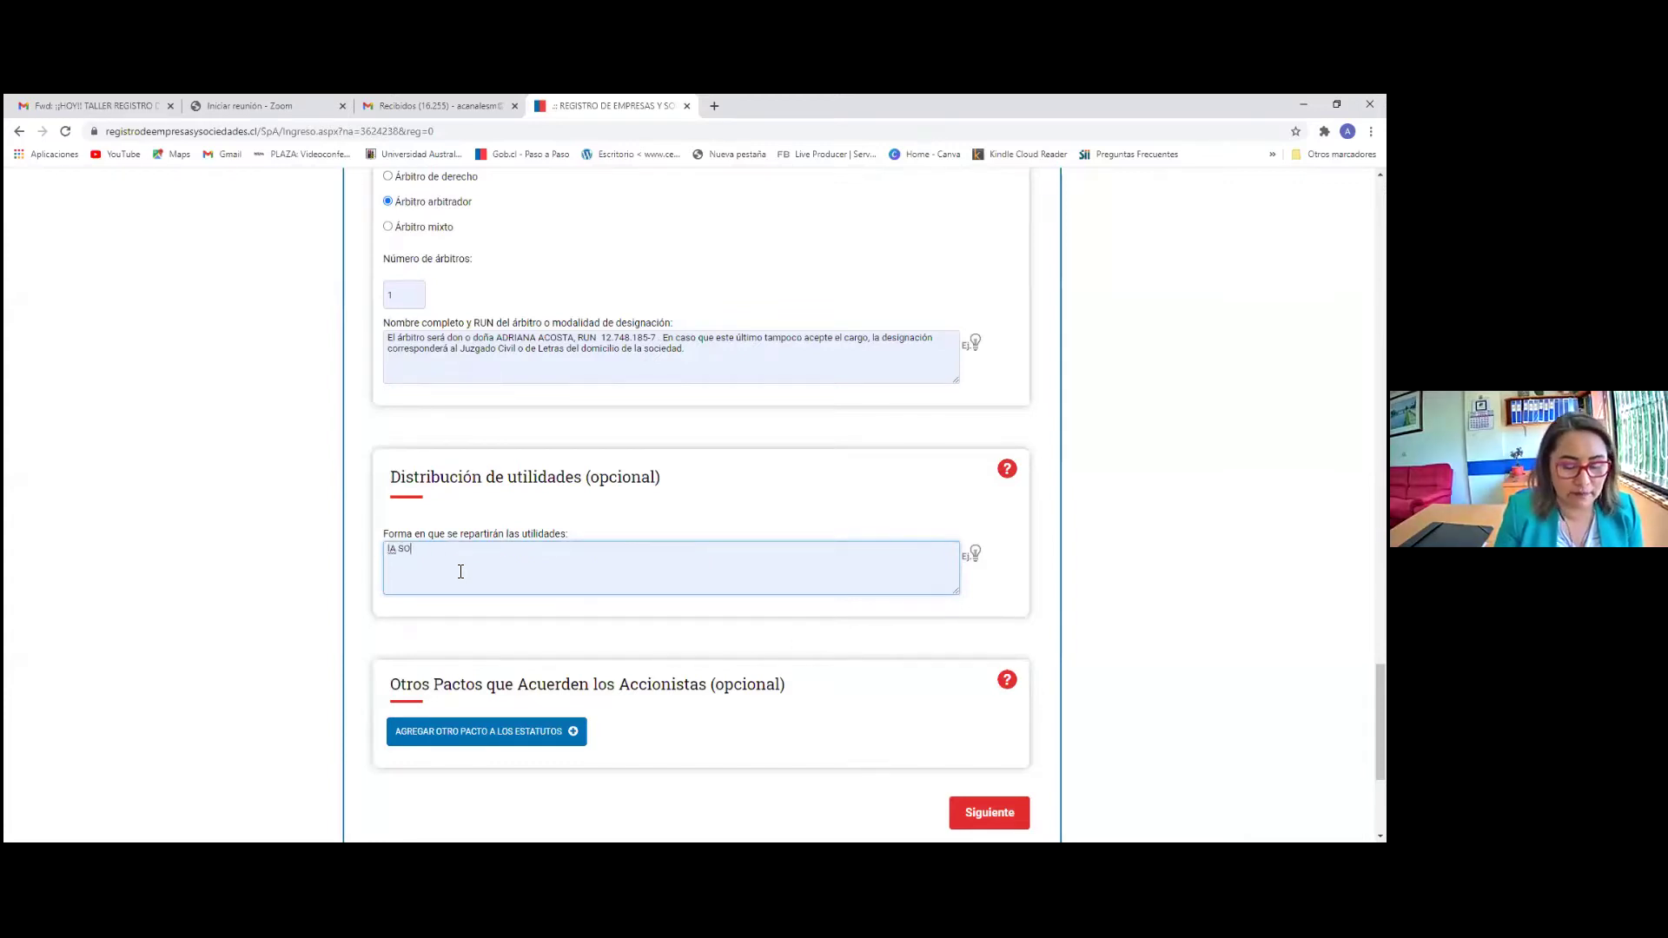
type(" m")
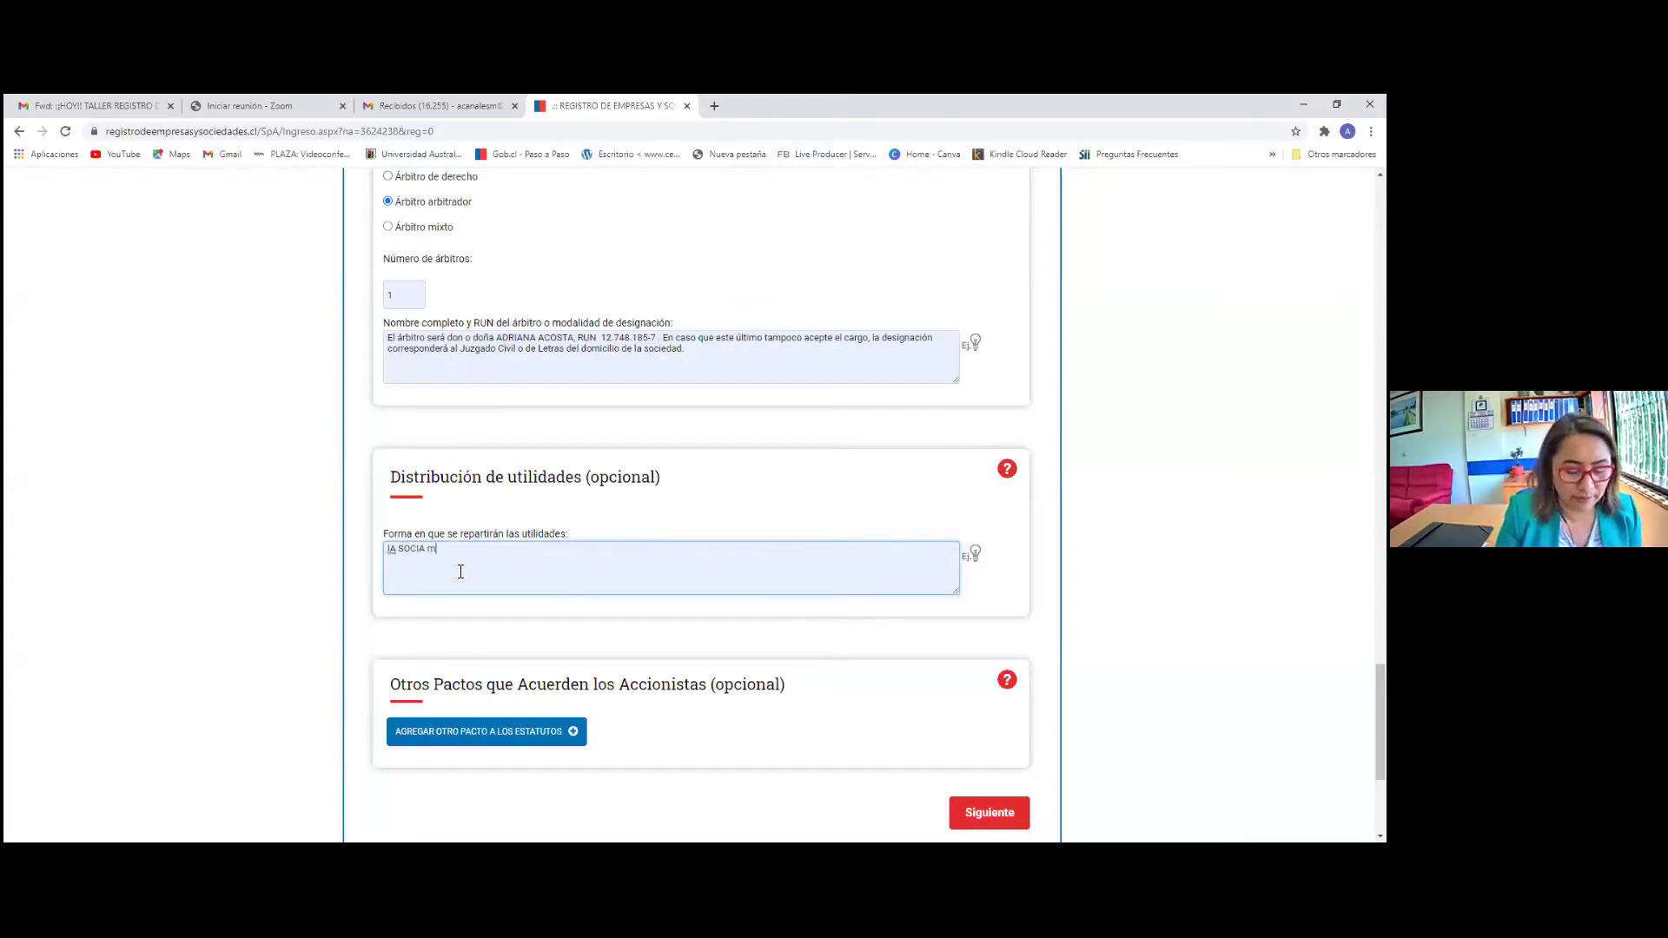
type("ARI TENDRA EL")
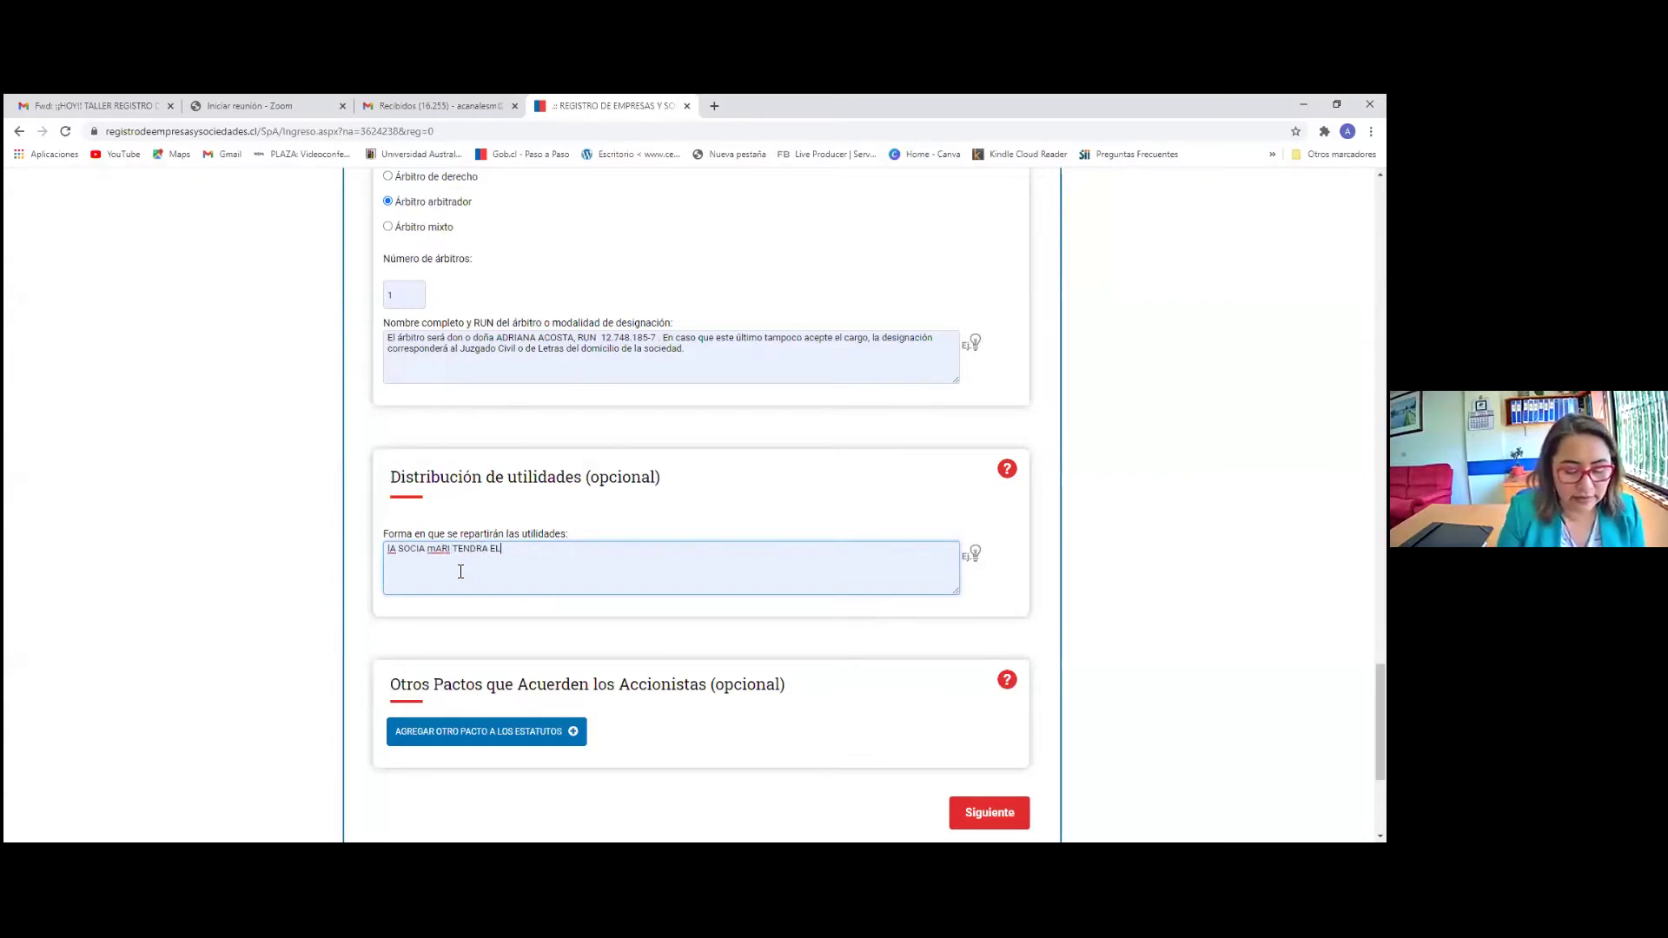
type(" 80")
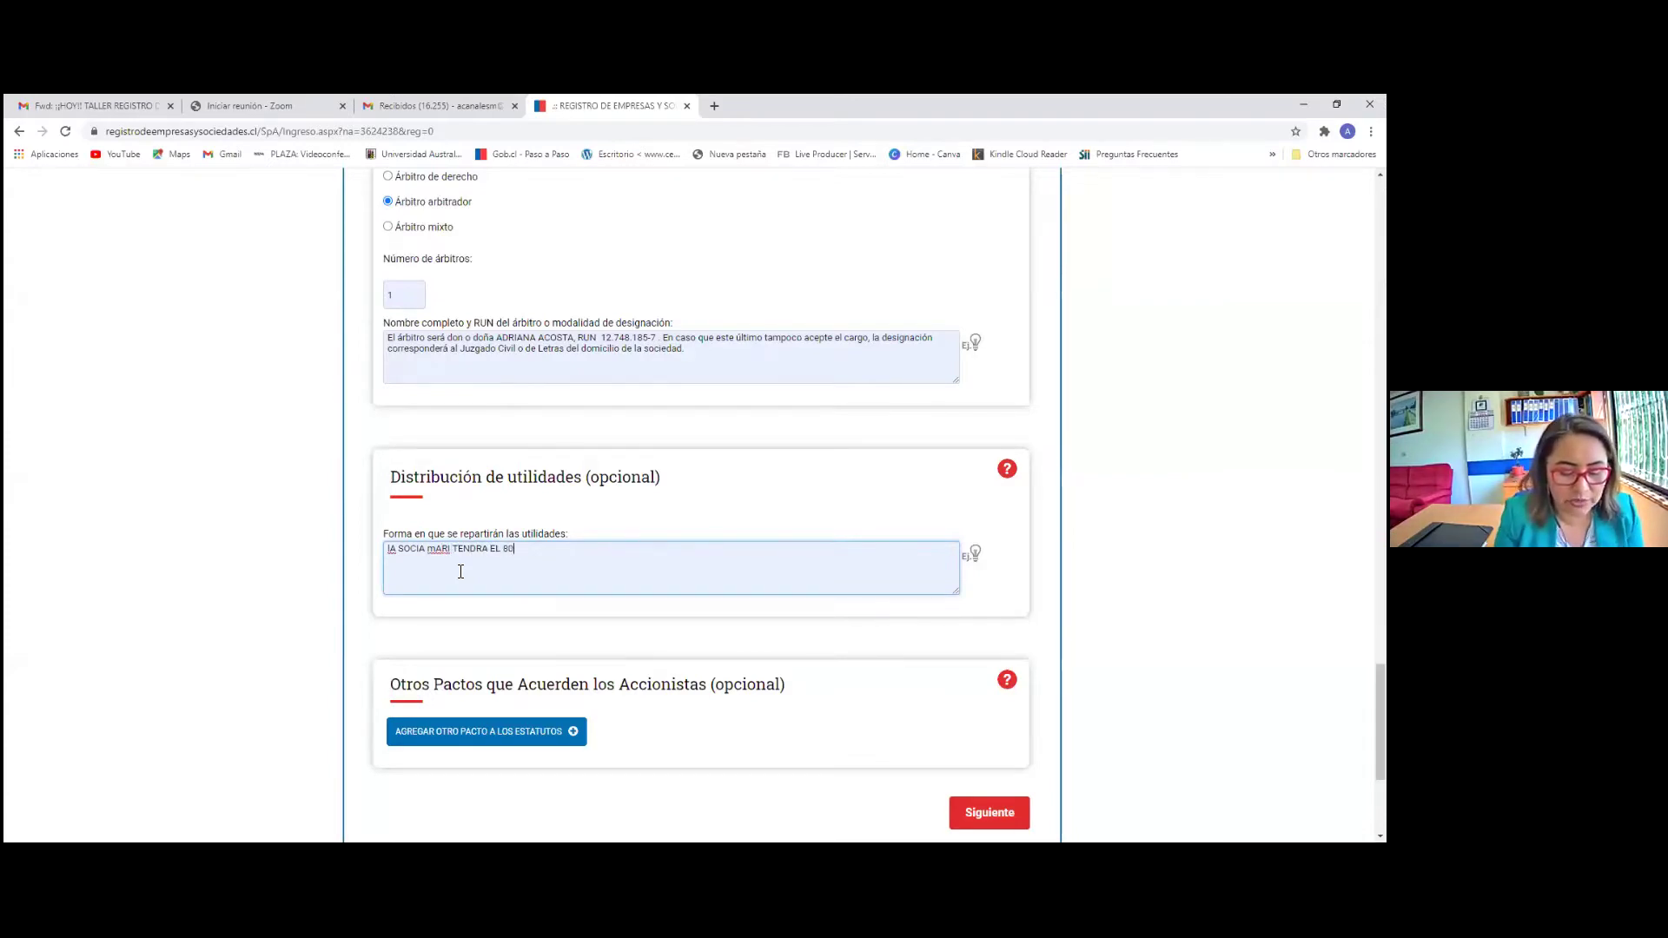
type("% Y L")
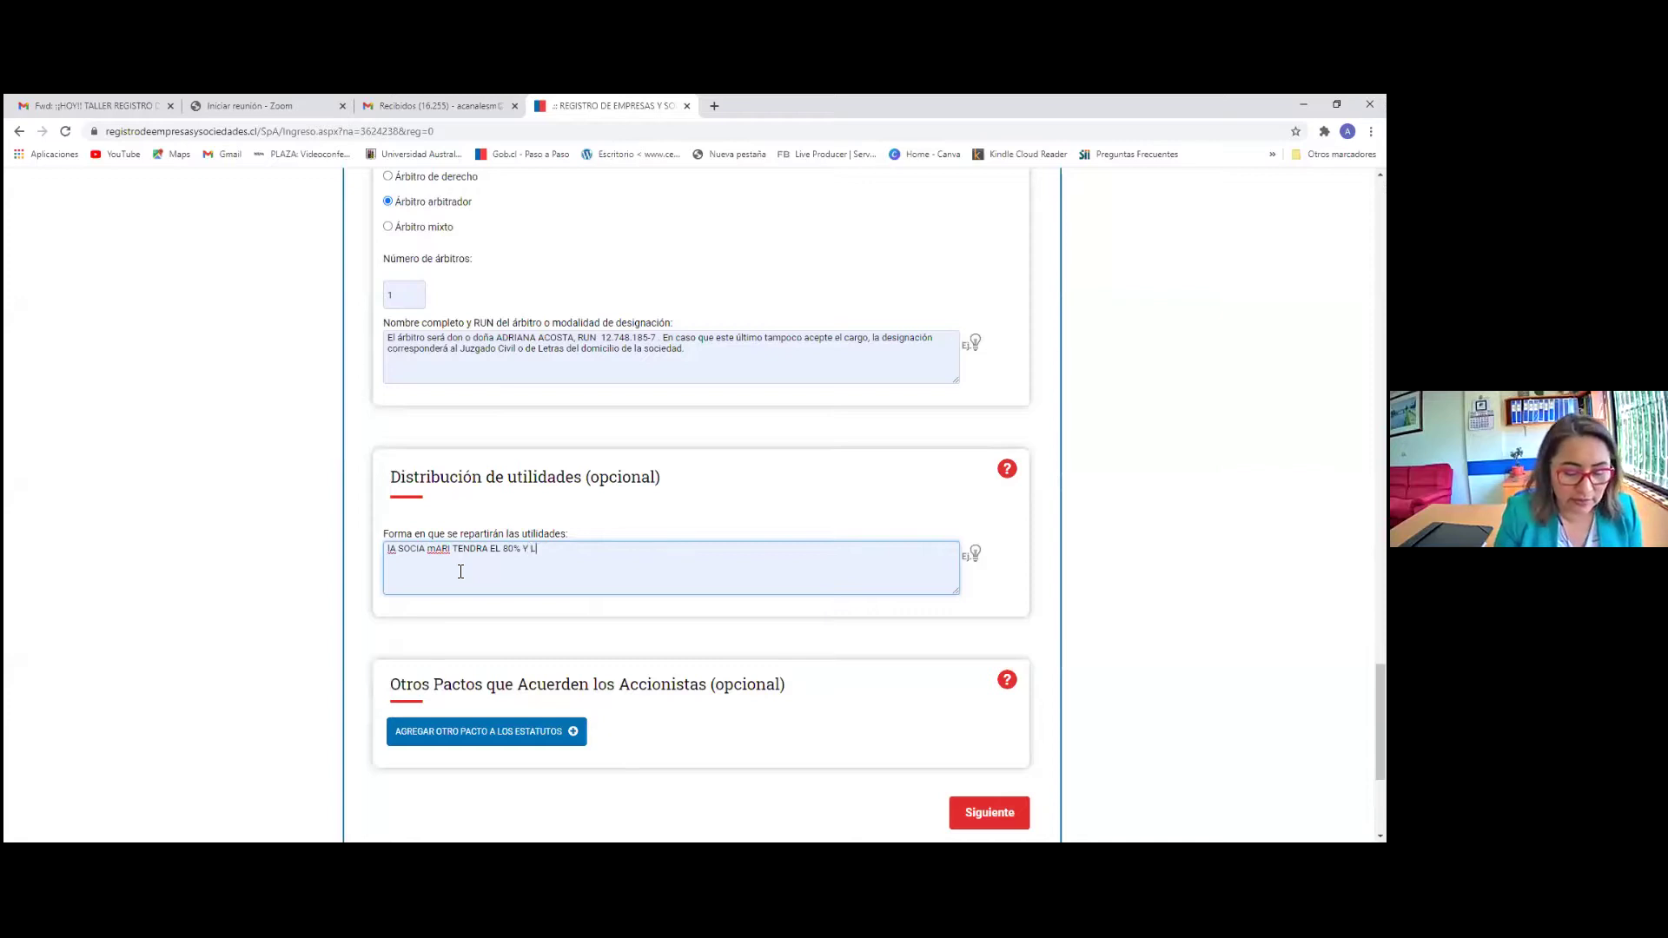
type("A SOCIA ANGELINA")
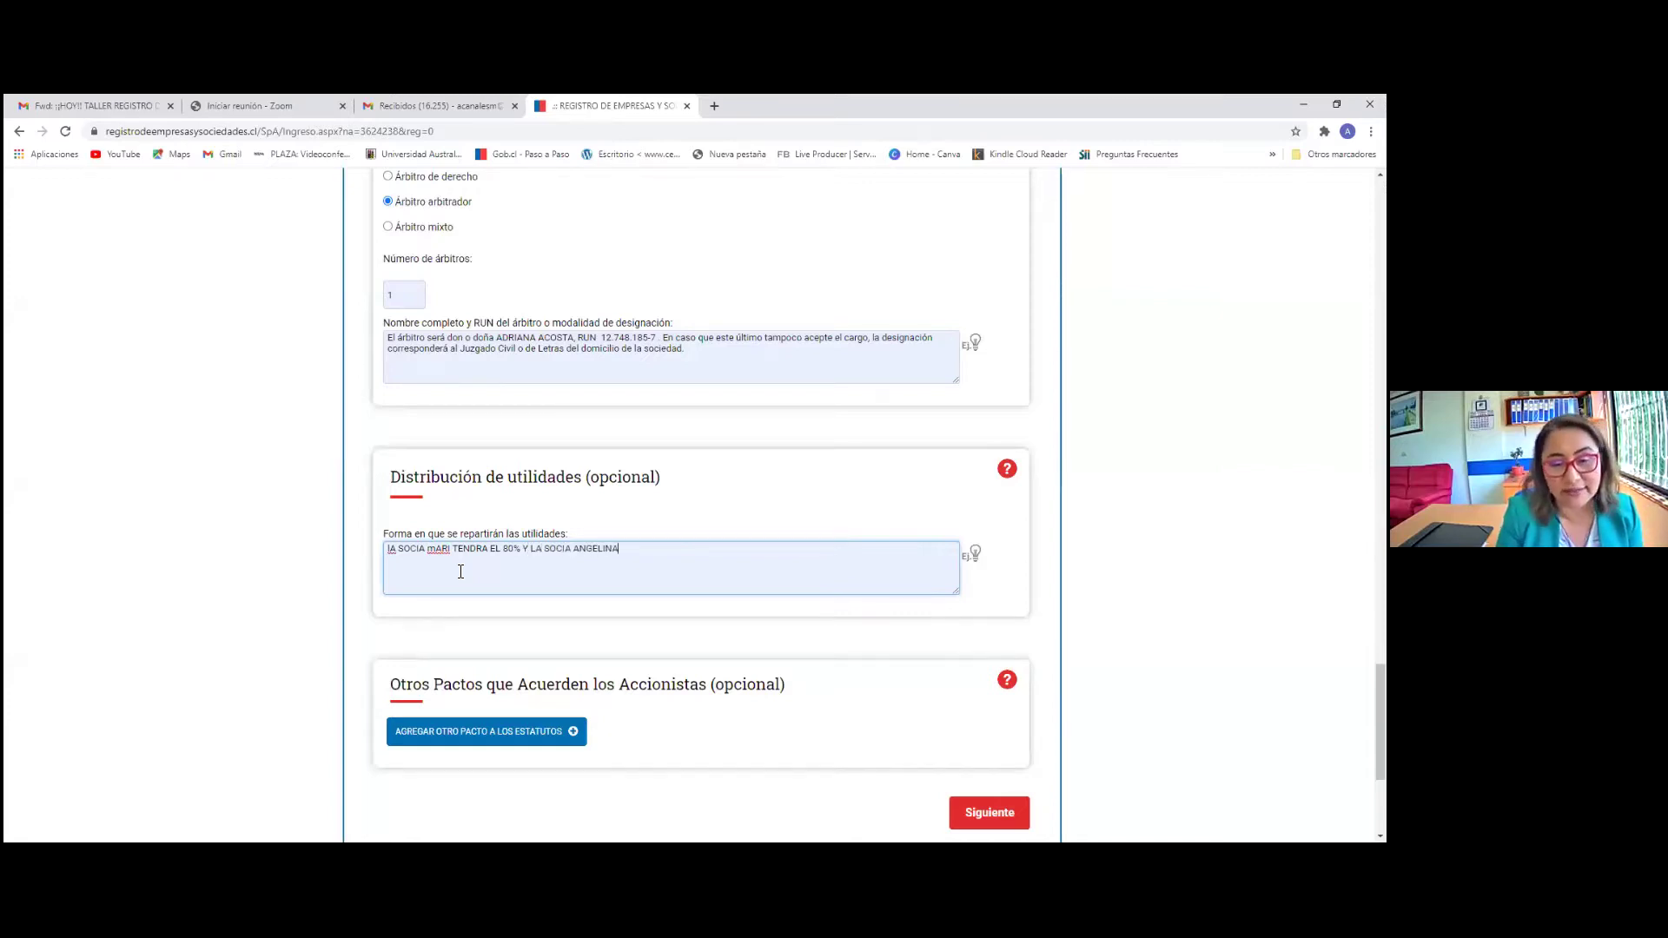
type(" TENDRA EL 20%")
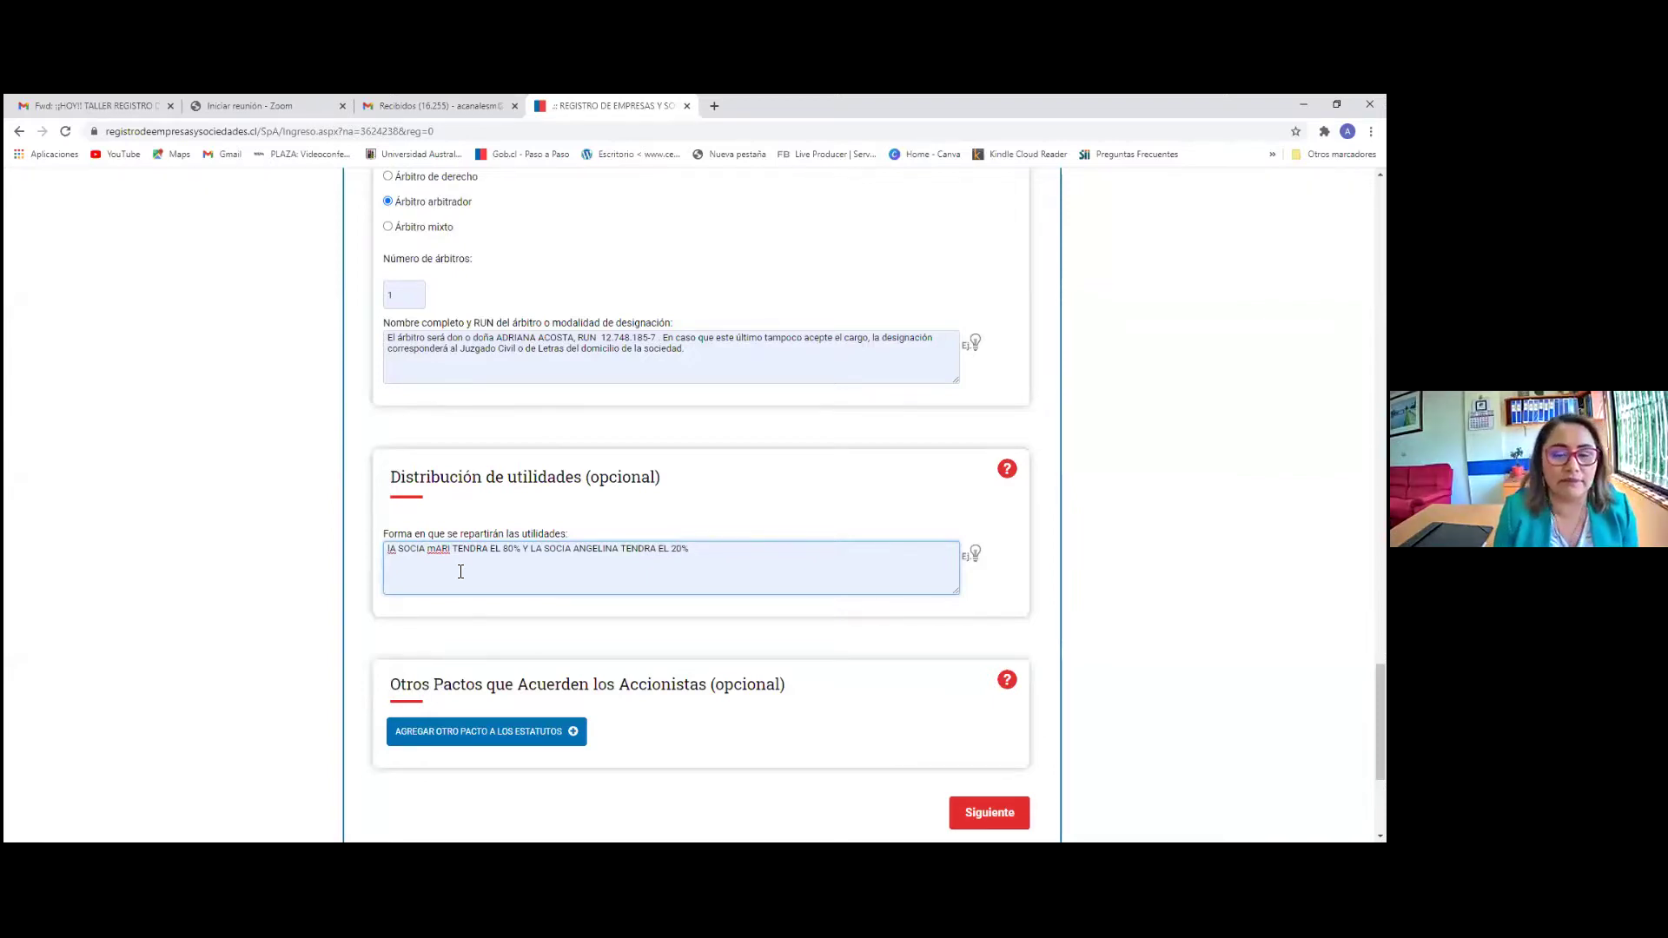
key("BackSpace")
key("BackSpace")
key("BackSpace")
key("BackSpace")
key("BackSpace")
key("BackSpace")
key("BackSpace")
key("BackSpace")
key("BackSpace")
key("BackSpace")
key("BackSpace")
key("BackSpace")
key("BackSpace")
key("BackSpace")
key("BackSpace")
key("BackSpace")
key("BackSpace")
key("BackSpace")
key("BackSpace")
key("BackSpace")
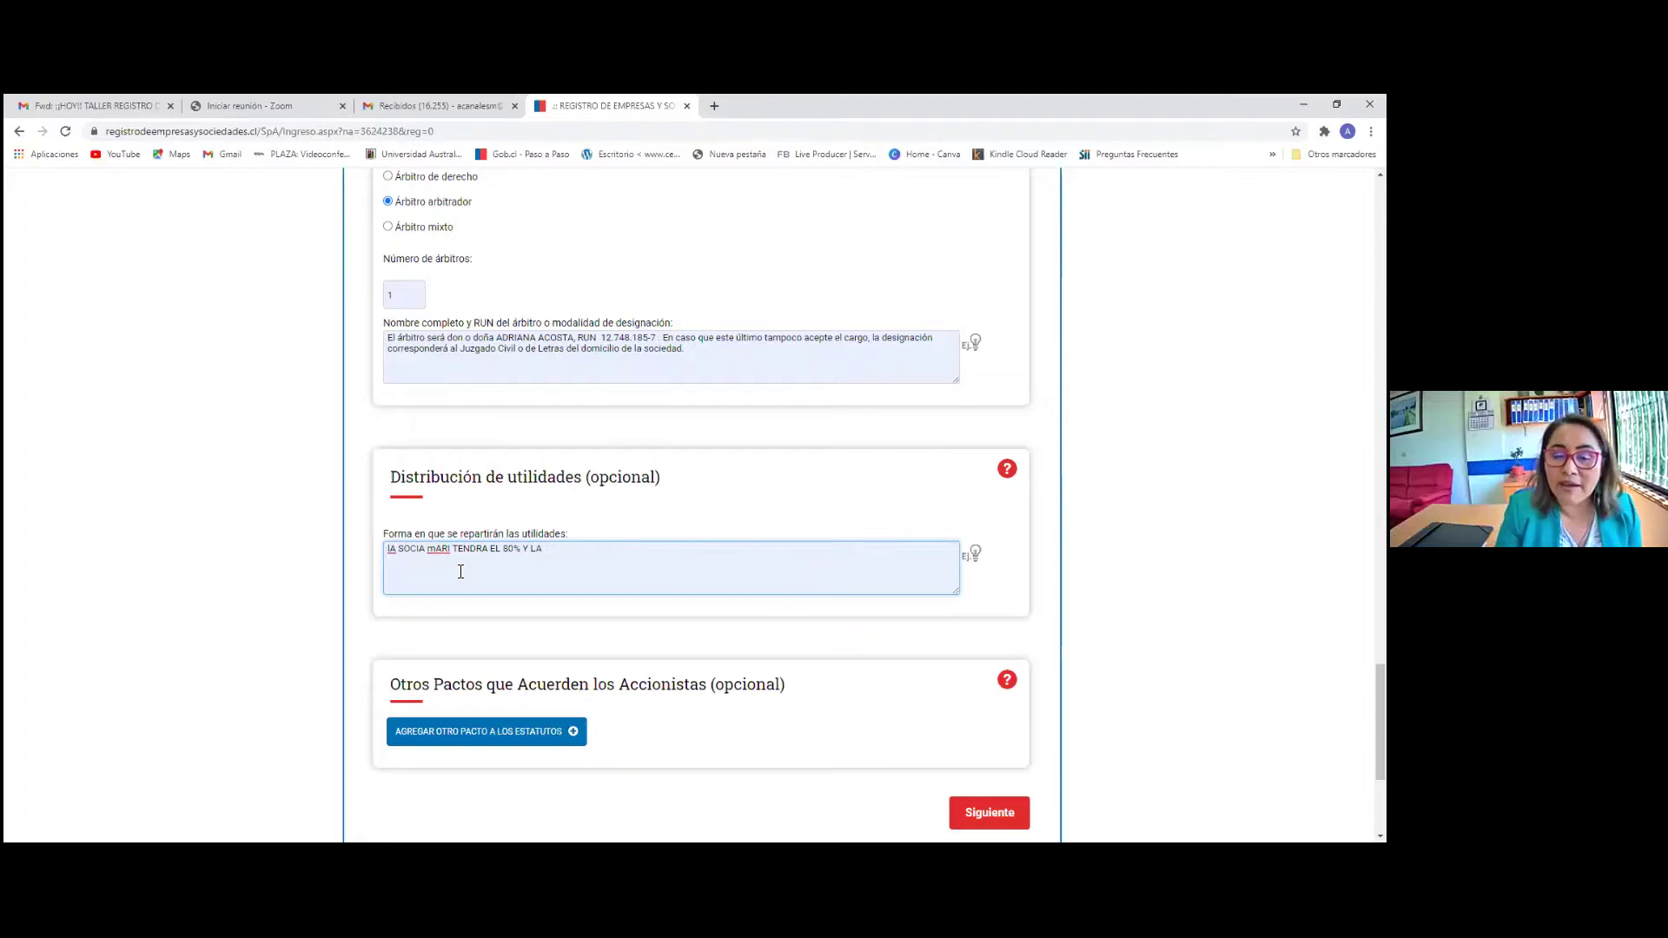
key("BackSpace")
key("BackSpace")
key("BackSpace")
key("BackSpace")
key("BackSpace")
key("BackSpace")
key("BackSpace")
key("BackSpace")
key("BackSpace")
key("BackSpace")
key("BackSpace")
key("BackSpace")
key("BackSpace")
key("BackSpace")
key("BackSpace")
key("BackSpace")
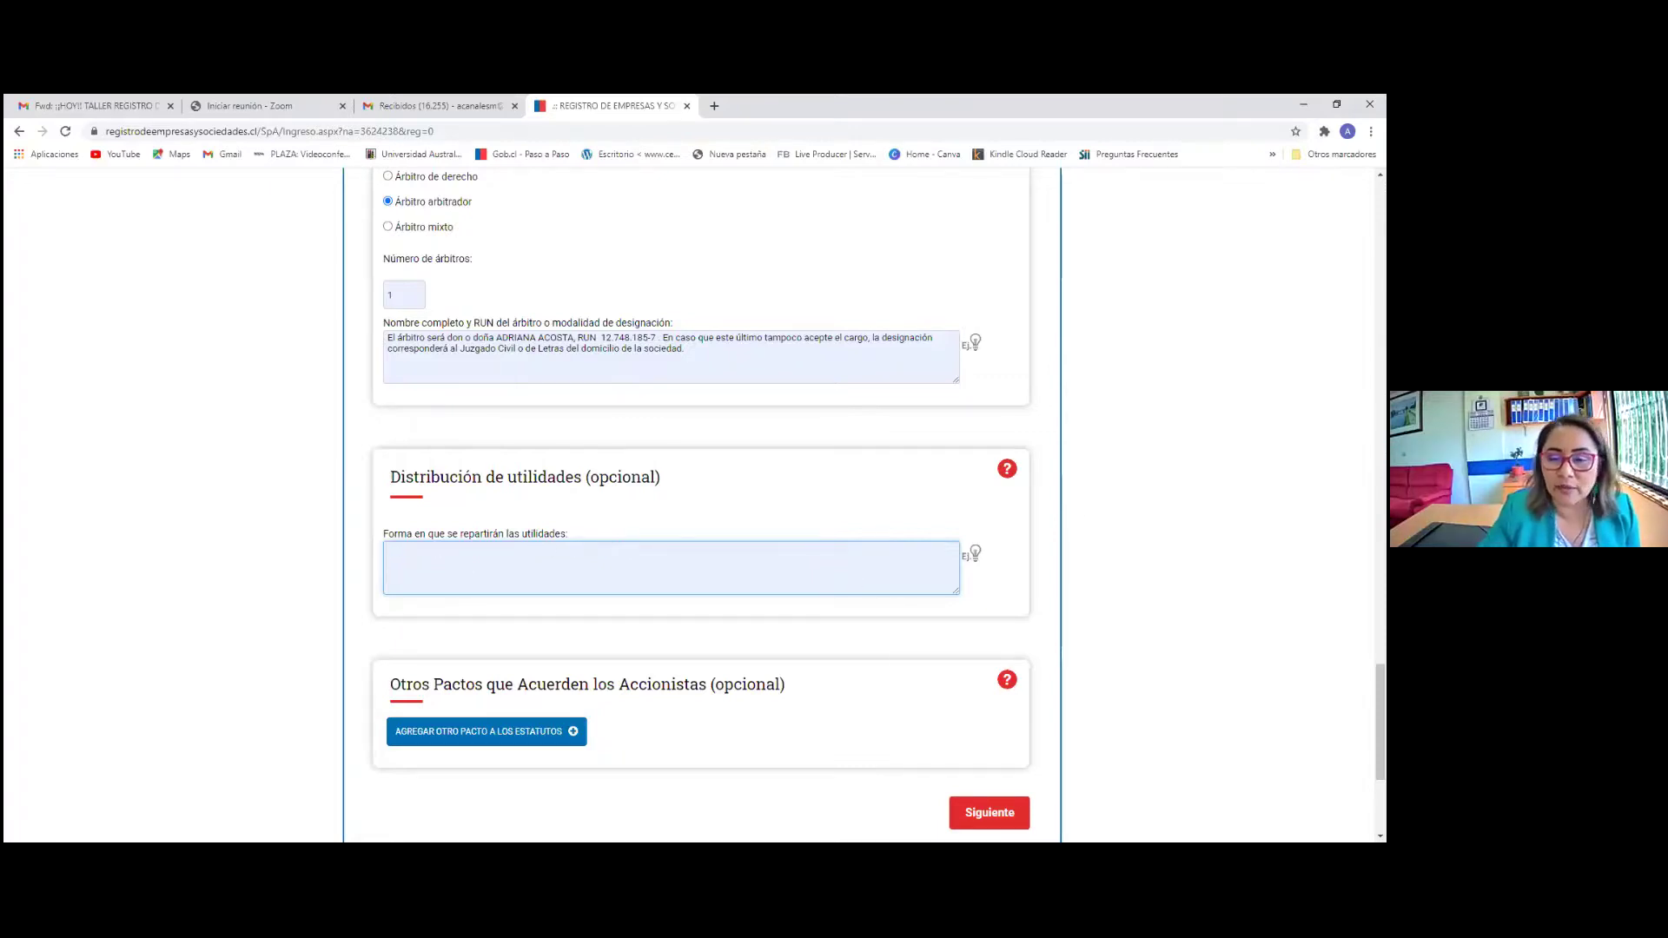
Reinsert the pro-rata profit-sharing example into Distribución de utilidades
left_click(974, 553)
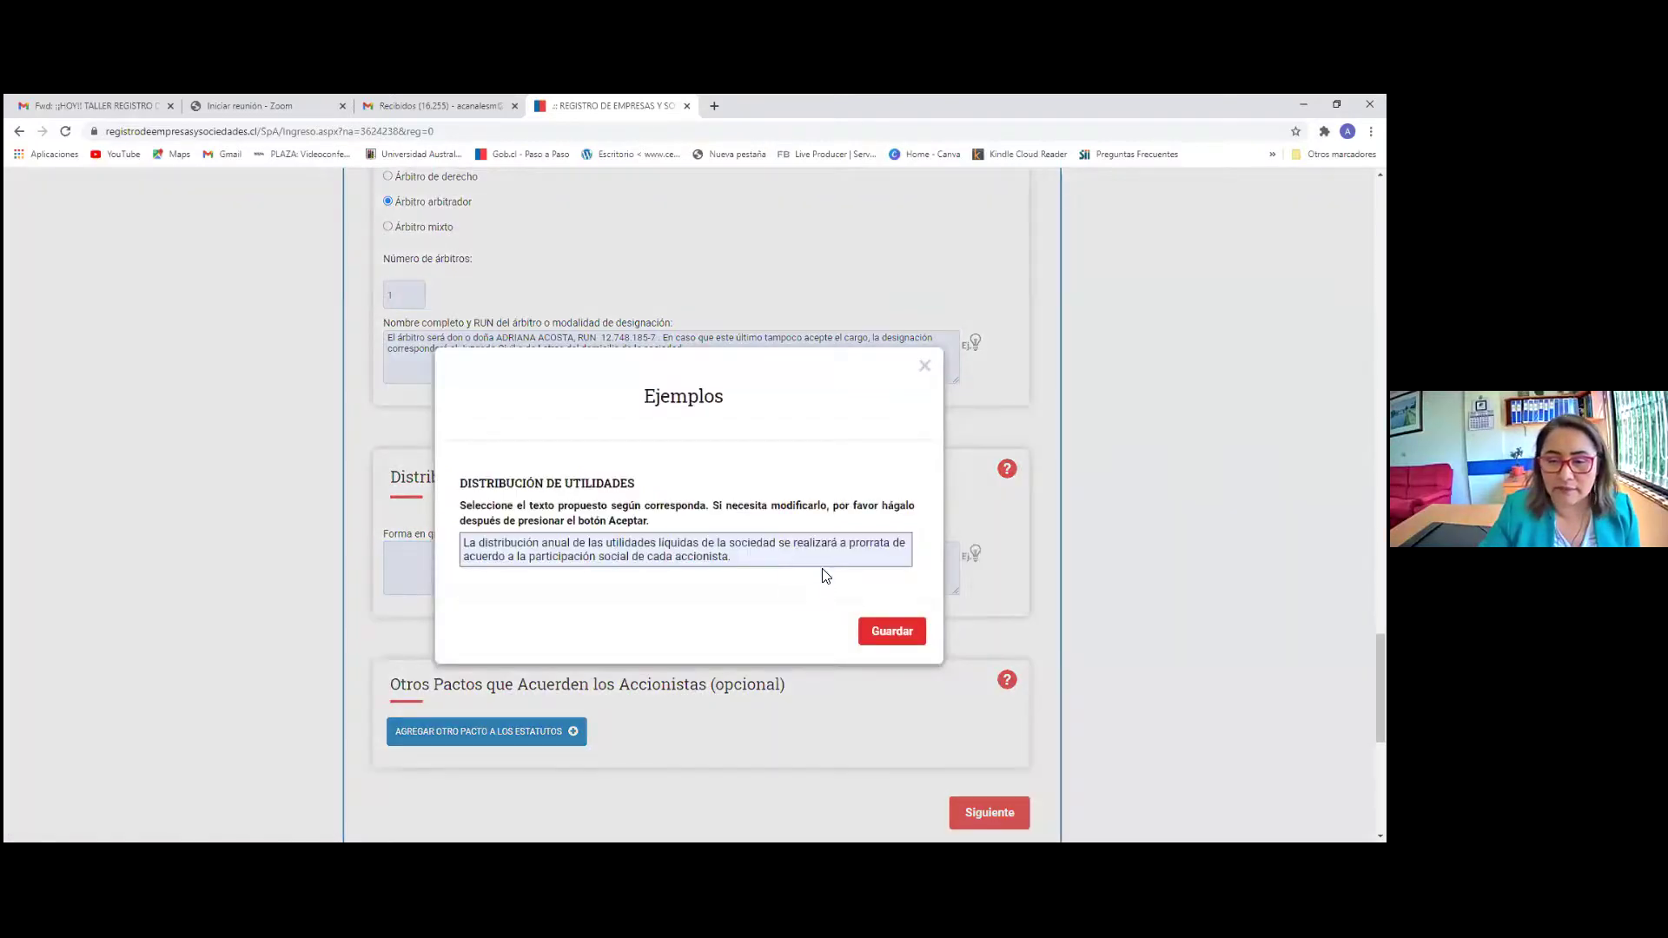
left_click(890, 633)
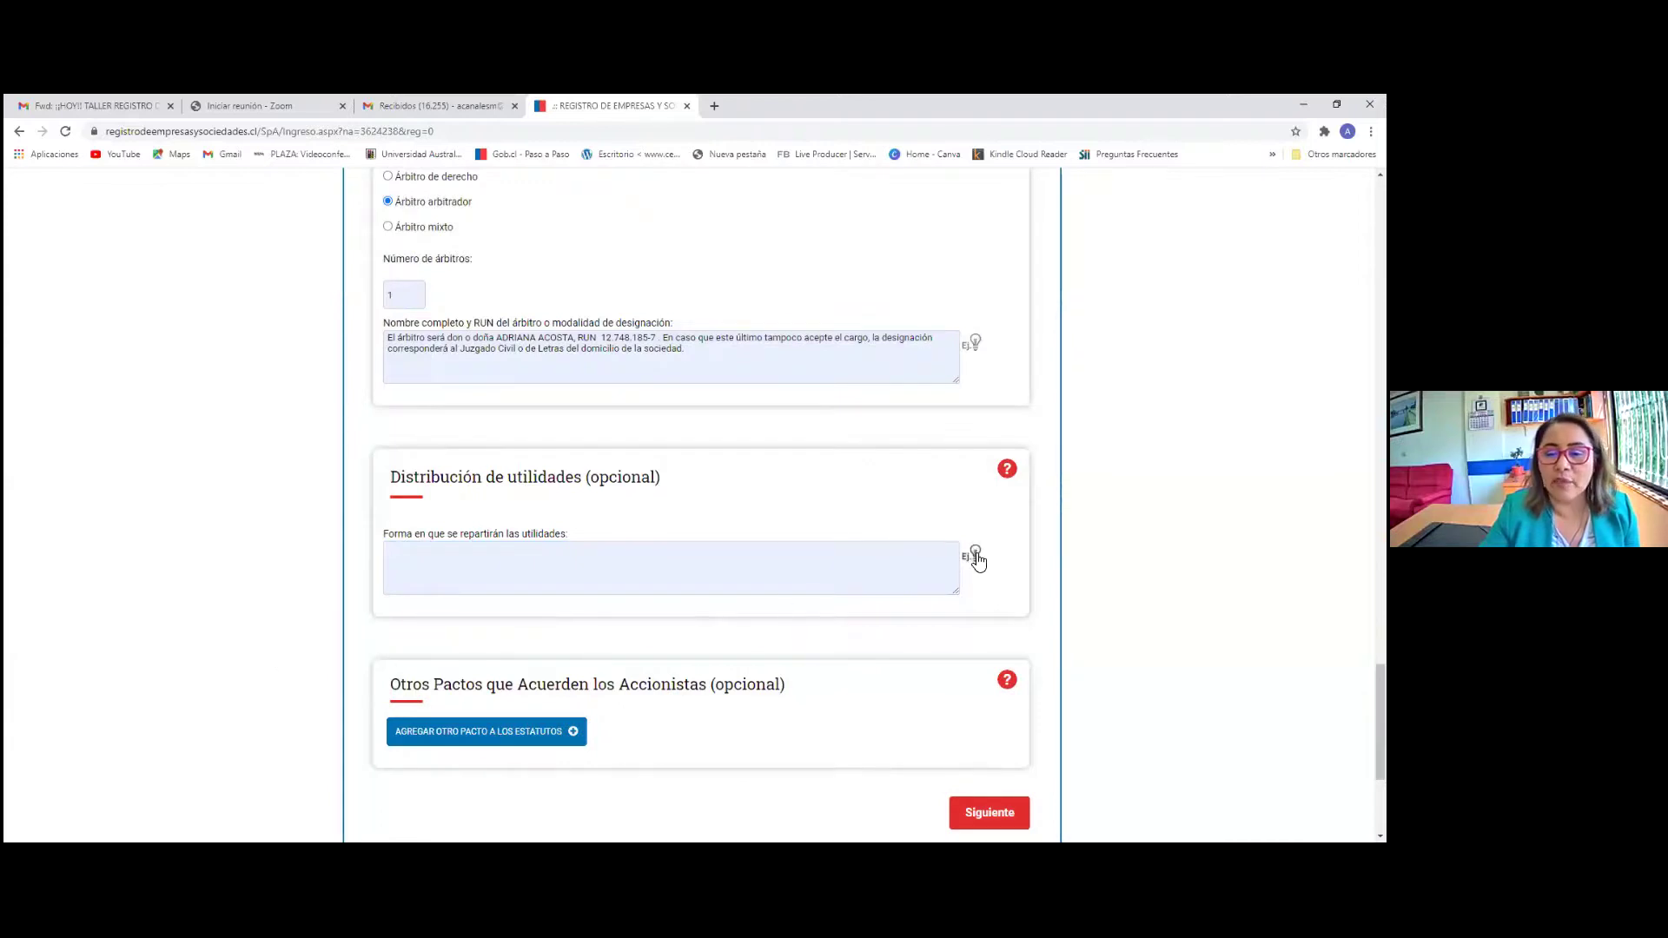
left_click(973, 556)
left_click(804, 565)
left_click(890, 631)
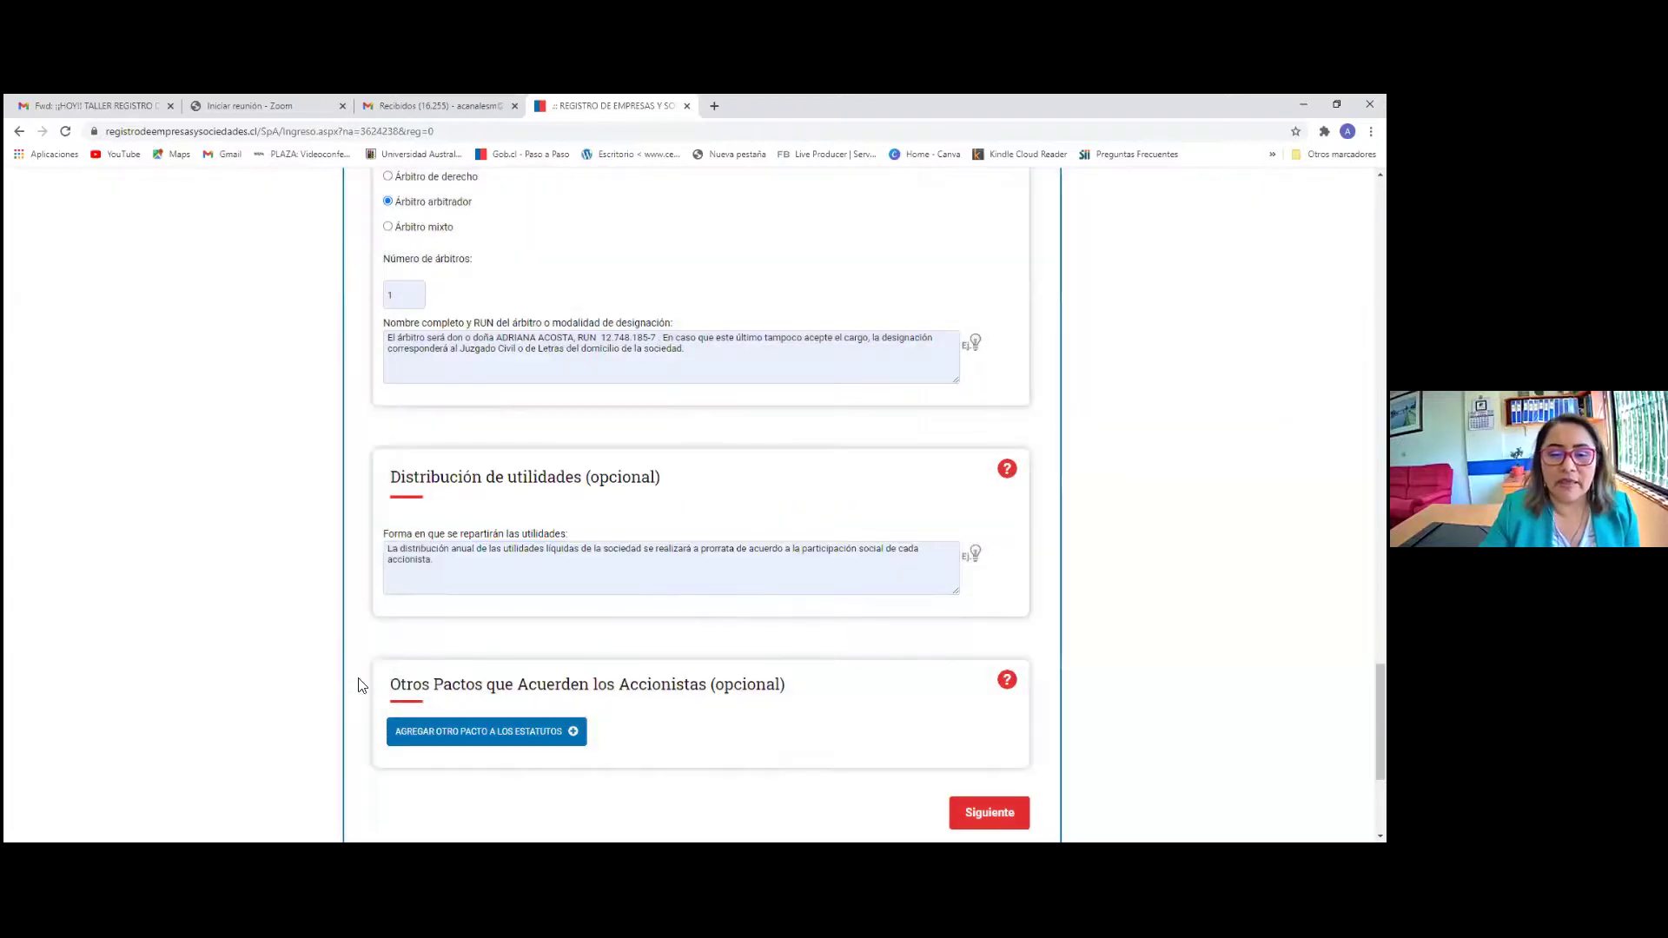
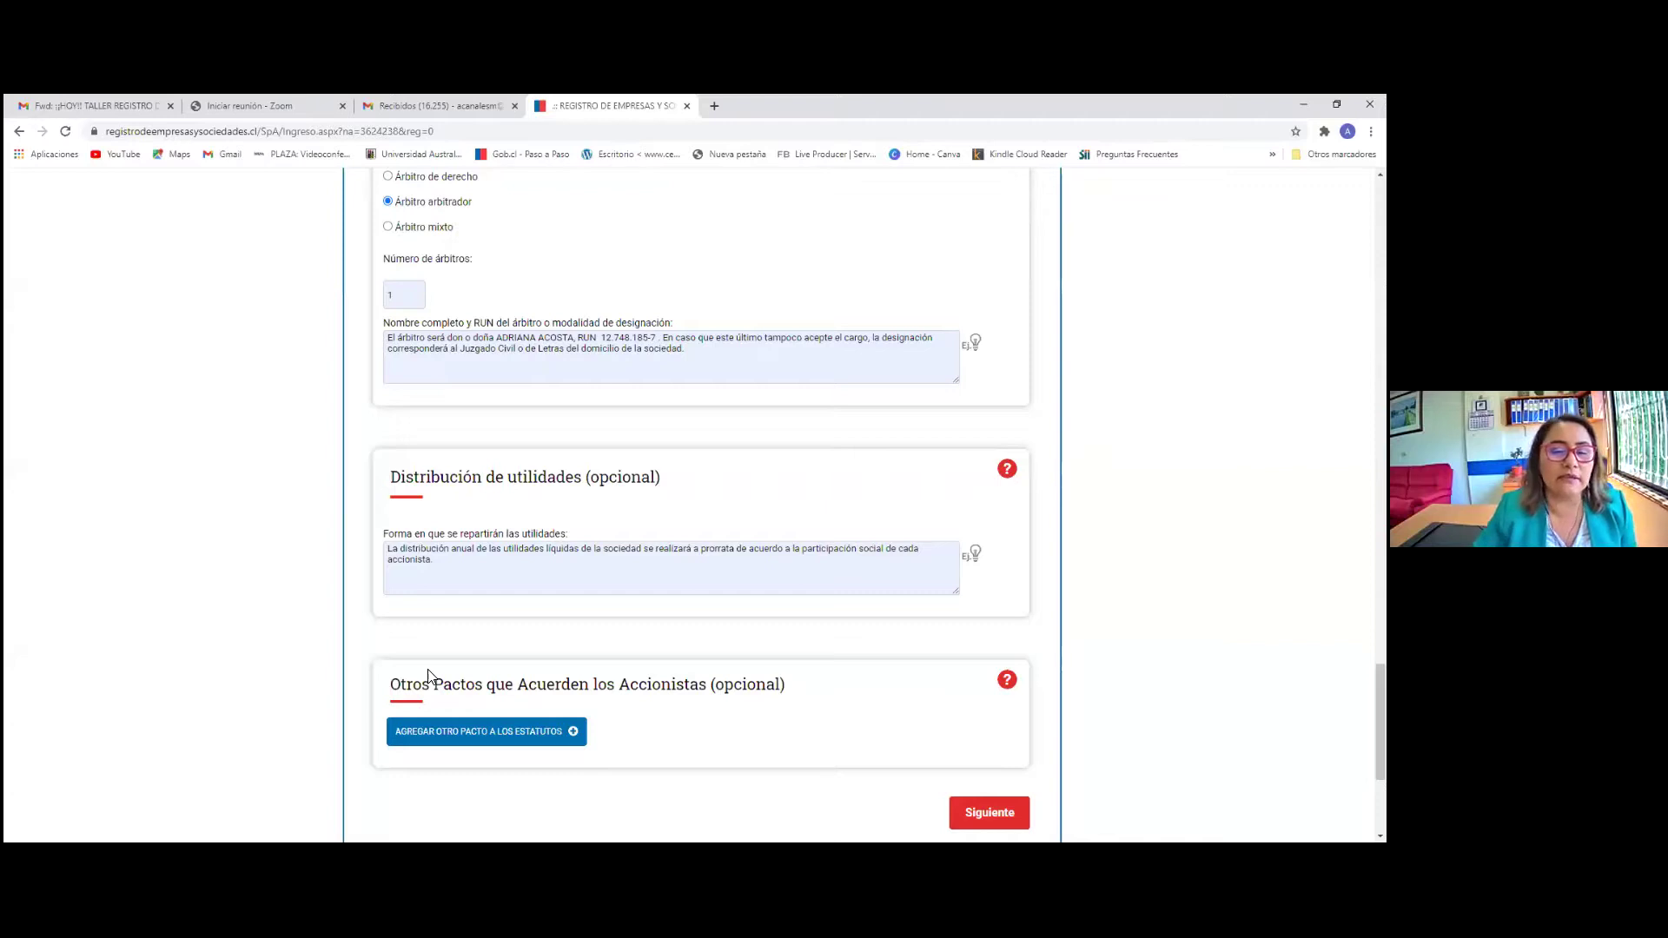
Dismiss the notice saying the company name must end in SpA
scroll(518, 633, "down", 2)
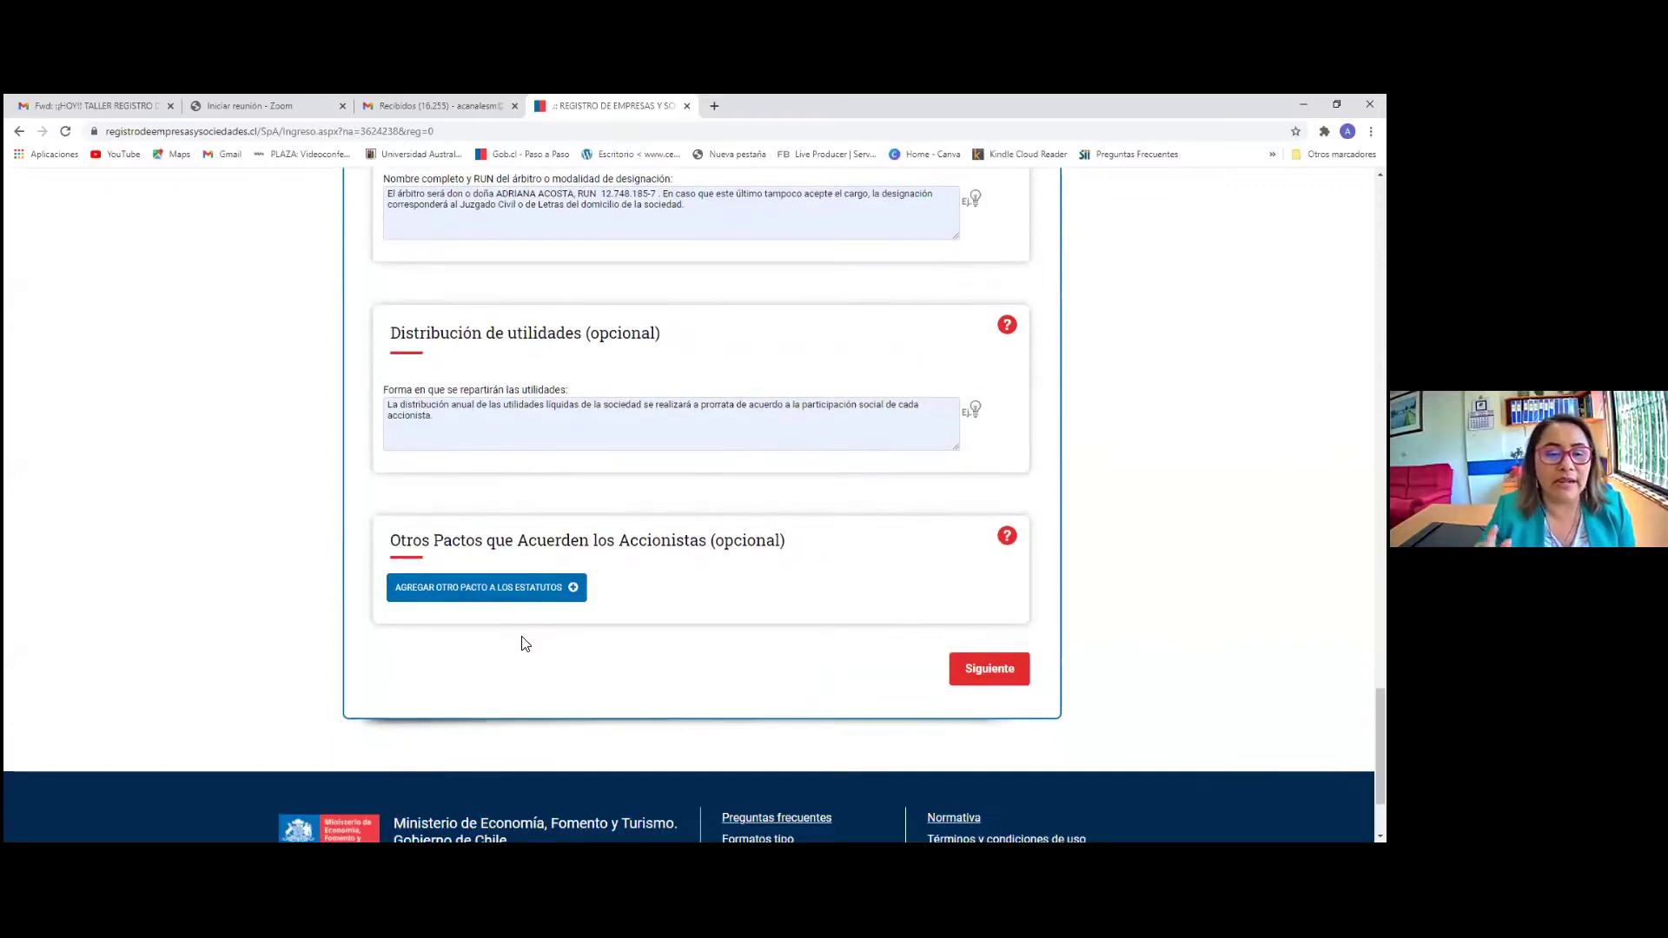
scroll(617, 457, "up", 1)
scroll(617, 457, "up", 18)
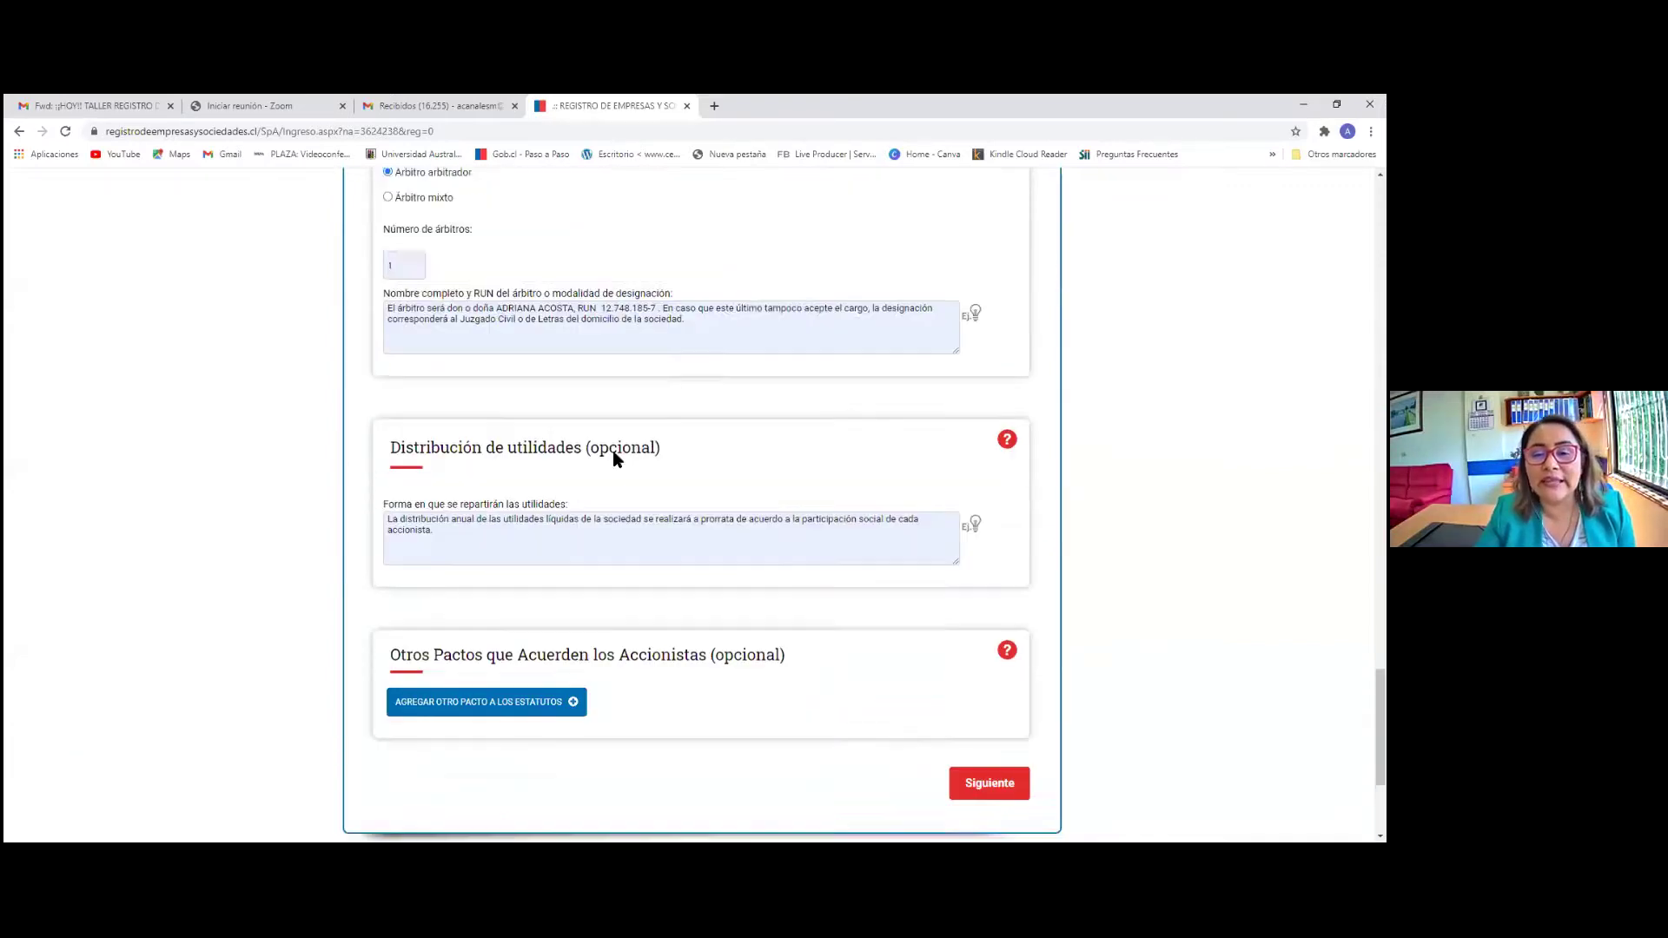
scroll(603, 449, "up", 15)
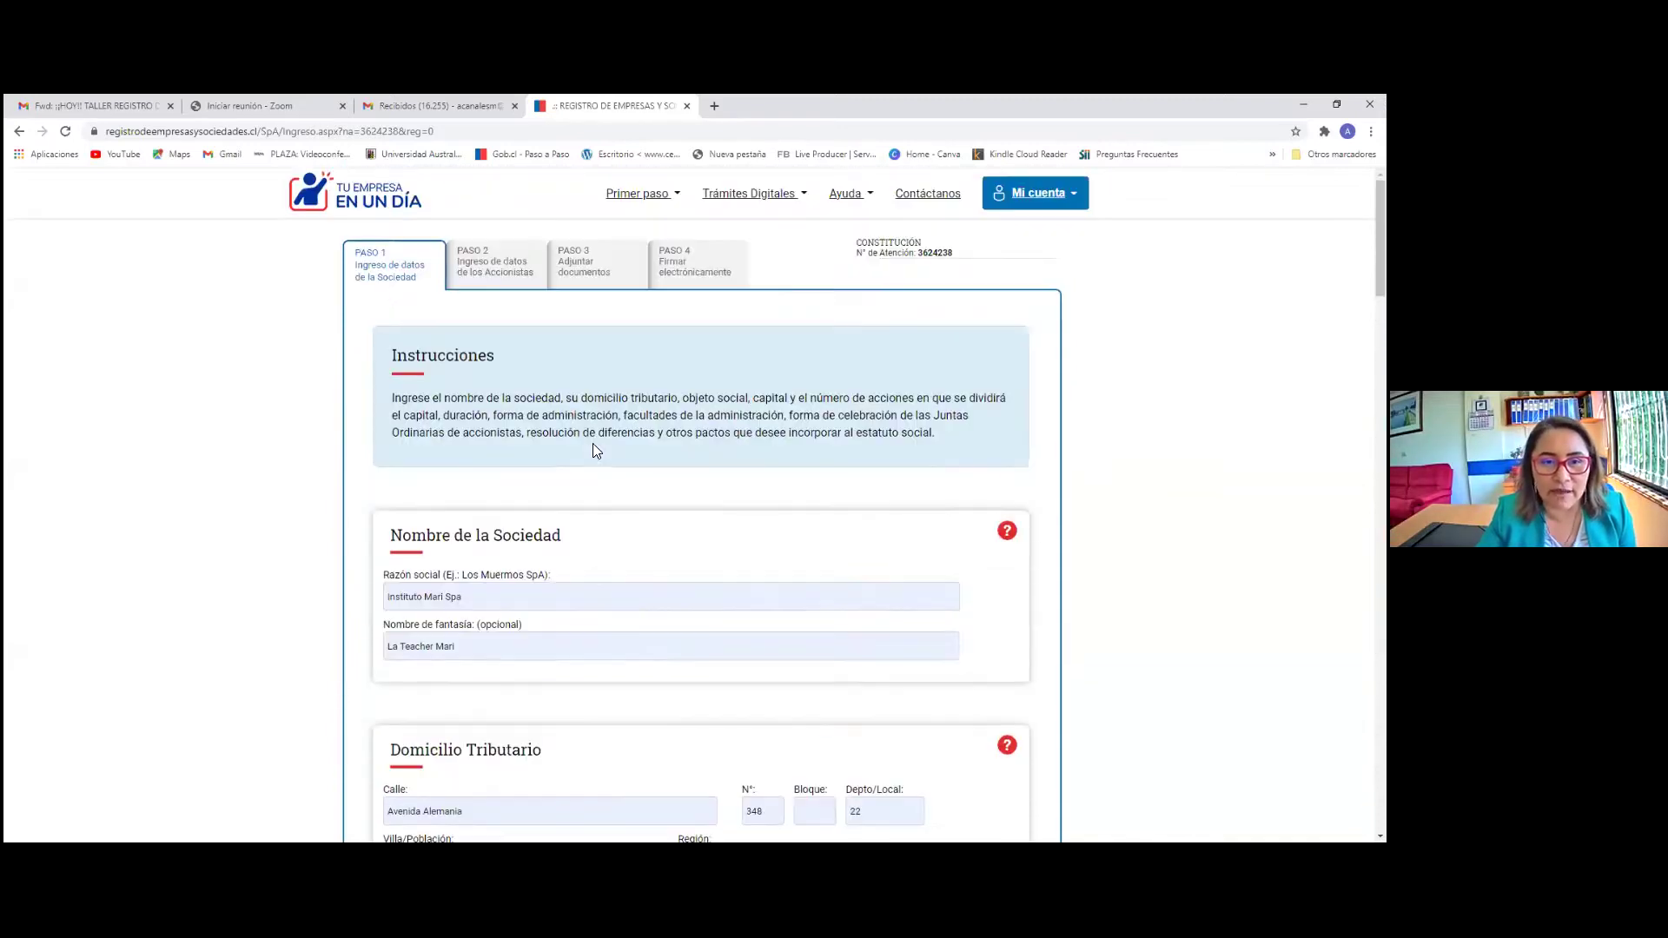
scroll(594, 444, "down", 15)
scroll(633, 545, "down", 5)
scroll(1001, 540, "down", 15)
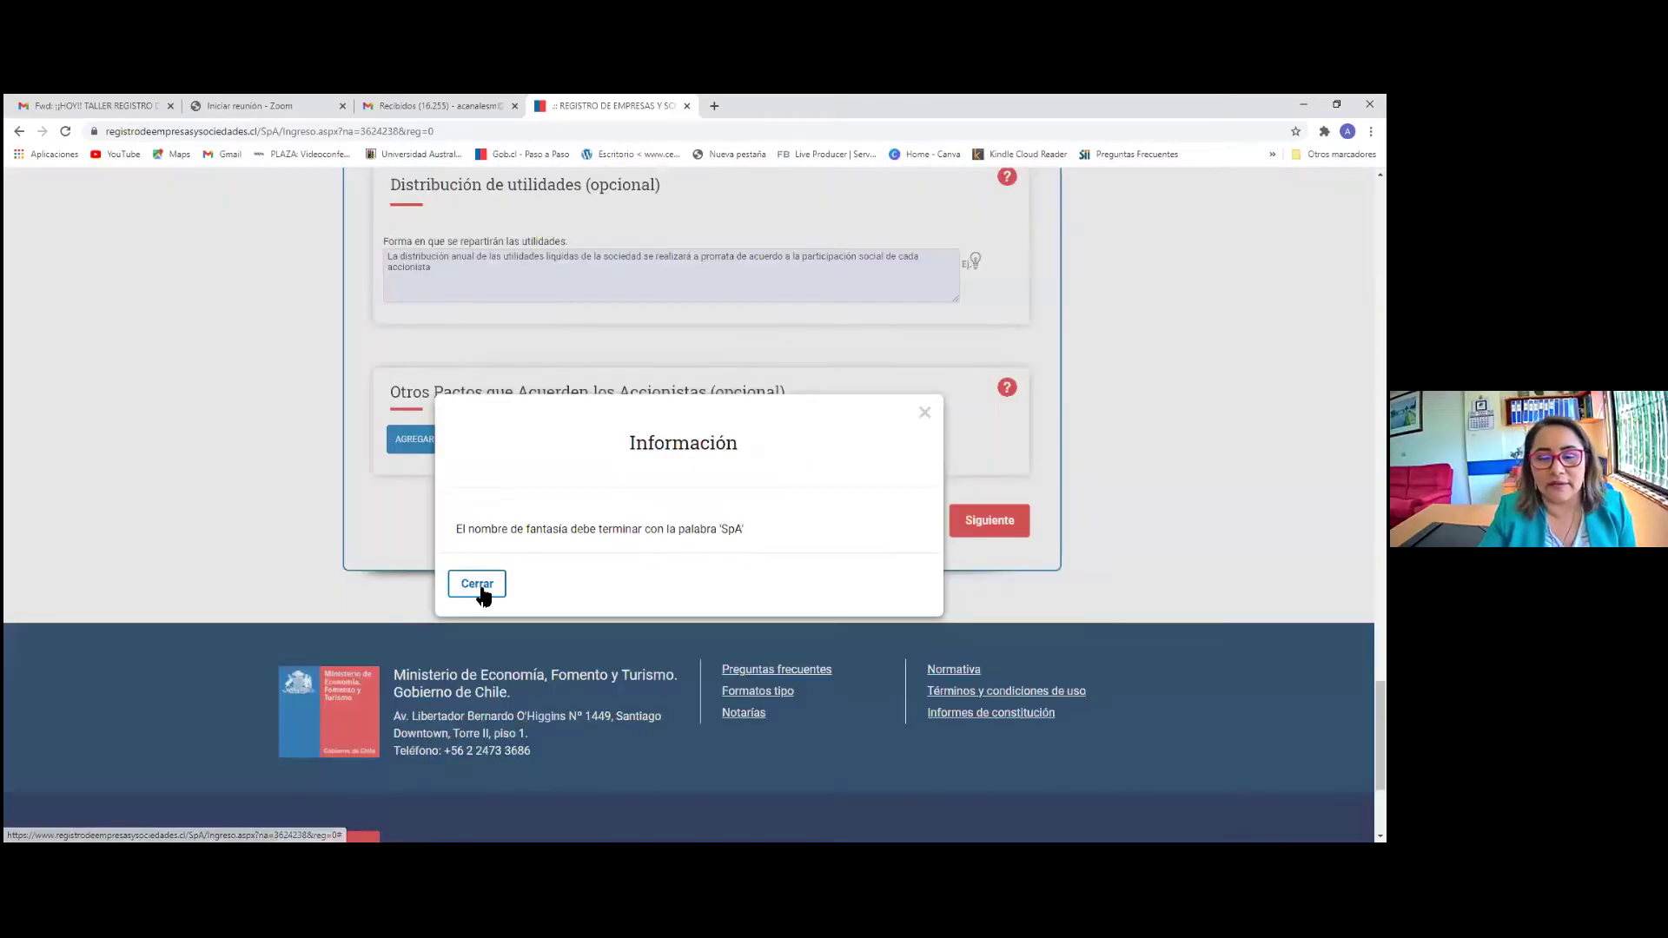
left_click(480, 594)
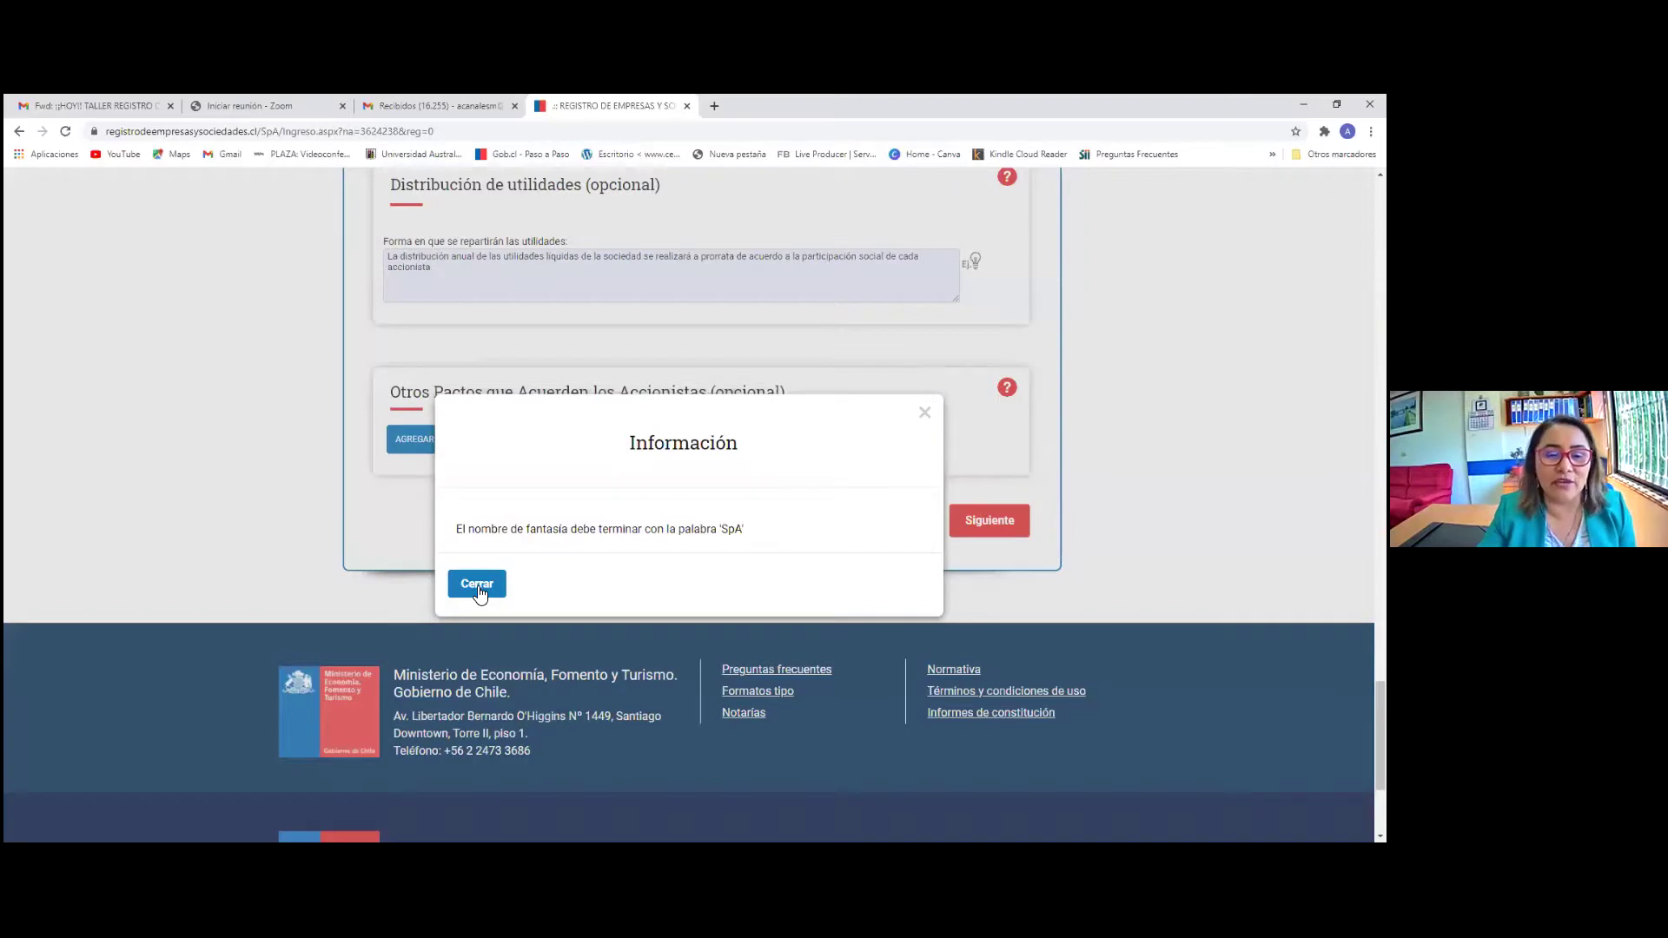
left_click(480, 594)
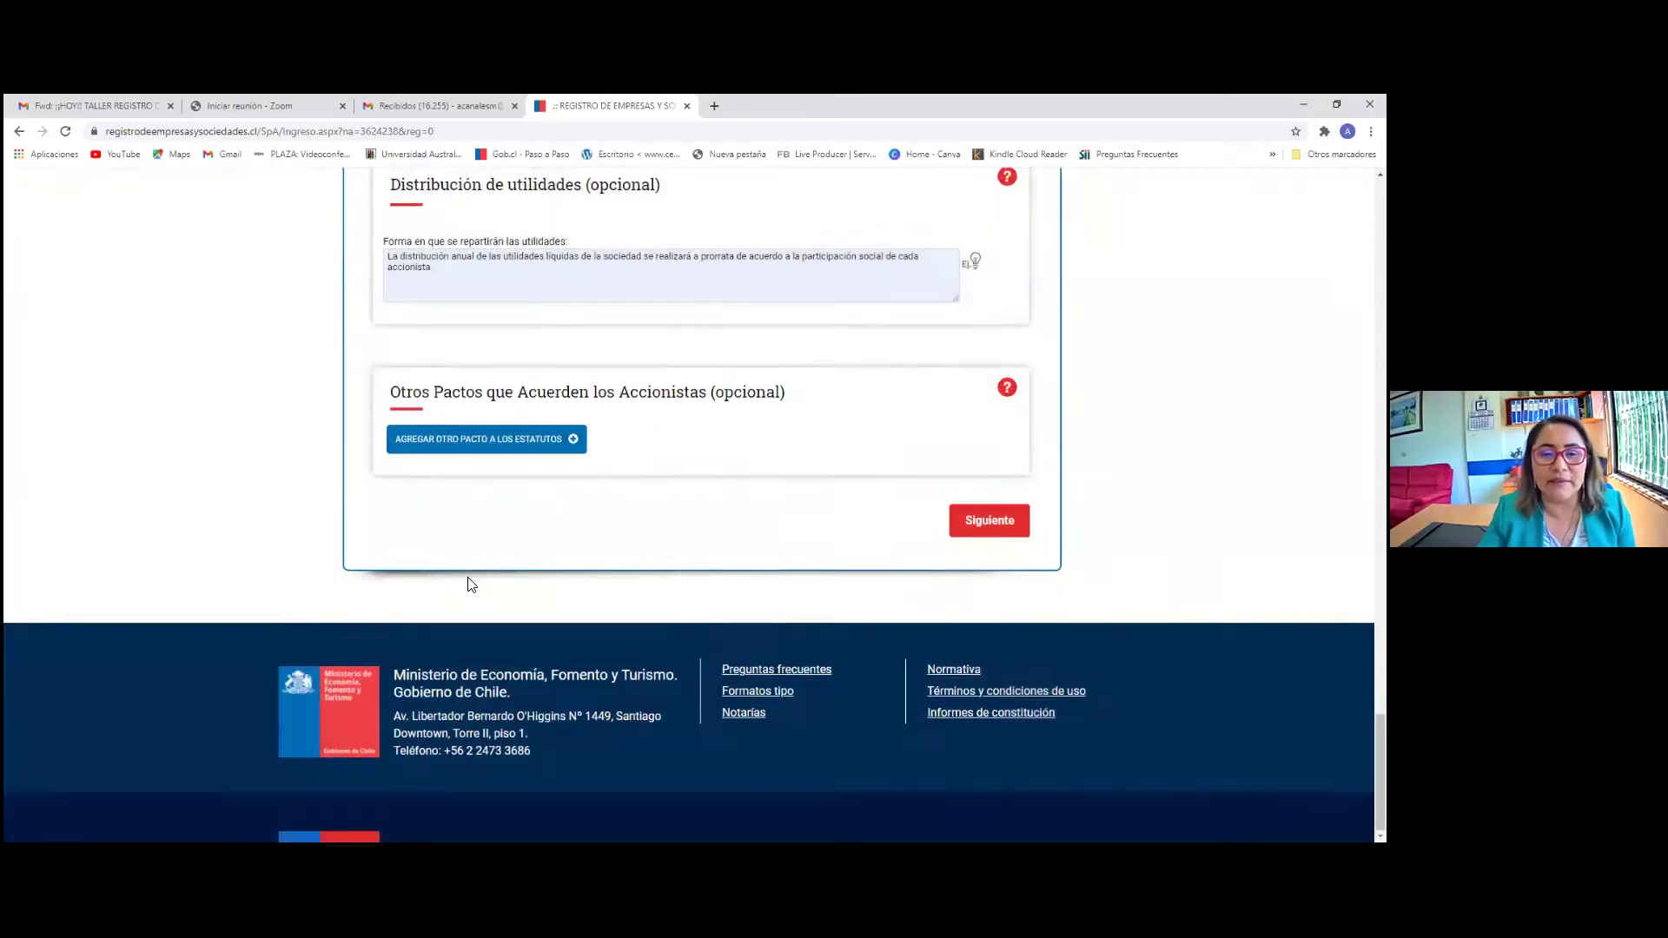
Change the fantasy name to 'La Teacher Mari Spa' and continue to step 2
scroll(474, 577, "up", 15)
scroll(476, 574, "up", 20)
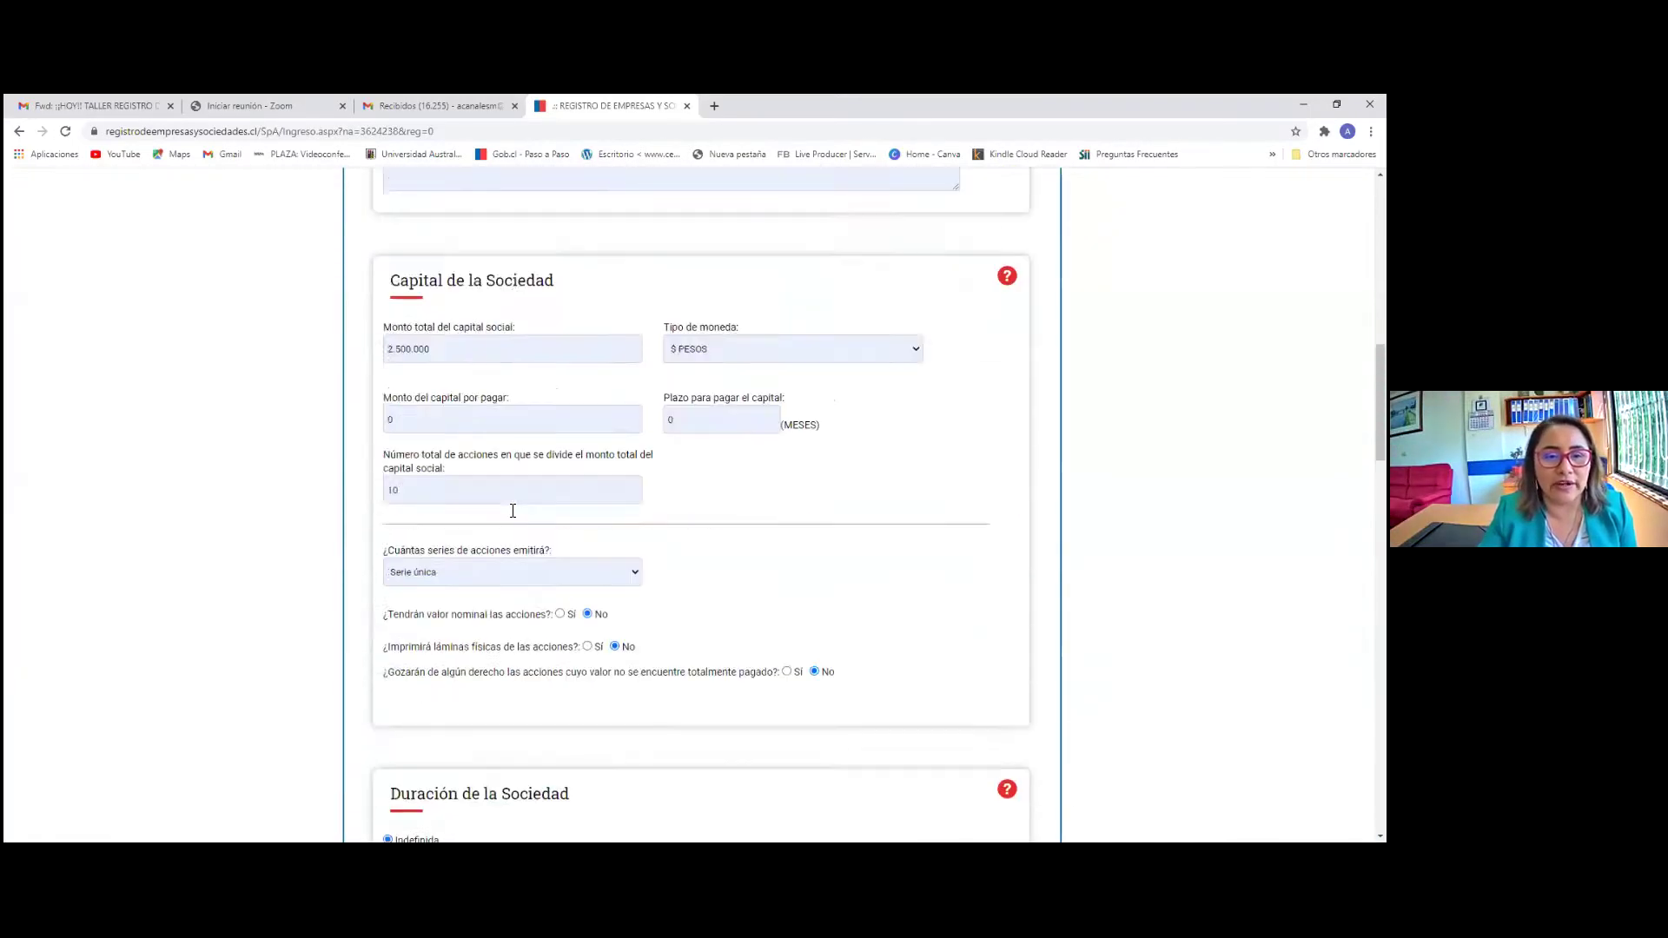
left_click(499, 656)
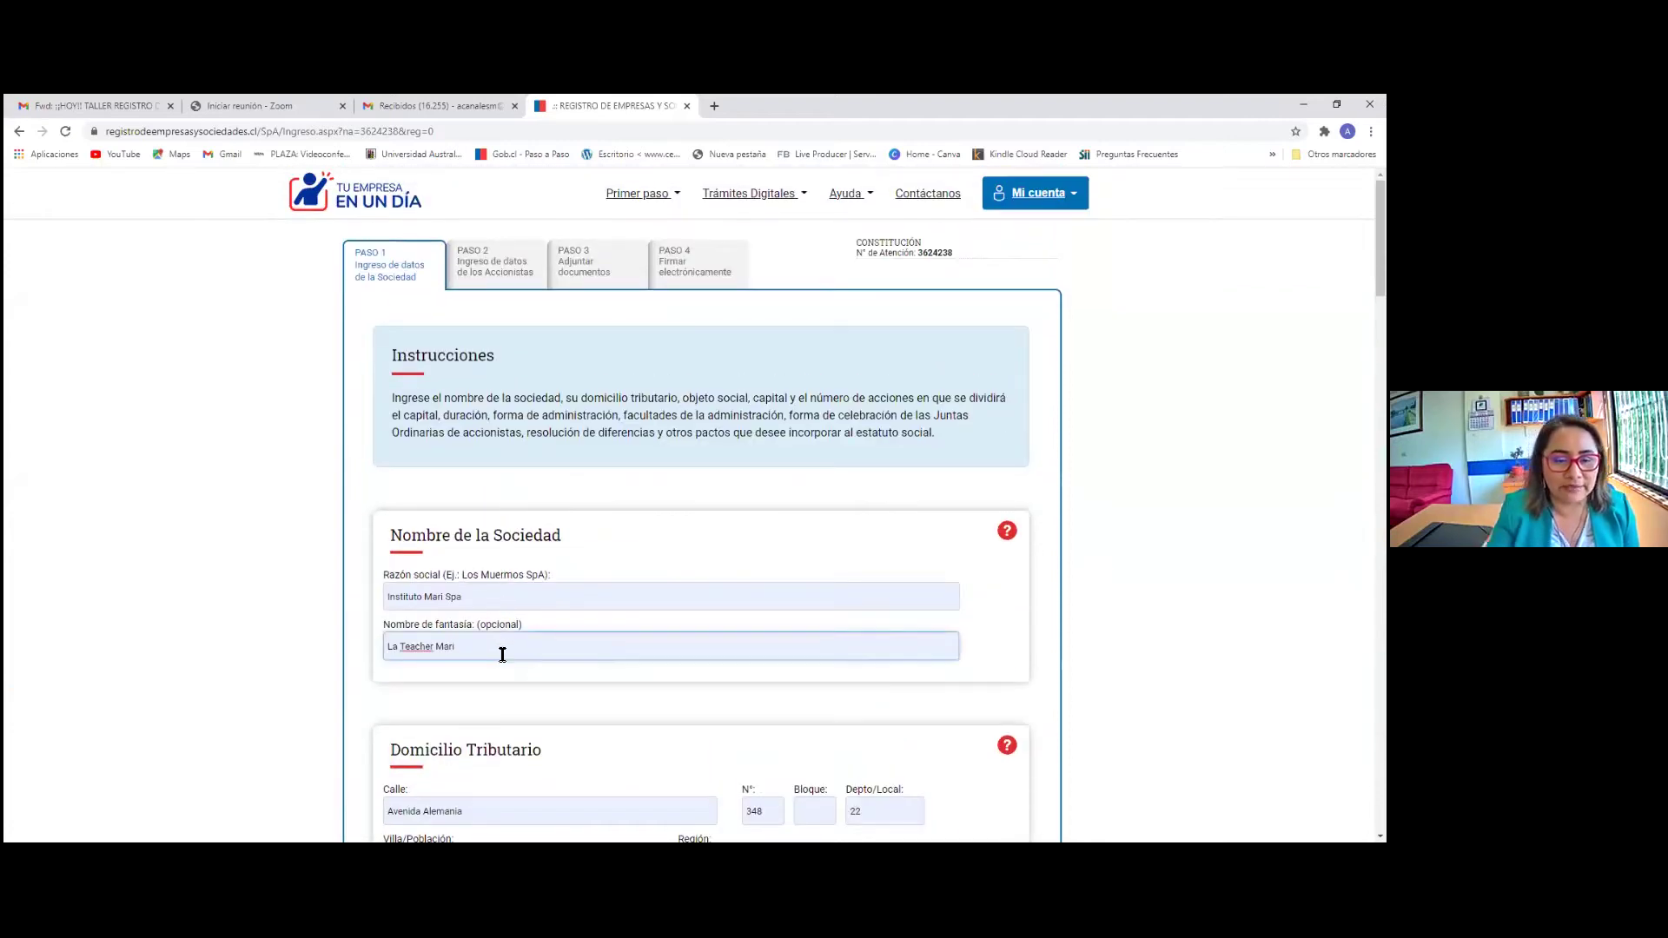
type("sPA")
key("BackSpace")
key("BackSpace")
key("BackSpace")
type("Spa")
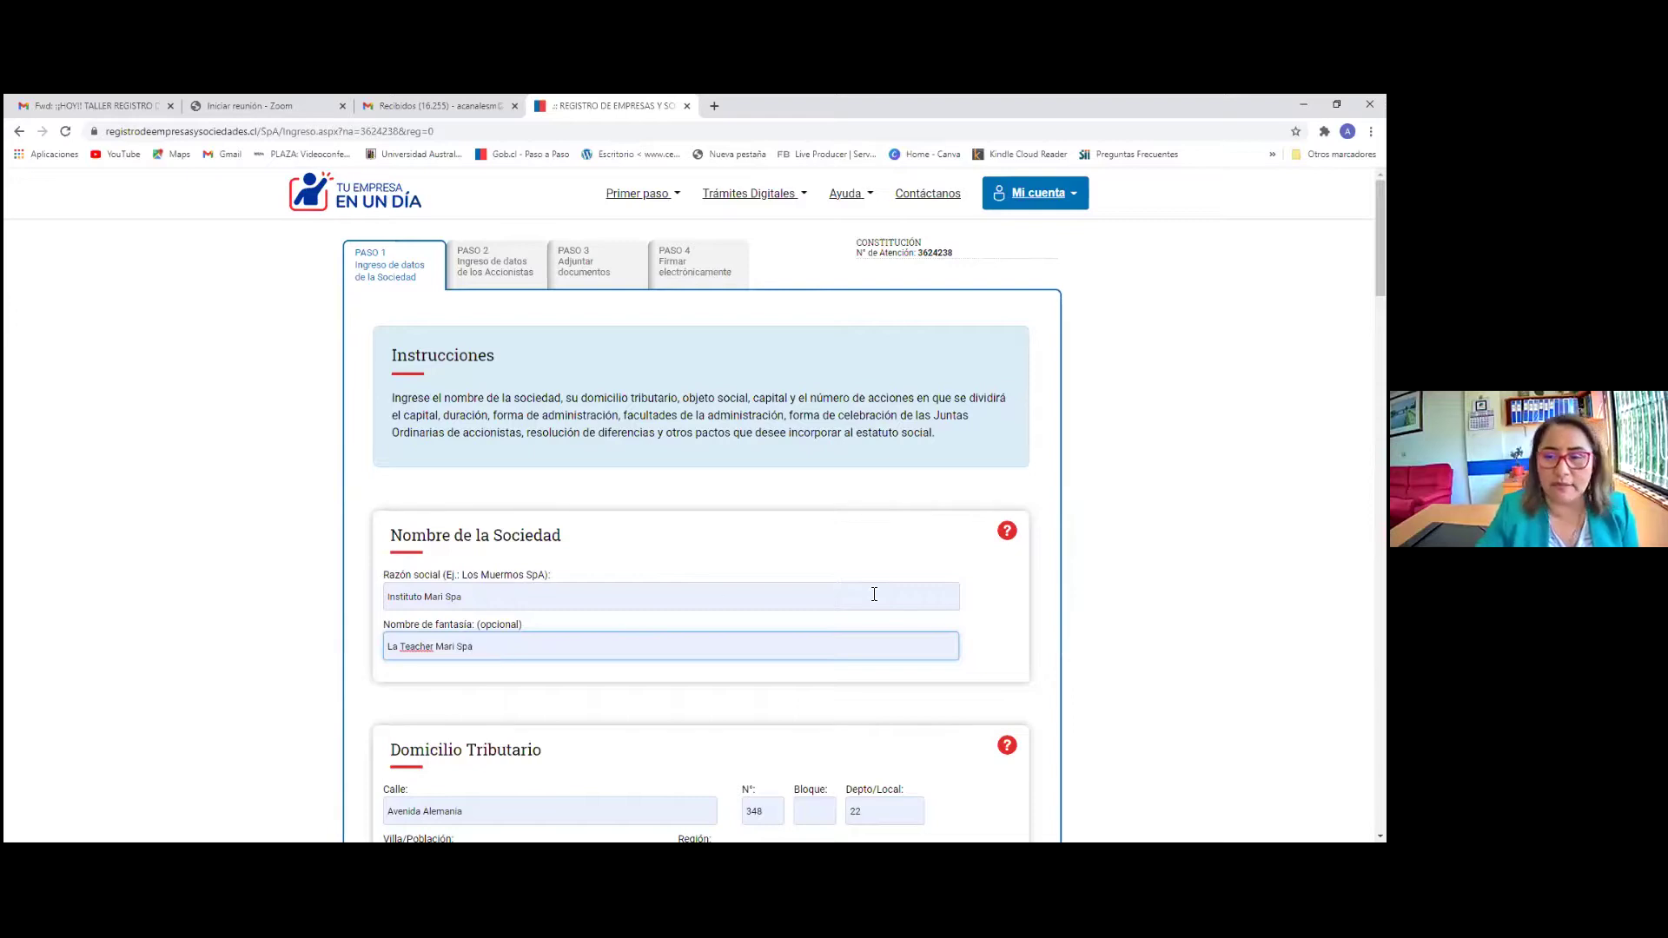
scroll(964, 522, "down", 20)
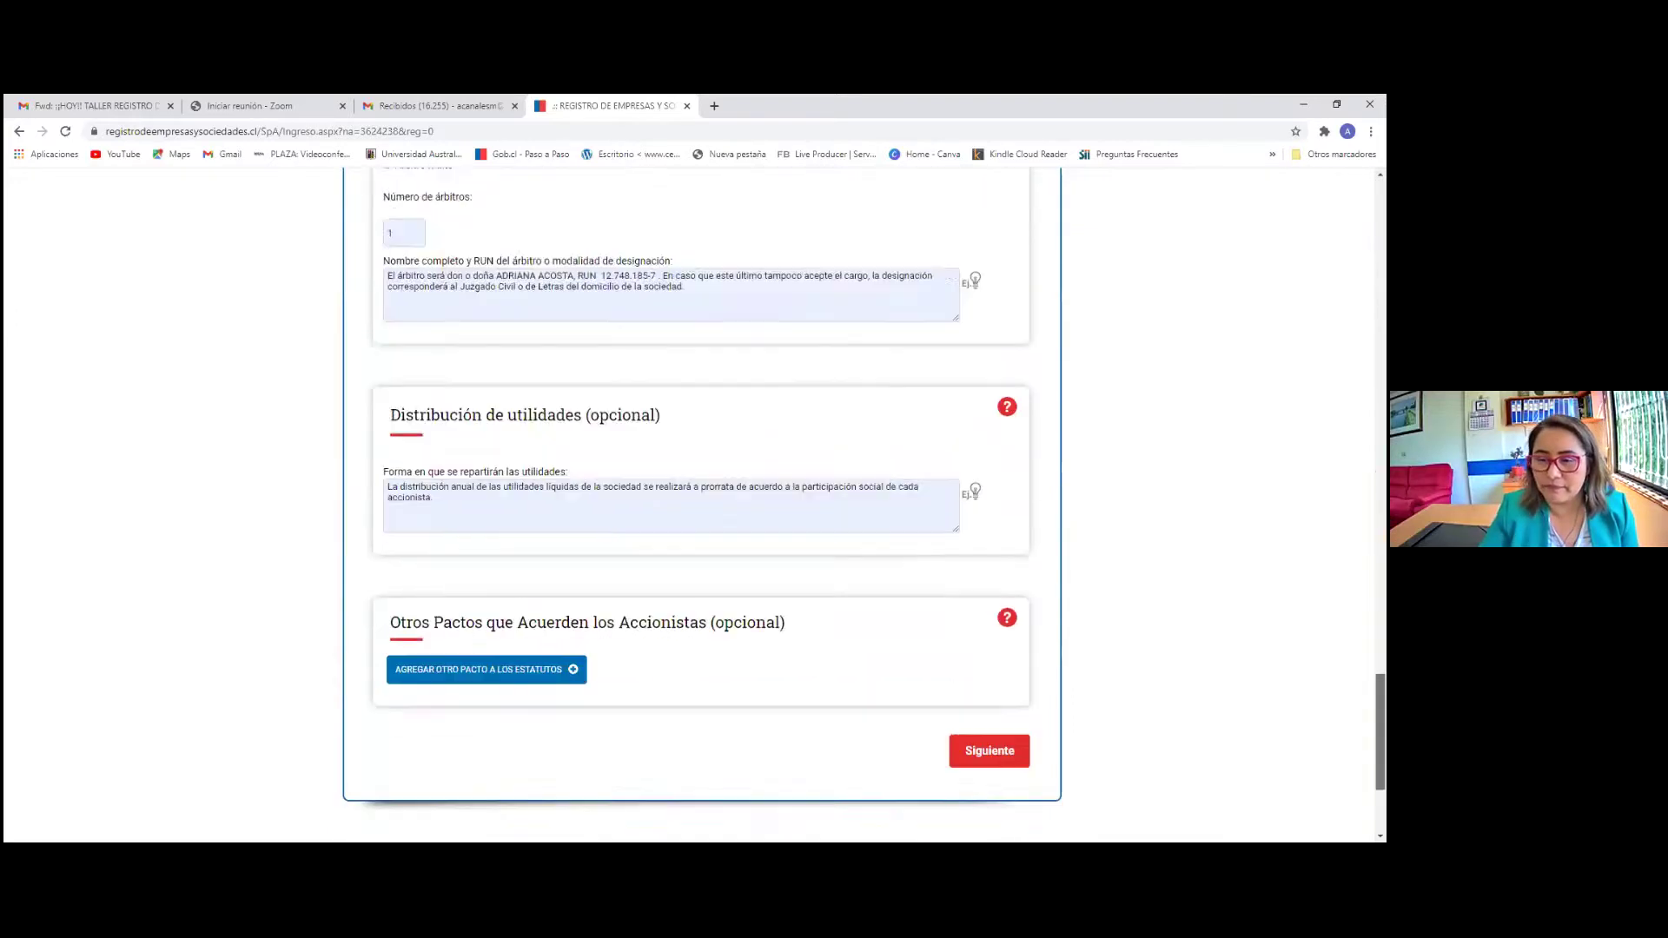
left_click(964, 523)
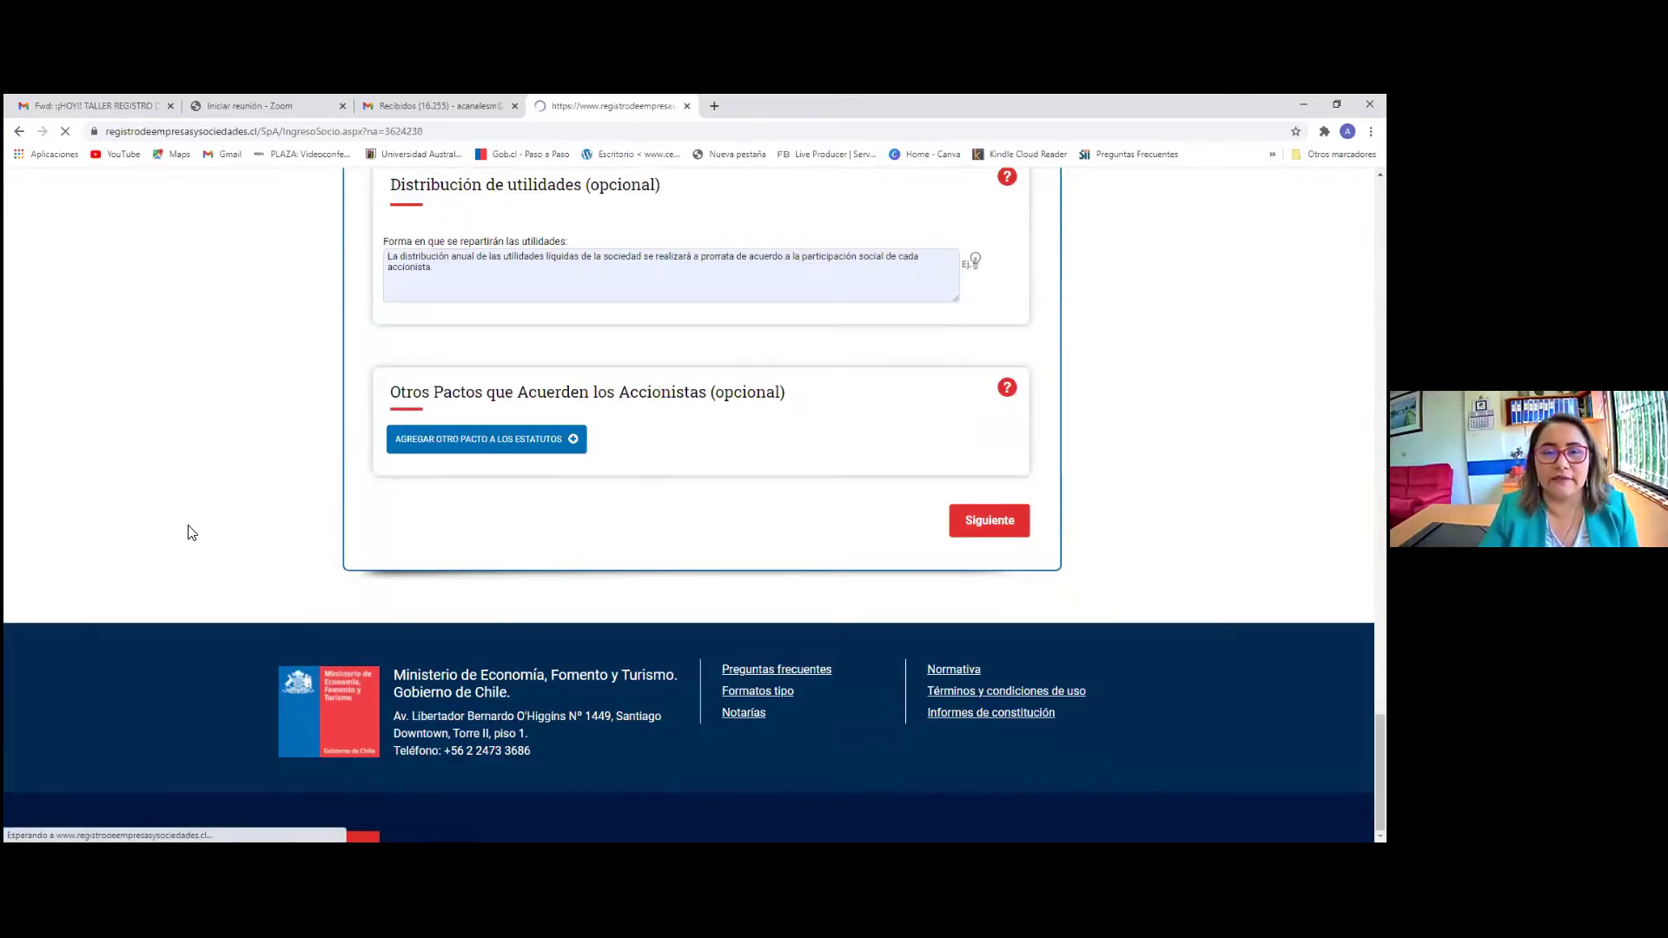
Enter the shareholder's RUT, paternal surname, maternal surname and given names
scroll(386, 492, "down", 2)
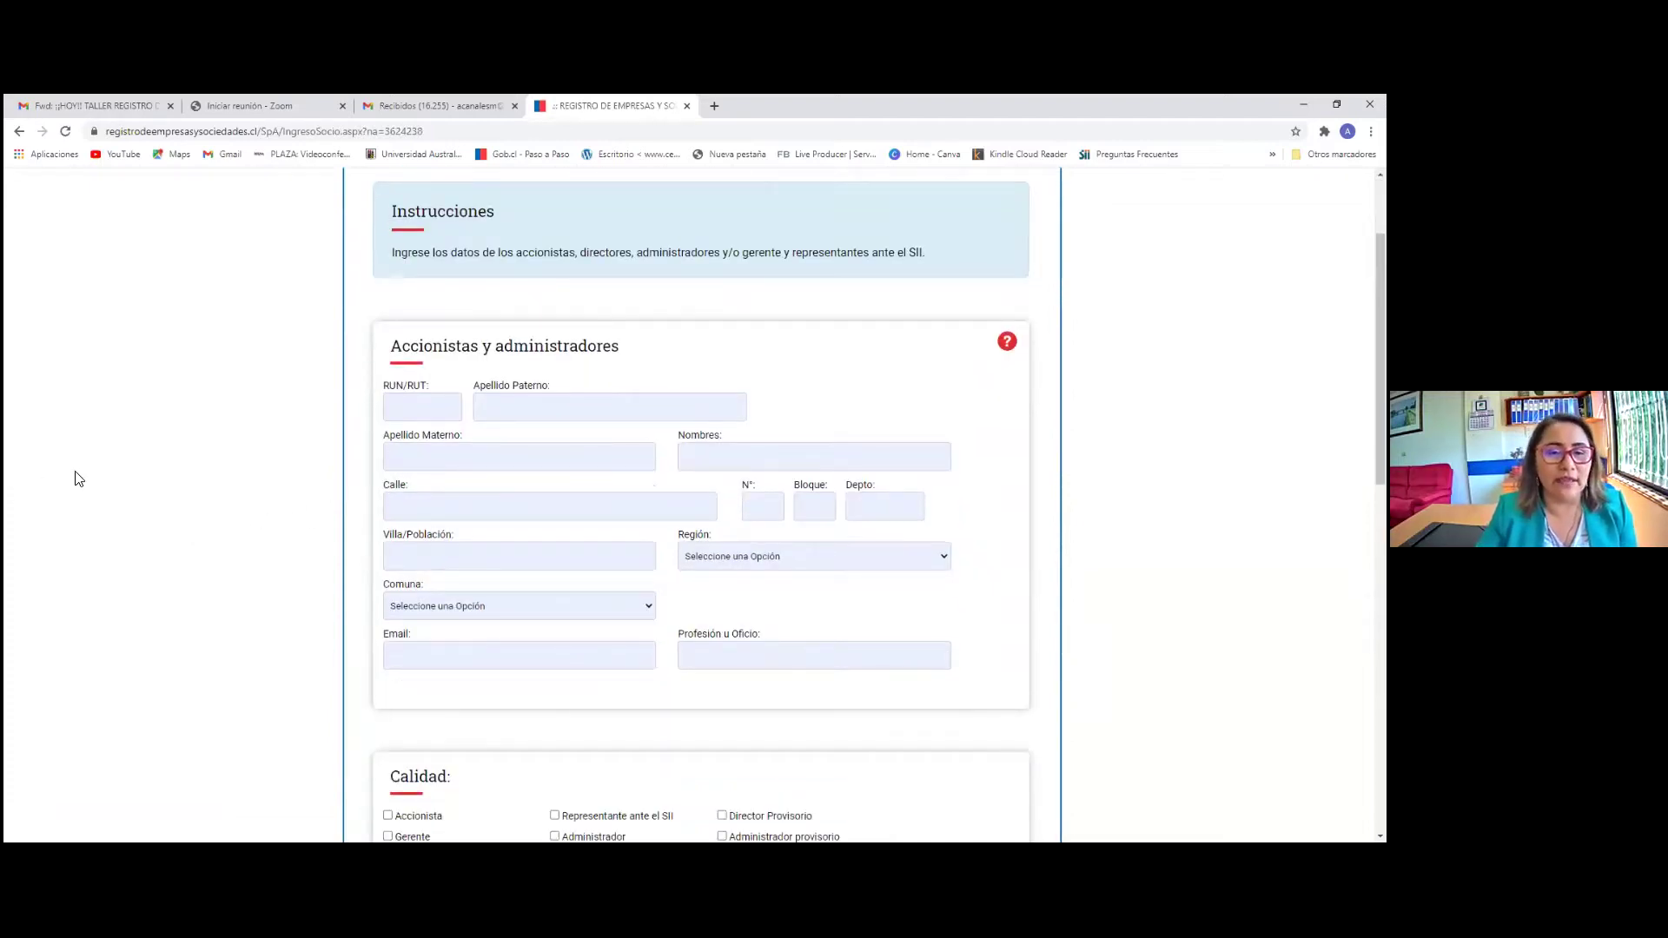
left_click(422, 406)
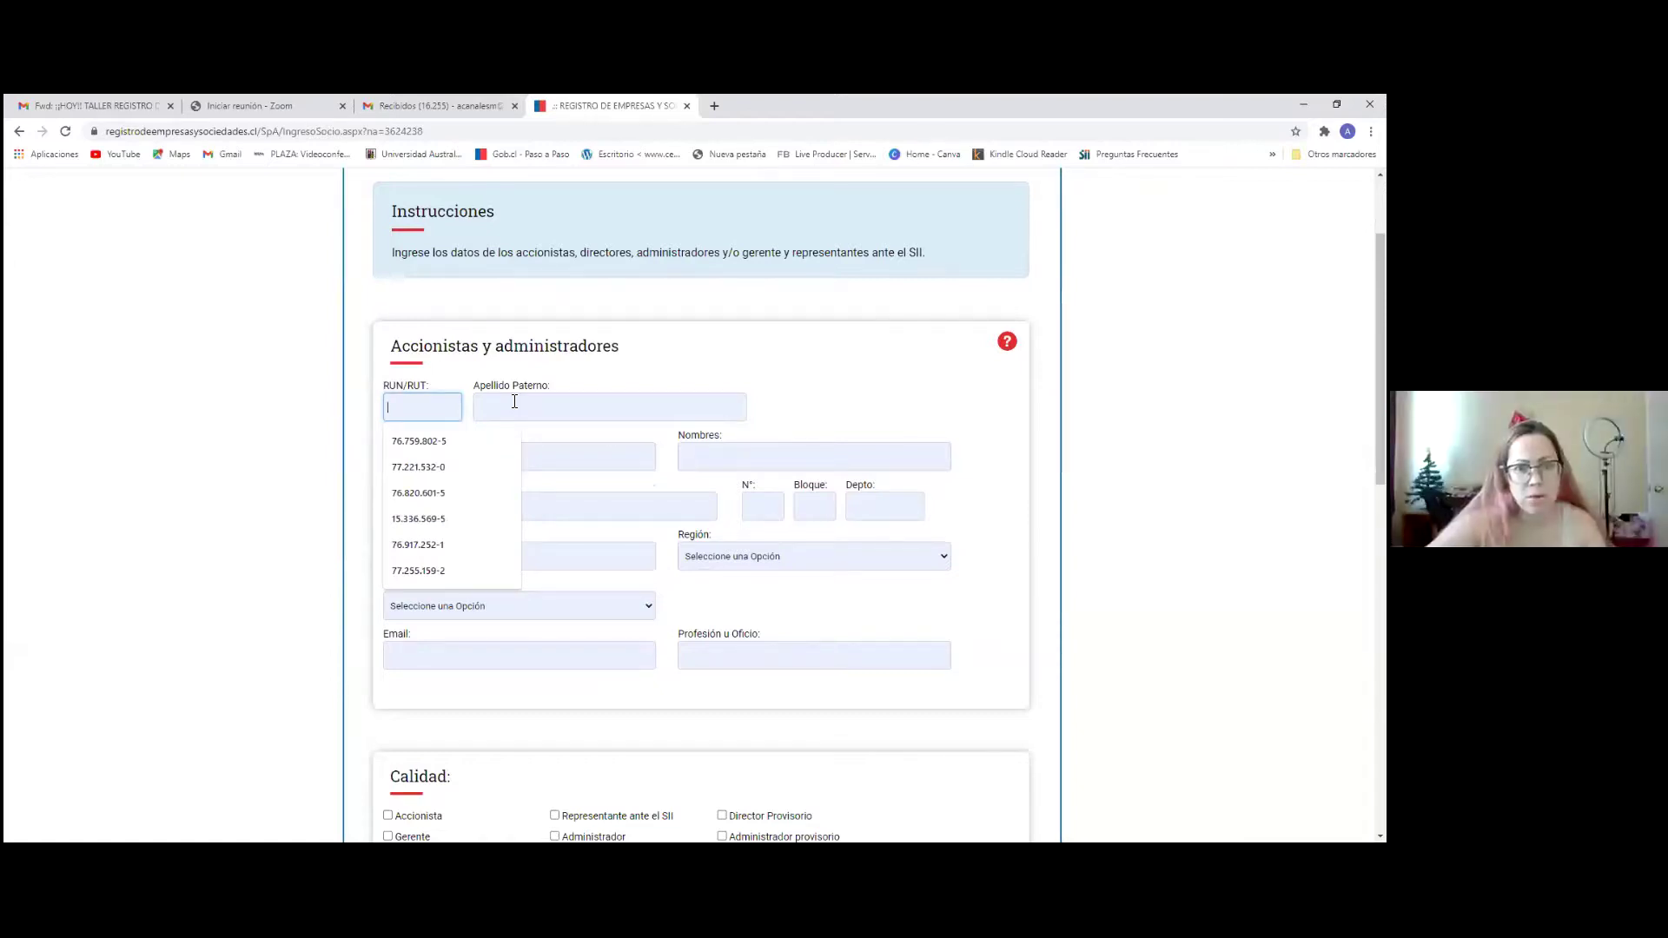
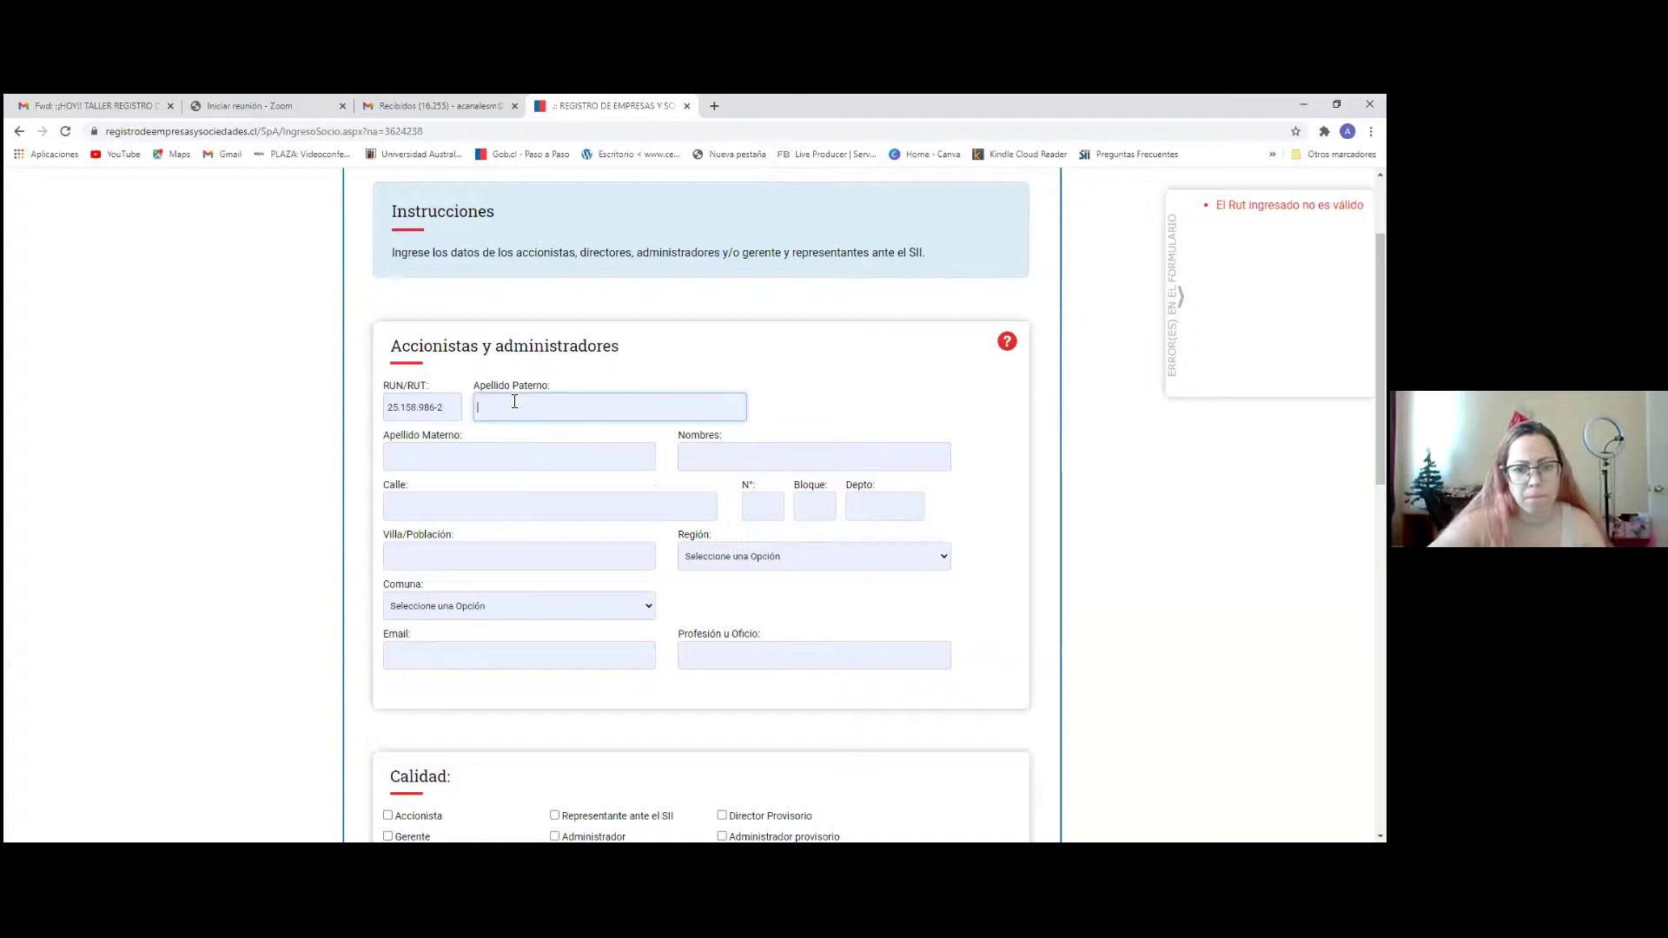
left_click(514, 401)
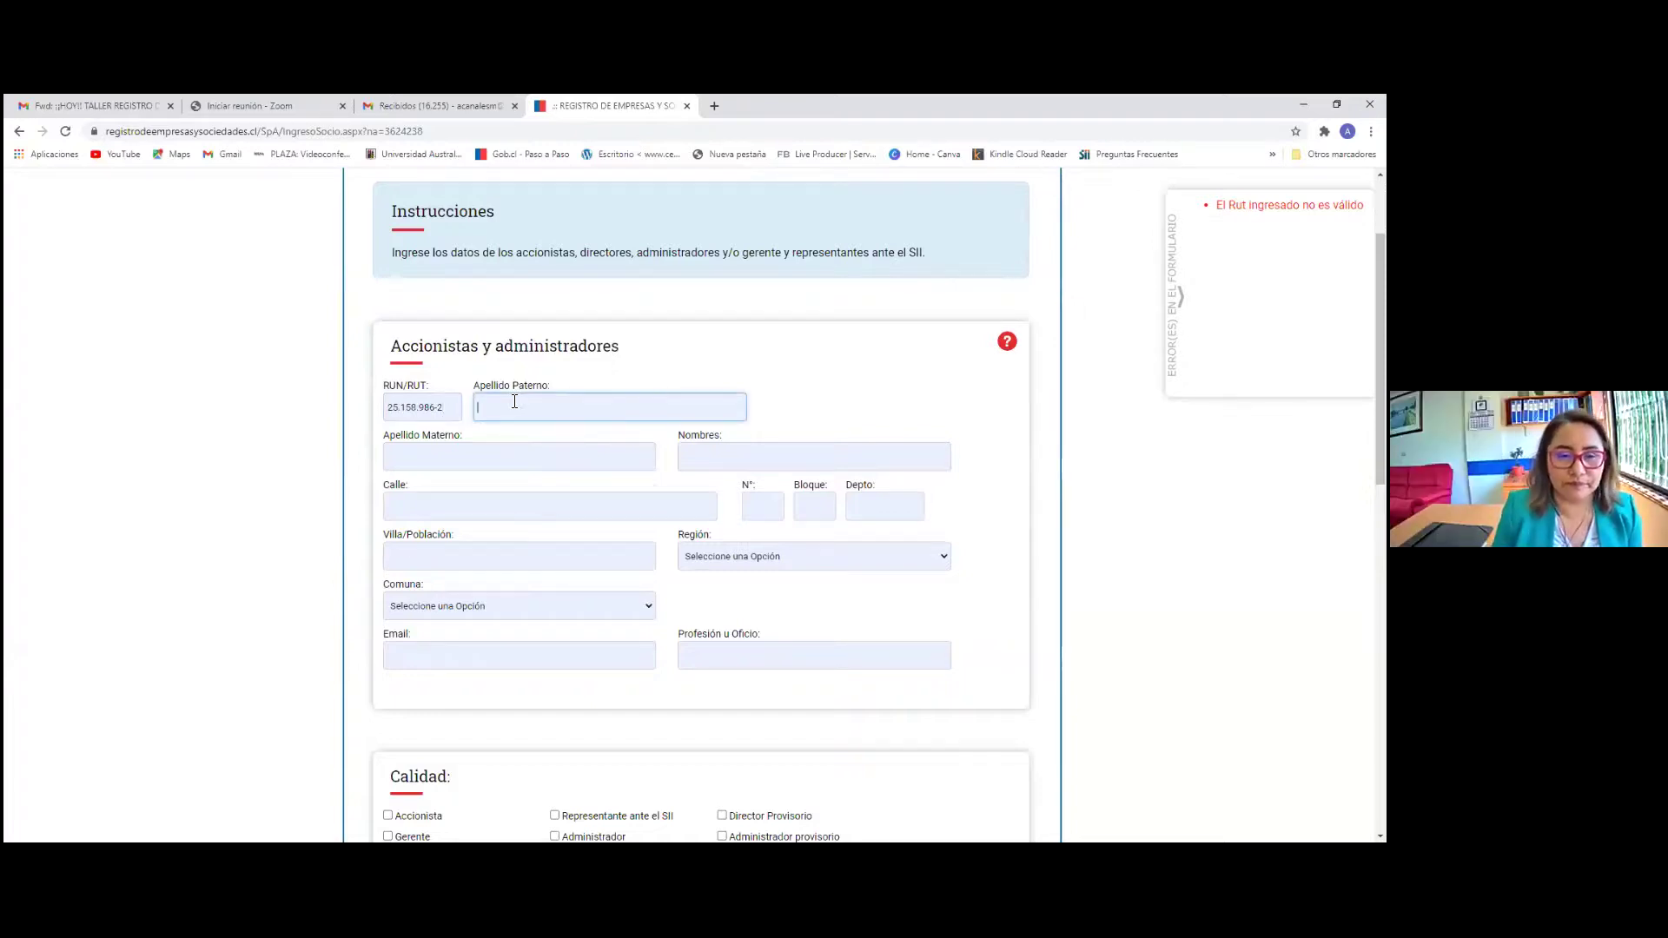
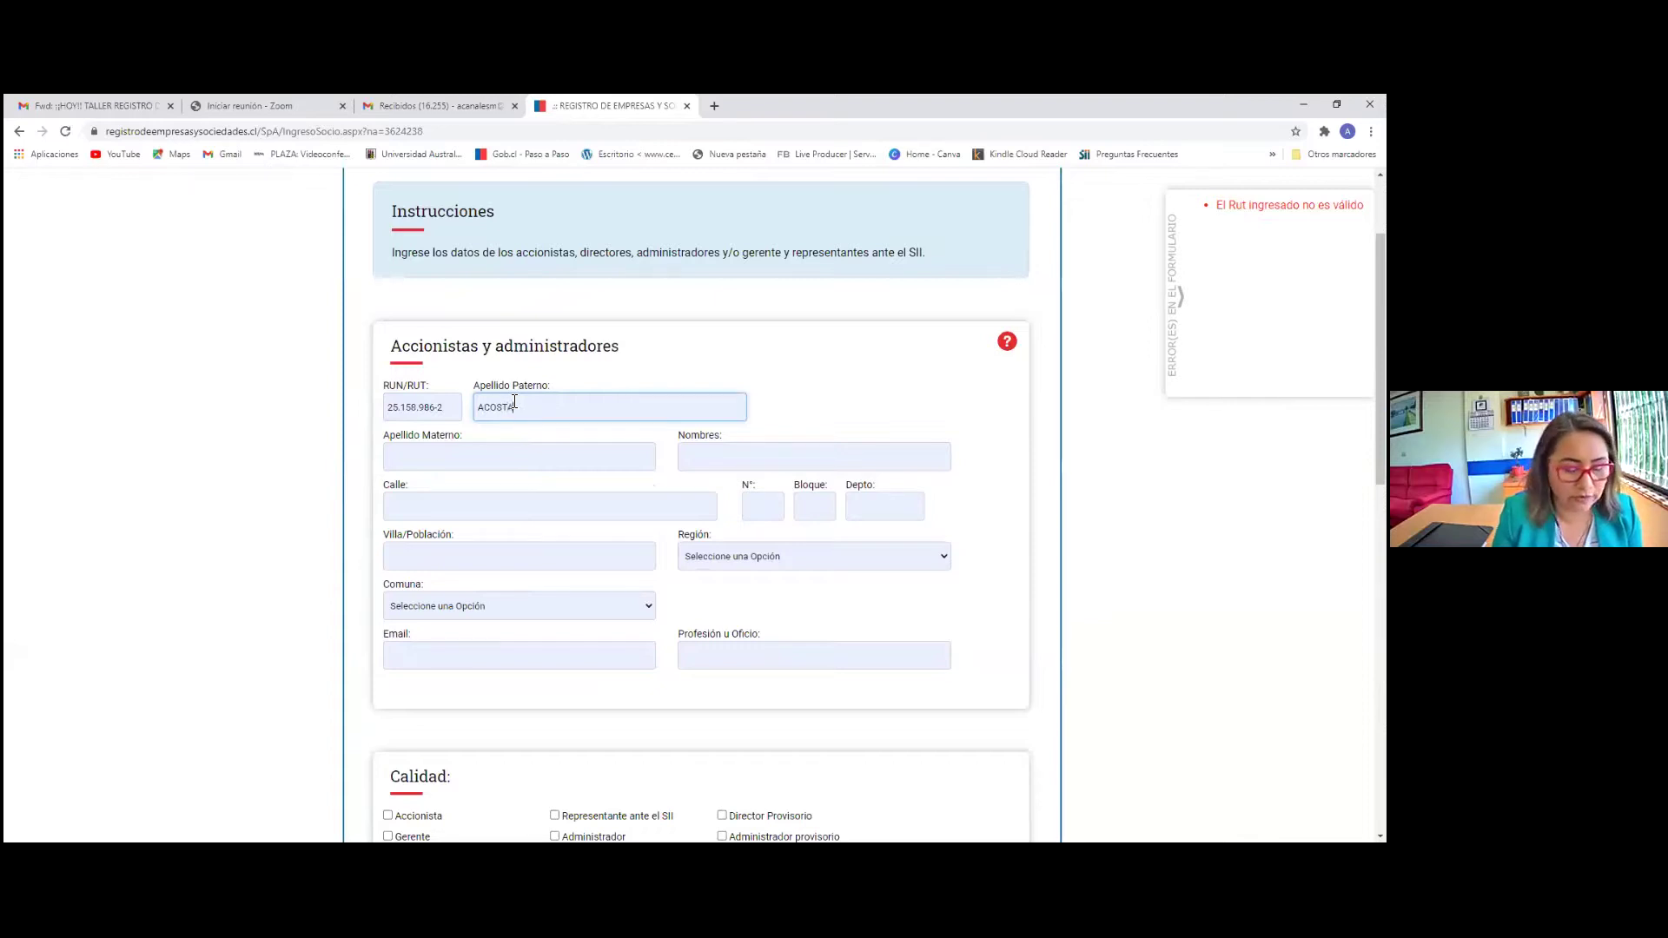
key("Tab")
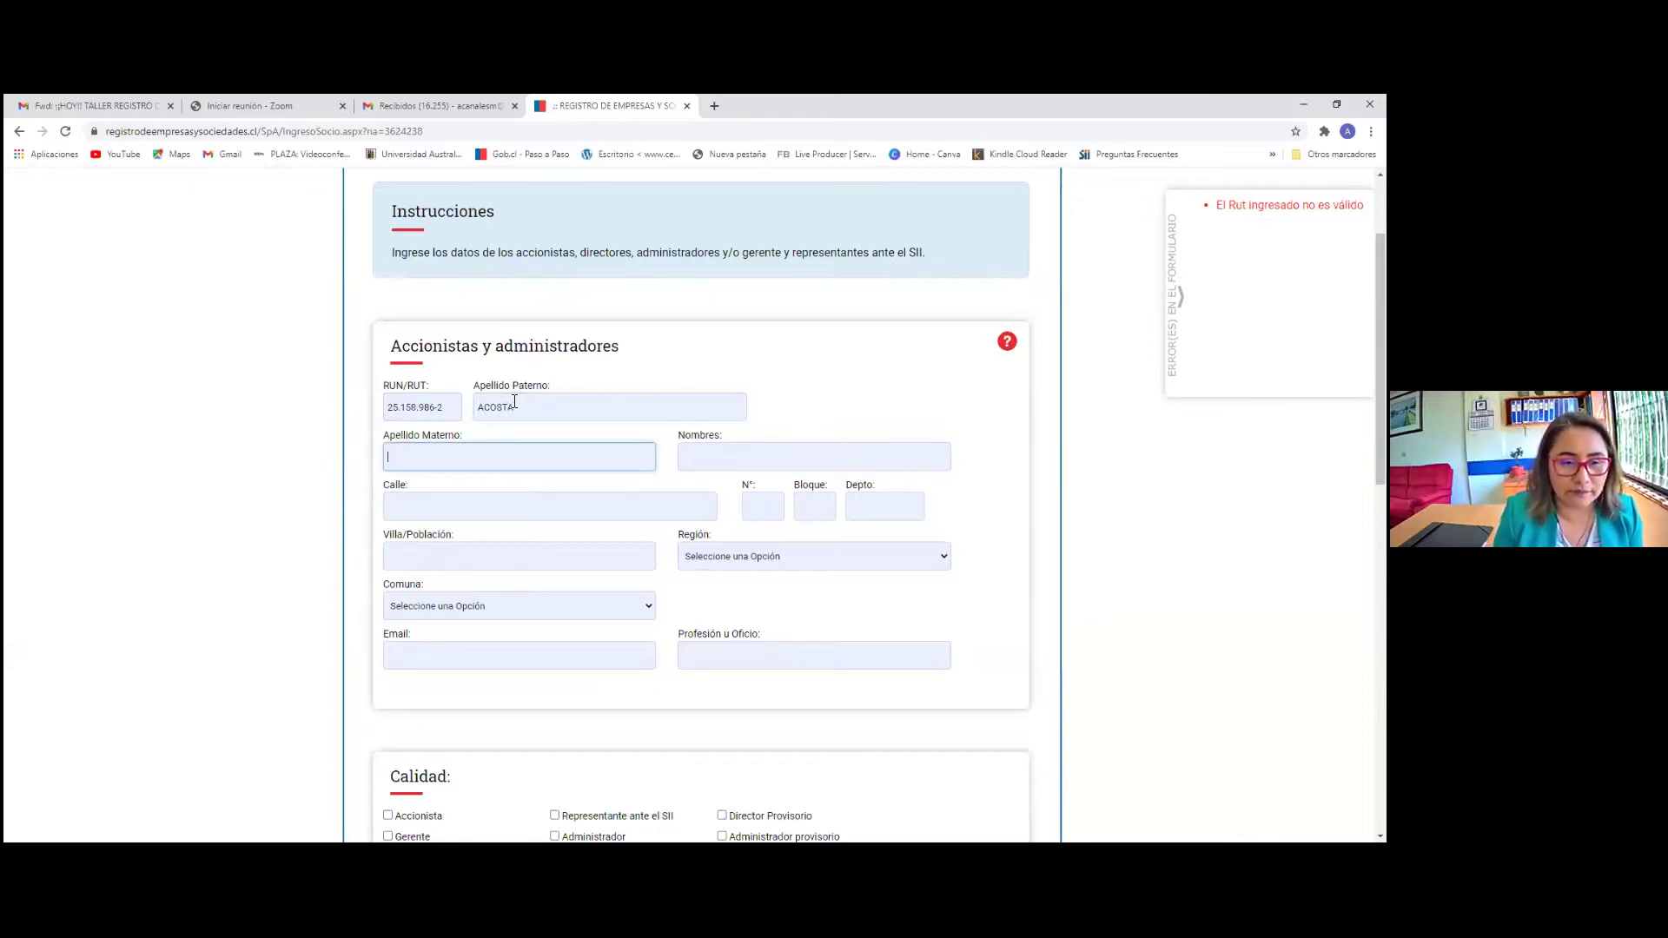
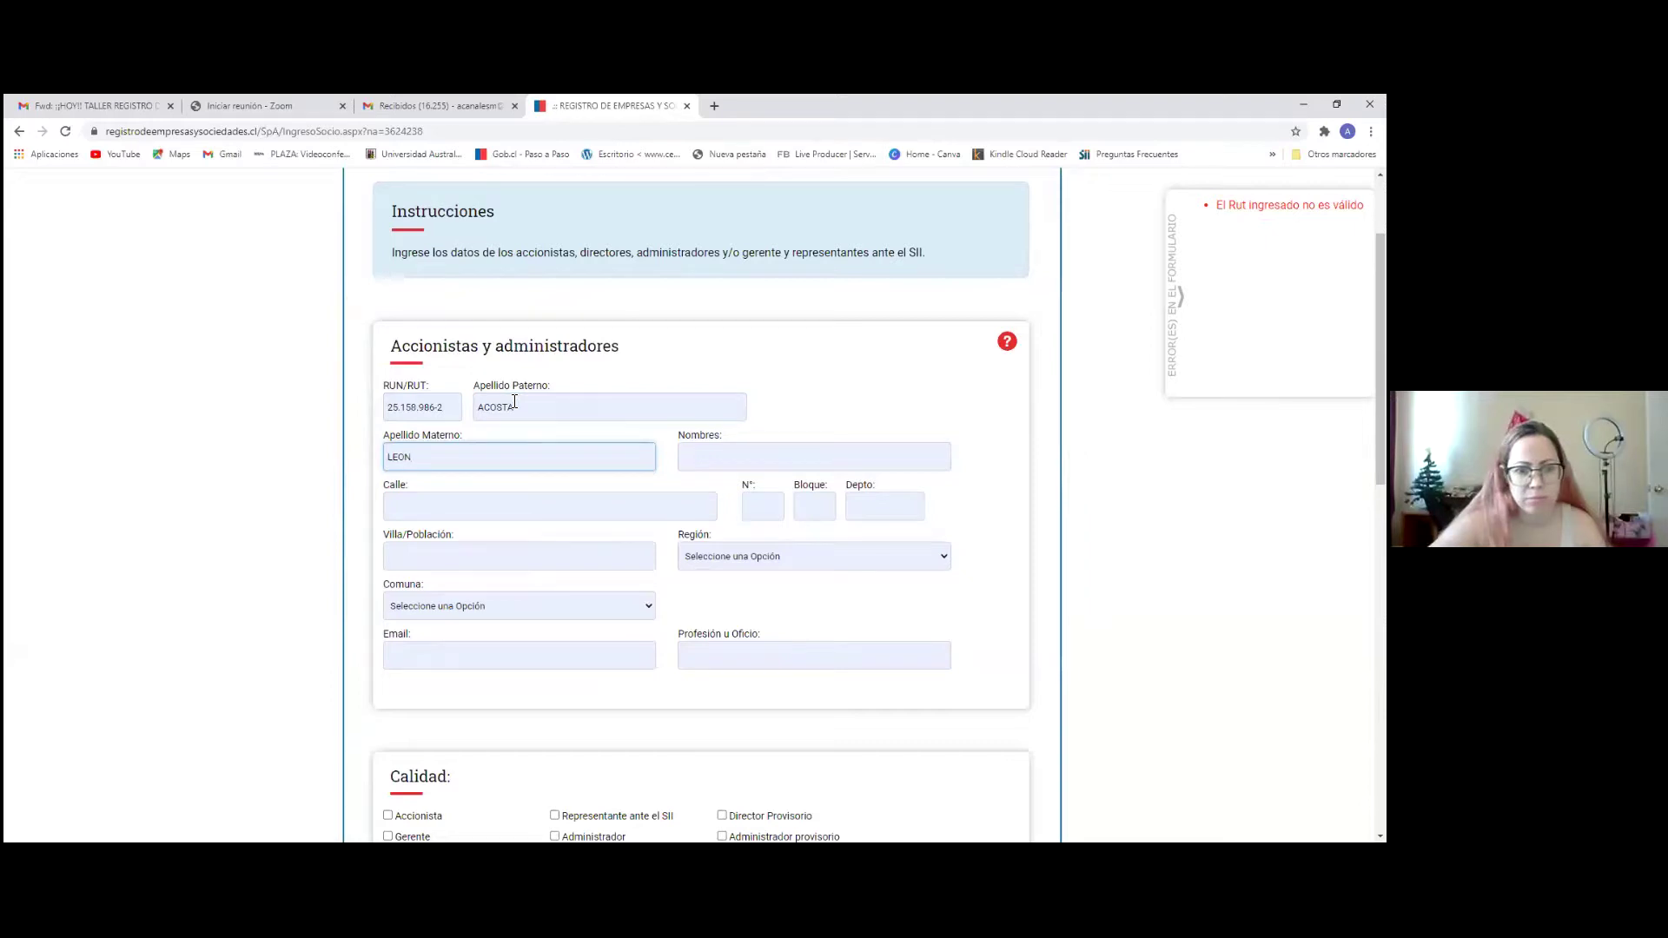
key("Tab")
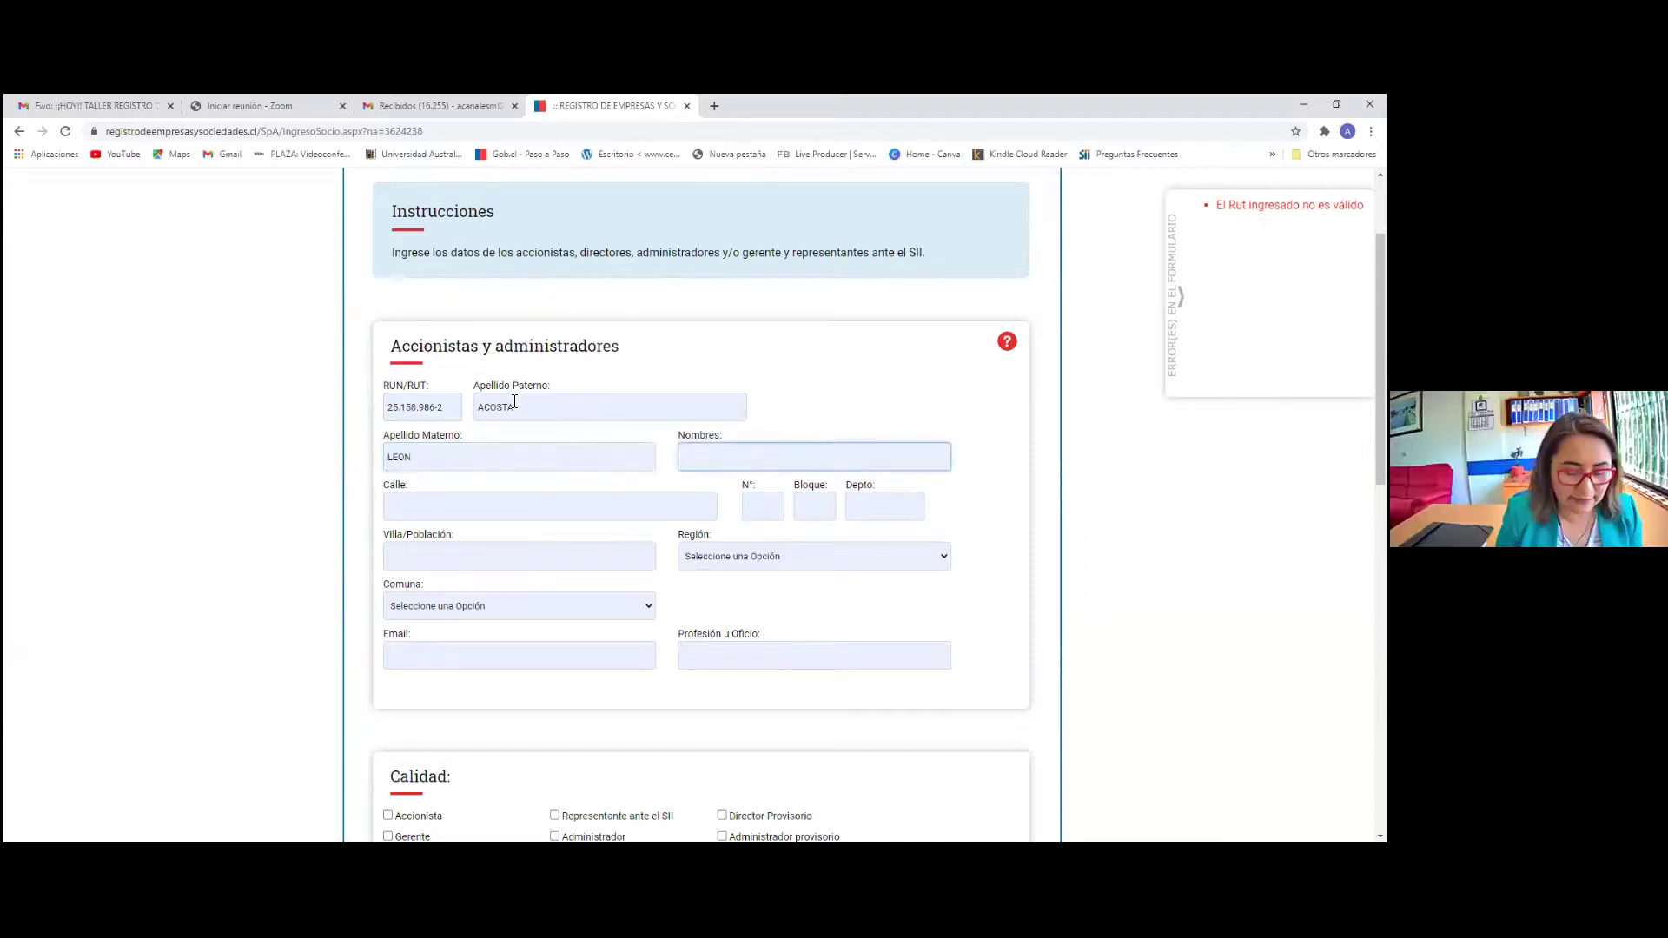
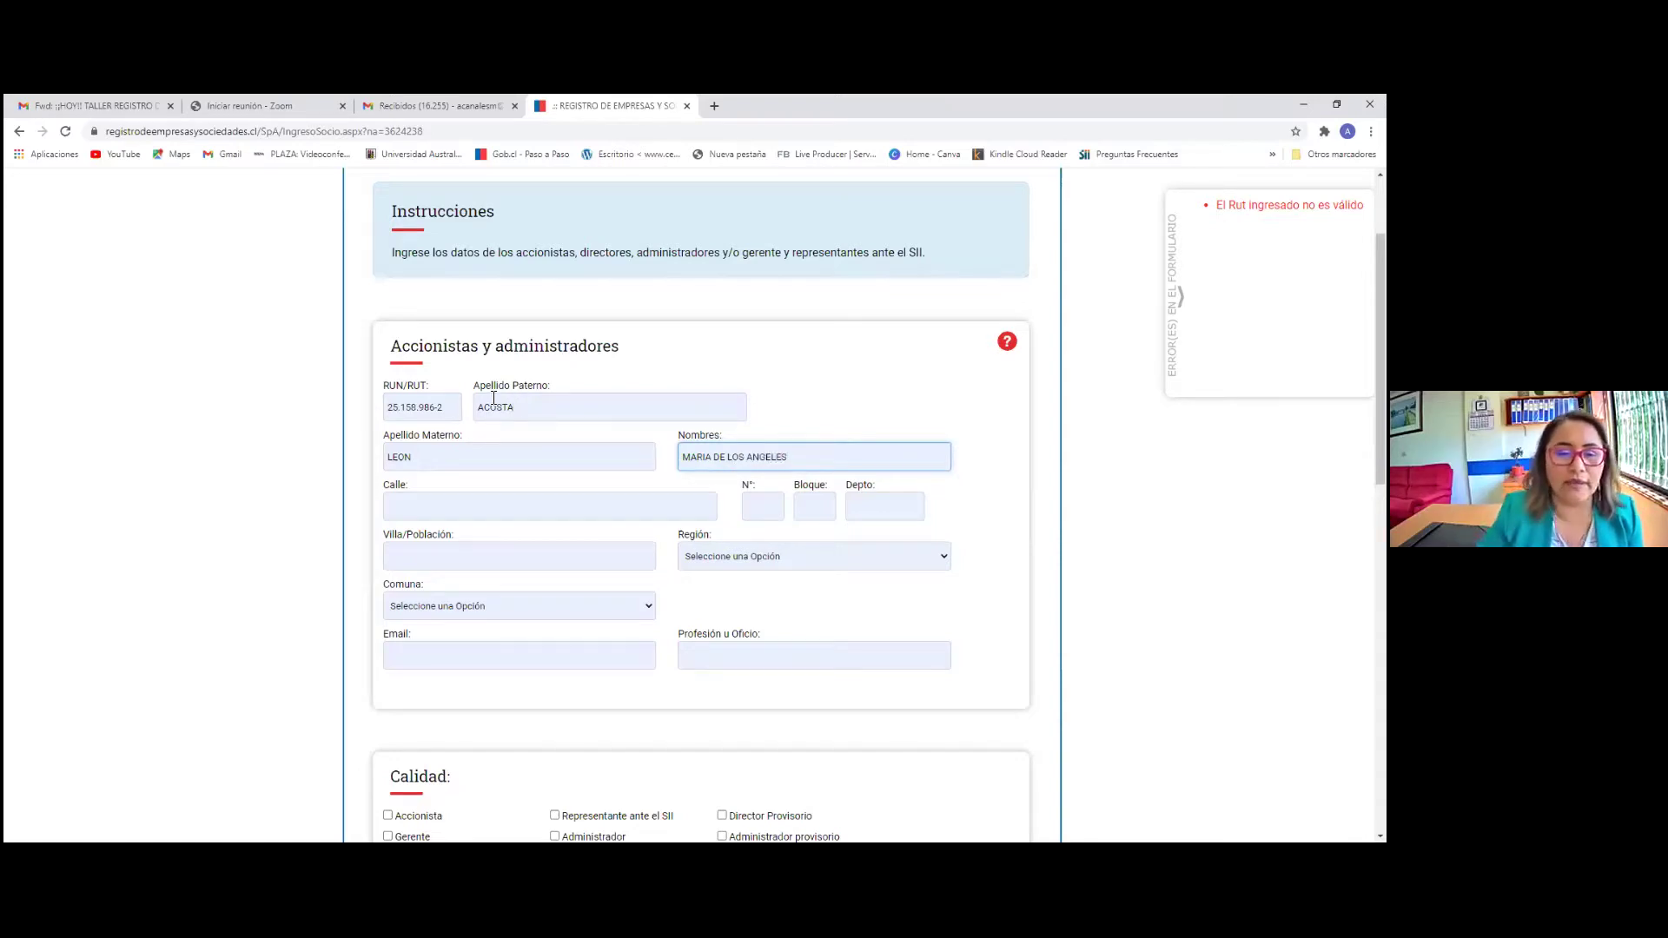
Enter the shareholder's street, house number, apartment number and Villa/Población
left_click(416, 508)
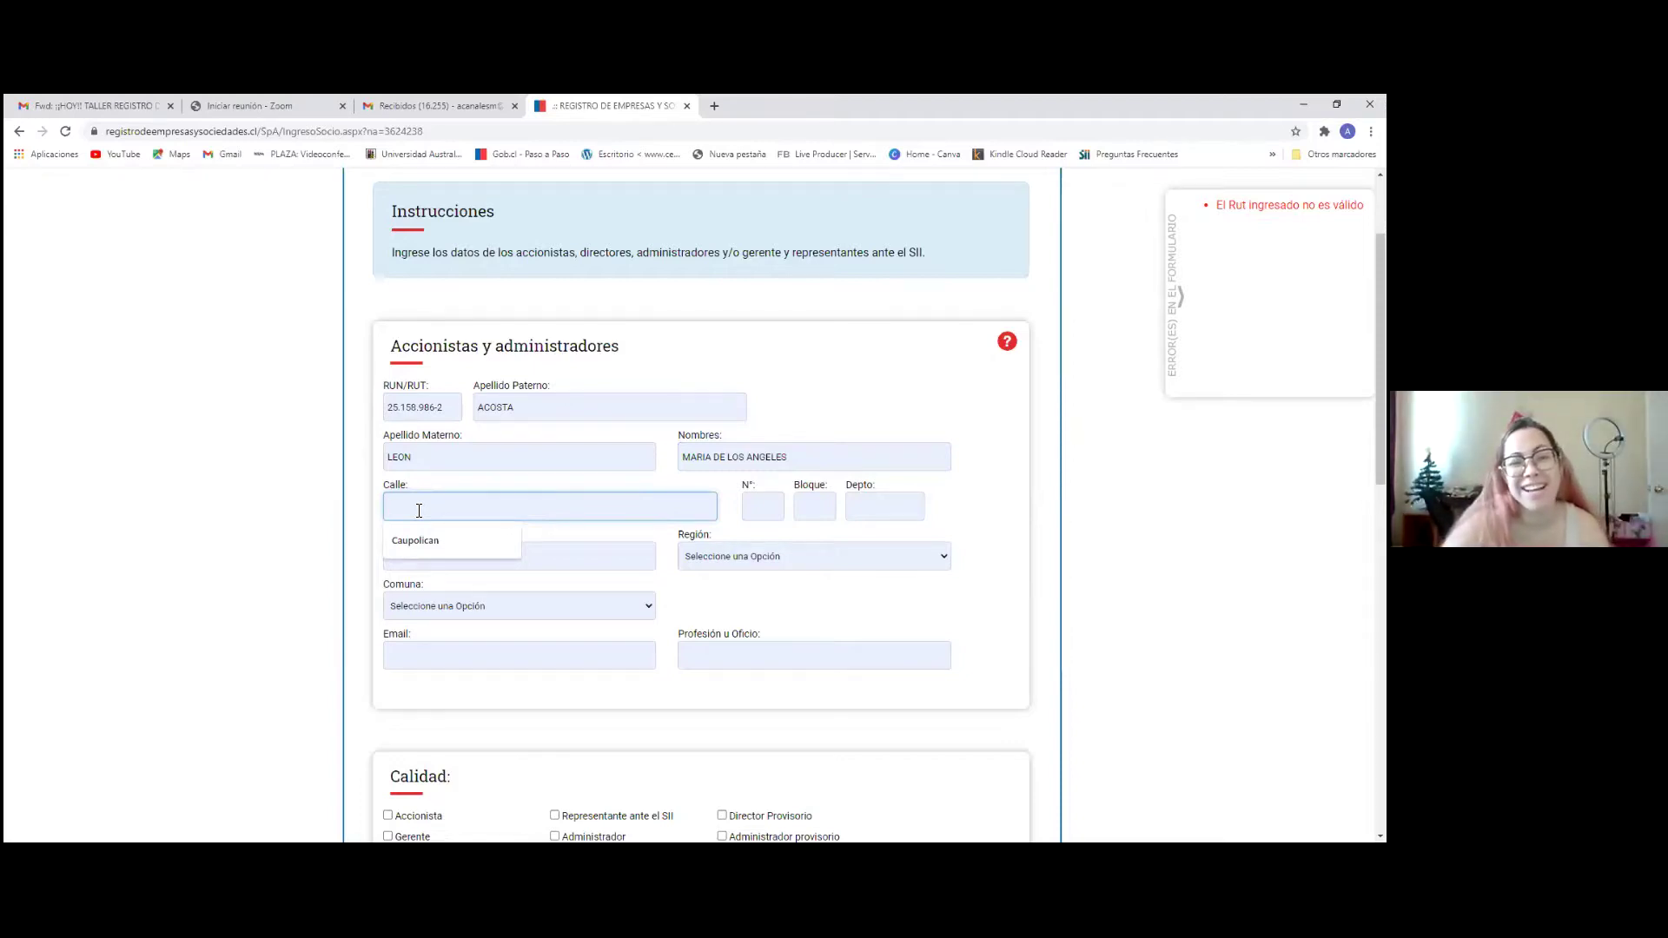
key("Tab")
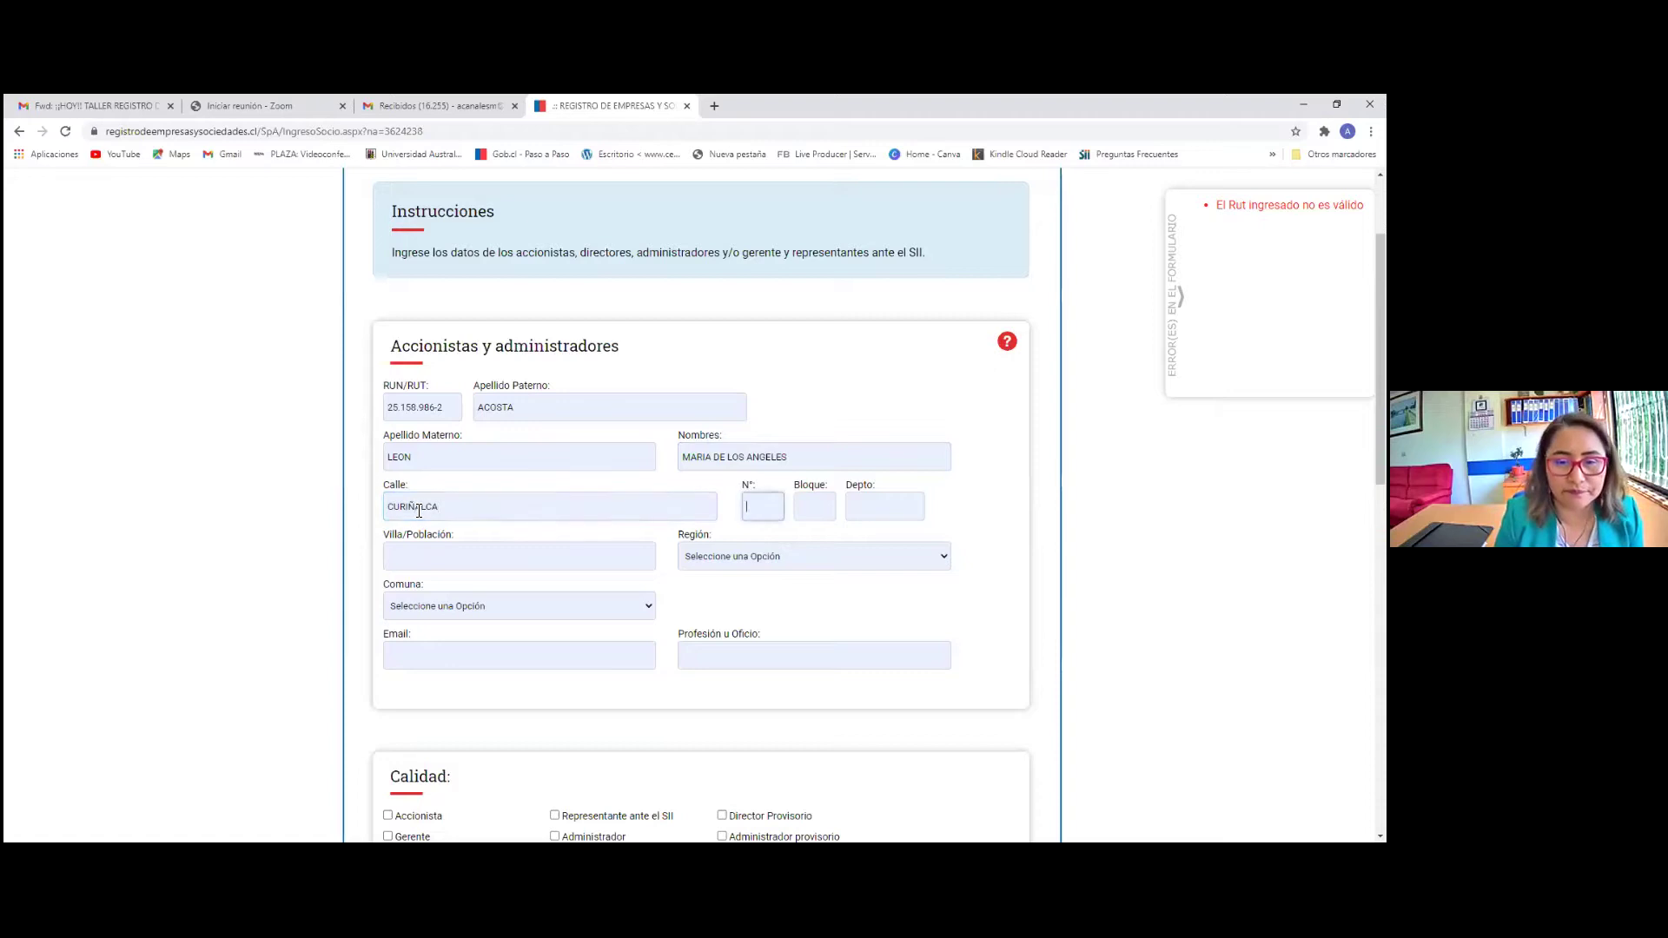
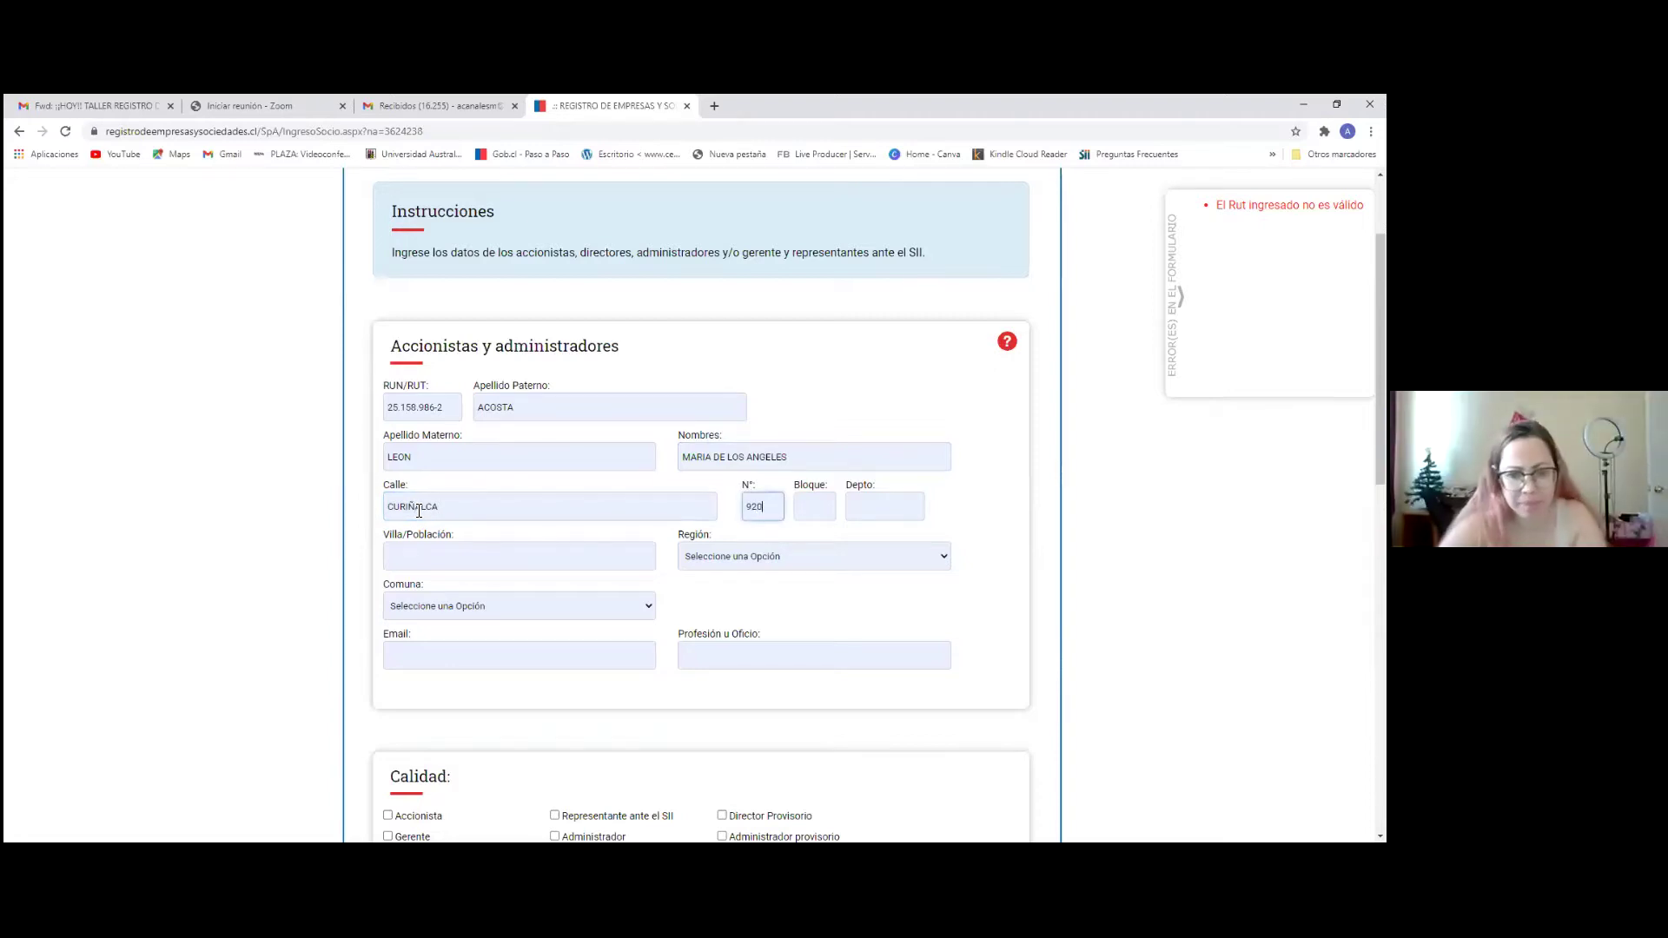
key("Tab")
key("Tab")
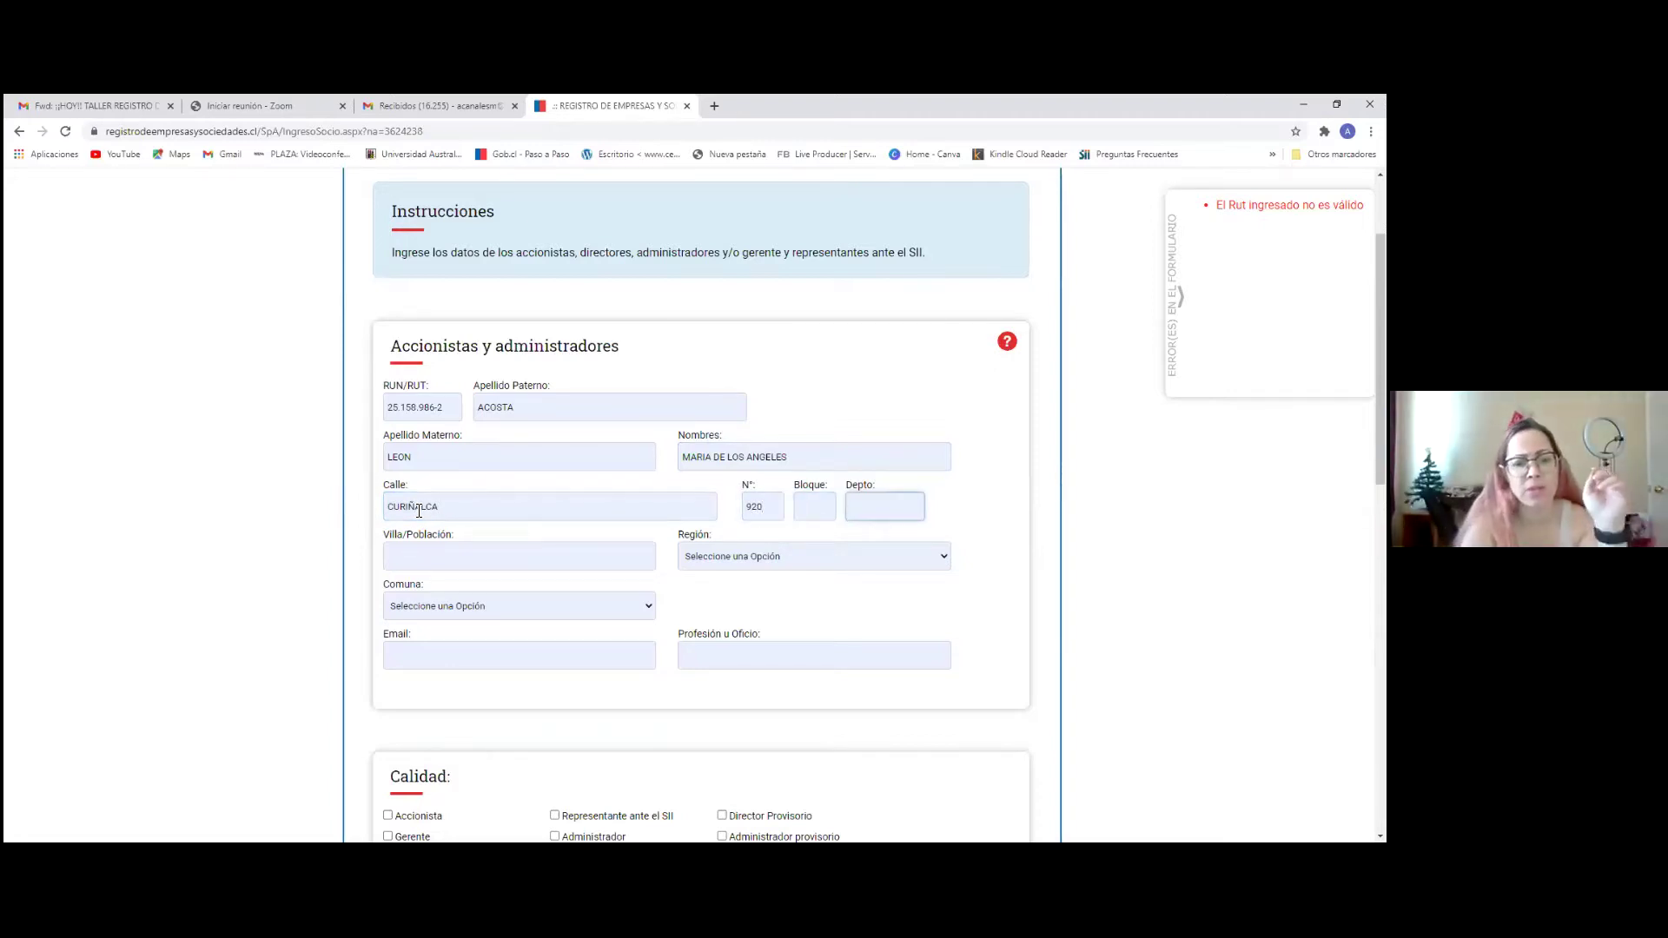
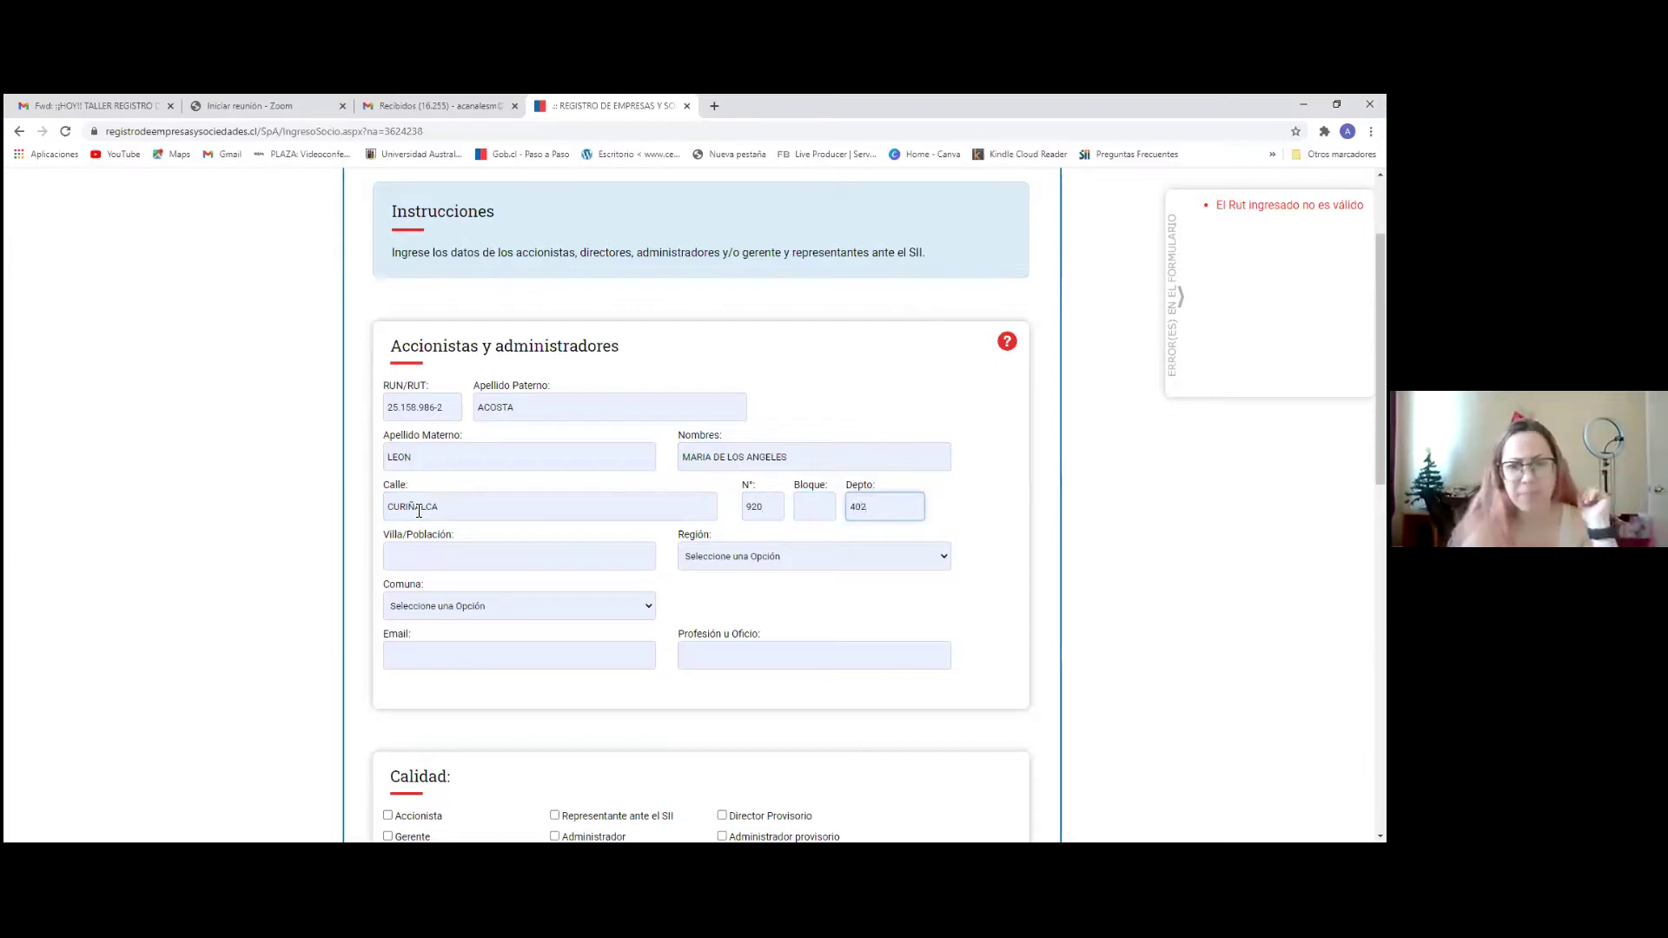
left_click(438, 559)
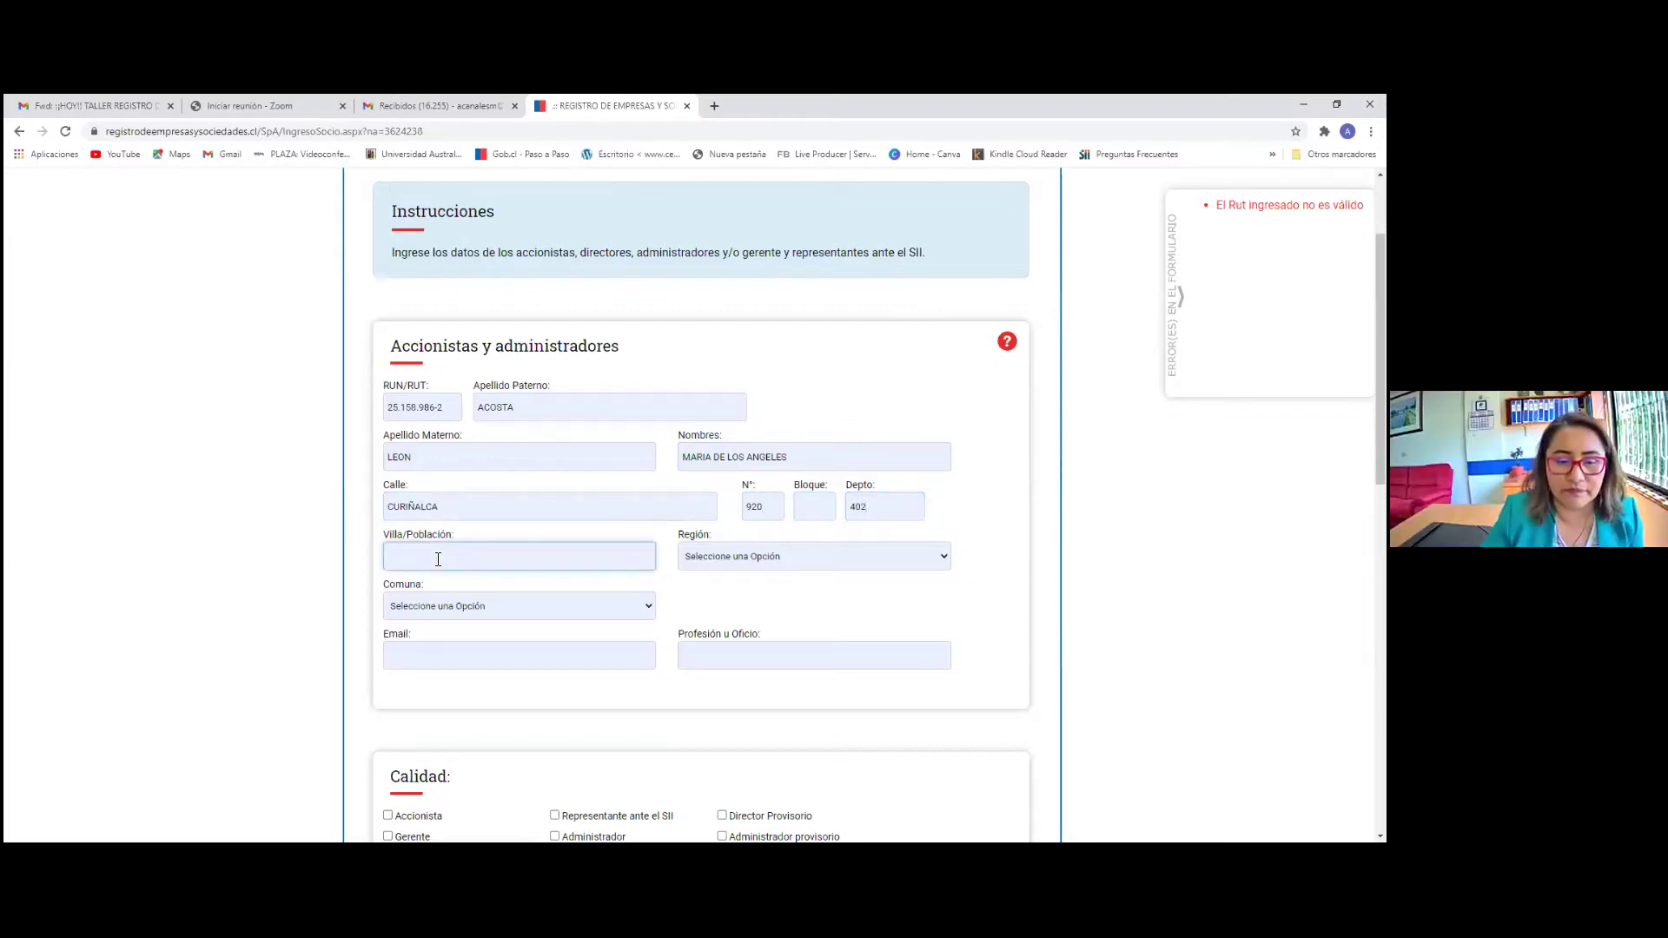
type("S")
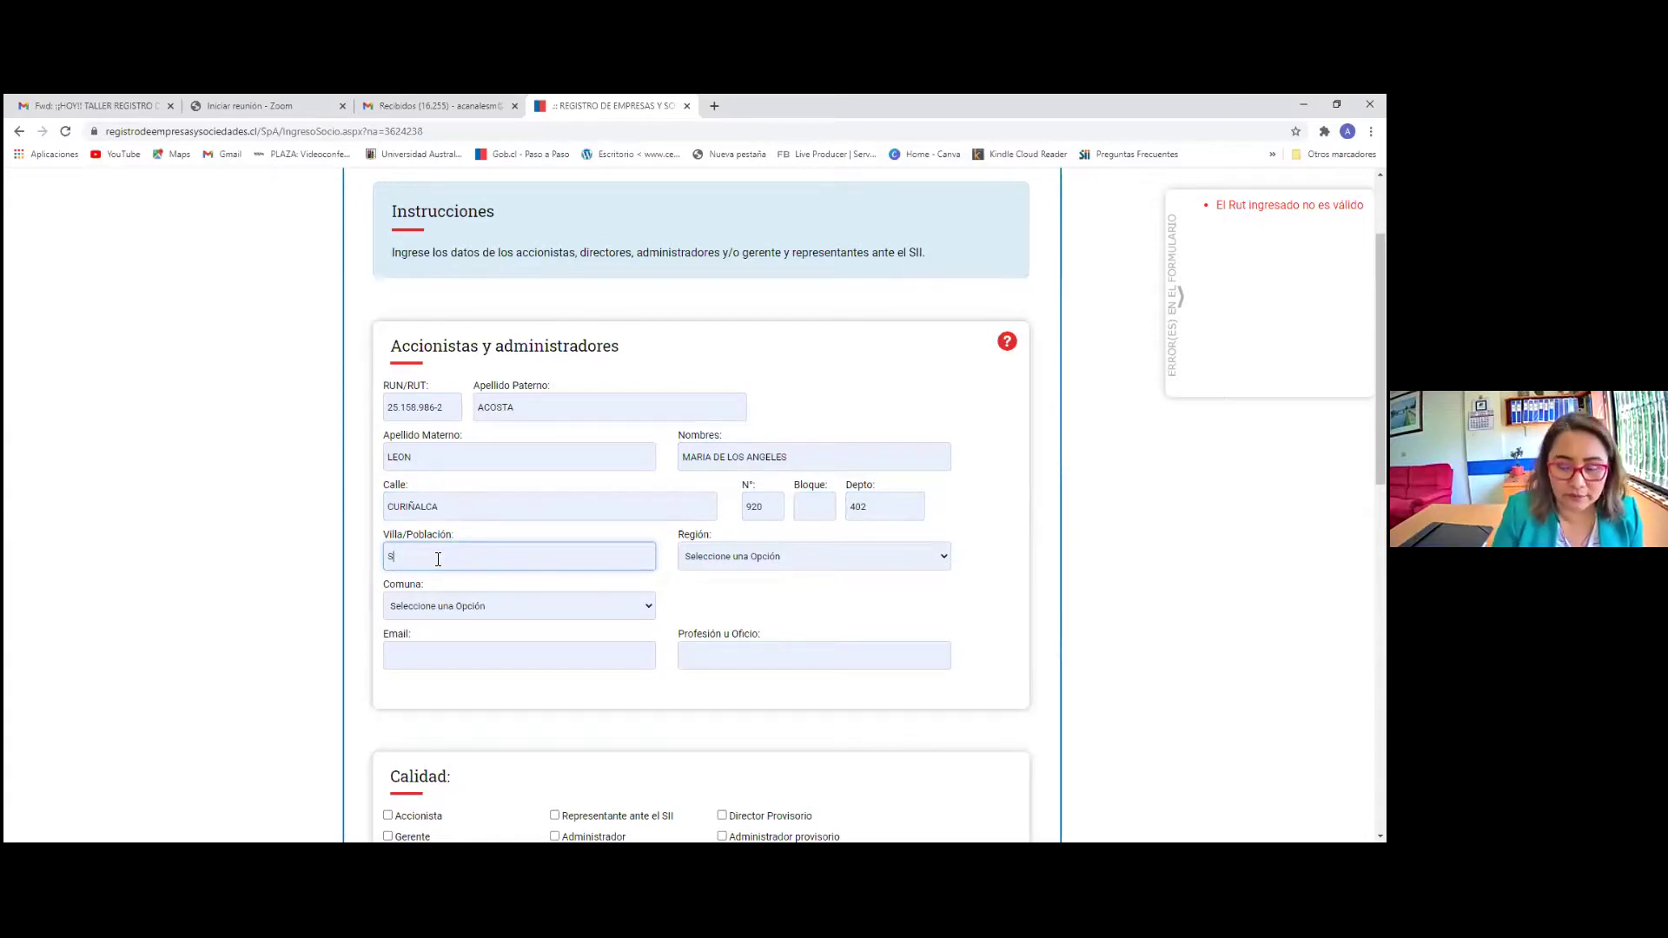
Set region Metropolitana de Santiago, commune San Miguel, the suggested e-mail, and profession PROFESORA INGLES
left_click(775, 558)
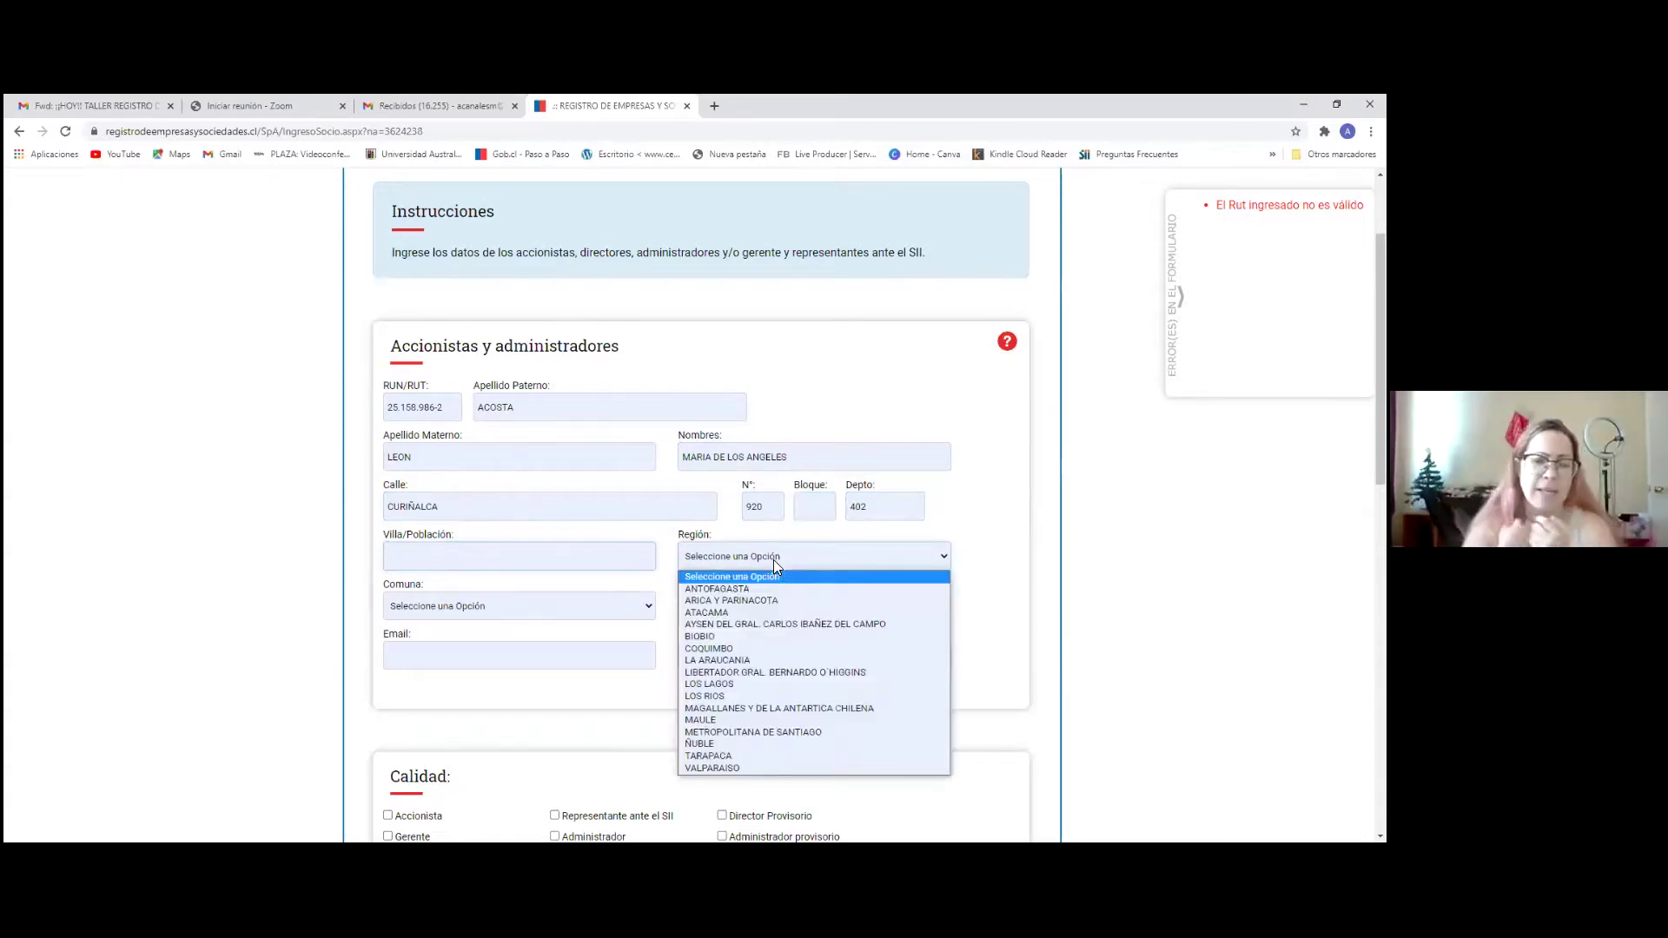
left_click(750, 731)
left_click(451, 613)
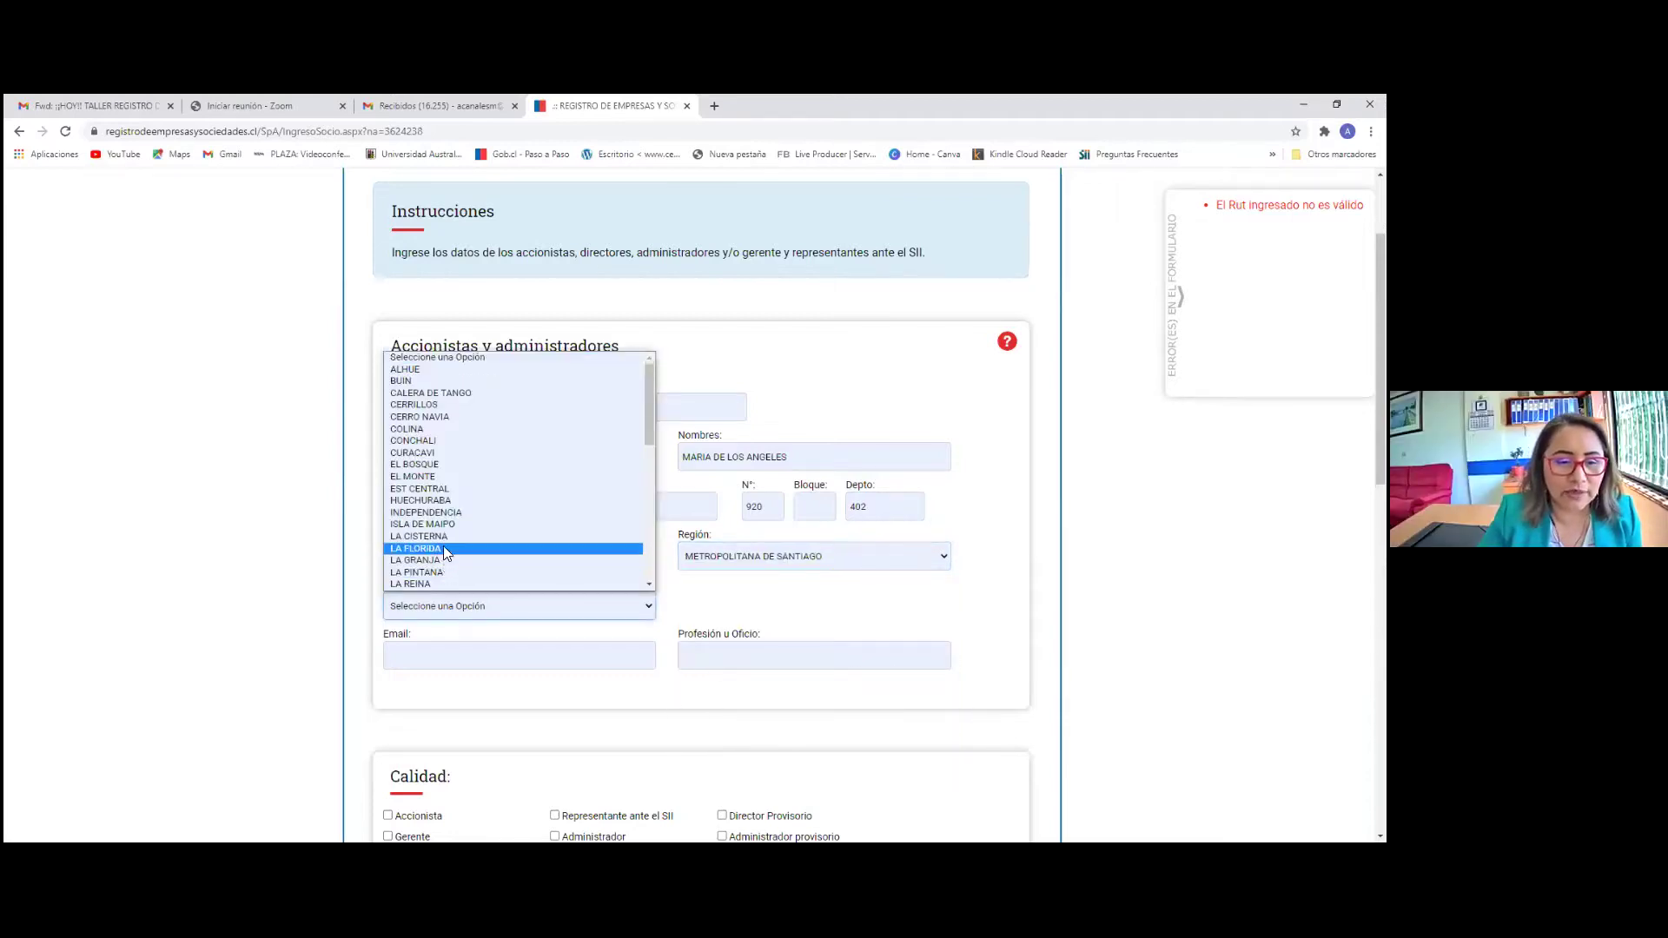
scroll(442, 552, "down", 8)
left_click(434, 512)
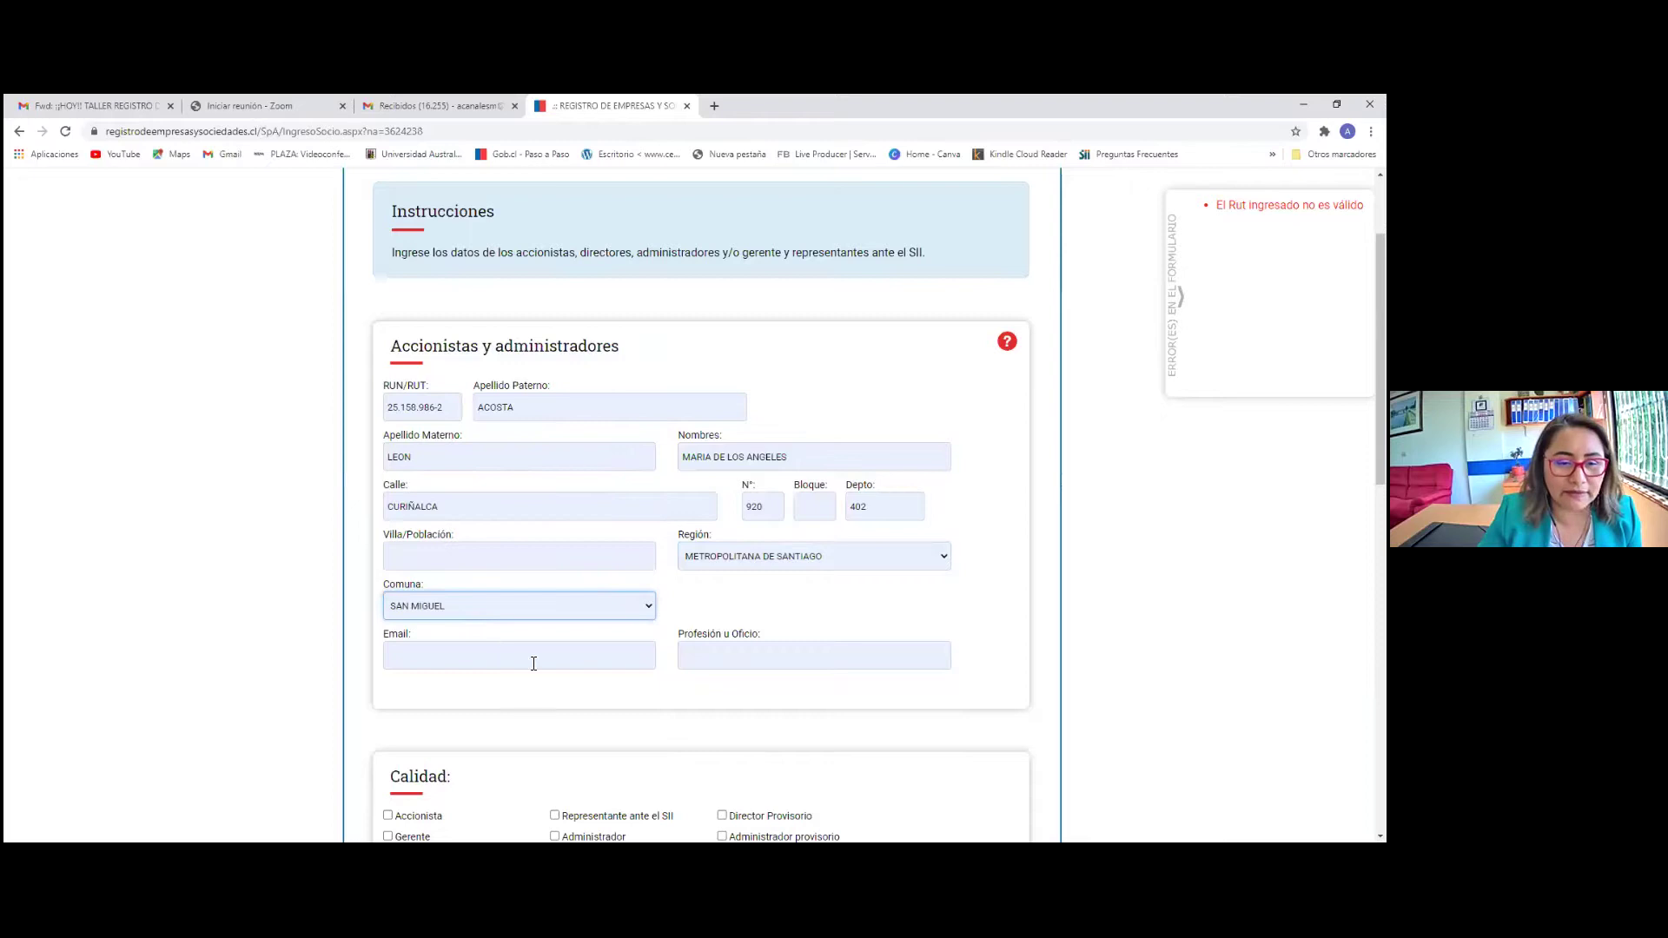
left_click(448, 656)
left_click(478, 689)
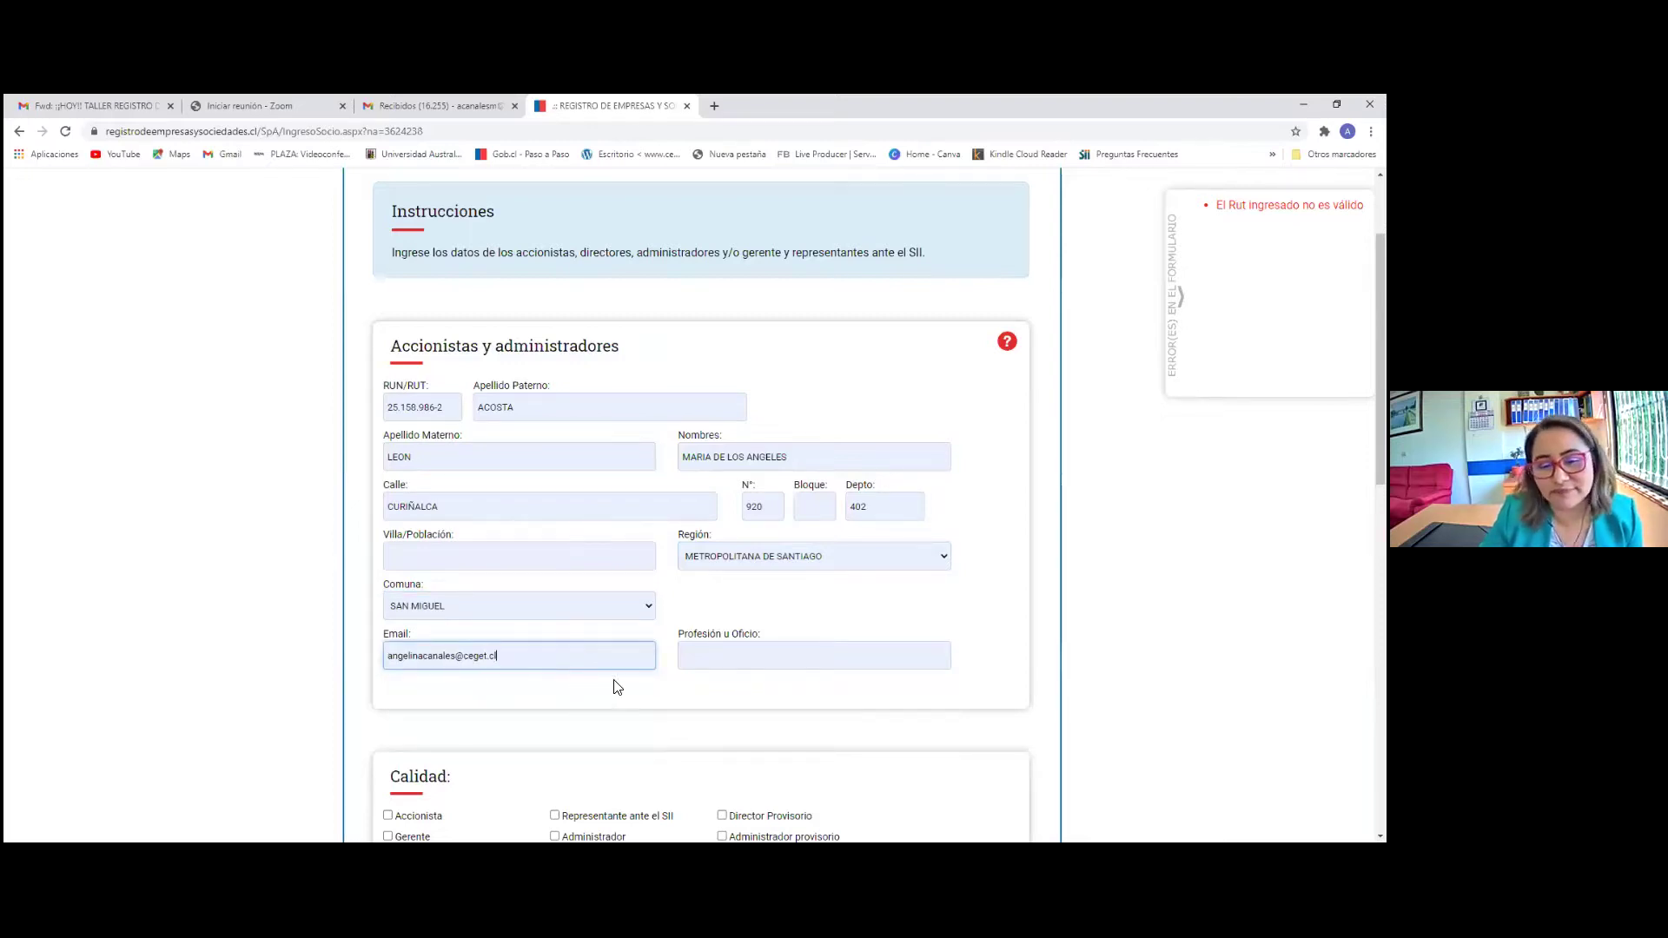
left_click(704, 653)
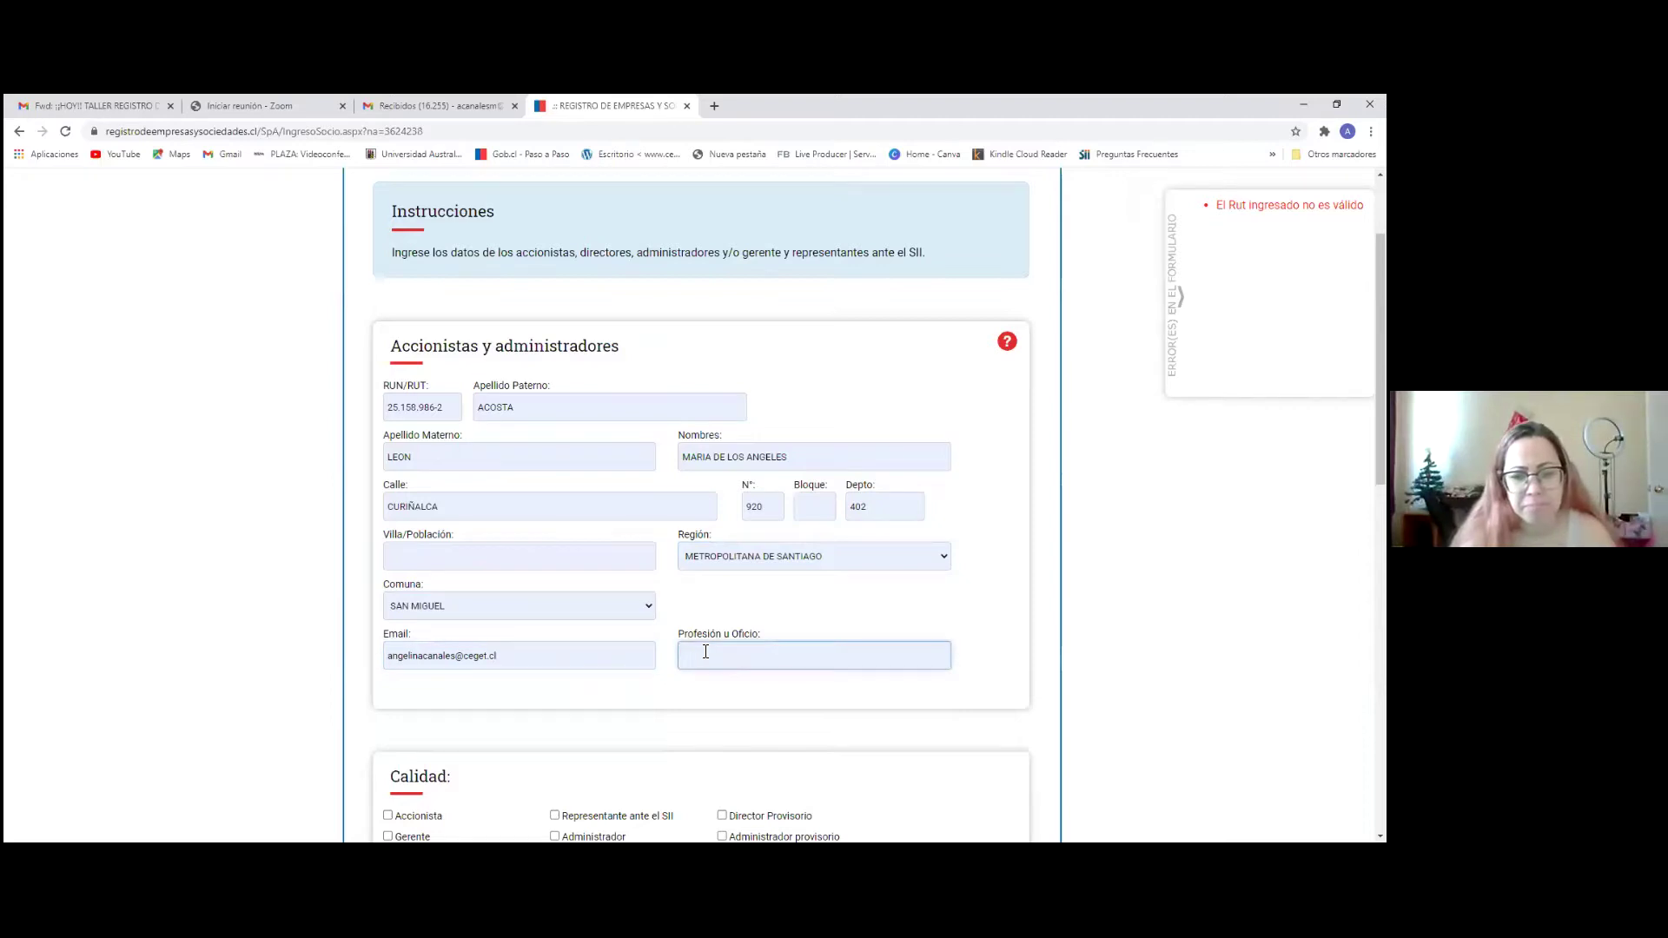
type("PROFES")
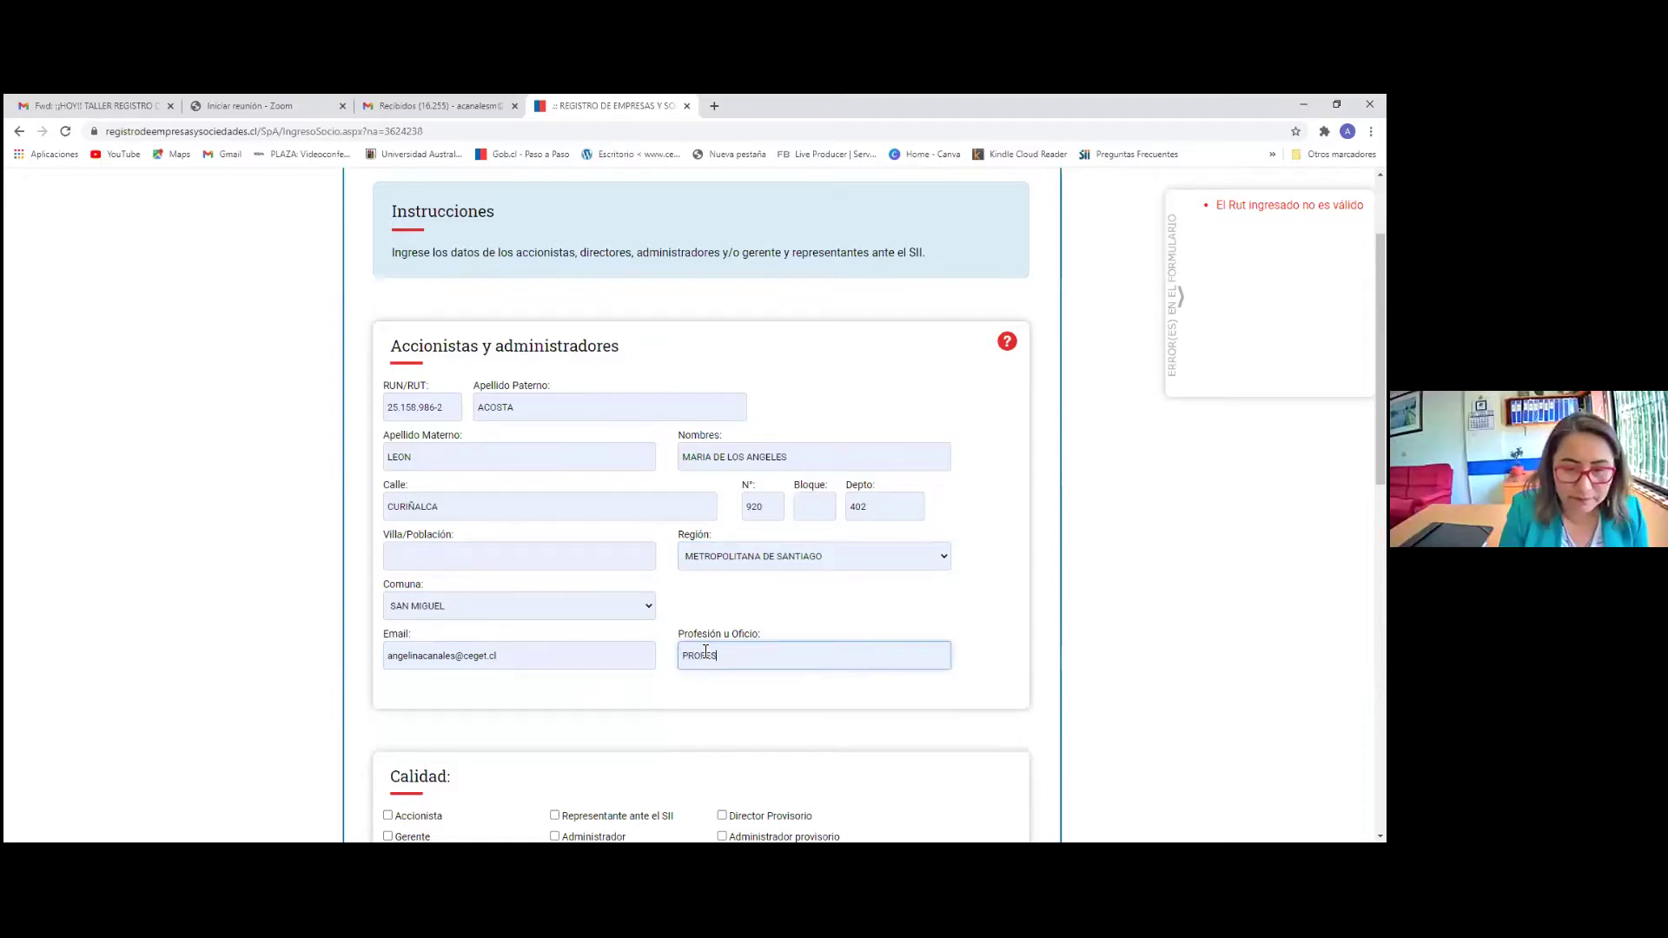
type("ORA INGLES")
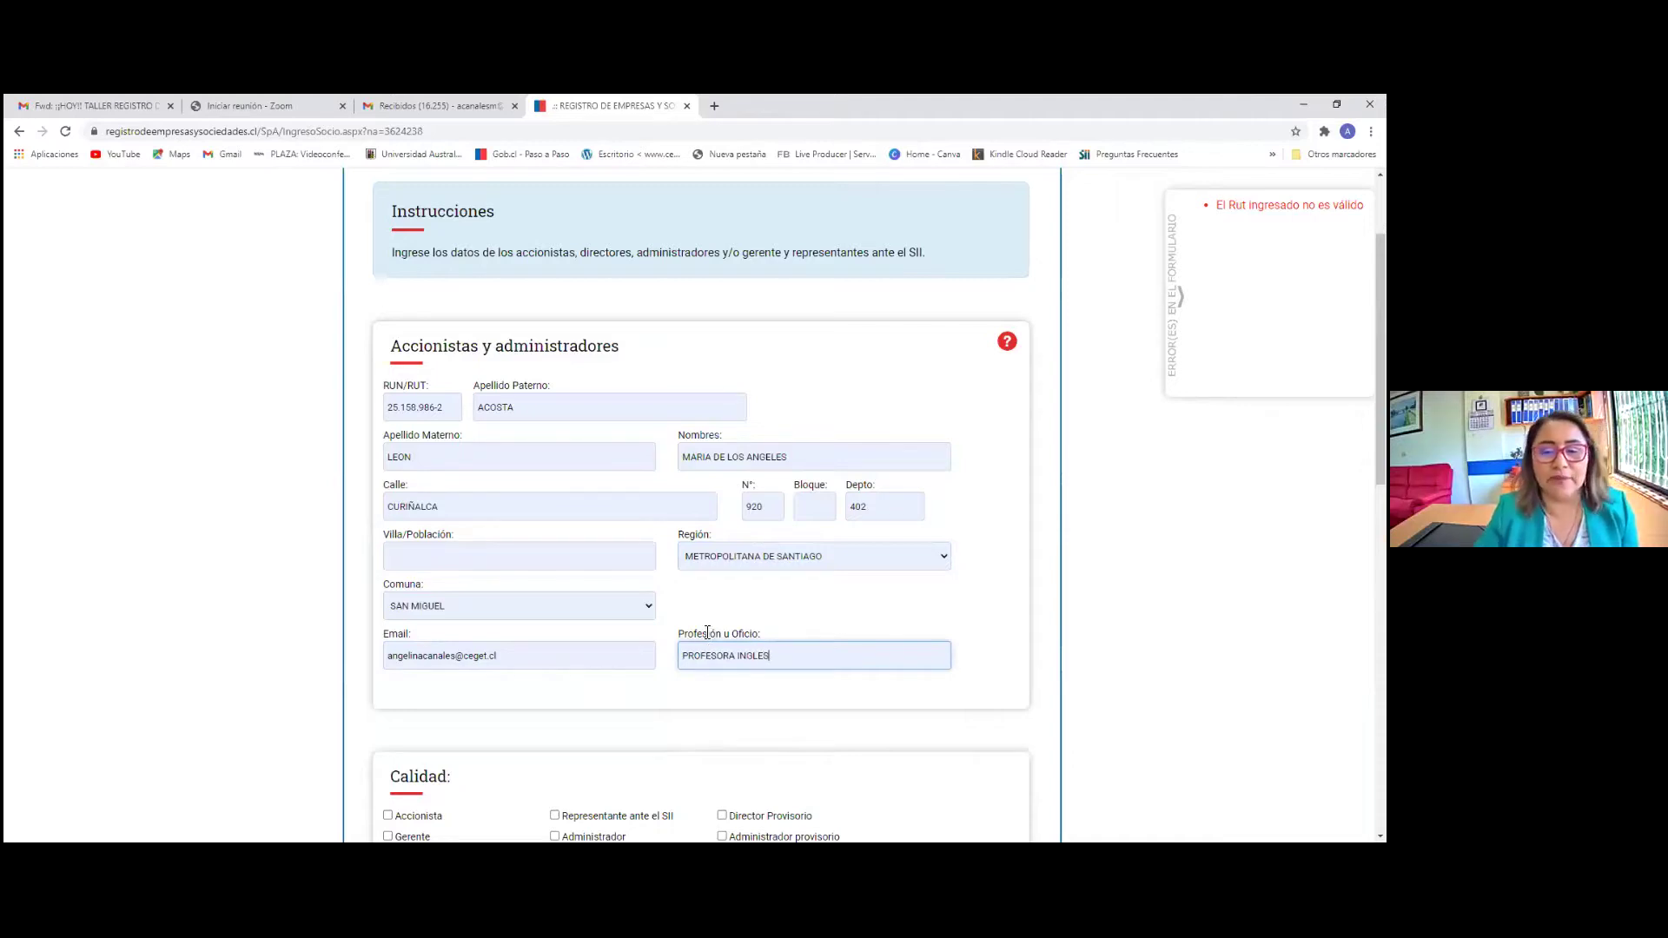
scroll(705, 647, "down", 2)
scroll(706, 648, "down", 2)
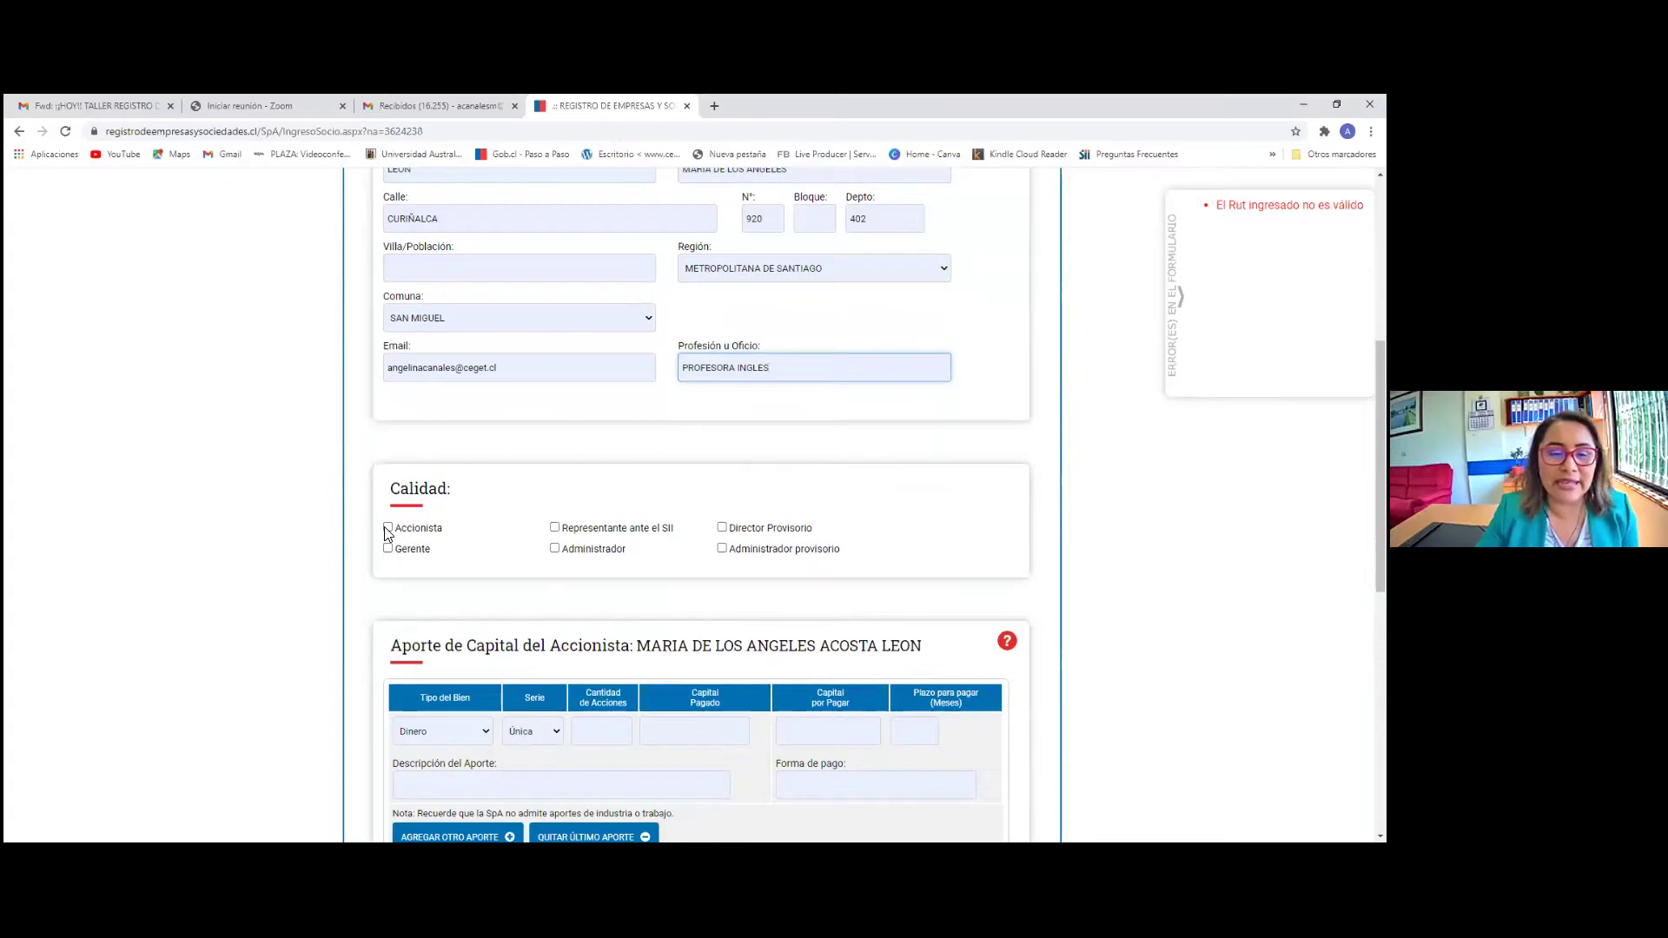
Mark the person as Accionista and re-enter the shareholder's RUT correctly
left_click(387, 530)
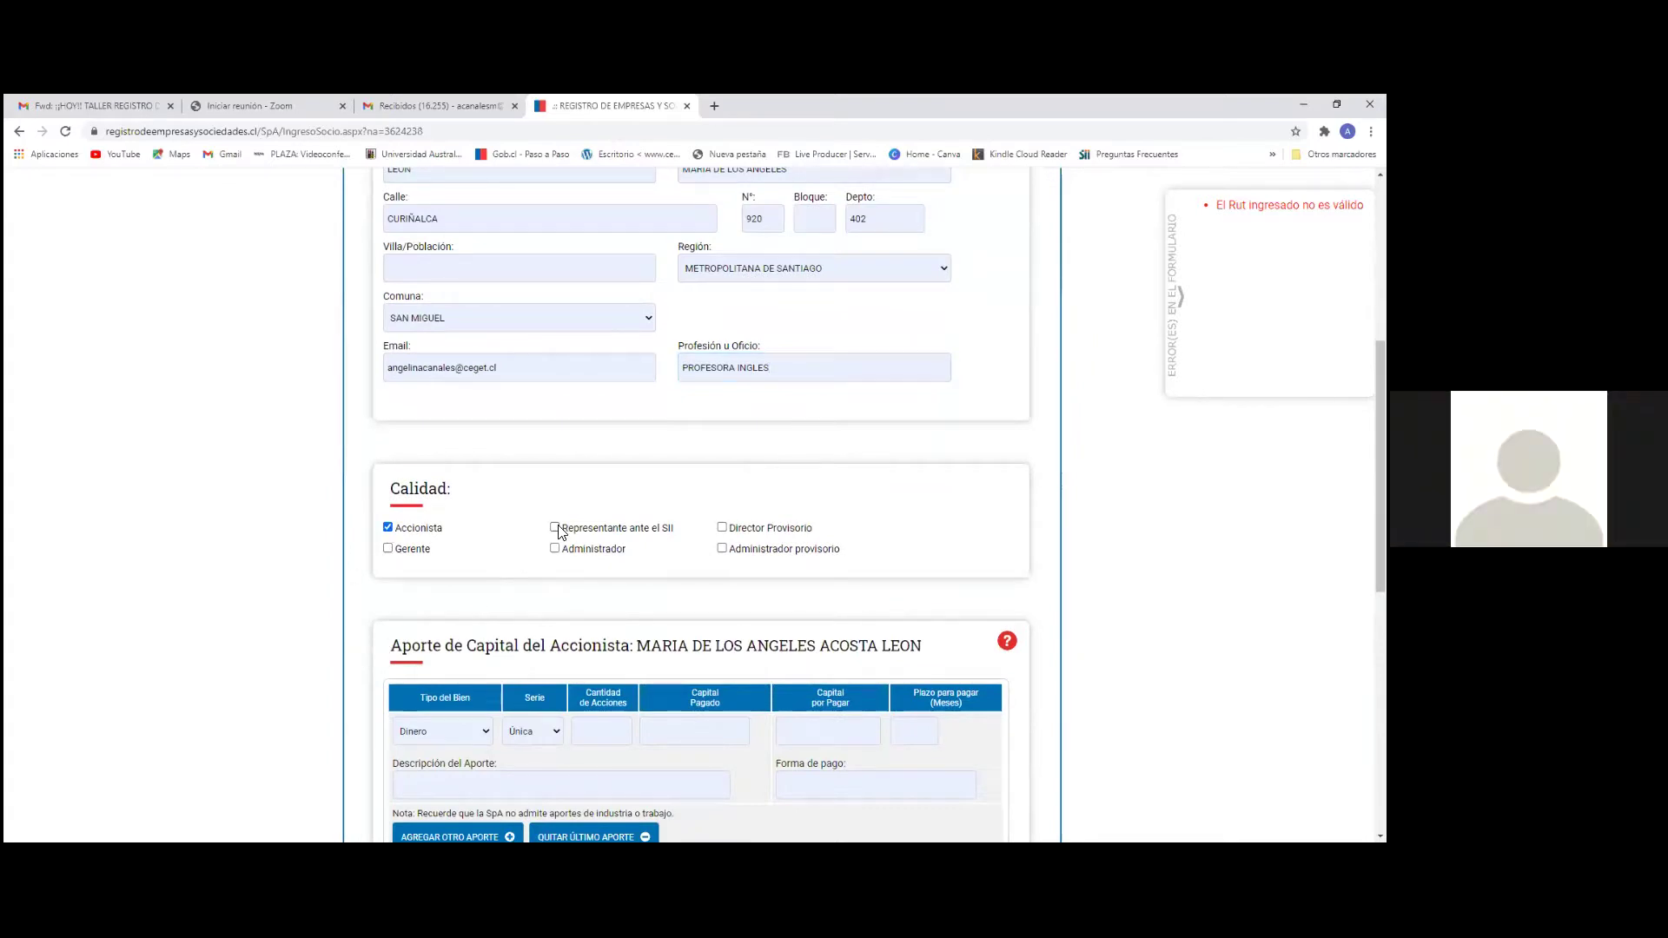
scroll(549, 522, "up", 2)
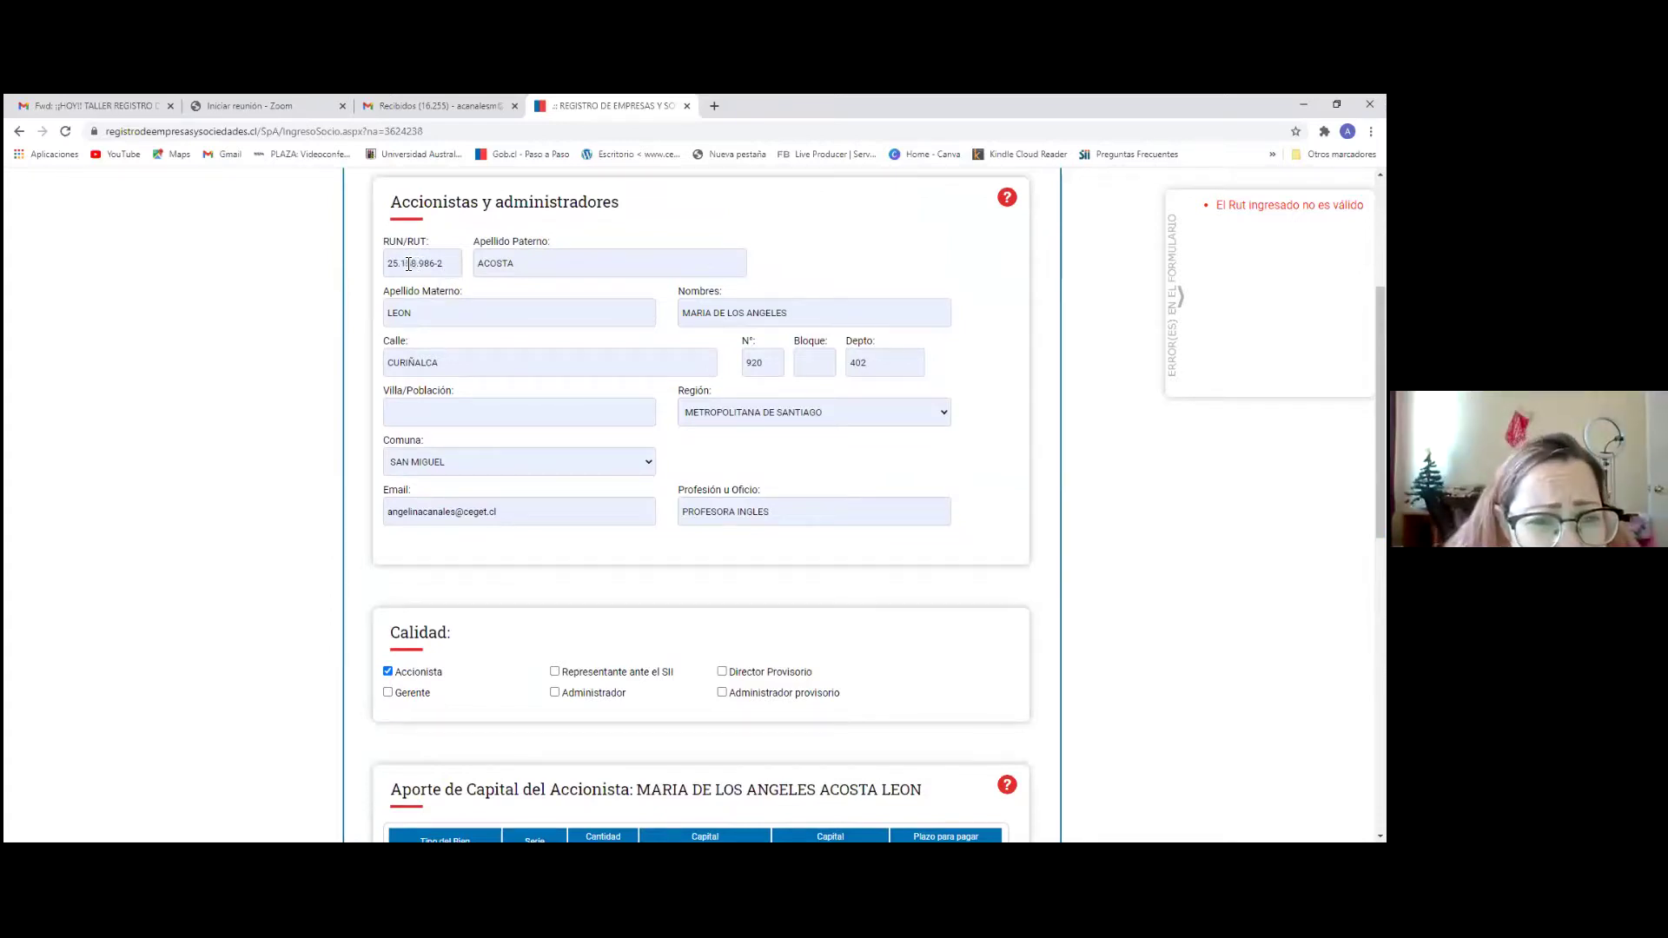
left_click(411, 264)
key("BackSpace")
type("7")
key("BackSpace")
key("BackSpace")
key("BackSpace")
key("BackSpace")
key("BackSpace")
key("BackSpace")
key("BackSpace")
key("BackSpace")
key("BackSpace")
key("BackSpace")
key("BackSpace")
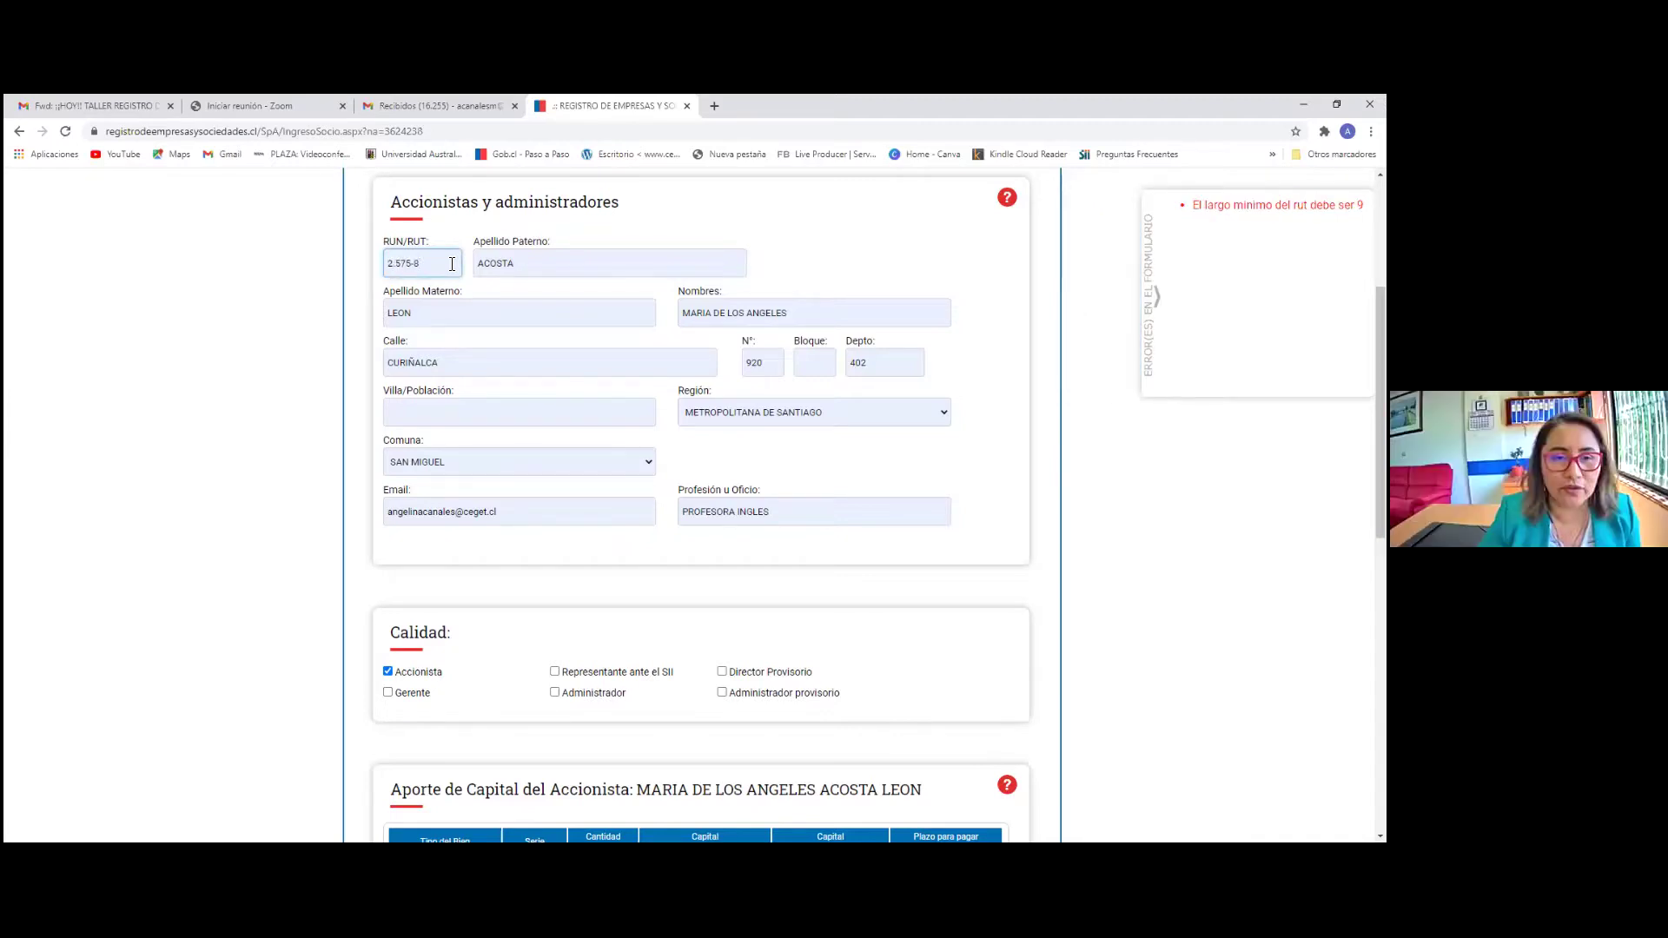
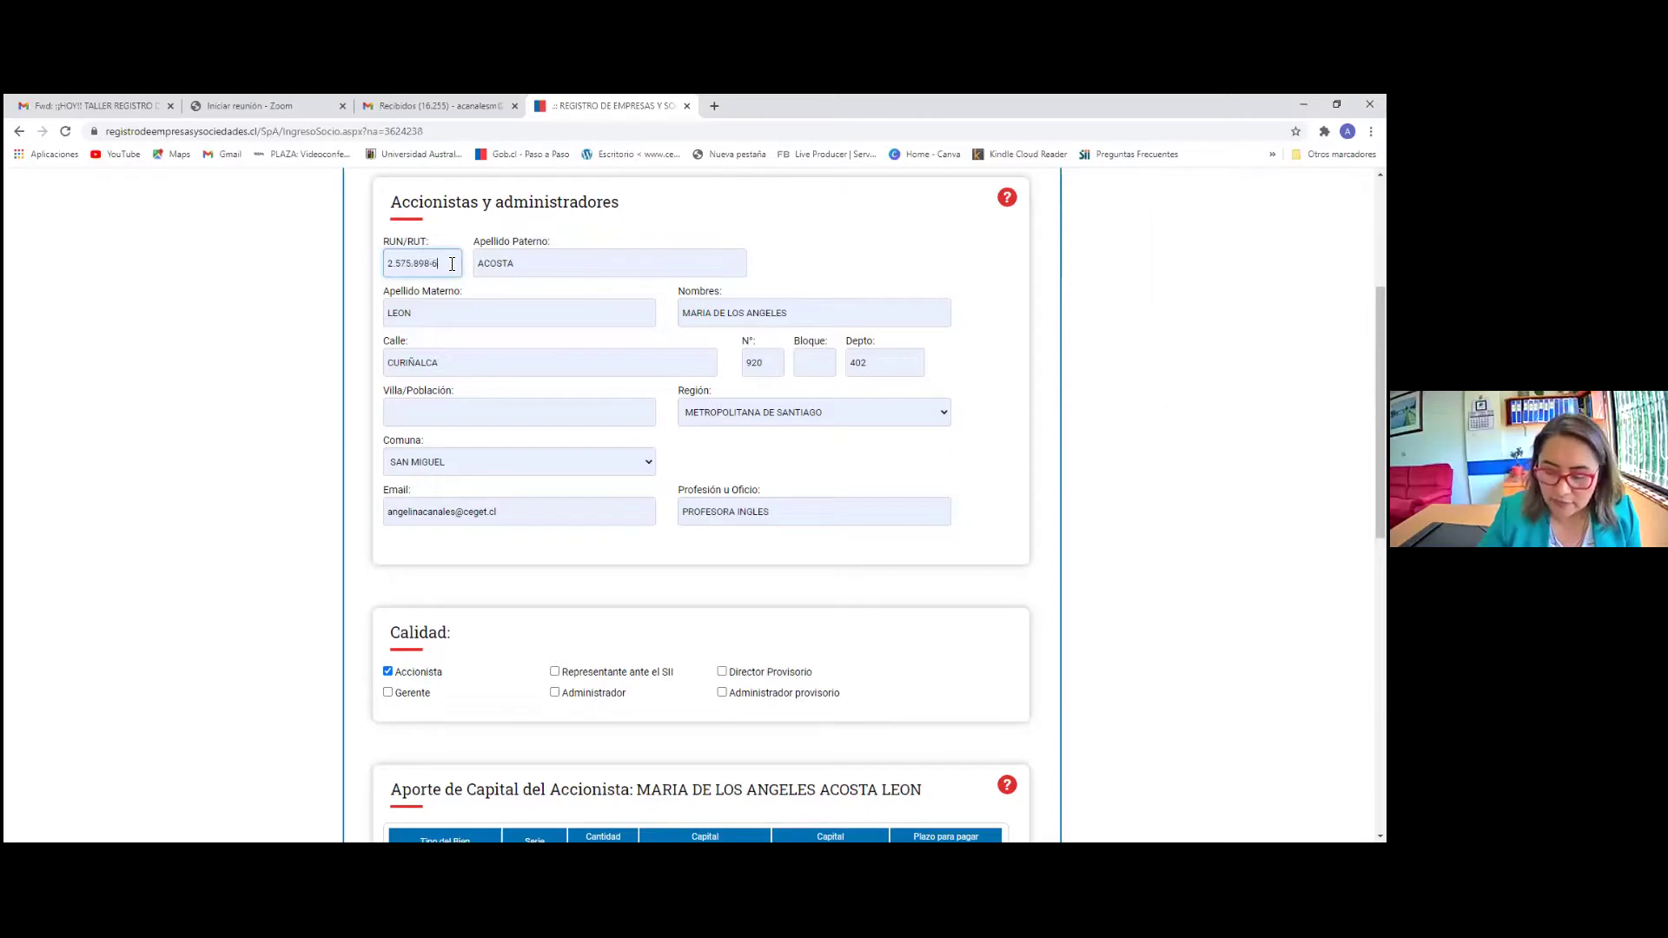
Also mark the person as Gerente and Representante ante el SII
scroll(461, 584, "down", 2)
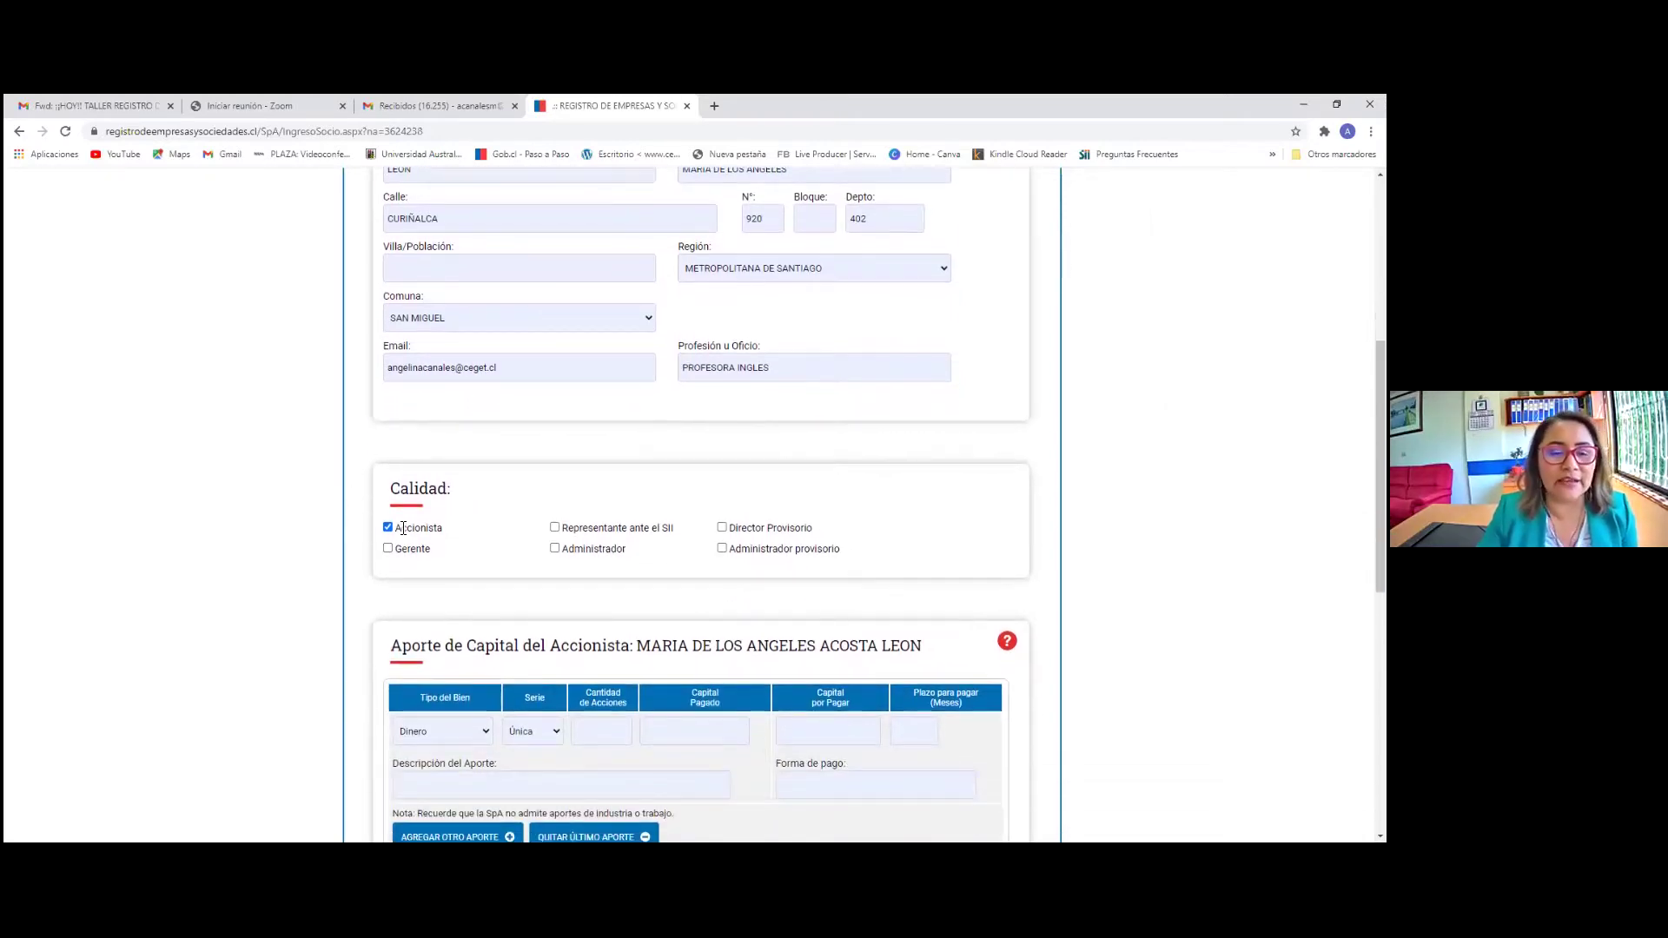
left_click(388, 549)
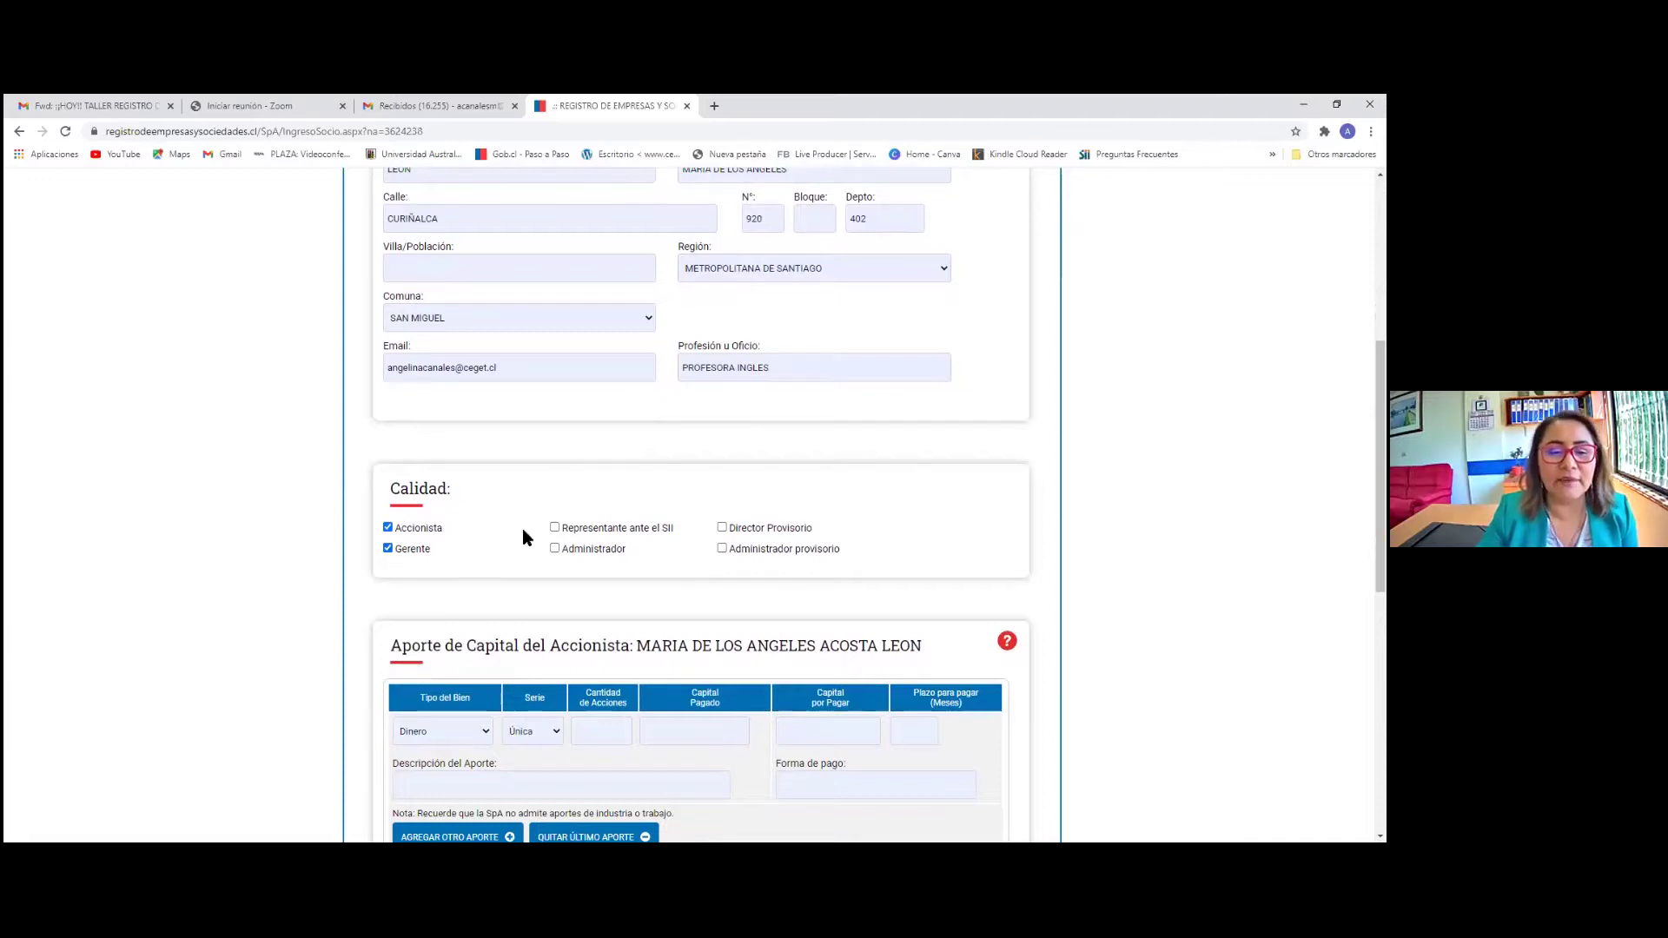
left_click(554, 527)
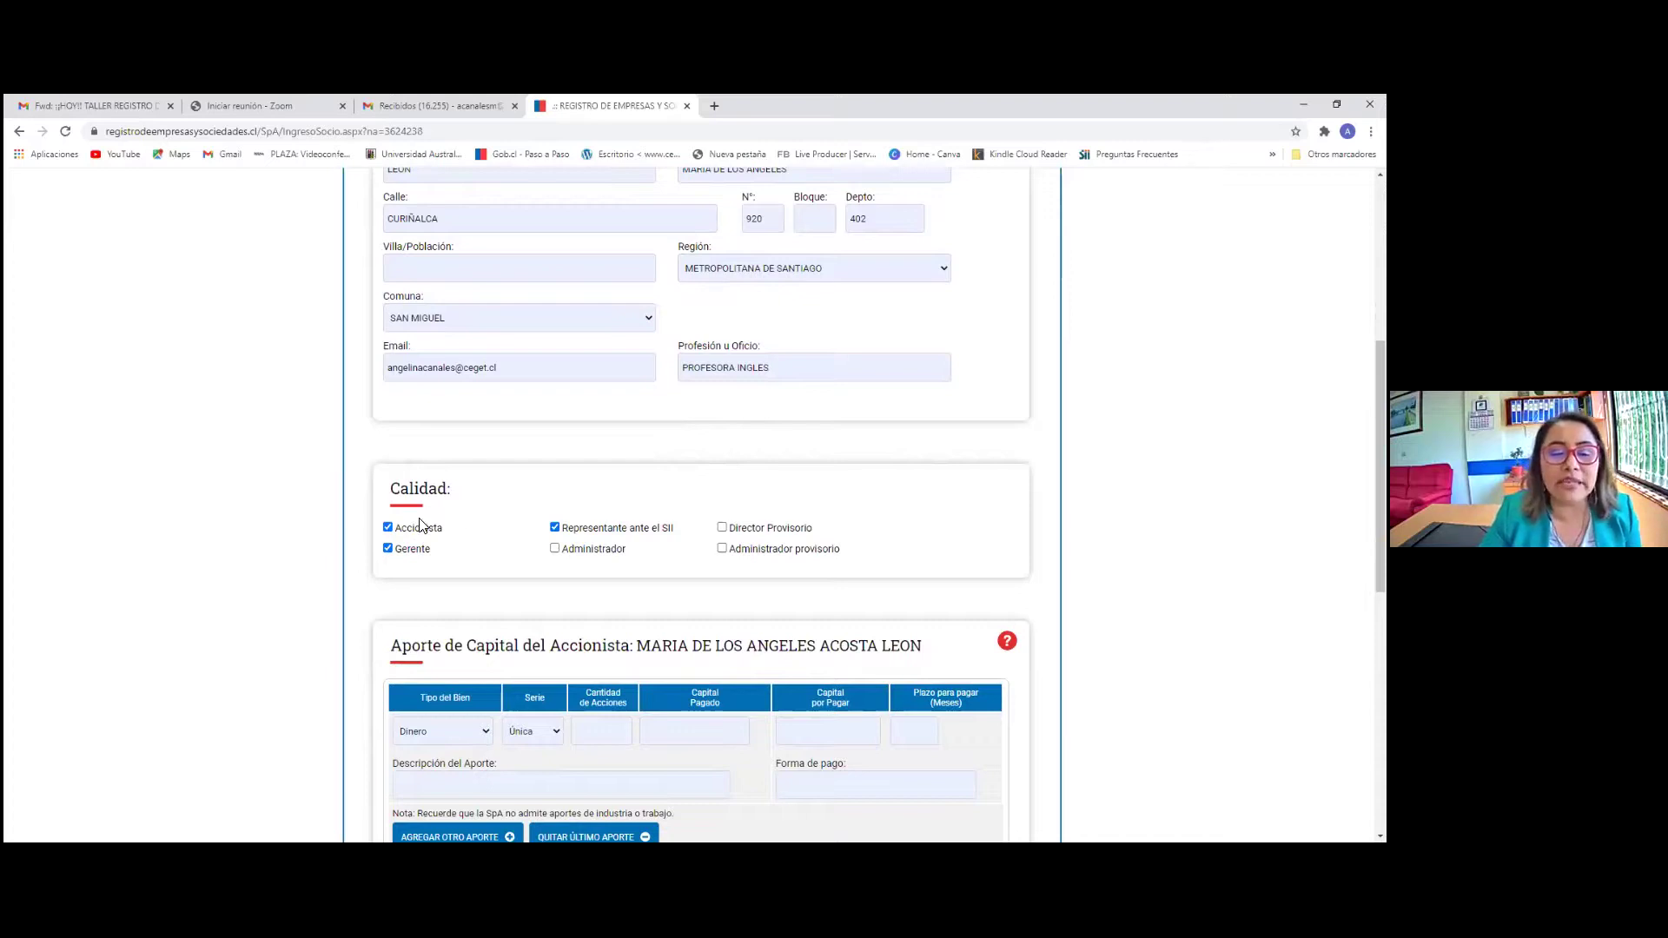
scroll(453, 544, "down", 1)
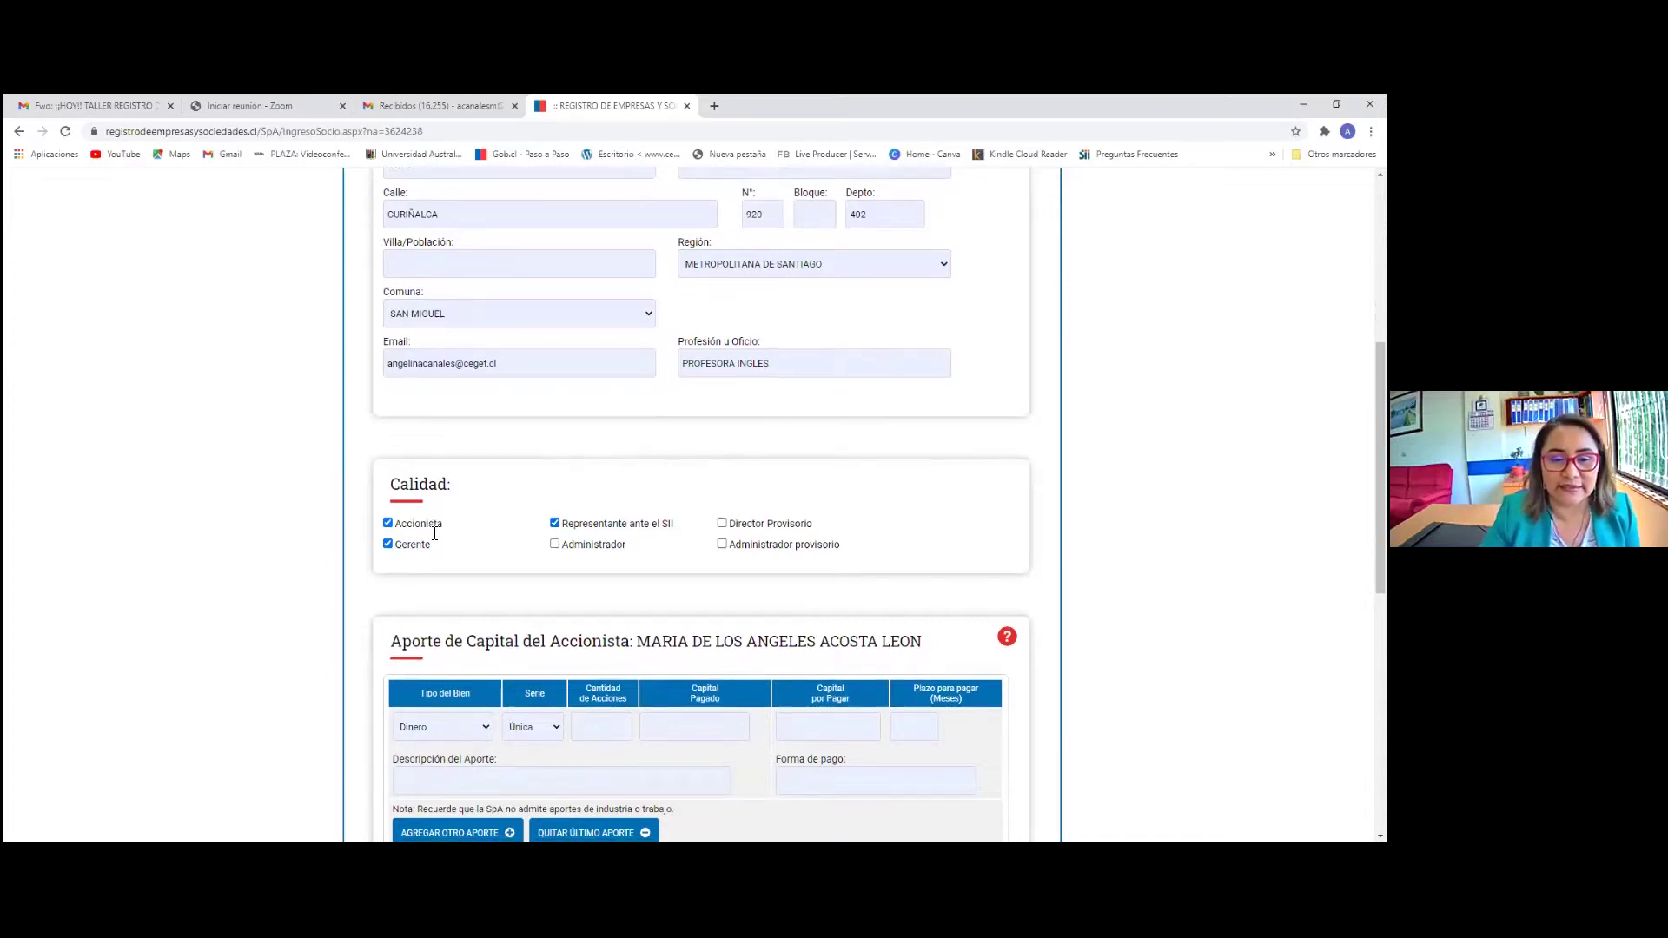
scroll(424, 456, "down", 2)
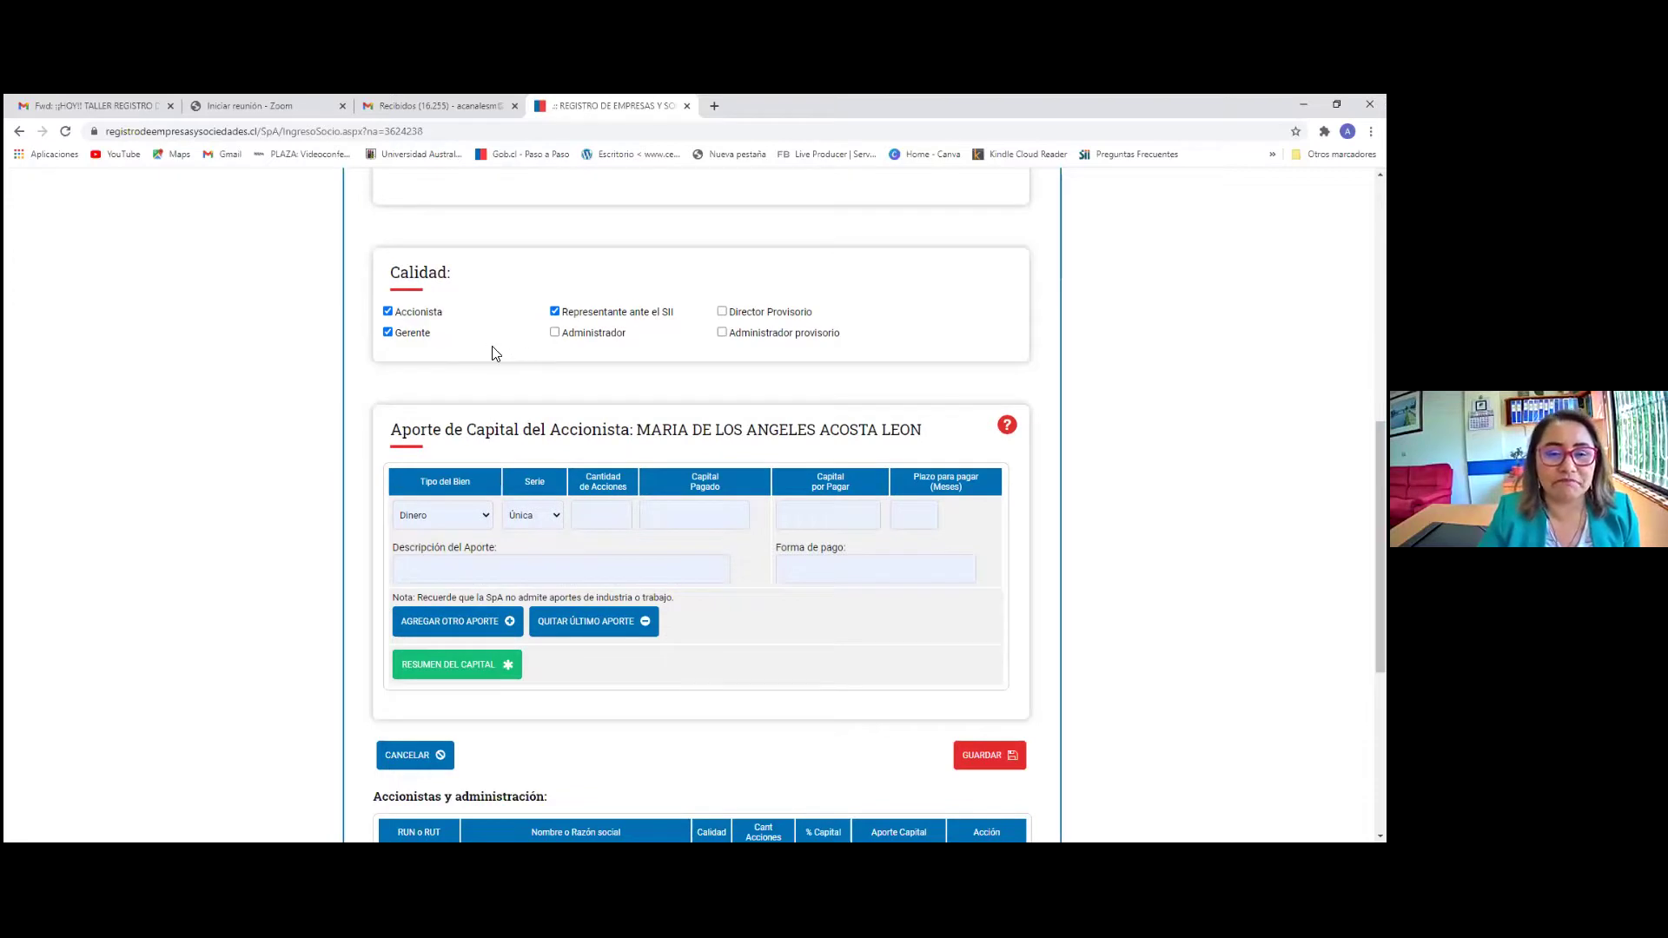
scroll(508, 386, "down", 2)
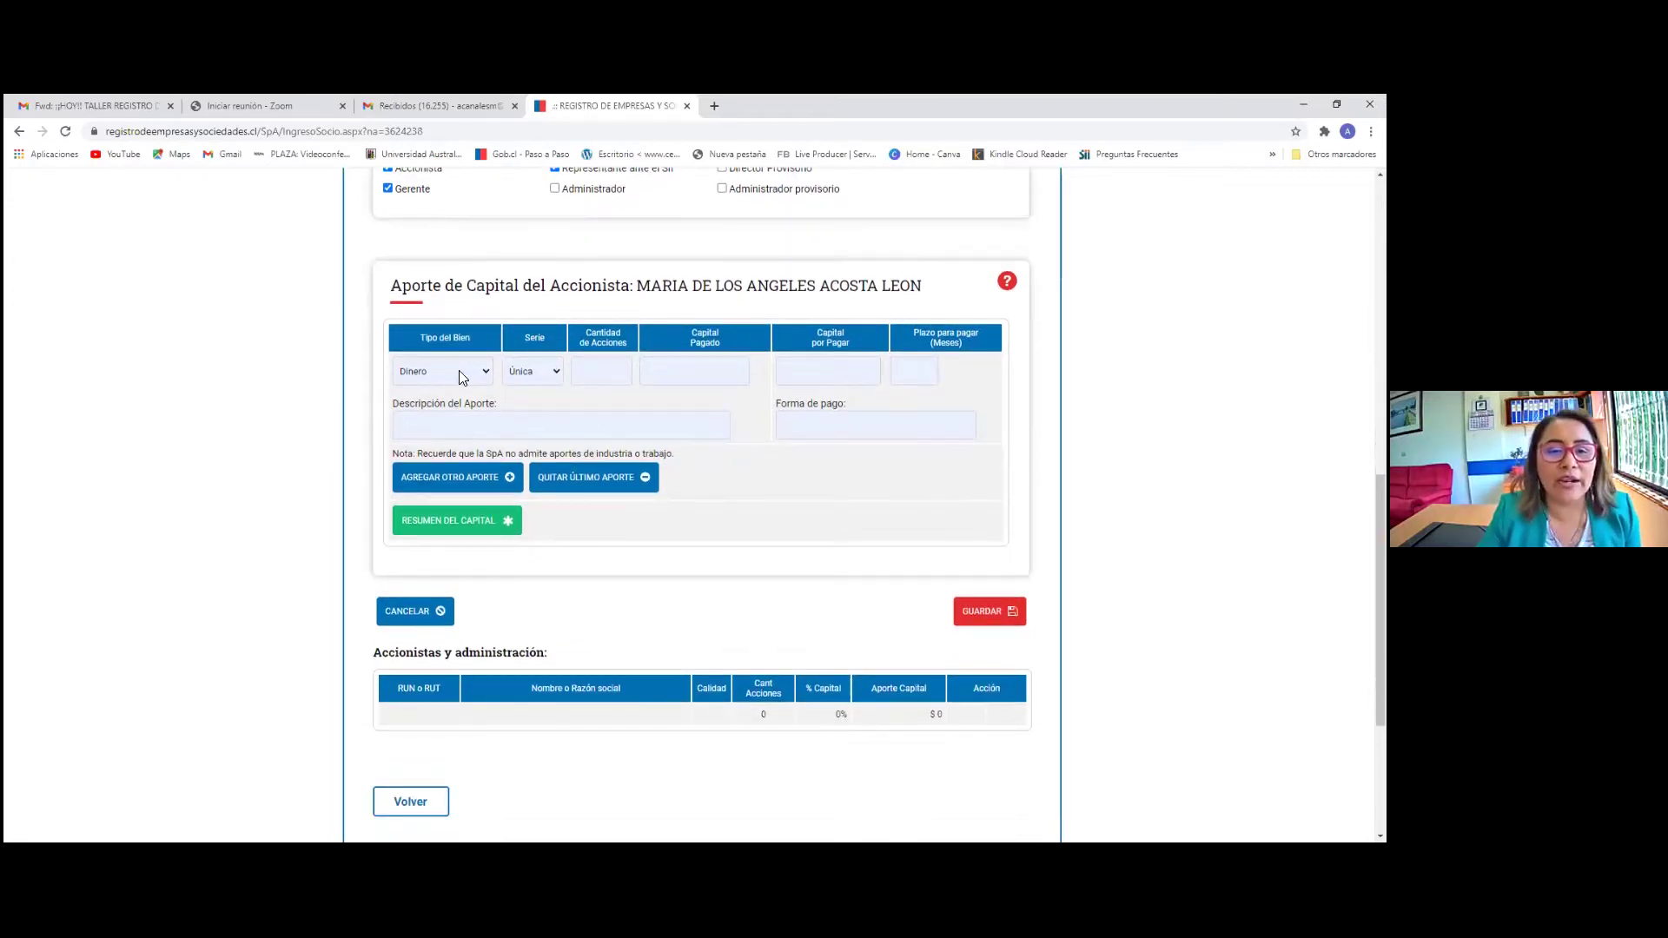
Enter a Dinero capital contribution of 10 shares with 2.500.000 paid-in capital
left_click(441, 372)
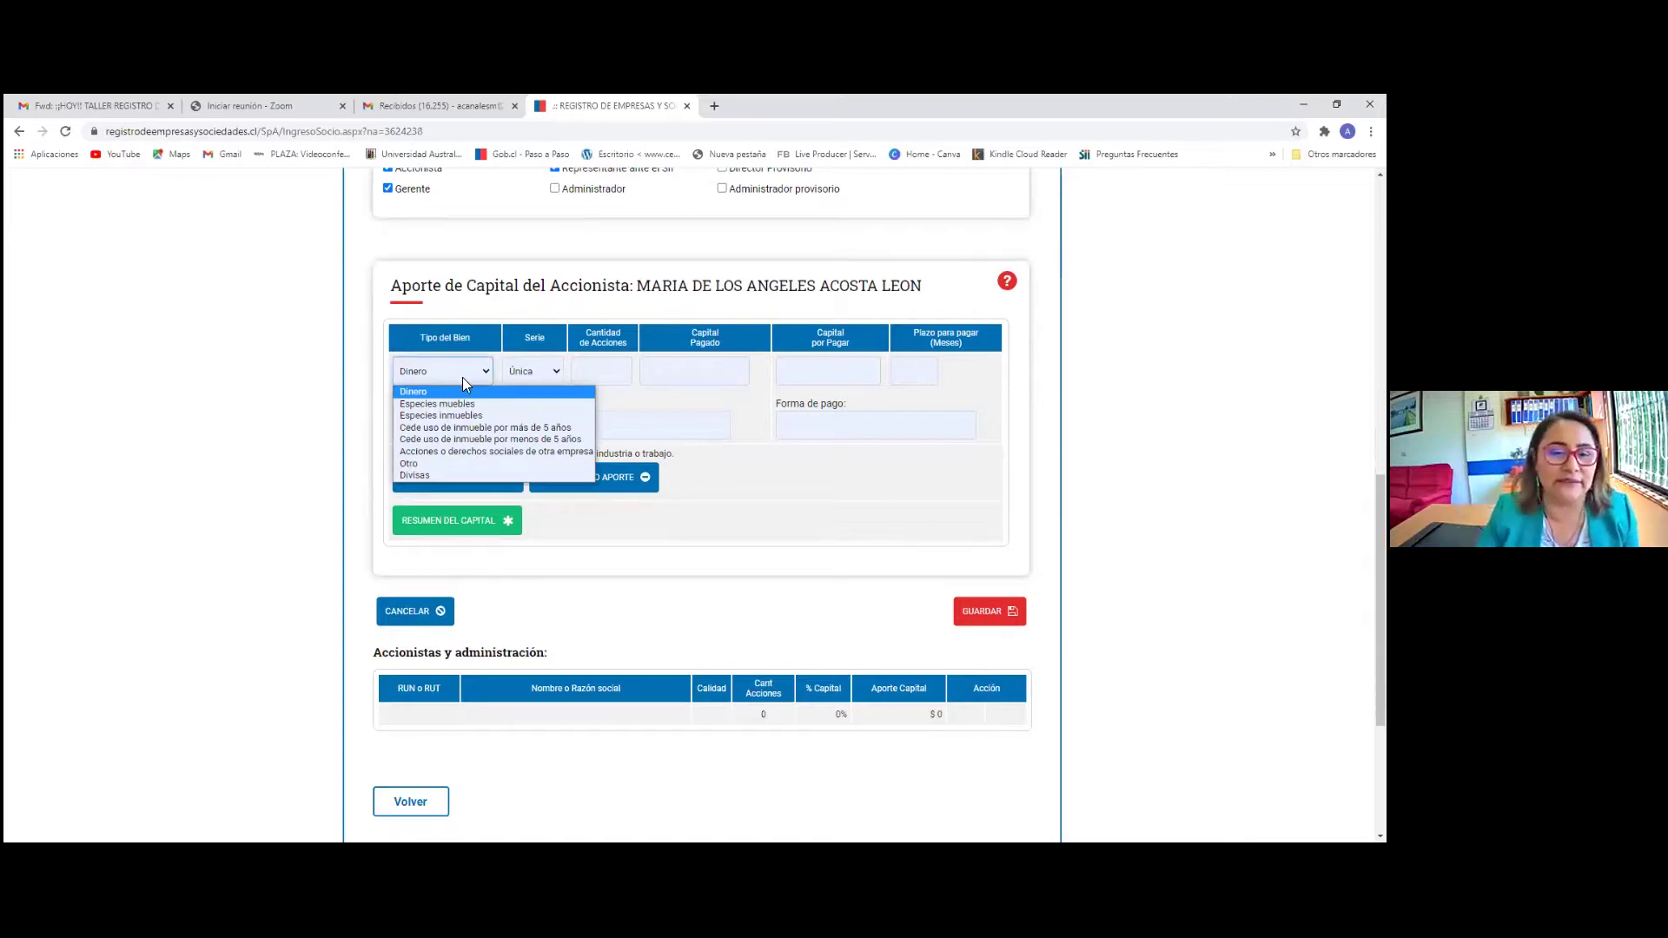
left_click(448, 390)
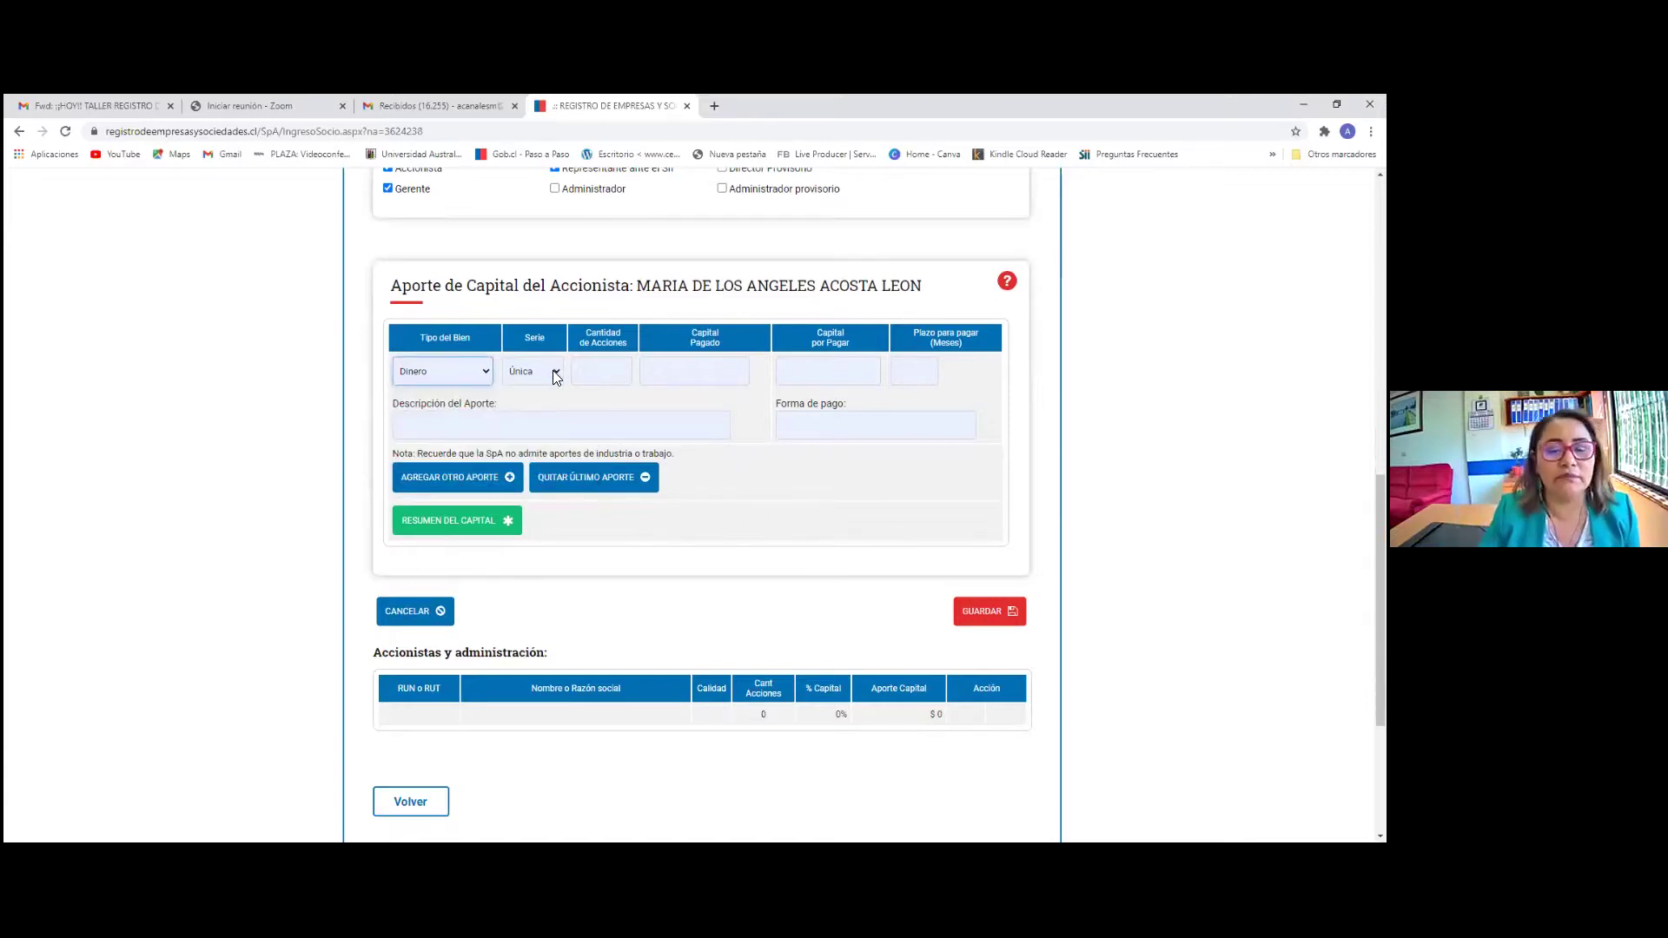
left_click(606, 373)
type("10")
left_click(659, 367)
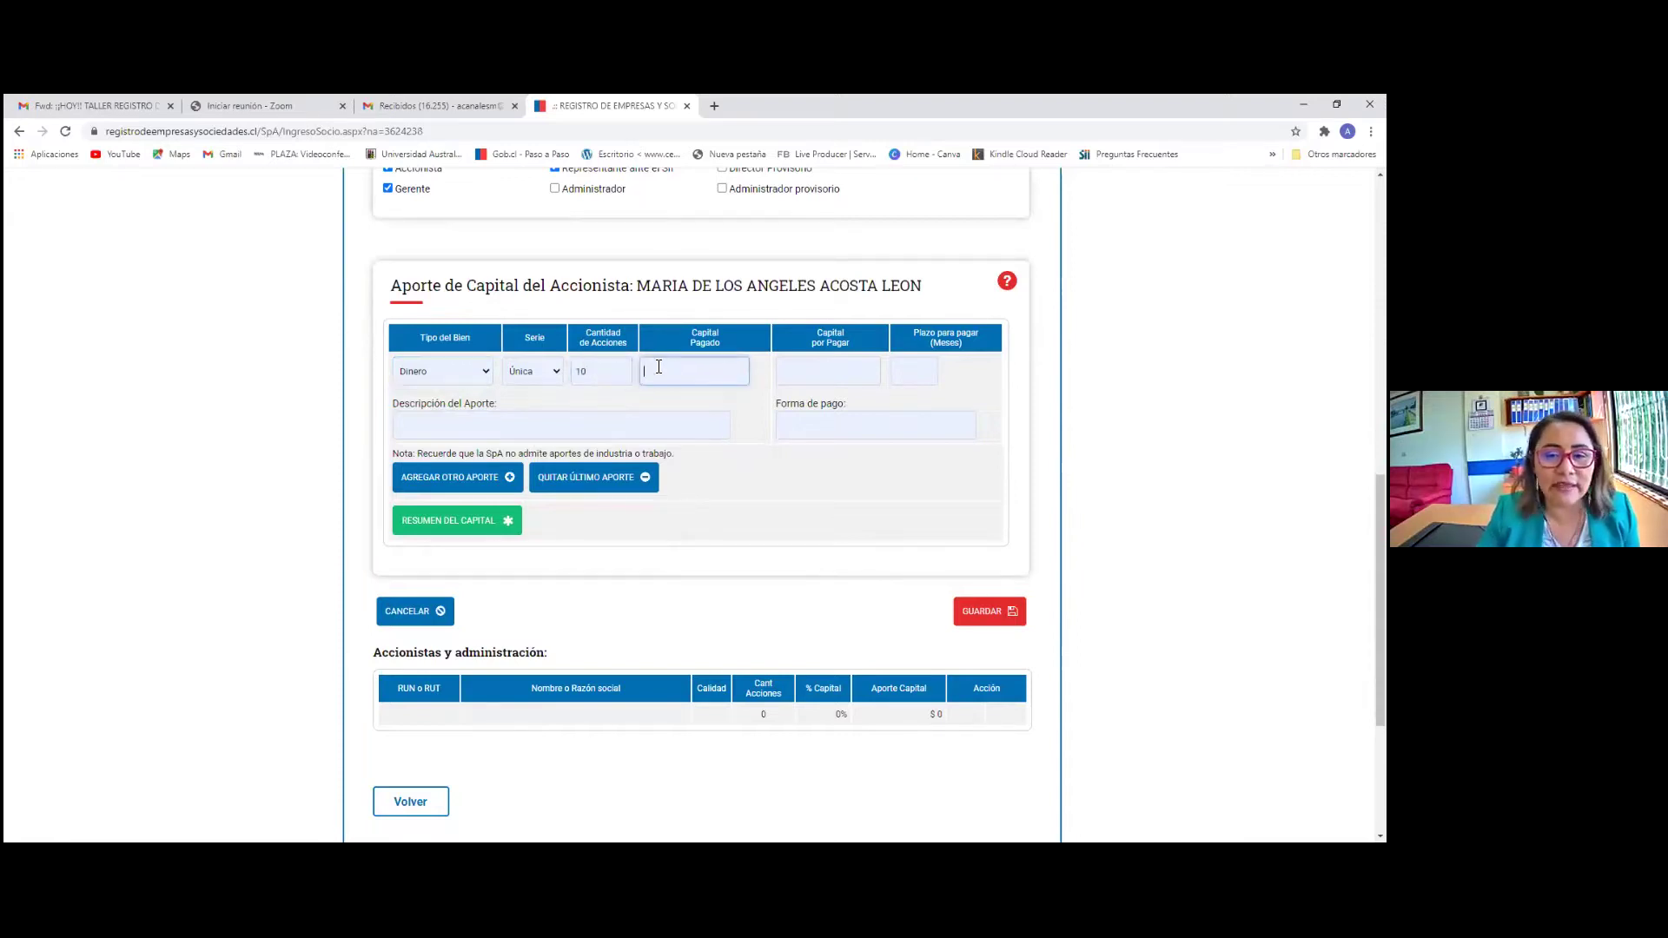
type("2.500.0")
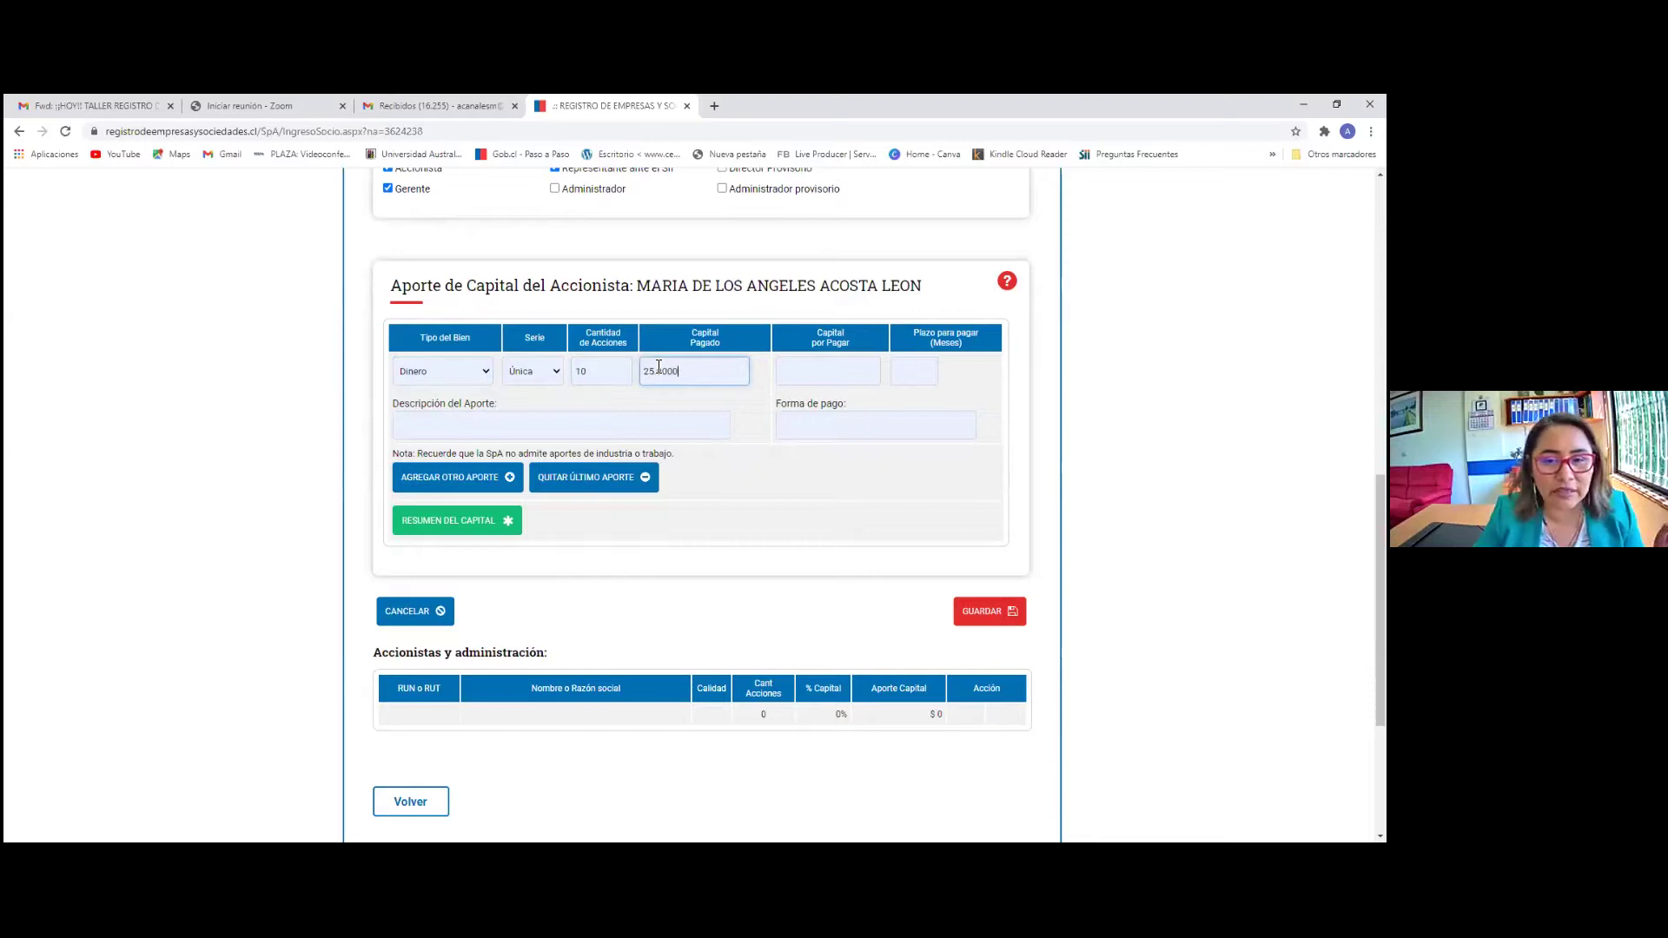
type("0")
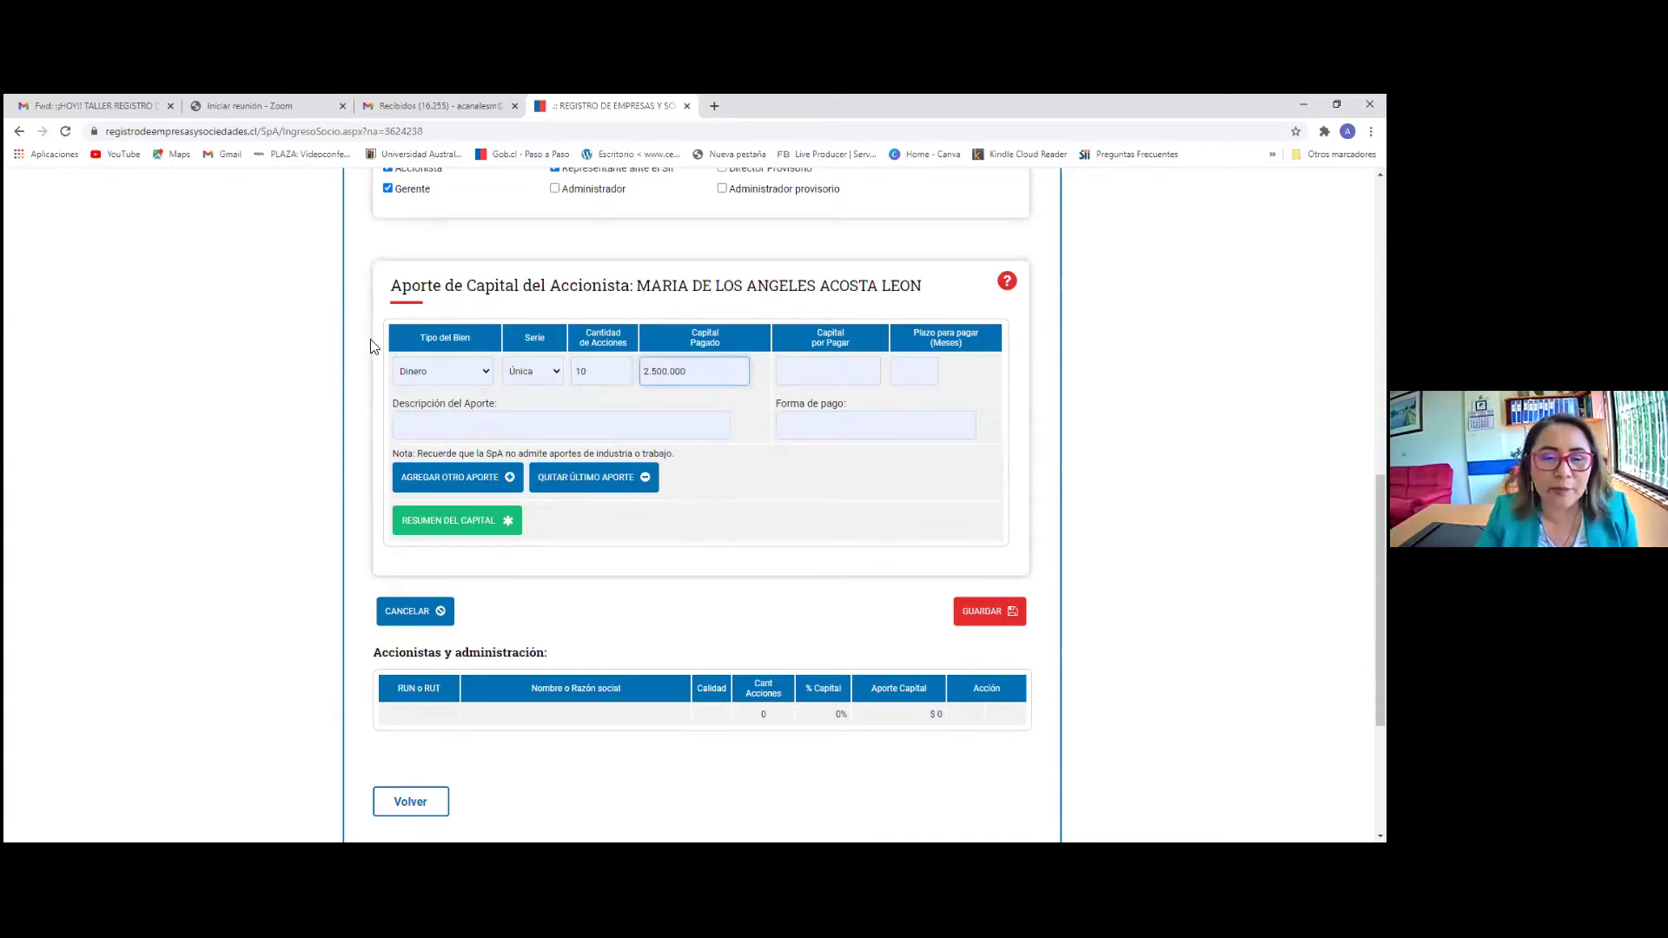
left_click(441, 427)
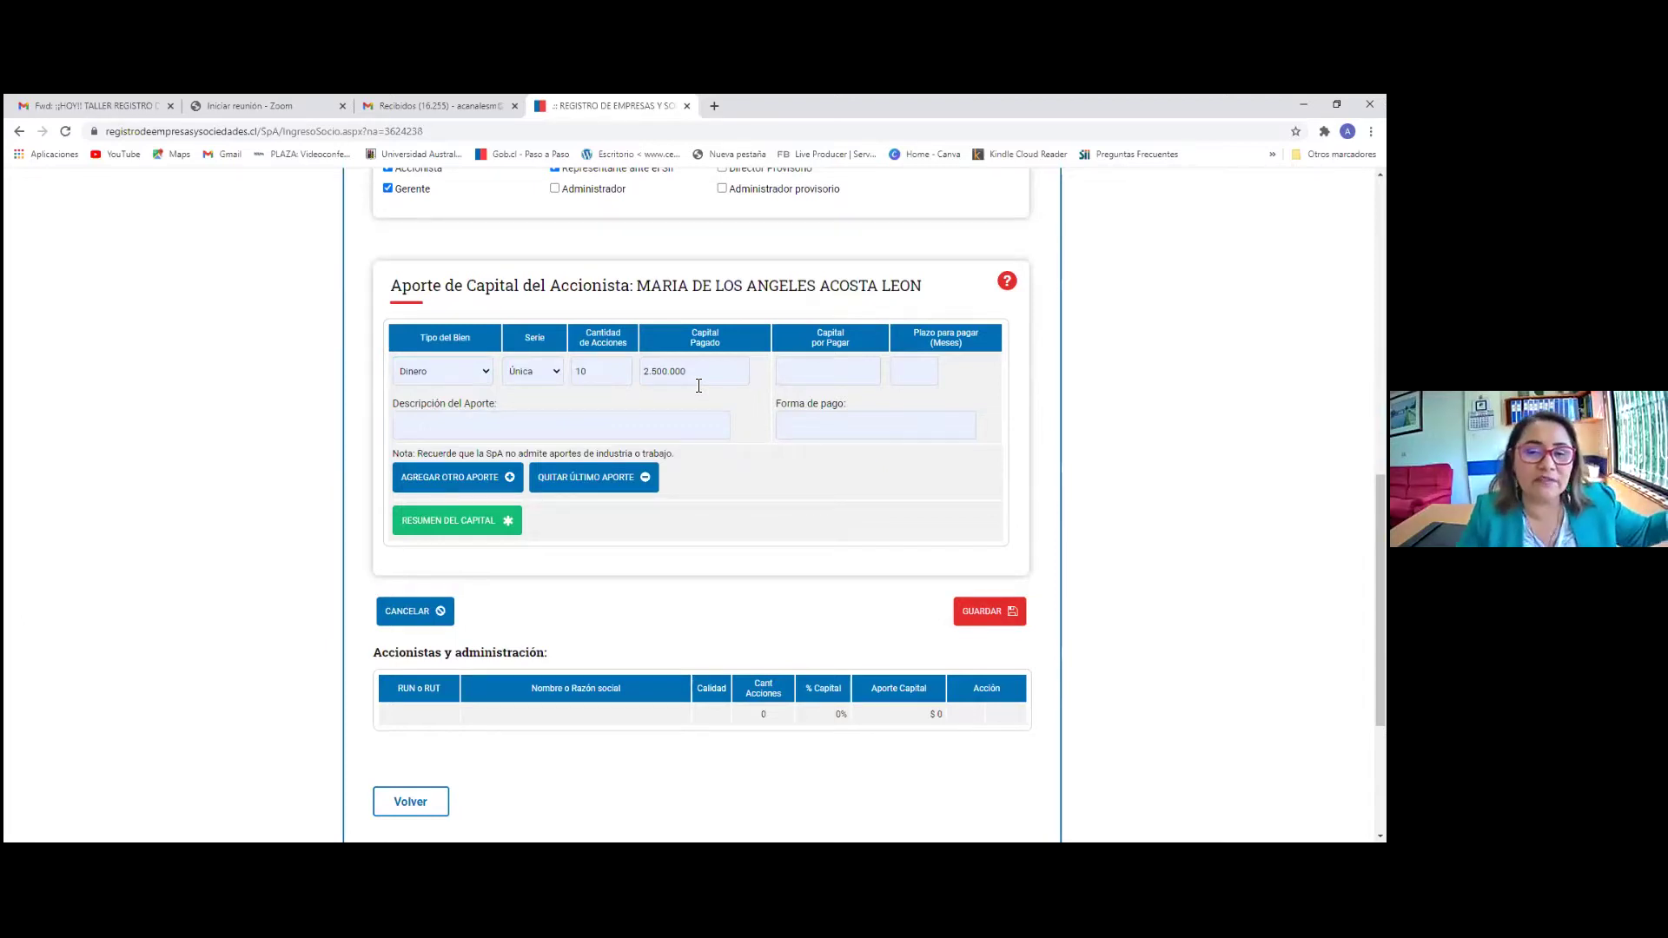
Leave the unpaid capital empty and keep Dinero as the asset type
left_click(826, 368)
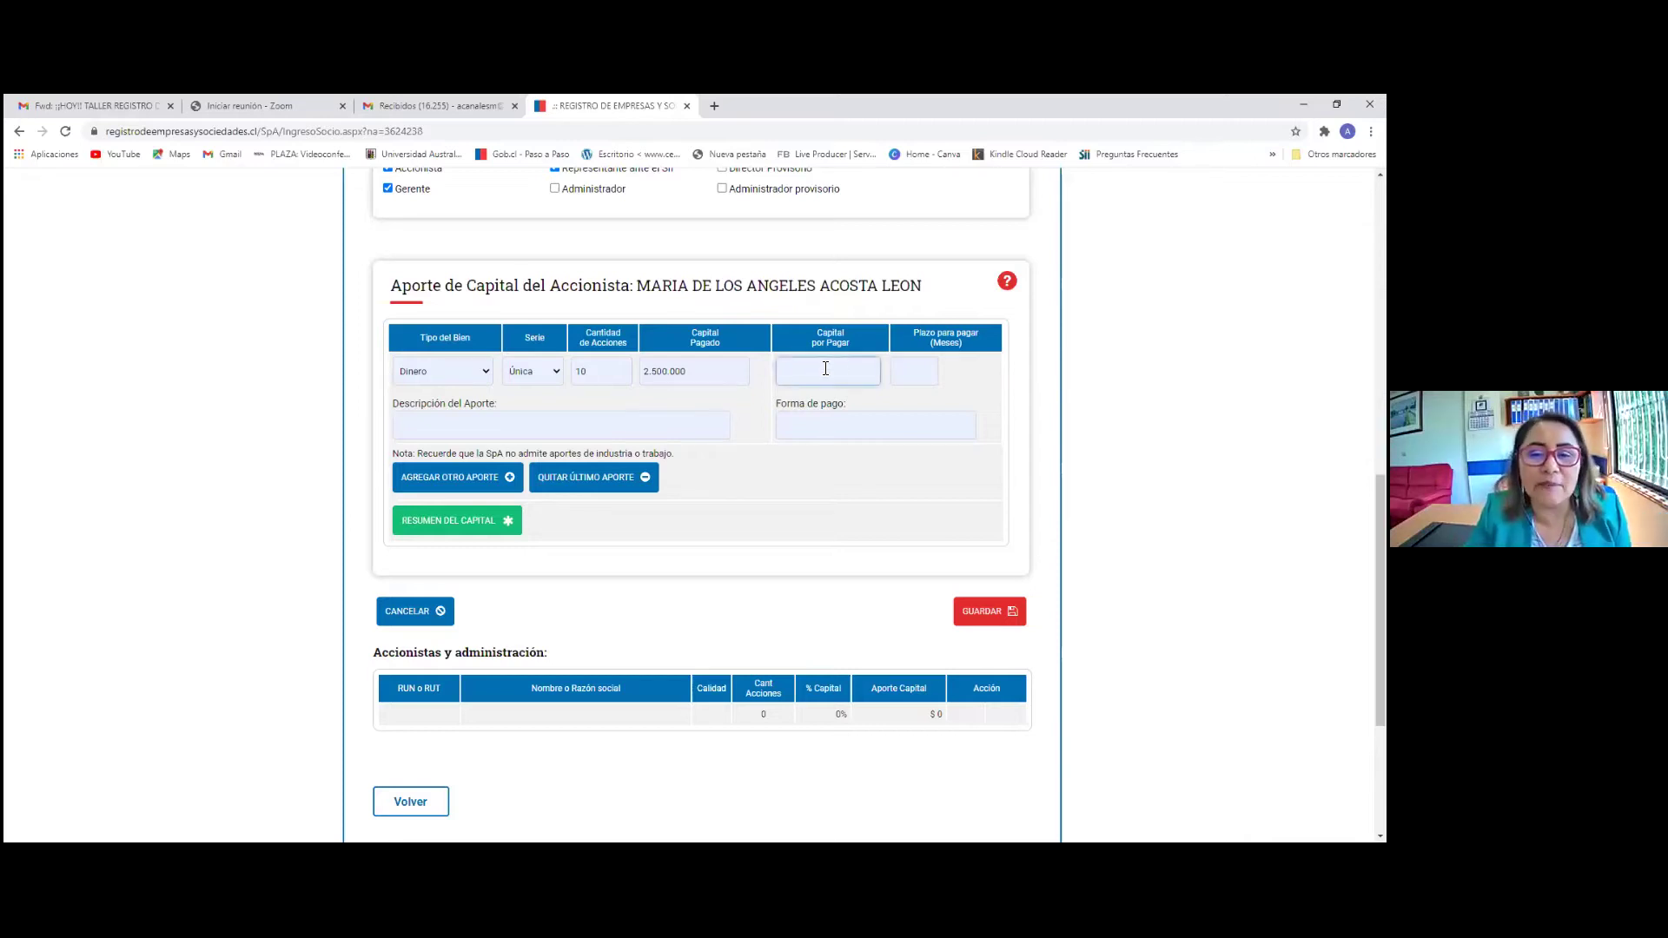
left_click(900, 368)
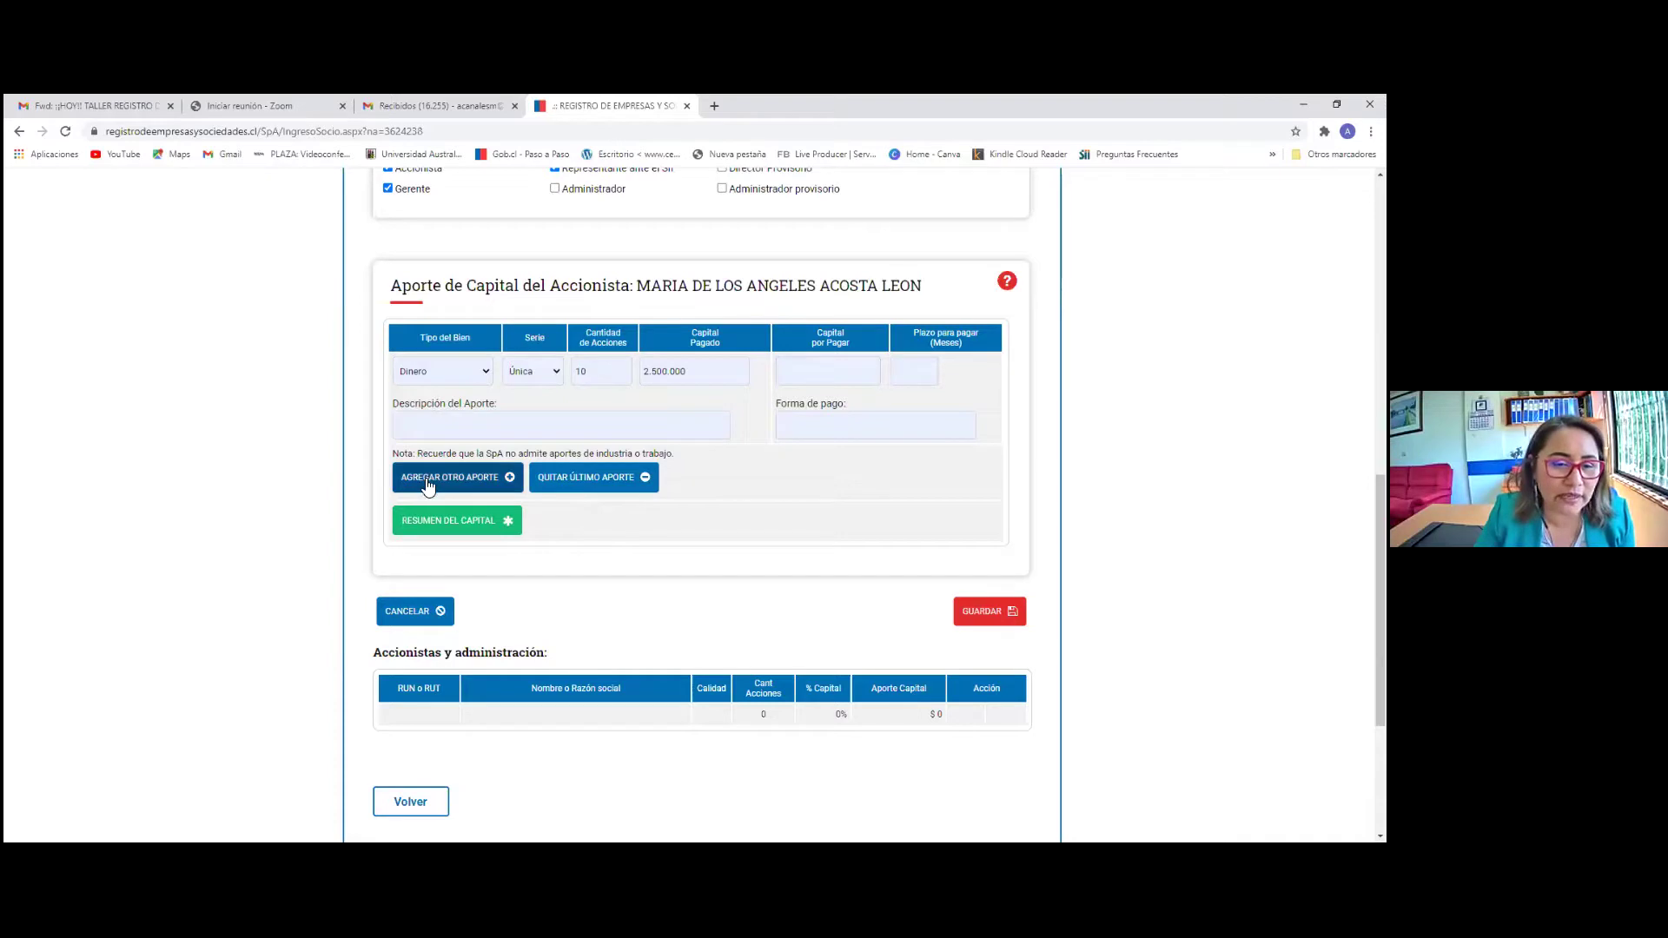
left_click(471, 374)
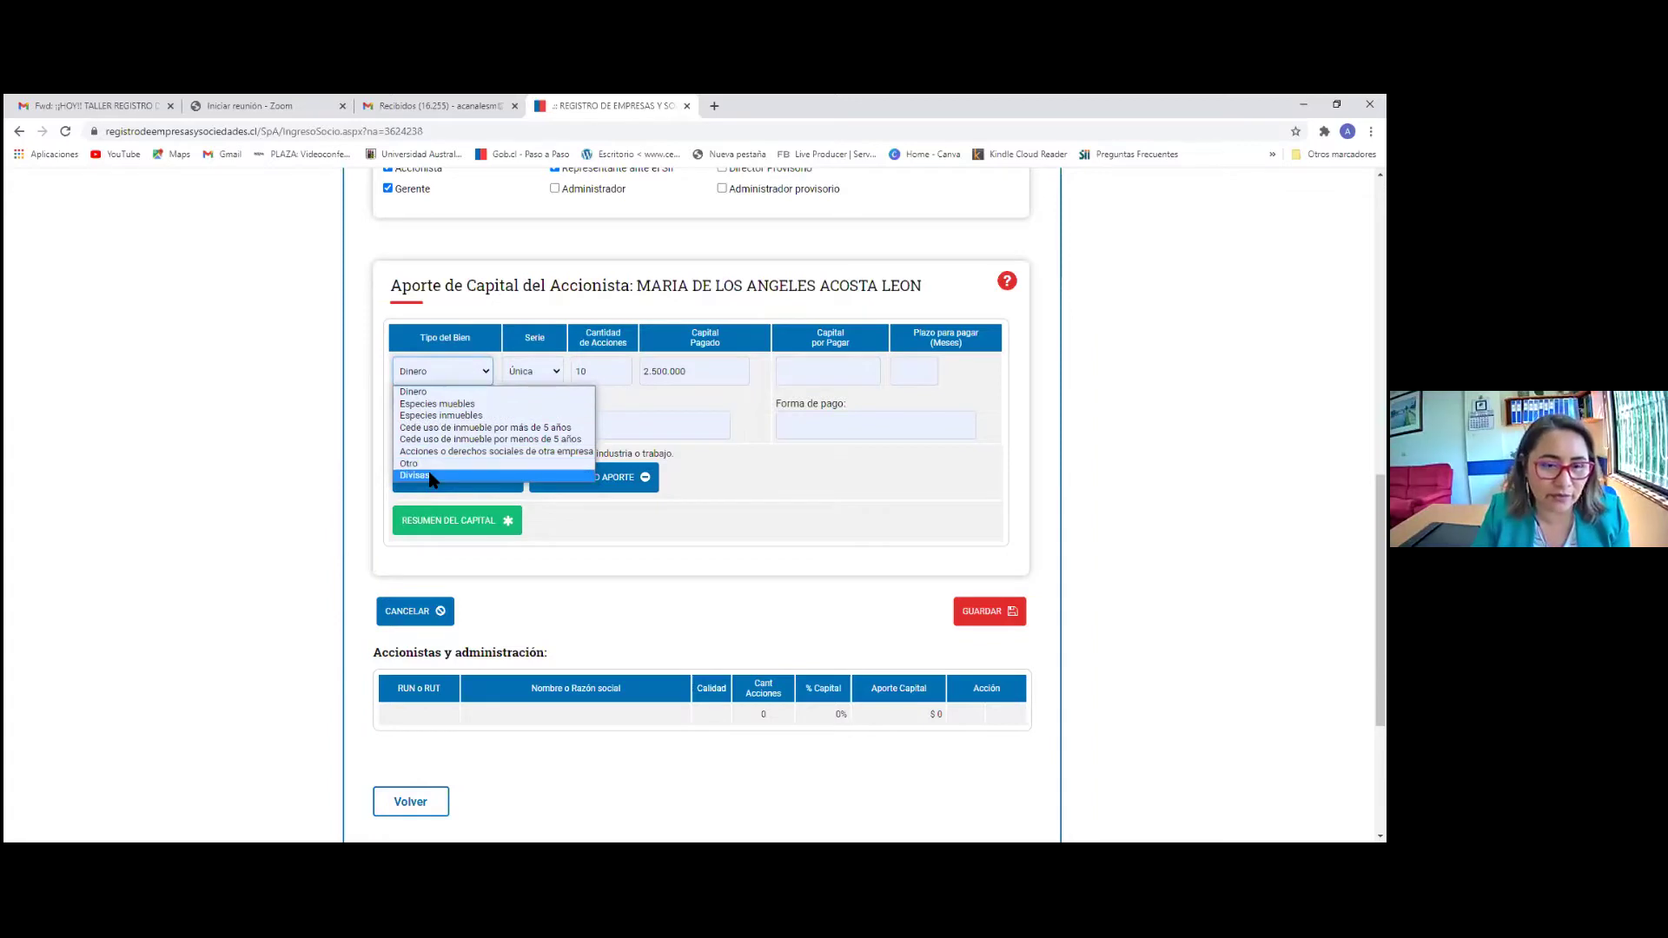
left_click(254, 439)
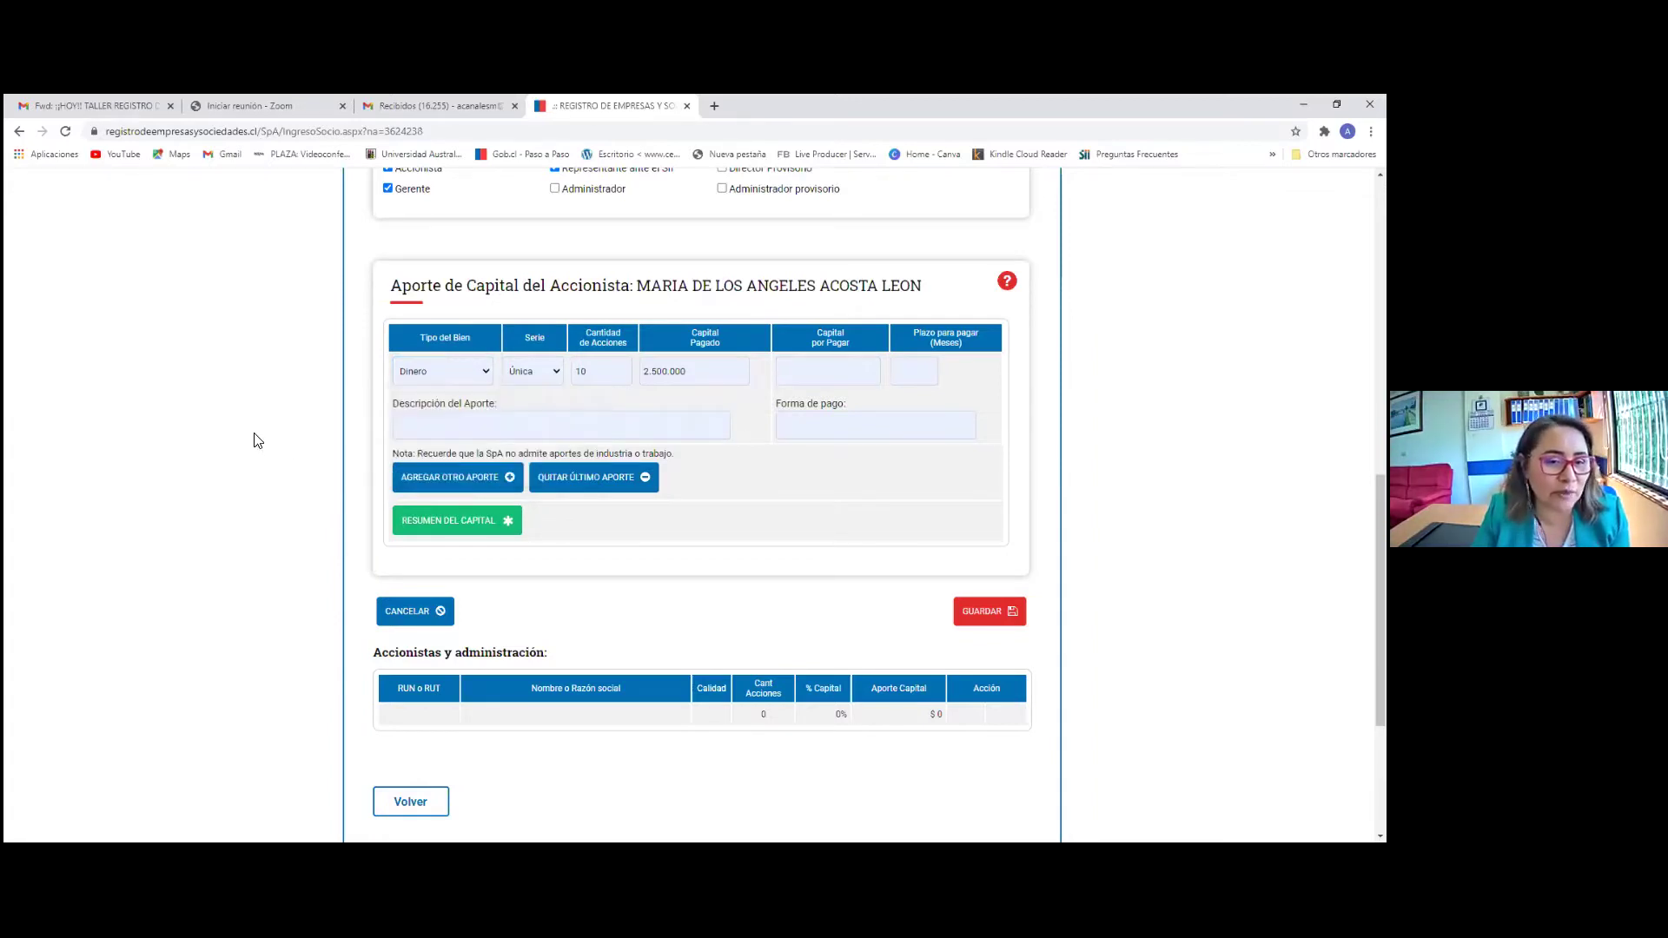
scroll(544, 518, "down", 2)
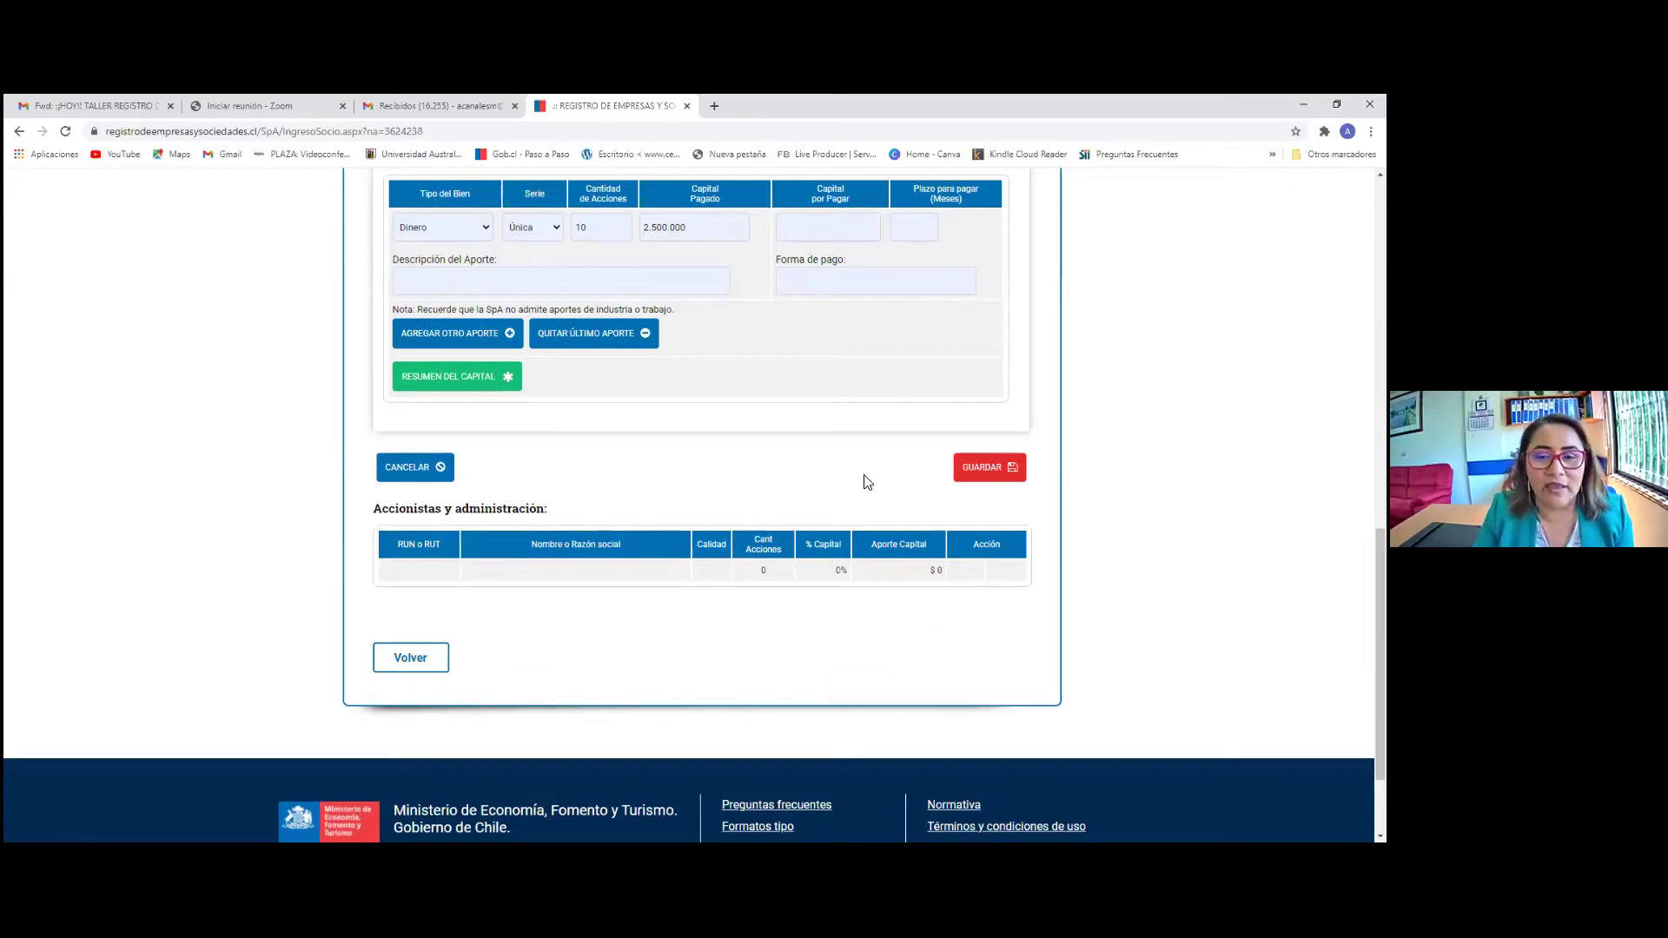
Save the shareholder with 10 shares and $2.500.000, then continue to step 3
left_click(998, 476)
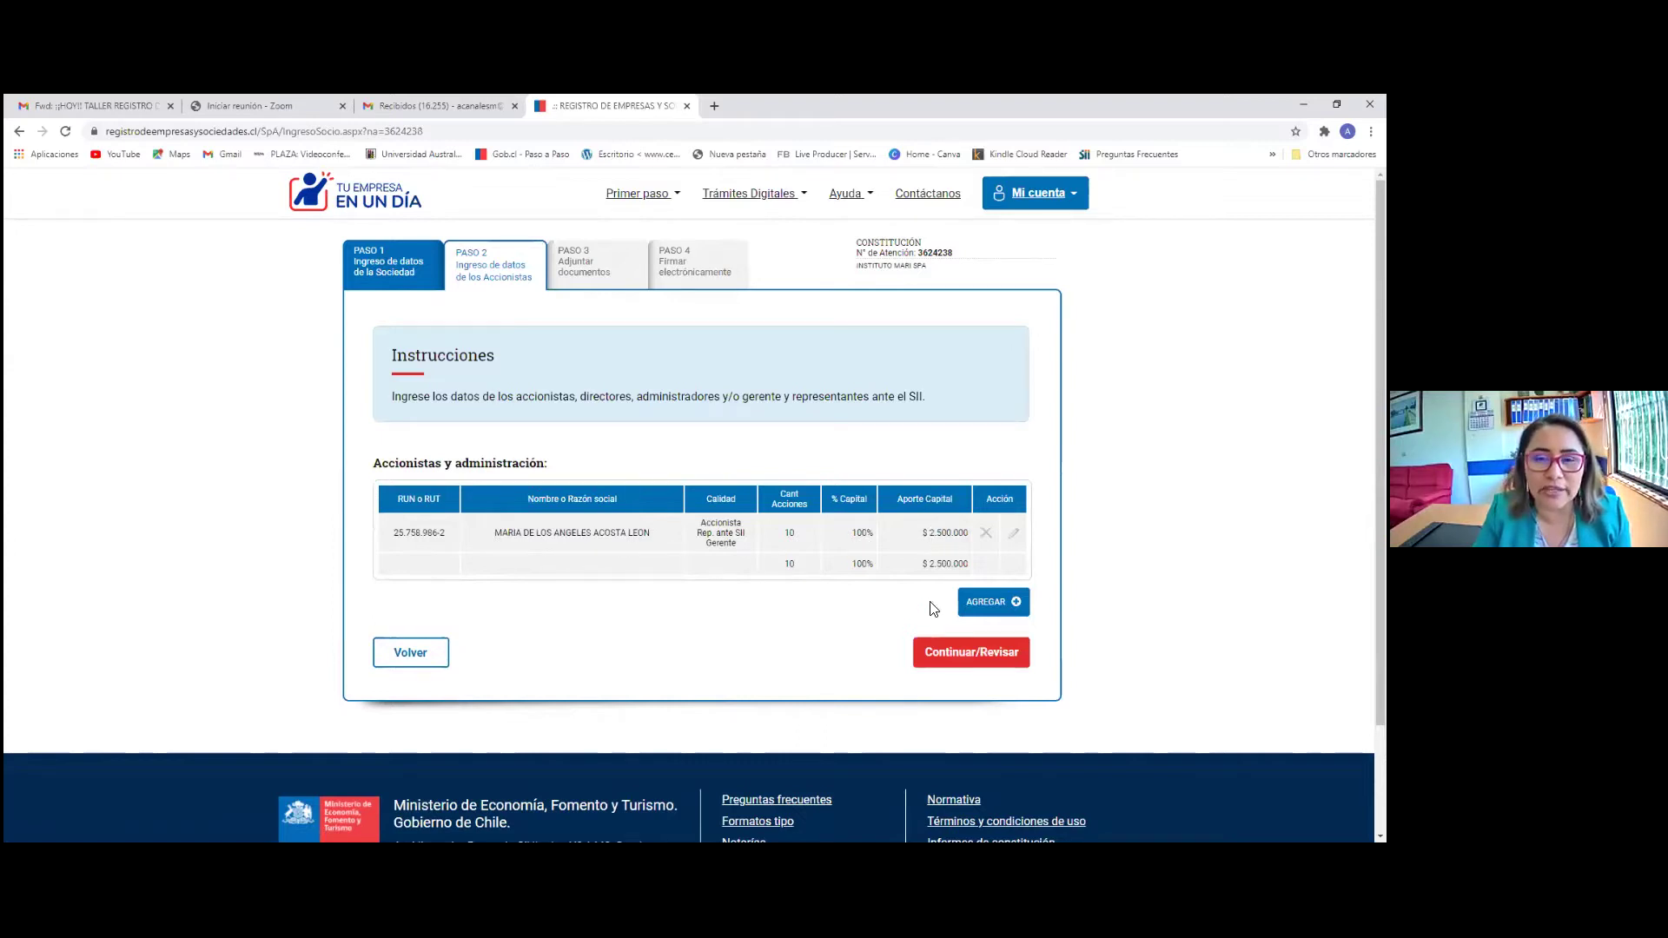
left_click(950, 652)
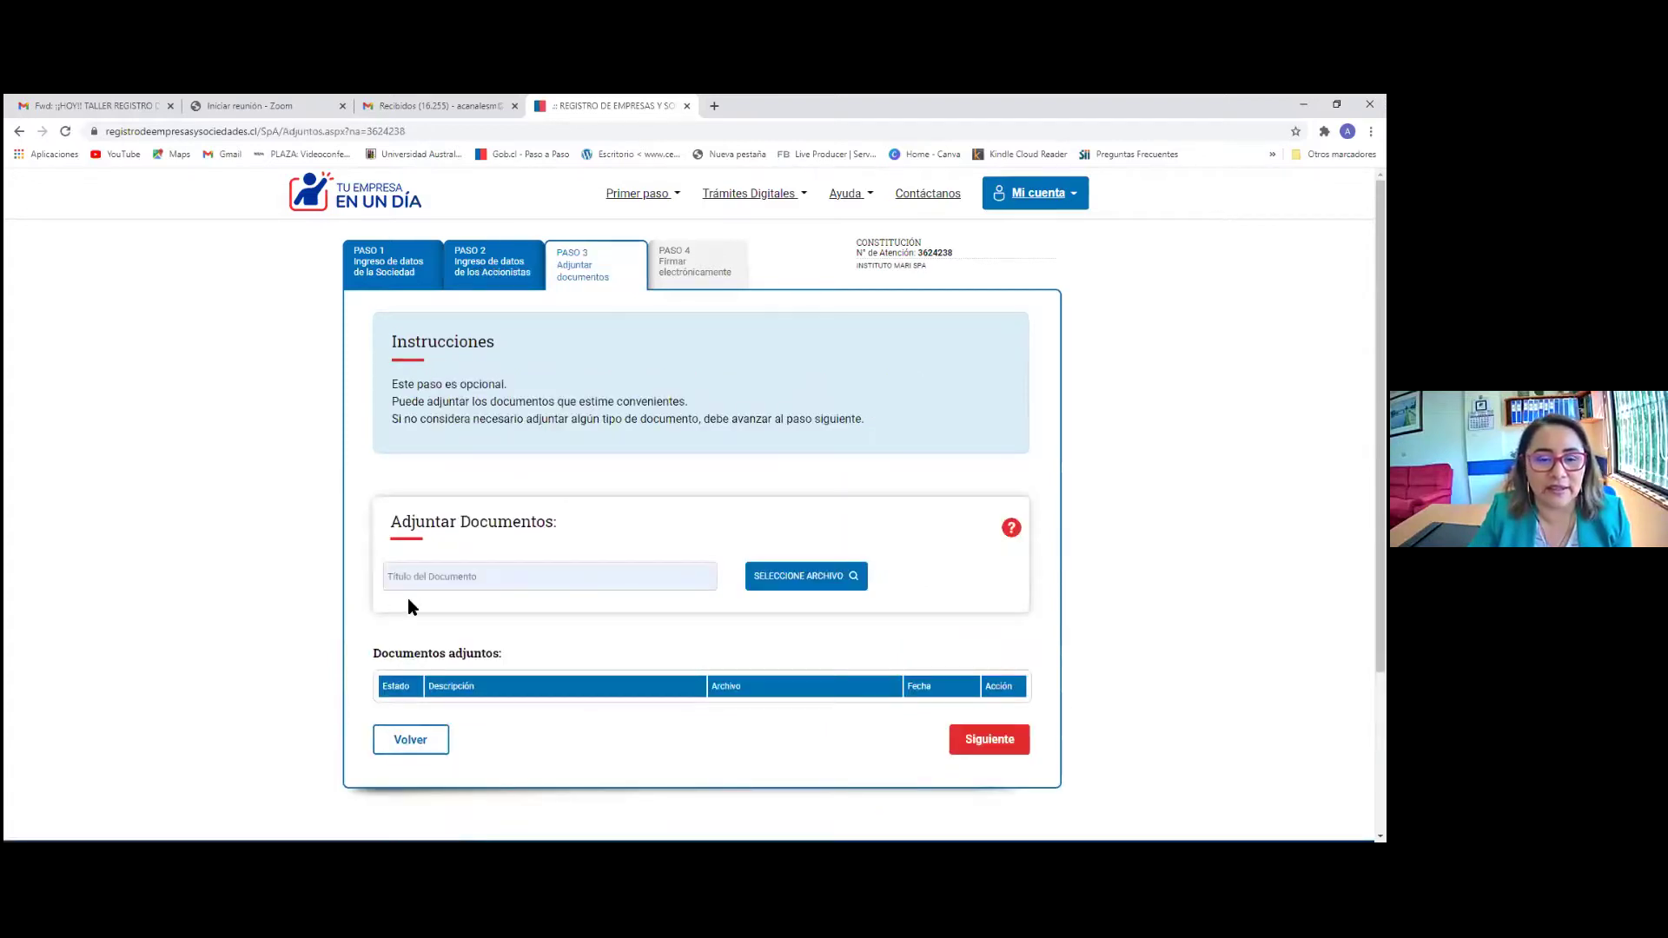
Skip the optional document attachments in step 3 and advance to electronic signing
scroll(674, 521, "down", 1)
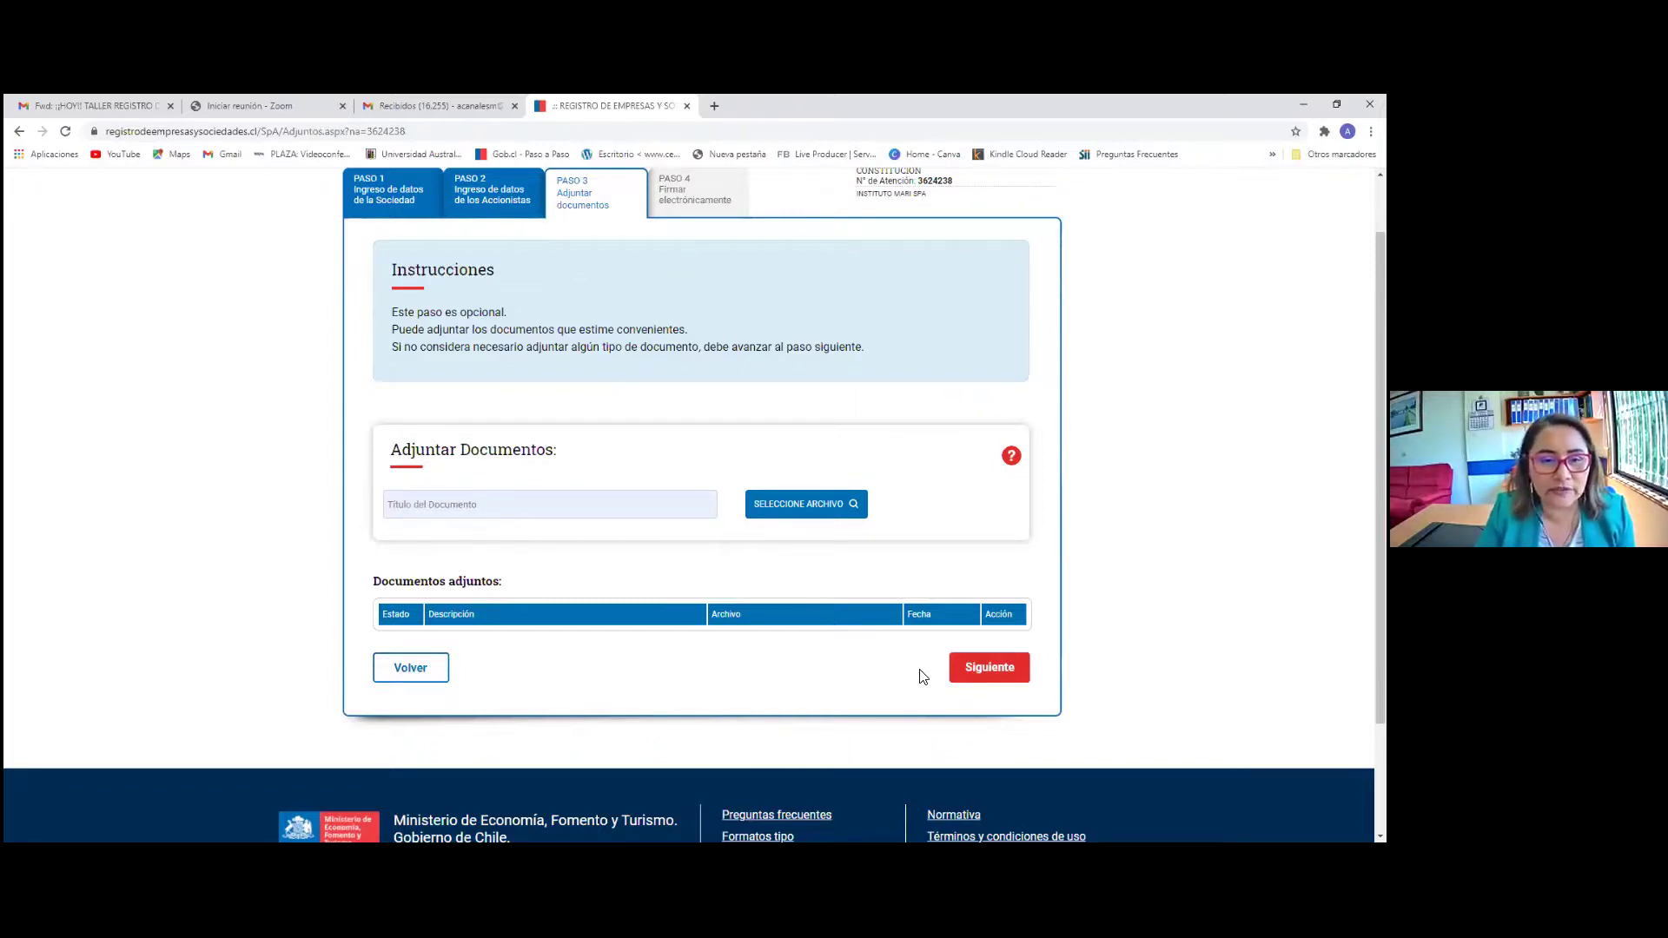
left_click_drag(393, 311, 540, 320)
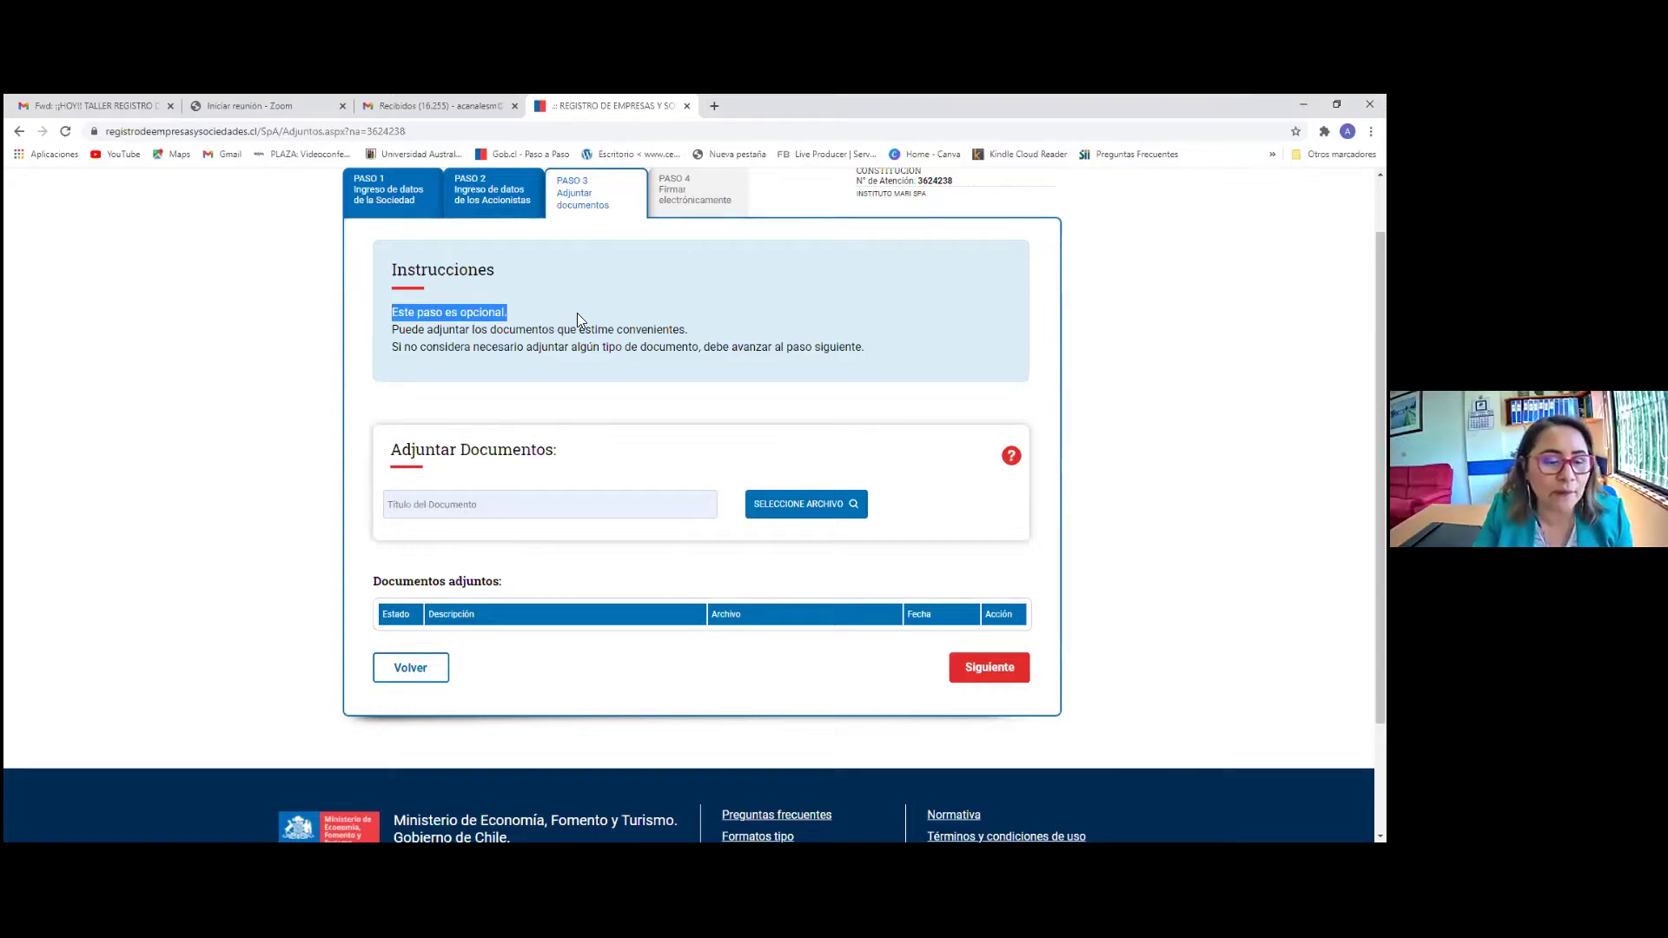
left_click_drag(577, 313, 874, 345)
left_click(893, 359)
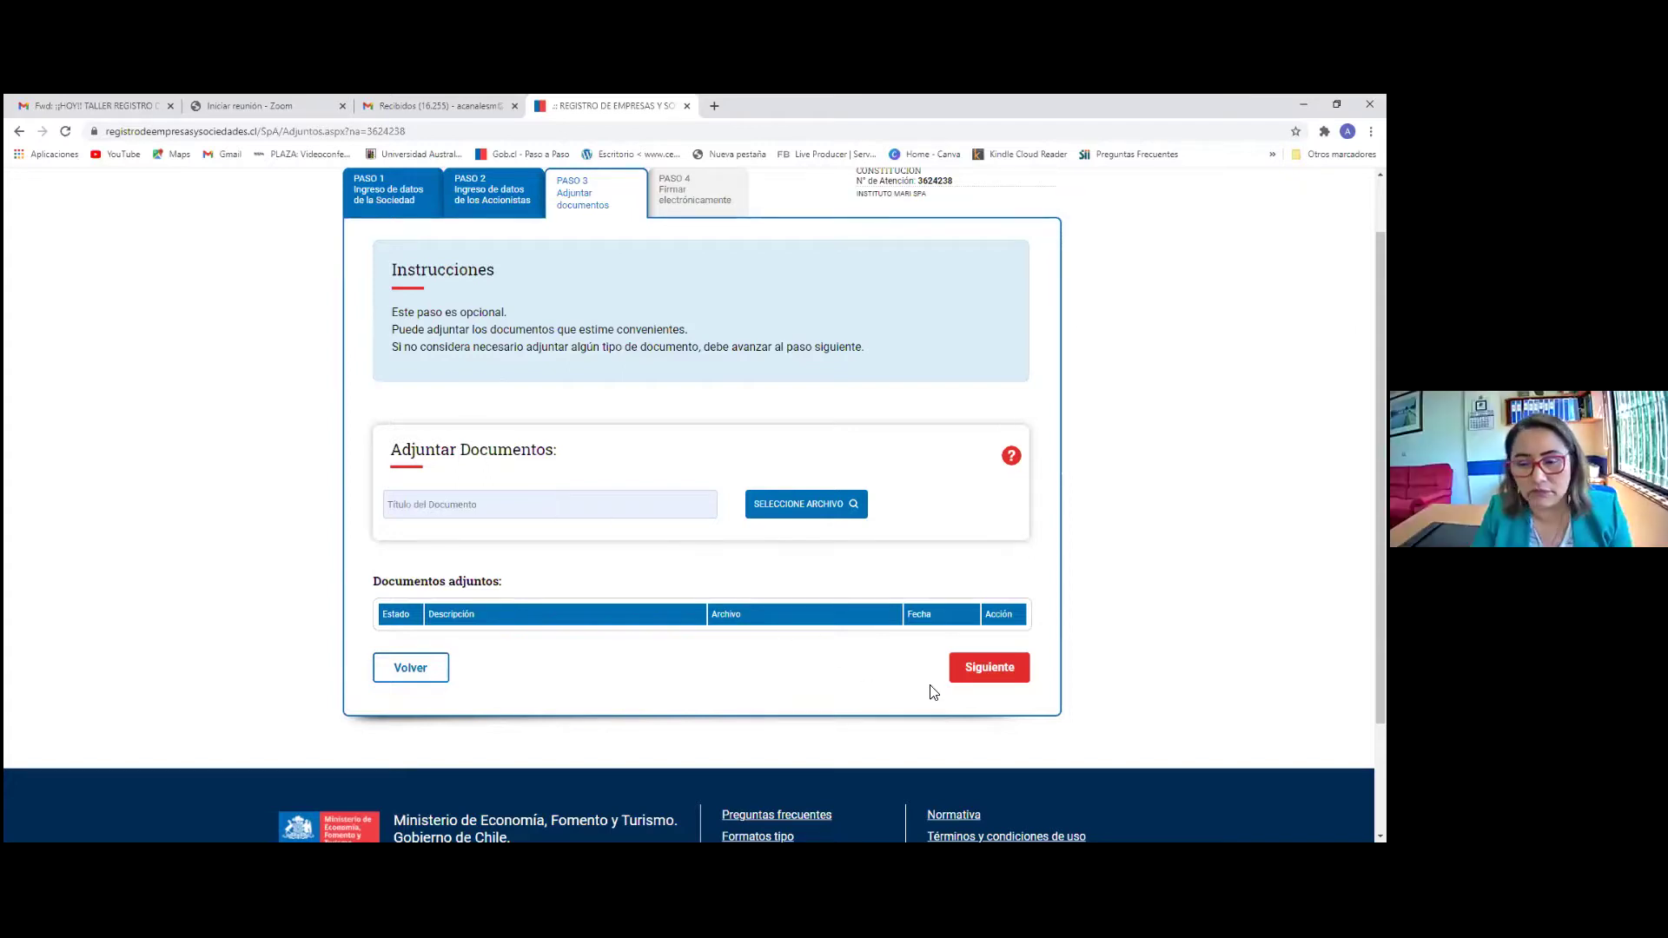
left_click(989, 676)
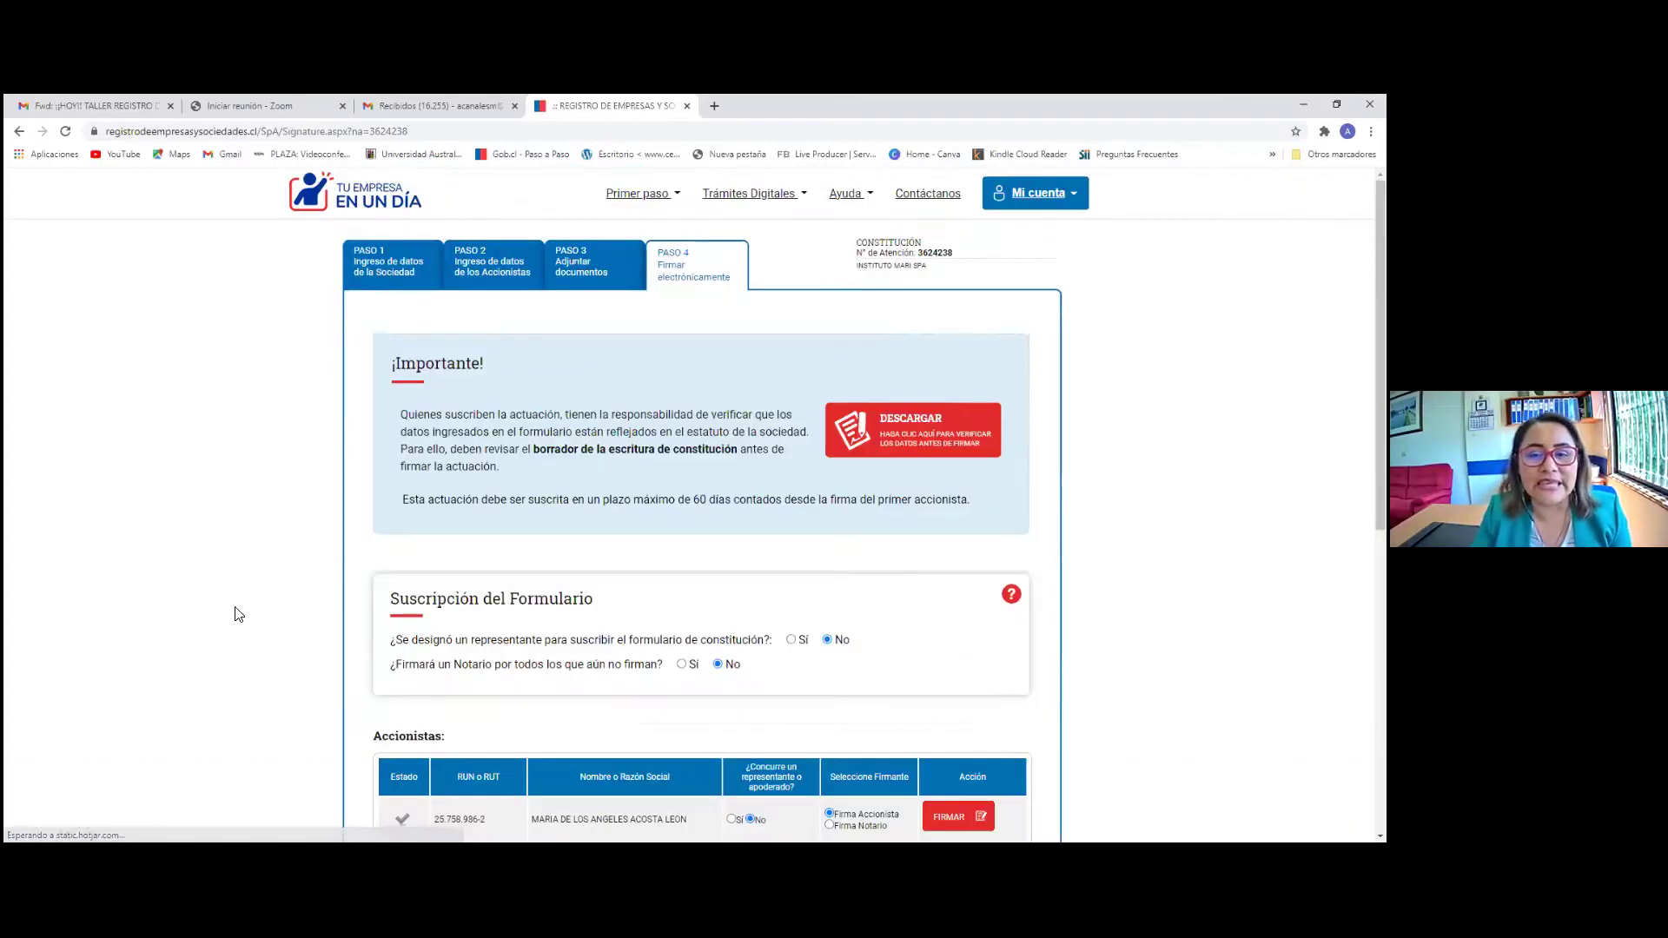
Open the draft deed of incorporation for INSTITUTO MARI SpA from step 4
scroll(373, 611, "down", 2)
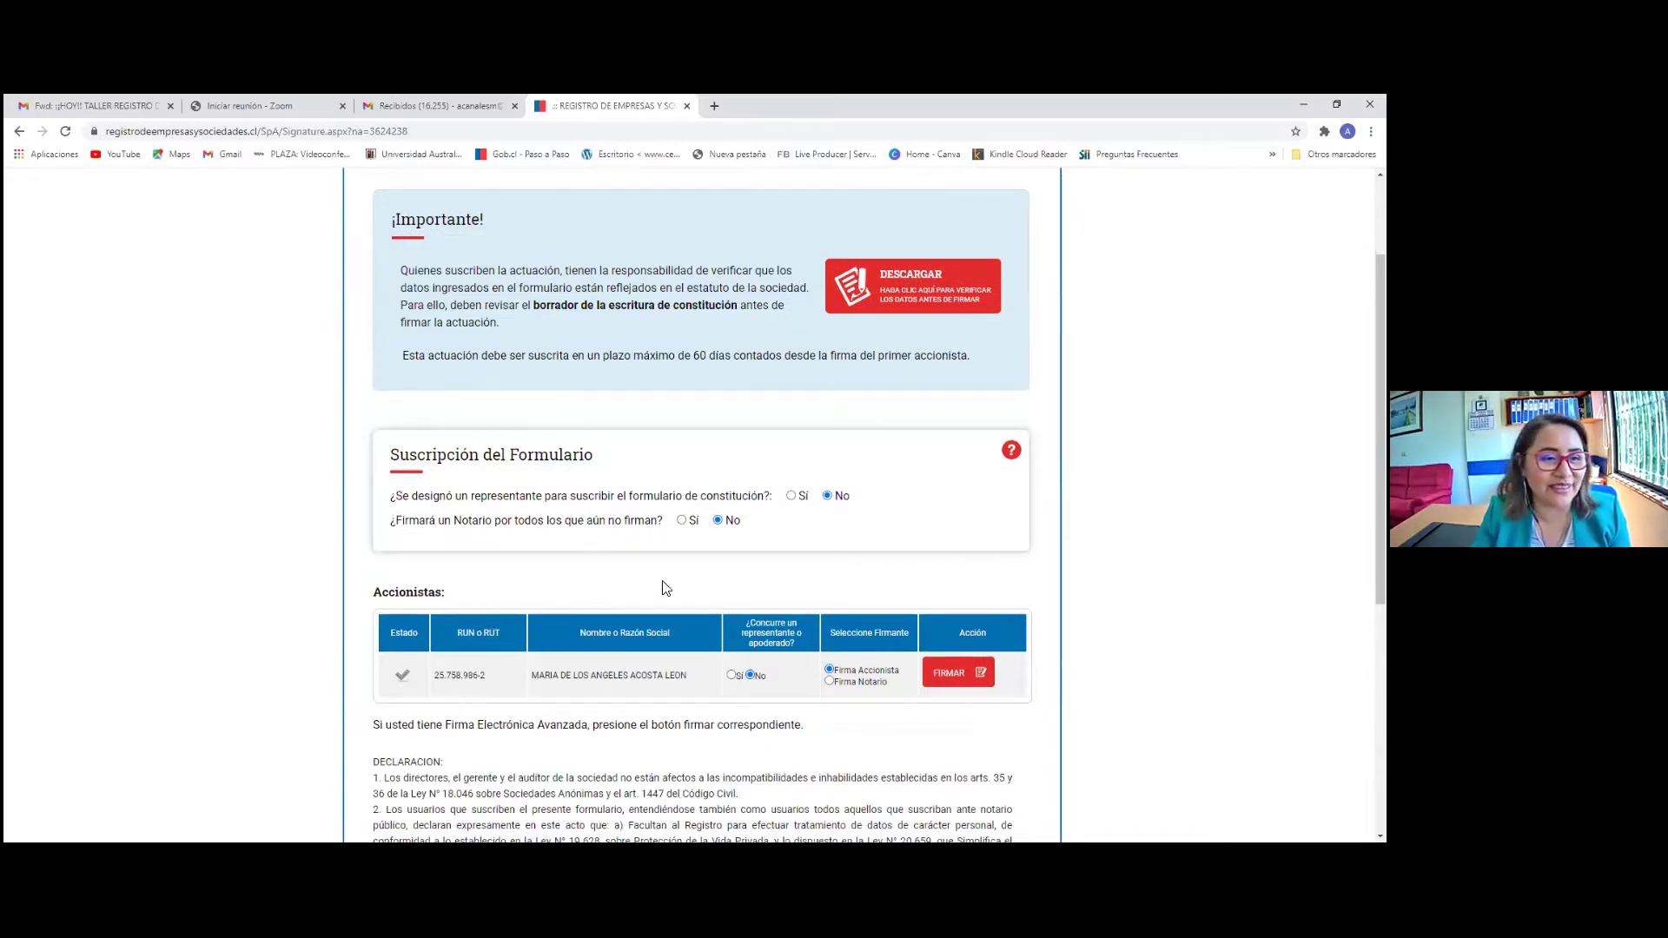
scroll(977, 509, "up", 1)
scroll(976, 509, "up", 1)
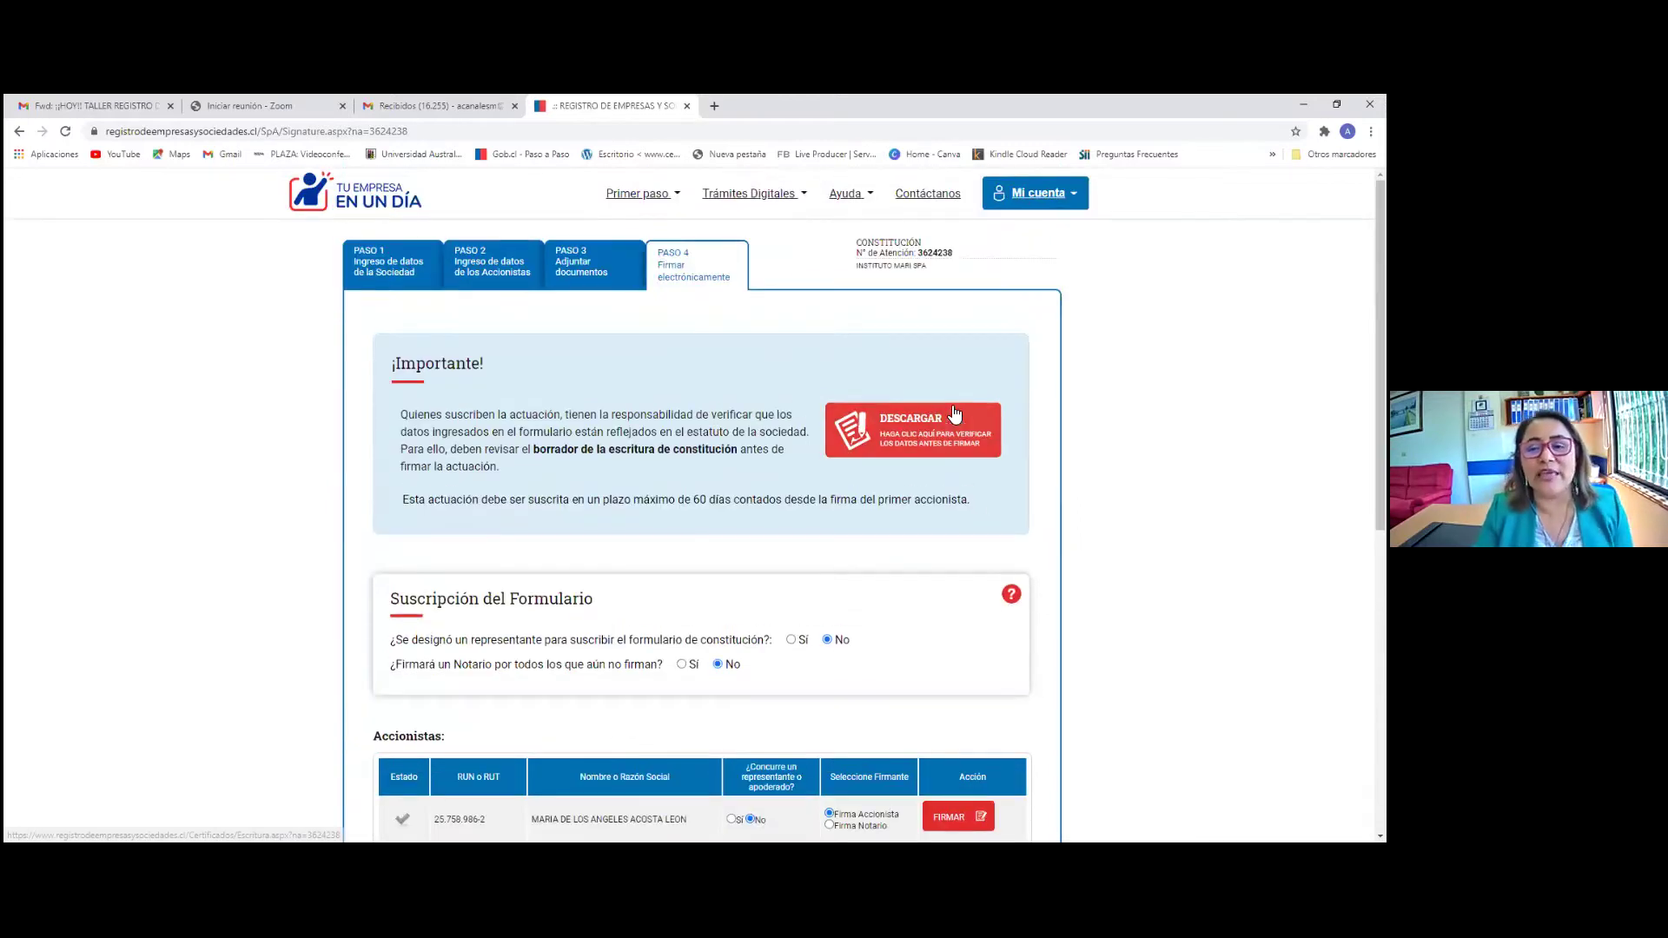
left_click_drag(855, 247, 973, 280)
left_click(971, 275)
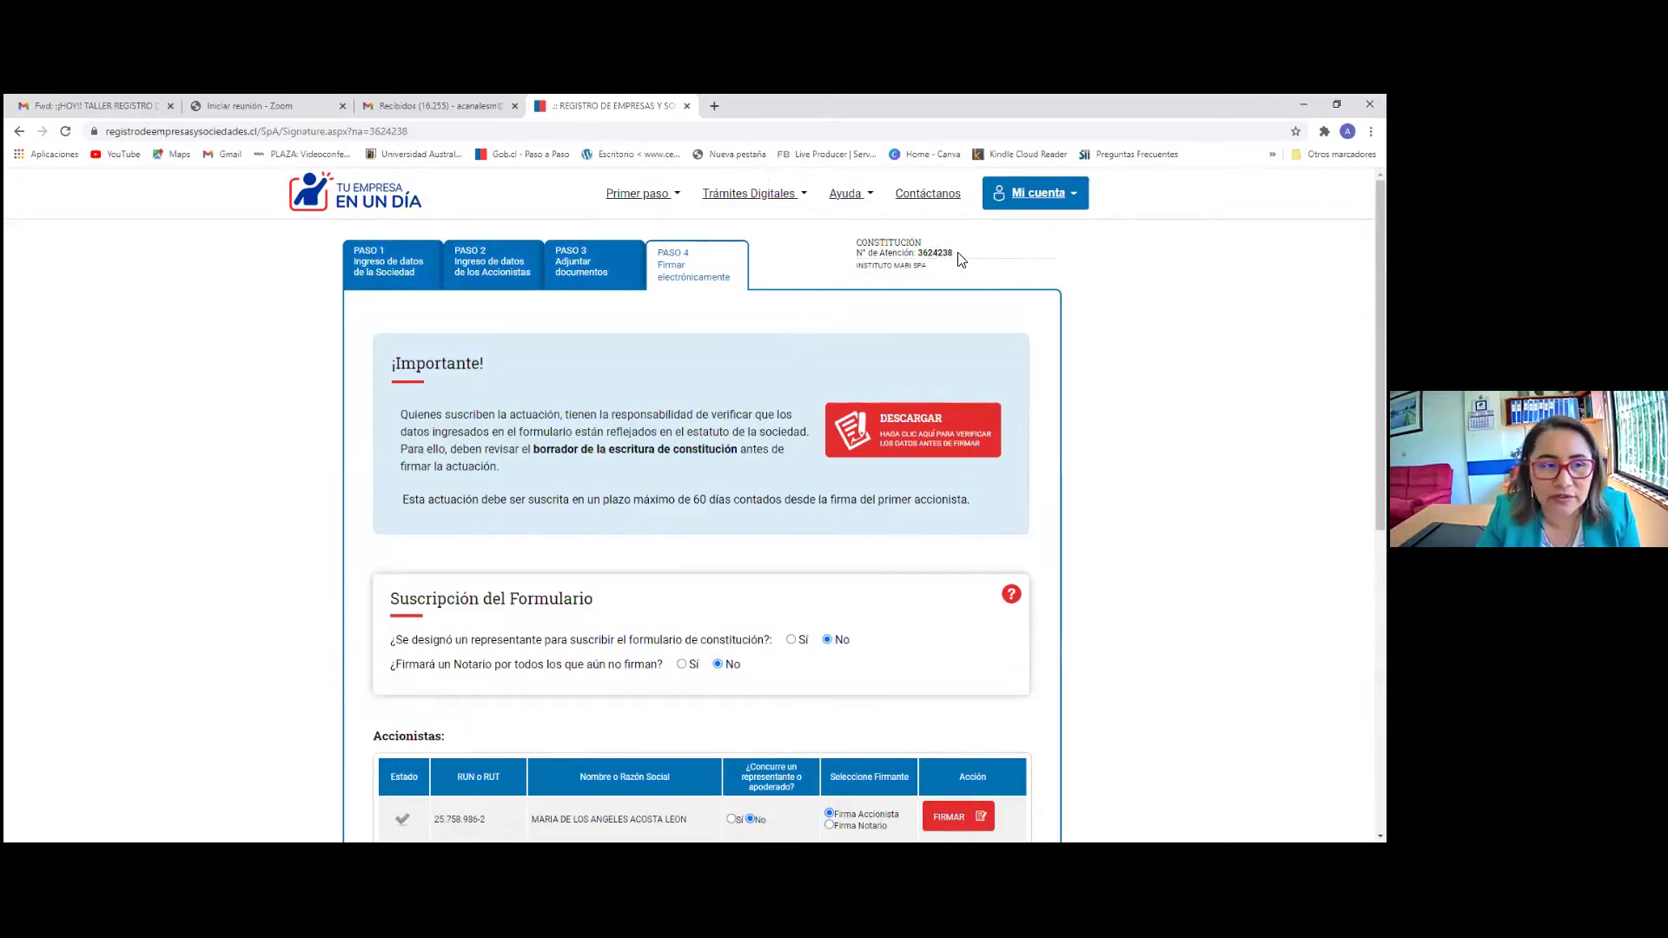
left_click(891, 438)
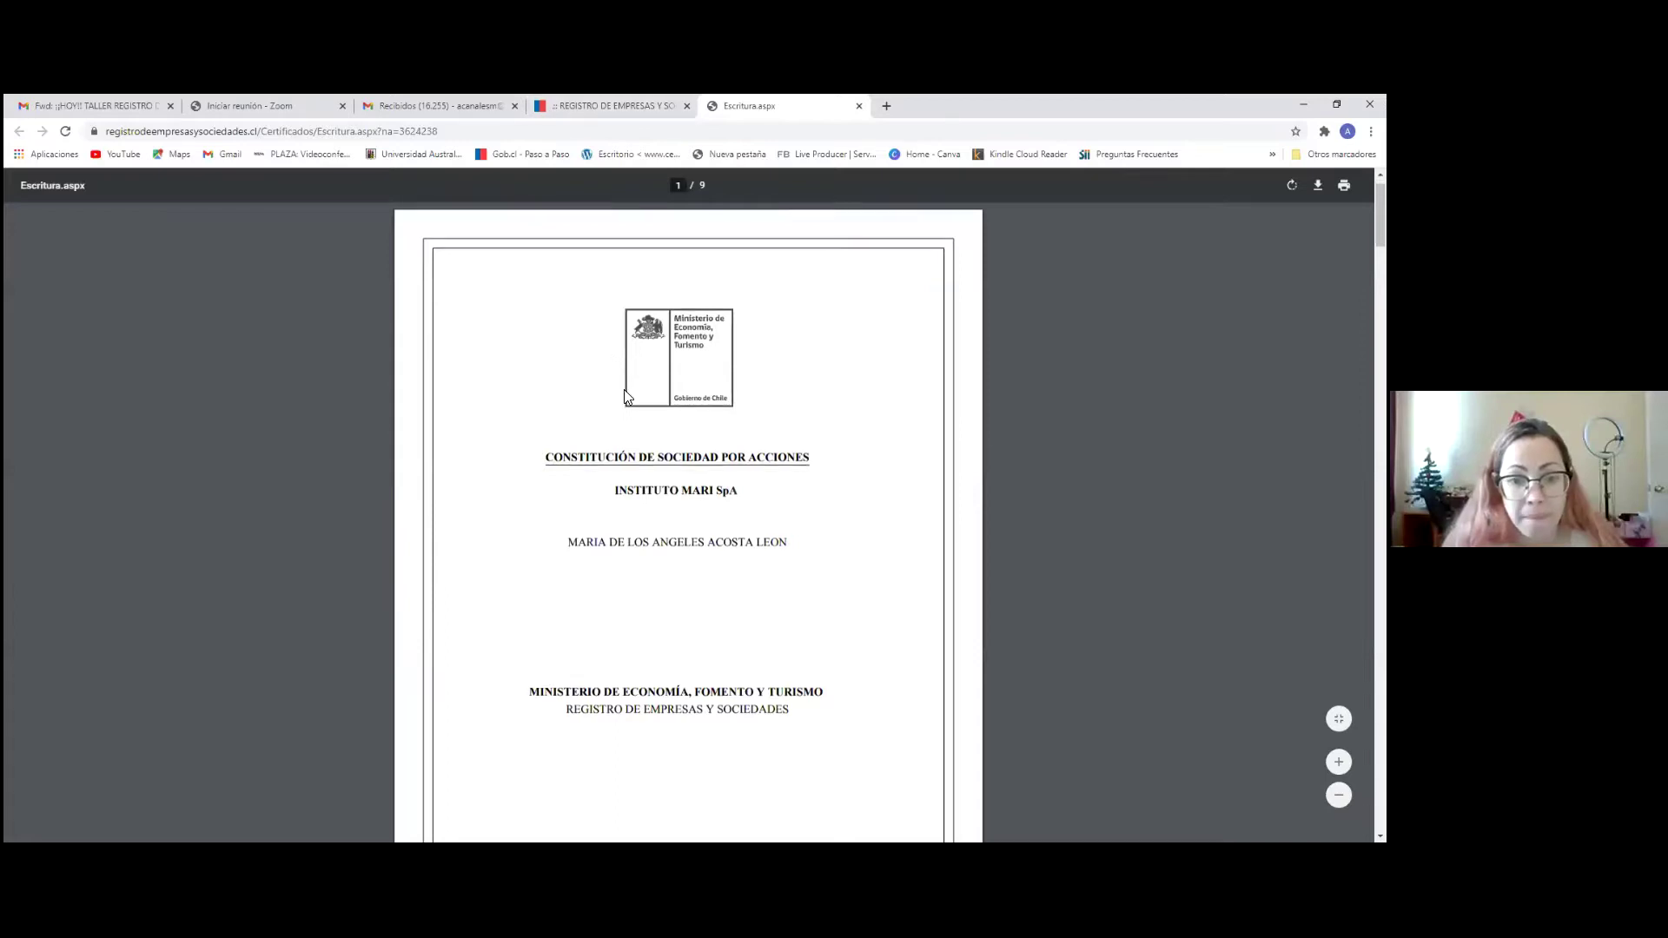
Scroll through the 9-page draft deed PDF, then return to the registry signing tab
scroll(627, 397, "down", 5)
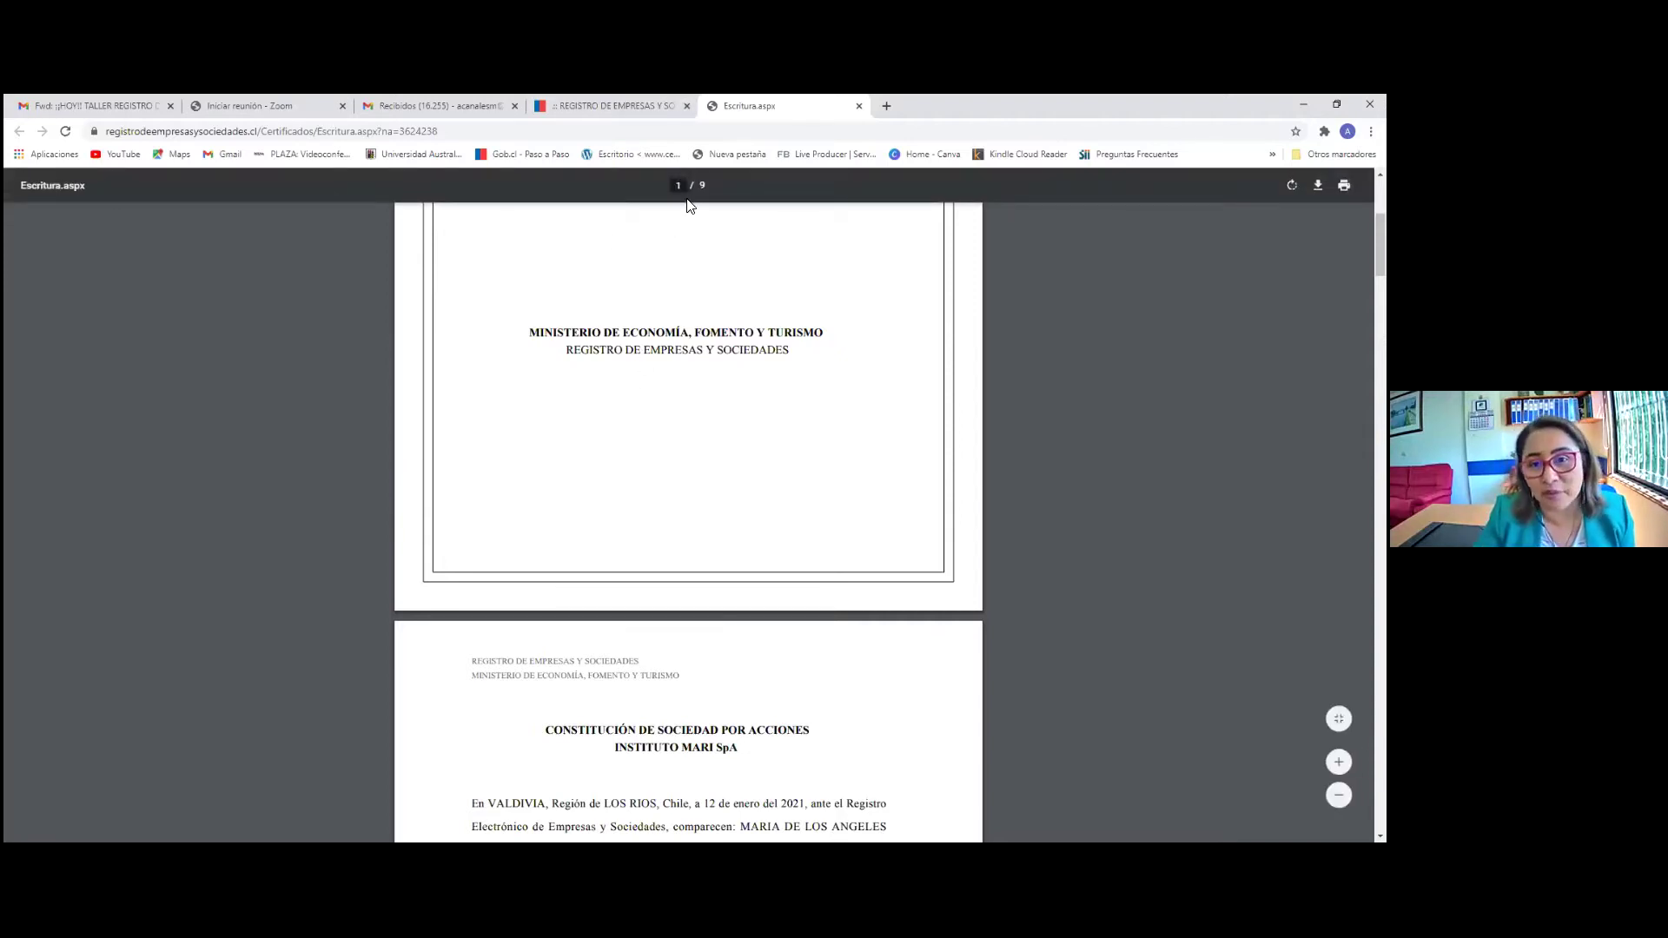
scroll(747, 400, "up", 4)
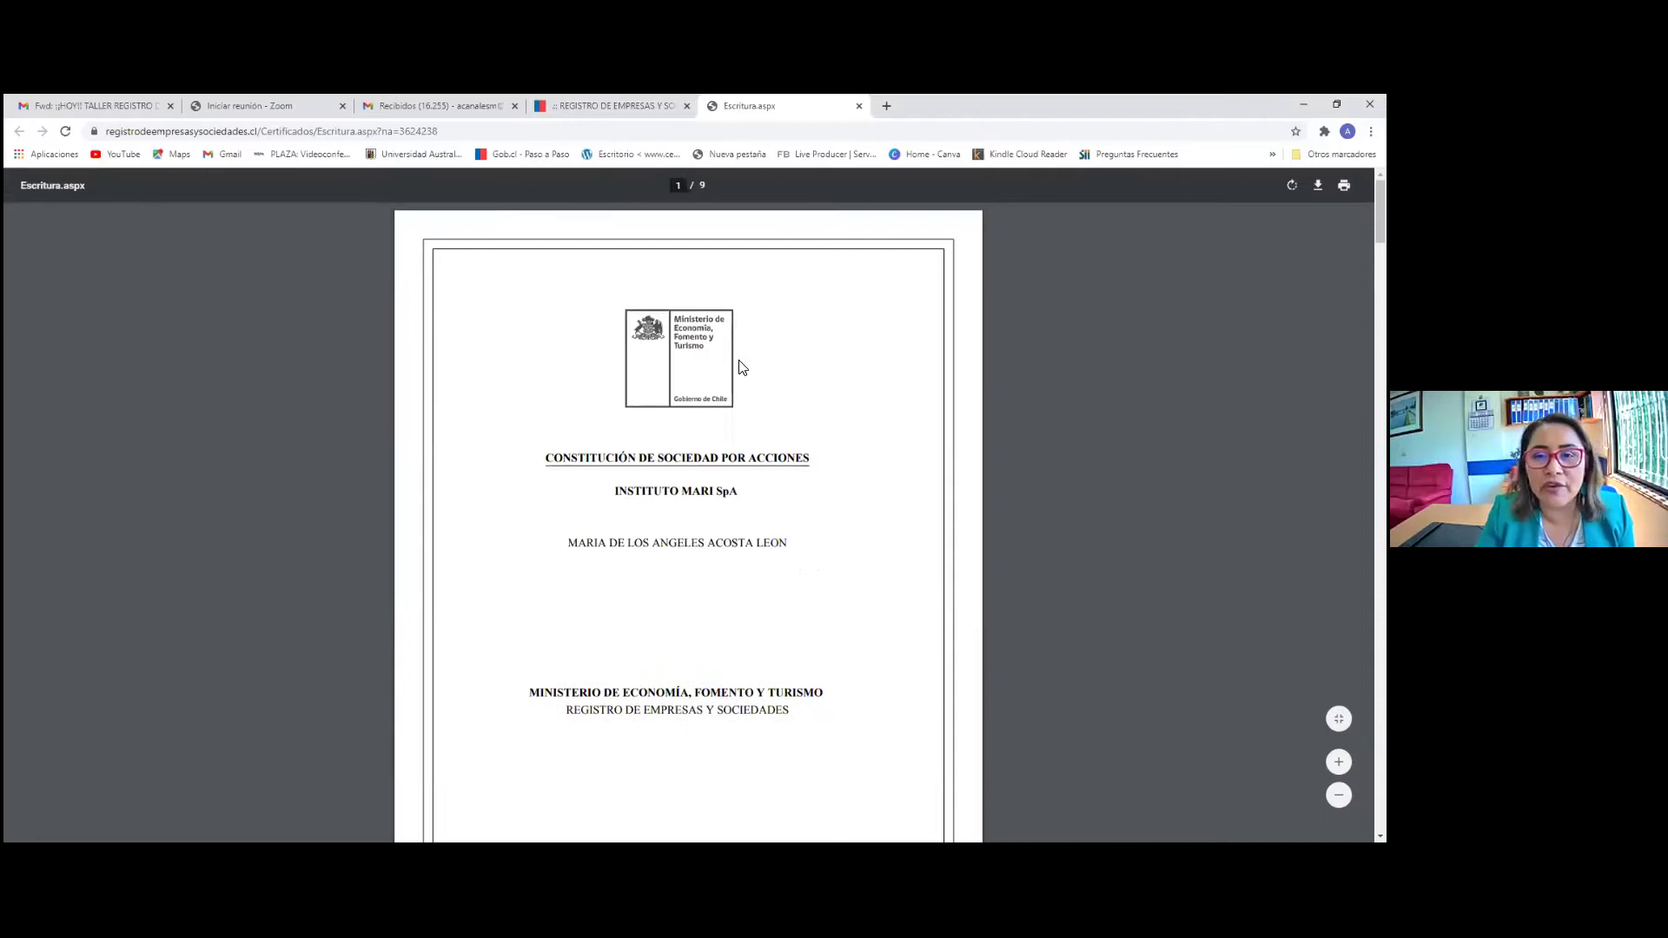
left_click(618, 105)
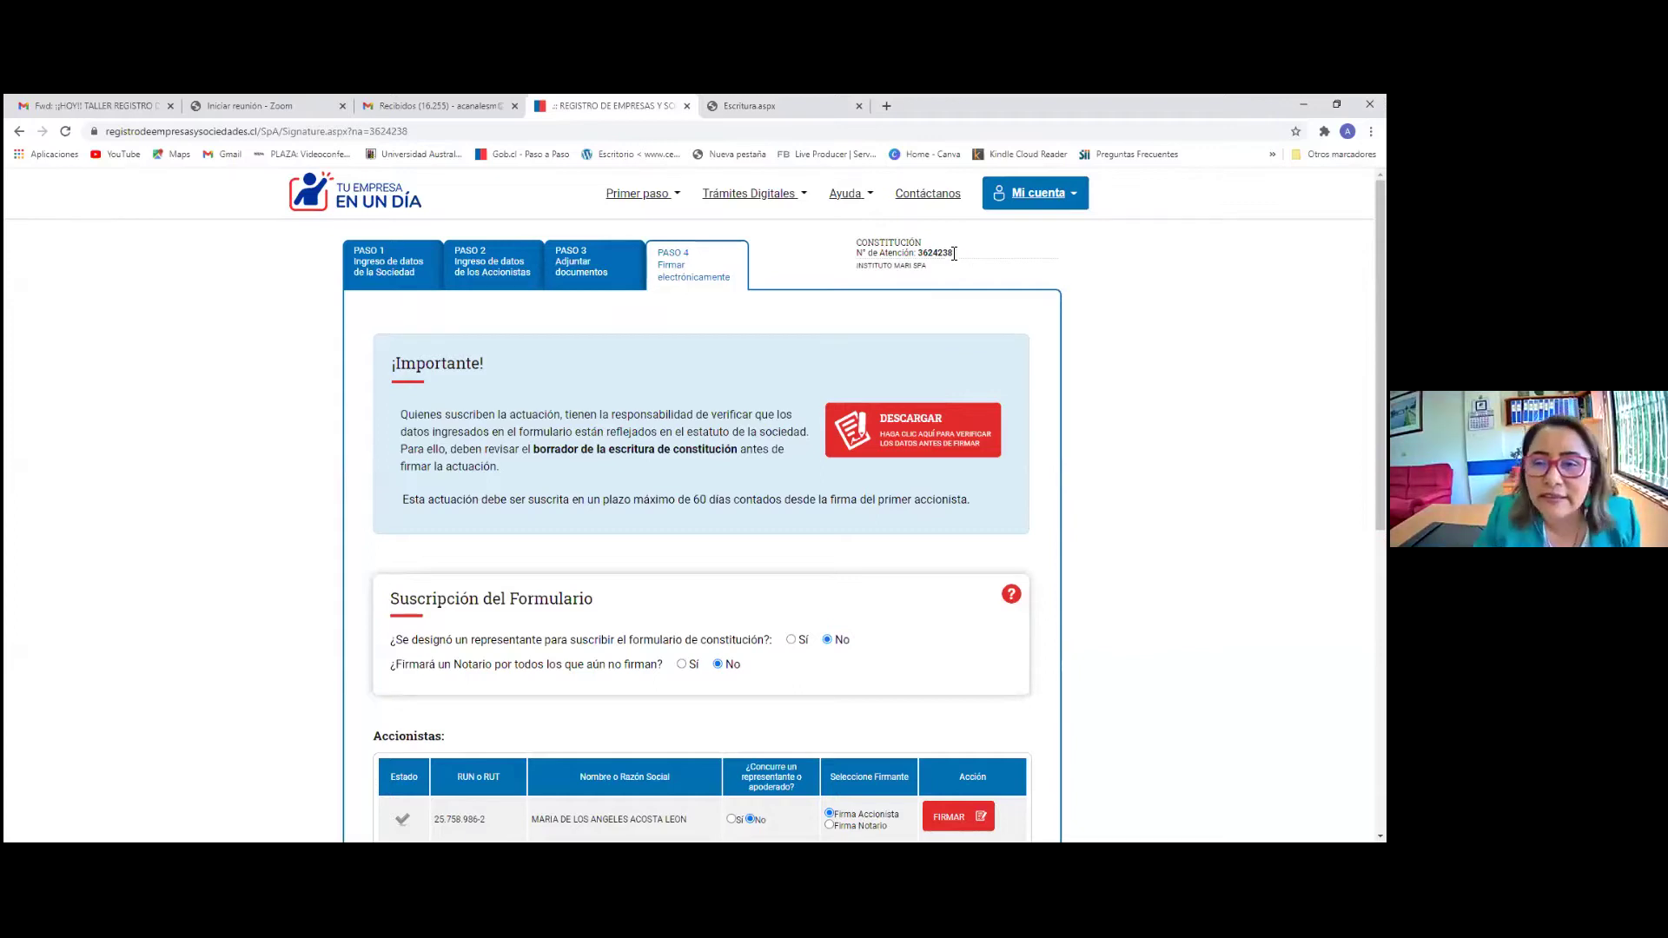
left_click_drag(919, 252, 977, 258)
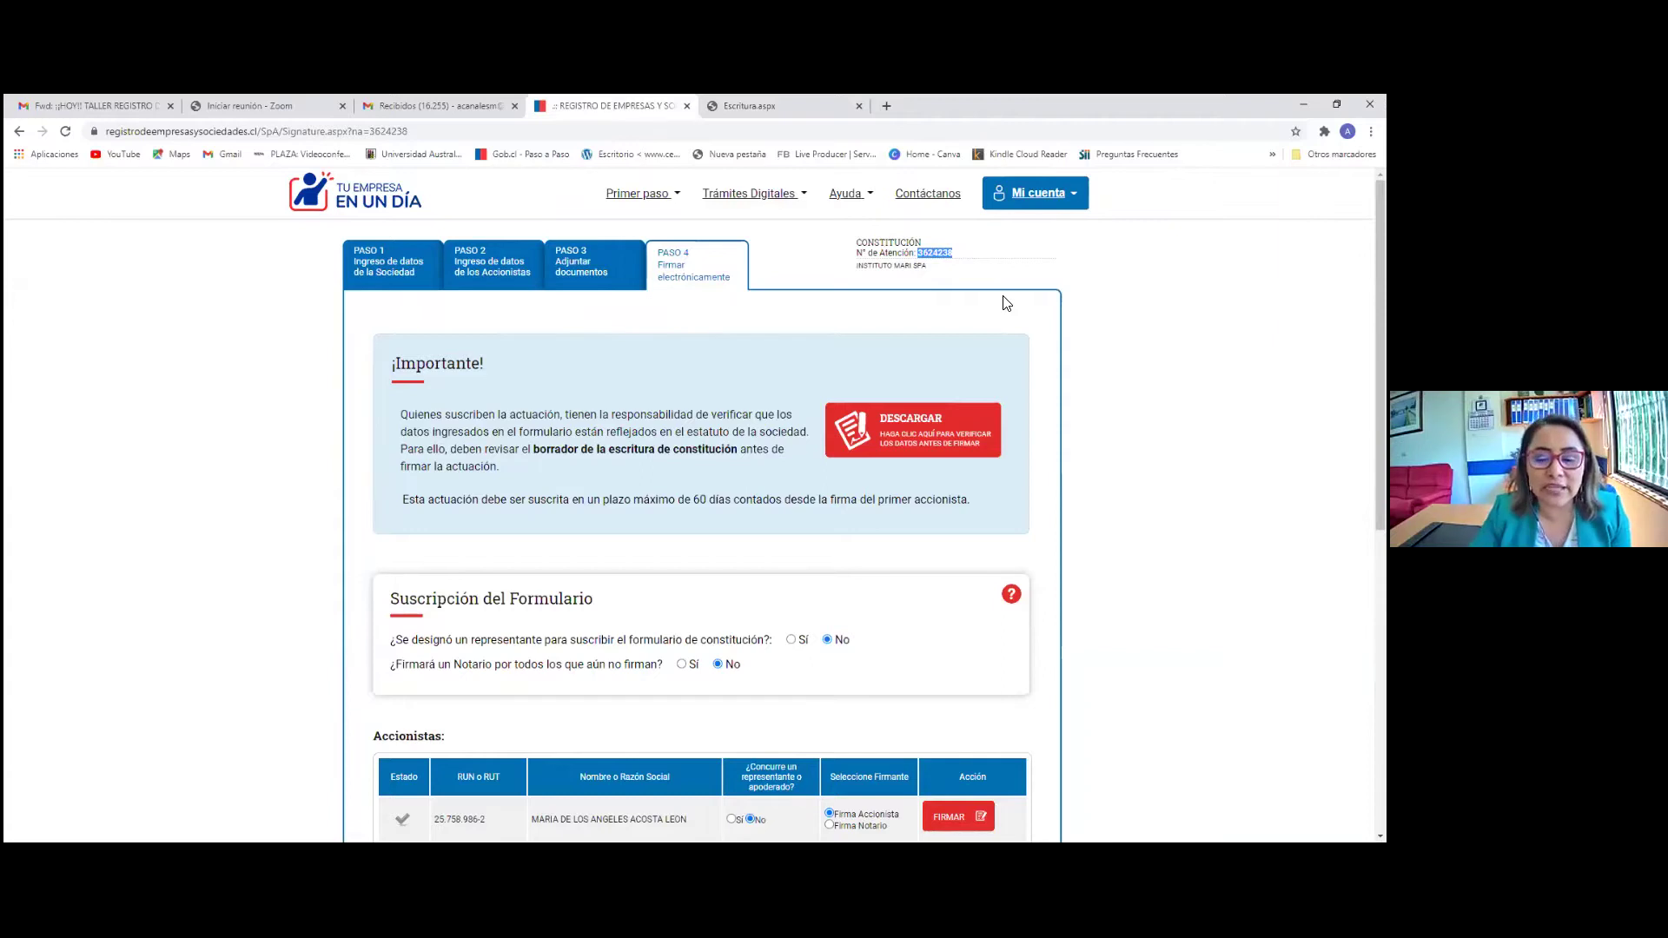
scroll(998, 380, "down", 3)
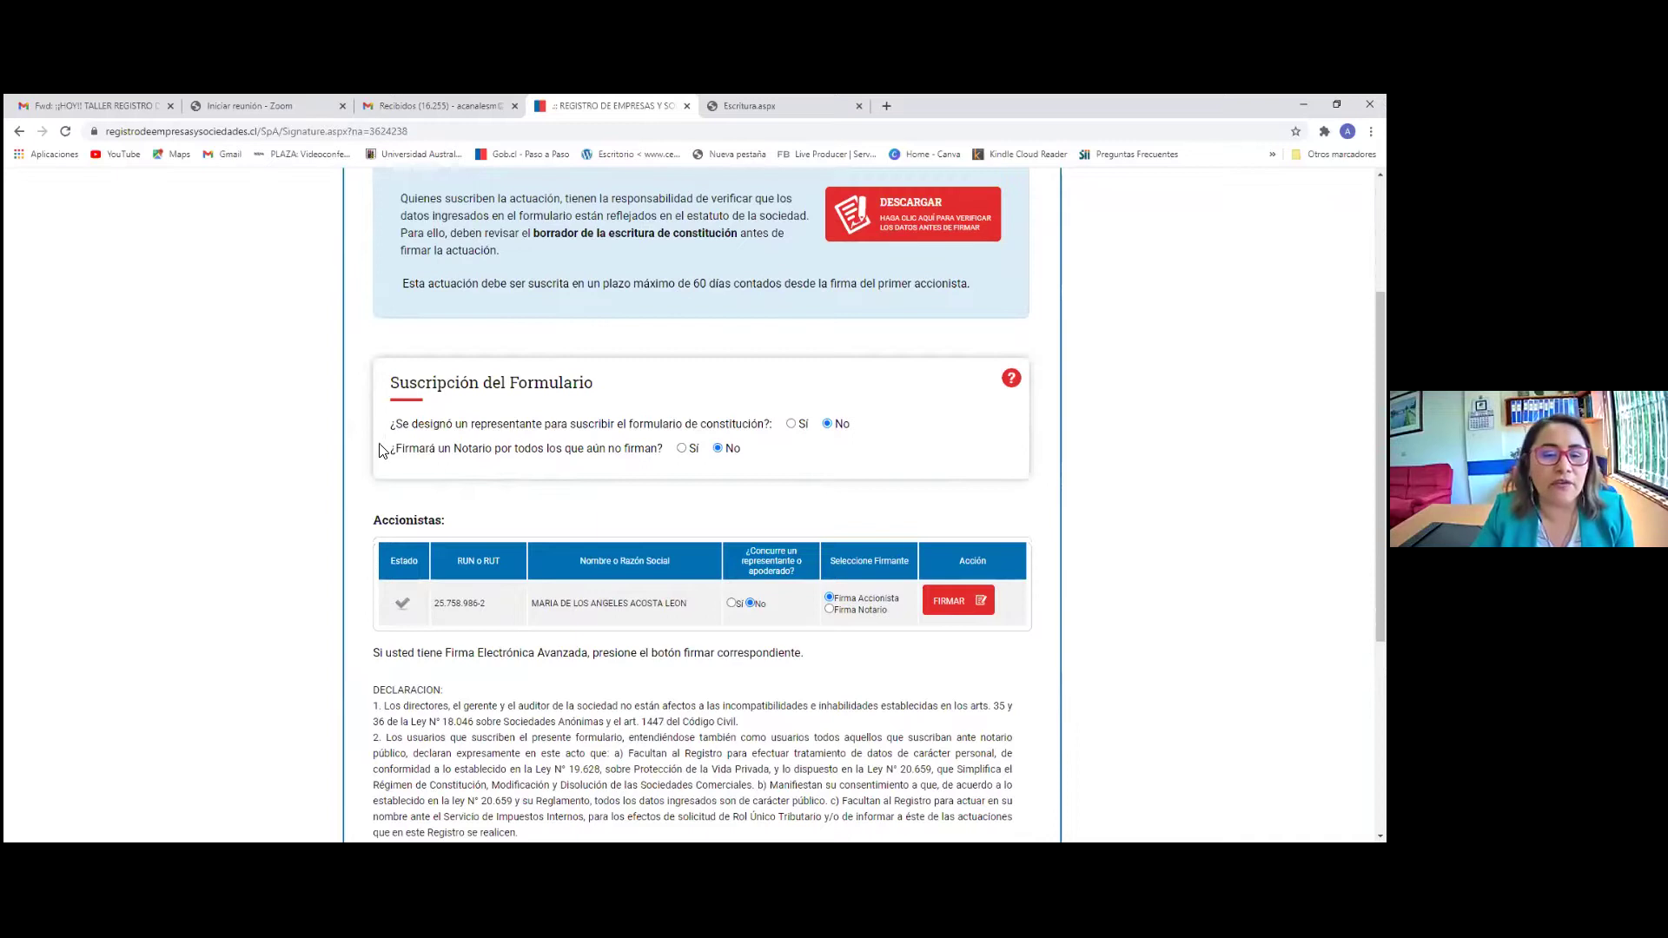
Answer Sí to a notary signing for remaining subscribers and dismiss the information notice
left_click(681, 448)
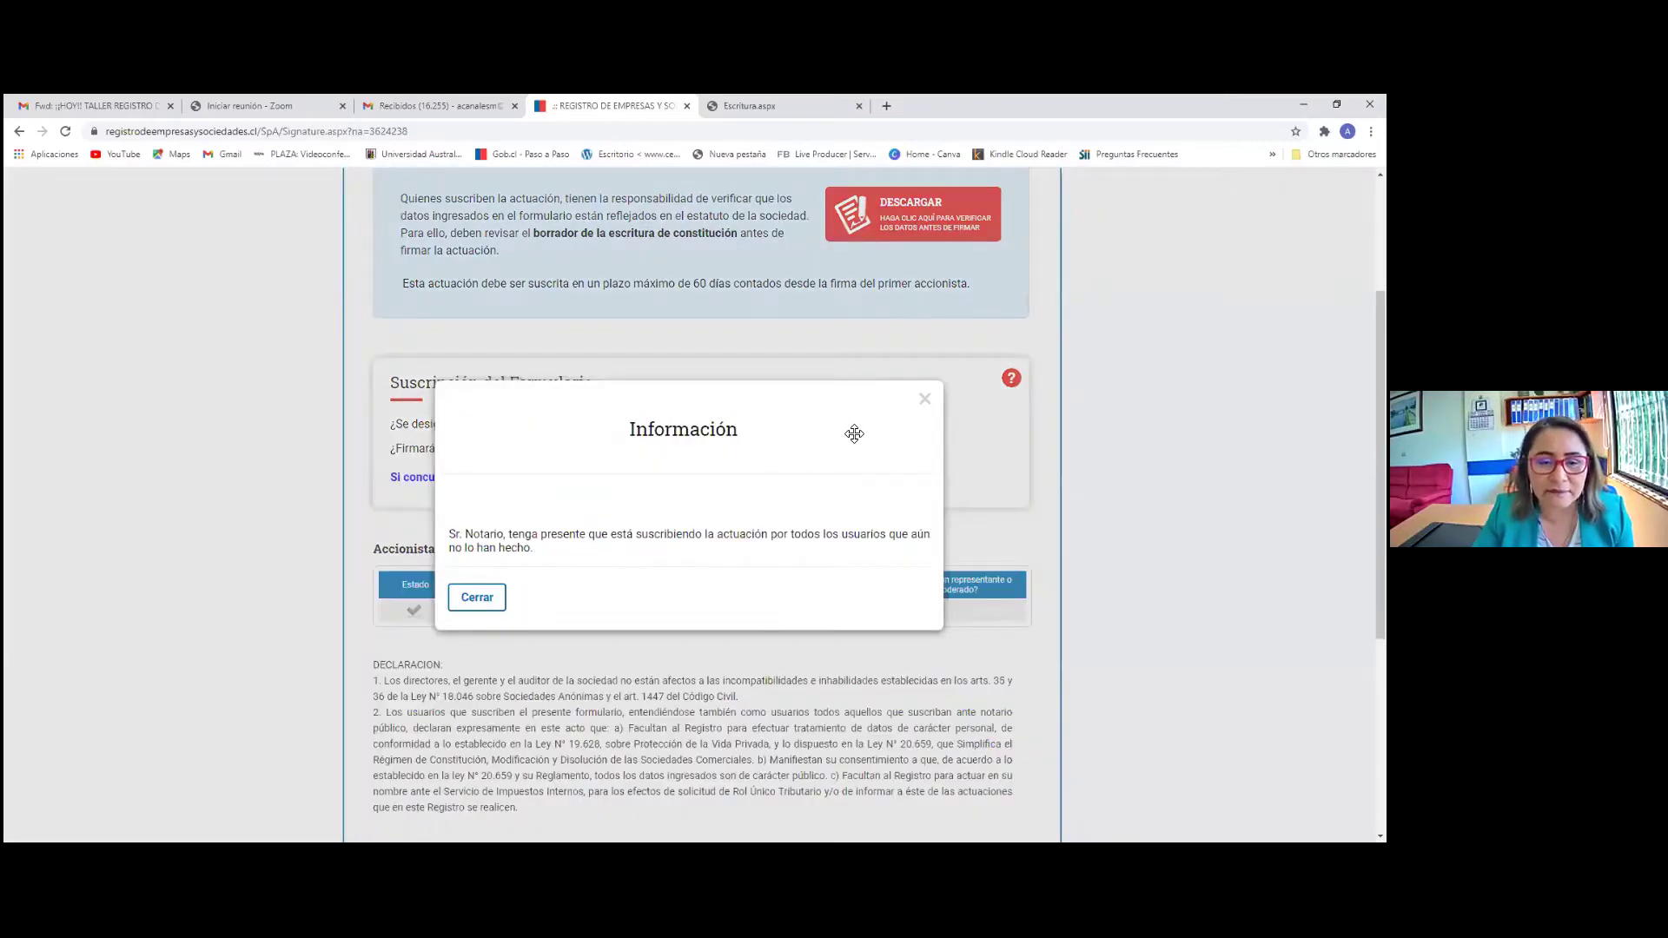
left_click(924, 401)
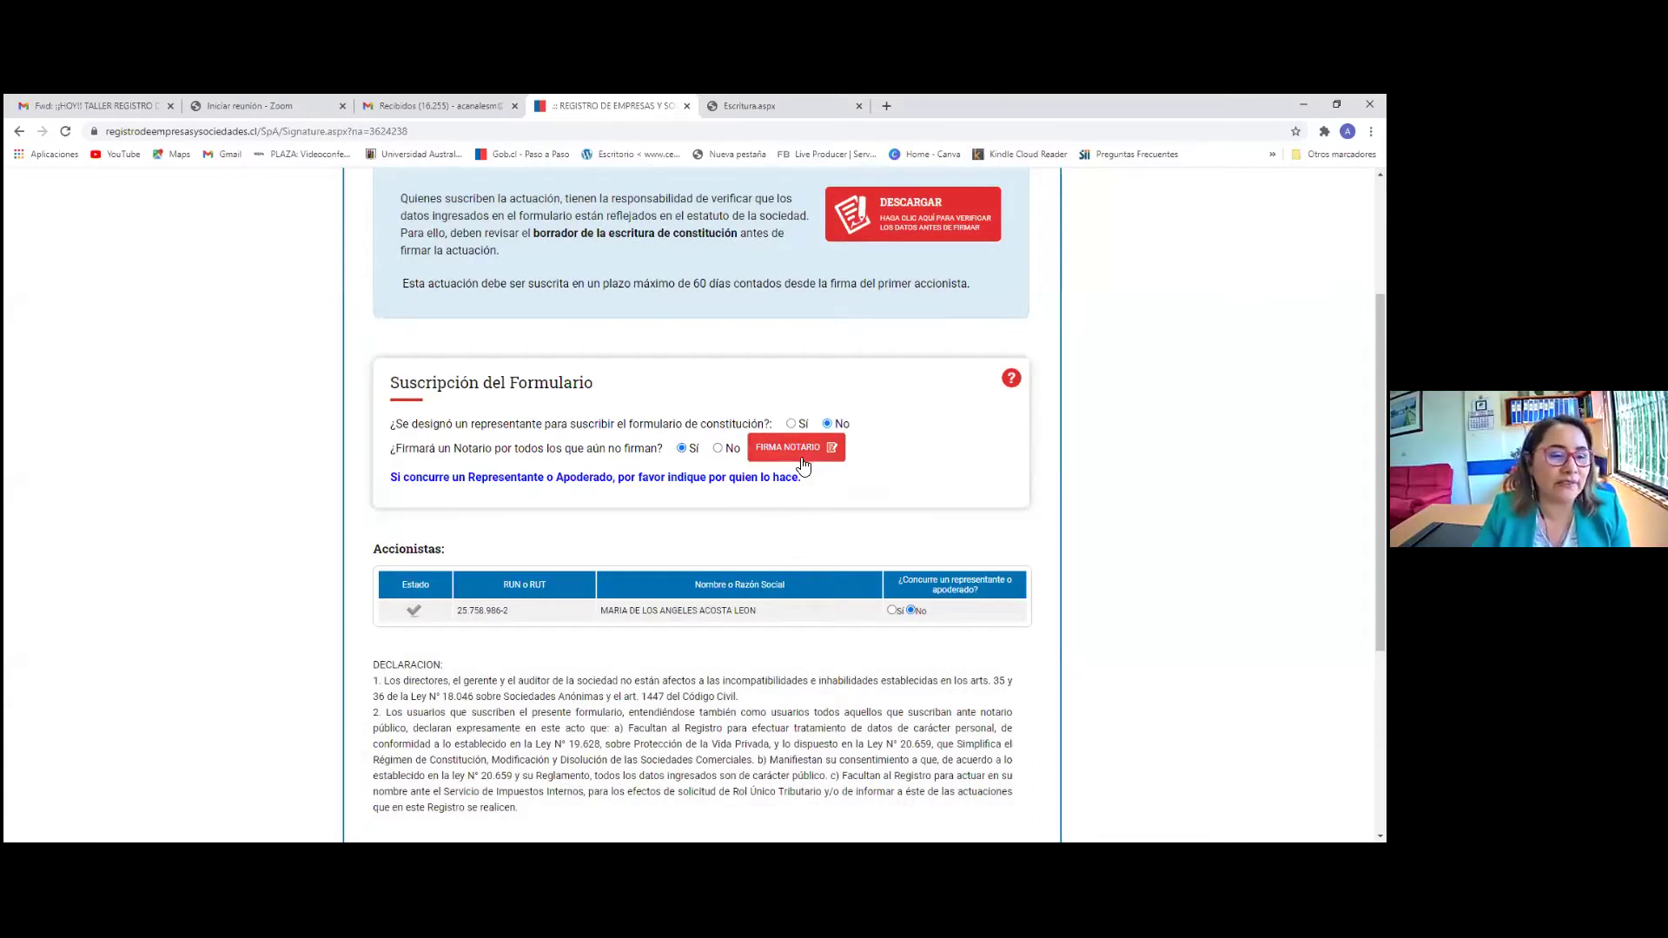
scroll(894, 516, "up", 3)
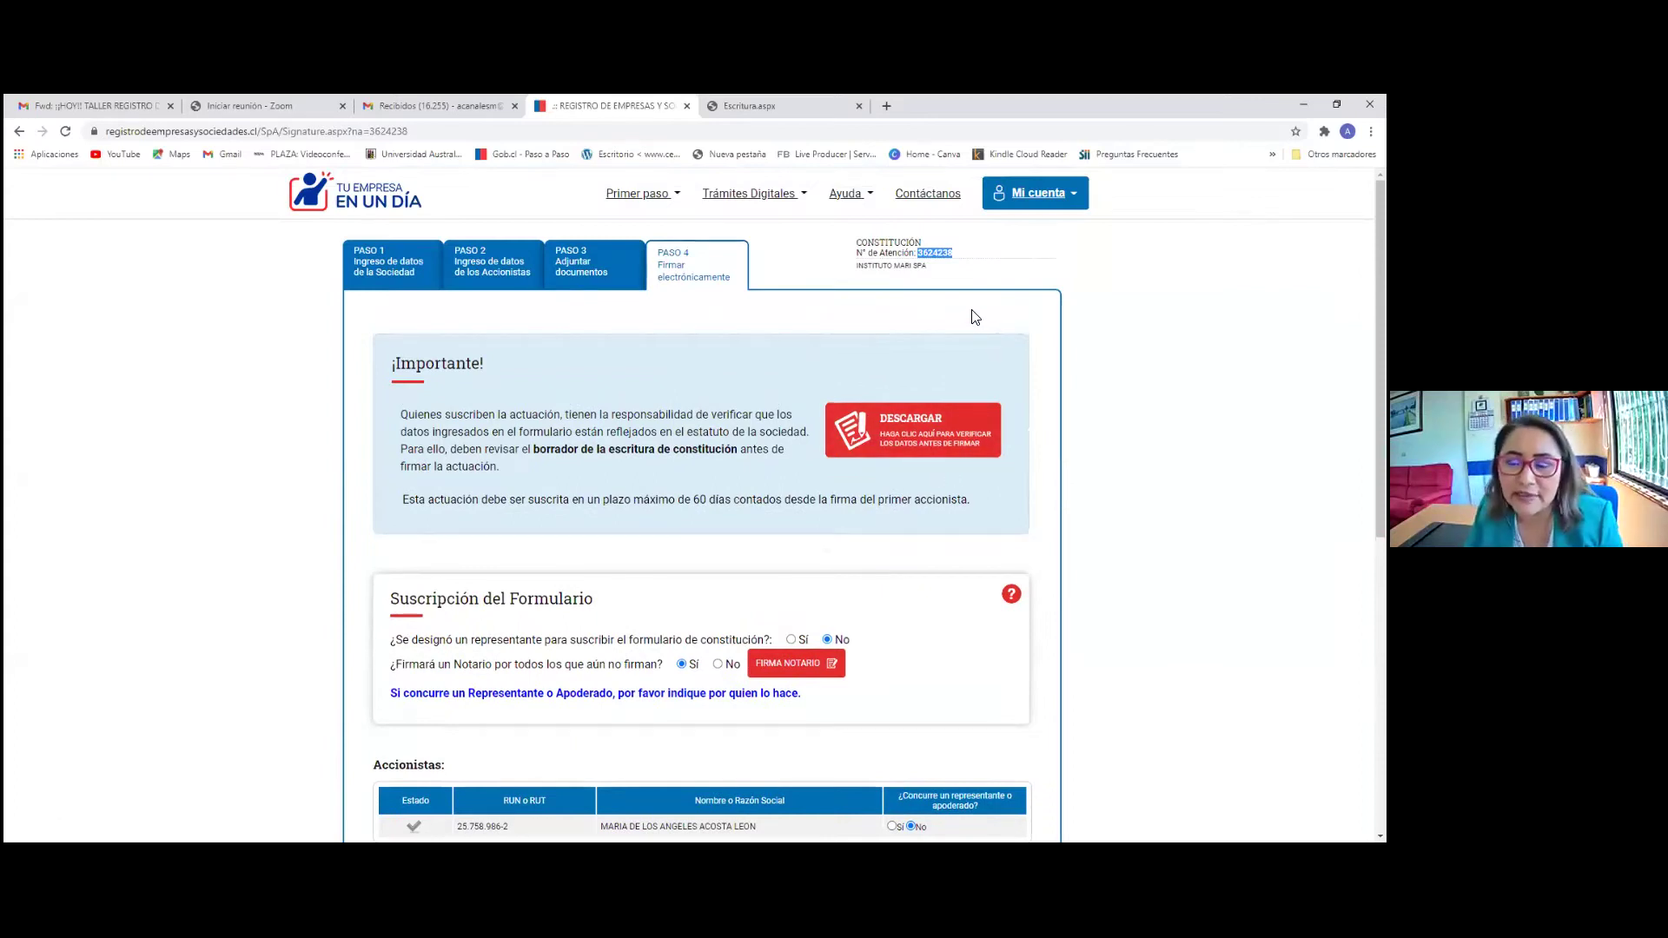
scroll(955, 347, "down", 3)
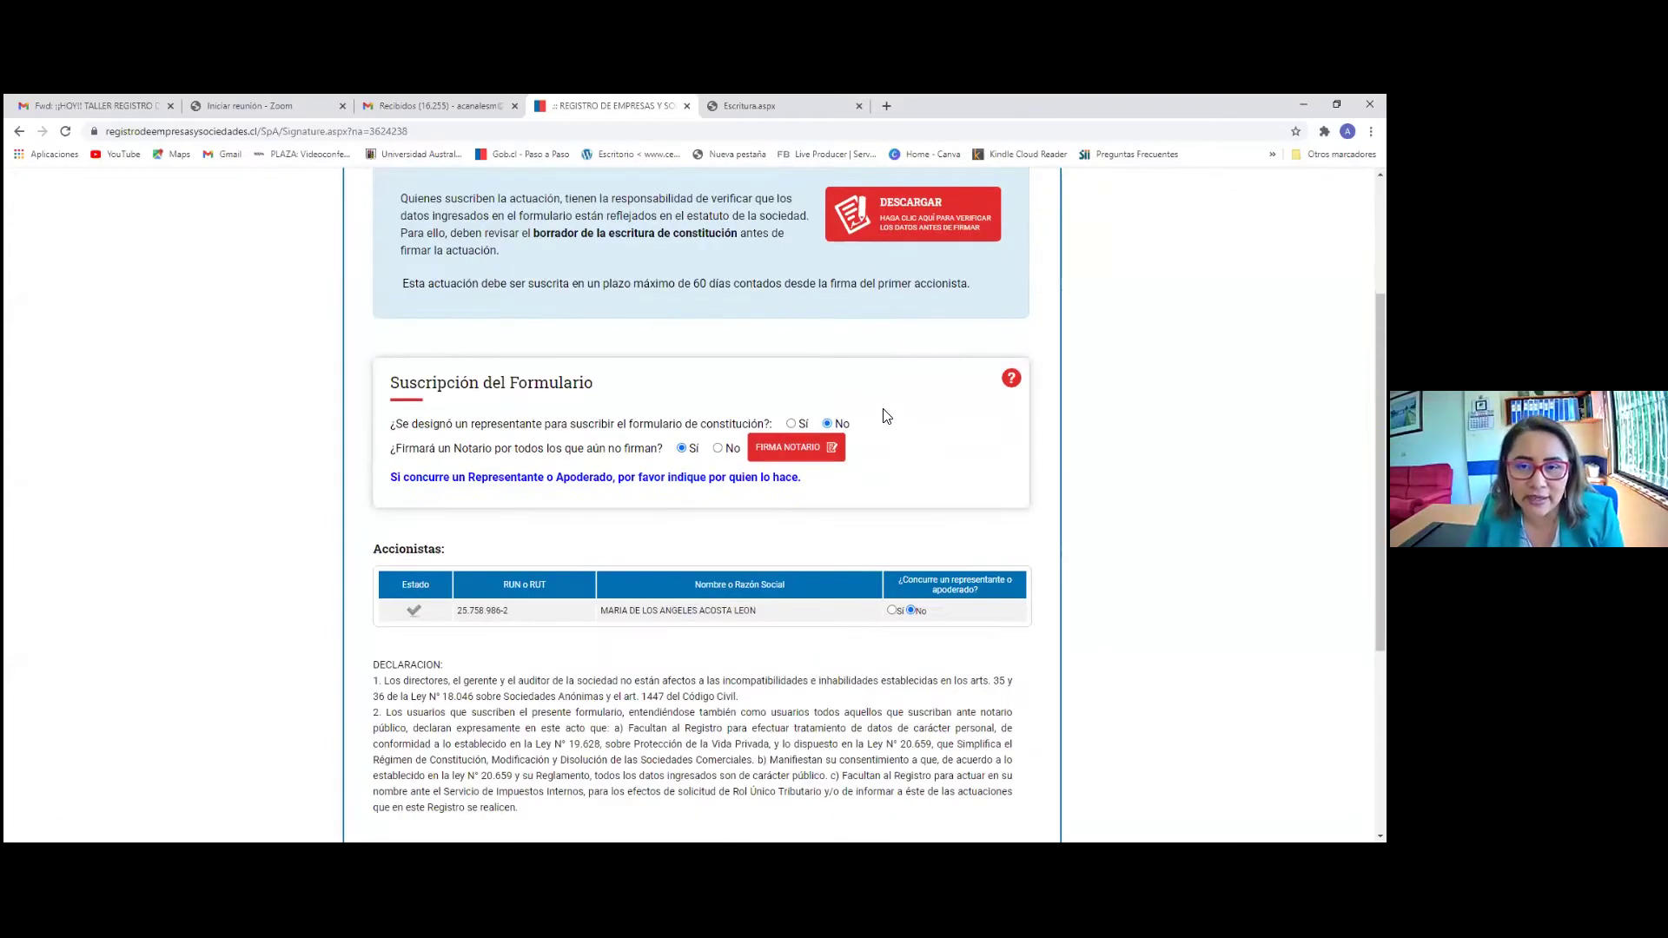